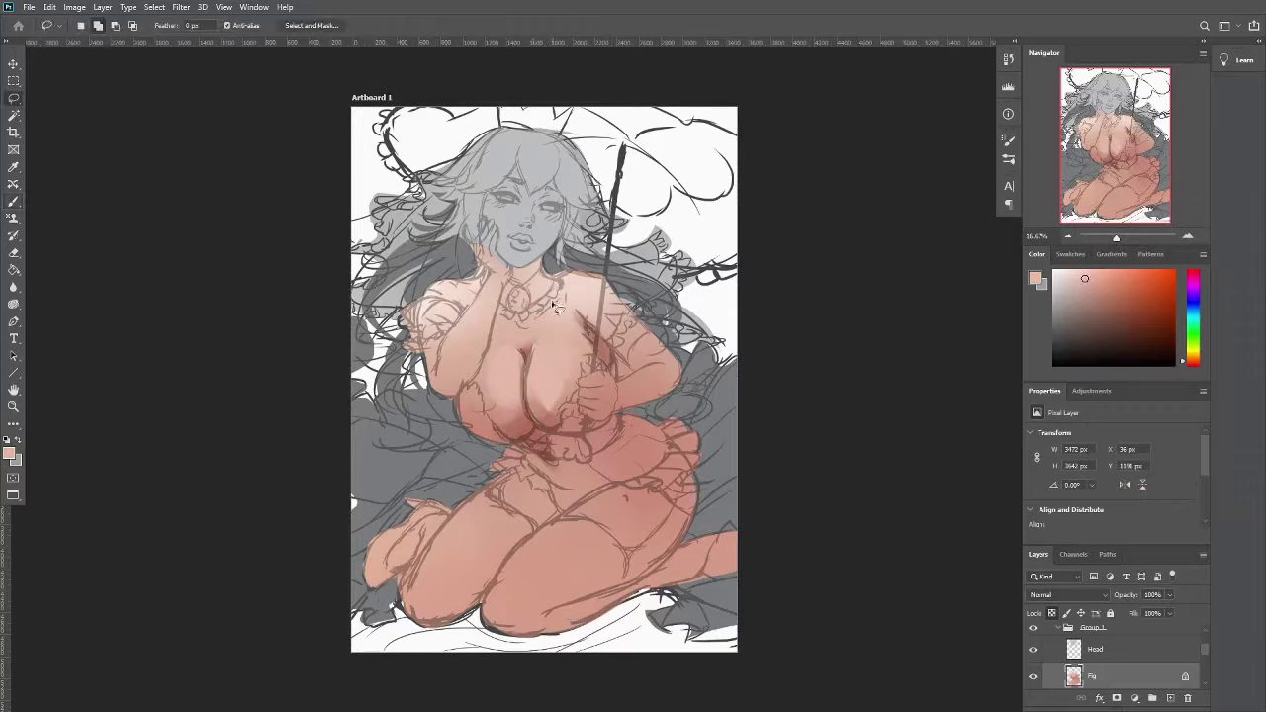
# Lasso the bodice, skirt, sleeves and gloves on the Fig layer, paint them near-white over the skin tone, and deselect
pyautogui.press('l')
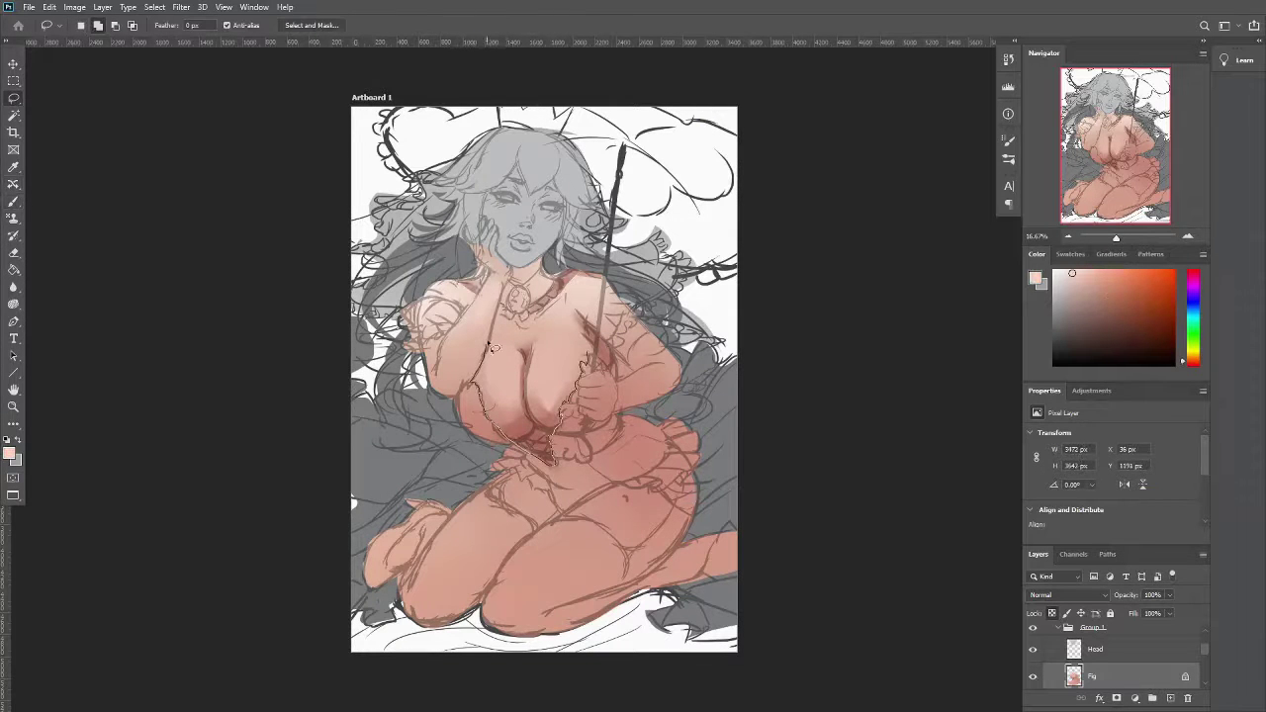
pyautogui.moveTo(471, 481); pyautogui.dragTo(583, 514)
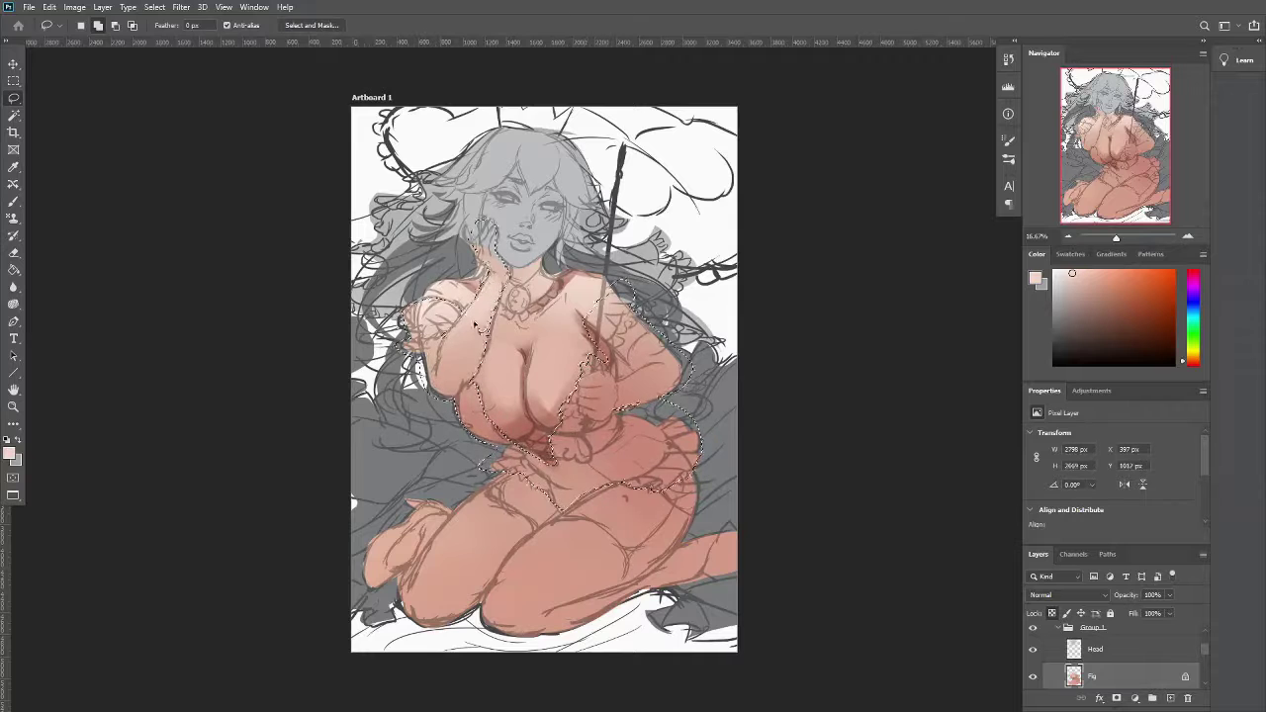
pyautogui.press('b')
pyautogui.moveTo(554, 395); pyautogui.dragTo(341, 178)
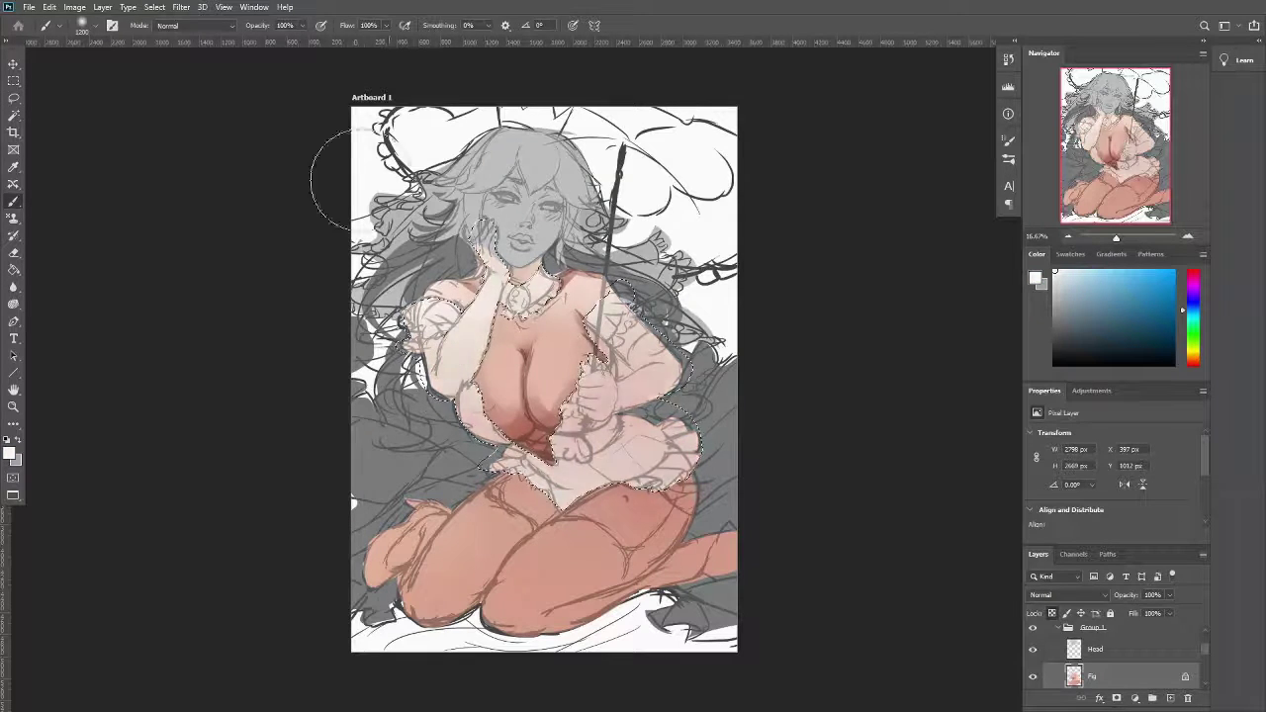
pyautogui.click(89, 24)
pyautogui.hotkey('ctrl', 'd')
# Select everything outside the white outfit and shade the inner edges of the thighs with dark red-brown in Multiply mode
pyautogui.keyDown('alt'); pyautogui.click(464, 379); pyautogui.keyUp('alt')
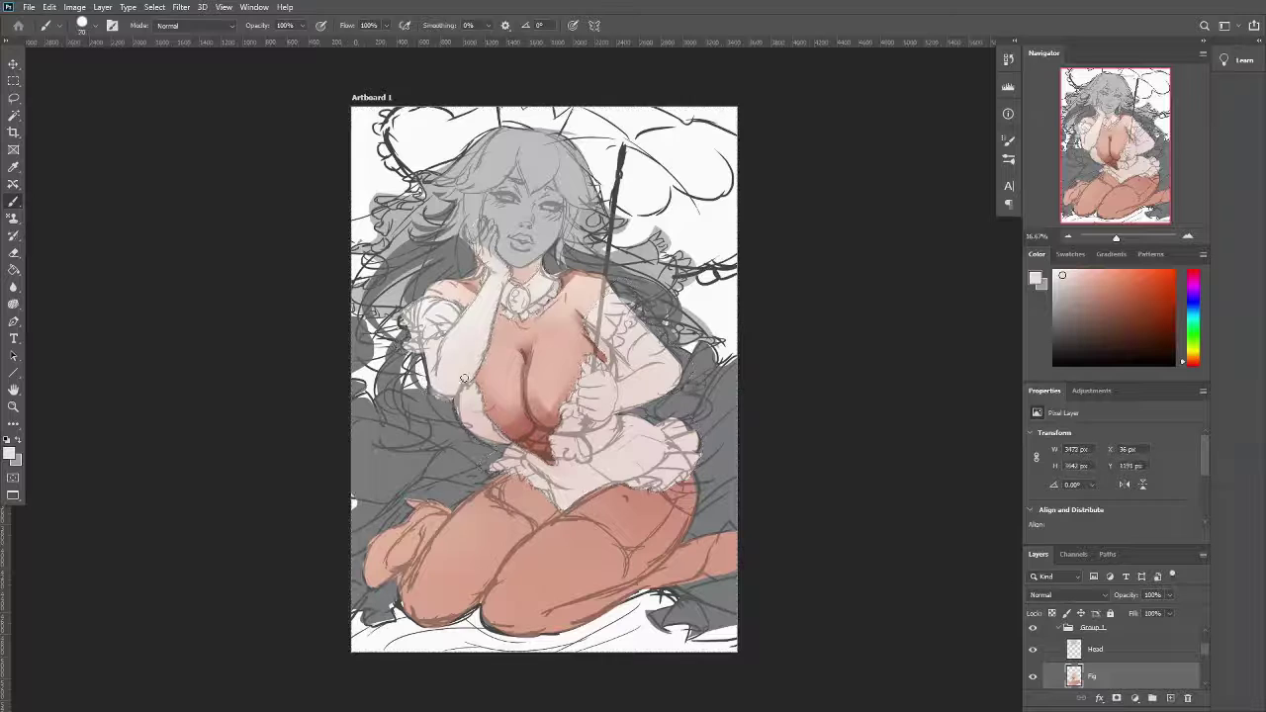
pyautogui.click(729, 181)
pyautogui.moveTo(544, 395)
pyautogui.mouseDown()
pyautogui.moveTo(567, 467)
pyautogui.moveTo(584, 465)
pyautogui.moveTo(554, 494)
pyautogui.moveTo(633, 515)
pyautogui.mouseUp()
pyautogui.press('l')
pyautogui.hotkey('ctrl', 'shift', 'i')
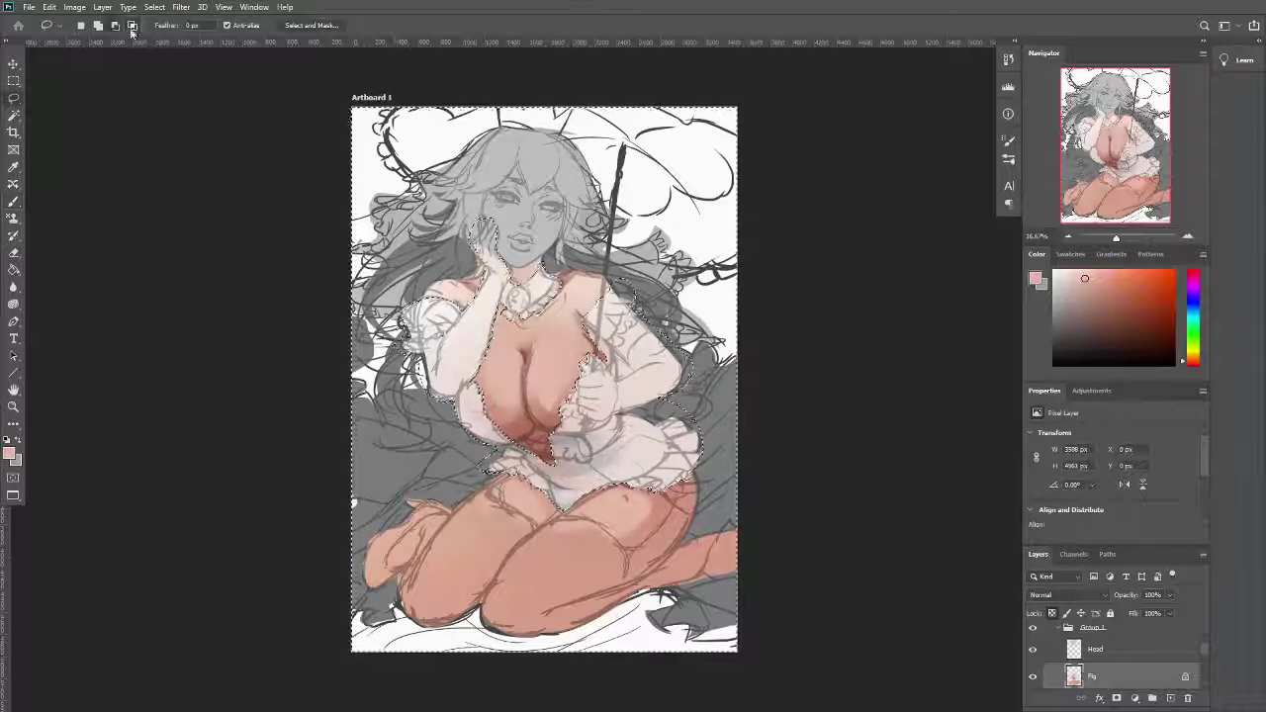
pyautogui.press('b')
pyautogui.click(82, 24)
pyautogui.moveTo(534, 500)
pyautogui.mouseDown()
pyautogui.moveTo(524, 554)
pyautogui.moveTo(445, 554)
pyautogui.moveTo(485, 604)
pyautogui.mouseUp()
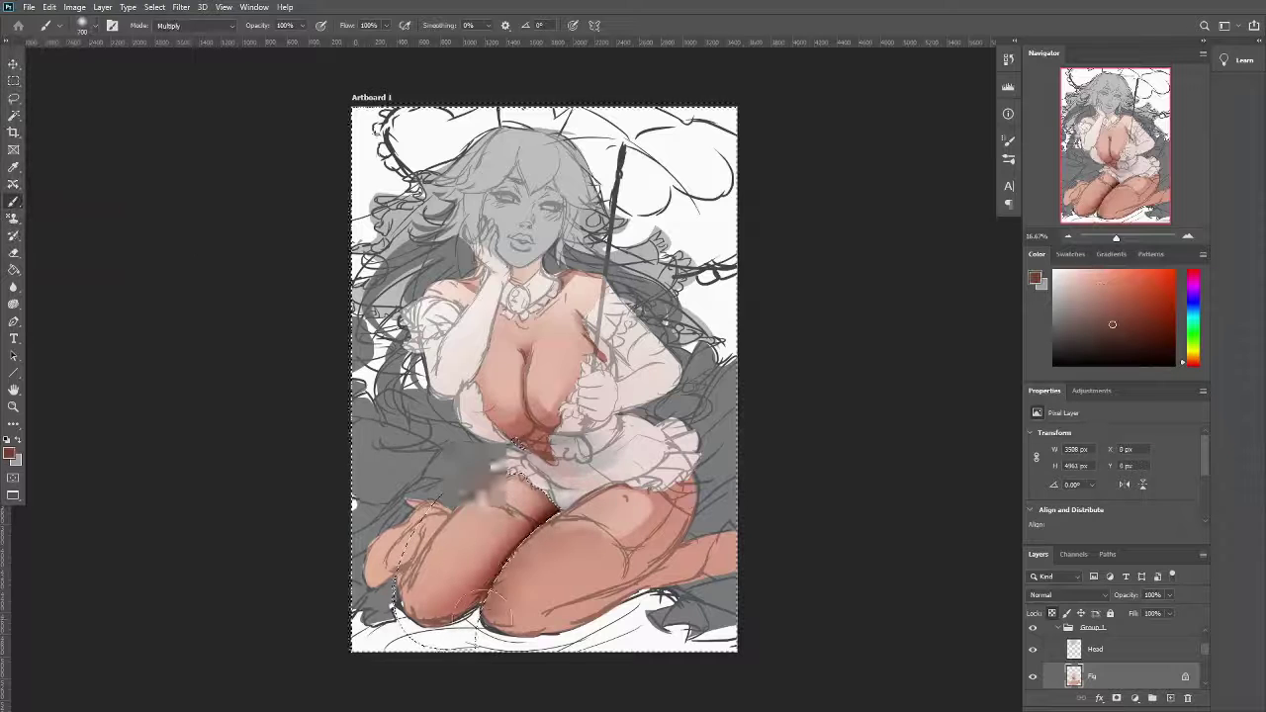
pyautogui.hotkey('ctrl', 'd')
# Shade the edge between the left-hand foot and thigh and the fold beneath the front leg with reddish brown
pyautogui.press('l')
pyautogui.press('b')
pyautogui.moveTo(416, 506); pyautogui.dragTo(436, 594)
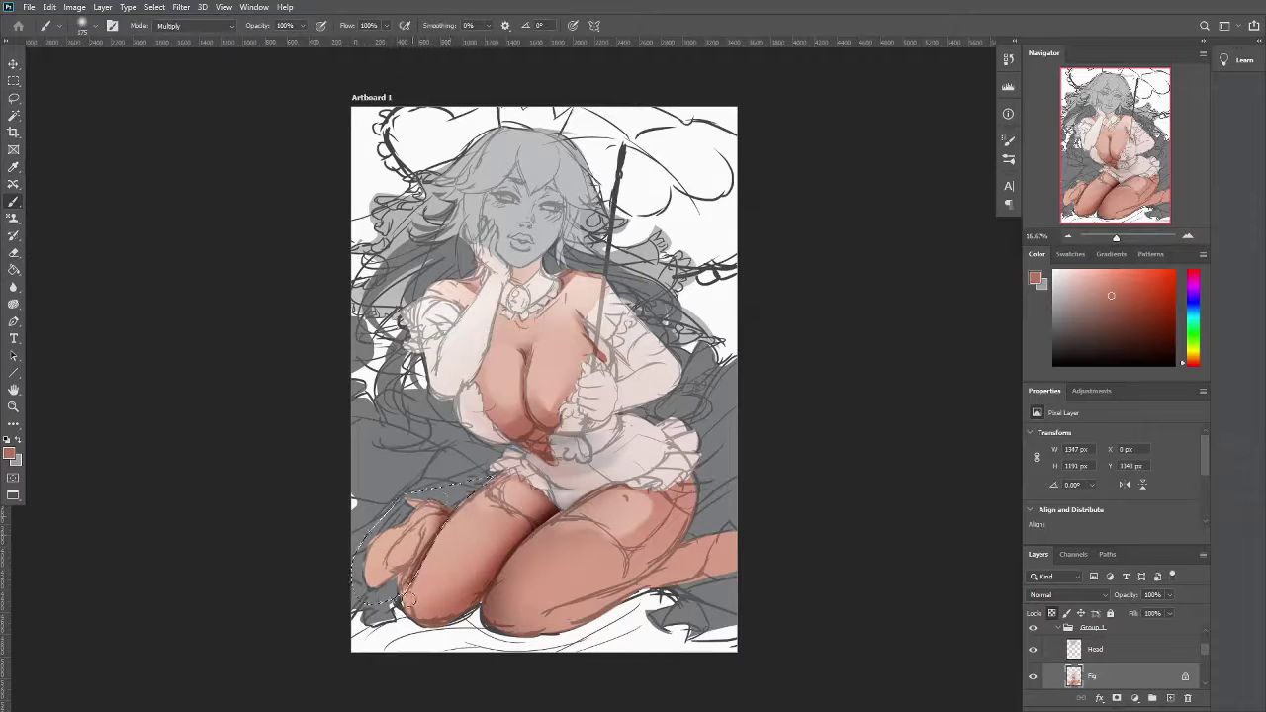
pyautogui.keyDown('alt'); pyautogui.click(465, 554); pyautogui.keyUp('alt')
pyautogui.moveTo(692, 542); pyautogui.dragTo(539, 623)
# Return the brush to Normal mode and paint lighter skin highlights on the chest and upper thighs using sampled colours
pyautogui.hotkey('shift', 'alt', 'n')
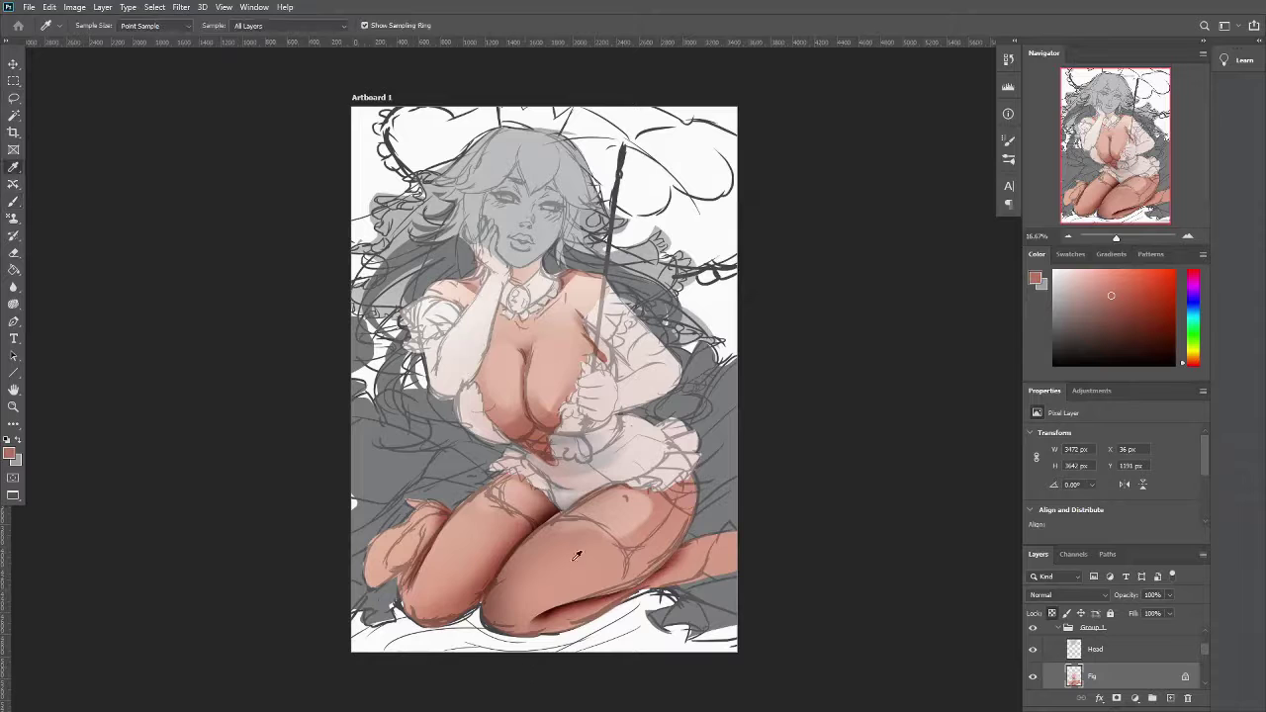
pyautogui.keyDown('alt'); pyautogui.click(507, 353); pyautogui.keyUp('alt')
pyautogui.keyDown('alt'); pyautogui.click(579, 484); pyautogui.keyUp('alt')
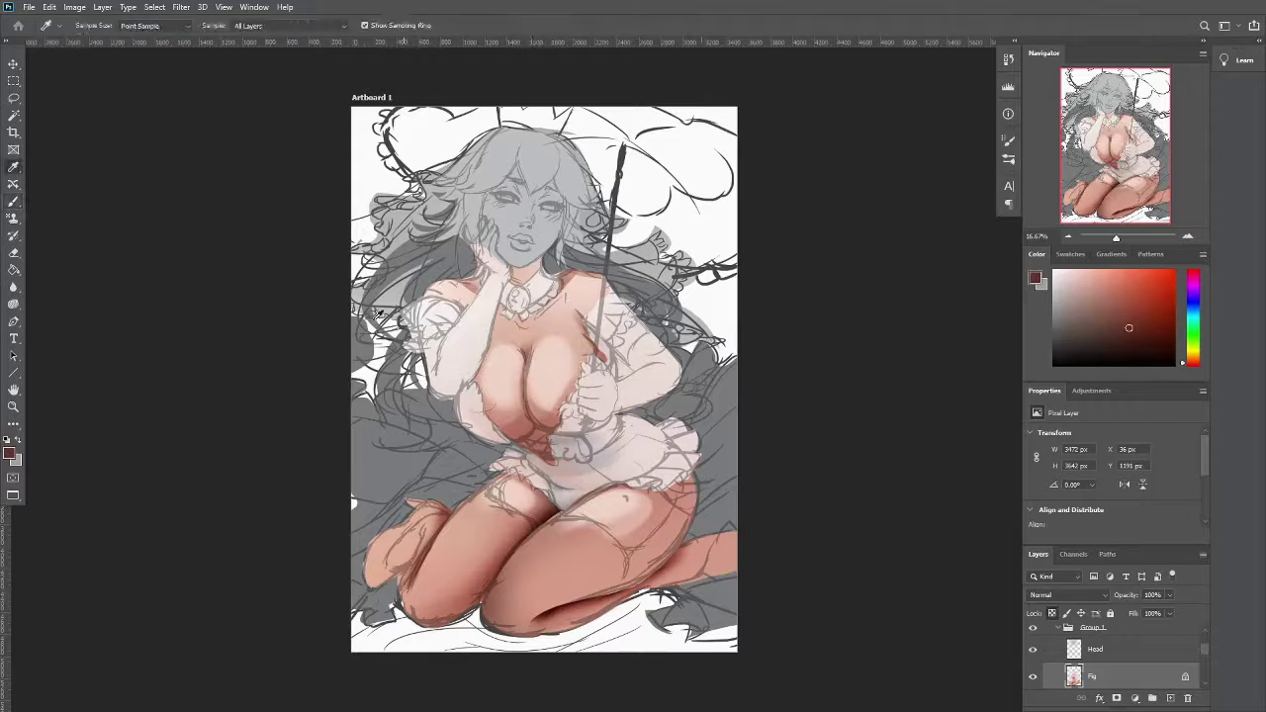
# Darken the foot at the canvas's right edge and trim its silhouette to a shorter, pointed shape
pyautogui.moveTo(715, 548)
pyautogui.mouseDown()
pyautogui.moveTo(722, 573)
pyautogui.moveTo(692, 579)
pyautogui.mouseUp()
pyautogui.keyDown('alt'); pyautogui.click(732, 539); pyautogui.keyUp('alt')
pyautogui.press('l')
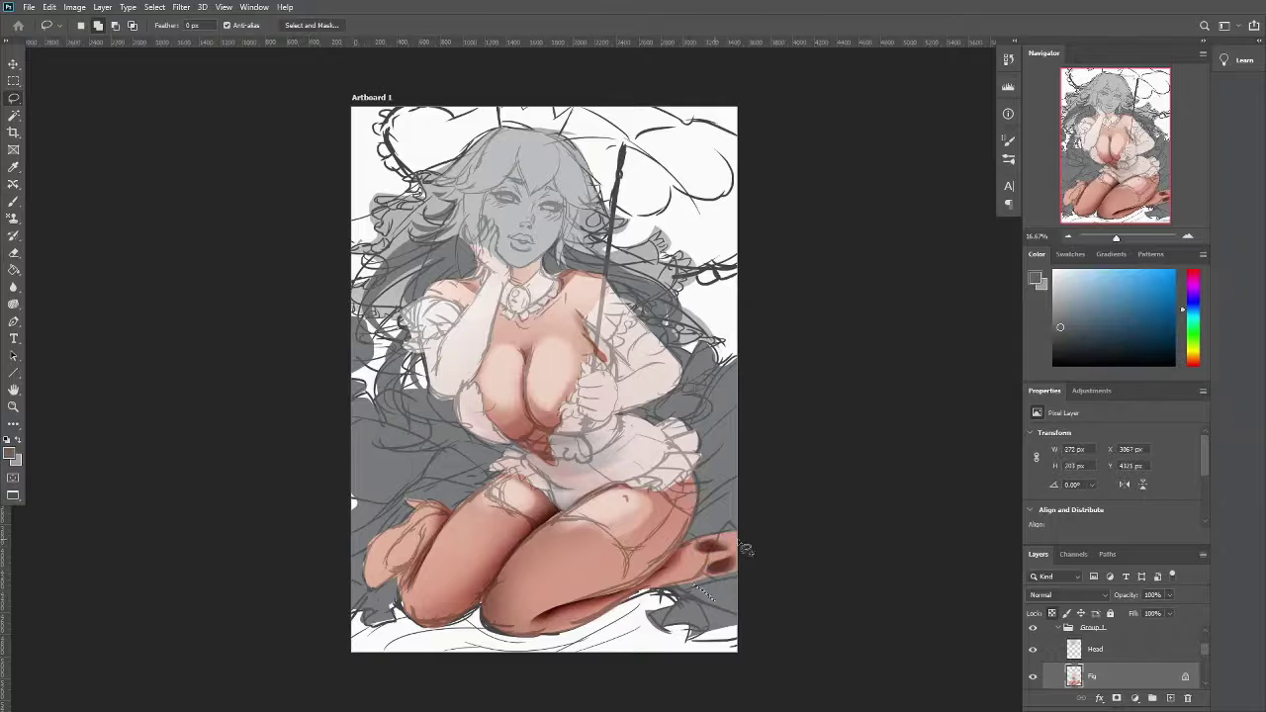
pyautogui.press('e')
pyautogui.press('b')
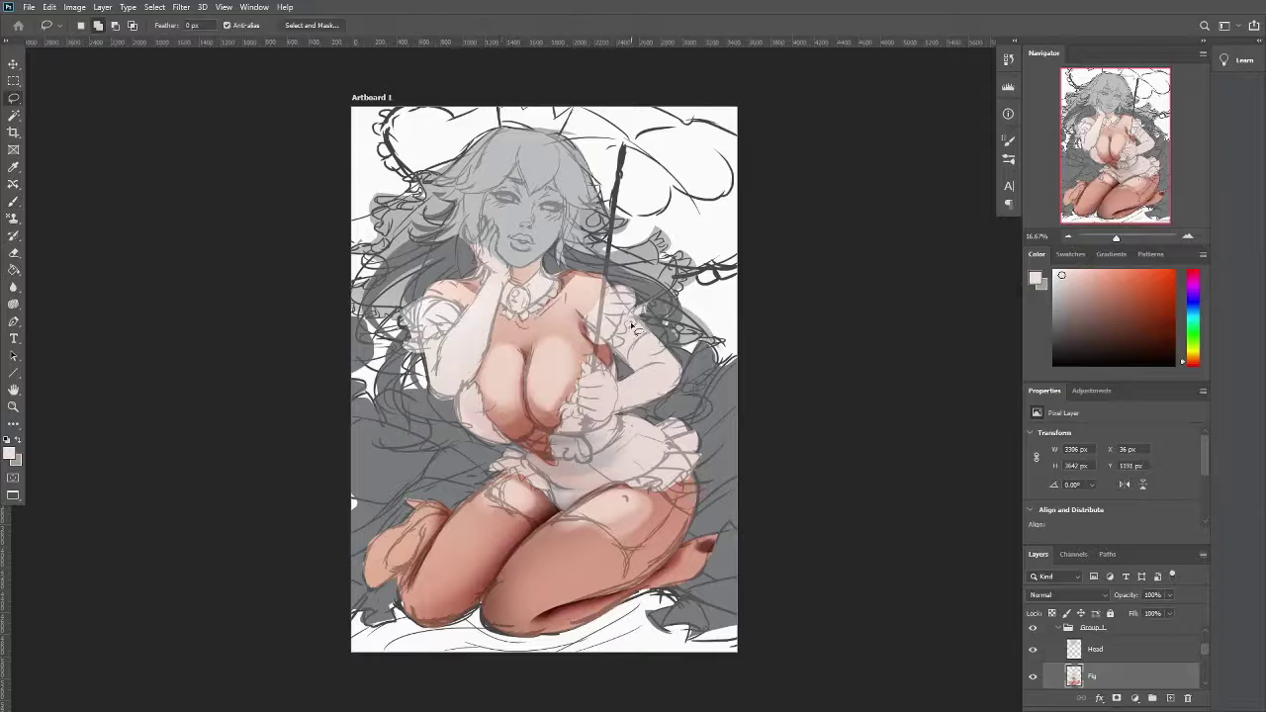
# Sample the outfit's colours and paint white highlights and soft shading on the sleeves, gloves and skirt
pyautogui.keyDown('alt'); pyautogui.click(649, 315); pyautogui.keyUp('alt')
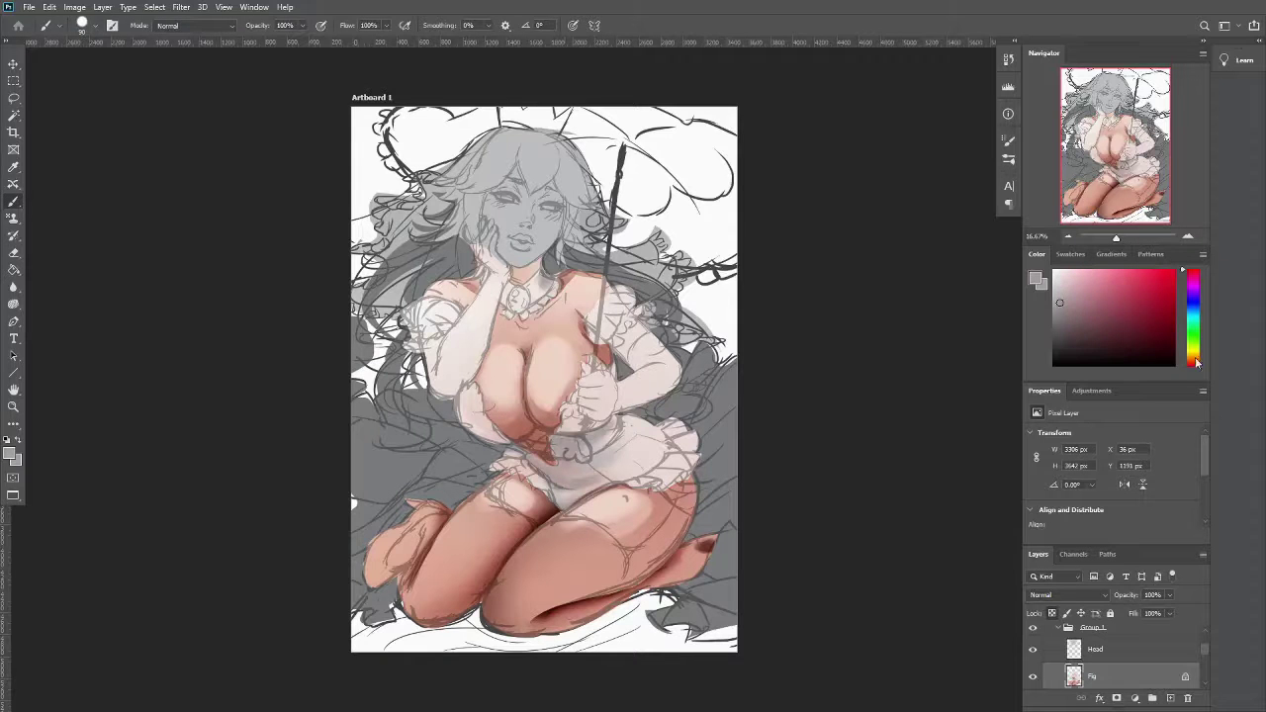
pyautogui.keyDown('alt'); pyautogui.click(655, 380); pyautogui.keyUp('alt')
pyautogui.moveTo(625, 424); pyautogui.dragTo(676, 443)
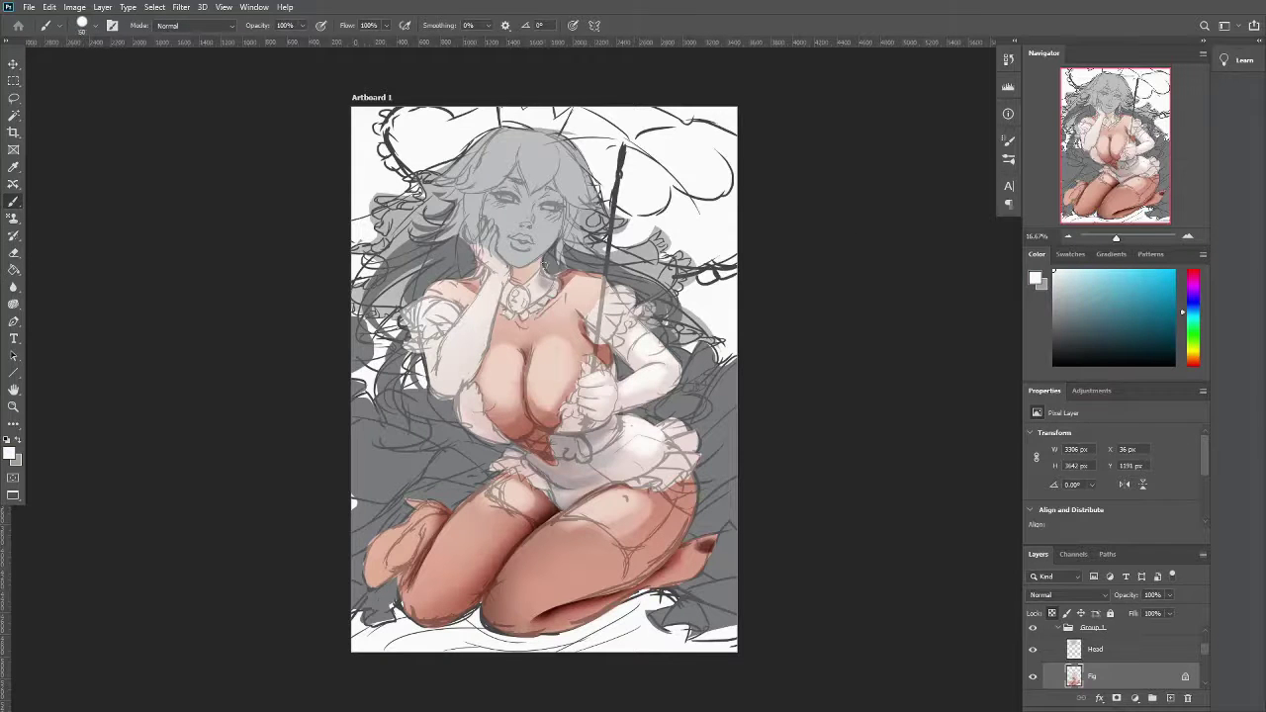
# Select the front thigh's skin above the stocking with a Pen path and brighten it in Linear Dodge (Add) mode
pyautogui.press('p')
pyautogui.click(619, 543)
pyautogui.click(562, 514)
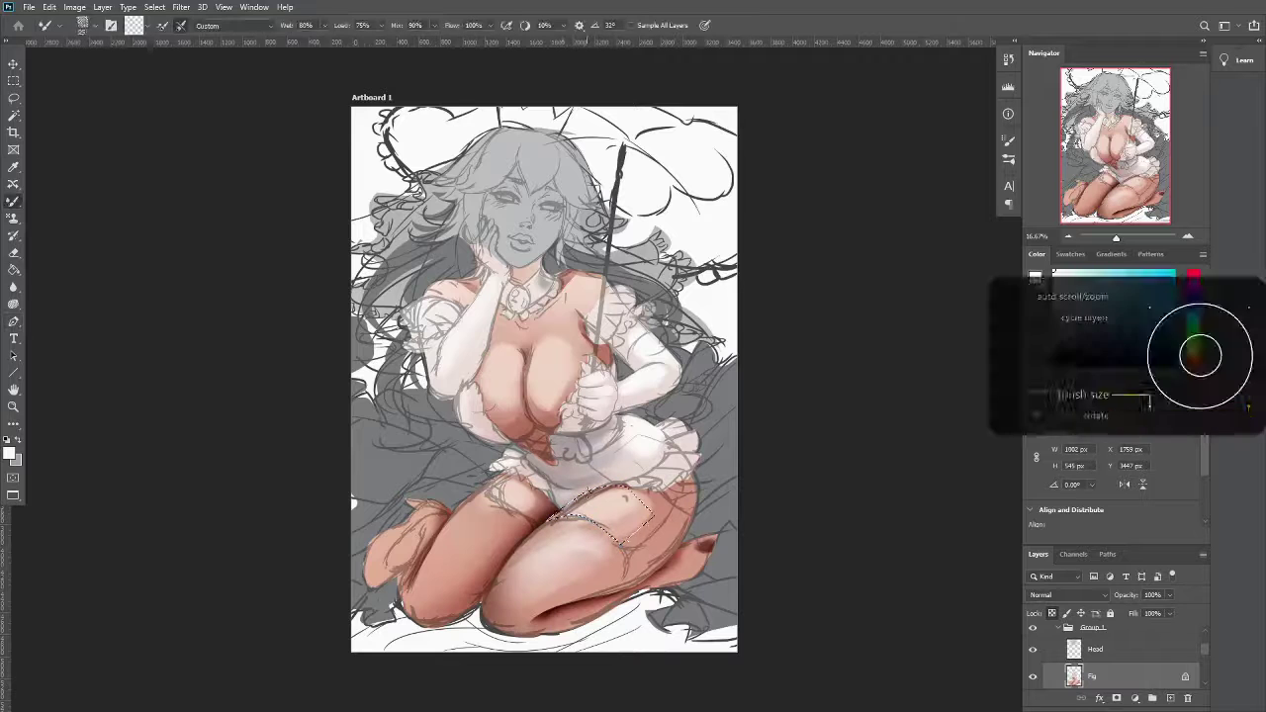
pyautogui.hotkey('ctrl', 'Return')
pyautogui.press('b')
pyautogui.keyDown('alt'); pyautogui.click(626, 501); pyautogui.keyUp('alt')
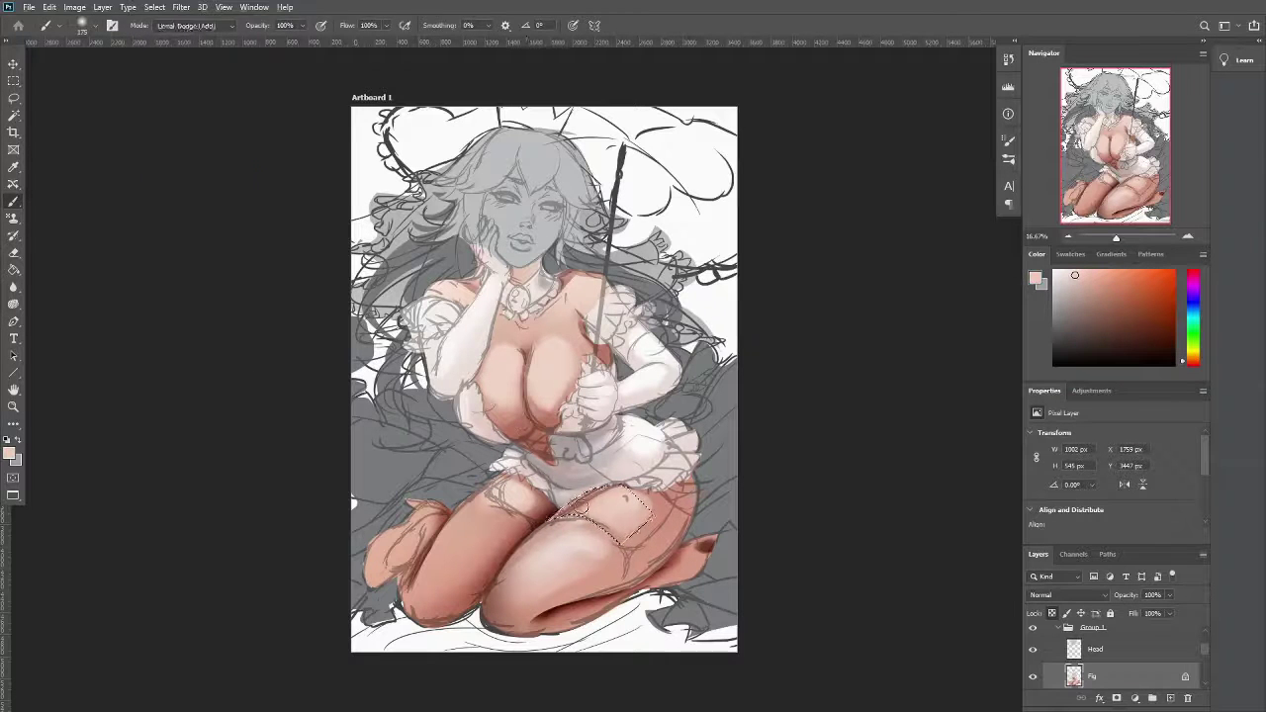
pyautogui.keyDown('alt'); pyautogui.click(613, 522); pyautogui.keyUp('alt')
pyautogui.hotkey('ctrl', 'd')
# Outline the front leg's stocking with the Pen tool, load it as a selection, and paint it white with grey-brown shading
pyautogui.press('p')
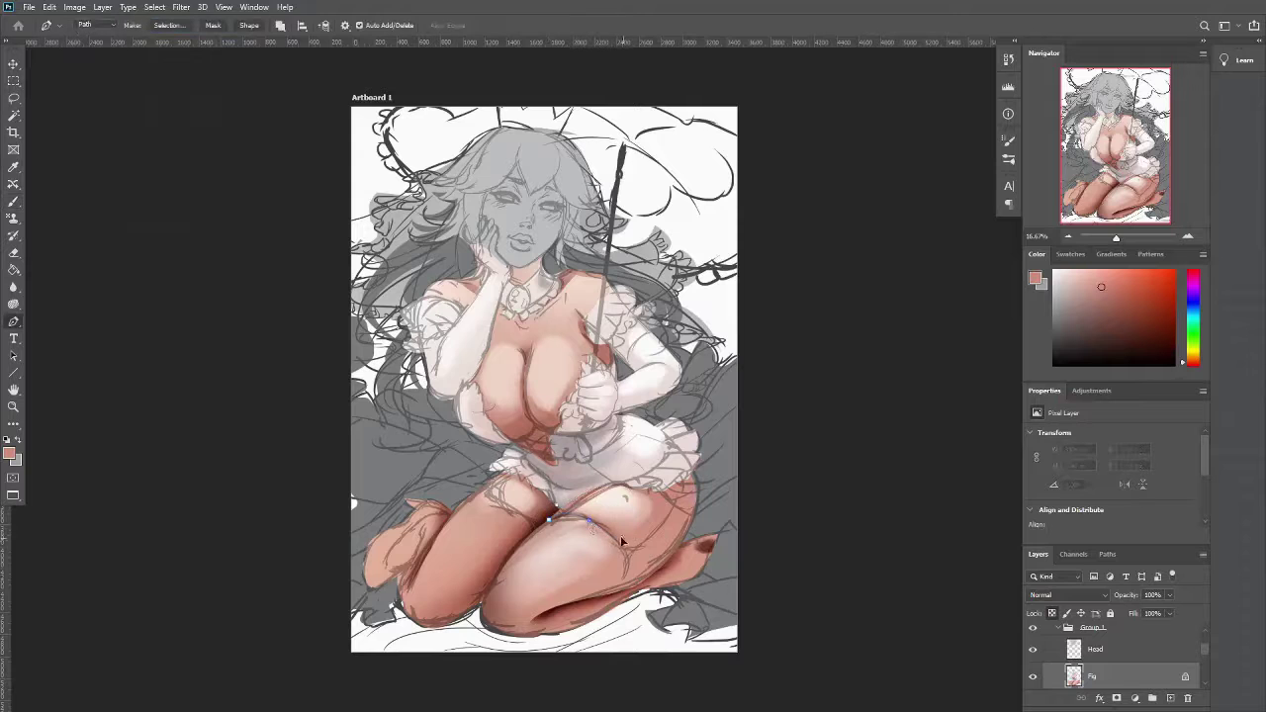
pyautogui.hotkey('ctrl', 'Return')
pyautogui.press('b')
pyautogui.click(1082, 313)
pyautogui.moveTo(554, 535)
pyautogui.mouseDown()
pyautogui.moveTo(594, 584)
pyautogui.moveTo(524, 604)
pyautogui.moveTo(583, 564)
pyautogui.mouseUp()
# Lasso the folded calf beneath the front leg, paint it in muted stocking tones with a dark crease, and deselect
pyautogui.press('l')
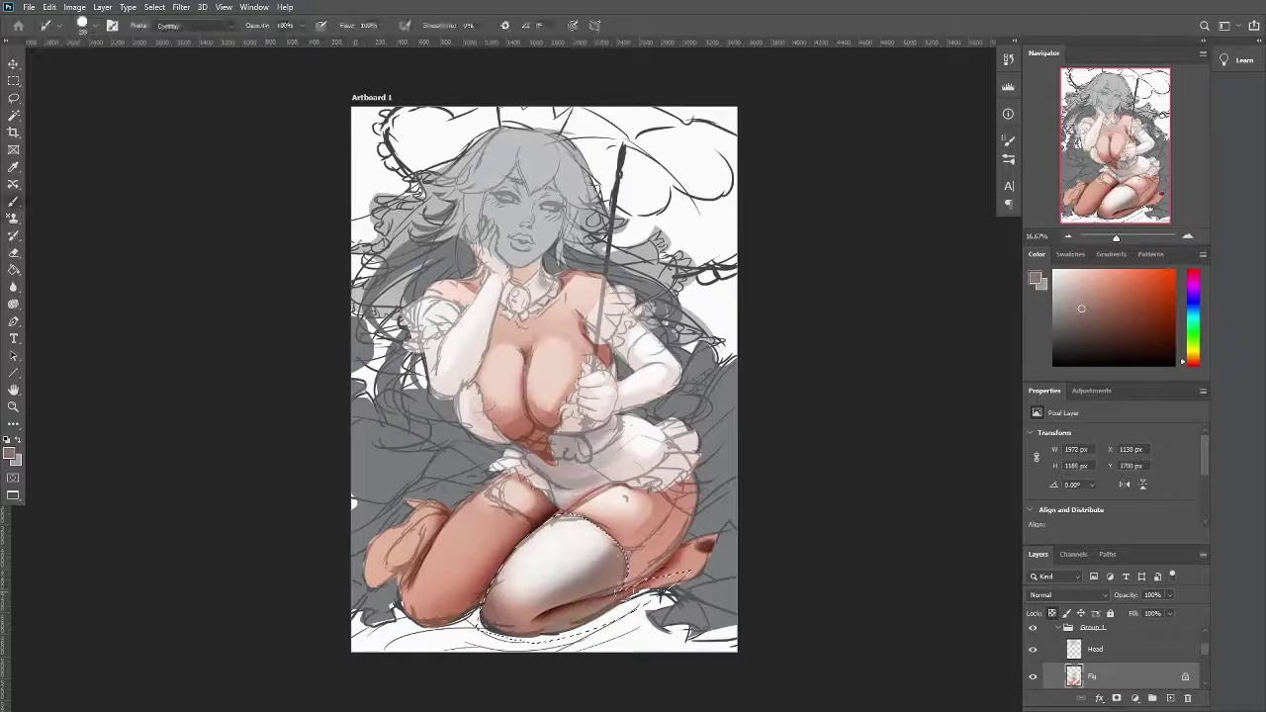
pyautogui.moveTo(519, 631)
pyautogui.mouseDown()
pyautogui.moveTo(673, 583)
pyautogui.moveTo(535, 621)
pyautogui.mouseUp()
pyautogui.press('b')
pyautogui.keyDown('alt'); pyautogui.click(593, 554); pyautogui.keyUp('alt')
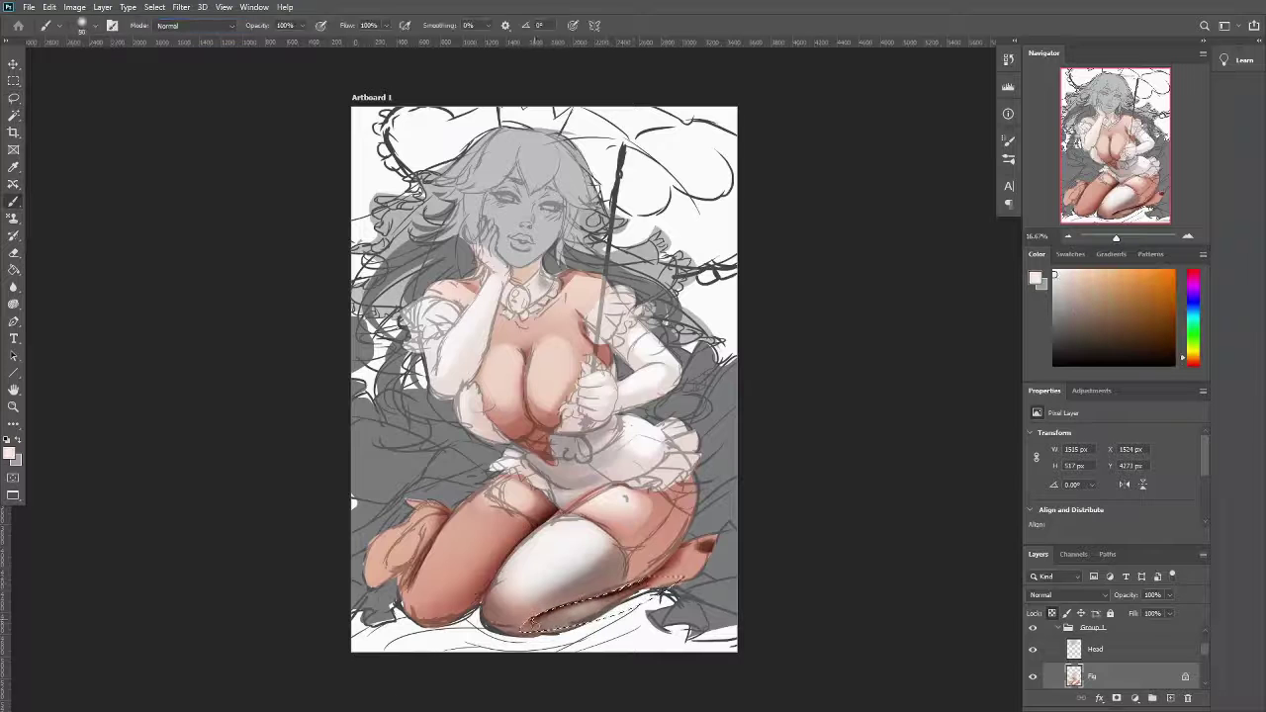
pyautogui.hotkey('ctrl', 'd')
pyautogui.keyDown('alt'); pyautogui.click(537, 621); pyautogui.keyUp('alt')
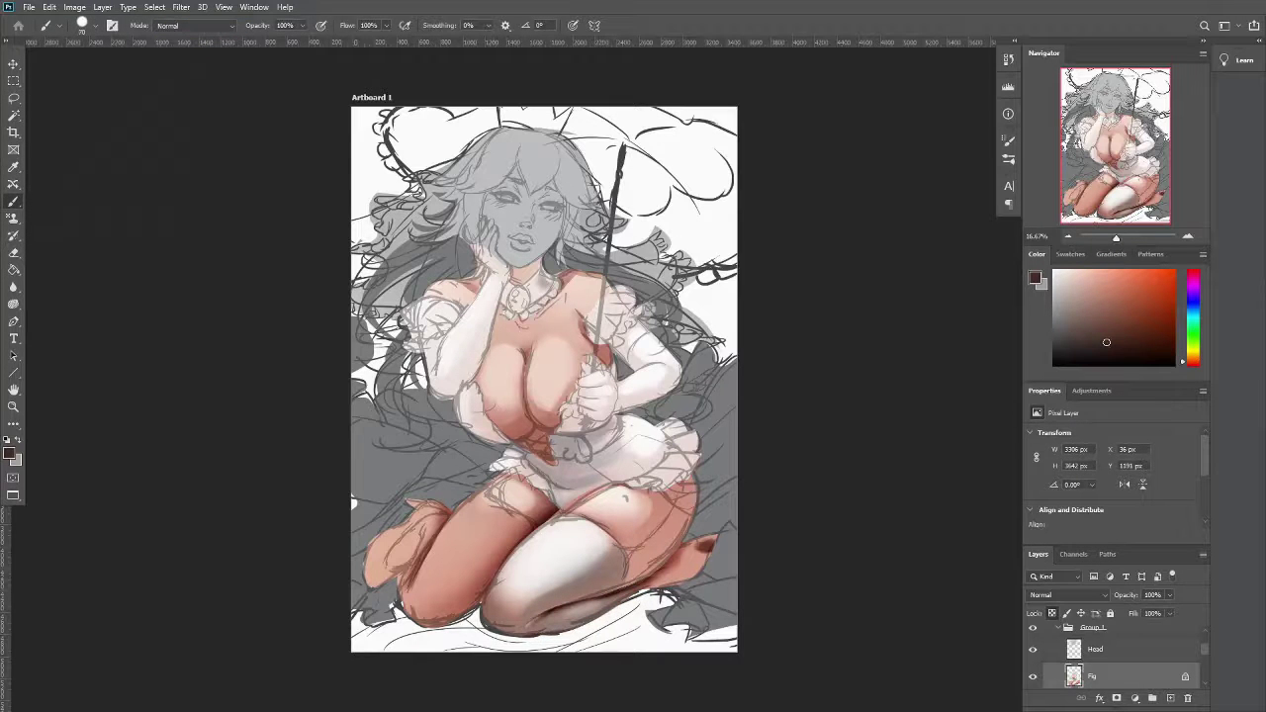
# Extend the stocking colour along the front leg's calf toward the right-hand foot, shading it inside a lasso selection
pyautogui.press('i')
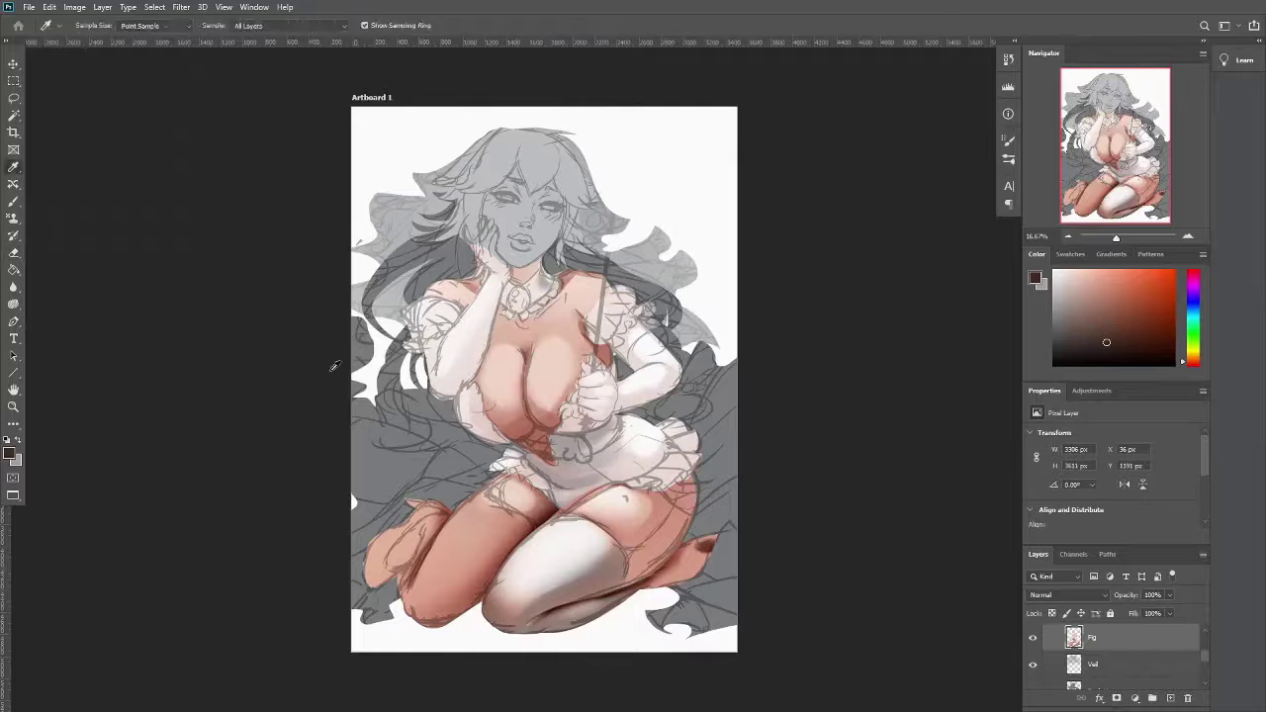
pyautogui.press('b')
pyautogui.keyDown('alt'); pyautogui.click(668, 571); pyautogui.keyUp('alt')
pyautogui.press('l')
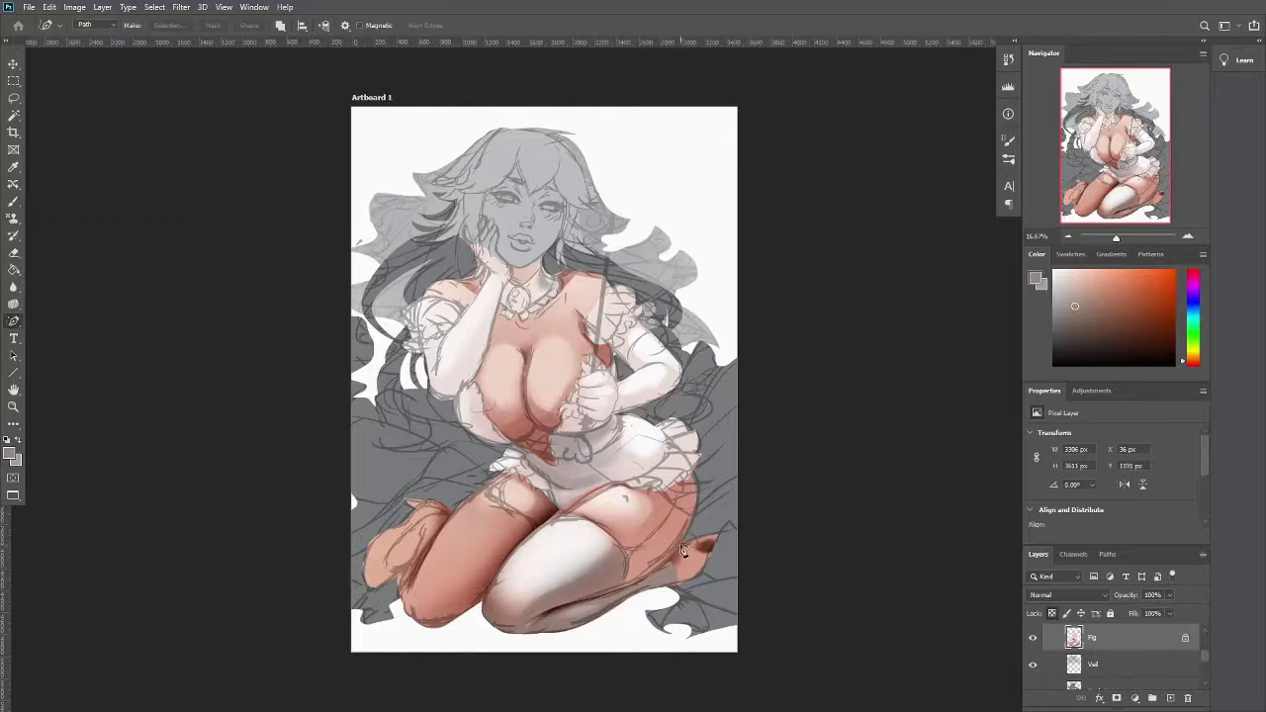
pyautogui.moveTo(697, 560); pyautogui.dragTo(529, 618)
pyautogui.press('b')
pyautogui.press('/')
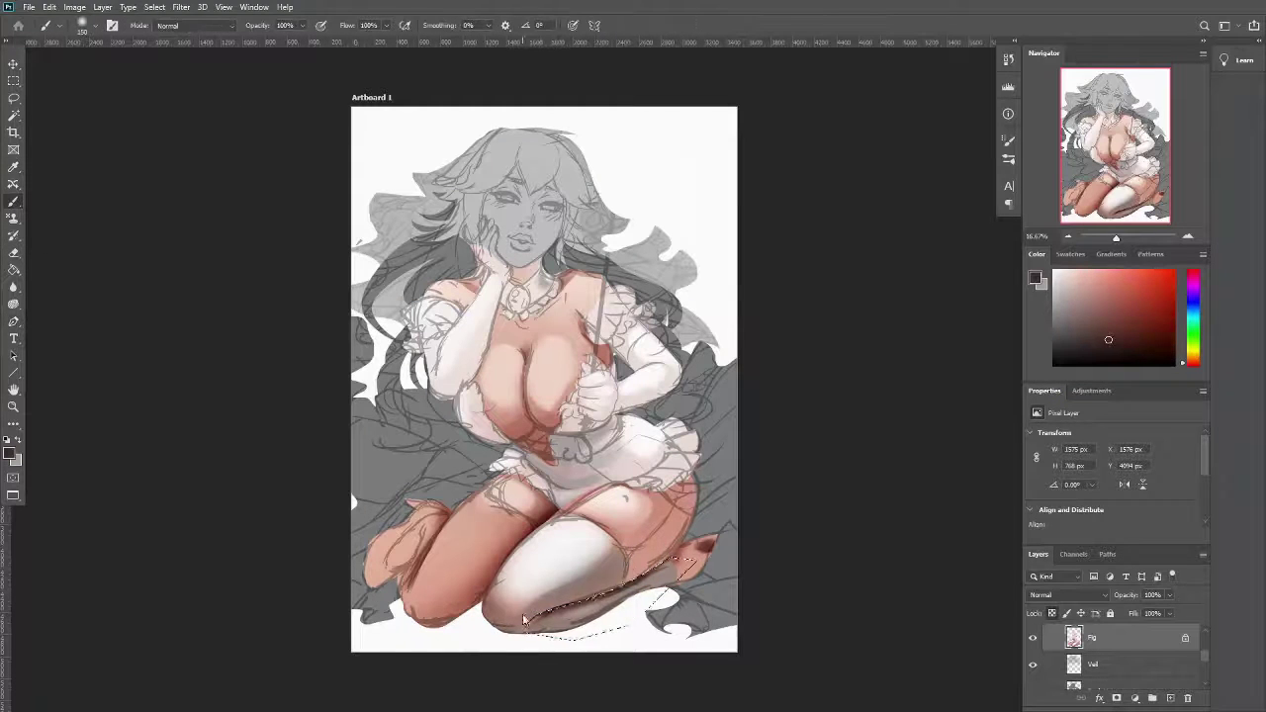
pyautogui.hotkey('ctrl', 'd')
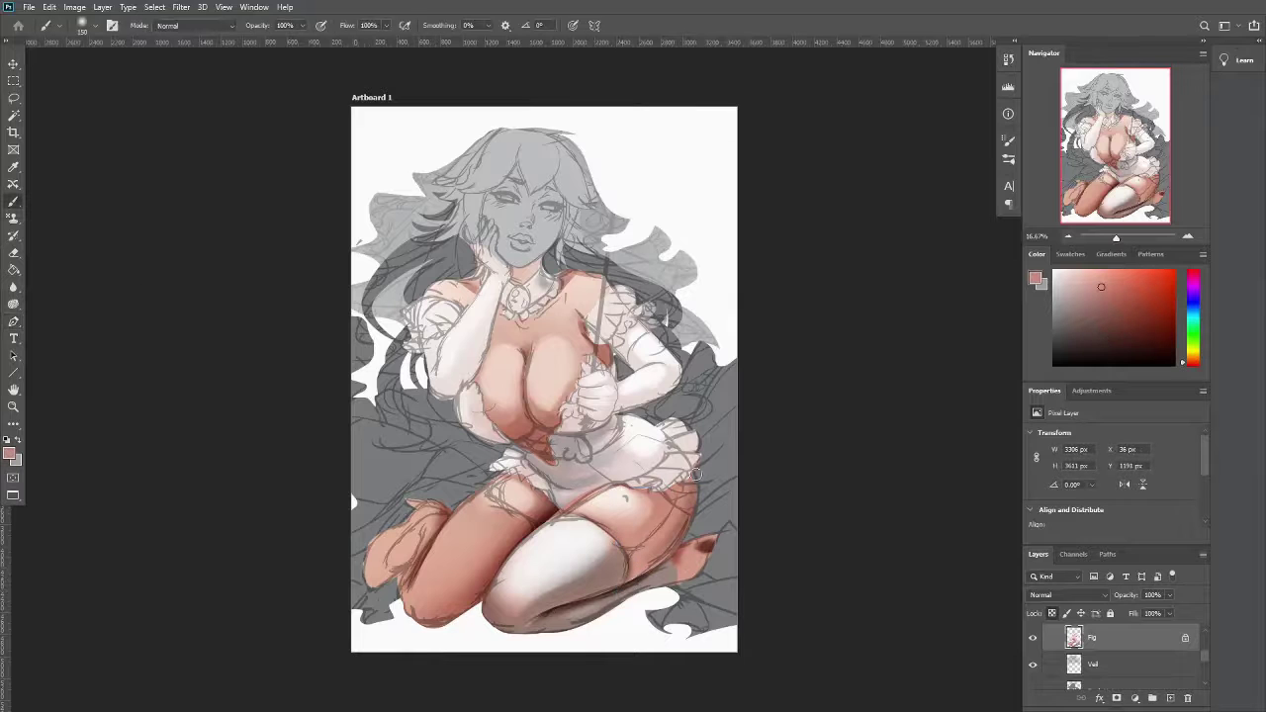
# Select the left-hand thigh's skin with a Pen path, deepen its shadow, and paint the stocking around it white
pyautogui.press('p')
pyautogui.hotkey('ctrl', 'Return')
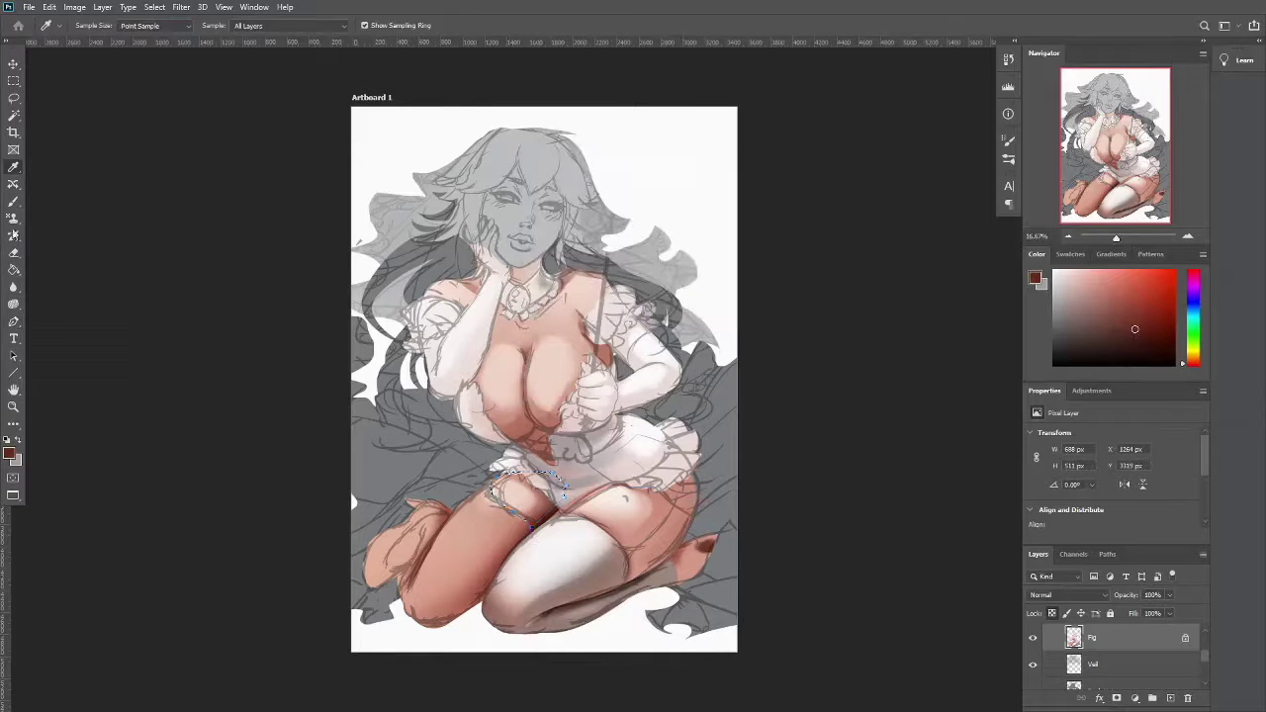
pyautogui.press('b')
pyautogui.press('x')
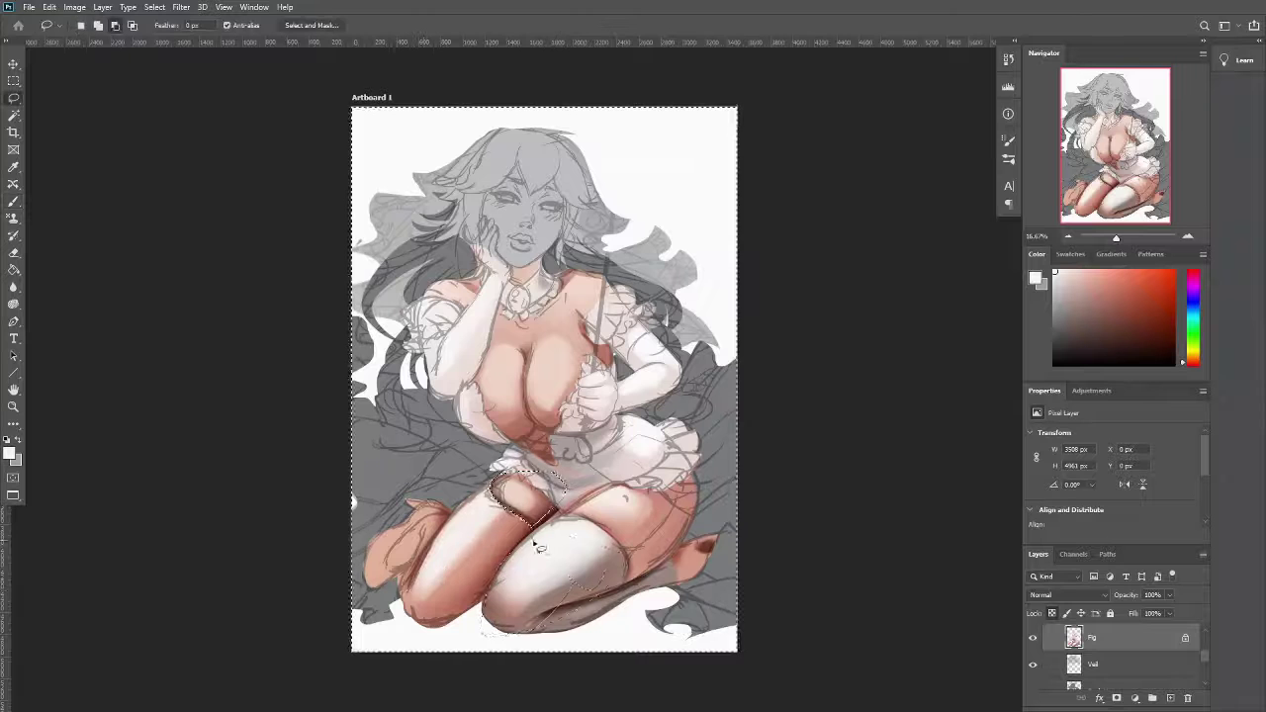
pyautogui.keyDown('alt'); pyautogui.click(571, 581); pyautogui.keyUp('alt')
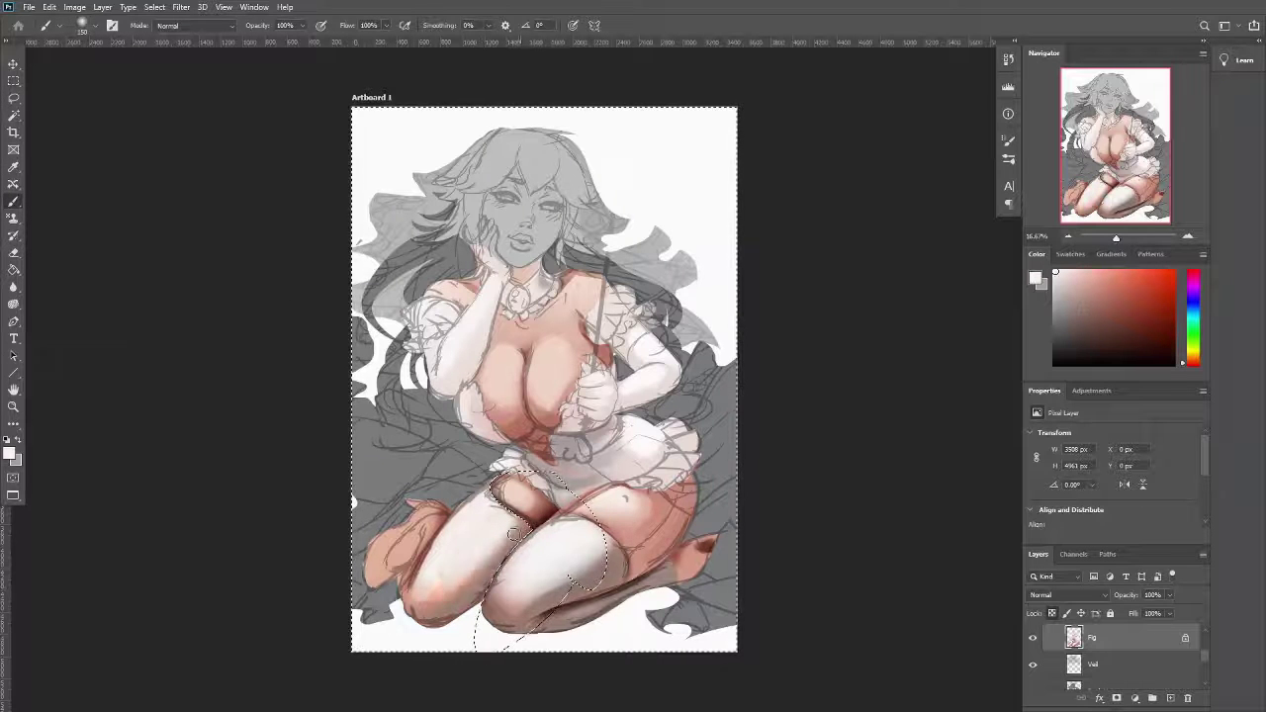
# Paint the left-hand foot near-white and darken the knee and outer edges of that leg's stocking
pyautogui.moveTo(442, 607)
pyautogui.mouseDown()
pyautogui.moveTo(401, 524)
pyautogui.moveTo(418, 588)
pyautogui.moveTo(414, 530)
pyautogui.mouseUp()
pyautogui.click(193, 25)
pyautogui.click(168, 37)
pyautogui.press('x')
pyautogui.press('e')
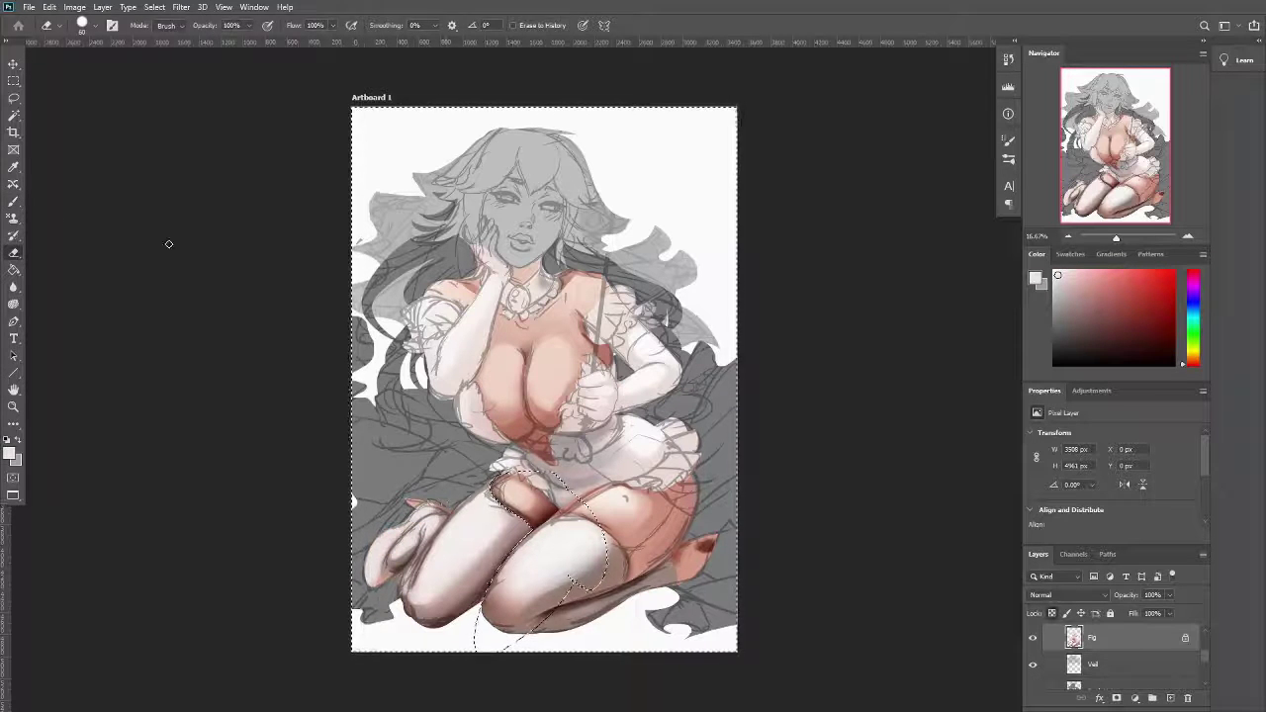
# Define the left-hand shoe's heel and sole with sampled dark and light tones
pyautogui.press('b')
pyautogui.keyDown('alt'); pyautogui.click(416, 520); pyautogui.keyUp('alt')
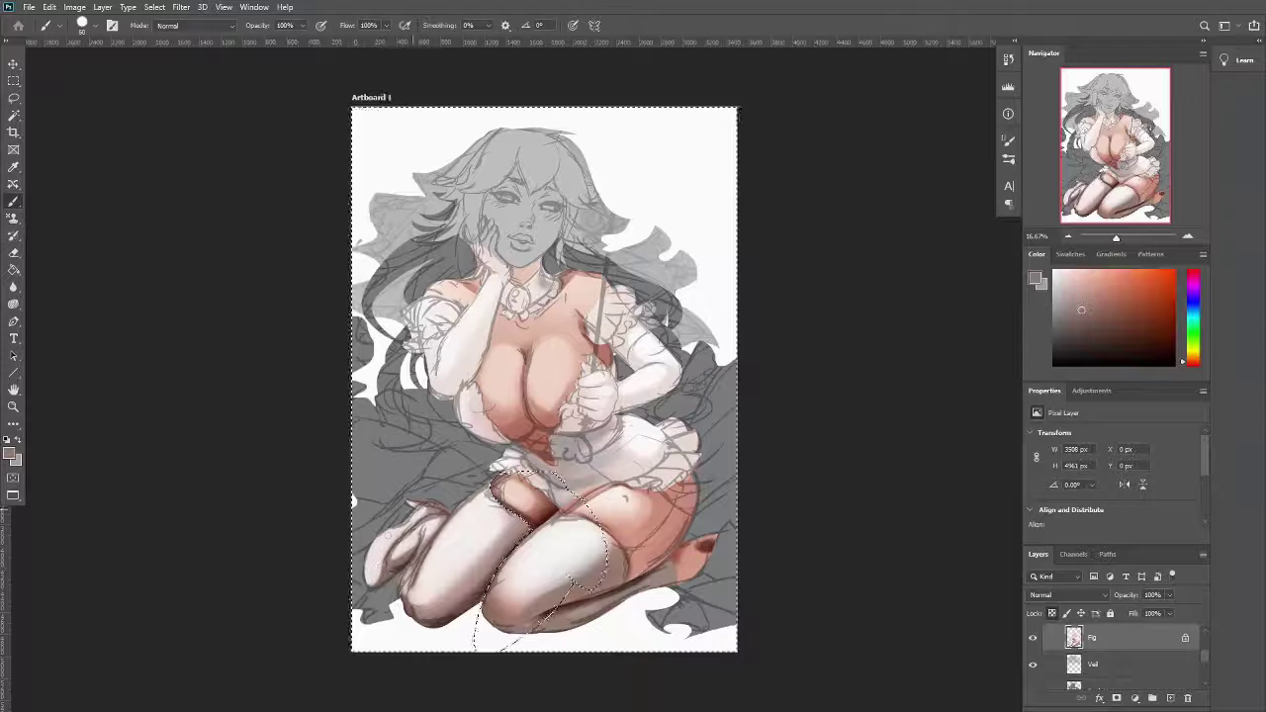
pyautogui.keyDown('alt'); pyautogui.click(409, 502); pyautogui.keyUp('alt')
pyautogui.keyDown('alt'); pyautogui.click(353, 423); pyautogui.keyUp('alt')
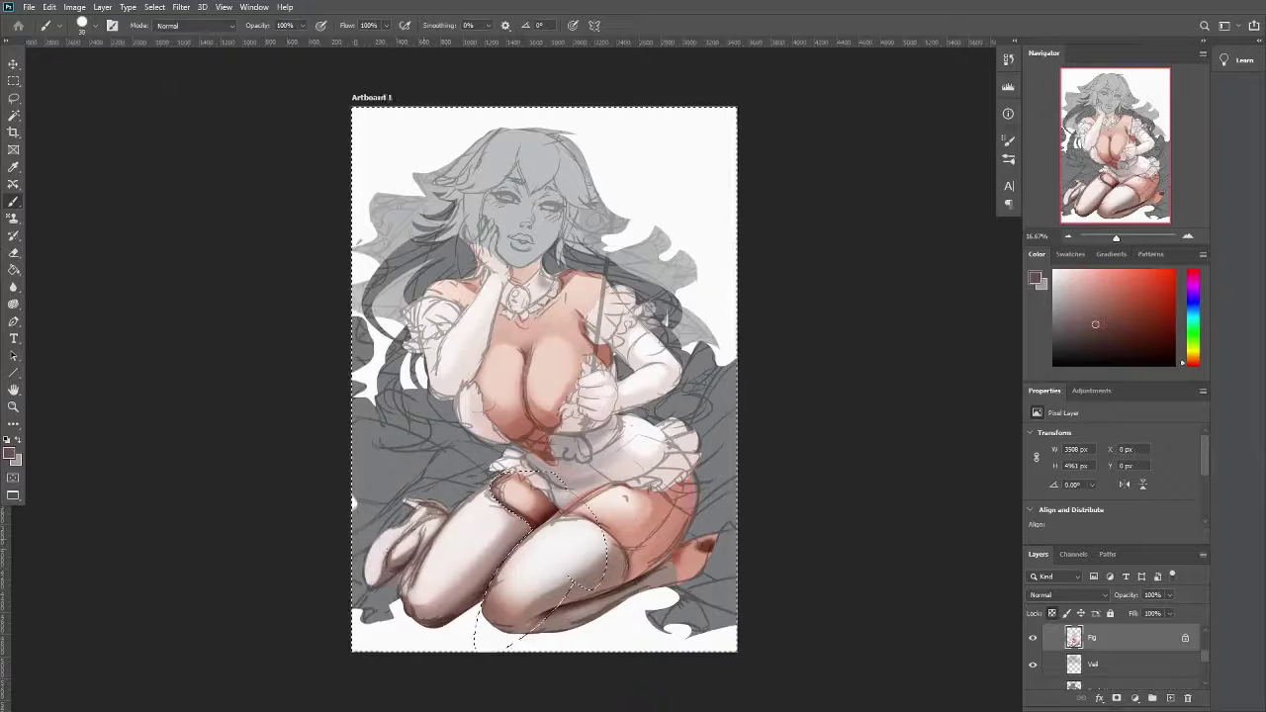
pyautogui.keyDown('alt'); pyautogui.click(397, 539); pyautogui.keyUp('alt')
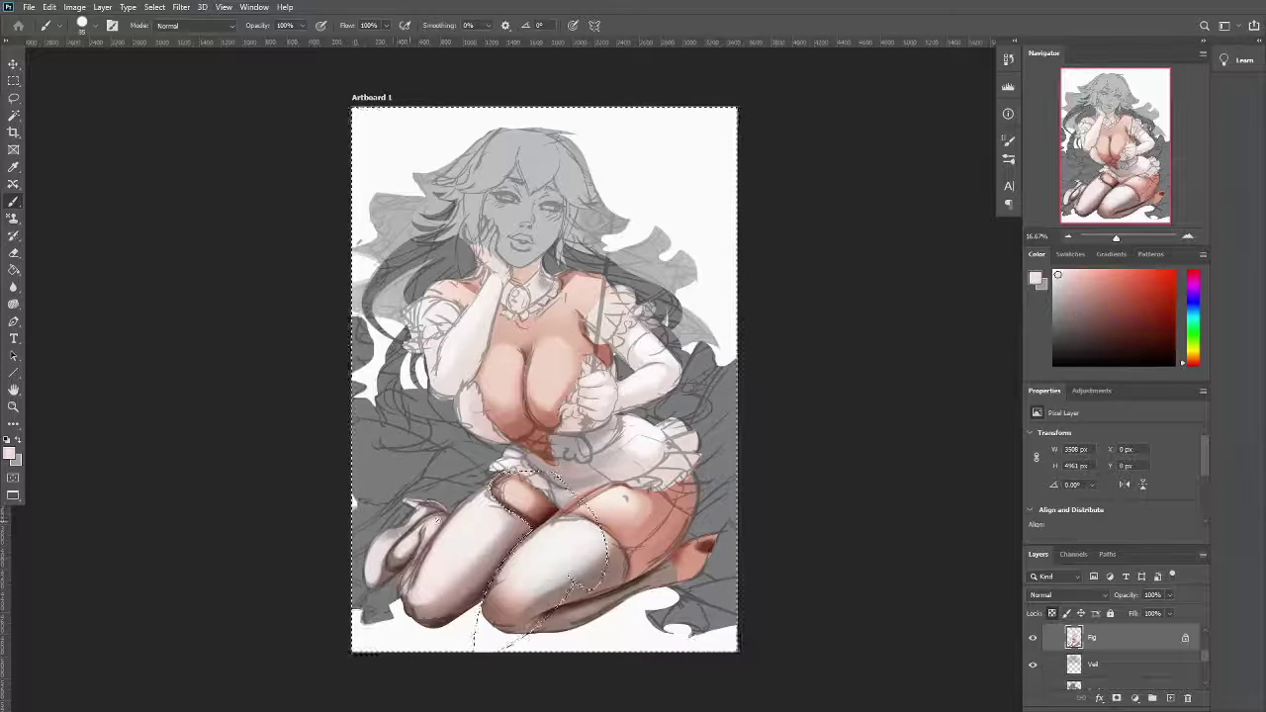
# Lasso the left-hand shoe's side area and deepen the shading along the shoe and calf in Multiply mode
pyautogui.press('l')
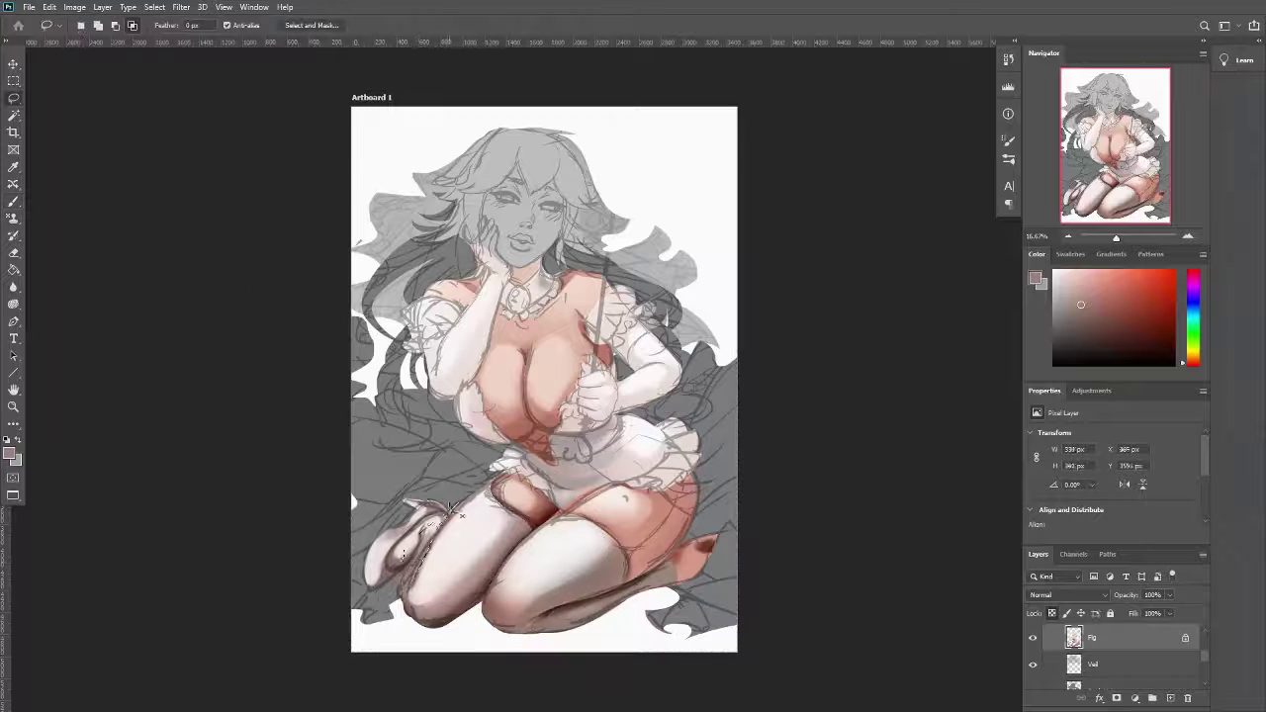
pyautogui.press('b')
pyautogui.click(195, 25)
pyautogui.click(178, 105)
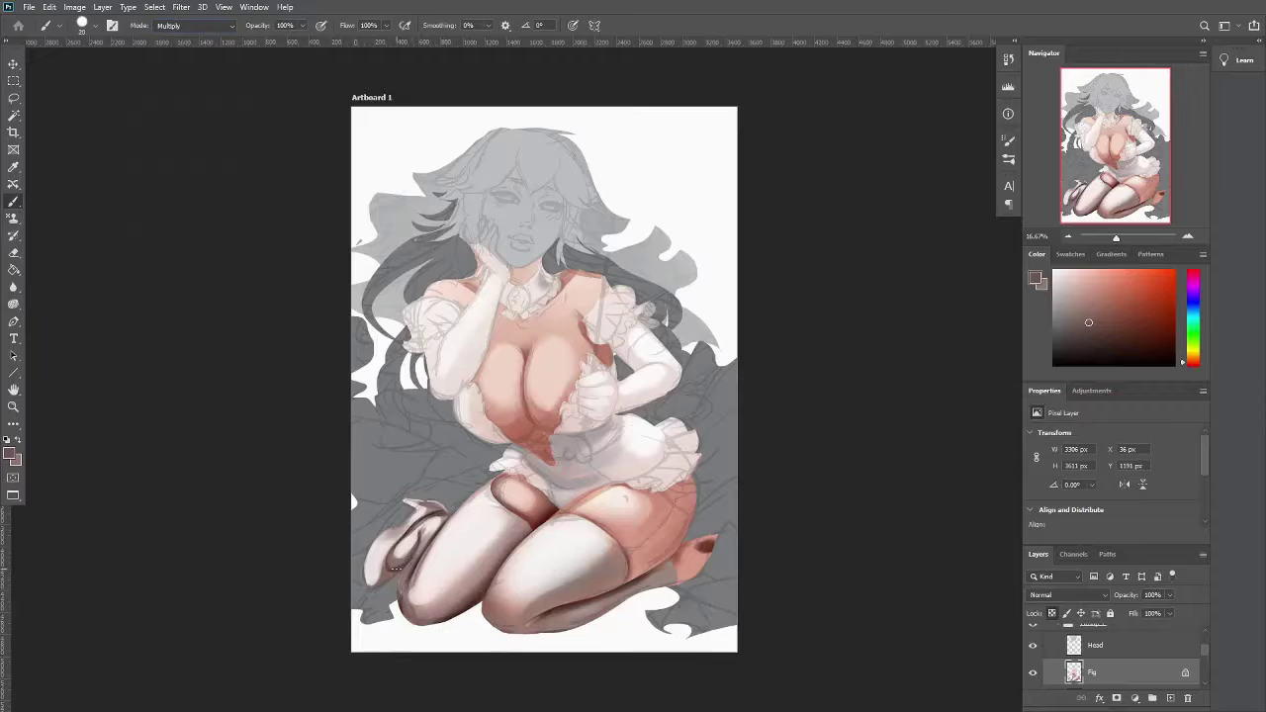
# Turn the path around the left-hand foot and calf into a selection with a 0-pixel feather, refine its shading, and deselect
pyautogui.click(181, 7)
pyautogui.click(186, 111)
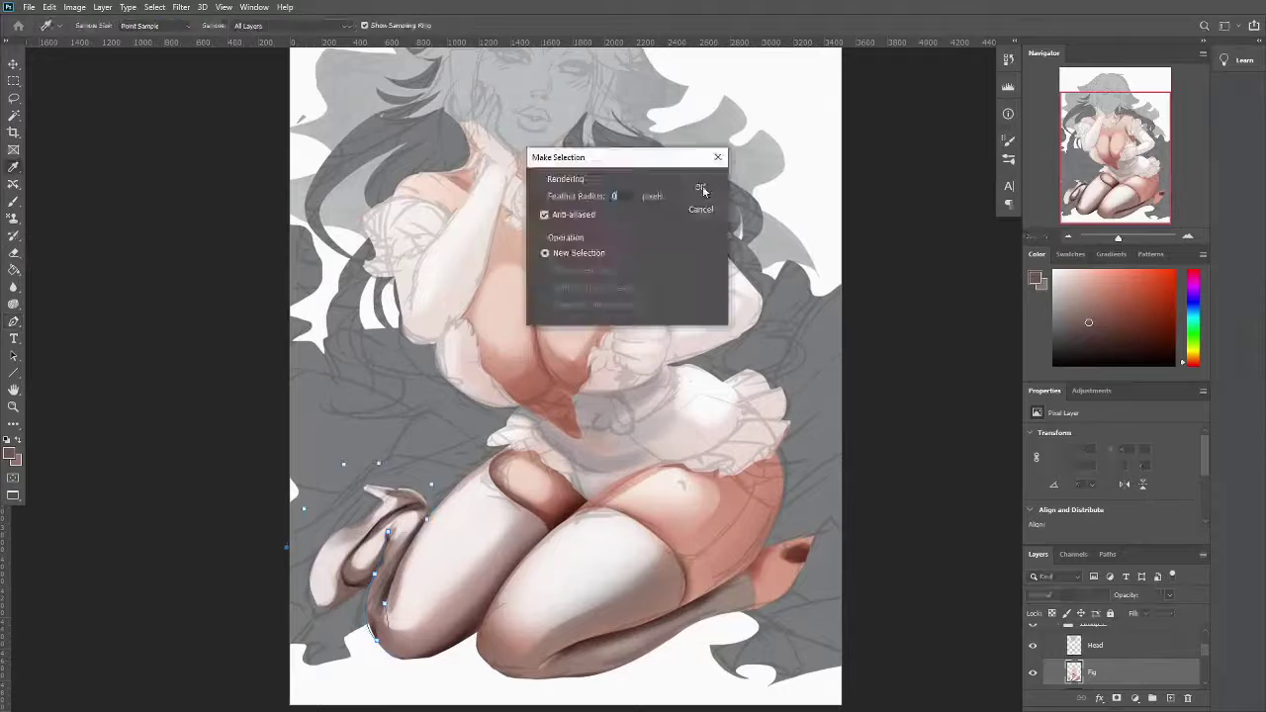
pyautogui.hotkey('ctrl', 'd')
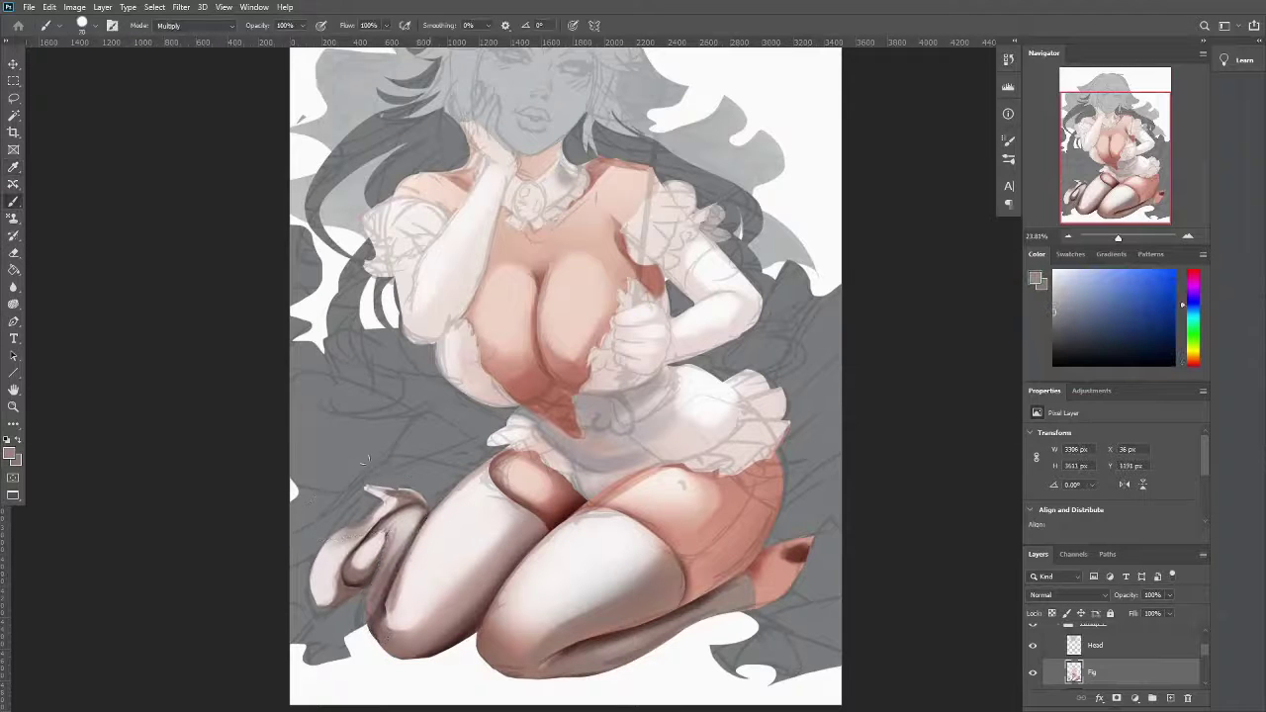
# Lasso the inner side of the left-hand shoe, refine its dark shading with the brush, and deselect
pyautogui.press('l')
pyautogui.moveTo(385, 535)
pyautogui.mouseDown()
pyautogui.moveTo(393, 583)
pyautogui.moveTo(341, 559)
pyautogui.moveTo(387, 543)
pyautogui.moveTo(361, 579)
pyautogui.mouseUp()
pyautogui.press('b')
pyautogui.hotkey('ctrl', 'd')
# Outline the toe of the left-hand shoe with a path, turn it into a selection, and blend its shading with the Mixer Brush
pyautogui.press('p')
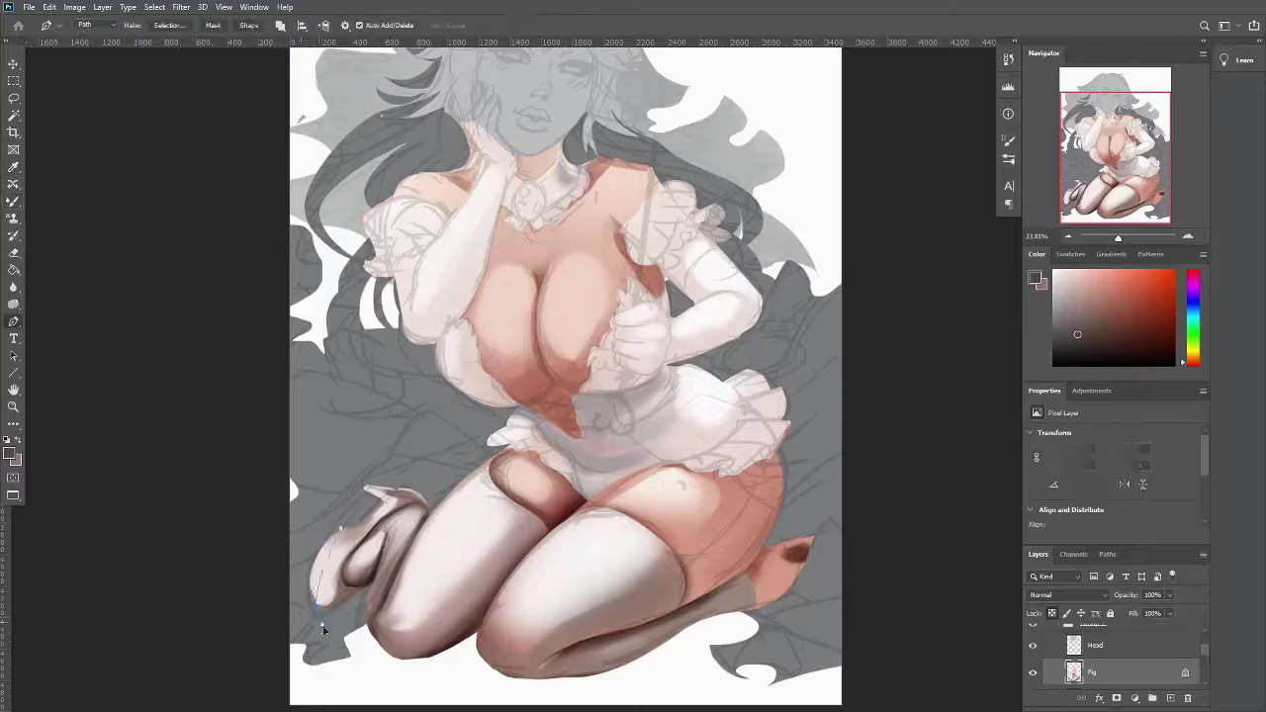
pyautogui.press('b')
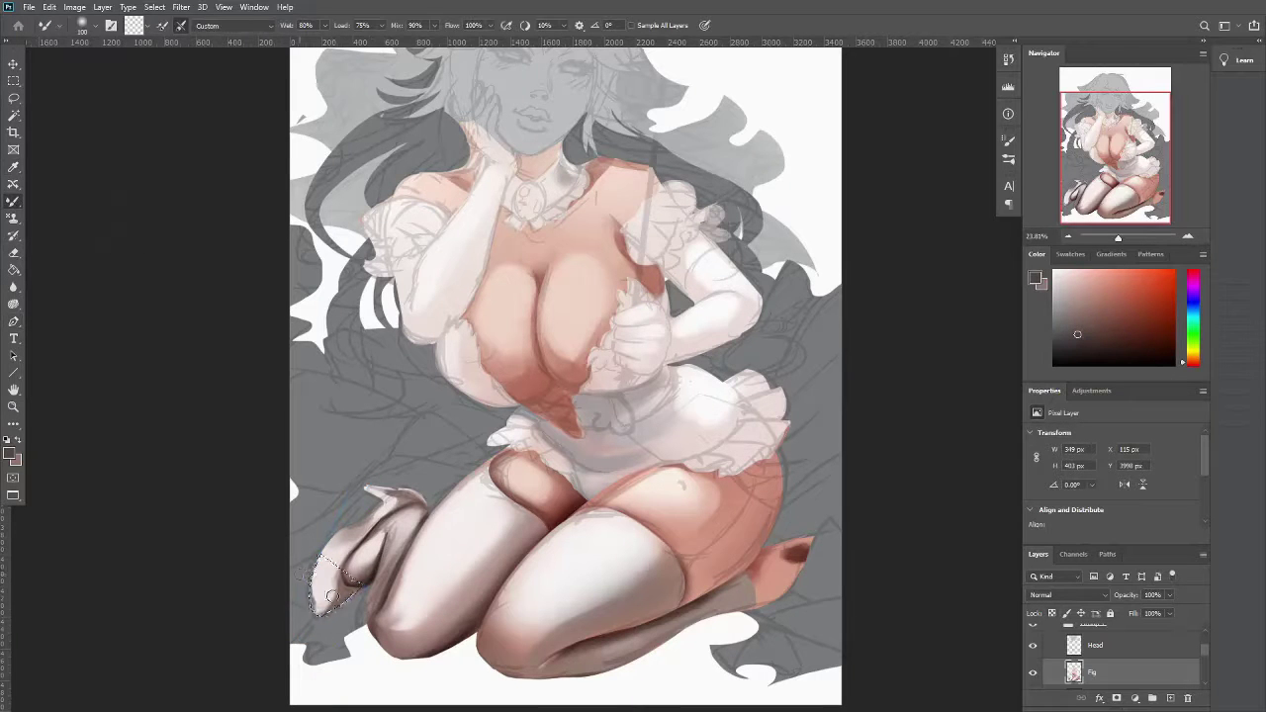
pyautogui.moveTo(318, 611); pyautogui.dragTo(334, 562)
pyautogui.press('x')
# Clean up the left-hand shoe's edges with the Eraser and touch up its heel and toe with grey and near-white tones
pyautogui.press('e')
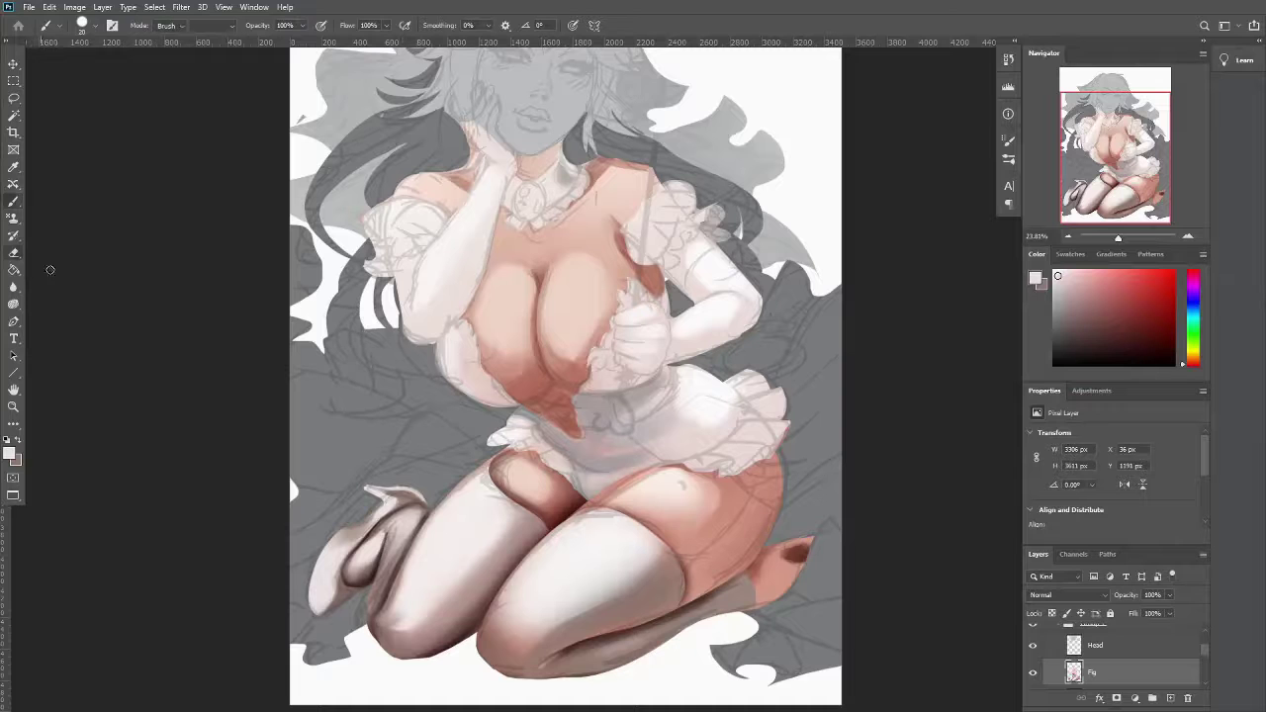
pyautogui.press('b')
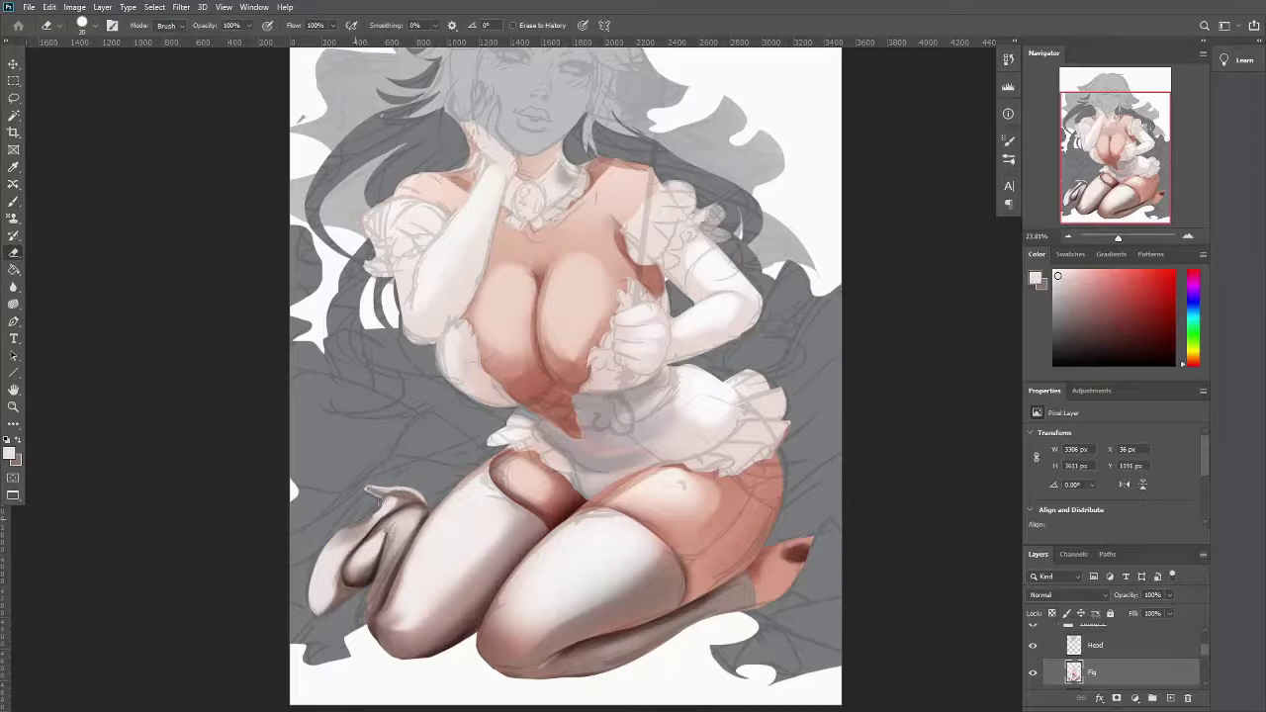
pyautogui.scroll(-2, 444, 504)
pyautogui.press('x')
pyautogui.press(']')
pyautogui.scroll(1, 395, 511)
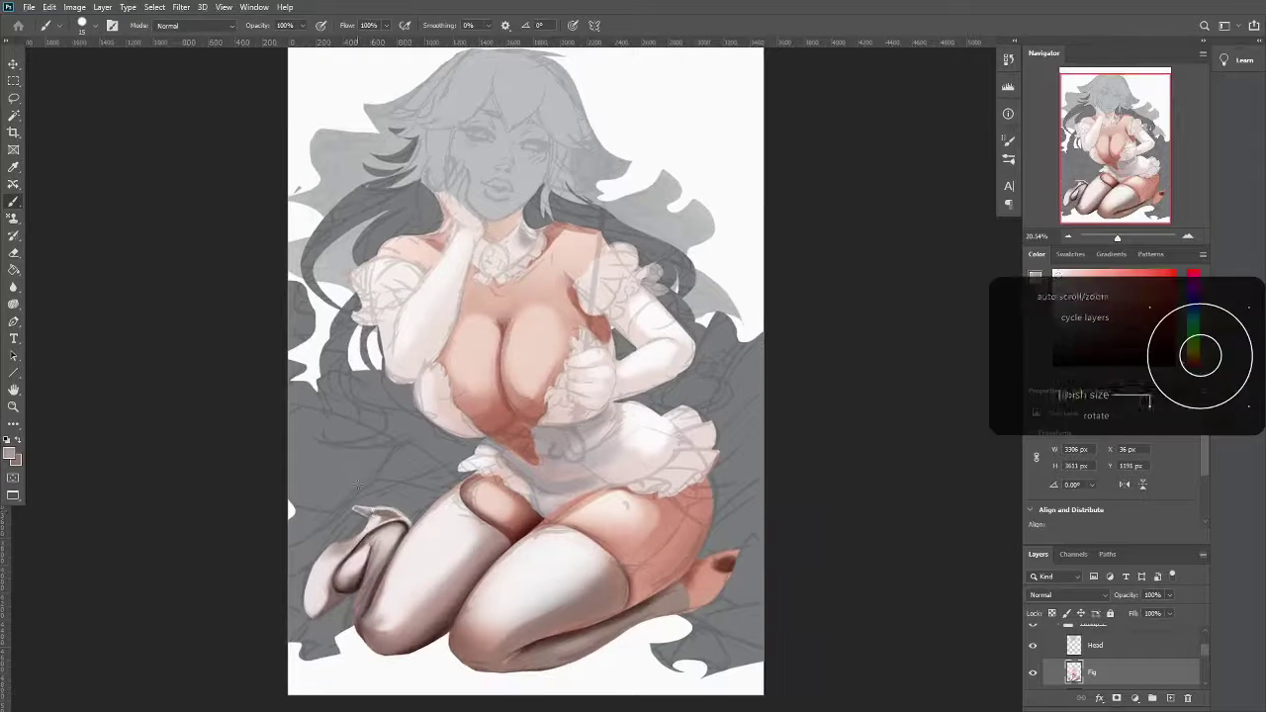
pyautogui.scroll(-2, 372, 510)
pyautogui.press('x')
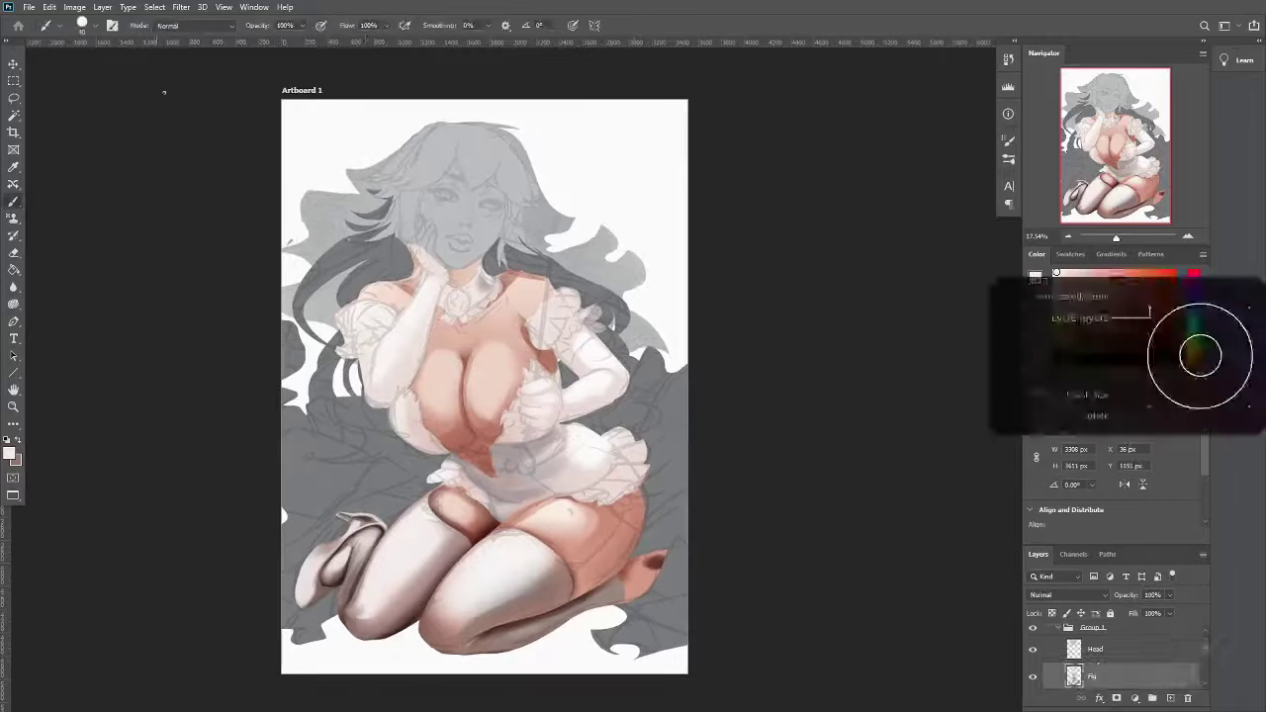
# Blend the left-hand knee's shading with the Mixer Brush and rework its tones using a sampled colour and the Hard Round Pressure Opacity brush
pyautogui.hotkey('shift', 'b')
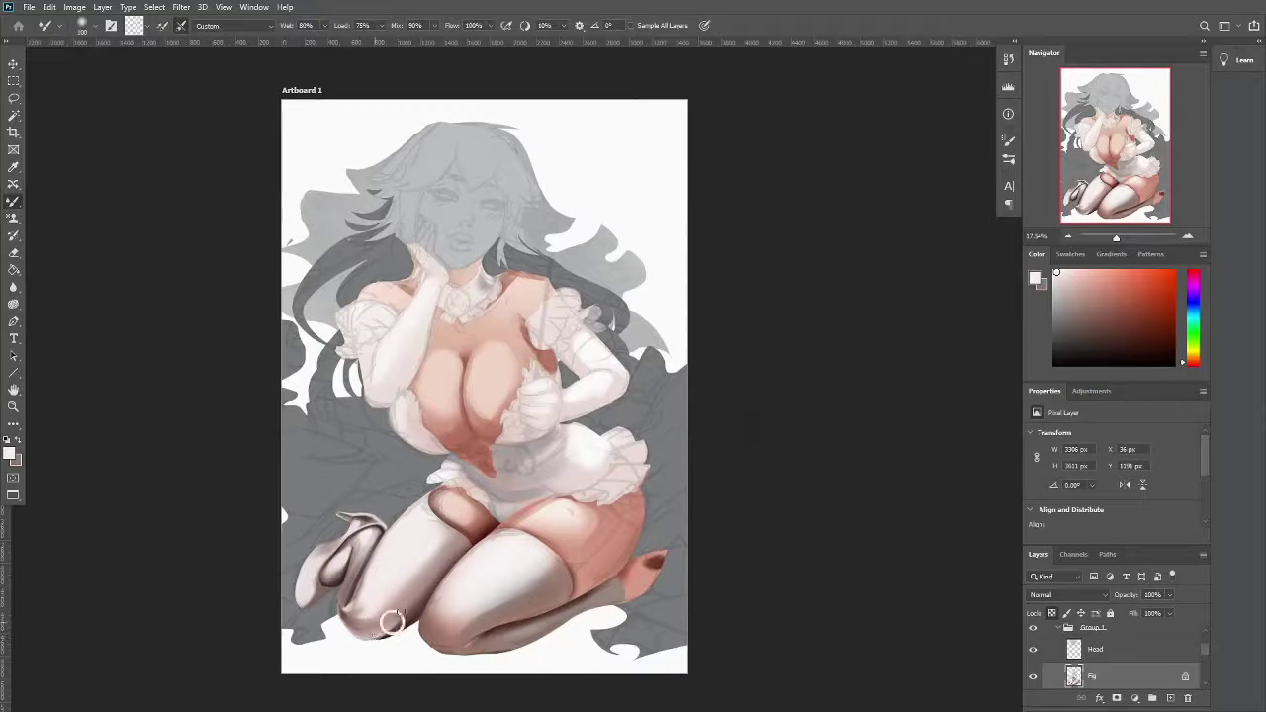
pyautogui.hotkey('shift', 'b')
pyautogui.scroll(6, 342, 609)
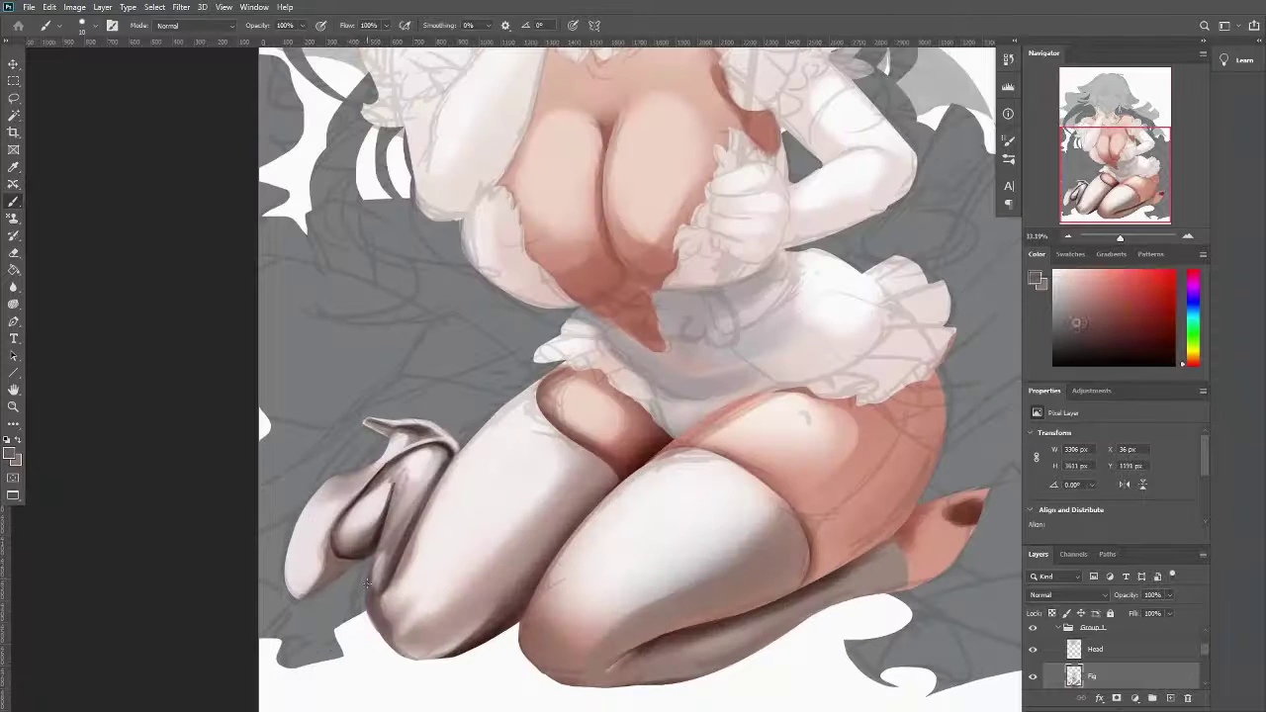
pyautogui.scroll(-6, 376, 587)
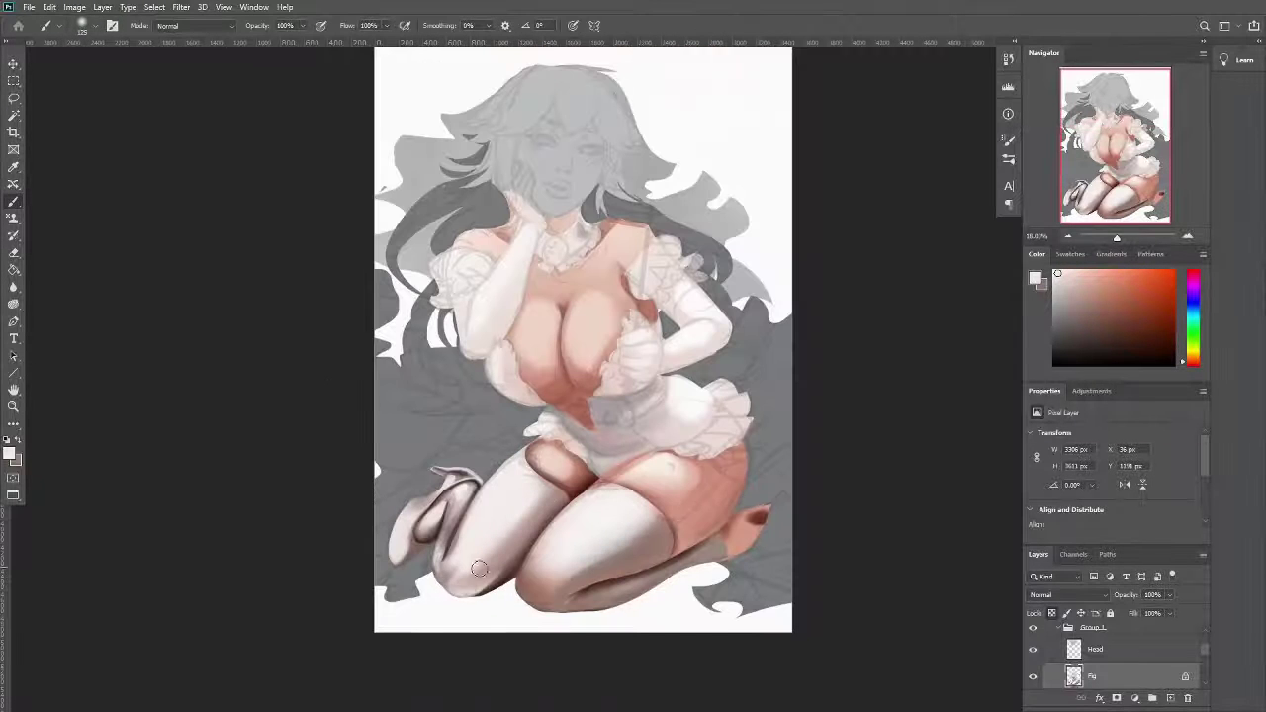
pyautogui.keyDown('alt'); pyautogui.click(470, 572); pyautogui.keyUp('alt')
pyautogui.click(96, 24)
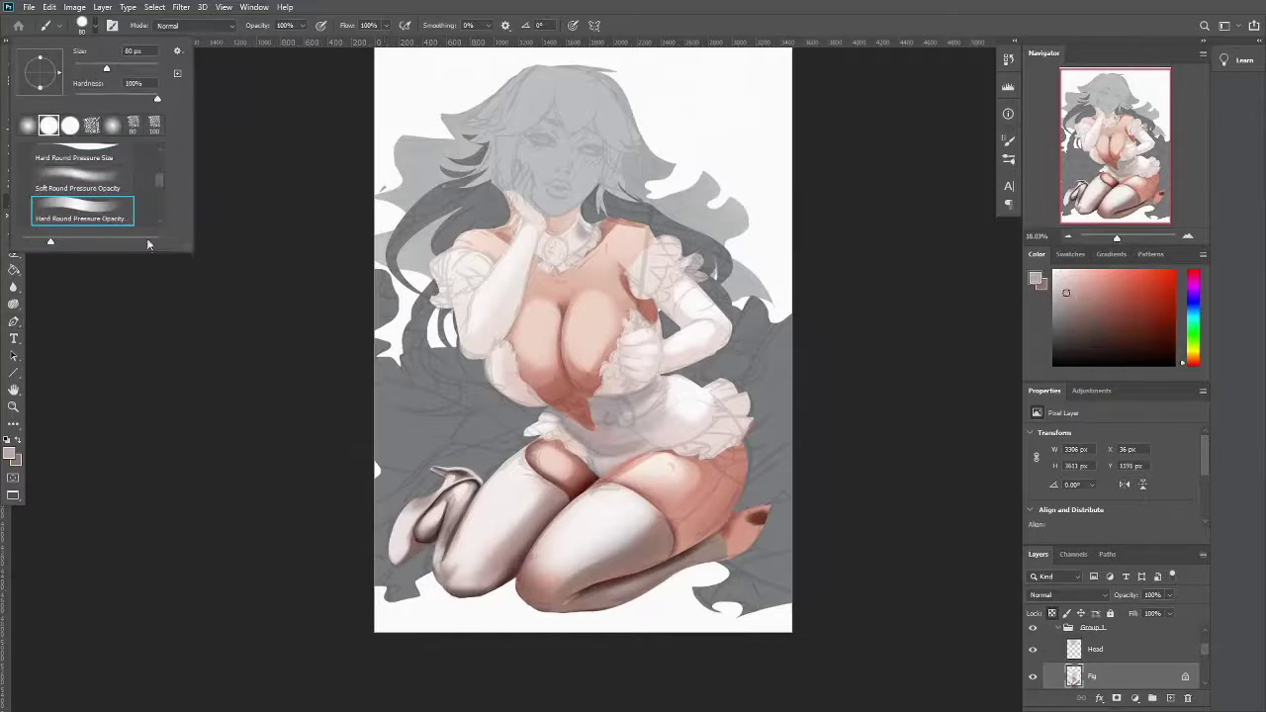
pyautogui.press('Escape')
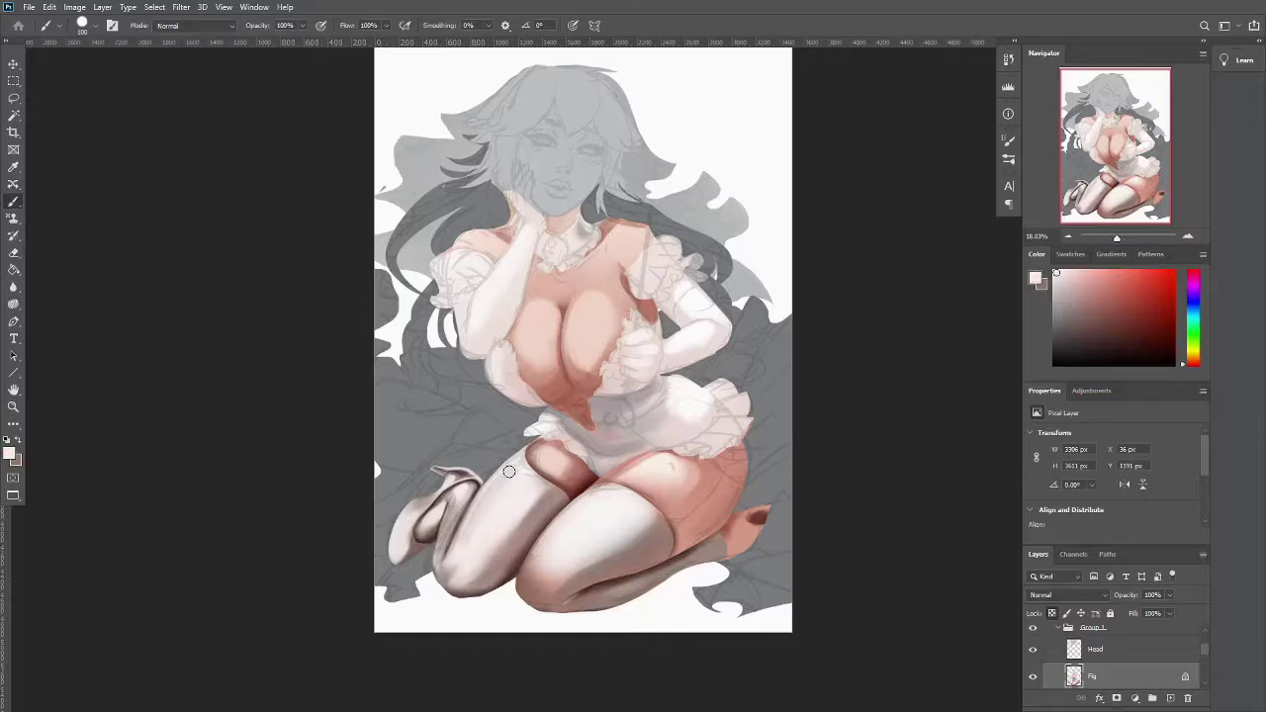
# Select the calf area behind the left-hand thigh from a path, darken and blend the shading along the leg's edge, and deselect
pyautogui.press('p')
pyautogui.hotkey('ctrl', 'Return')
pyautogui.press('b')
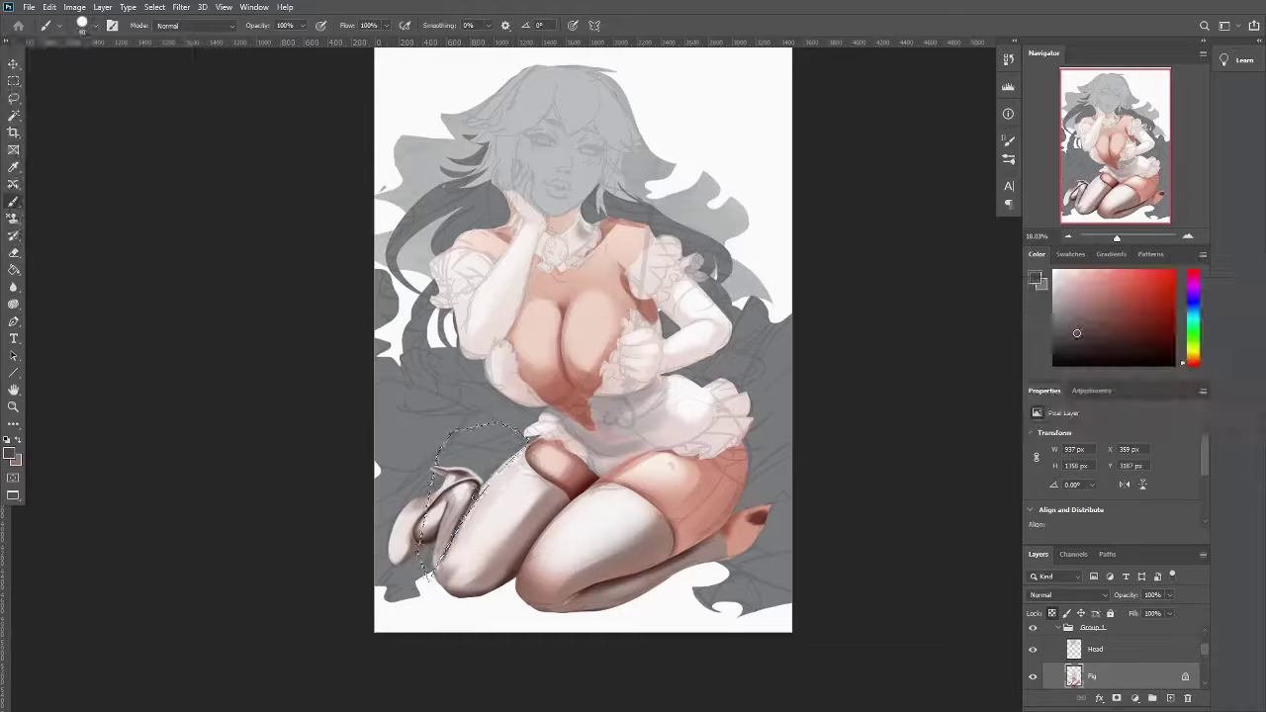
pyautogui.press('e')
pyautogui.hotkey('shift', 'b')
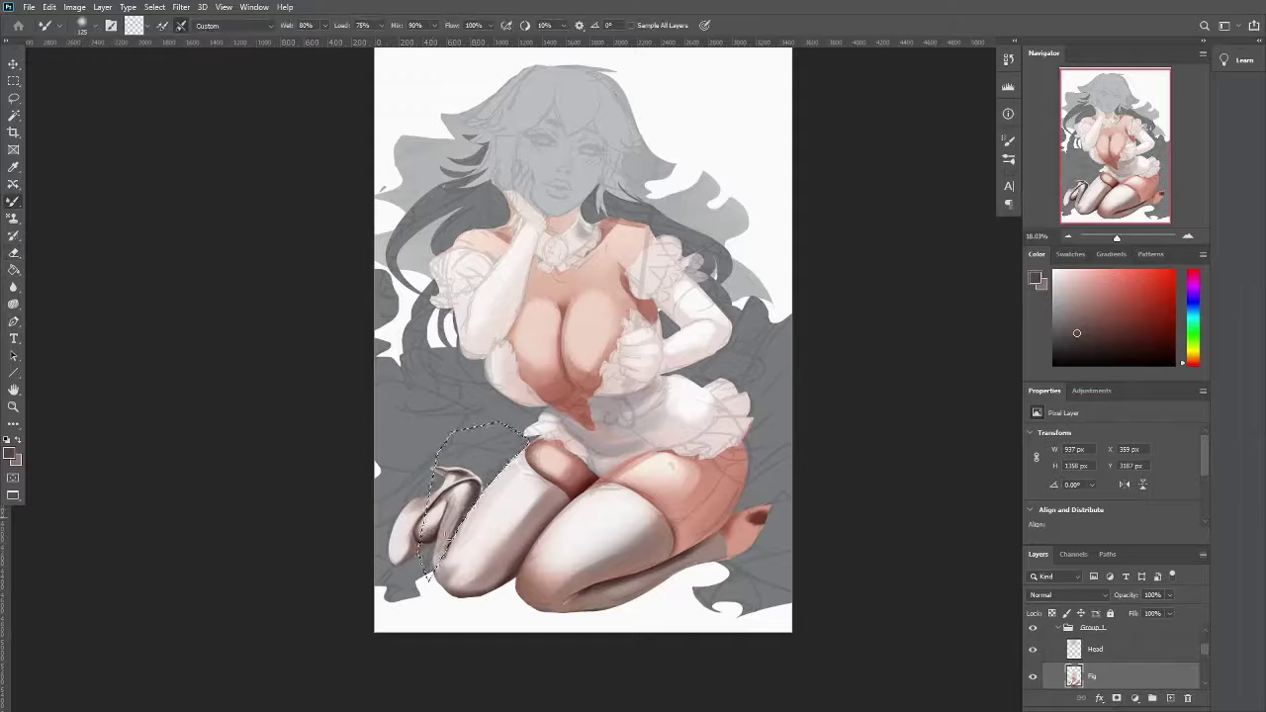
pyautogui.moveTo(436, 566); pyautogui.dragTo(420, 590)
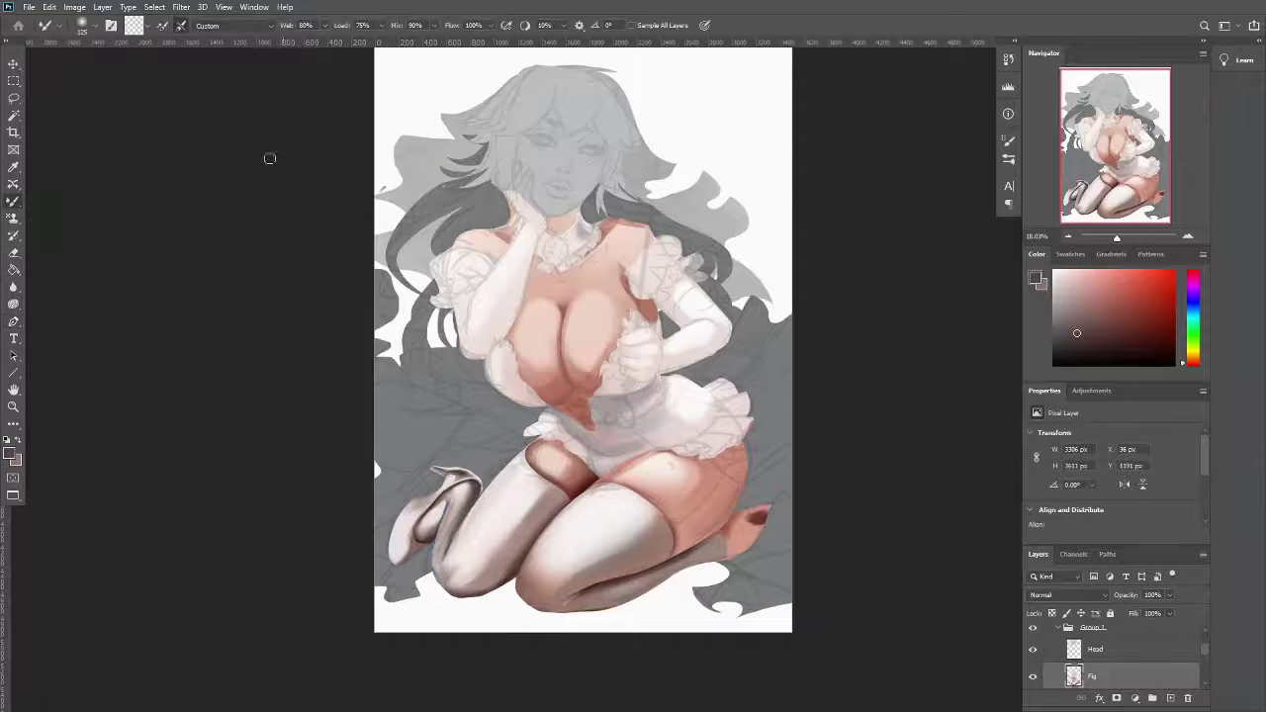
pyautogui.hotkey('ctrl', 'shift', 'x')
pyautogui.press('Escape')
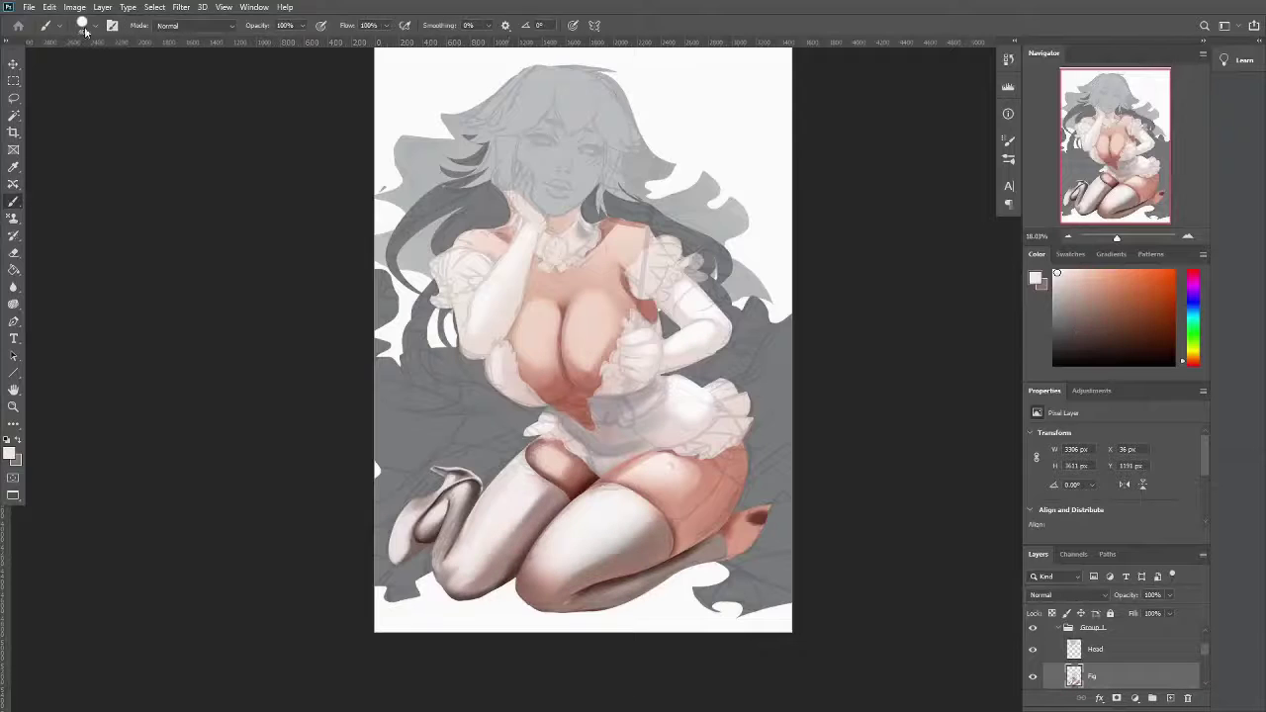
# Repaint the right-hand knee and stocking underside with sampled grey-brown tones and blend them with the Mixer Brush
pyautogui.hotkey('shift', 'b')
pyautogui.hotkey('shift', 'b')
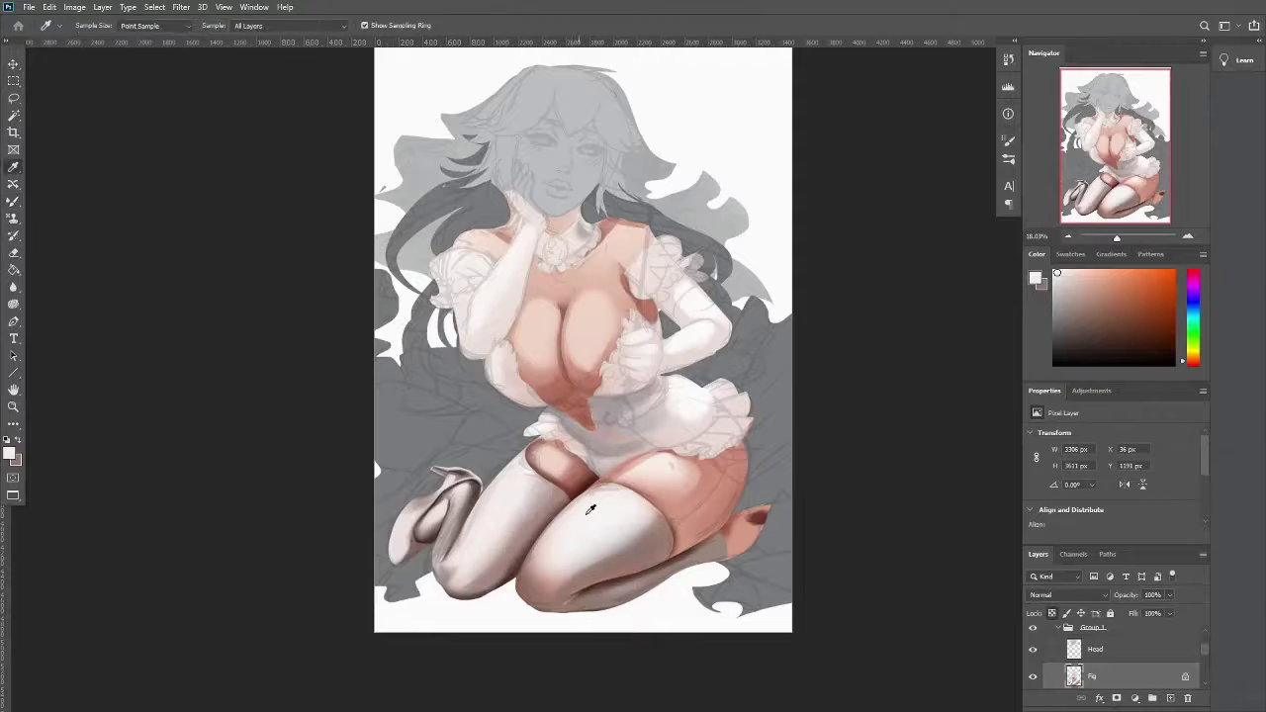
pyautogui.keyDown('alt'); pyautogui.click(531, 587); pyautogui.keyUp('alt')
pyautogui.keyDown('alt'); pyautogui.click(527, 580); pyautogui.keyUp('alt')
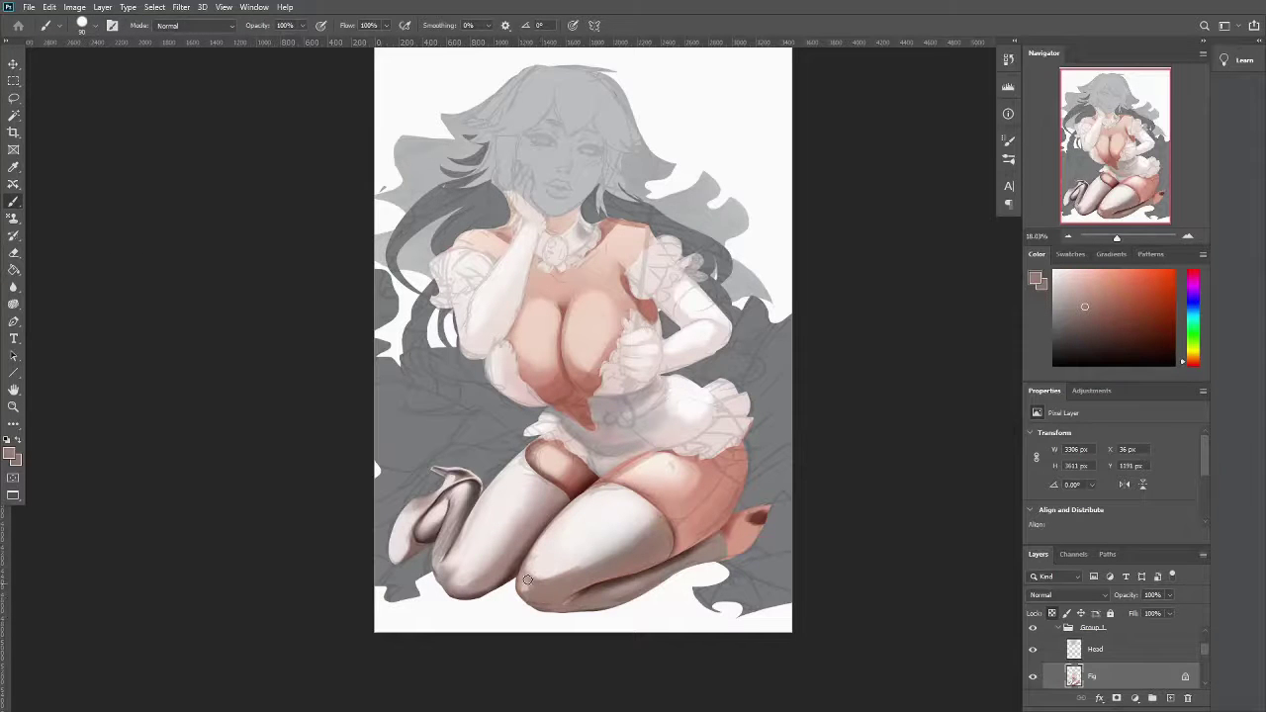
pyautogui.keyDown('alt'); pyautogui.click(664, 556); pyautogui.keyUp('alt')
pyautogui.hotkey('shift', 'b')
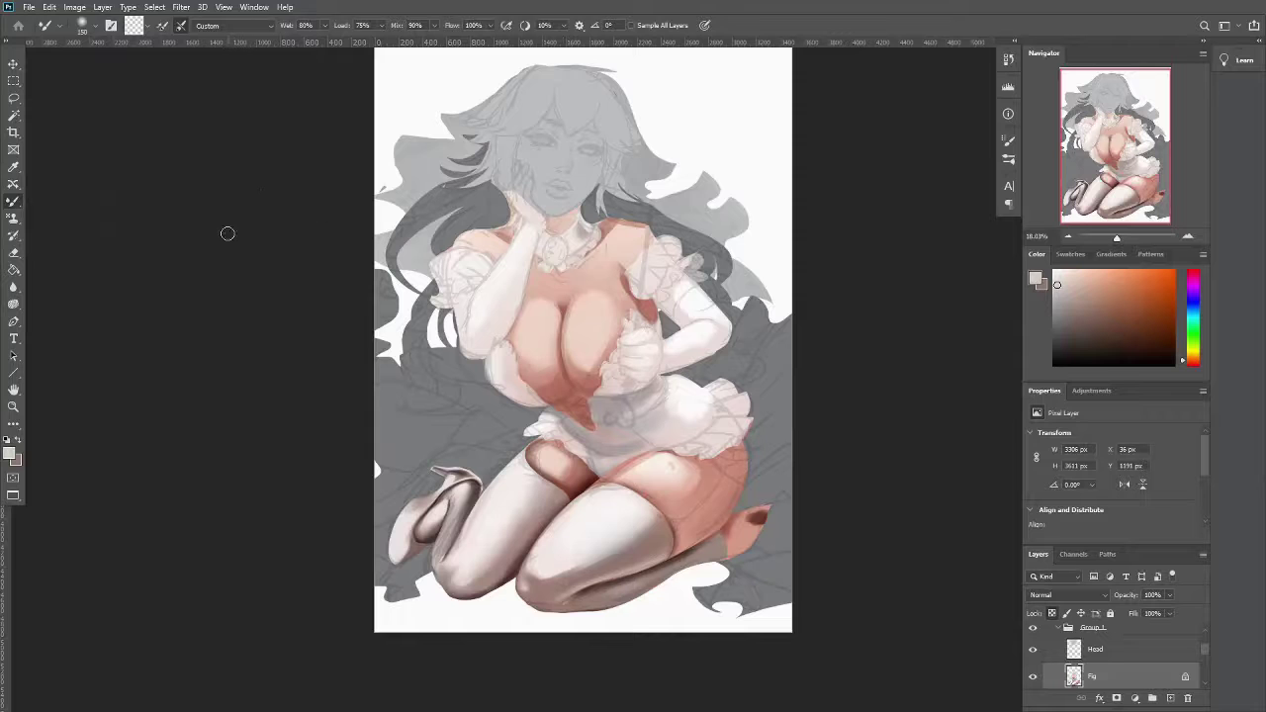
pyautogui.hotkey('shift', 'b')
# Select the left side of the chest from a path along its centre line and deepen the skin shading there with dark red
pyautogui.keyDown('alt'); pyautogui.click(538, 293); pyautogui.keyUp('alt')
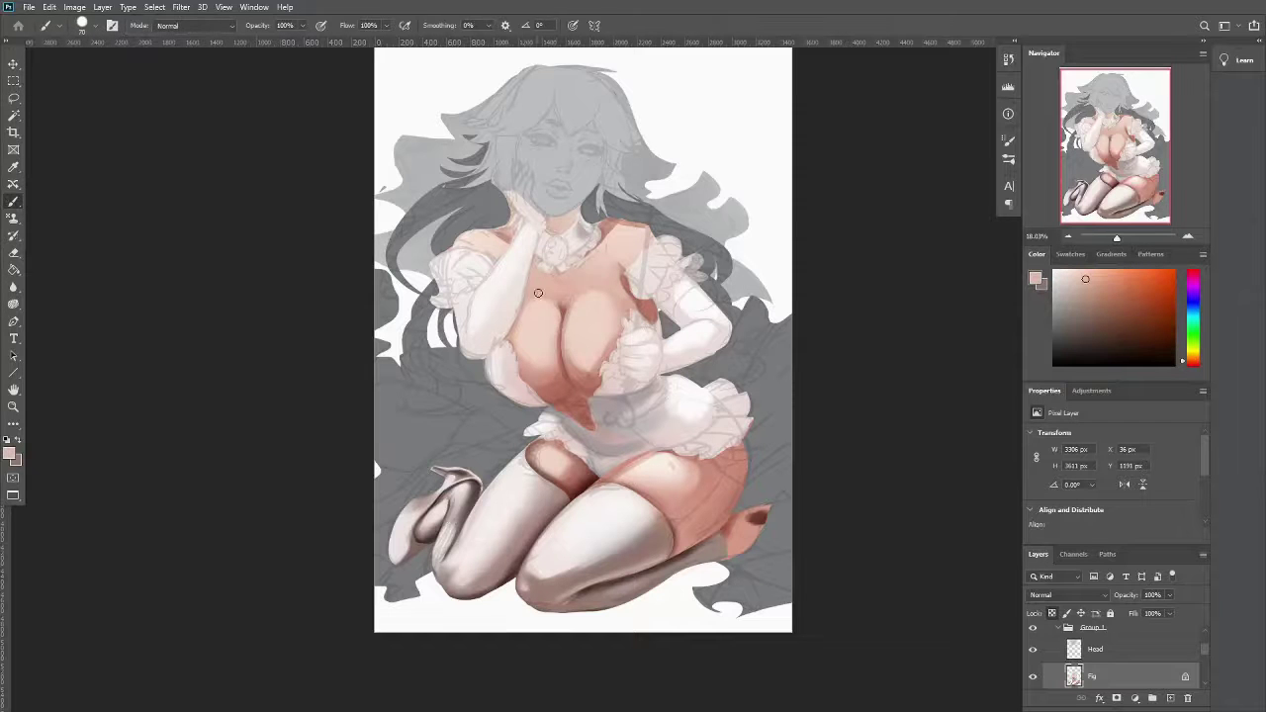
pyautogui.press('p')
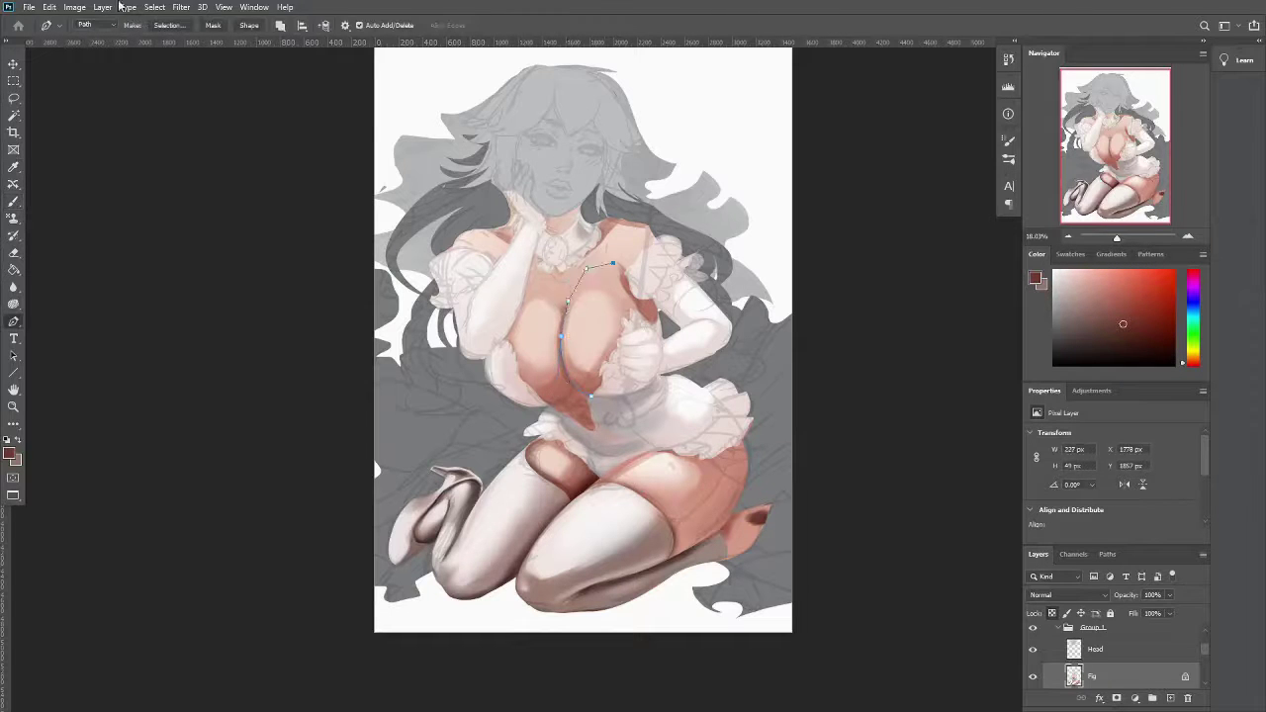
pyautogui.hotkey('ctrl', 'Return')
pyautogui.press('b')
pyautogui.moveTo(554, 353)
pyautogui.mouseDown()
pyautogui.moveTo(569, 382)
pyautogui.moveTo(557, 296)
pyautogui.moveTo(560, 385)
pyautogui.mouseUp()
pyautogui.press(']')
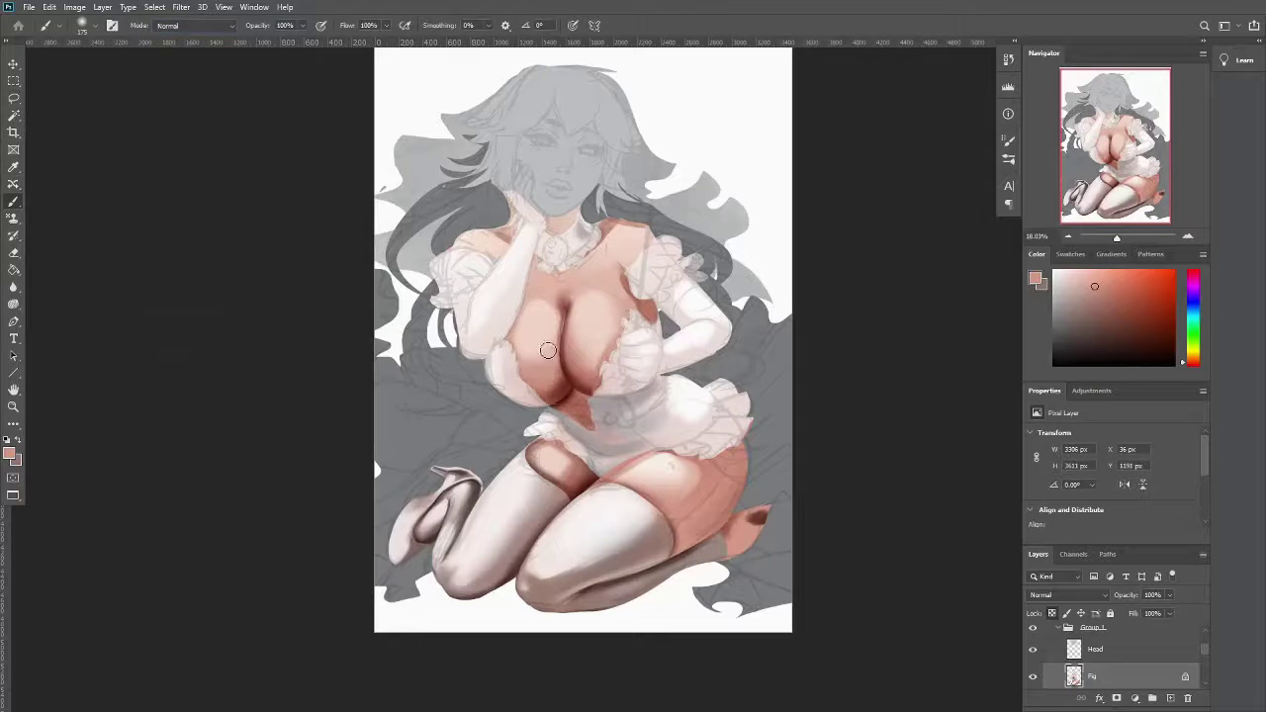
# Soften the chest's skin shading with sampled light and mid skin tones and the Mixer Brush
pyautogui.hotkey('shift', 'b')
pyautogui.keyDown('alt'); pyautogui.click(537, 366); pyautogui.keyUp('alt')
pyautogui.hotkey('shift', 'b')
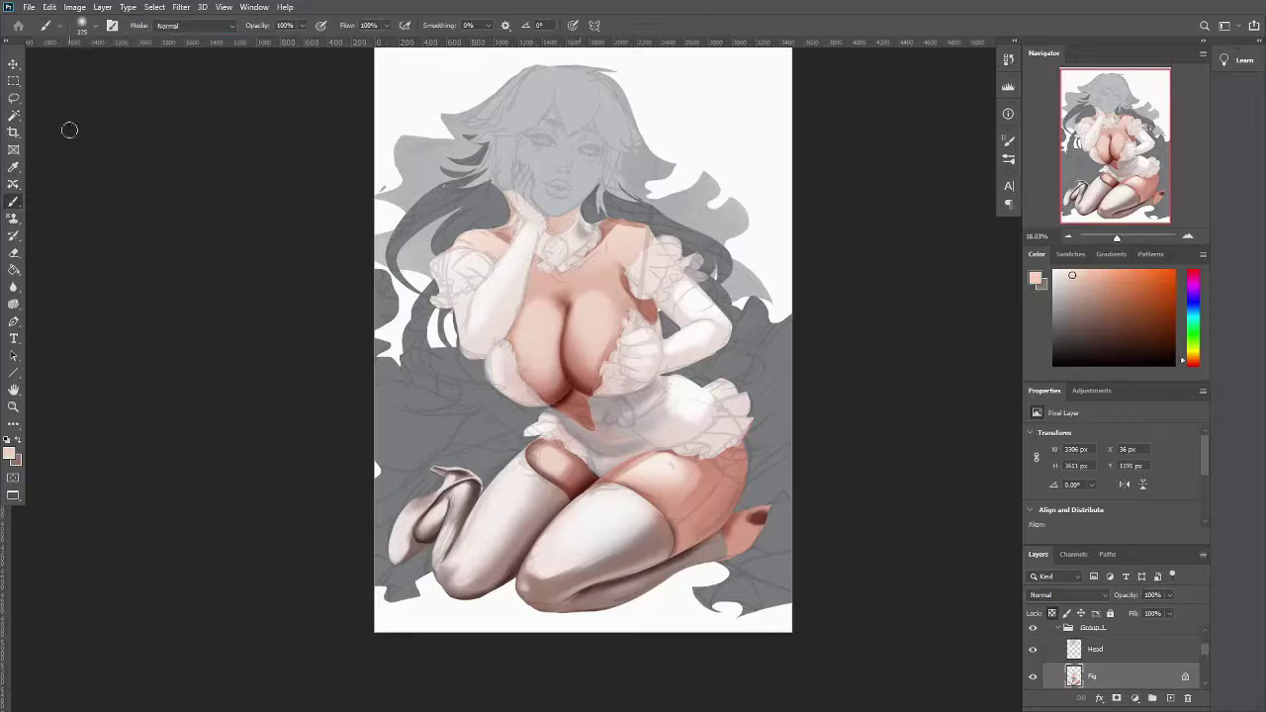
pyautogui.keyDown('alt'); pyautogui.click(631, 297); pyautogui.keyUp('alt')
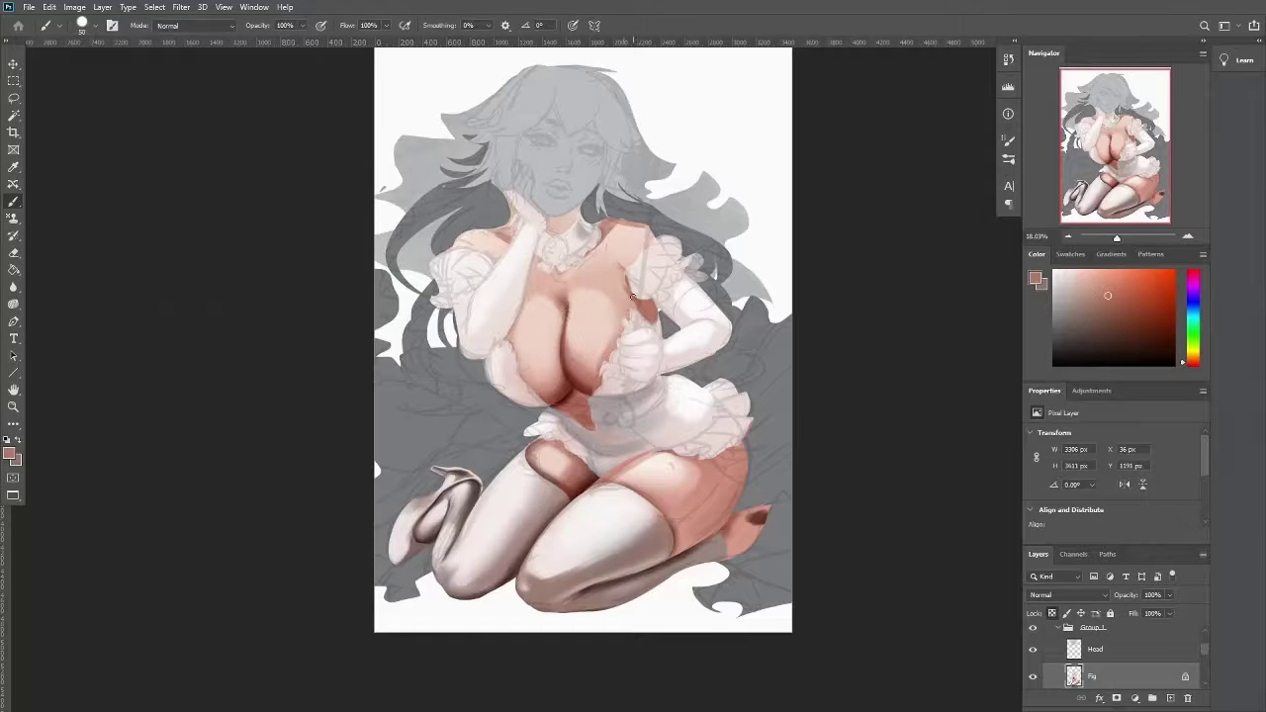
# Turn the path around the right side of the chest into a selection, blend its skin shading with the Mixer Brush, and deselect
pyautogui.hotkey('shift', 'b')
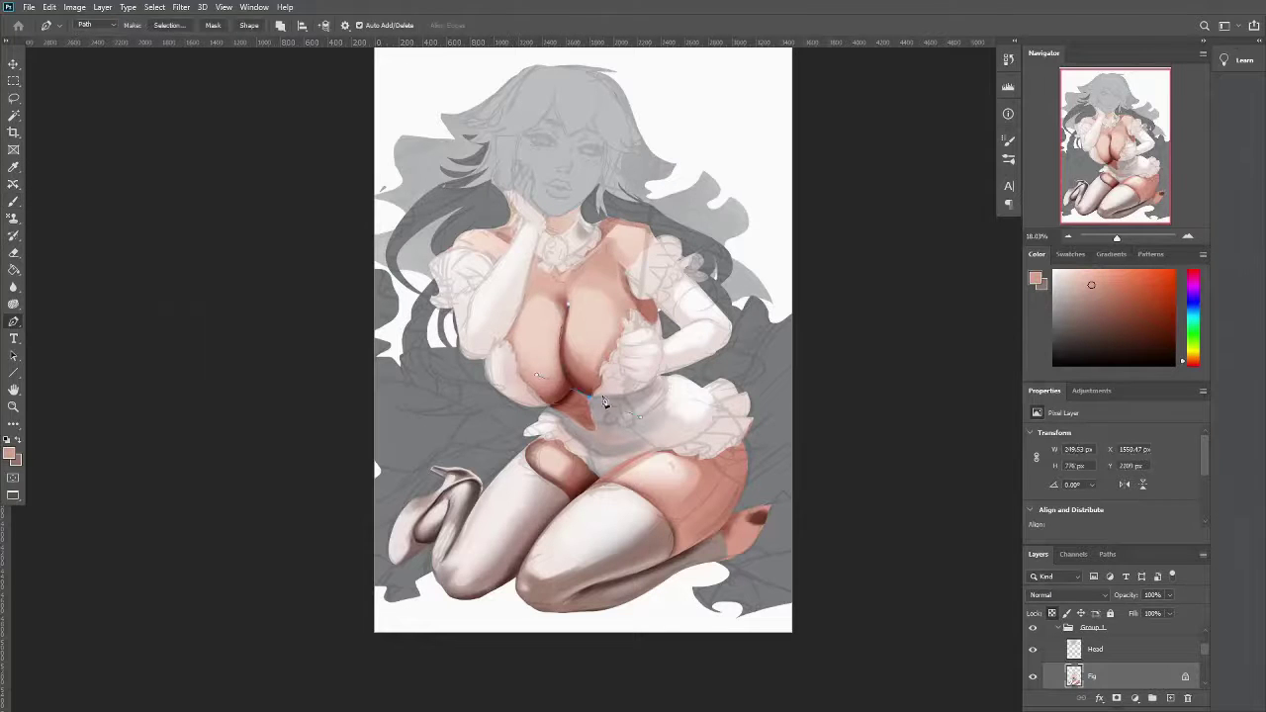
pyautogui.press('Return')
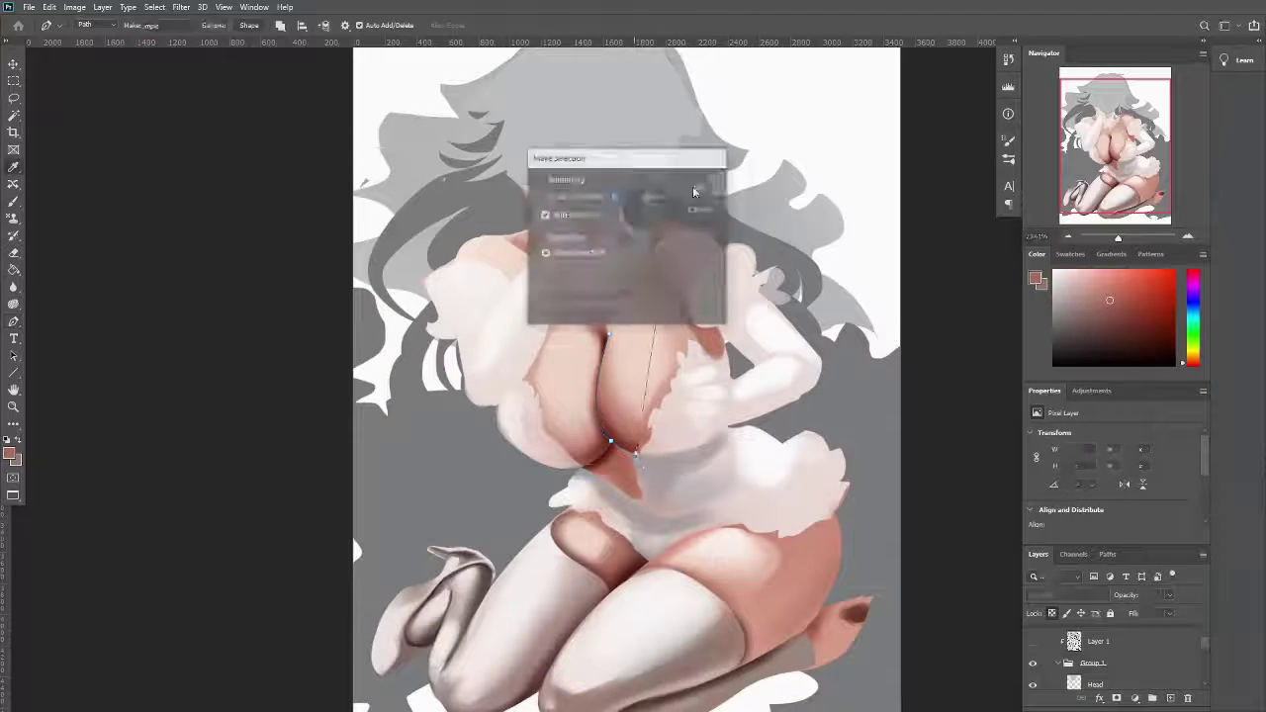
pyautogui.press('v')
pyautogui.press('b')
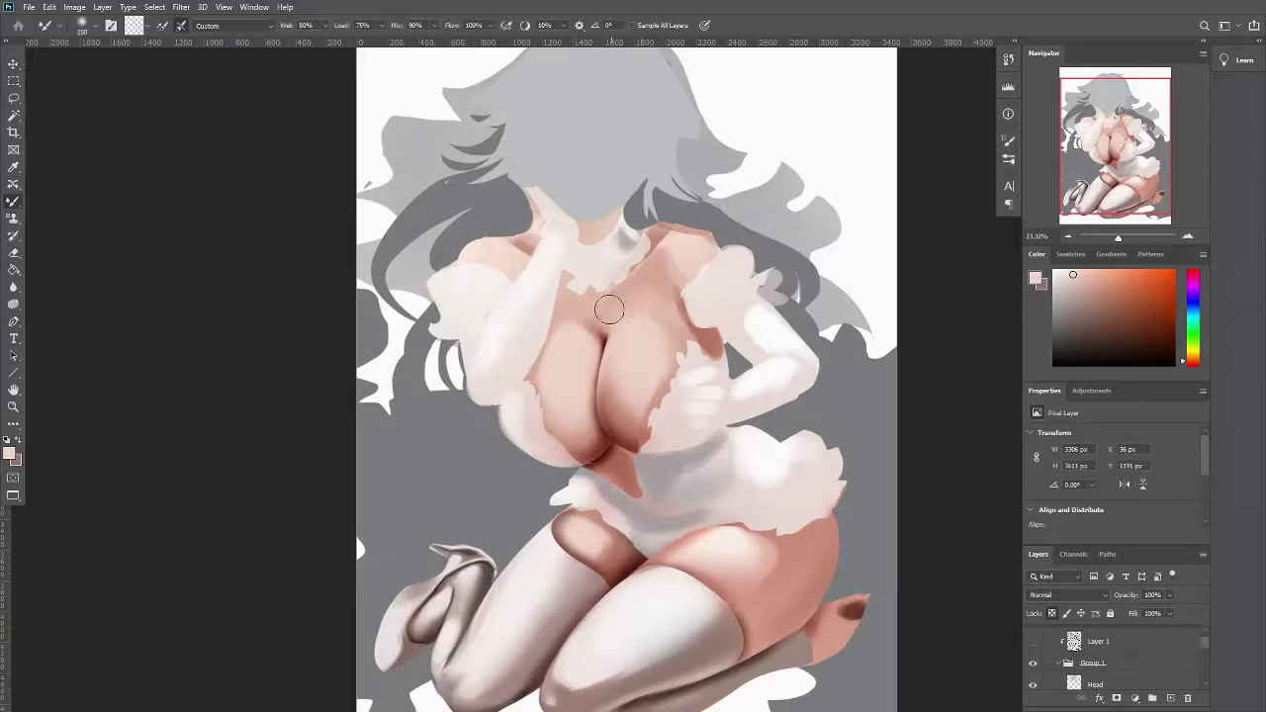
pyautogui.hotkey('ctrl', 'shift', 'x')
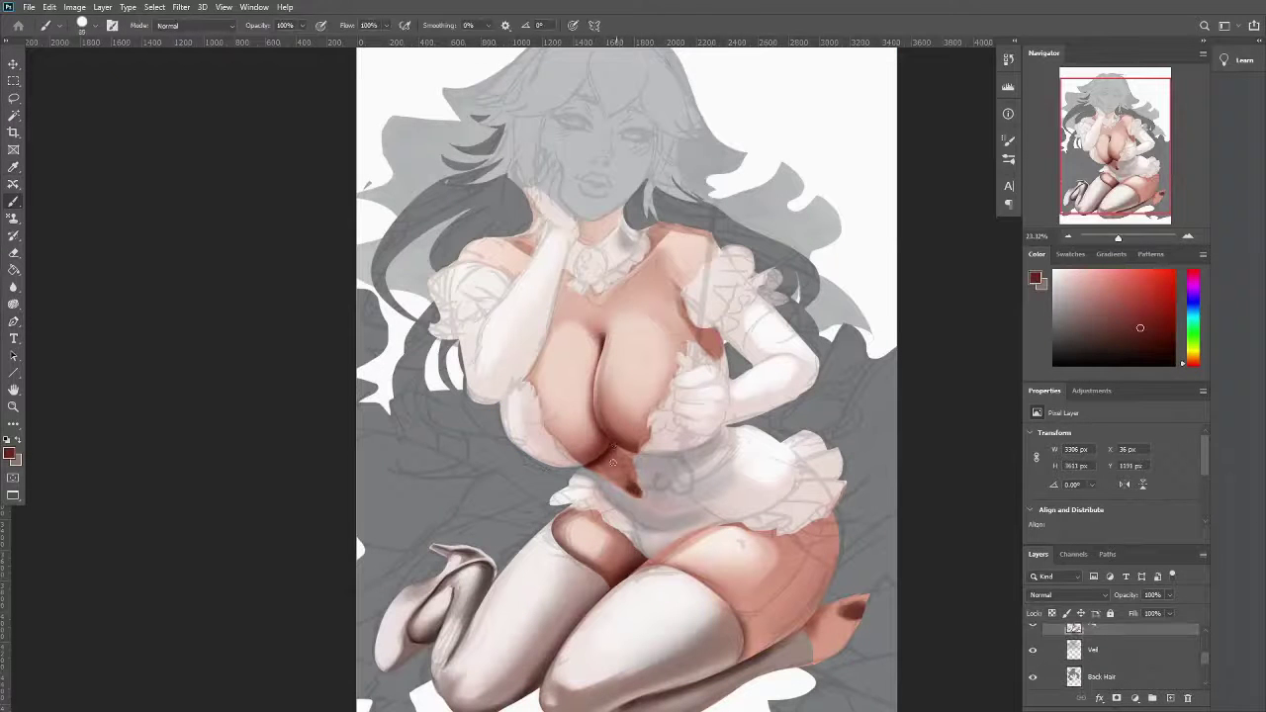
# Shade the midriff opening below the chest with dark red and paint the adjoining fabric edge with sampled grey tones
pyautogui.keyDown('alt'); pyautogui.click(598, 473); pyautogui.keyUp('alt')
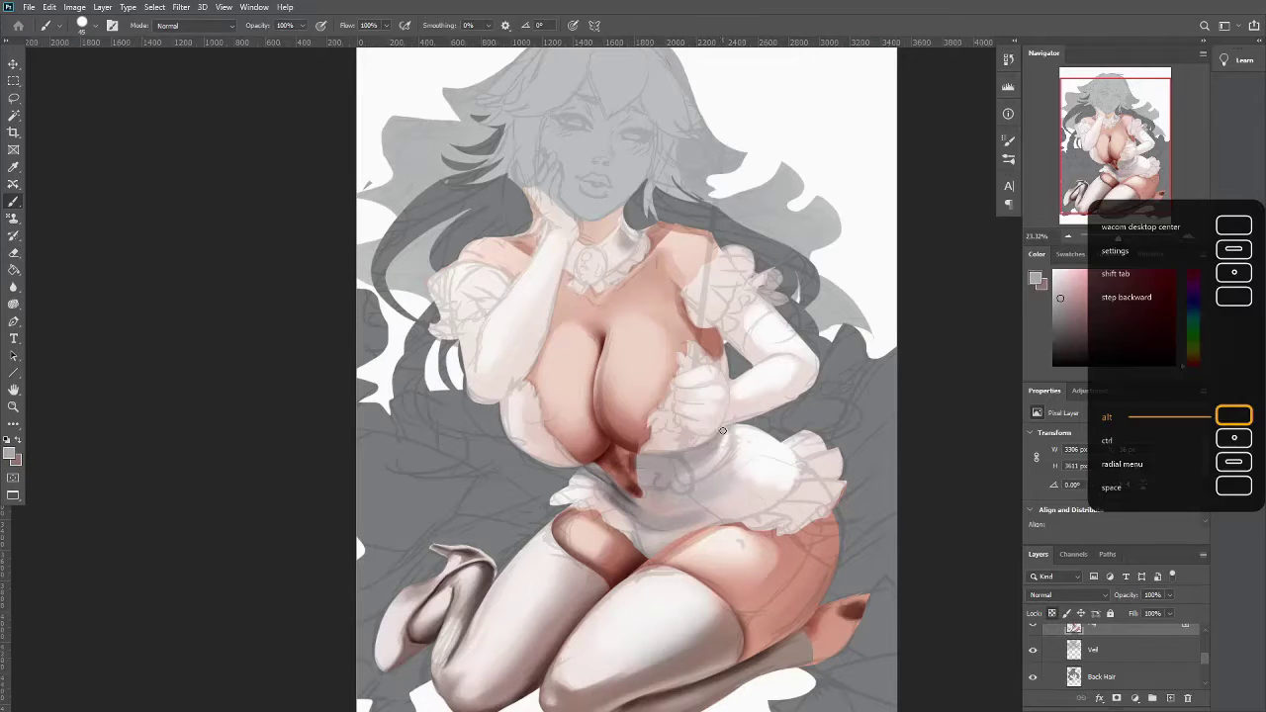
pyautogui.hotkey('ctrl', '-')
pyautogui.scroll(3, 671, 481)
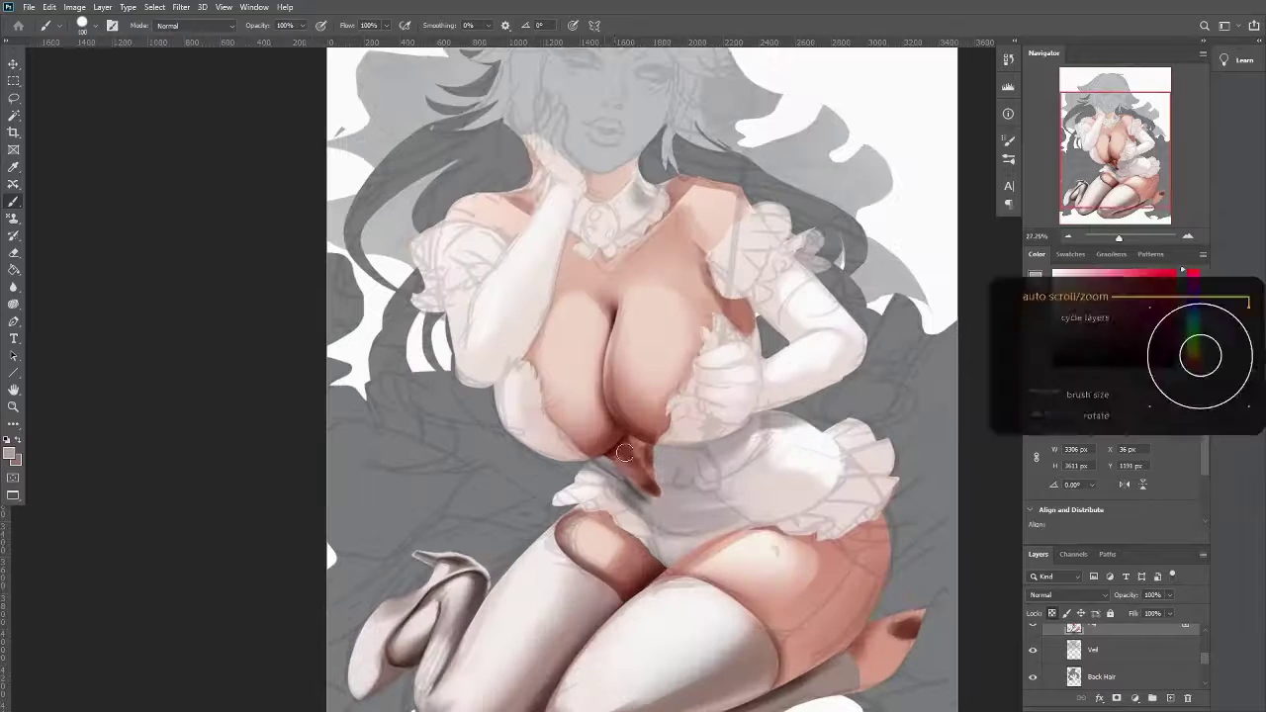
# Select the waist fabric around the midriff opening from a Pen path and shade it with a sampled grey in Multiply mode
pyautogui.click(1125, 327)
pyautogui.rightClick(14, 321)
pyautogui.click(69, 320)
pyautogui.click(657, 455)
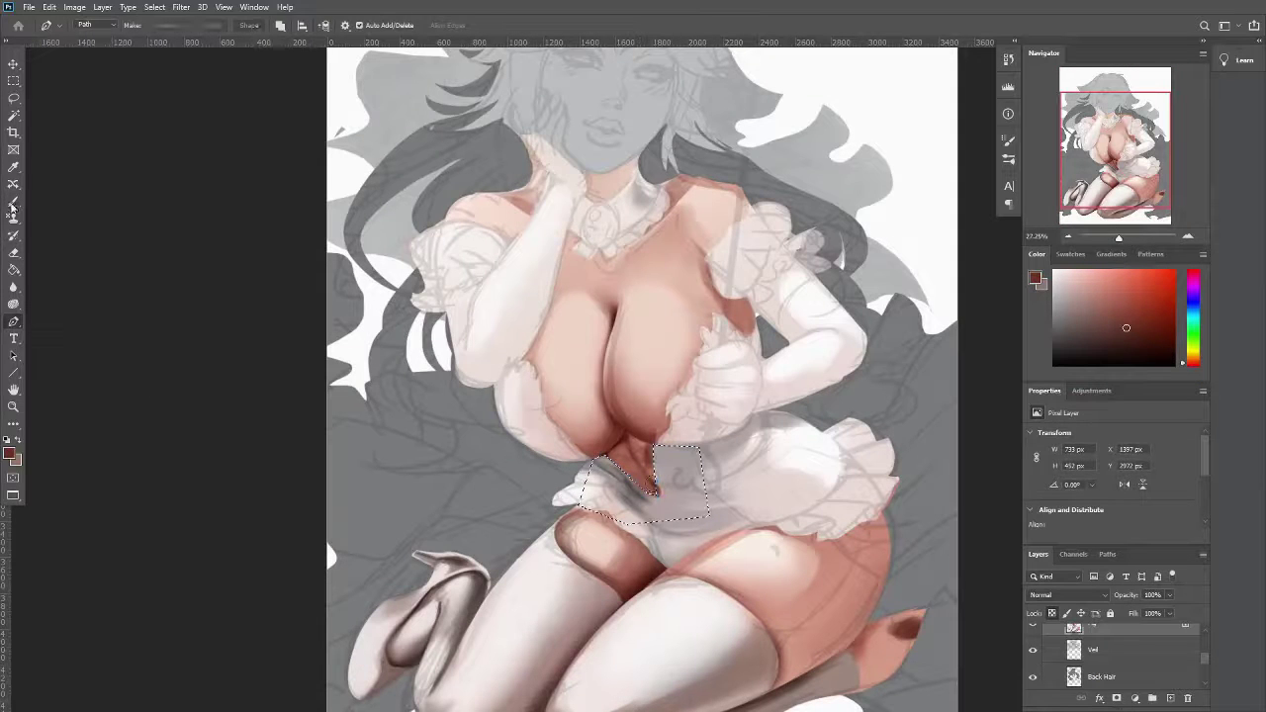
pyautogui.click(12, 200)
pyautogui.keyDown('alt'); pyautogui.click(659, 452); pyautogui.keyUp('alt')
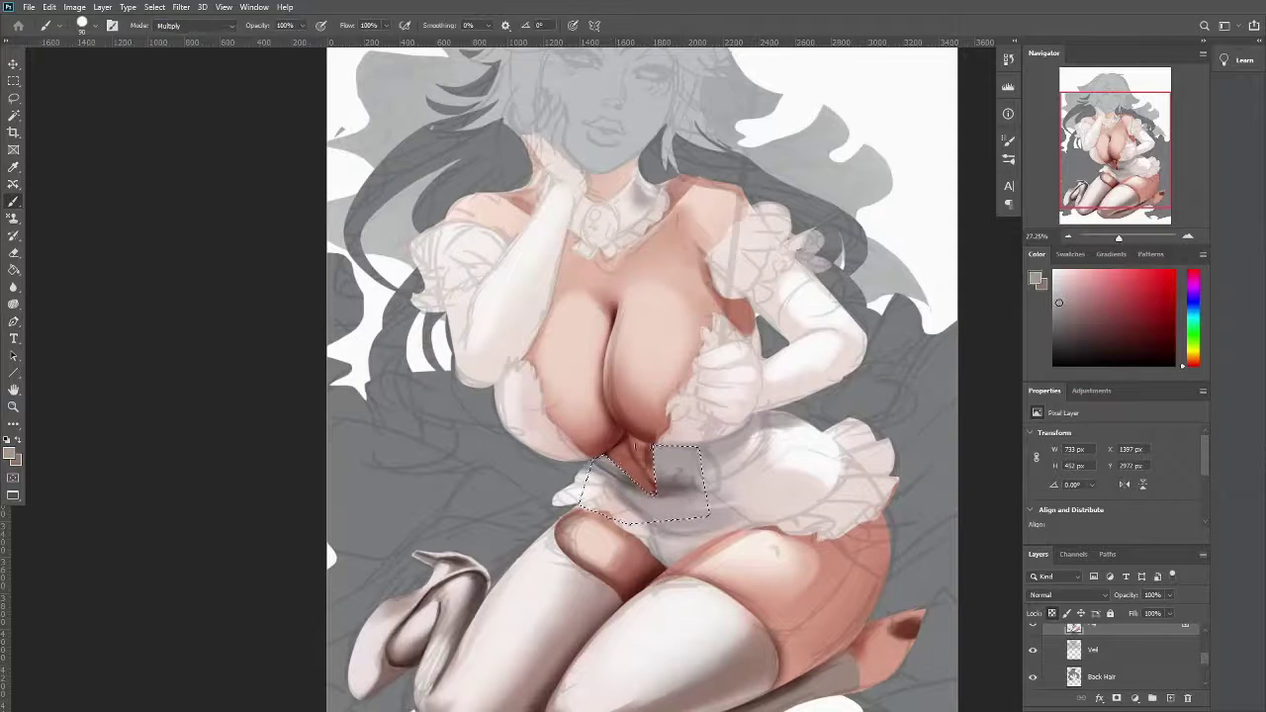
# Select the crease between the chest and the armpit below the bare shoulder from a Pen path and shade it with dark red
pyautogui.press('p')
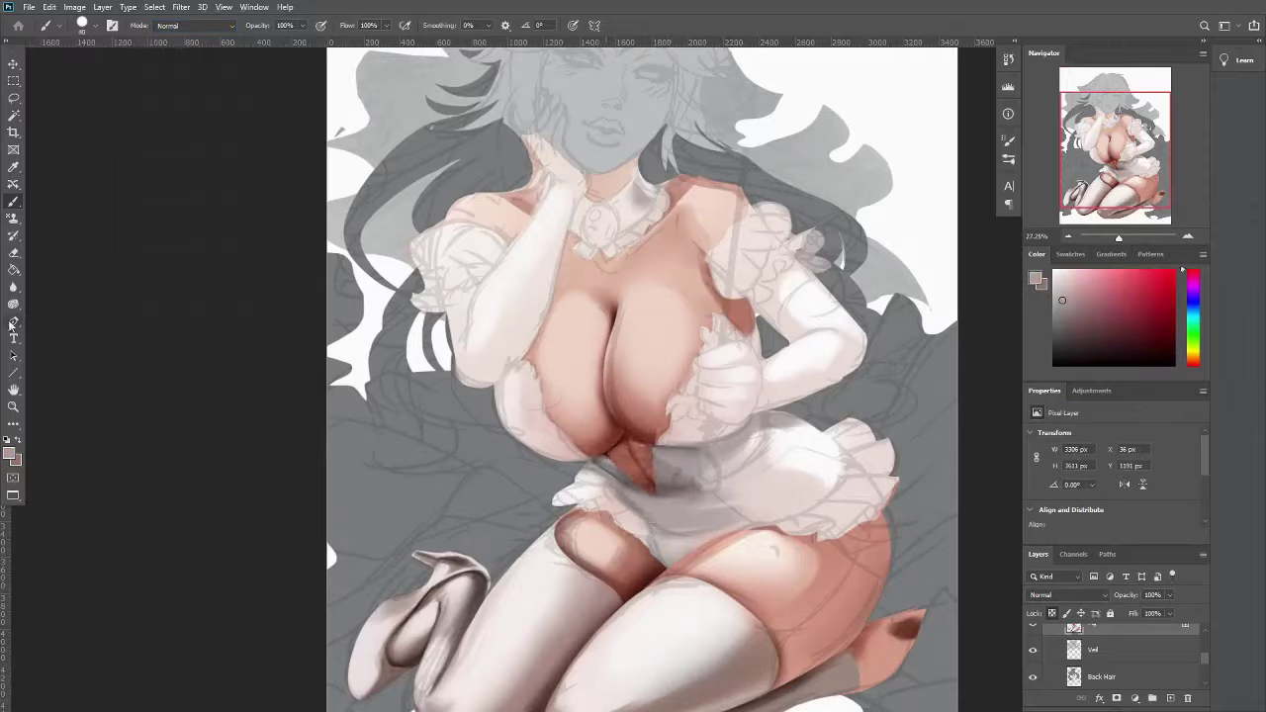
pyautogui.click(719, 198)
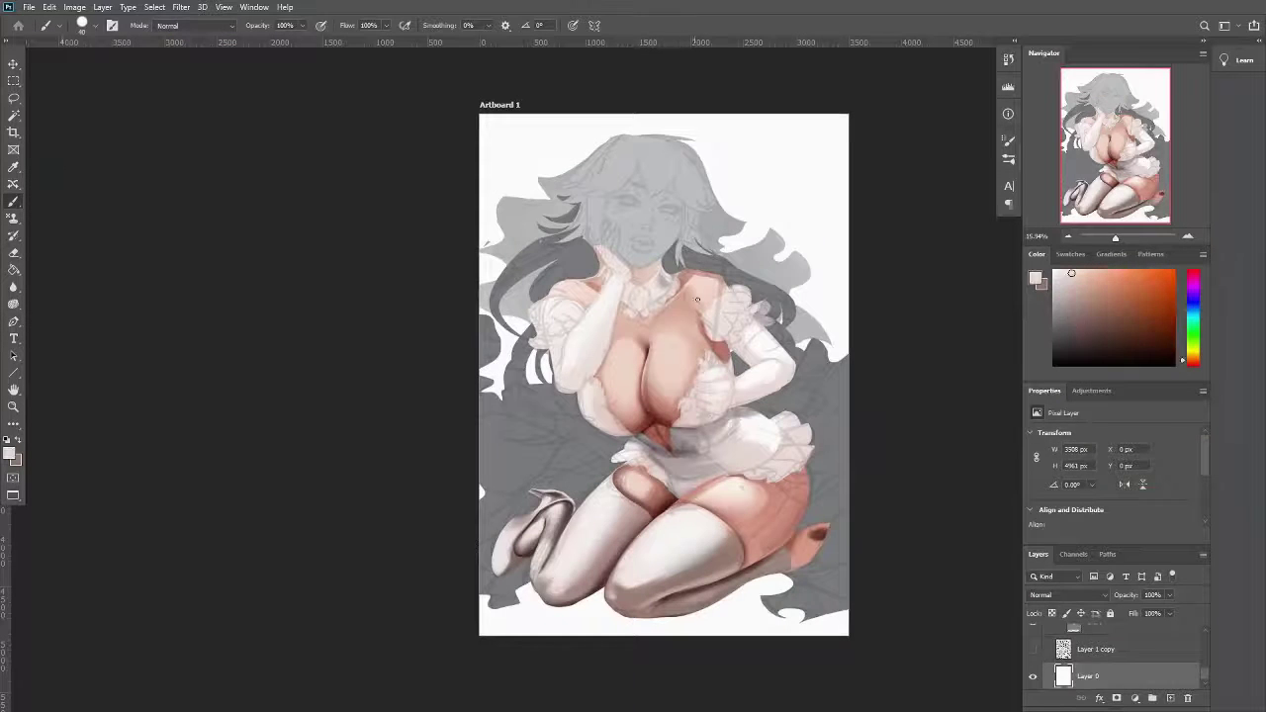
pyautogui.hotkey('shift', 'b')
pyautogui.hotkey('shift', 'b')
pyautogui.hotkey('shift', 'b')
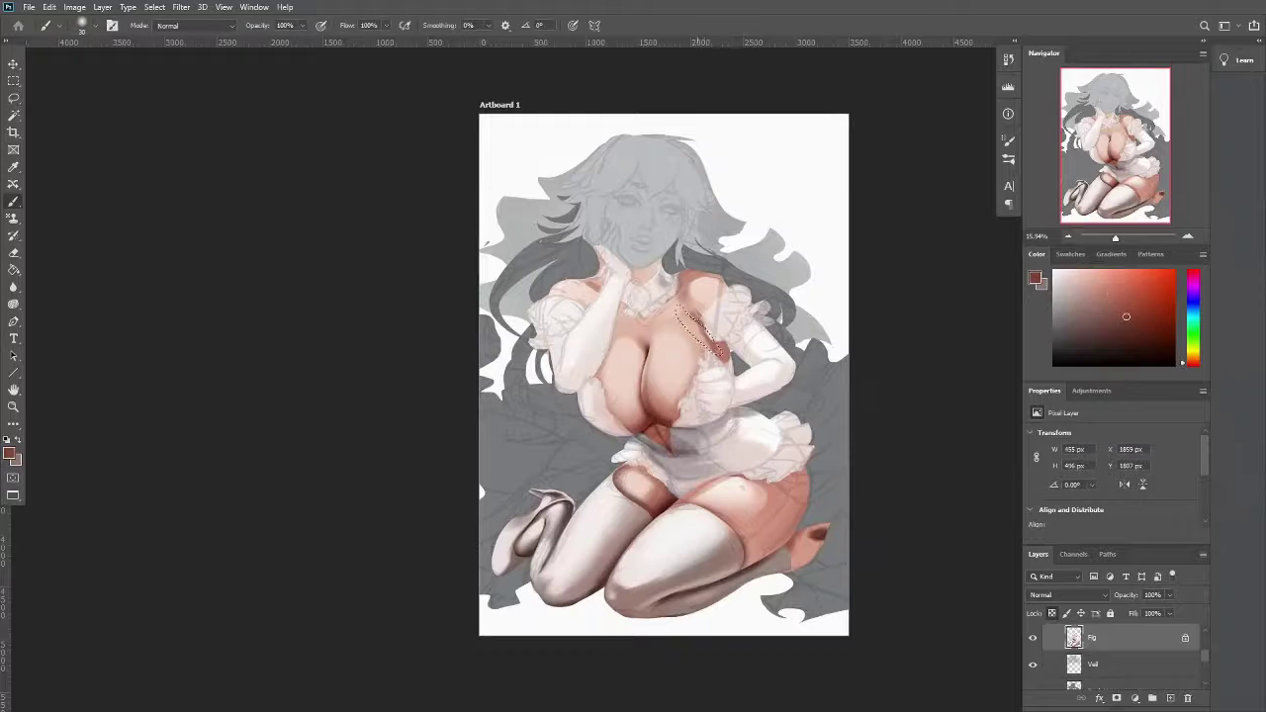
pyautogui.scroll(3, 692, 326)
pyautogui.scroll(-3, 672, 405)
pyautogui.scroll(4, 681, 397)
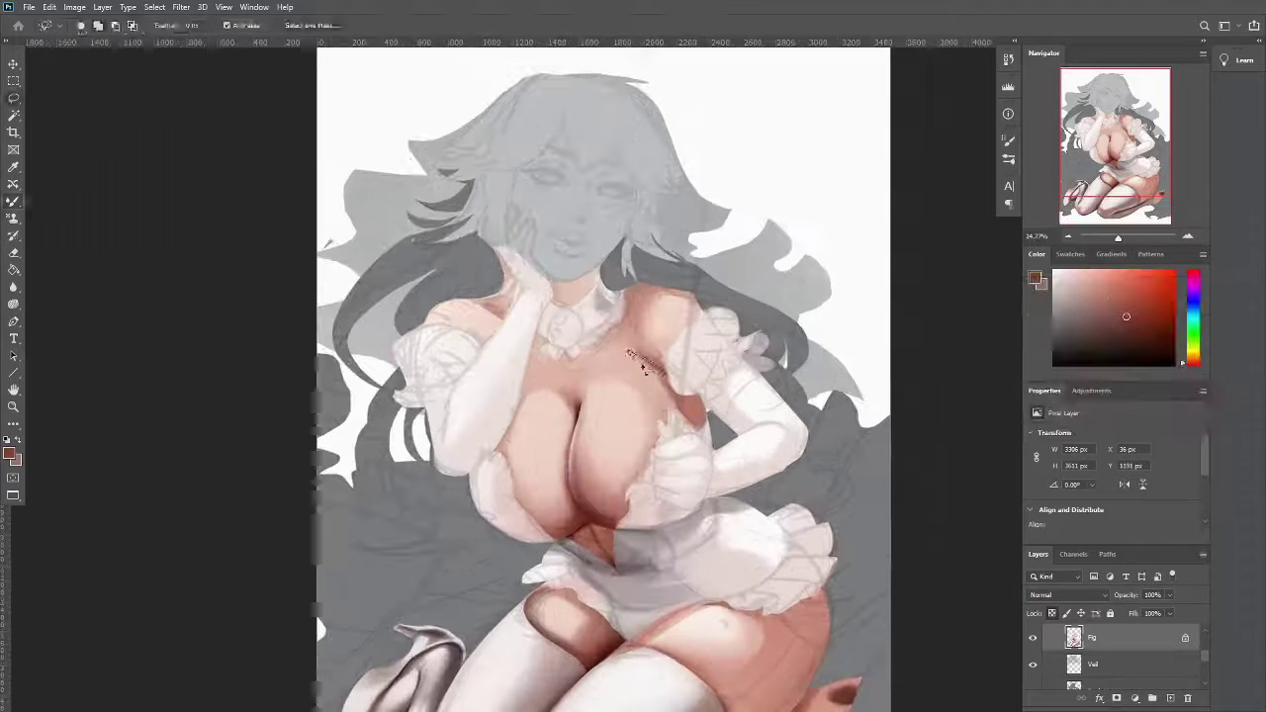
# Refine the armpit selection with the Lasso and soften its skin shading using the Soft Round Pressure Opacity brush and the Mixer Brush
pyautogui.press('l')
pyautogui.press('b')
pyautogui.scroll(-2, 677, 465)
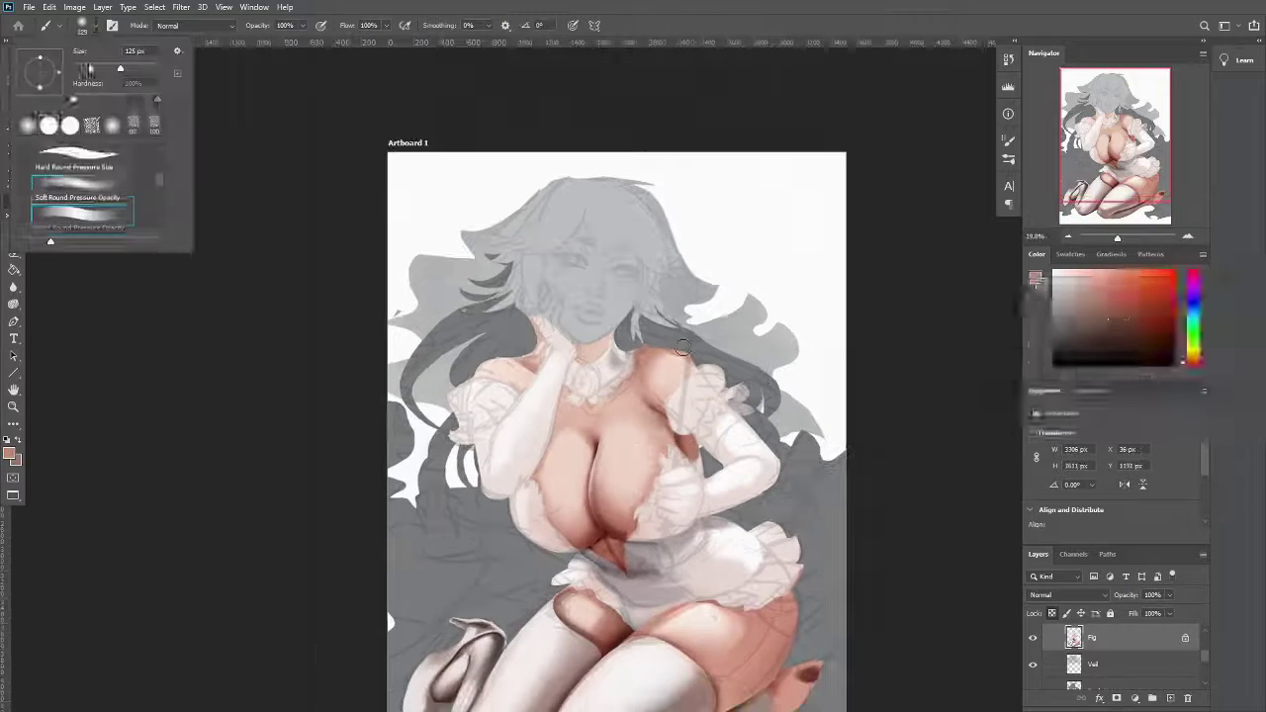
pyautogui.scroll(2, 508, 340)
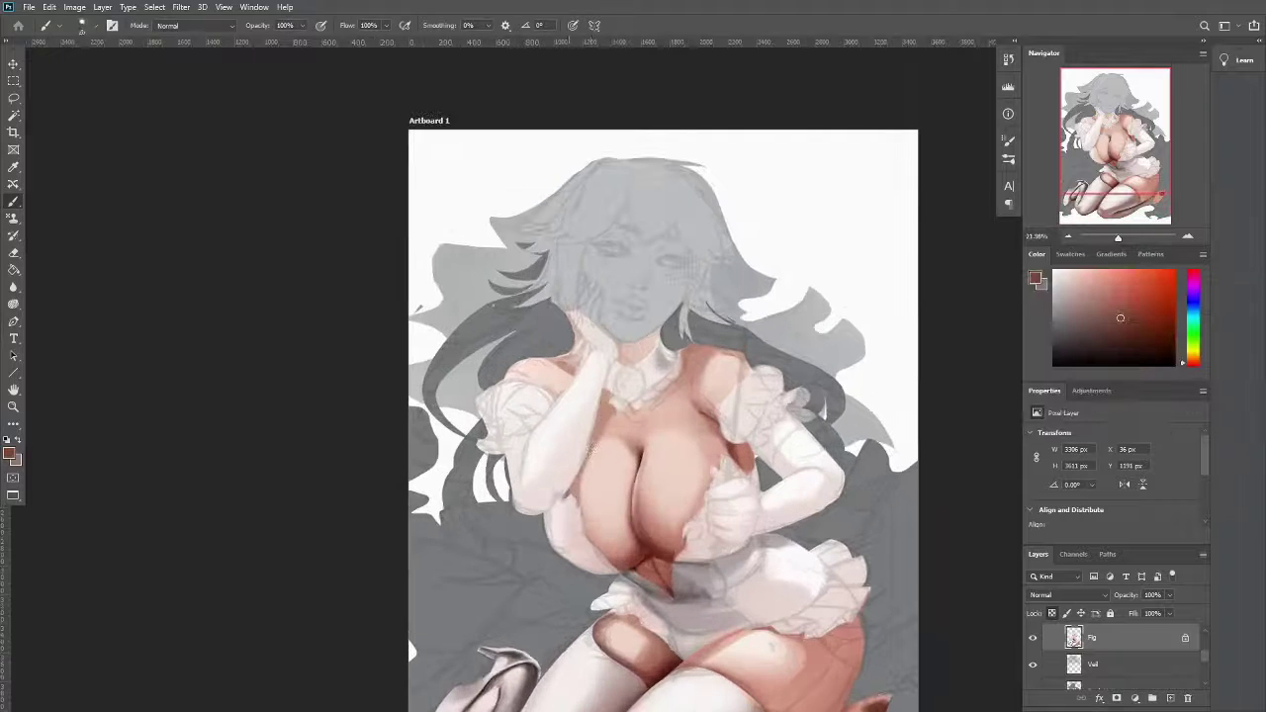
pyautogui.scroll(-2, 657, 381)
pyautogui.hotkey('shift', 'b')
pyautogui.scroll(-1, 62, 546)
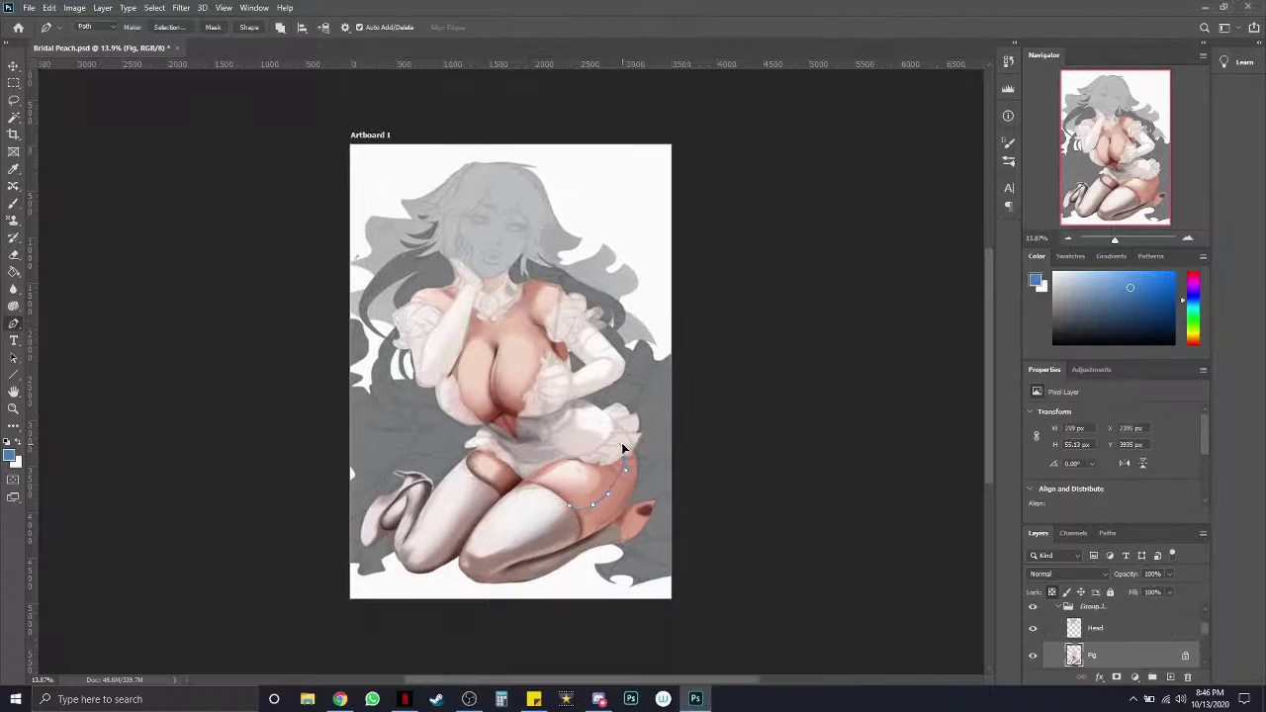
# Turn the garter strap path on the outer thigh into a selection, add the stocking's top corner with the Lasso, and paint the strap
pyautogui.hotkey('ctrl', 'Return')
pyautogui.press('l')
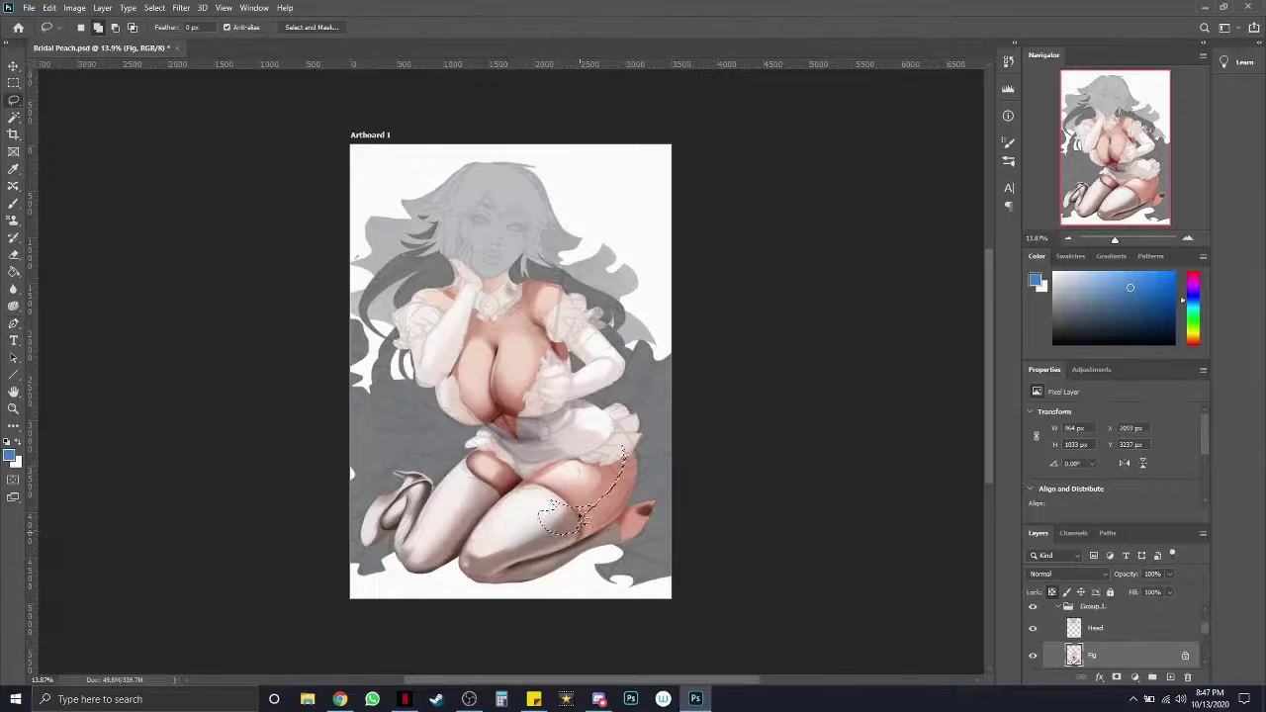
pyautogui.press('b')
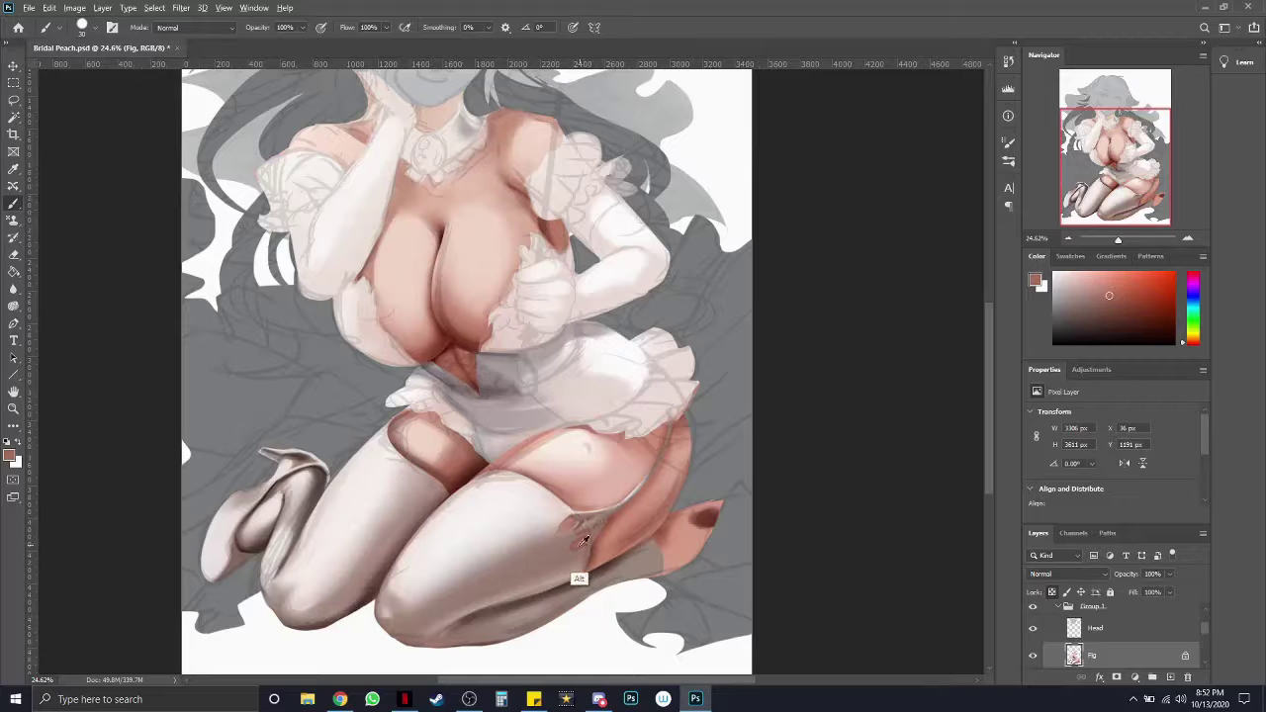
# Paint a floral lace pattern on the front stocking's top below the garter strap with sampled skin, grey and pale pink tones
pyautogui.keyDown('alt'); pyautogui.click(564, 542); pyautogui.keyUp('alt')
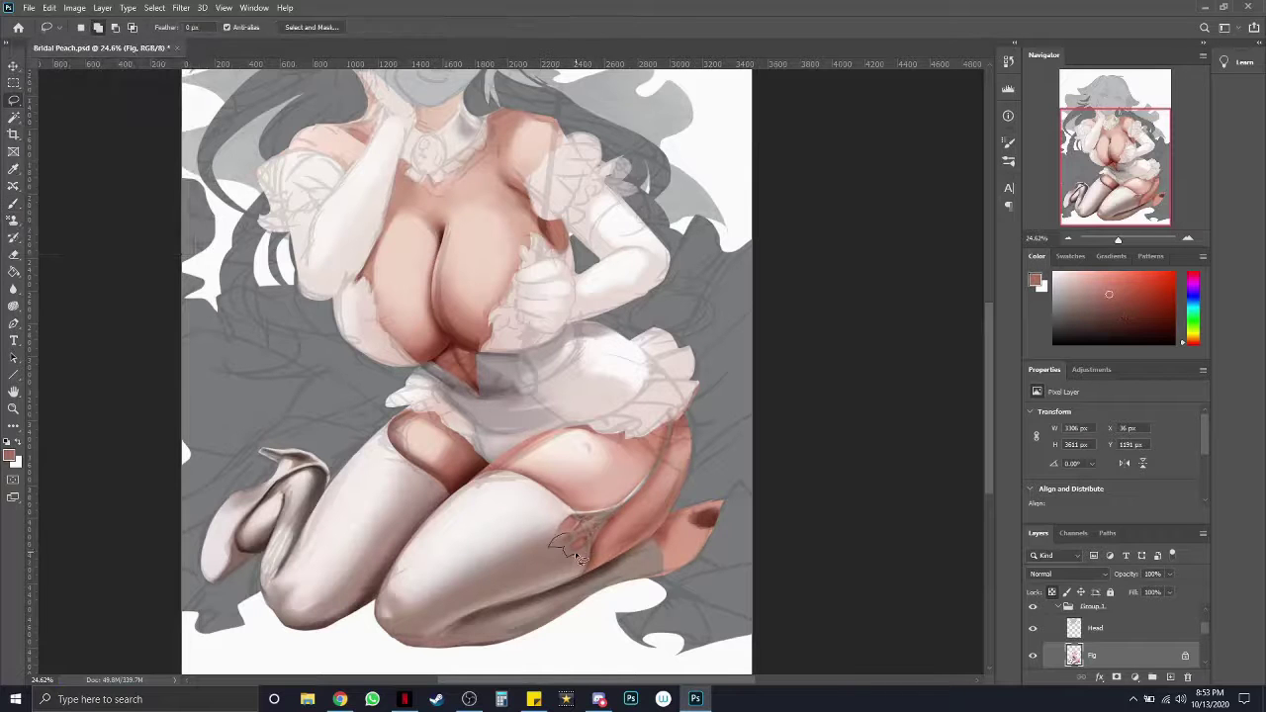
pyautogui.keyDown('alt'); pyautogui.click(560, 543); pyautogui.keyUp('alt')
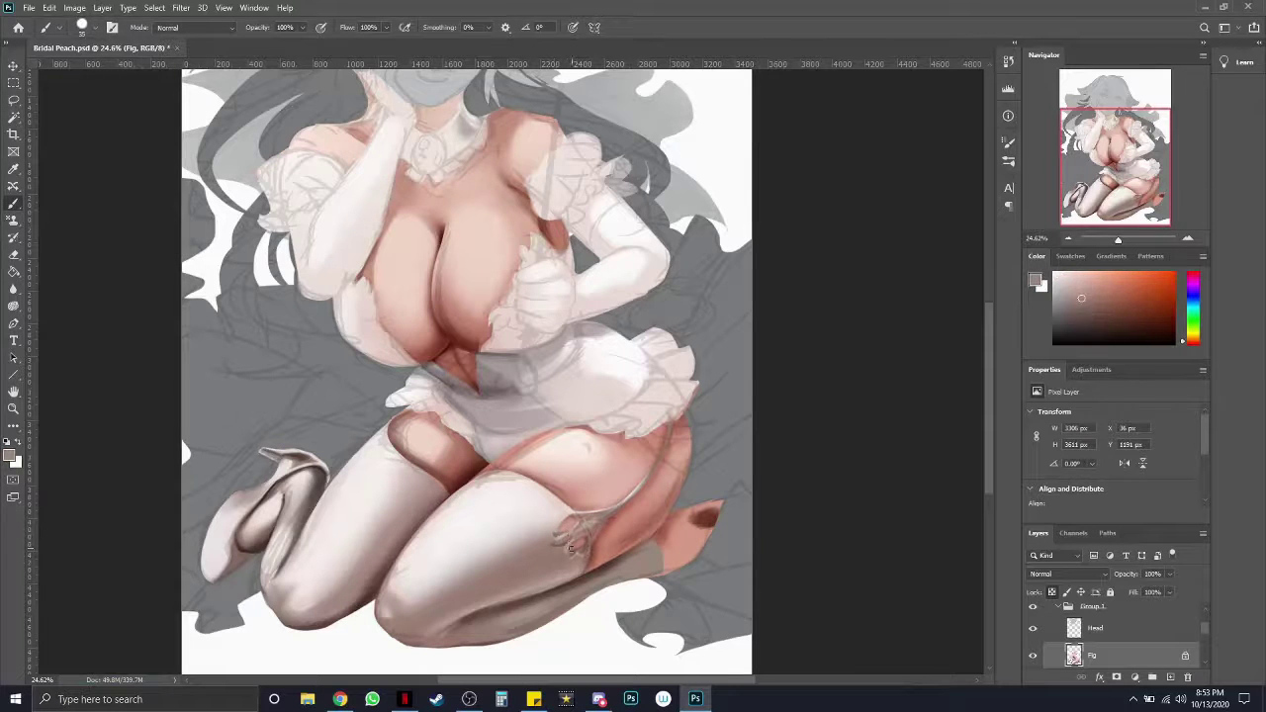
pyautogui.scroll(2, 572, 538)
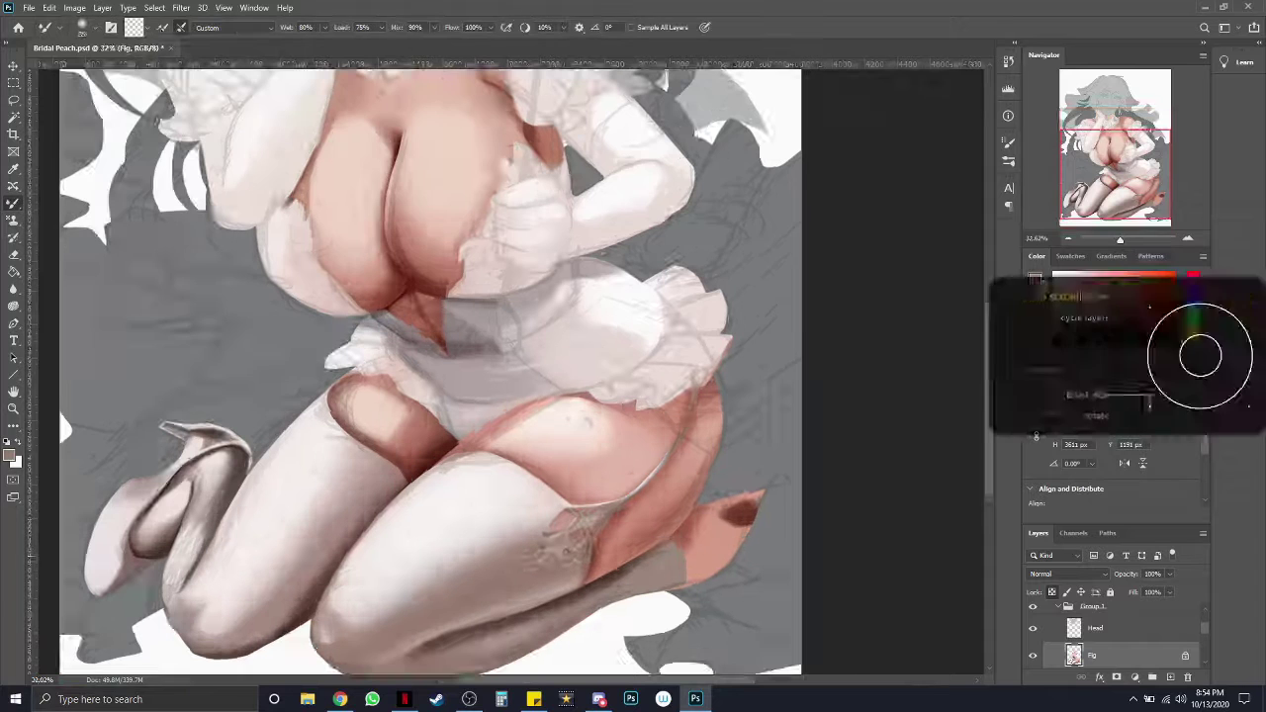
pyautogui.keyDown('alt'); pyautogui.click(574, 514); pyautogui.keyUp('alt')
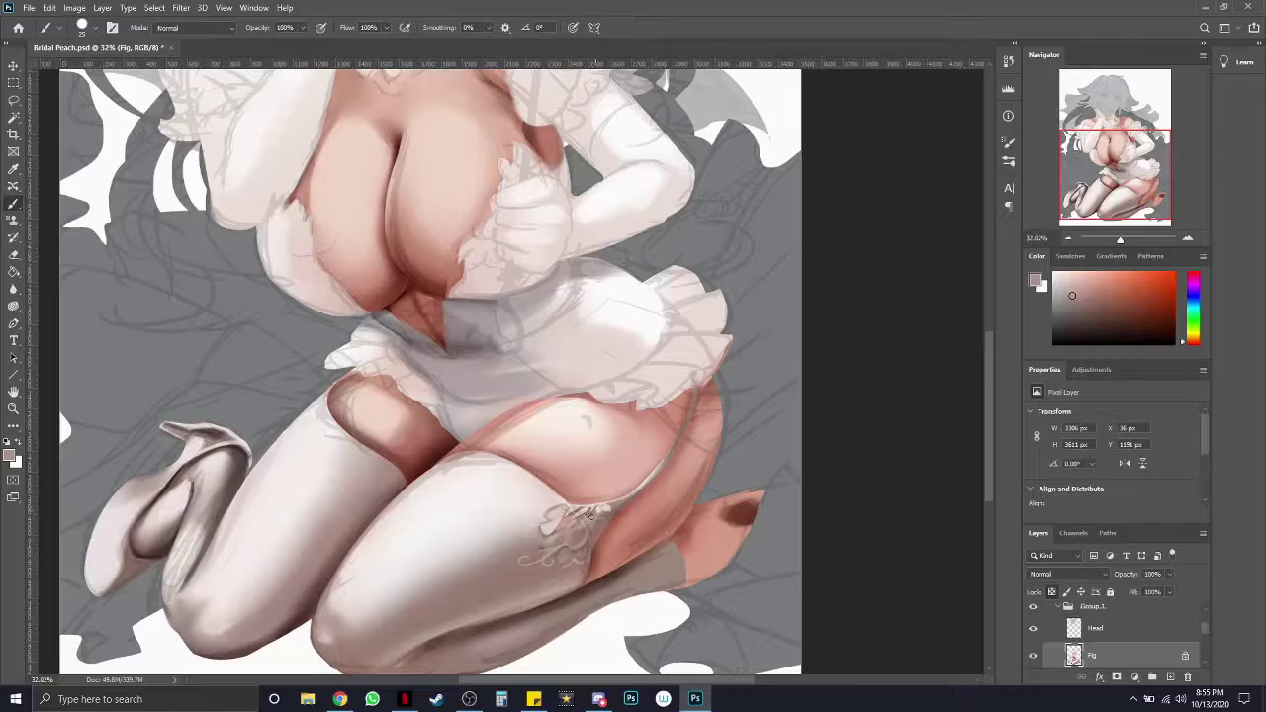
pyautogui.keyDown('alt'); pyautogui.click(594, 508); pyautogui.keyUp('alt')
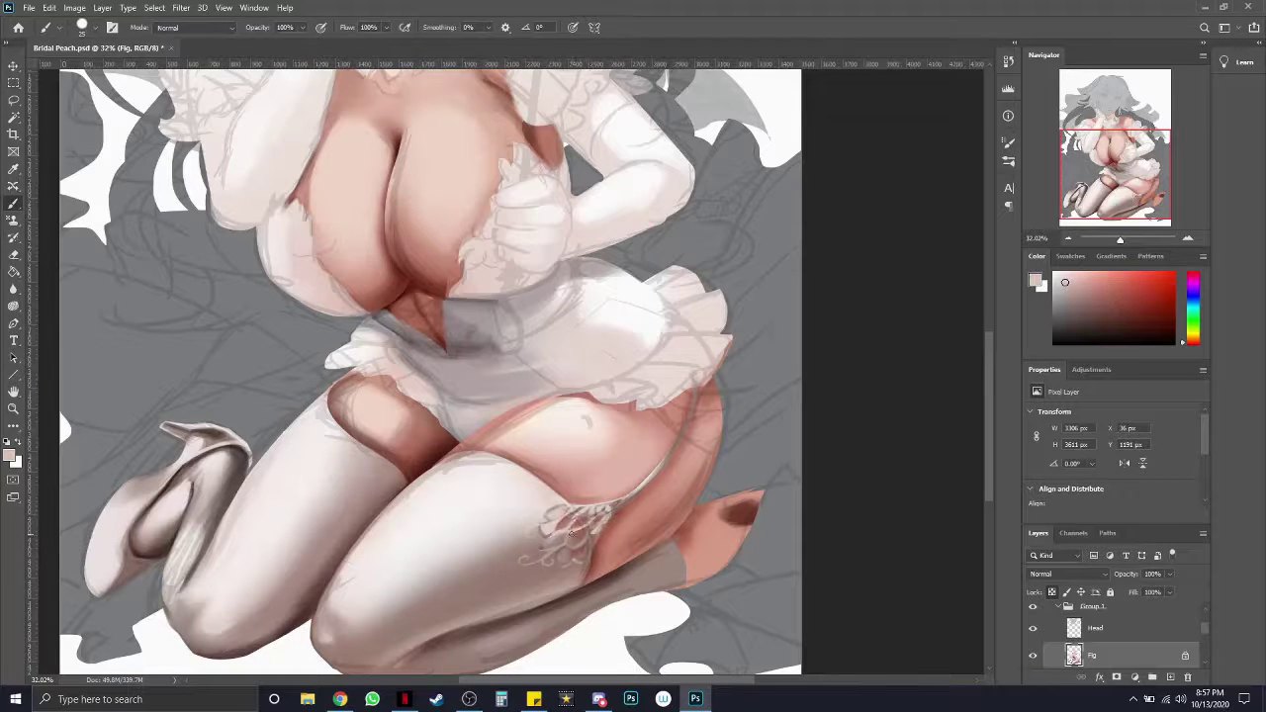
pyautogui.keyDown('alt'); pyautogui.click(586, 536); pyautogui.keyUp('alt')
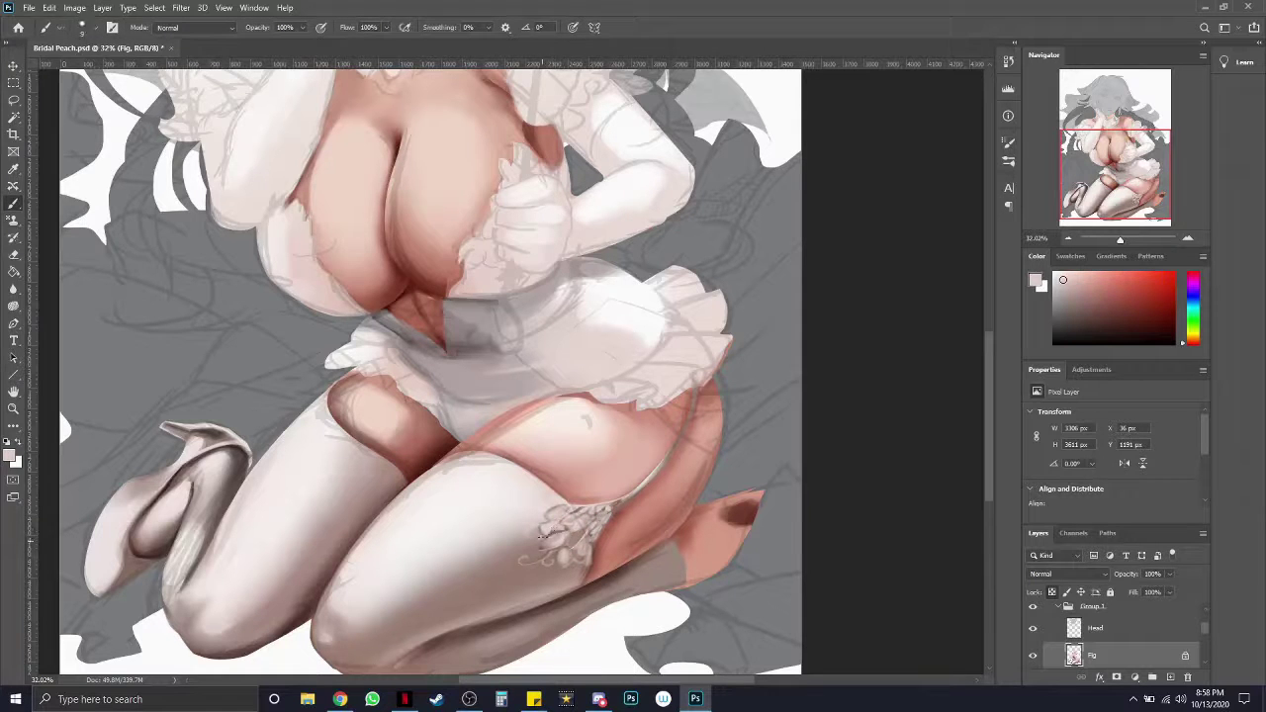
pyautogui.keyDown('alt'); pyautogui.click(569, 541); pyautogui.keyUp('alt')
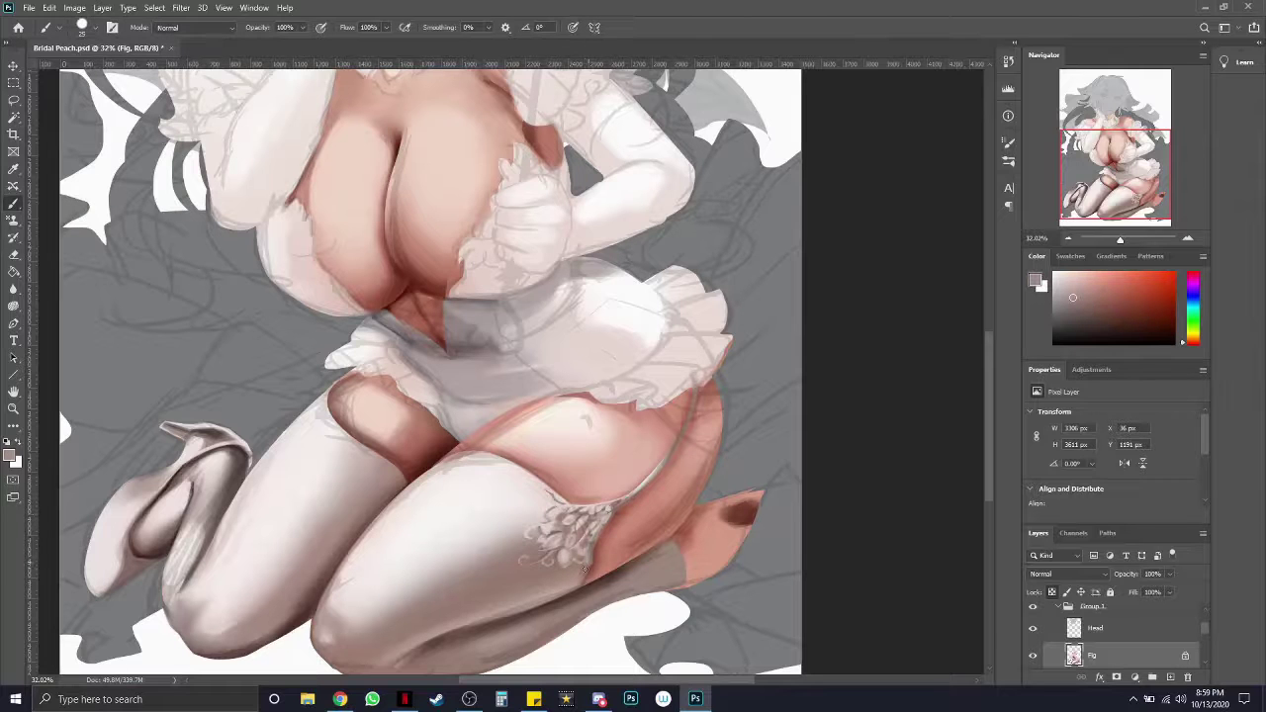
# Blend the floral lace with the Mixer Brush and define its petals with sampled grey-brown shadows and pale highlights
pyautogui.hotkey('shift', 'b')
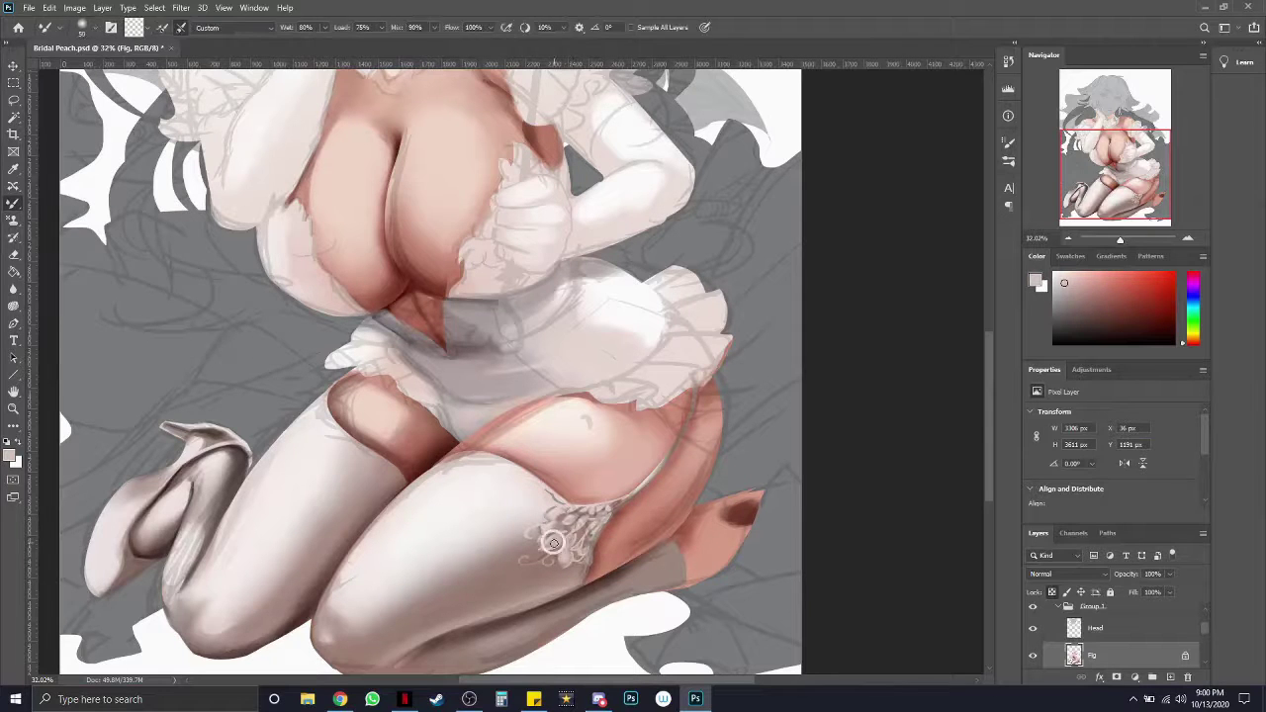
pyautogui.scroll(3, 583, 556)
pyautogui.scroll(-4, 583, 556)
pyautogui.scroll(-1, 640, 399)
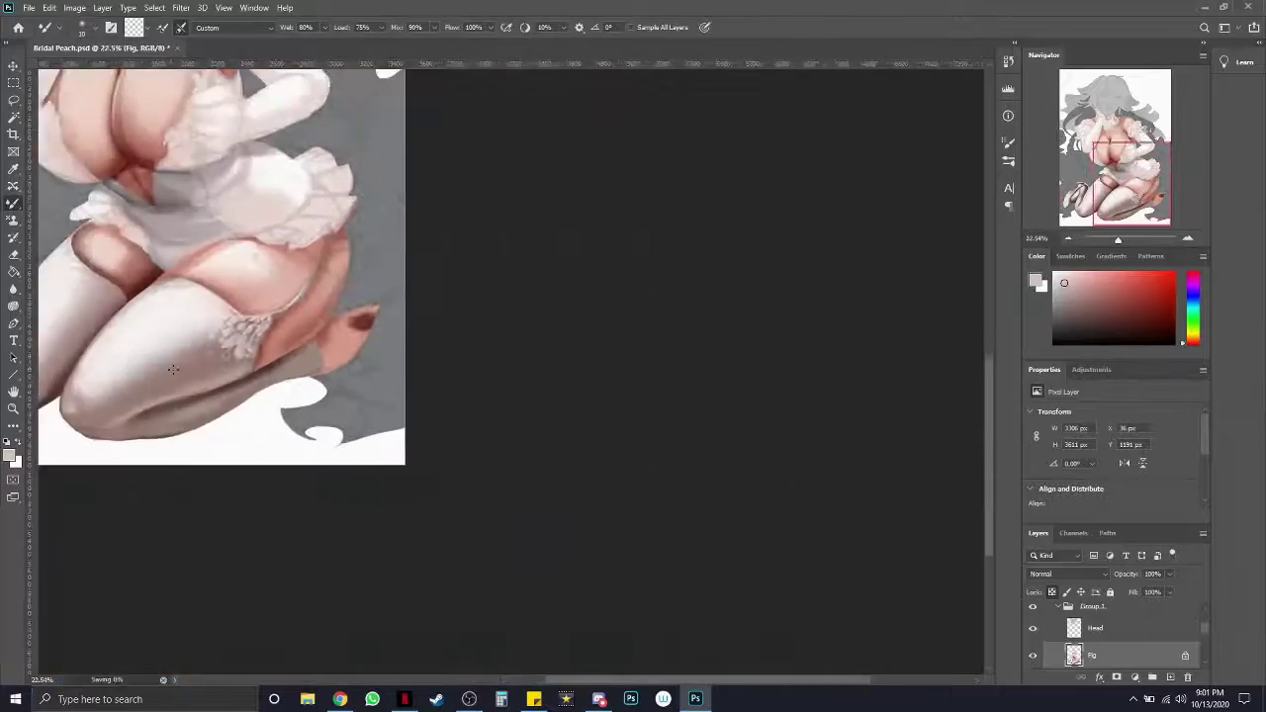
pyautogui.scroll(3, 640, 400)
pyautogui.hotkey('shift', 'b')
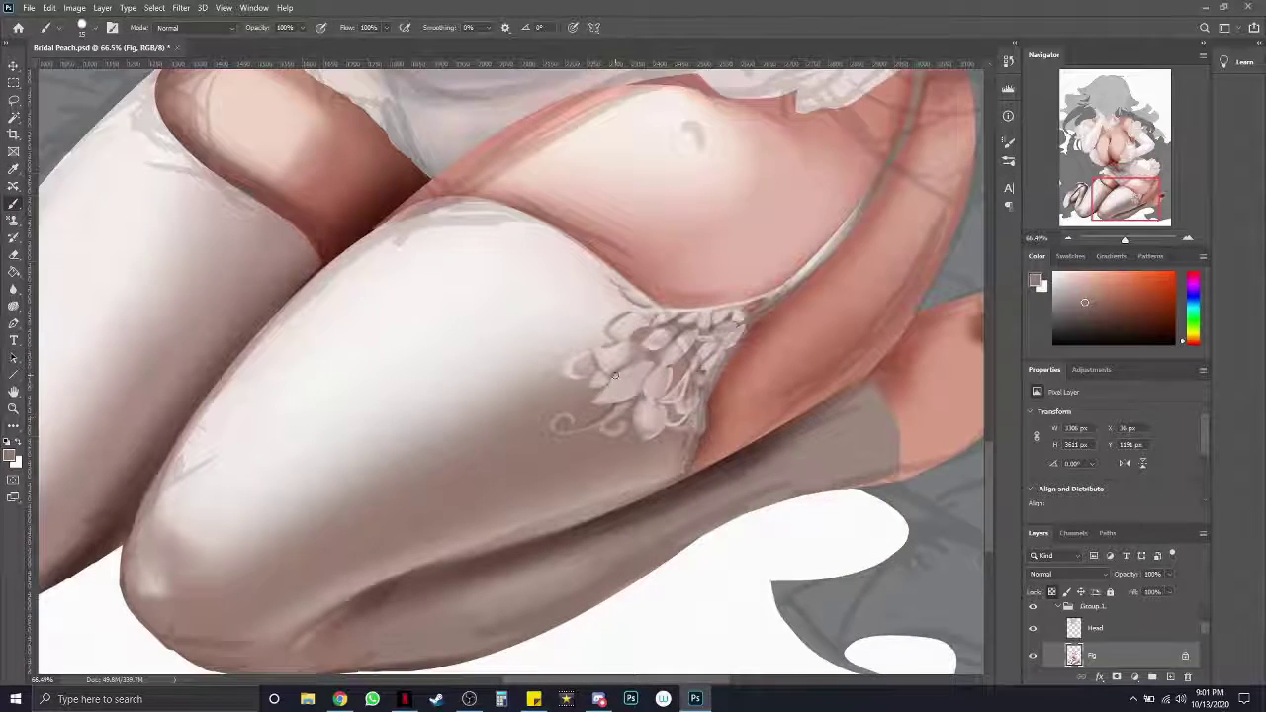
pyautogui.scroll(-1, 614, 375)
pyautogui.keyDown('alt'); pyautogui.click(687, 353); pyautogui.keyUp('alt')
pyautogui.keyDown('alt'); pyautogui.click(560, 242); pyautogui.keyUp('alt')
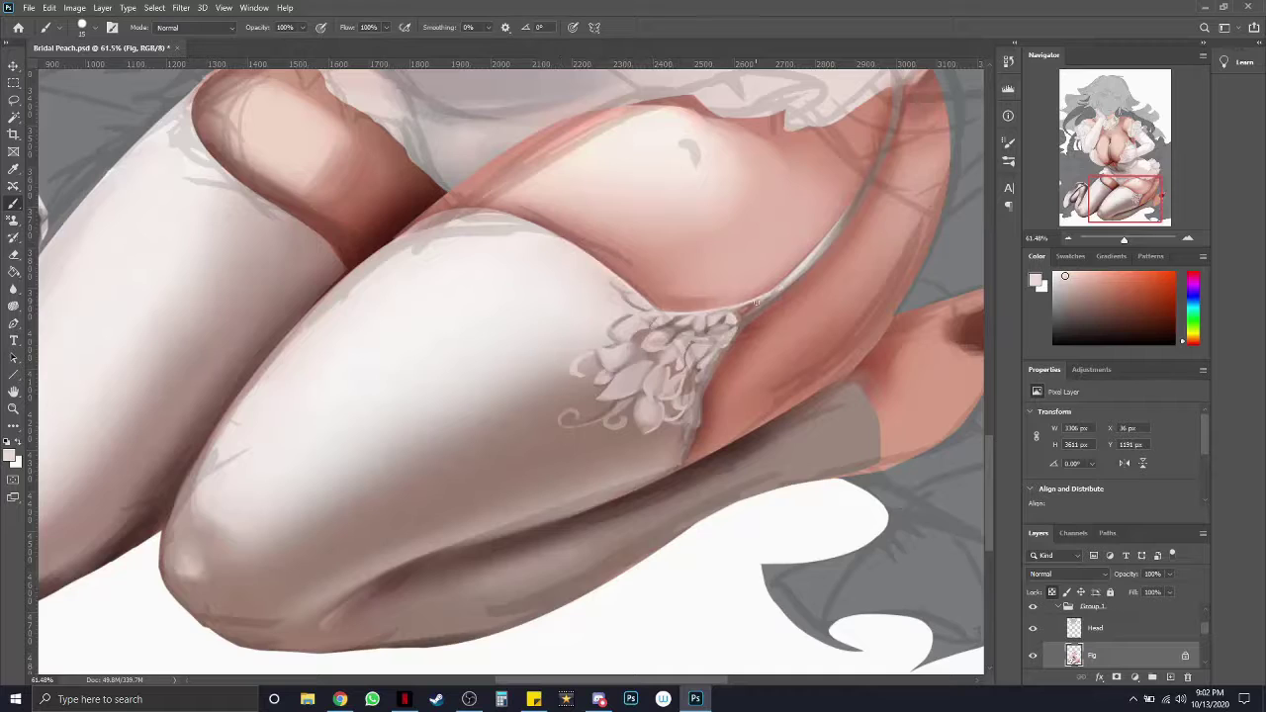
# Paint a thin pale lace trim along the front stocking's upper edge, leading up from the floral lace
pyautogui.scroll(-2, 754, 302)
pyautogui.scroll(2, 753, 302)
pyautogui.scroll(-4, 753, 302)
pyautogui.hotkey('shift', 'b')
pyautogui.keyDown('alt'); pyautogui.click(359, 492); pyautogui.keyUp('alt')
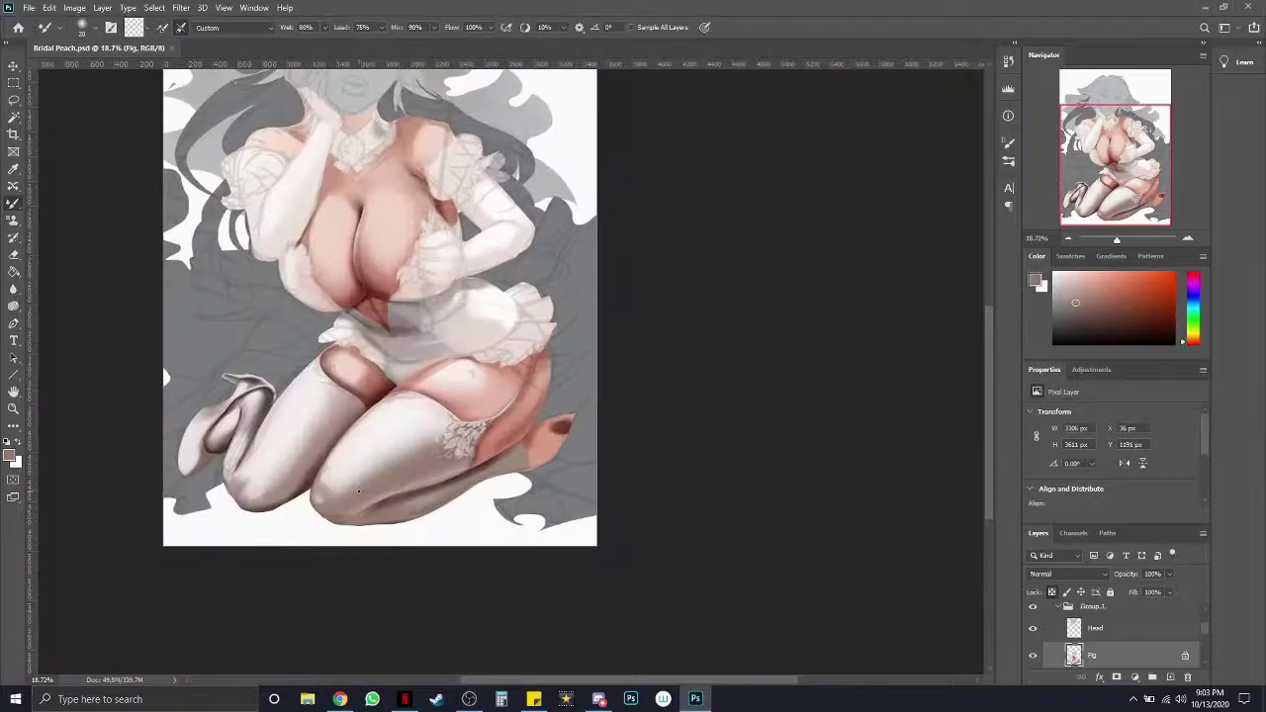
pyautogui.scroll(3, 445, 405)
pyautogui.hotkey('shift', 'b')
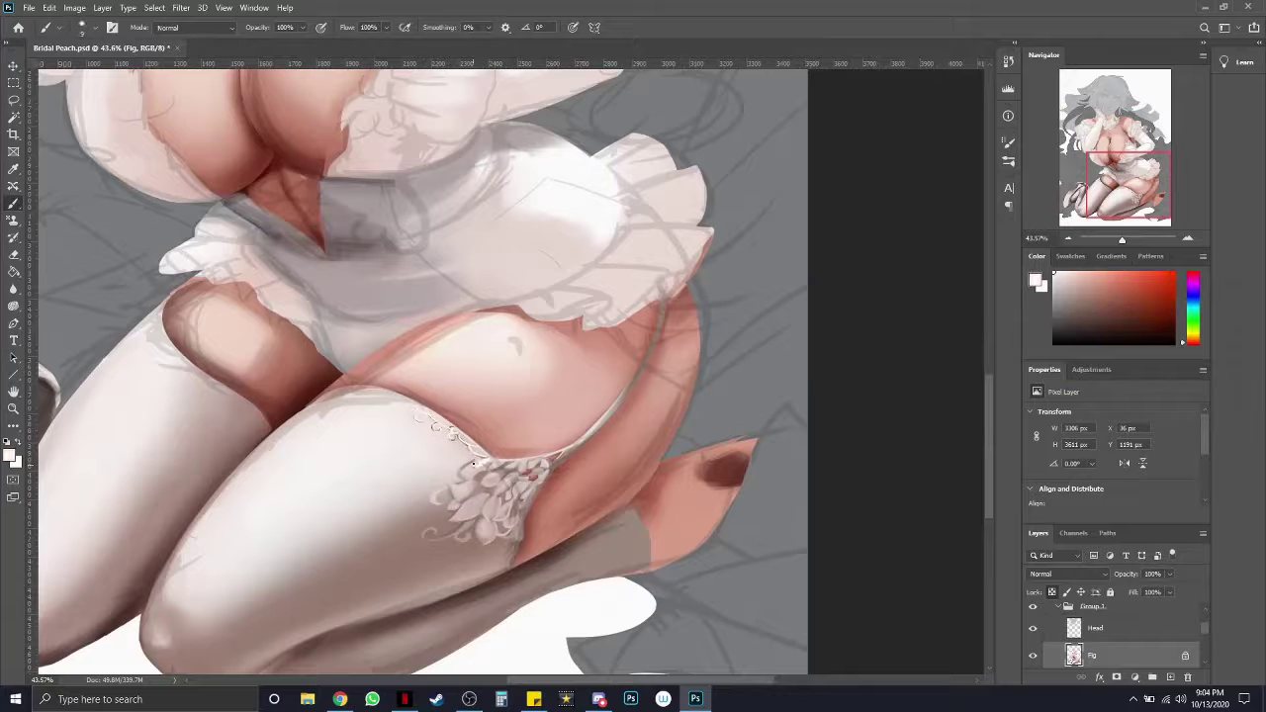
# Soften the lace trim along the front stocking's upper edge and go over it with sampled white
pyautogui.hotkey('shift', 'b')
pyautogui.hotkey('shift', 'b')
pyautogui.keyDown('alt'); pyautogui.click(438, 427); pyautogui.keyUp('alt')
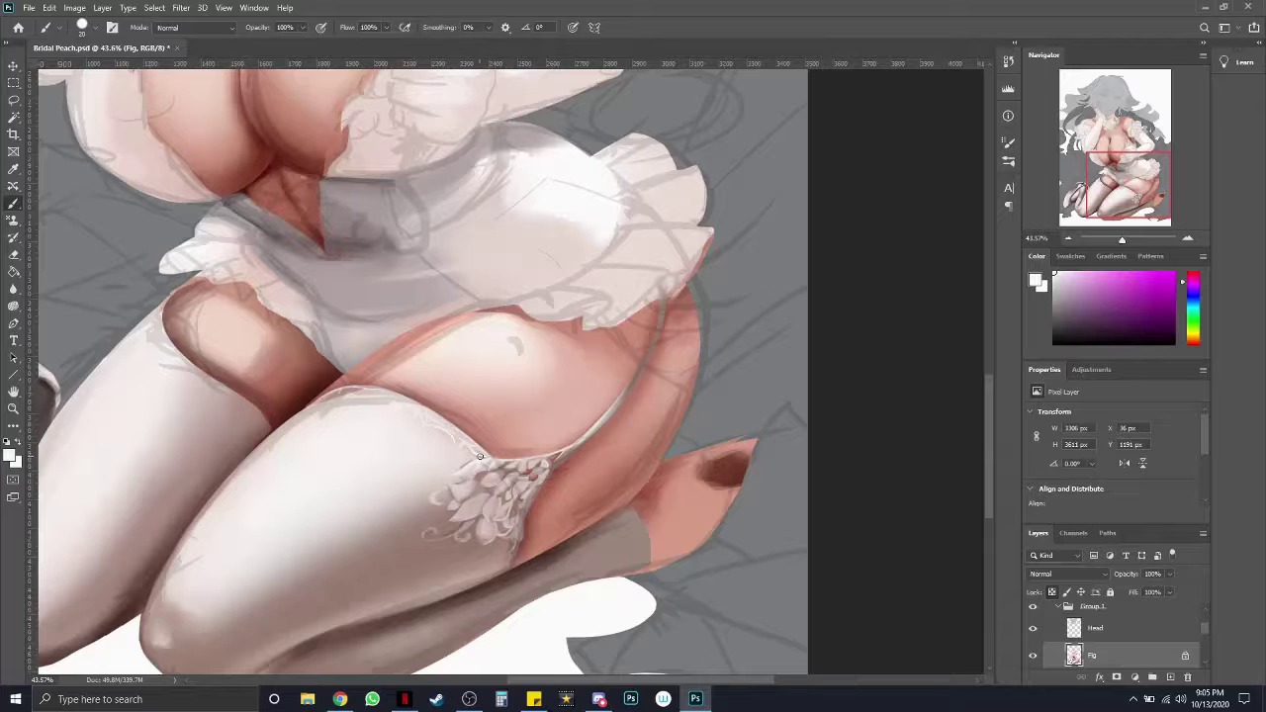
pyautogui.scroll(2, 268, 486)
pyautogui.scroll(-3, 345, 525)
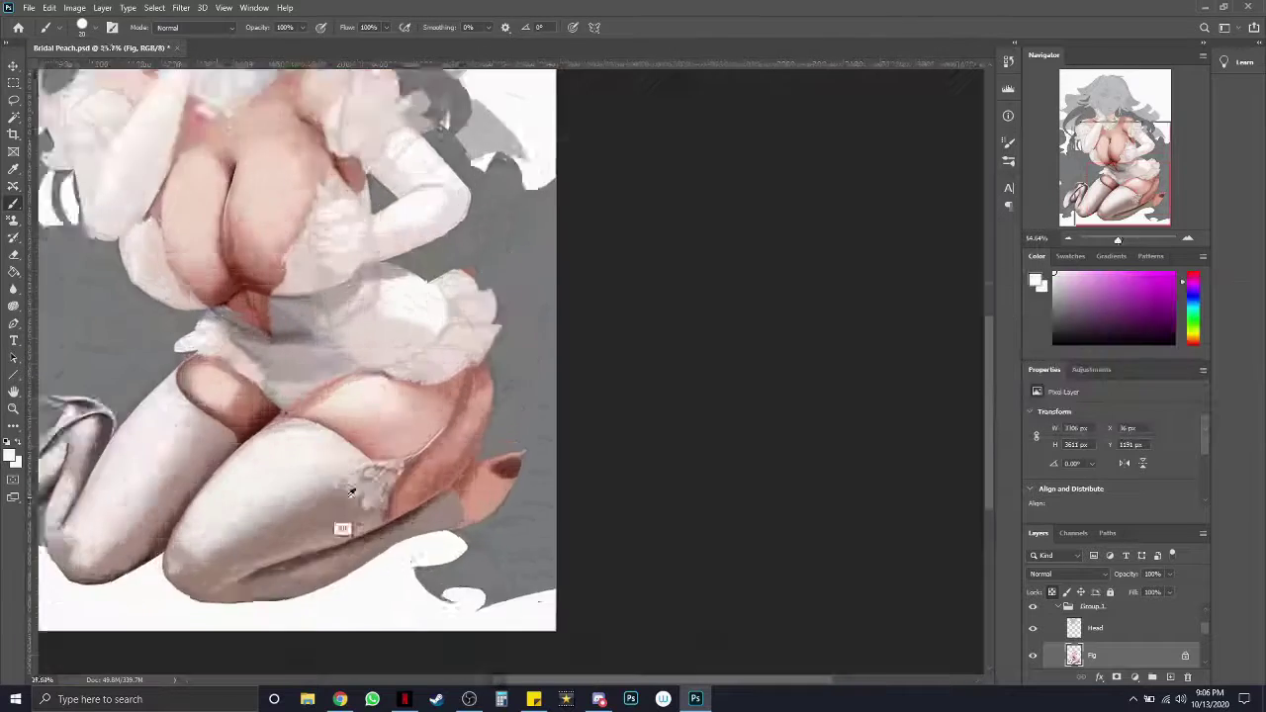
# Build up curled lace scrolls along the front stocking's upper edge with pink shading and white highlights
pyautogui.scroll(4, 400, 472)
pyautogui.scroll(-3, 399, 472)
pyautogui.scroll(3, 400, 472)
pyautogui.scroll(-3, 297, 346)
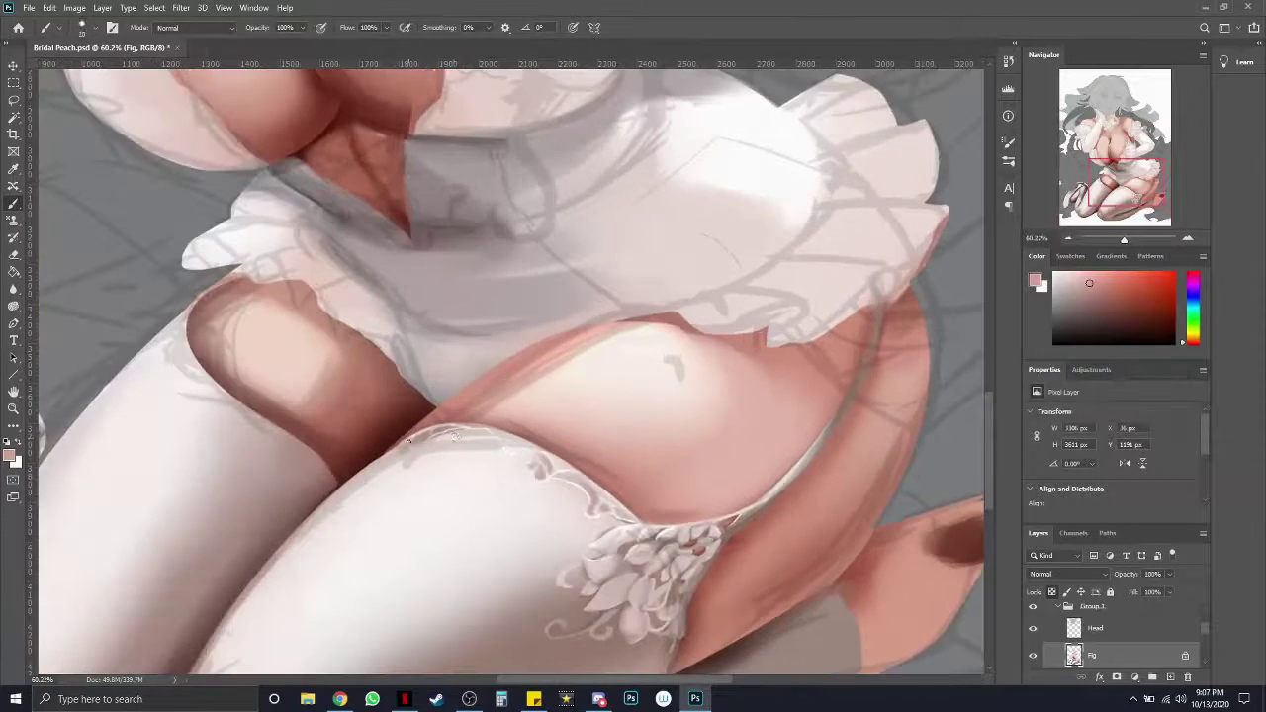
pyautogui.scroll(4, 440, 376)
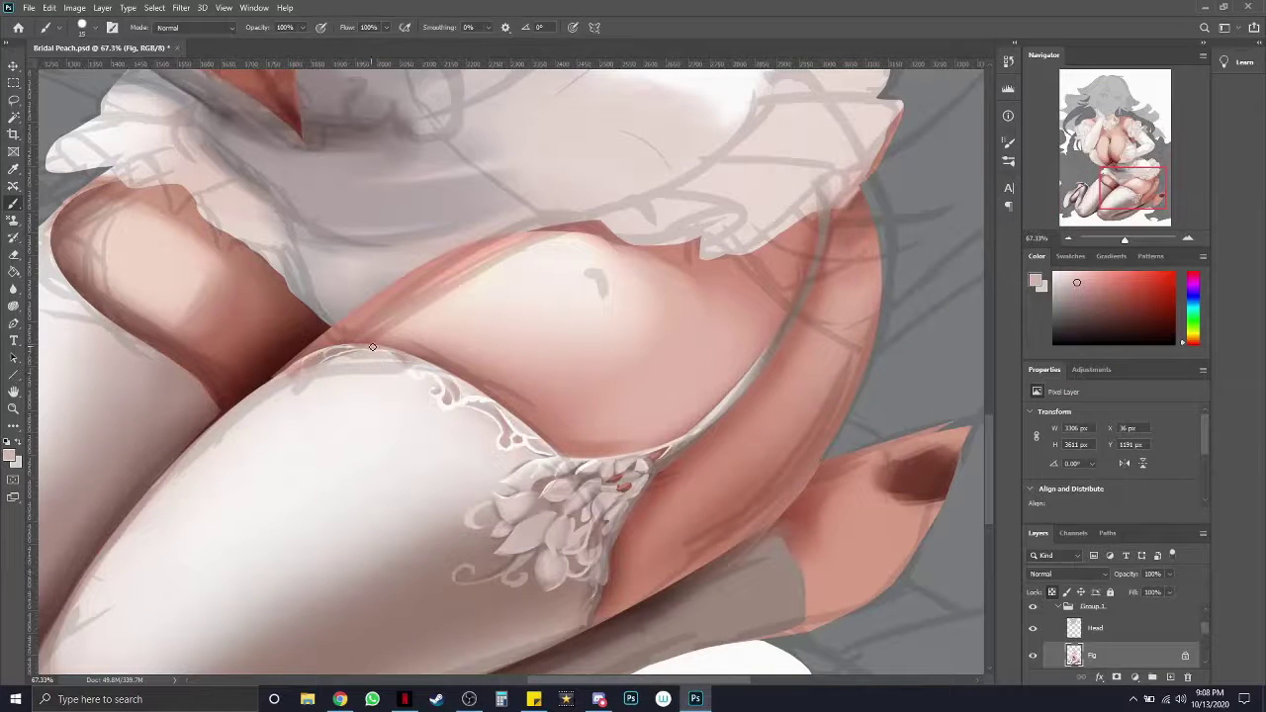
pyautogui.scroll(-2, 486, 437)
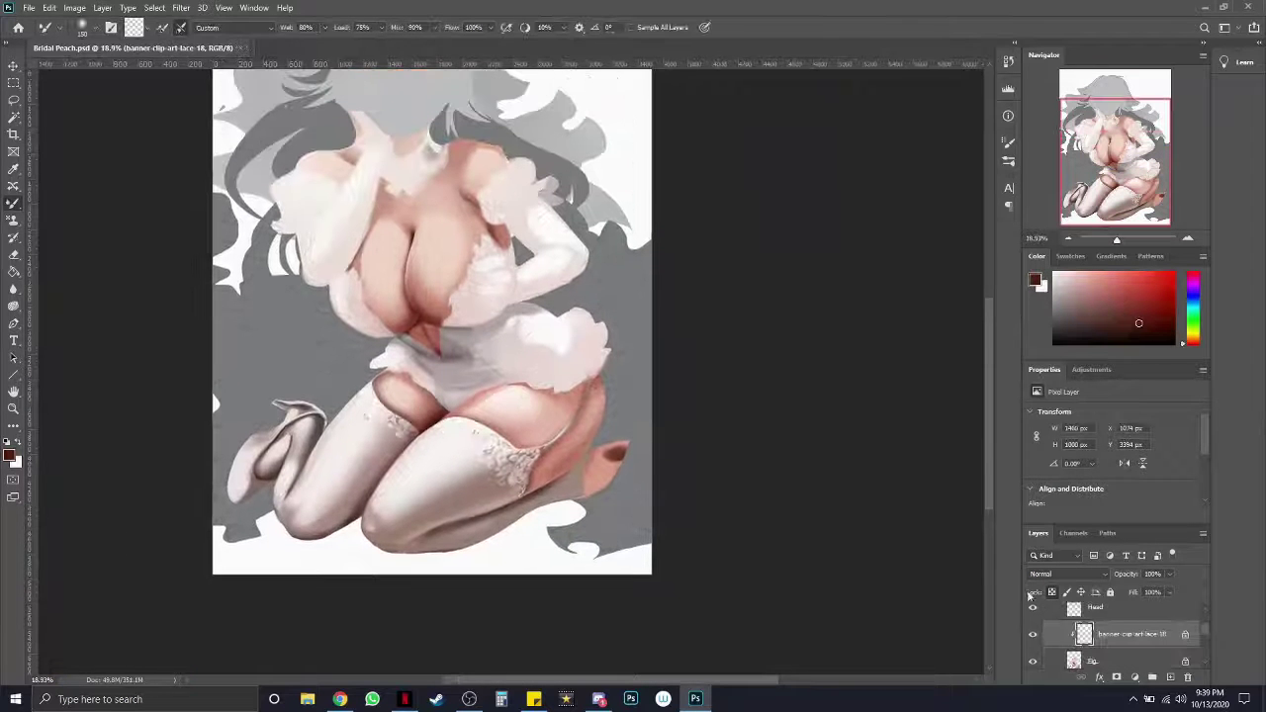
# Paint pale crossed lacing over the midriff opening on the figure layer with the Hard Round Pressure Opacity brush and sampled tones
pyautogui.press('b')
pyautogui.scroll(3, 211, 390)
pyautogui.click(88, 27)
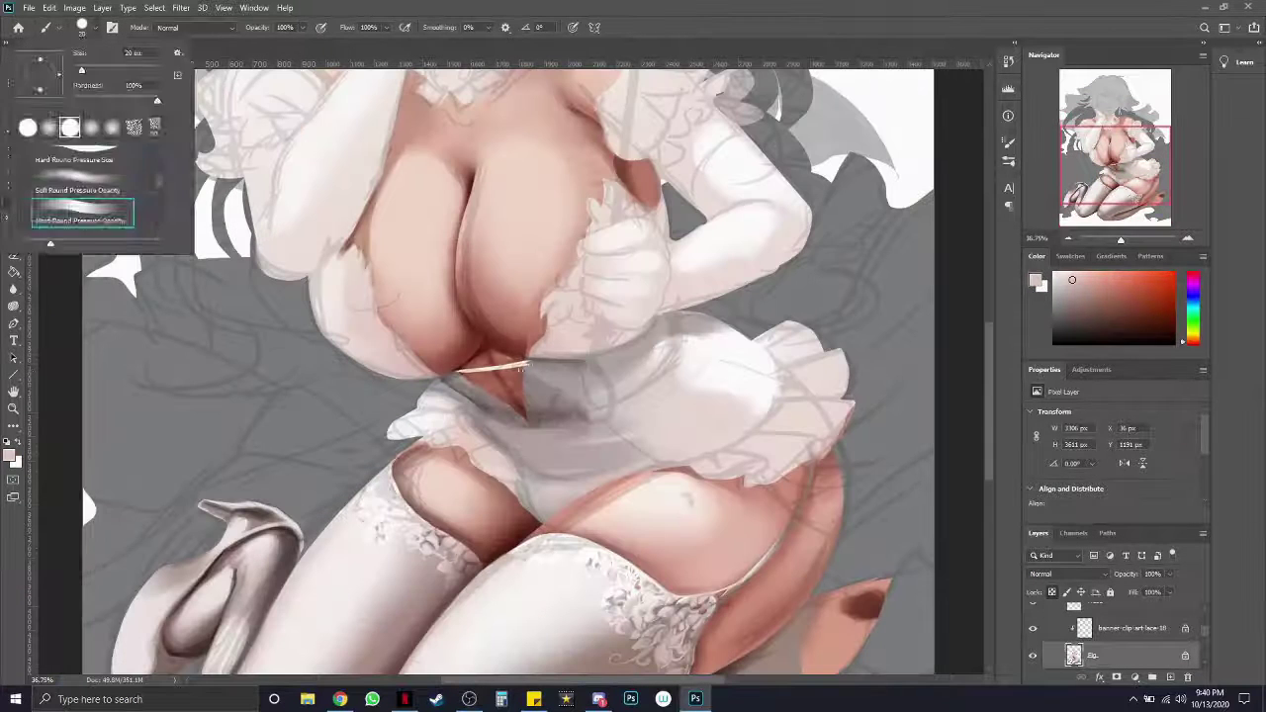
pyautogui.keyDown('alt'); pyautogui.click(521, 367); pyautogui.keyUp('alt')
pyautogui.moveTo(461, 370)
pyautogui.mouseDown()
pyautogui.moveTo(529, 367)
pyautogui.moveTo(526, 391)
pyautogui.moveTo(460, 376)
pyautogui.mouseUp()
pyautogui.keyDown('alt'); pyautogui.click(537, 362); pyautogui.keyUp('alt')
pyautogui.keyDown('alt'); pyautogui.click(527, 366); pyautogui.keyUp('alt')
pyautogui.keyDown('alt'); pyautogui.click(529, 370); pyautogui.keyUp('alt')
# Brighten the midriff lacing in Linear Dodge (Add) mode and refine its cords with sampled tones in Normal mode
pyautogui.hotkey('shift', 'alt', 'a')
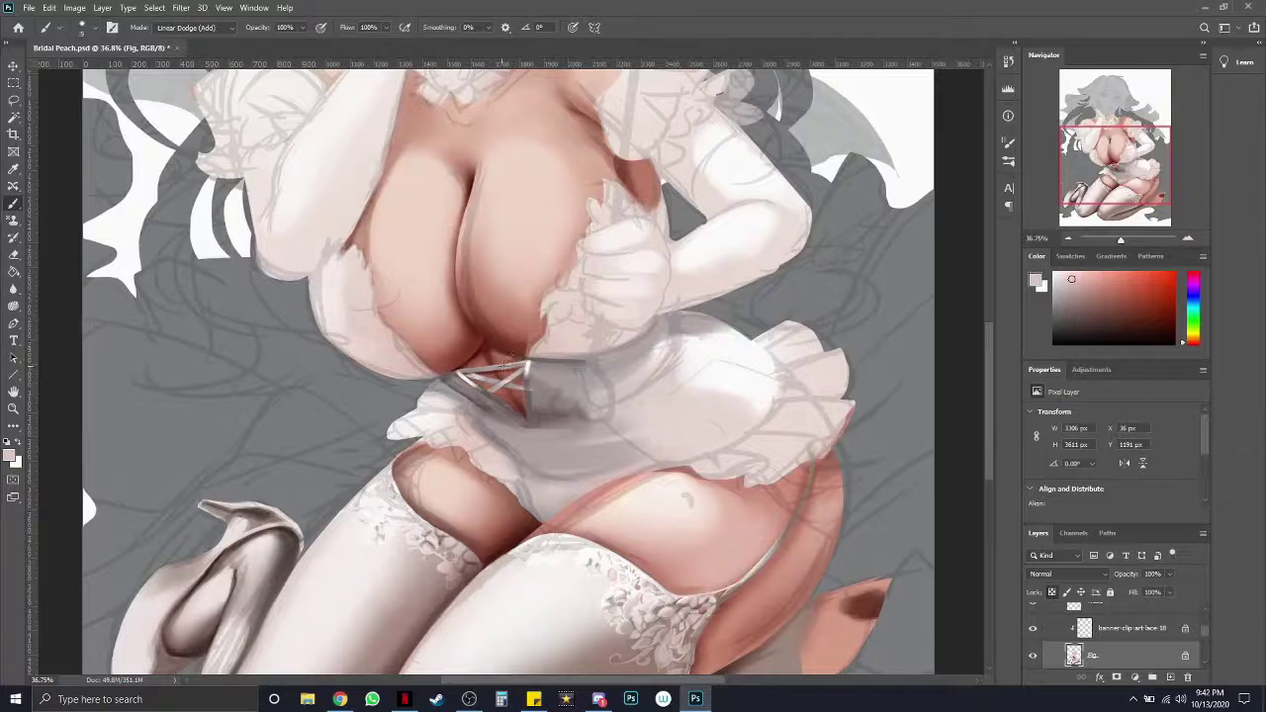
pyautogui.keyDown('alt'); pyautogui.click(491, 389); pyautogui.keyUp('alt')
pyautogui.hotkey('shift', 'alt', 'n')
pyautogui.keyDown('alt'); pyautogui.click(508, 367); pyautogui.keyUp('alt')
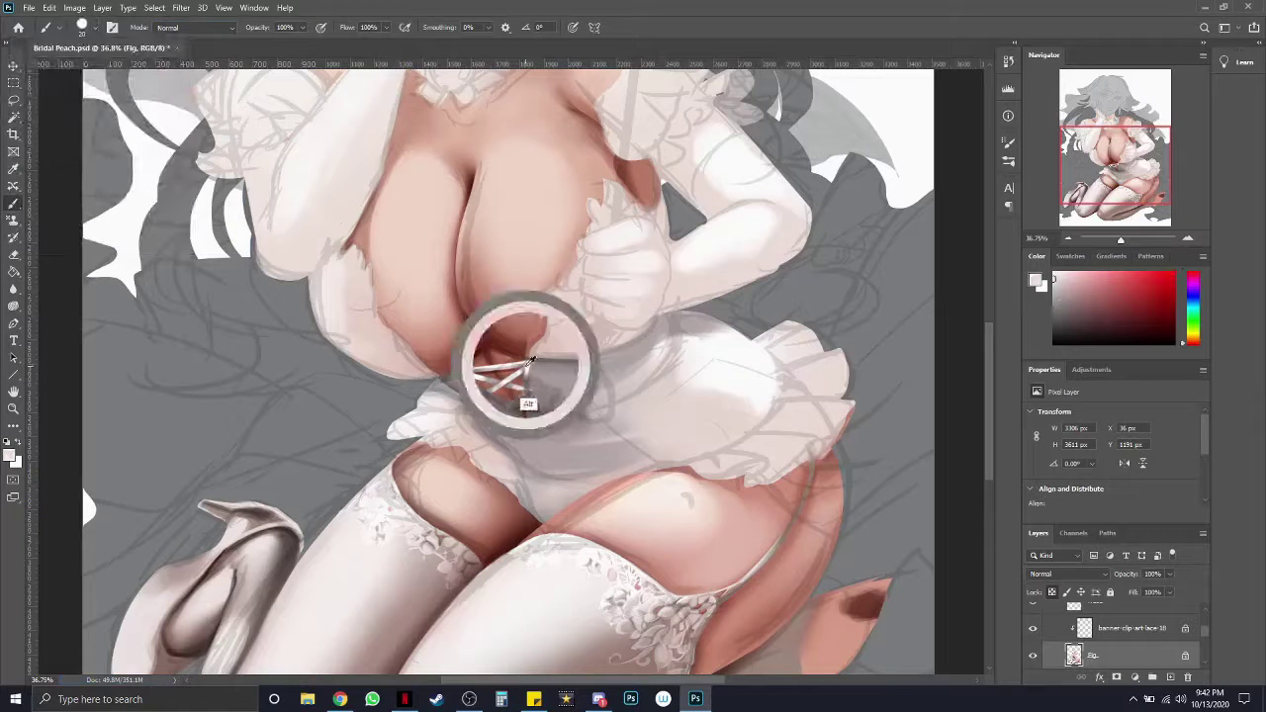
# Shade the waist fabric beside the lacing with dark grey in Multiply mode and add white highlights in Normal mode
pyautogui.click(524, 400)
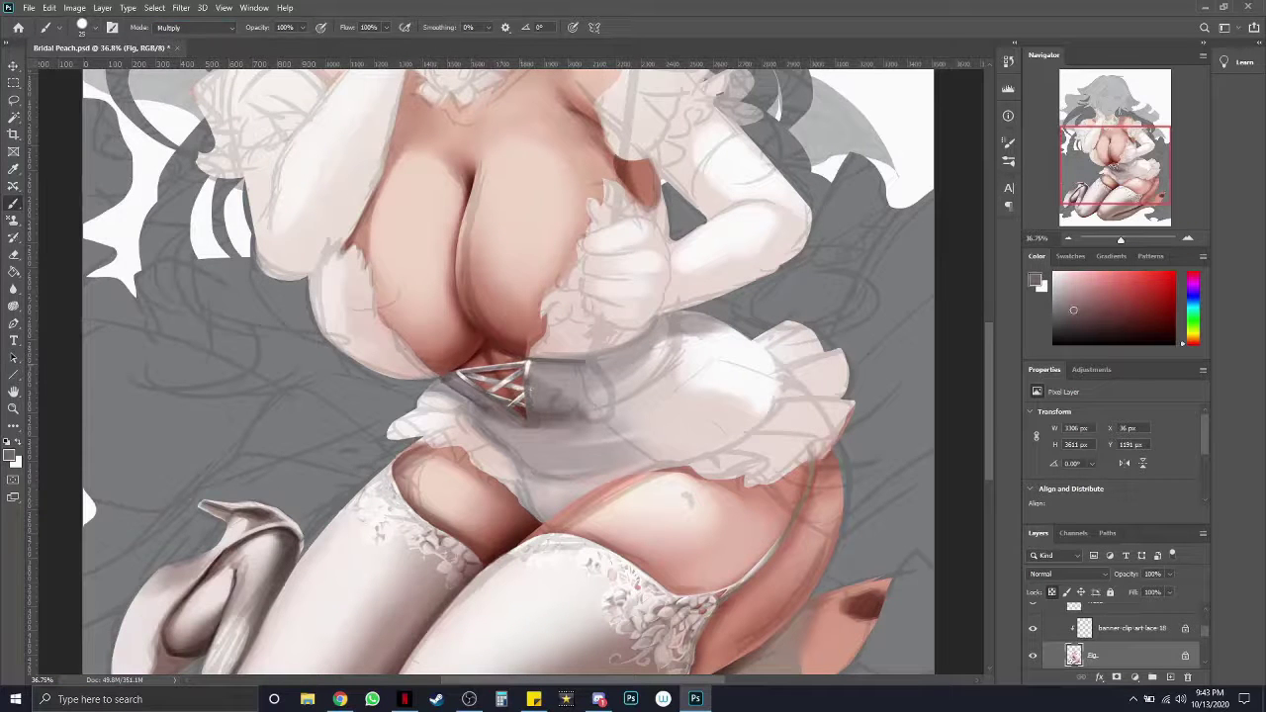
pyautogui.hotkey('shift', 'alt', 'n')
pyautogui.scroll(-2, 456, 343)
pyautogui.press('x')
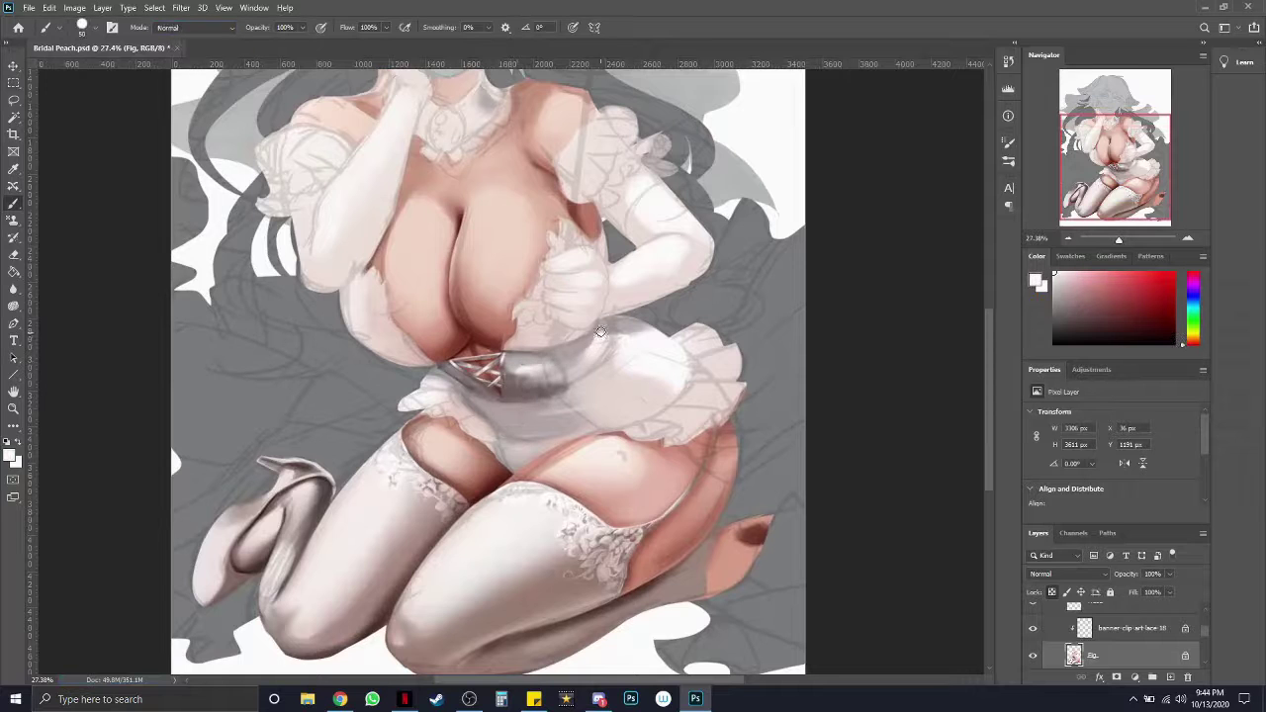
# Outline the white garment's lower edge between the thighs with a Pen path and shade the fabric there with grey
pyautogui.press('p')
pyautogui.scroll(-2, 274, 377)
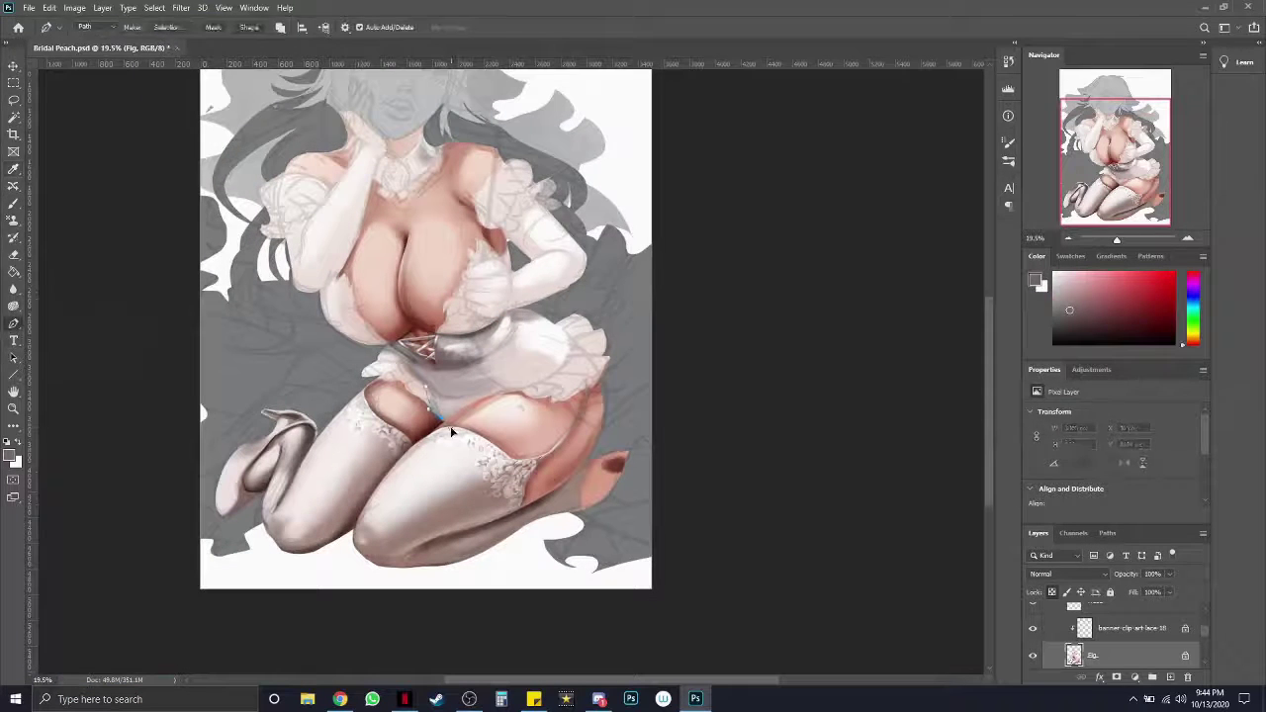
pyautogui.press('b')
pyautogui.keyDown('alt'); pyautogui.keyDown('shift'); pyautogui.rightClick(1058, 353); pyautogui.keyUp('shift'); pyautogui.keyUp('alt')
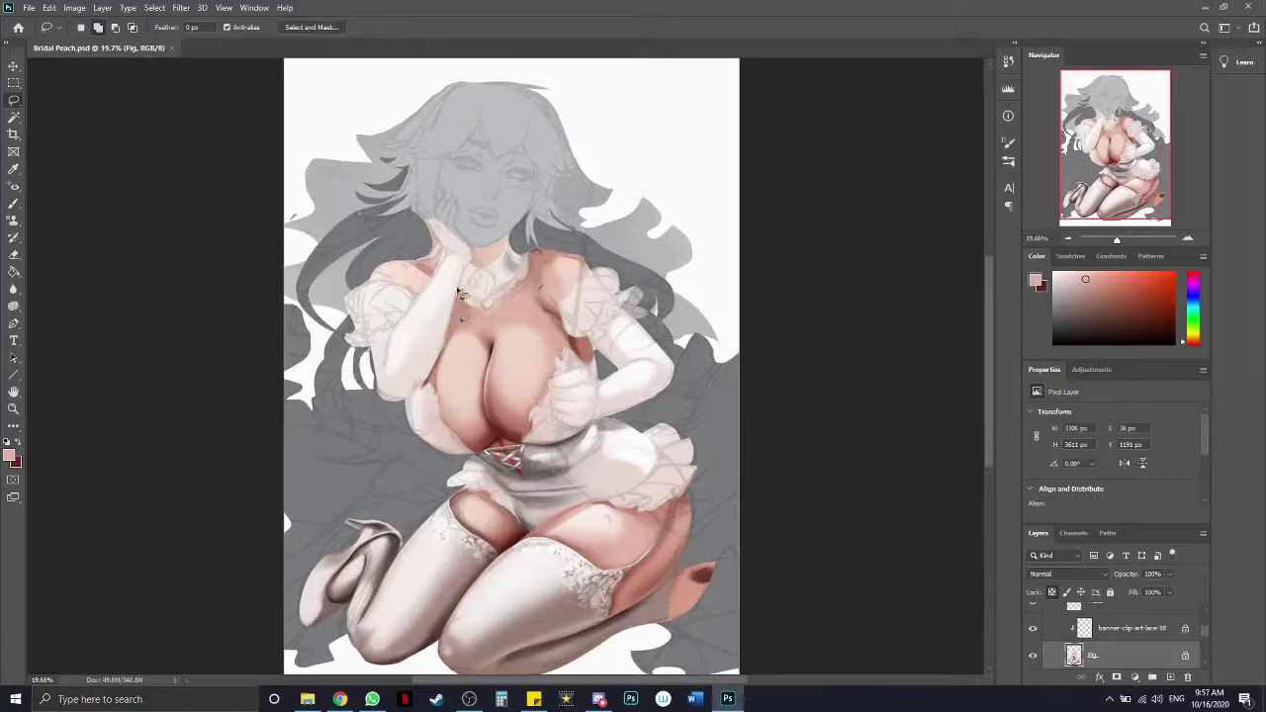
# Finish painting the white collar ruffle and add an oval blue gem with a gold rim at its centre
pyautogui.press('b')
pyautogui.hotkey('ctrl', 'd')
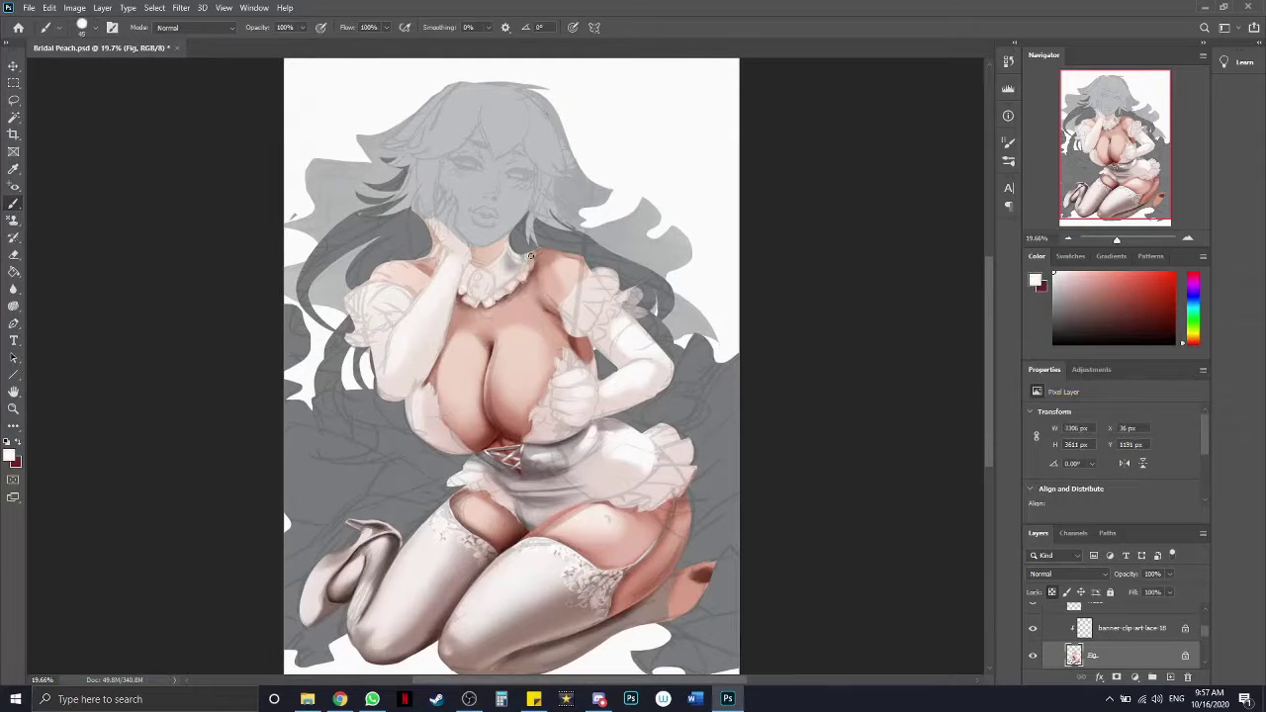
pyautogui.keyDown('alt'); pyautogui.click(531, 255); pyautogui.keyUp('alt')
pyautogui.moveTo(473, 265); pyautogui.dragTo(487, 299)
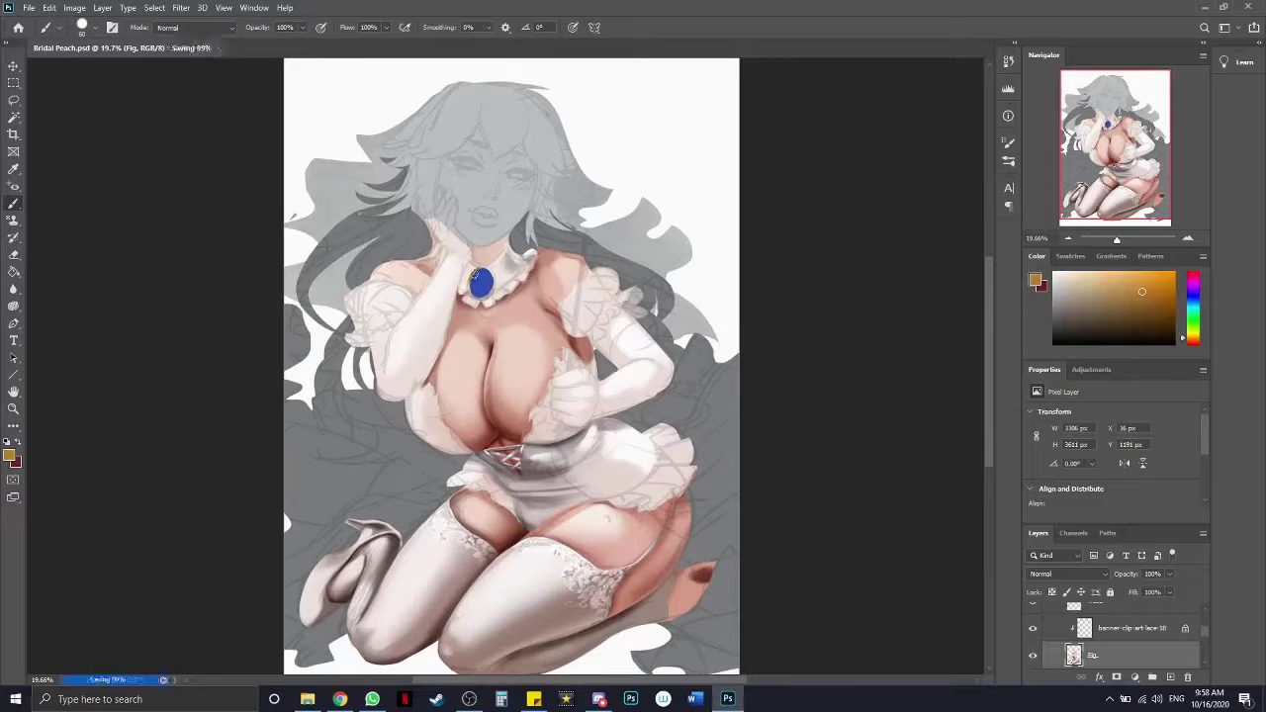
pyautogui.scroll(5, 489, 267)
pyautogui.scroll(-5, 490, 247)
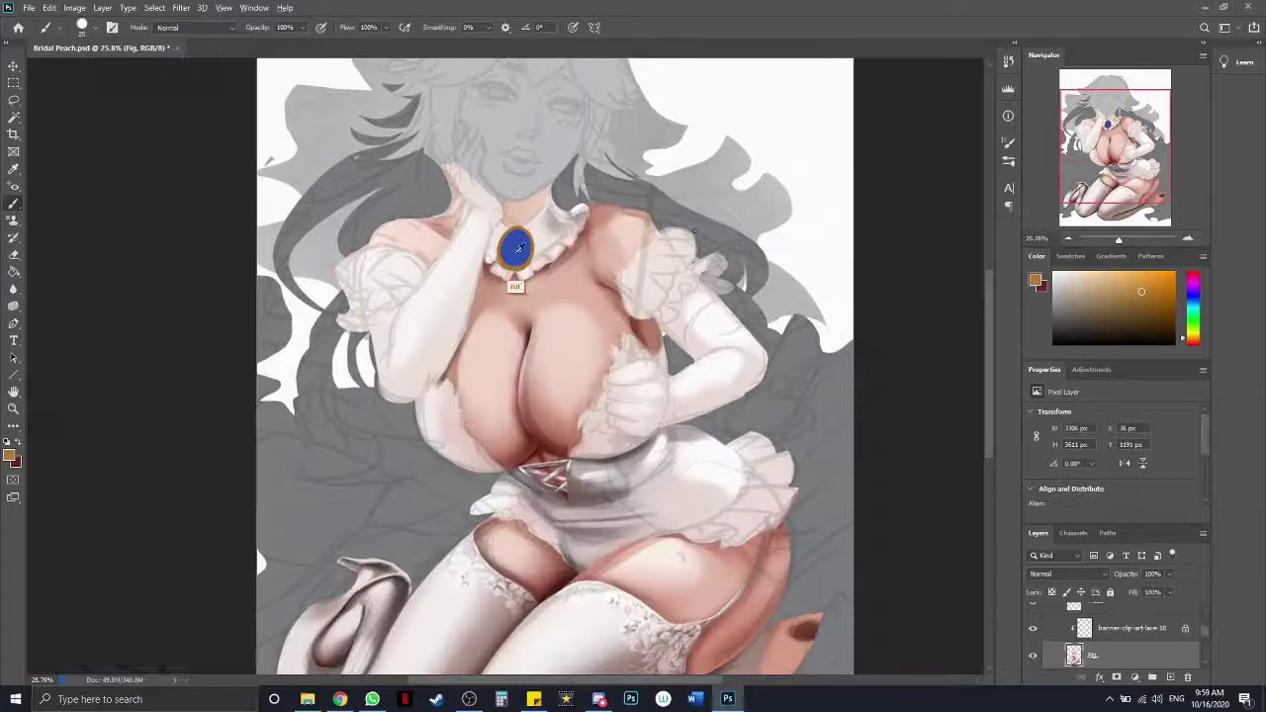
# Create a layer named Gem above the figure layer for the collar brooch, and return to the Fig layer
pyautogui.click(45, 27)
pyautogui.press('w')
pyautogui.click(1171, 678)
pyautogui.doubleClick(1098, 627)
pyautogui.write('Gem')
pyautogui.click(1092, 654)
pyautogui.press('b')
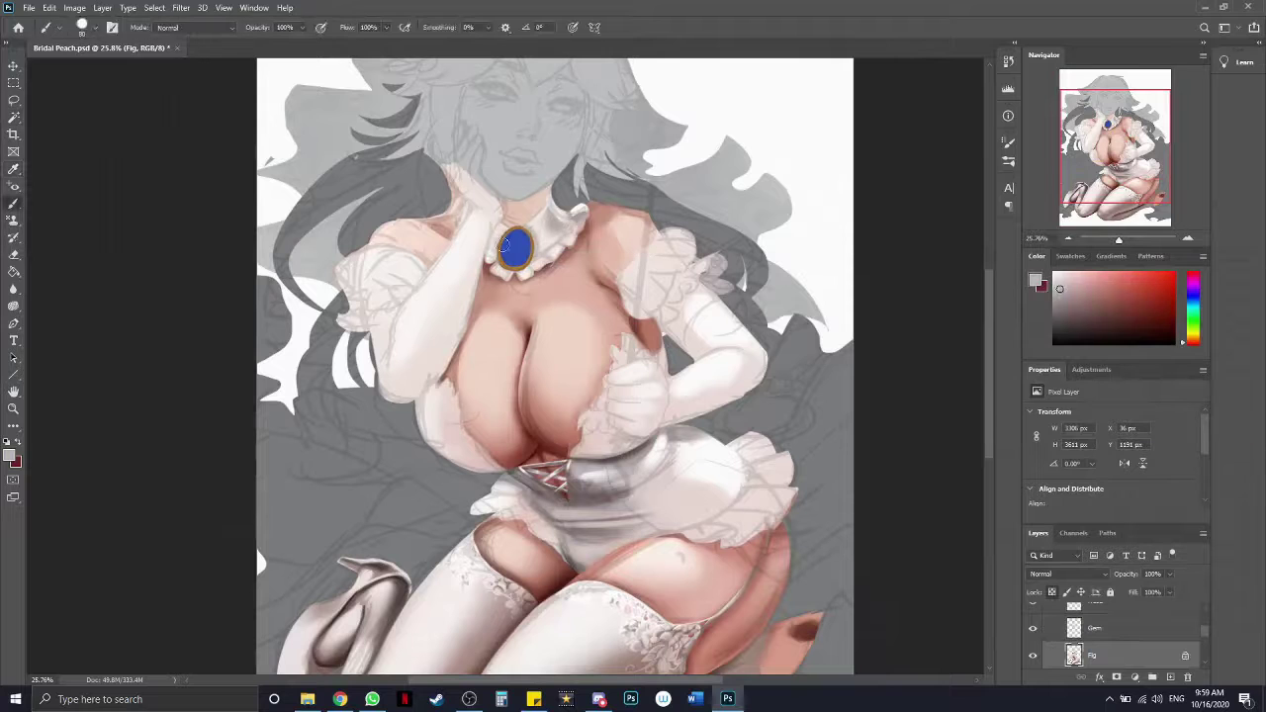
# Shade the skin below the collar and beside the armpit with sampled tones, blending with the Mixer Brush
pyautogui.keyDown('alt'); pyautogui.click(493, 247); pyautogui.keyUp('alt')
pyautogui.scroll(-1, 584, 306)
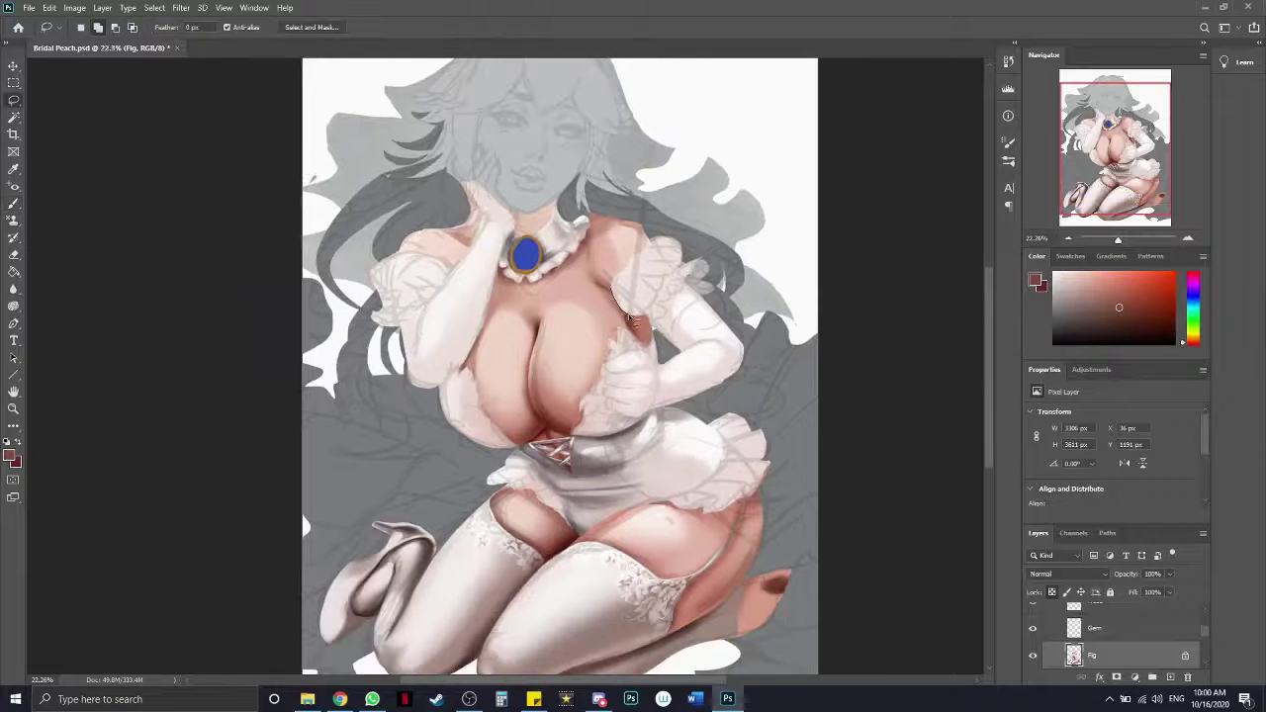
pyautogui.press(']')
pyautogui.hotkey('shift', 'b')
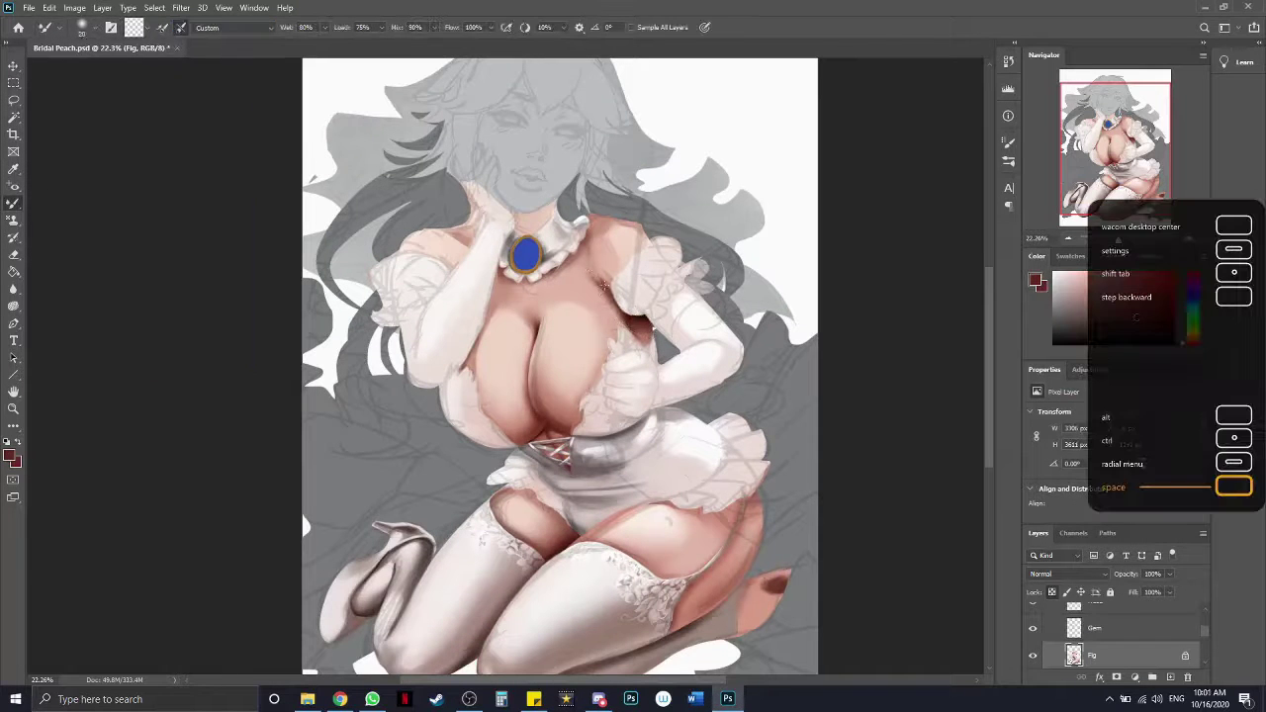
pyautogui.hotkey('shift', 'b')
pyautogui.keyDown('alt'); pyautogui.click(548, 322); pyautogui.keyUp('alt')
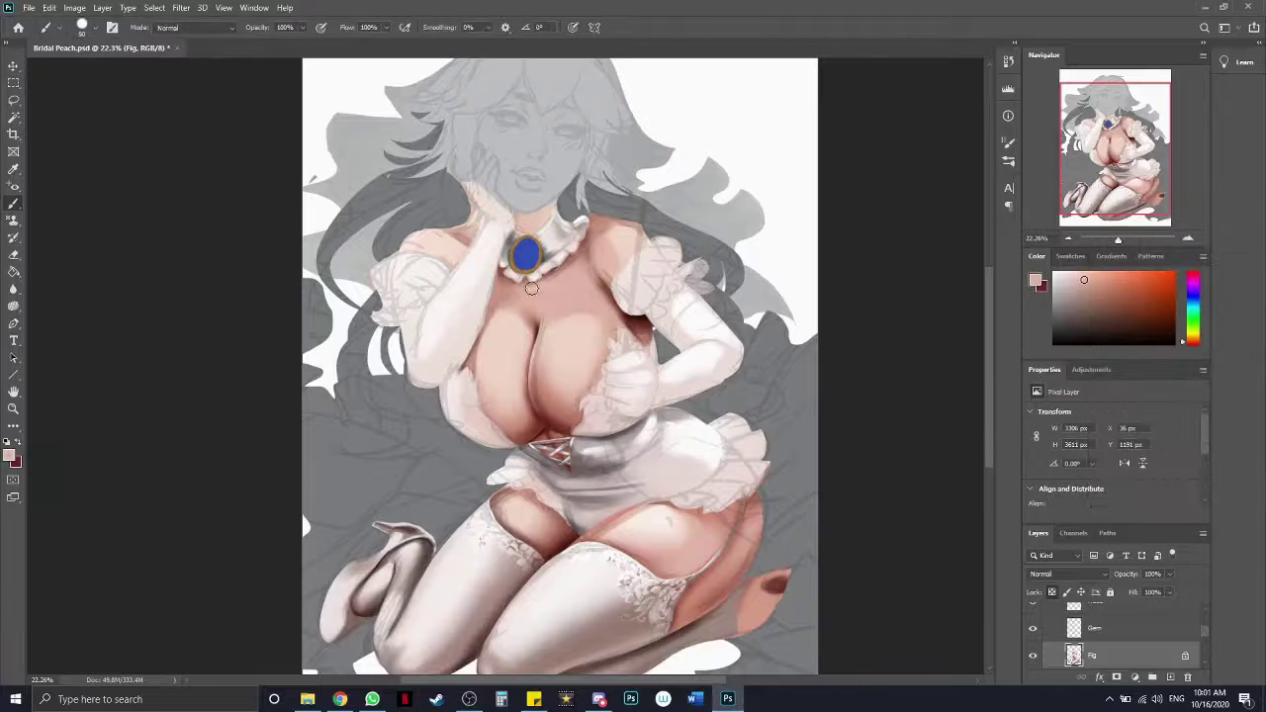
pyautogui.hotkey('shift', 'b')
pyautogui.hotkey('shift', 'b')
pyautogui.hotkey('shift', 'b')
pyautogui.hotkey('shift', 'b')
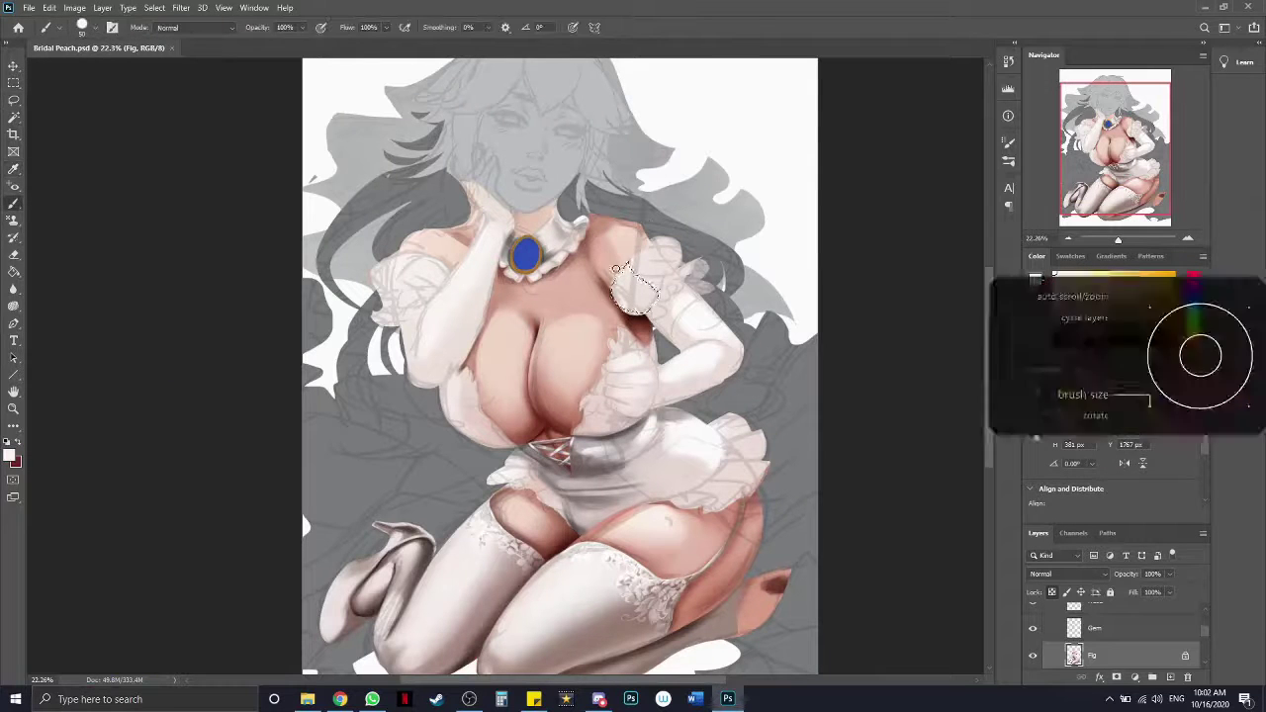
# Select the puffed sleeve above the bent glove arm with the Lasso, shade it in blended greys, and save the file
pyautogui.press('l')
pyautogui.press('b')
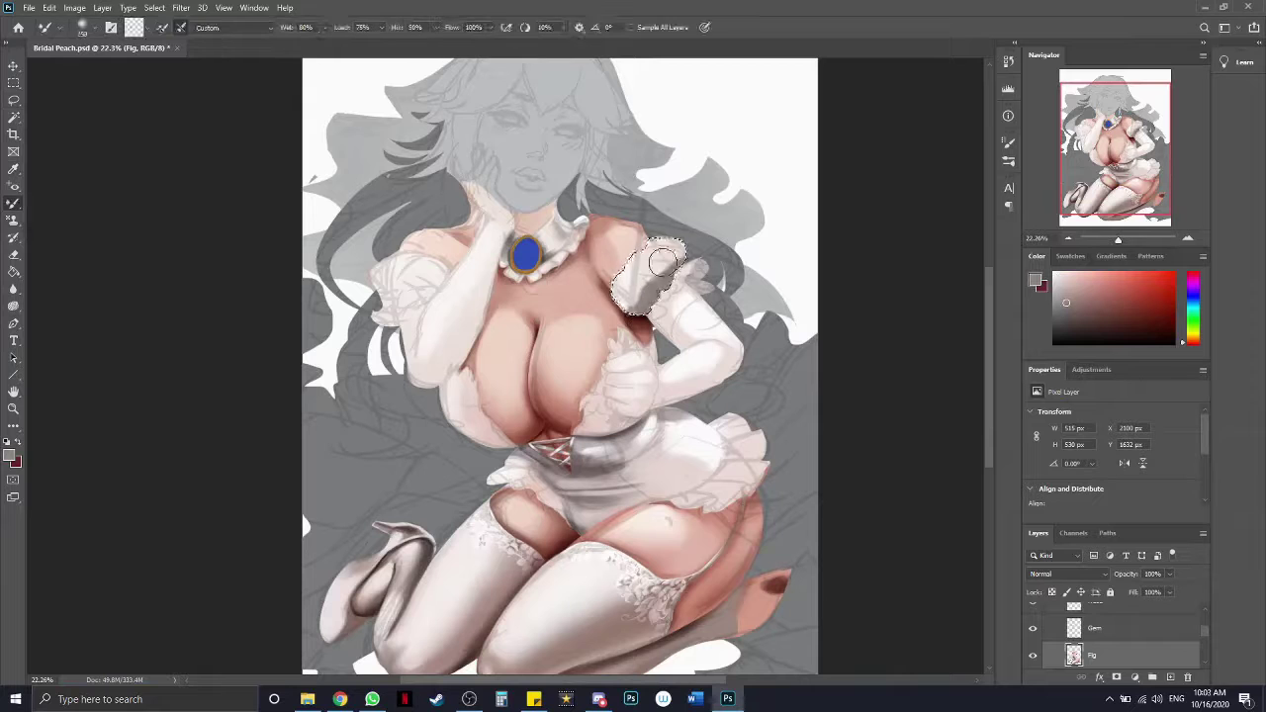
pyautogui.hotkey('ctrl', 'd')
pyautogui.hotkey('ctrl', 's')
pyautogui.keyDown('alt'); pyautogui.click(653, 254); pyautogui.keyUp('alt')
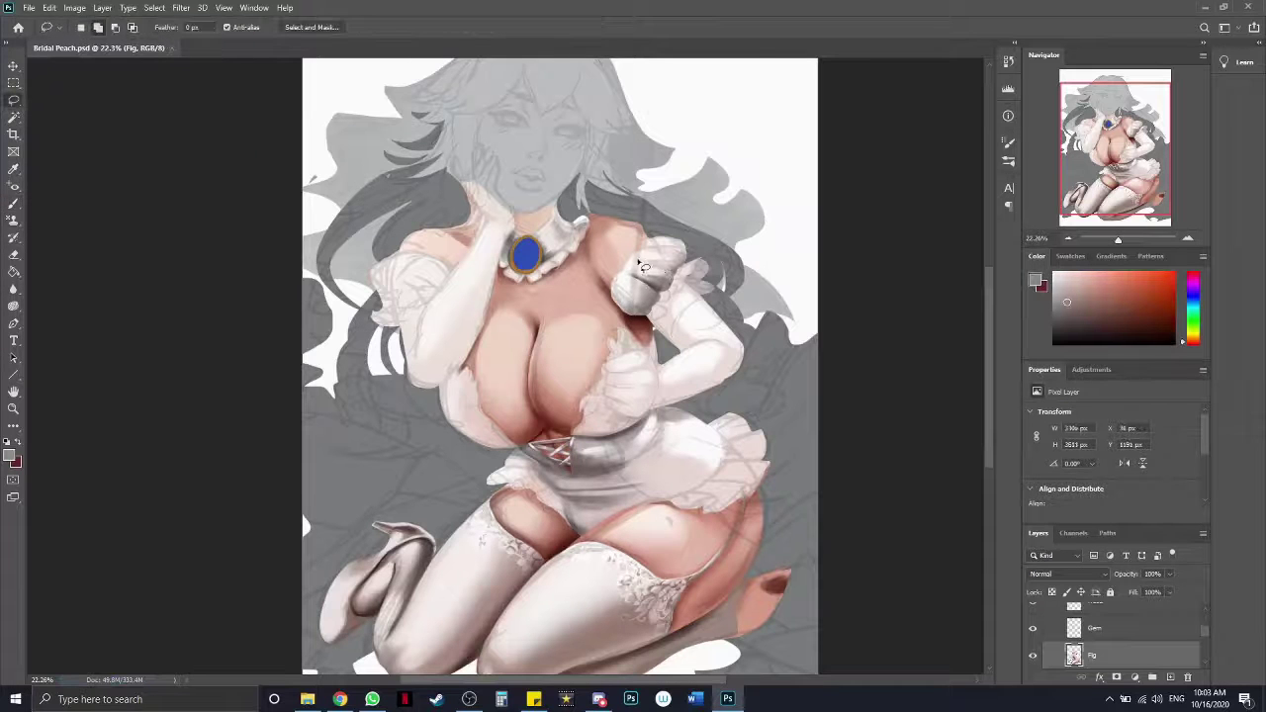
# Paint grey and white fabric folds across the puffed sleeve using lasso selections and sampled tones
pyautogui.press('l')
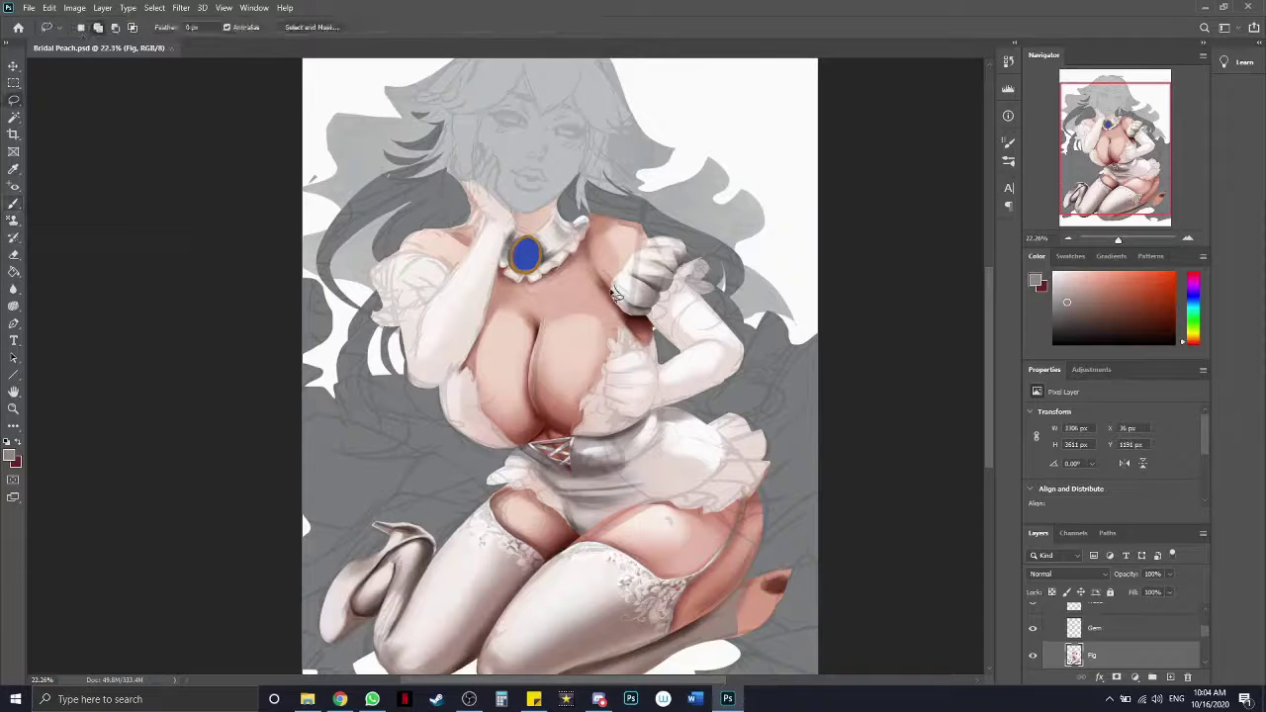
pyautogui.press('b')
pyautogui.keyDown('alt'); pyautogui.click(669, 271); pyautogui.keyUp('alt')
pyautogui.moveTo(641, 237)
pyautogui.mouseDown()
pyautogui.moveTo(669, 271)
pyautogui.moveTo(694, 266)
pyautogui.moveTo(629, 303)
pyautogui.moveTo(677, 282)
pyautogui.mouseUp()
pyautogui.hotkey('ctrl', 'd')
pyautogui.keyDown('alt'); pyautogui.click(665, 290); pyautogui.keyUp('alt')
# Deepen the puffed sleeve's folds in Multiply mode and refine them with sampled tones in Normal mode
pyautogui.hotkey('ctrl', 'shift', 'alt', 'n')
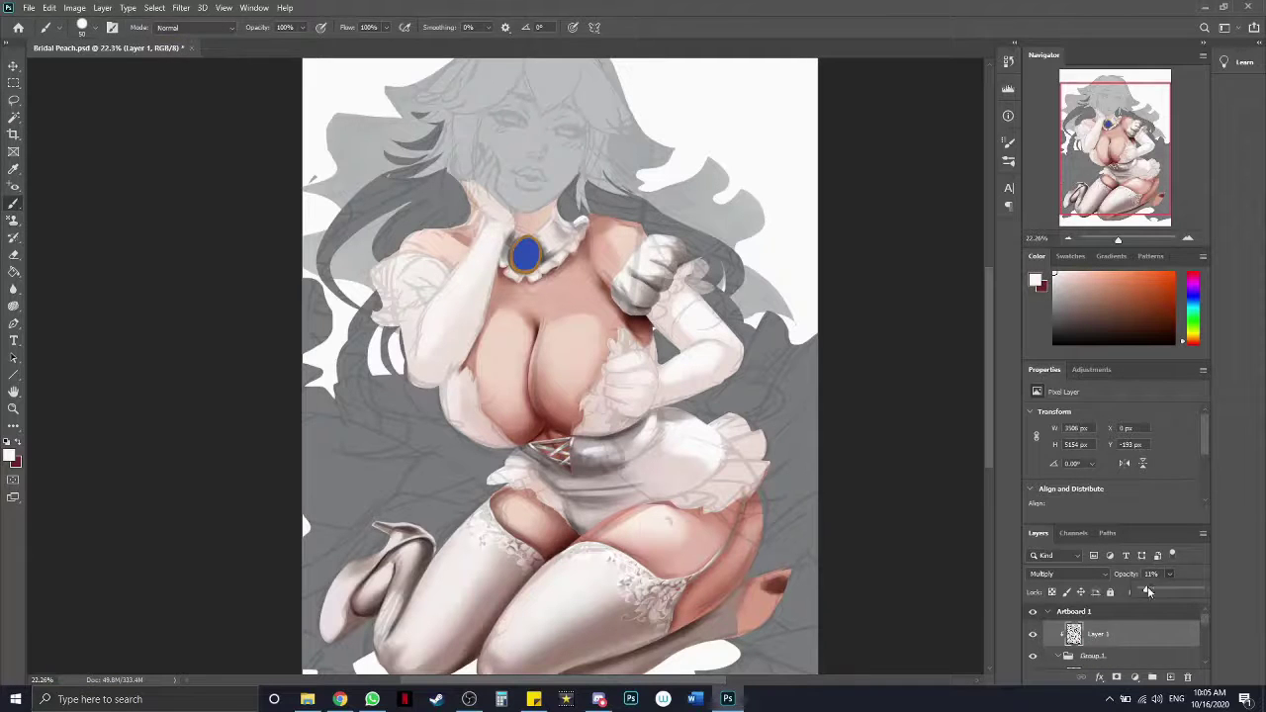
pyautogui.hotkey('ctrl', 'z')
pyautogui.keyDown('alt'); pyautogui.click(633, 277); pyautogui.keyUp('alt')
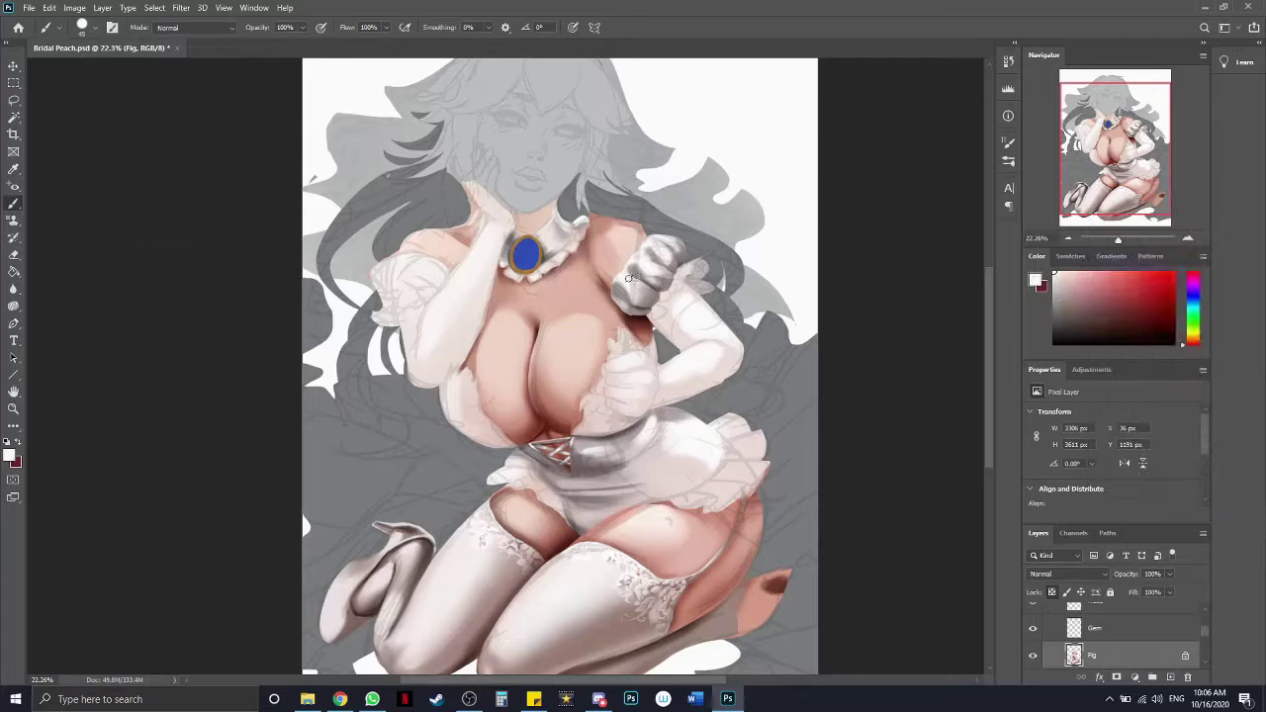
pyautogui.hotkey('shift', 'alt', 'm')
pyautogui.keyDown('alt'); pyautogui.click(638, 275); pyautogui.keyUp('alt')
pyautogui.hotkey('shift', 'alt', 'n')
# Select the puffed sleeve's ruffled cuff, shade its frills with sampled greys, and brighten them in Linear Dodge (Add) mode
pyautogui.moveTo(692, 262); pyautogui.dragTo(648, 321)
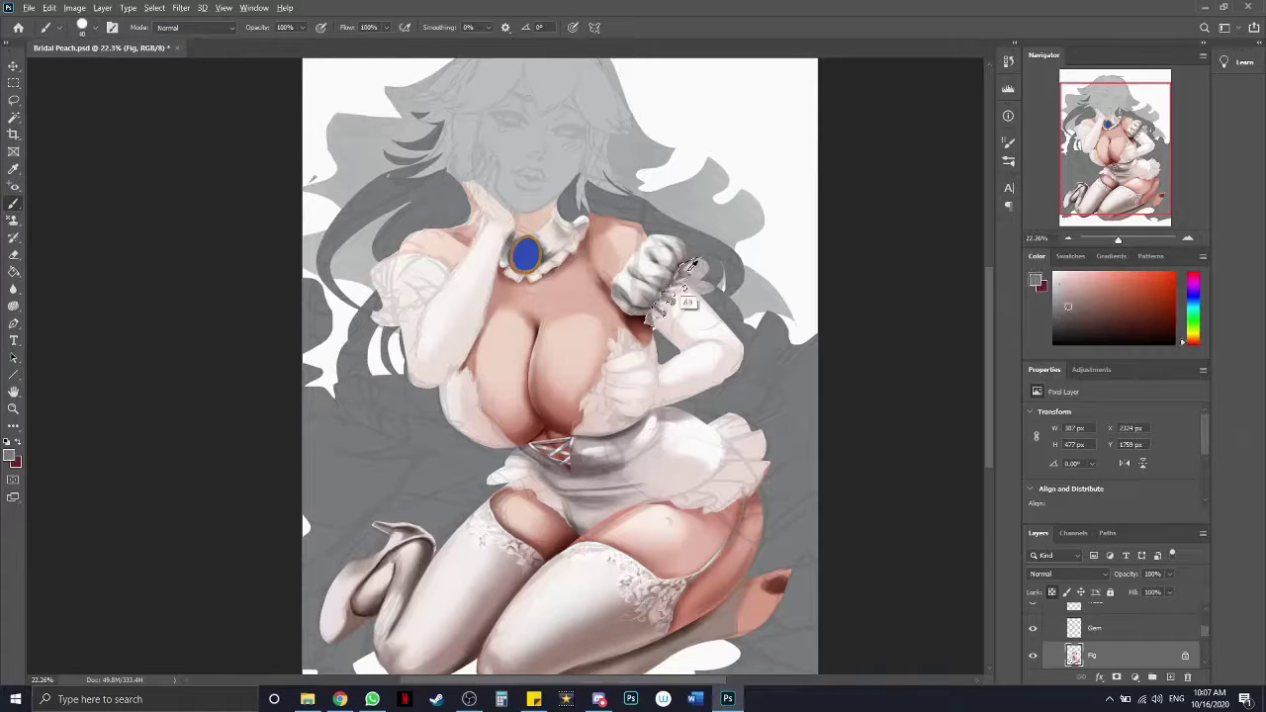
pyautogui.keyDown('alt'); pyautogui.click(685, 282); pyautogui.keyUp('alt')
pyautogui.keyDown('alt'); pyautogui.click(693, 273); pyautogui.keyUp('alt')
pyautogui.press('e')
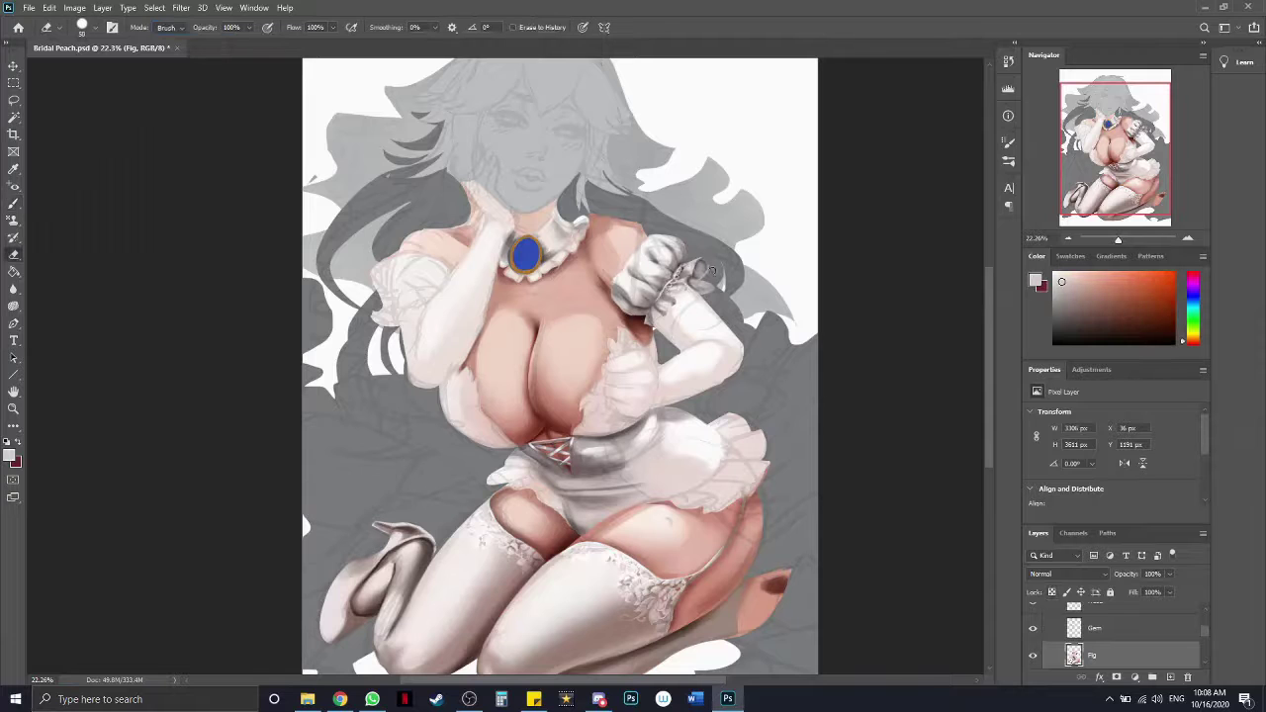
pyautogui.press('b')
pyautogui.keyDown('alt'); pyautogui.click(774, 271); pyautogui.keyUp('alt')
pyautogui.hotkey('shift', 'alt', 'w')
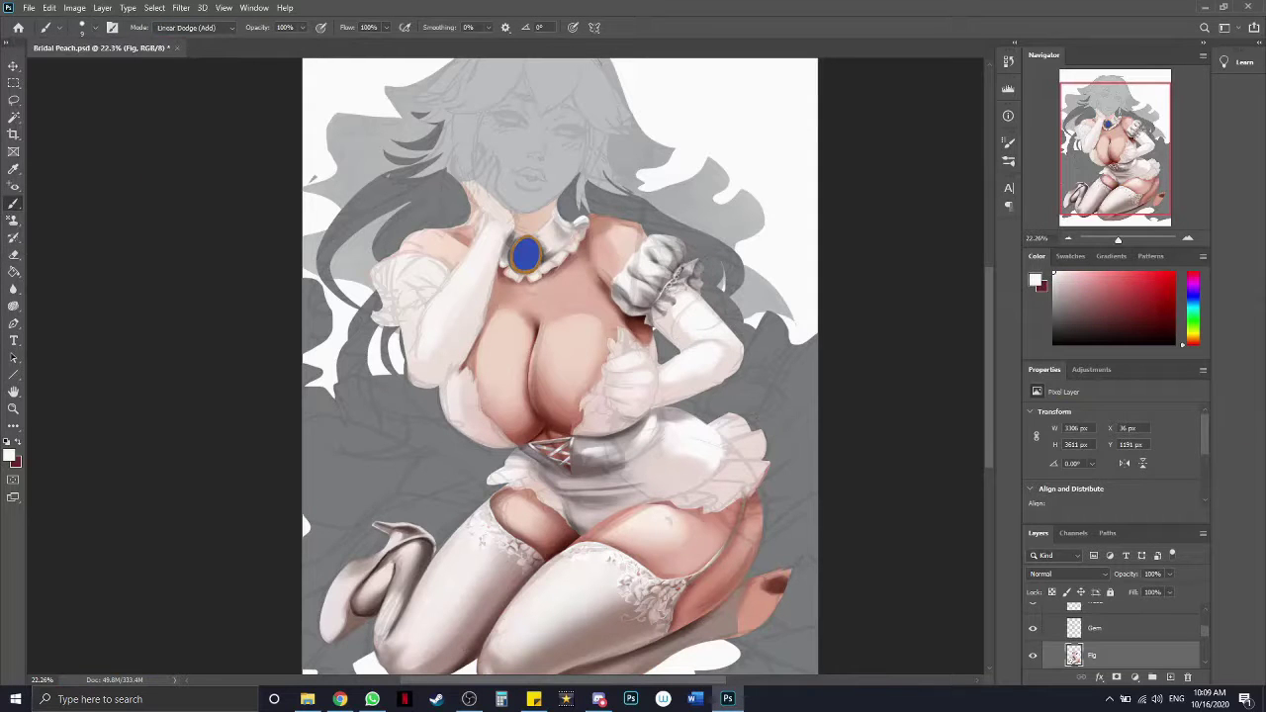
# Shade the bent arm's white glove with a dark elbow crease and white highlights in Normal mode
pyautogui.scroll(-2, 688, 296)
pyautogui.press('e')
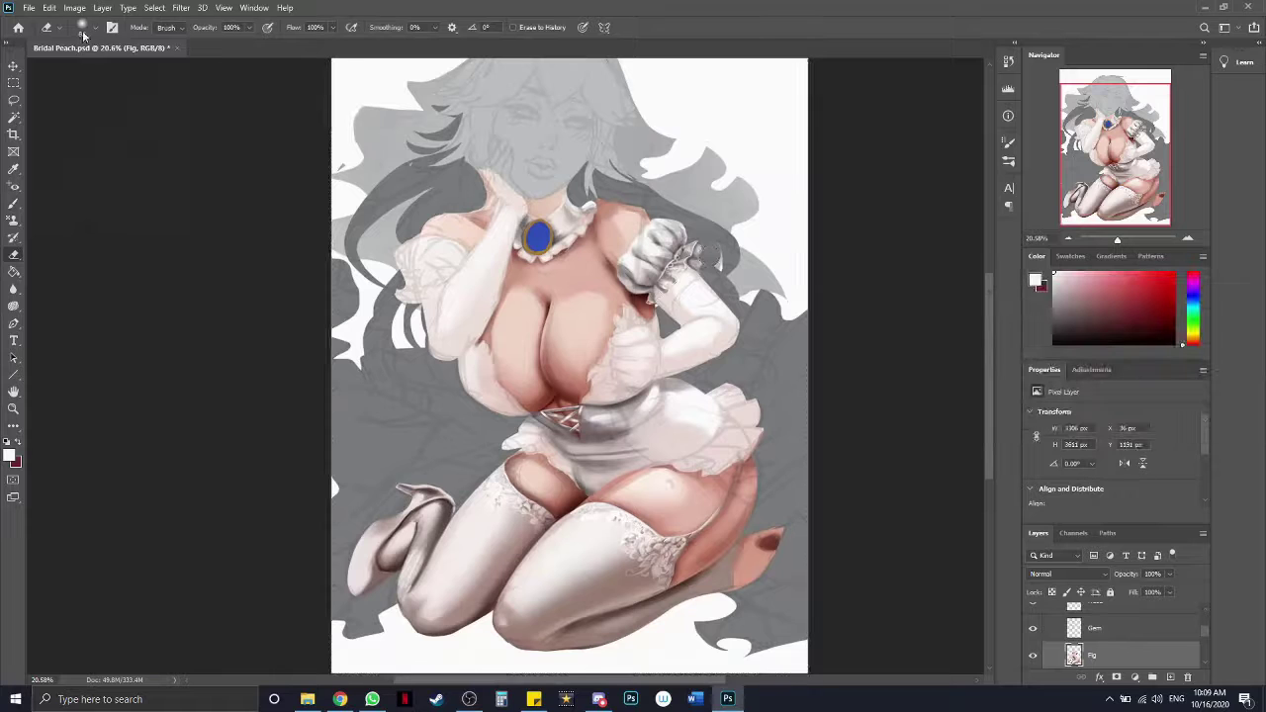
pyautogui.press('b')
pyautogui.hotkey('shift', 'alt', 'n')
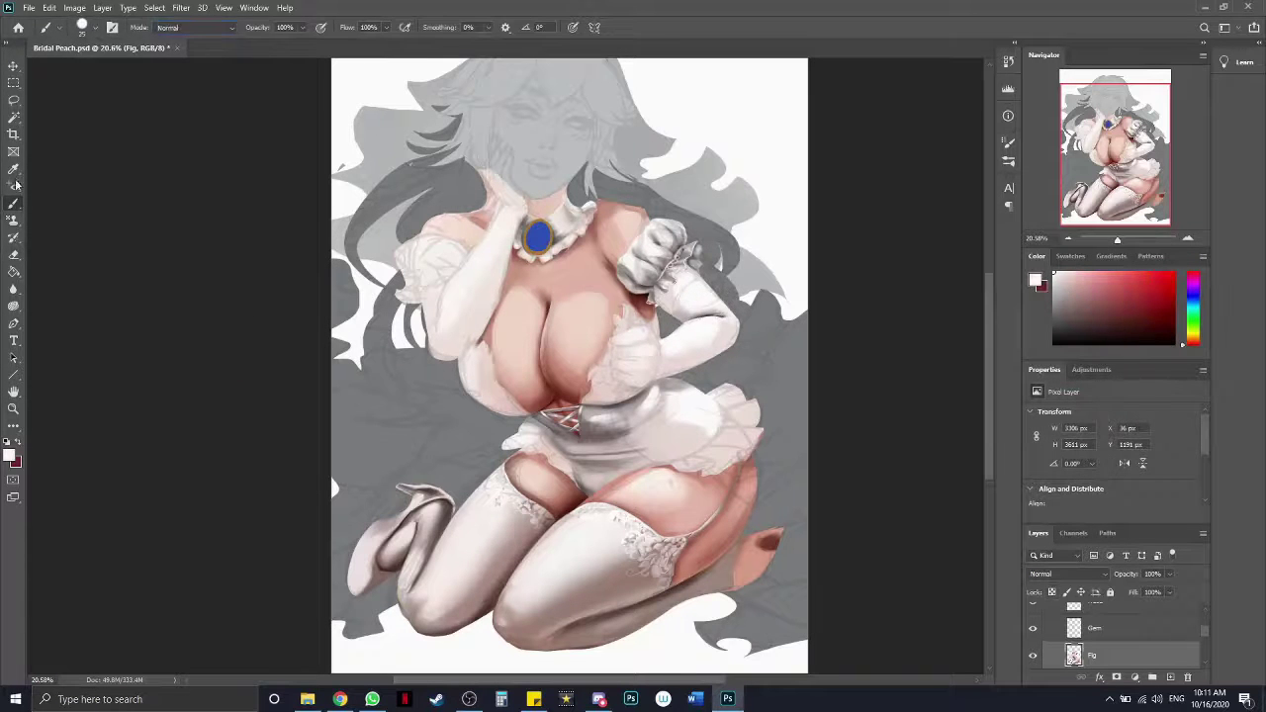
pyautogui.press('e')
pyautogui.press('b')
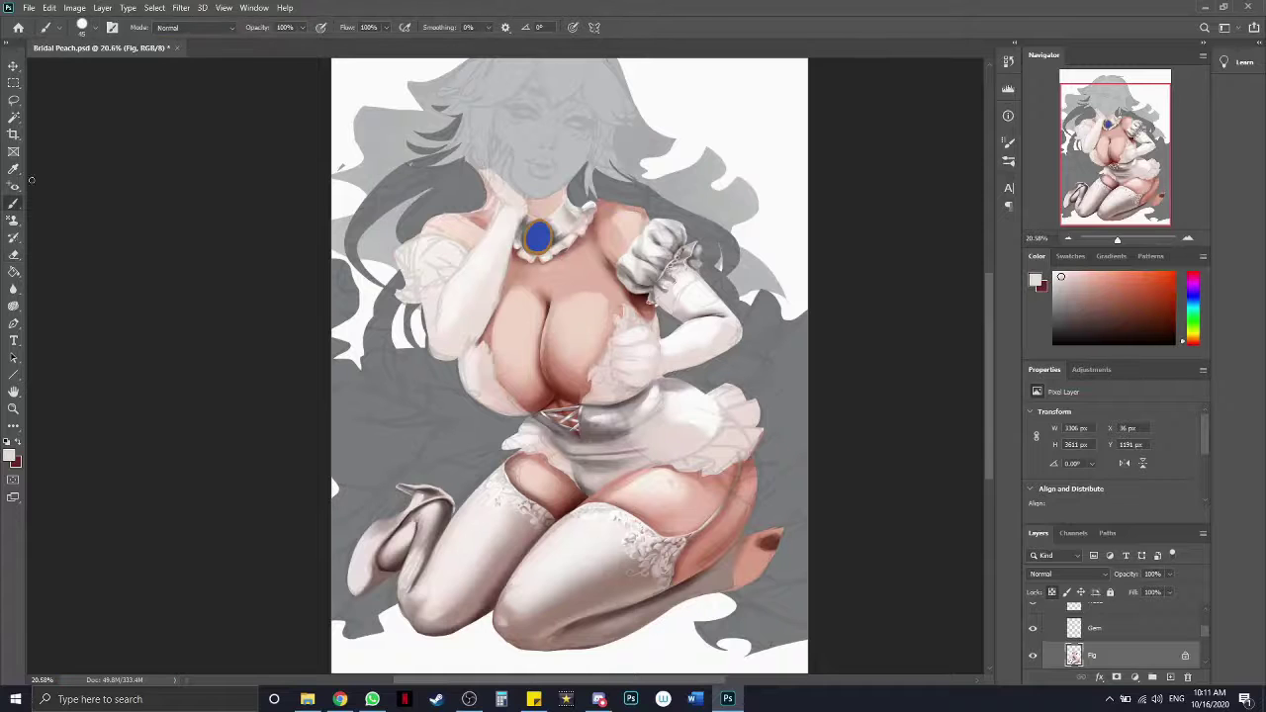
# Select the fingers of the gloved hand at the chest with the Lasso and shade them grey in Multiply mode
pyautogui.press('l')
pyautogui.moveTo(654, 329); pyautogui.dragTo(658, 366)
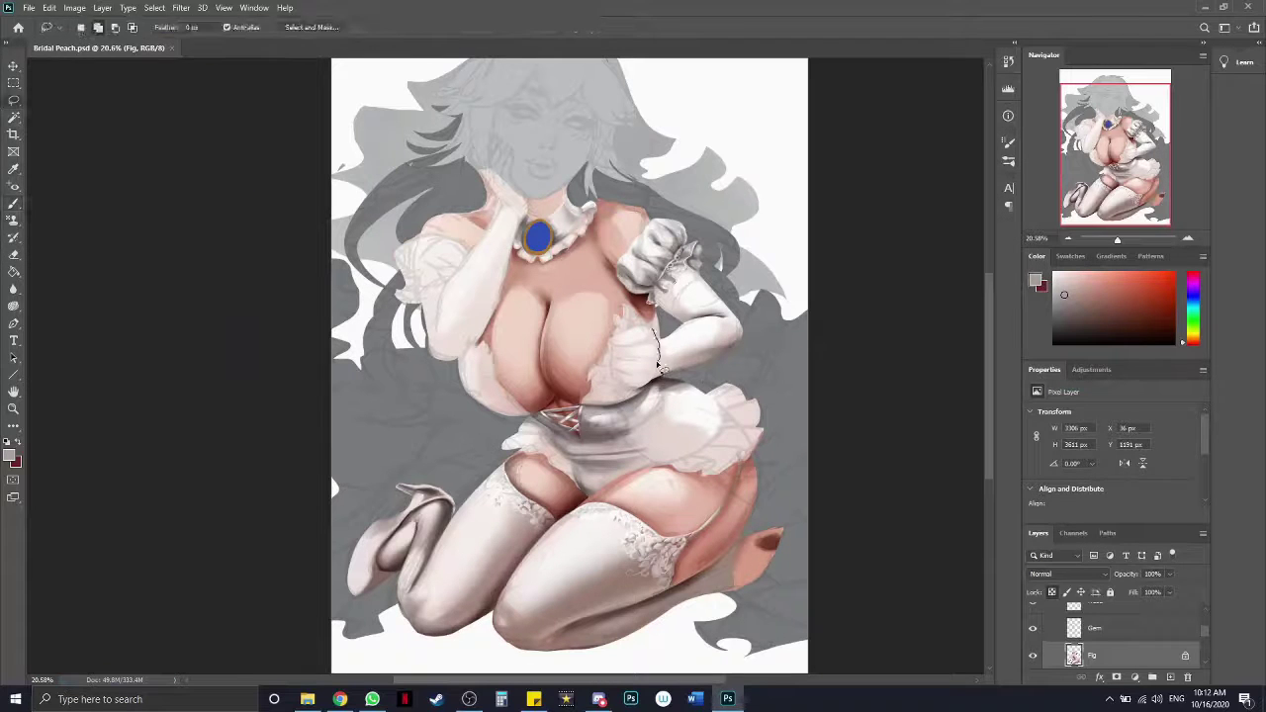
pyautogui.press('b')
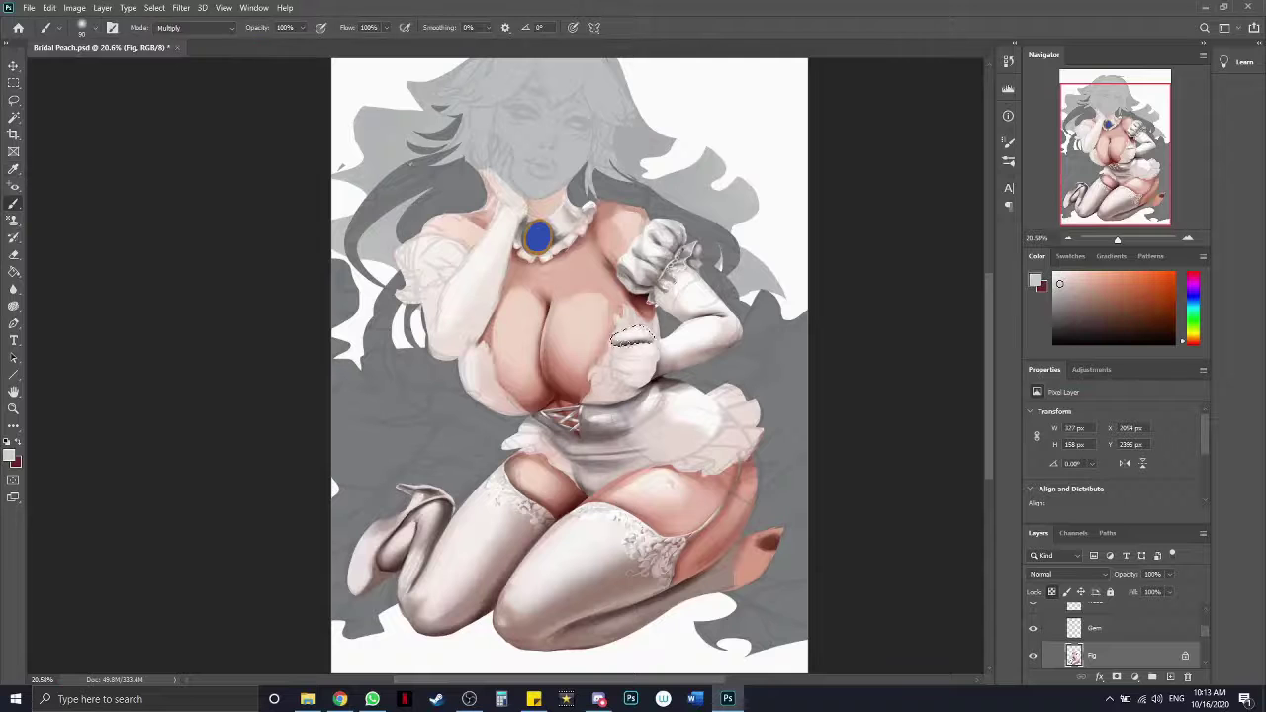
pyautogui.press(']')
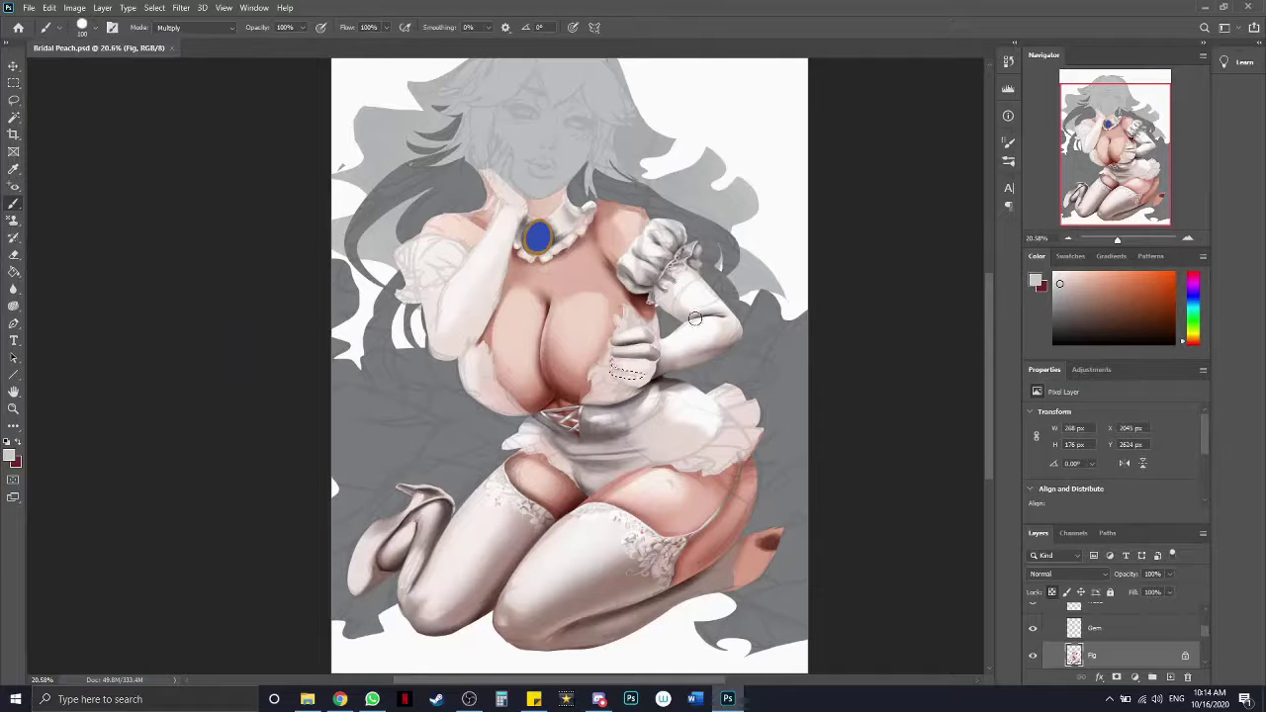
pyautogui.scroll(2, 638, 352)
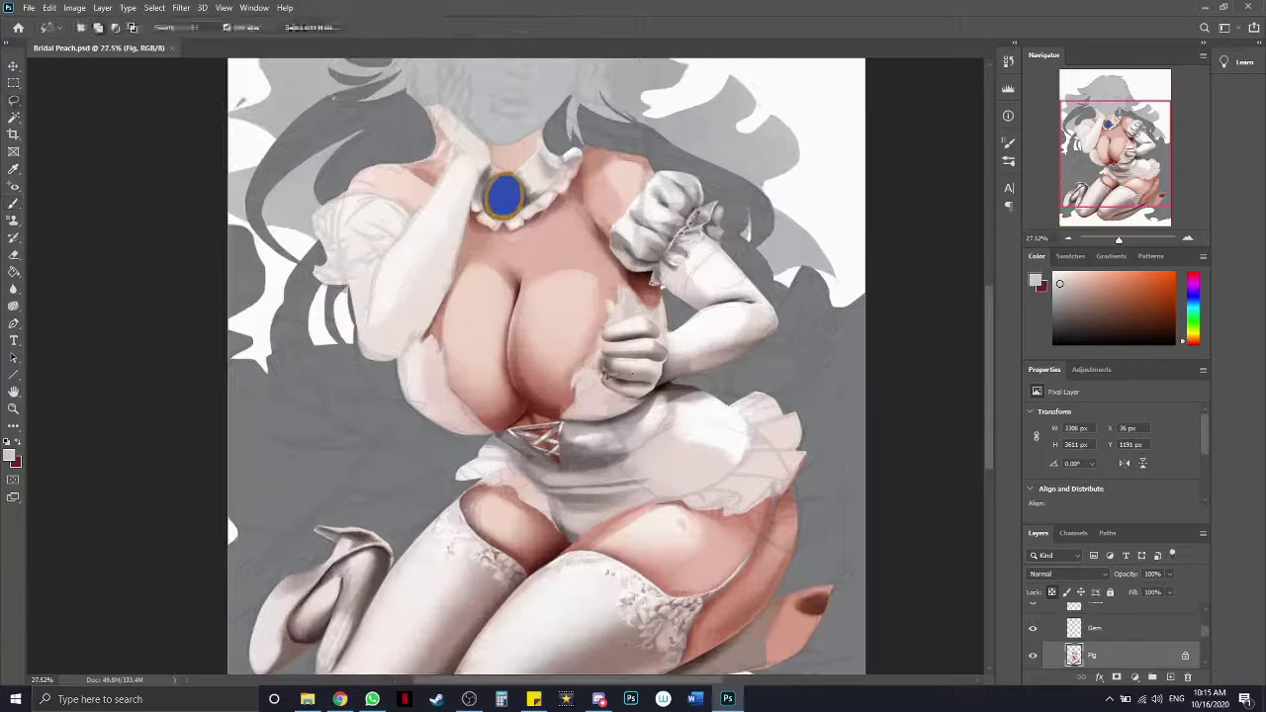
# Refine the gloved fingers in Normal mode with sampled tones and draw the curled thumb with the Hard Round Pressure Size brush
pyautogui.click(1082, 315)
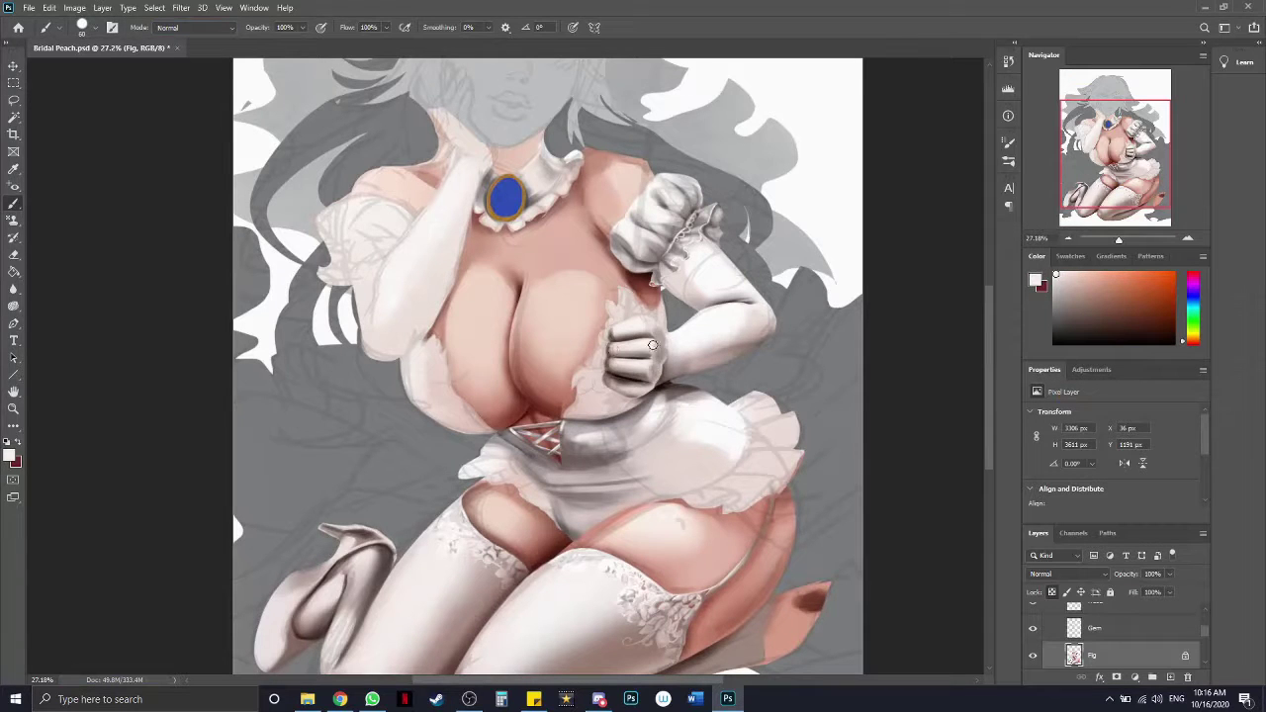
pyautogui.keyDown('alt'); pyautogui.click(661, 332); pyautogui.keyUp('alt')
pyautogui.keyDown('alt'); pyautogui.click(643, 388); pyautogui.keyUp('alt')
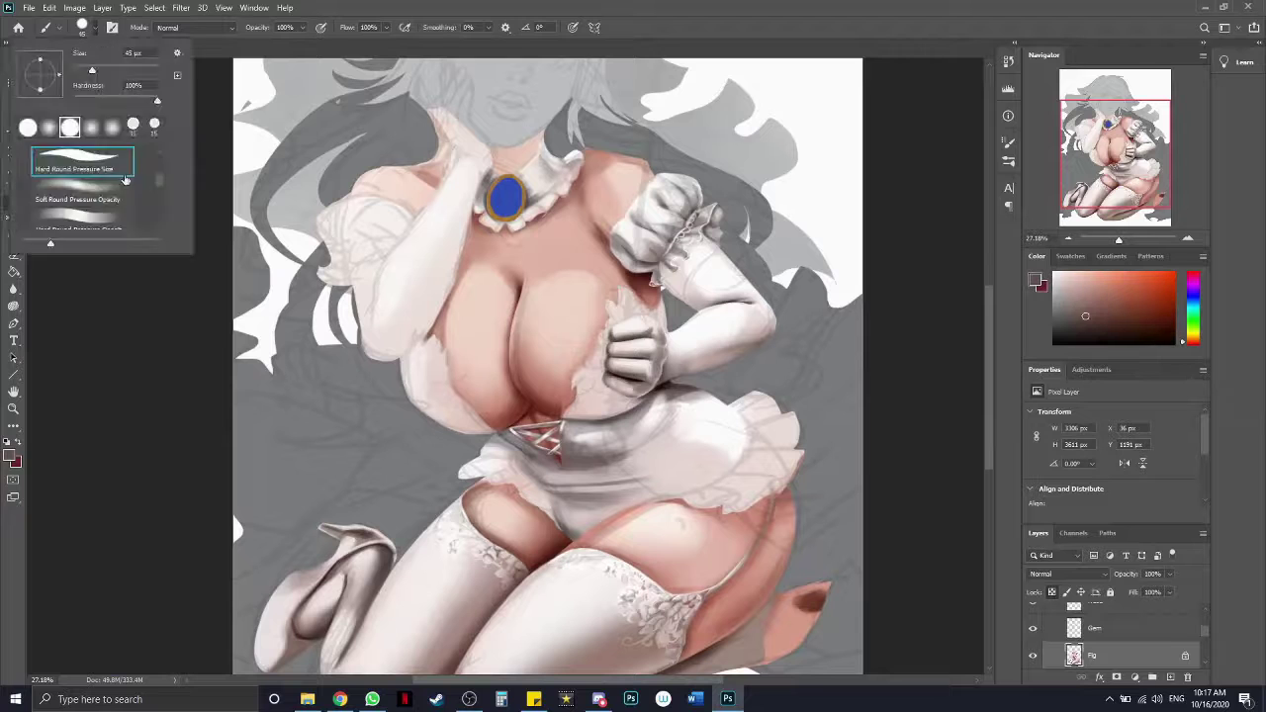
pyautogui.keyDown('alt'); pyautogui.click(606, 369); pyautogui.keyUp('alt')
pyautogui.moveTo(600, 336); pyautogui.dragTo(603, 358)
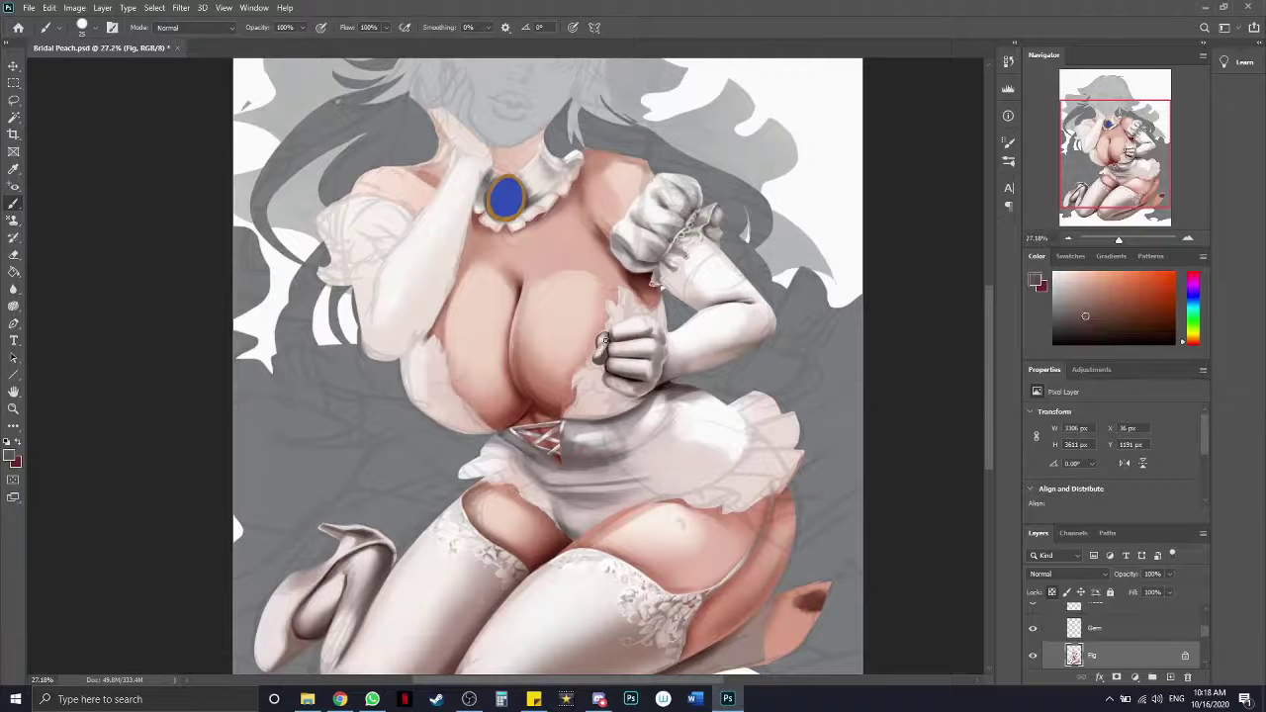
pyautogui.keyDown('alt'); pyautogui.click(620, 373); pyautogui.keyUp('alt')
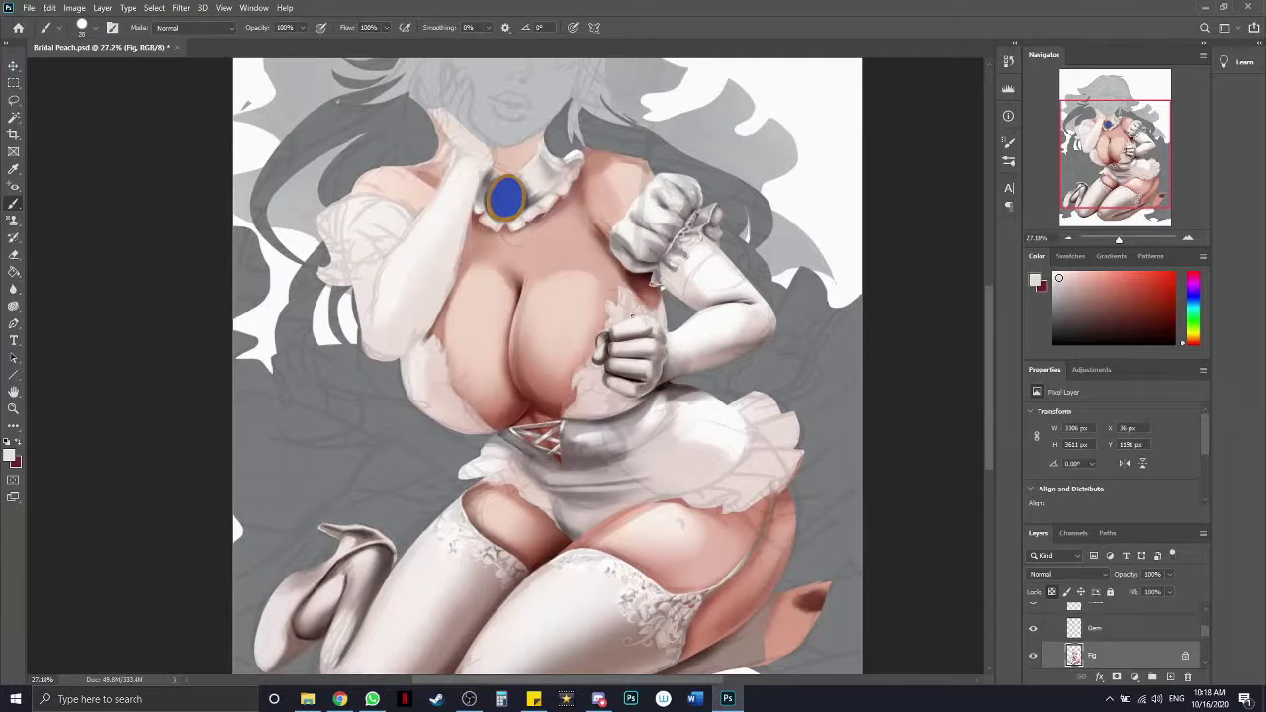
# Select the lace trim around the gloved hand with the Lasso and shade its upper part with grey
pyautogui.press('l')
pyautogui.press('f')
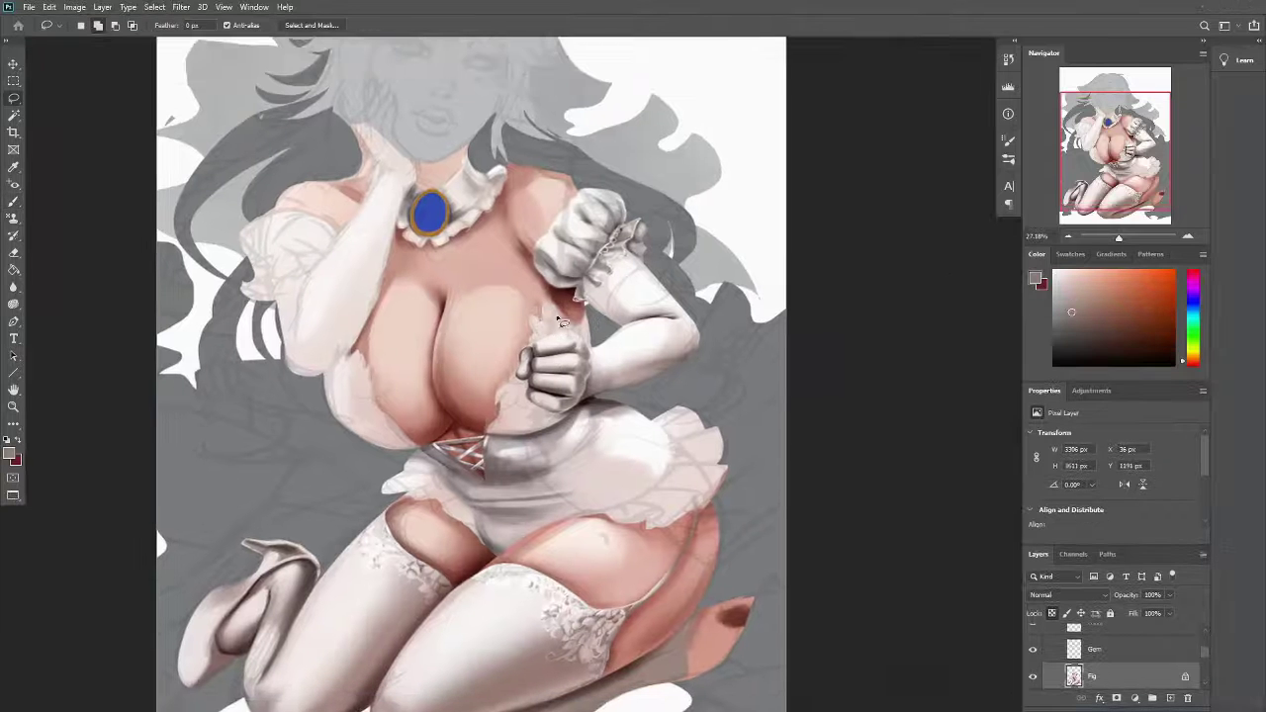
pyautogui.moveTo(531, 386); pyautogui.dragTo(490, 431)
pyautogui.press('b')
pyautogui.keyDown('alt'); pyautogui.click(621, 284); pyautogui.keyUp('alt')
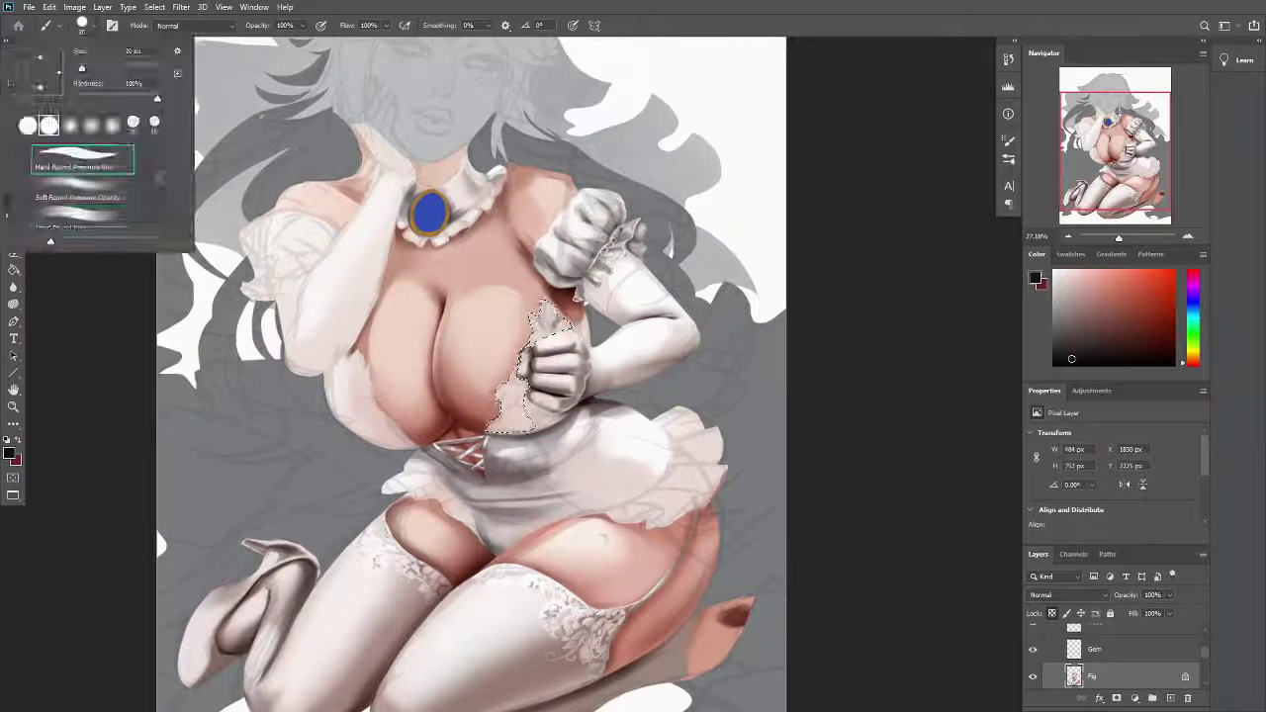
# Paint the lace pattern on the trim above the gloved hand with pink, grey and white tones
pyautogui.click(95, 25)
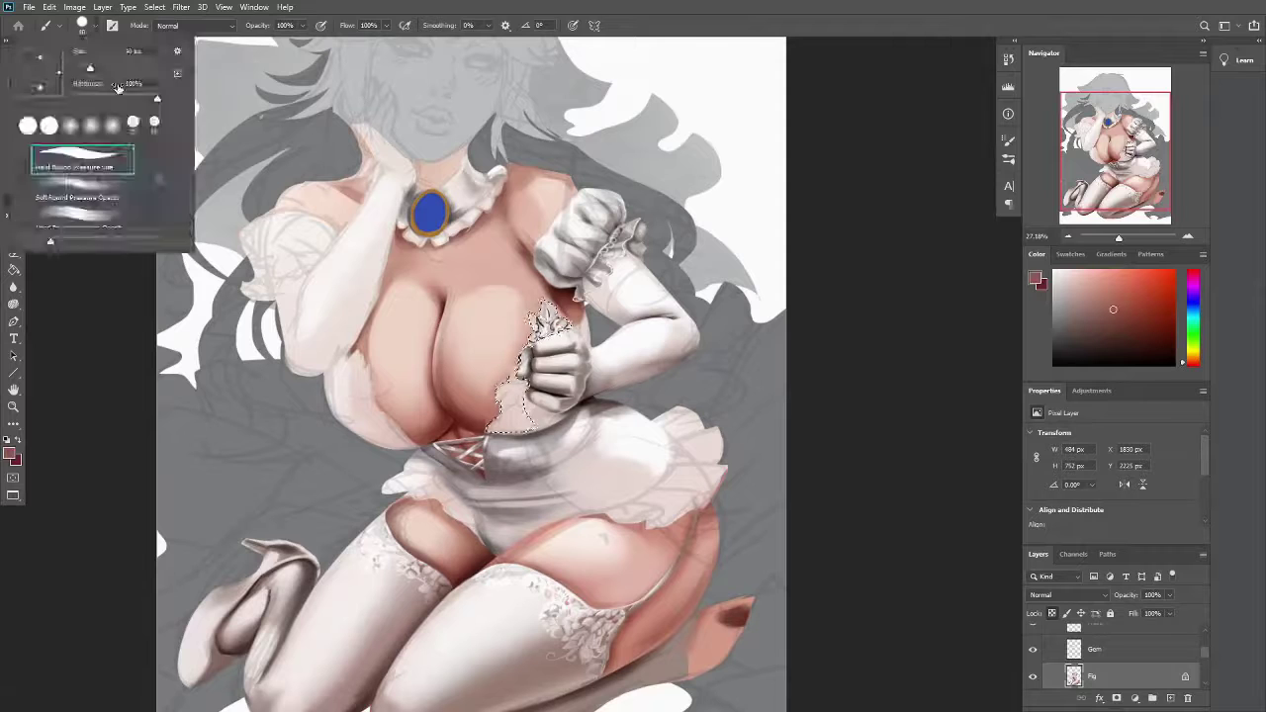
pyautogui.click(1081, 285)
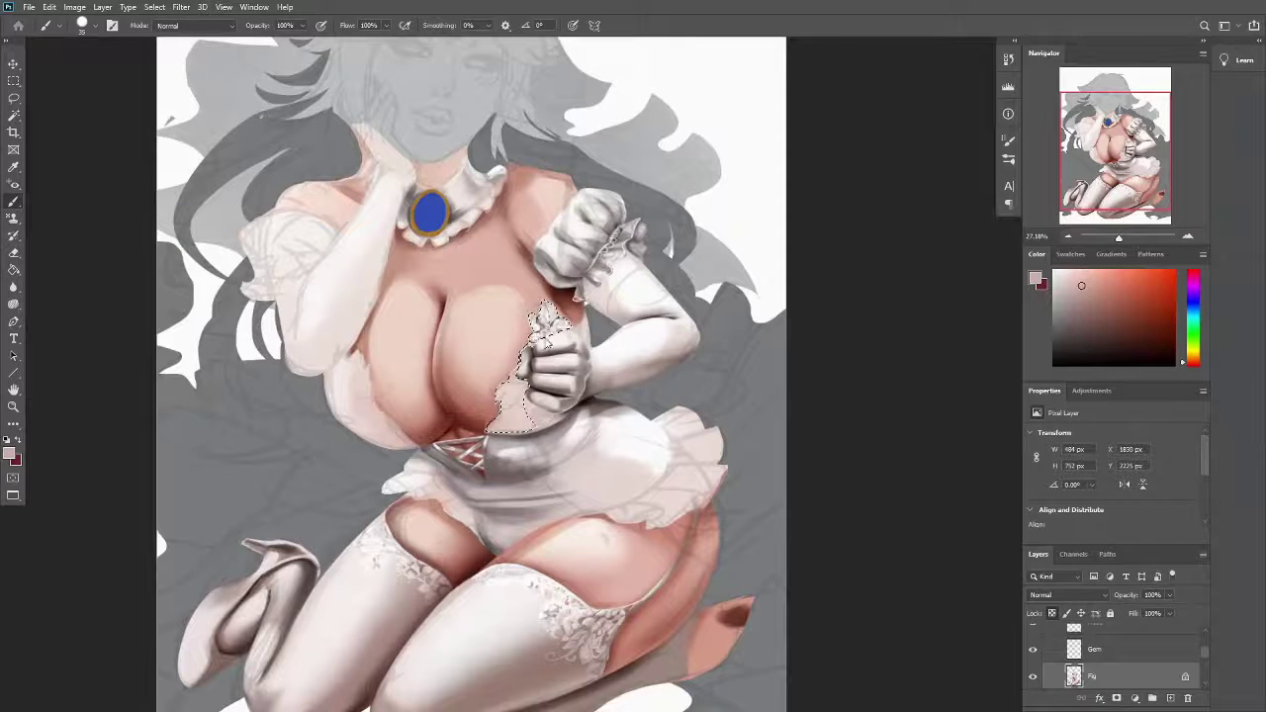
pyautogui.keyDown('alt'); pyautogui.click(169, 112); pyautogui.keyUp('alt')
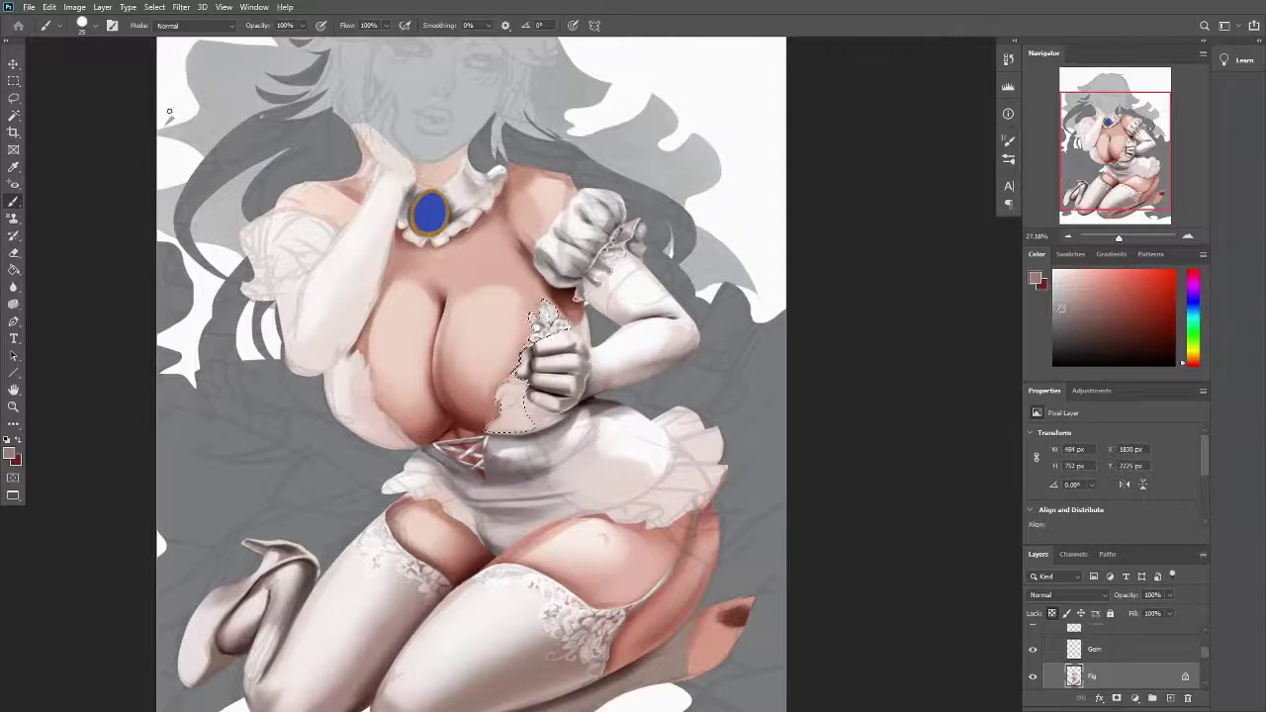
pyautogui.press('x')
pyautogui.keyDown('alt'); pyautogui.click(545, 349); pyautogui.keyUp('alt')
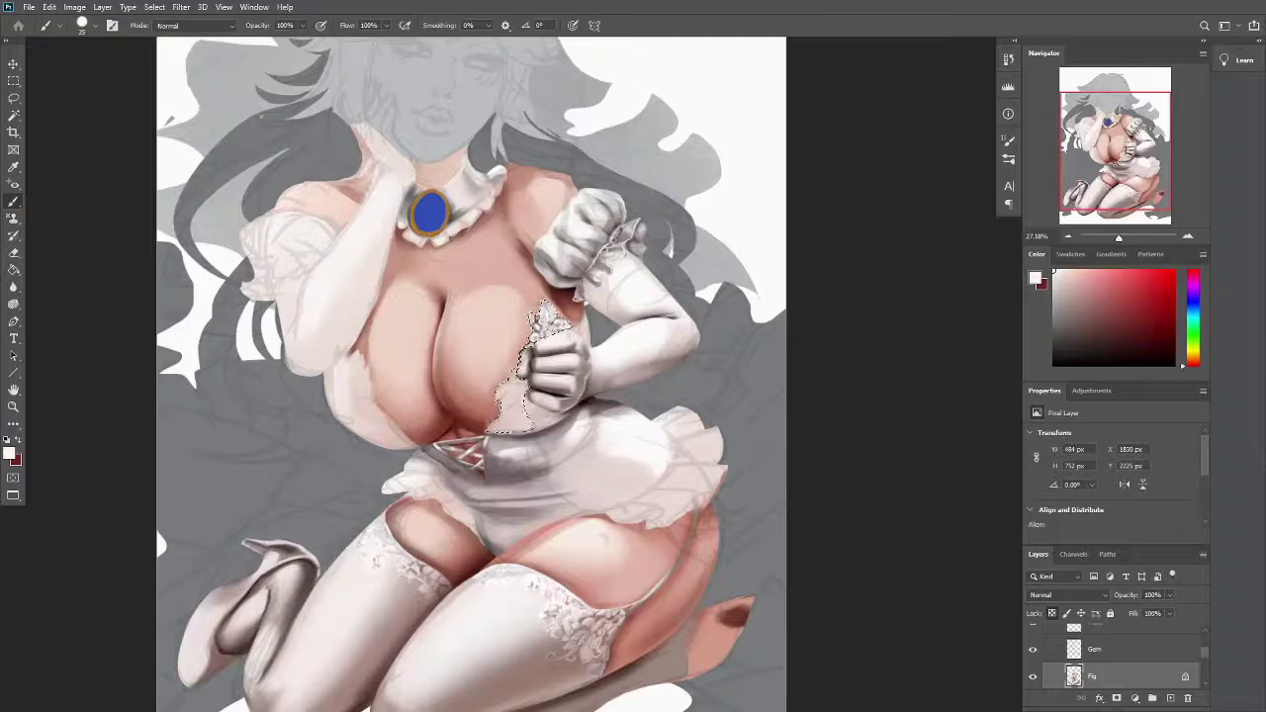
# Paint dark openings and white lace detail on the trim below the gloved hand
pyautogui.click(1106, 358)
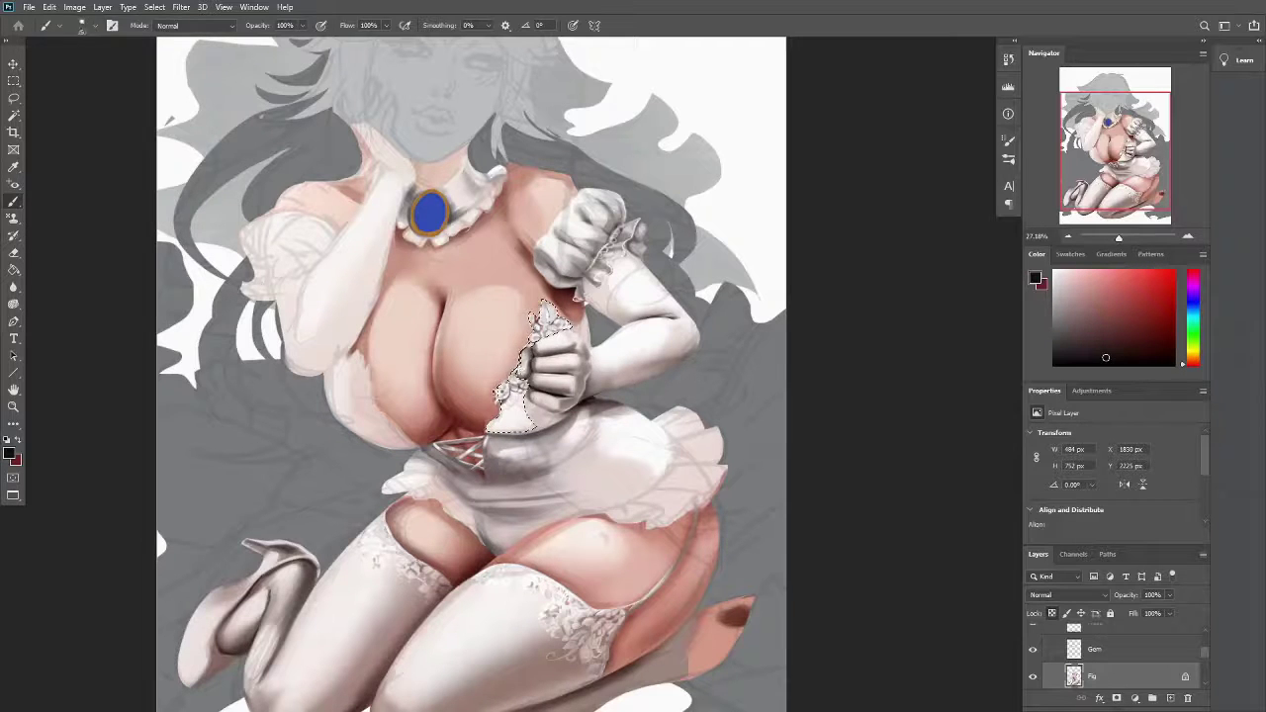
pyautogui.click(82, 24)
pyautogui.click(27, 47)
pyautogui.keyDown('alt'); pyautogui.click(533, 404); pyautogui.keyUp('alt')
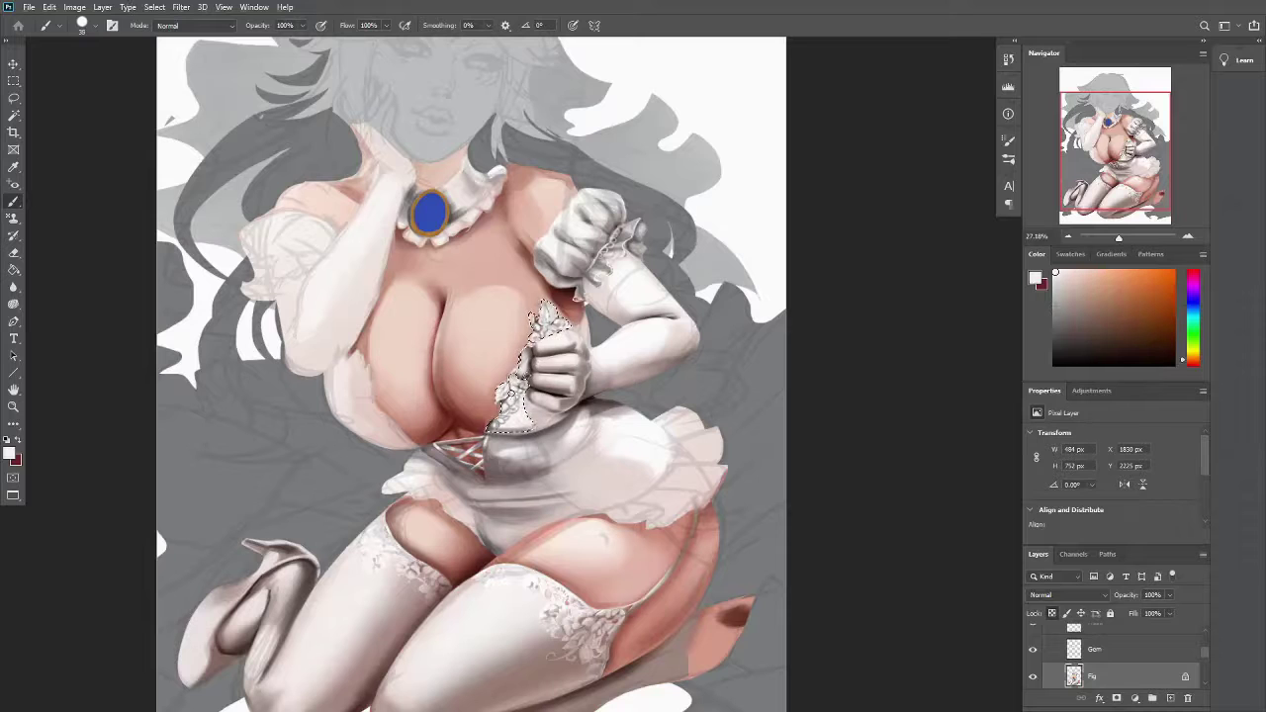
# Refine the lace trim beside the gloved hand with sampled white tones inside the selection
pyautogui.keyDown('alt'); pyautogui.click(533, 404); pyautogui.keyUp('alt')
pyautogui.keyDown('alt'); pyautogui.click(534, 403); pyautogui.keyUp('alt')
pyautogui.keyDown('alt'); pyautogui.click(533, 404); pyautogui.keyUp('alt')
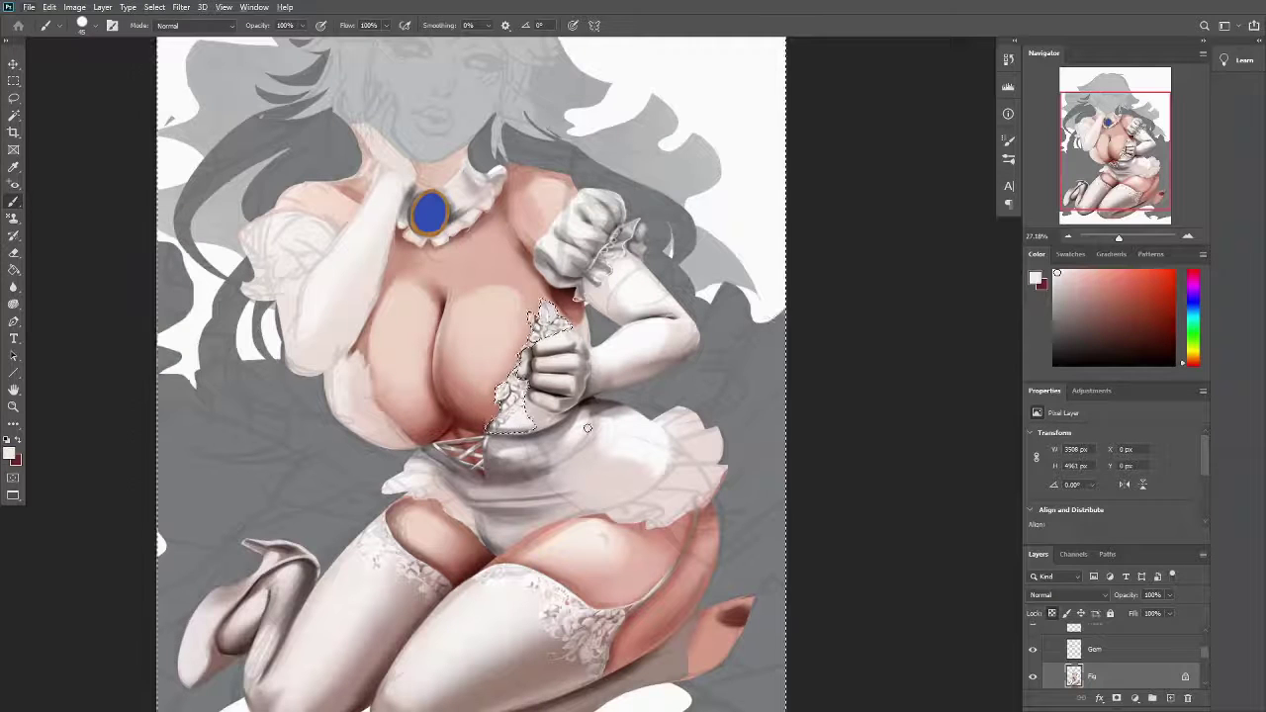
pyautogui.keyDown('alt'); pyautogui.click(533, 404); pyautogui.keyUp('alt')
pyautogui.hotkey('ctrl', 'a')
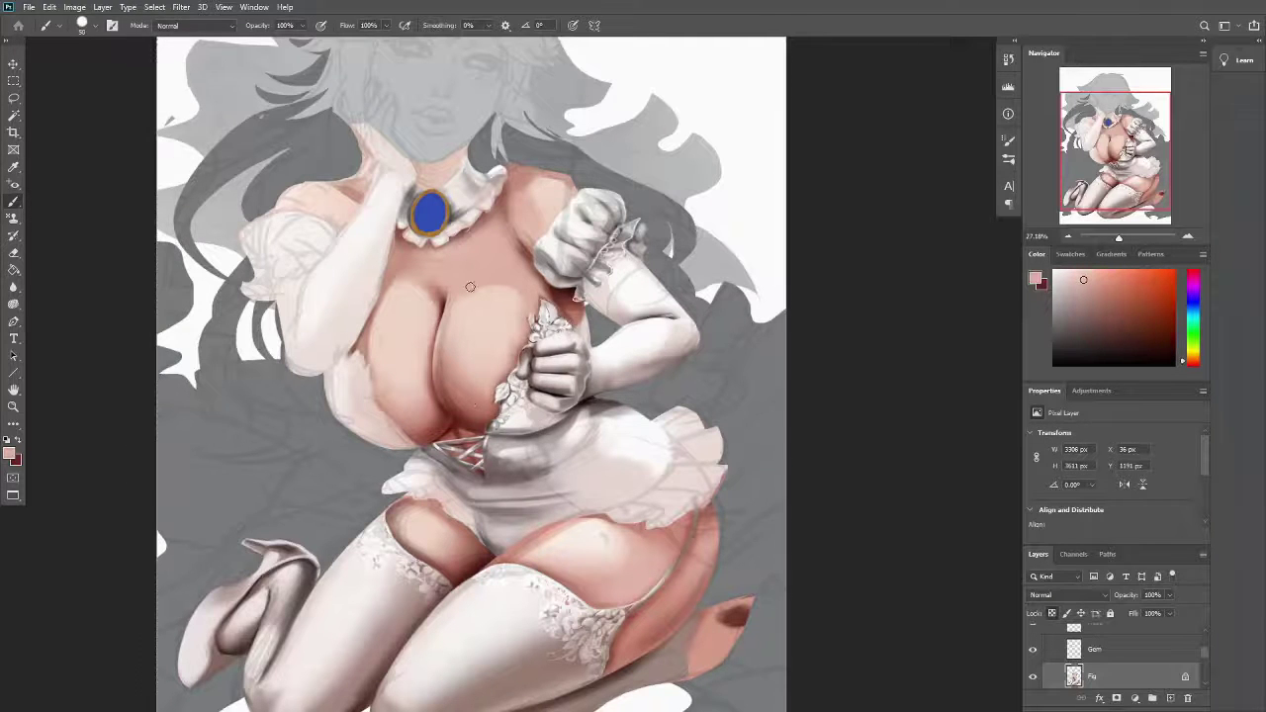
# Select the bodice edge below the gloved hand, blend its shading with the Mixer Brush, and set the brush colour to white
pyautogui.scroll(-1, 469, 287)
pyautogui.hotkey('shift', 'b')
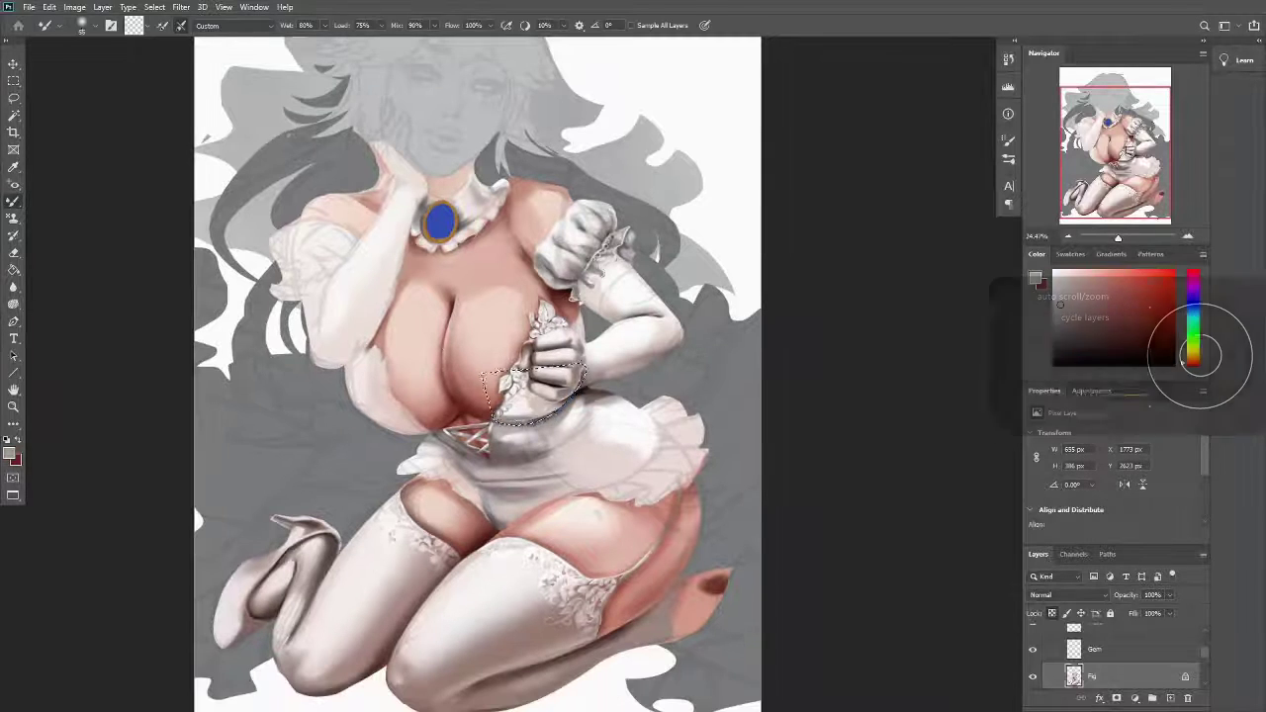
pyautogui.hotkey('shift', 'b')
pyautogui.hotkey('ctrl', 'd')
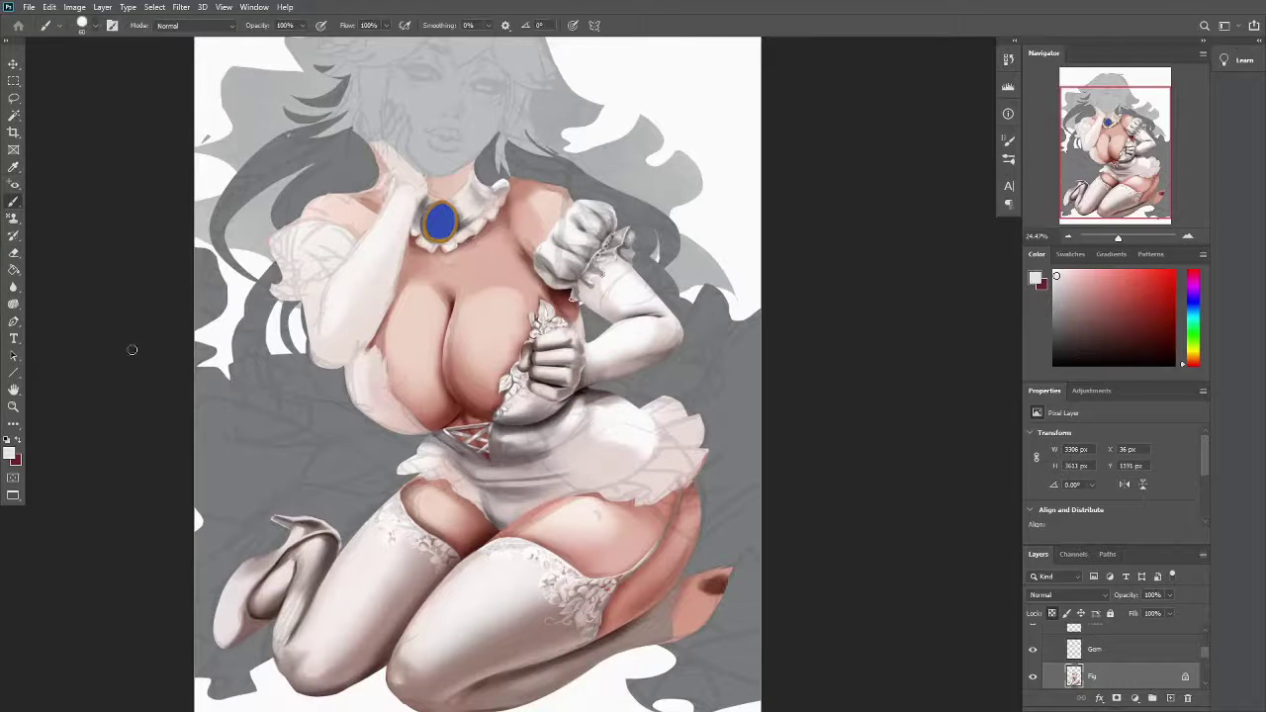
pyautogui.click(95, 25)
pyautogui.click(1054, 271)
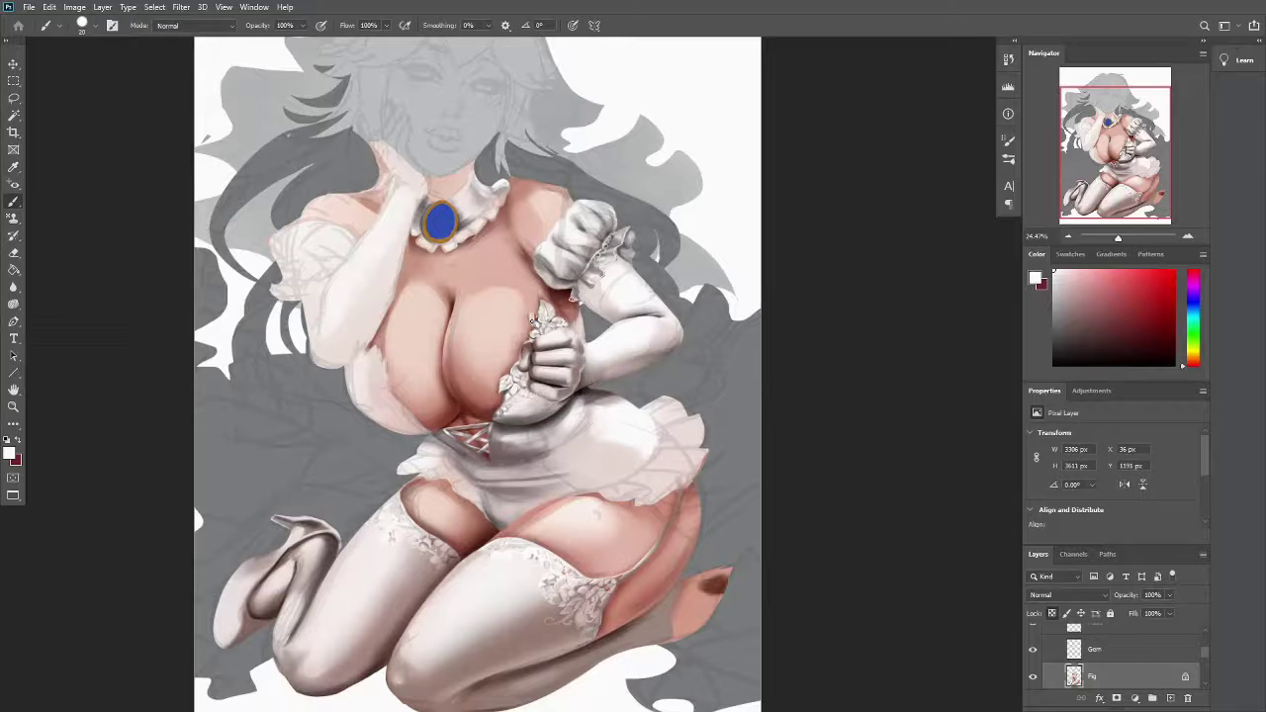
# Select the bodice area under the gloved hand and shade it with dark grey in Multiply mode, returning to Normal mode
pyautogui.click(1073, 326)
pyautogui.hotkey('shift', 'alt', 'm')
pyautogui.click(95, 25)
pyautogui.press('Escape')
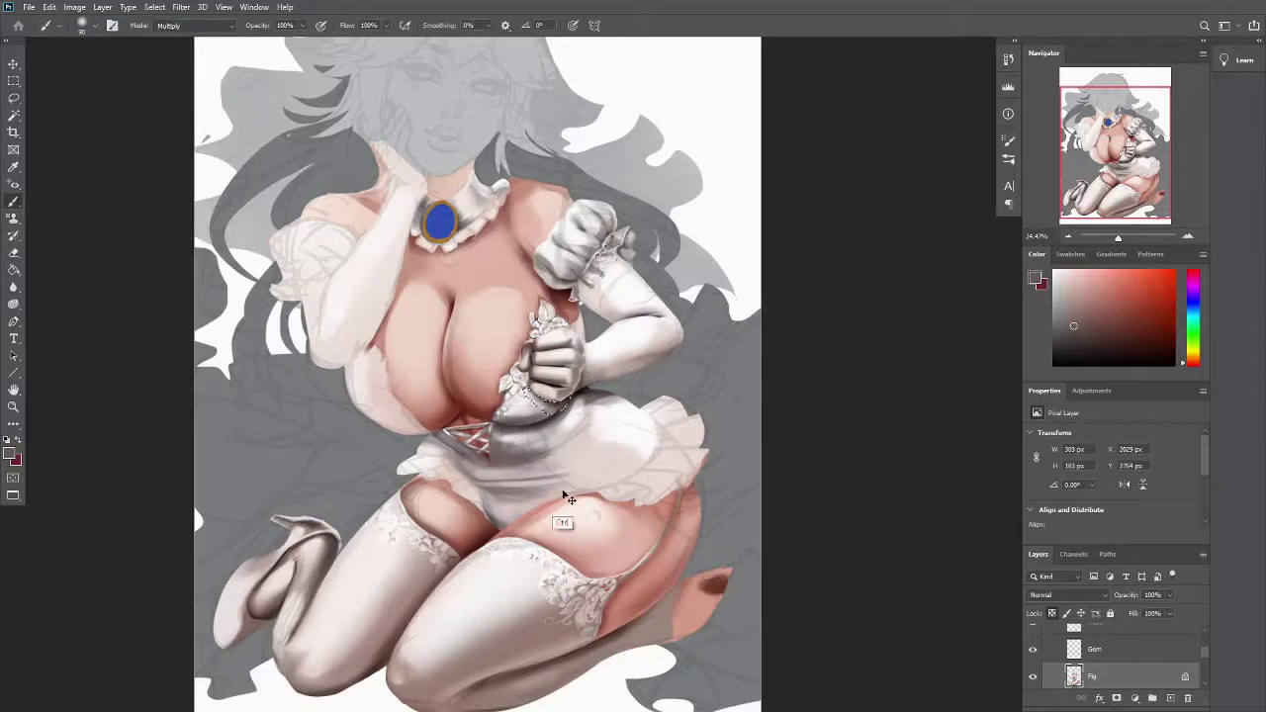
pyautogui.hotkey('shift', 'alt', 'n')
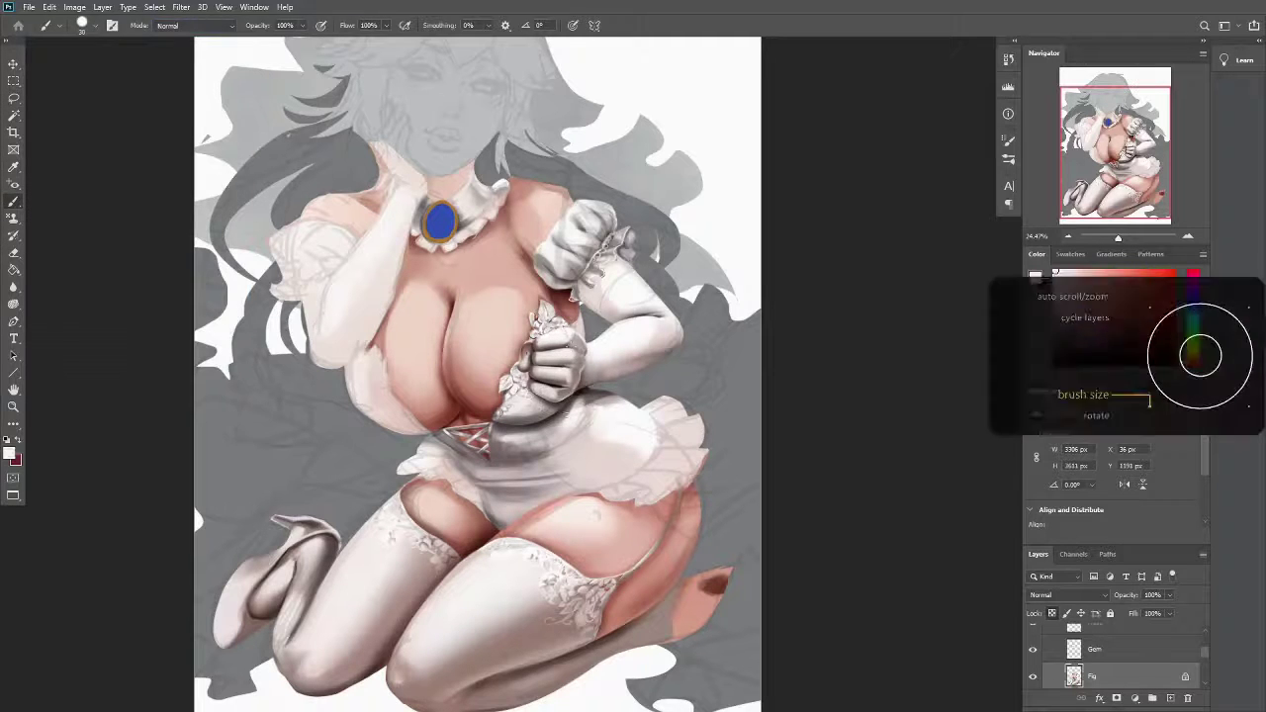
pyautogui.moveTo(192, 504); pyautogui.dragTo(177, 530)
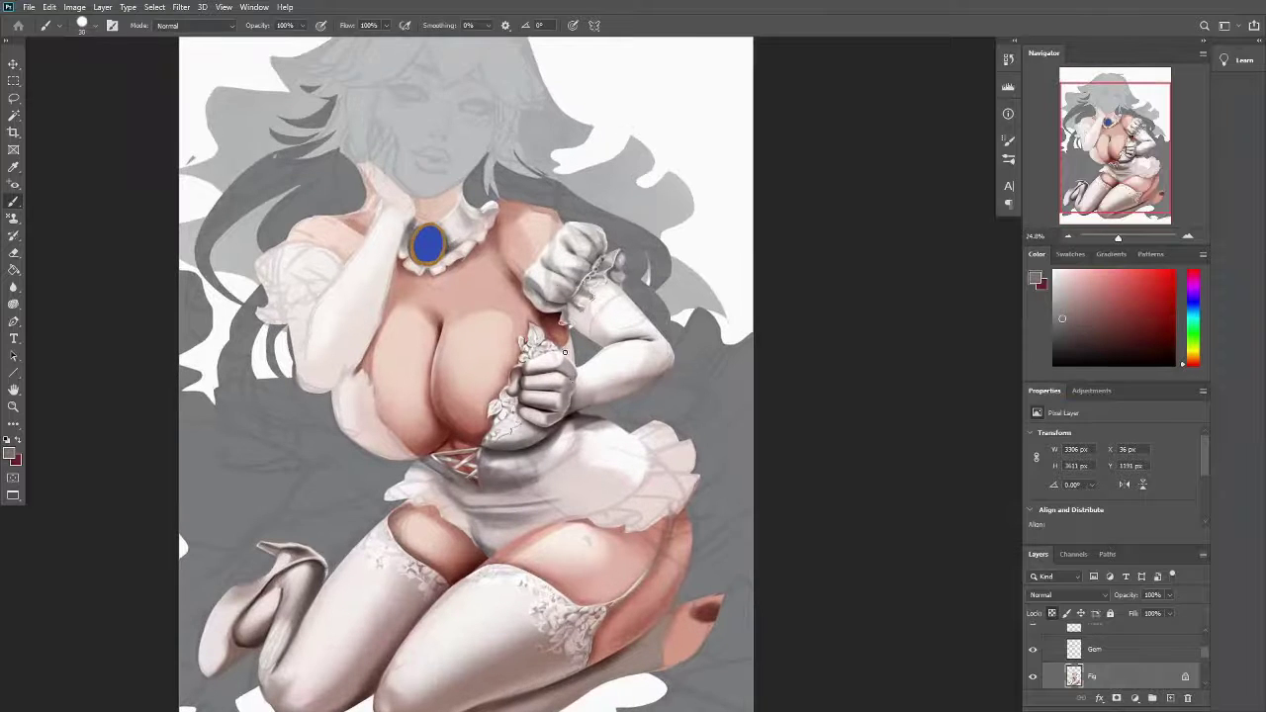
# Draw finer grey and white lace lines on the trim below the gloved hand with sampled tones
pyautogui.scroll(3, 511, 422)
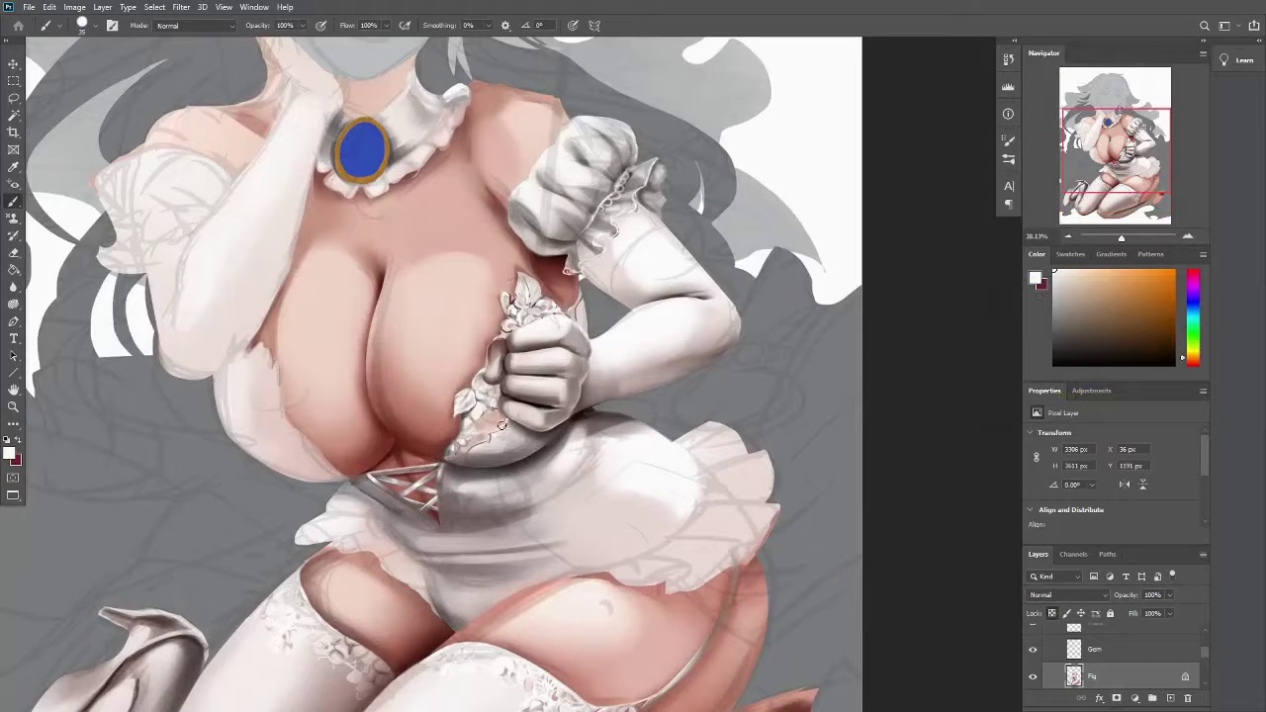
pyautogui.keyDown('alt'); pyautogui.click(482, 440); pyautogui.keyUp('alt')
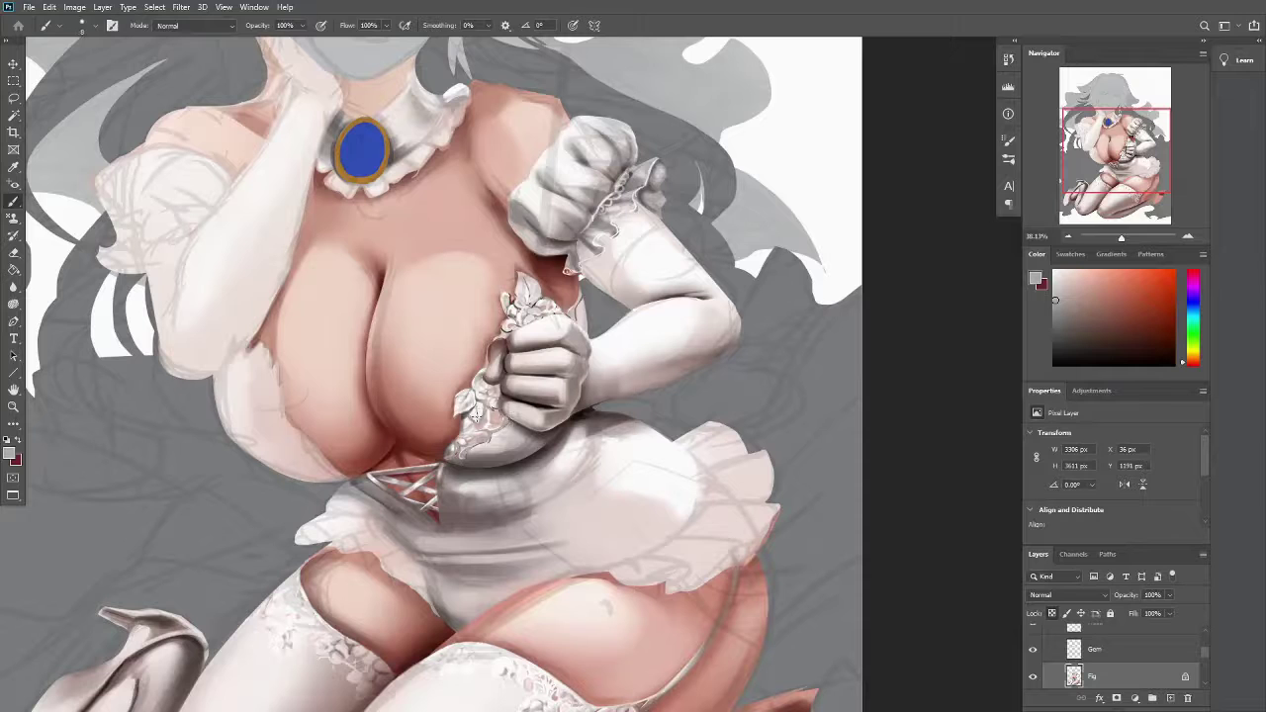
pyautogui.keyDown('alt'); pyautogui.click(456, 436); pyautogui.keyUp('alt')
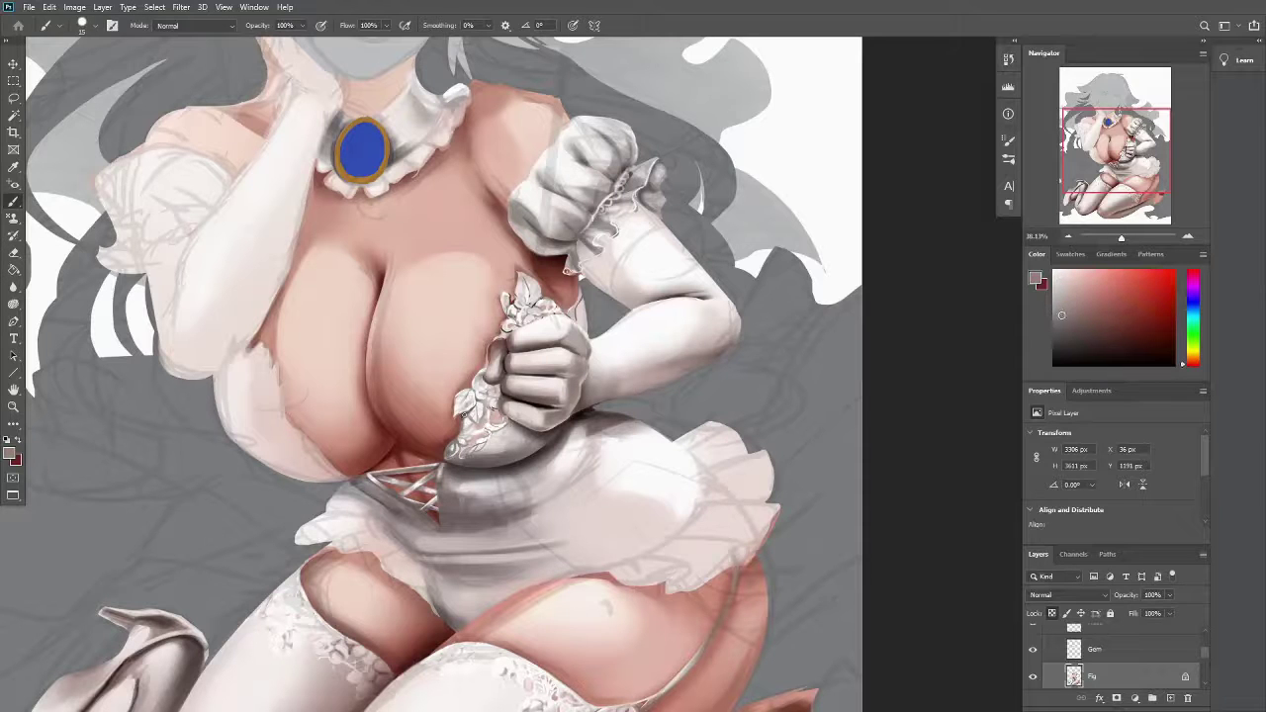
pyautogui.scroll(-1, 472, 430)
pyautogui.click(1133, 328)
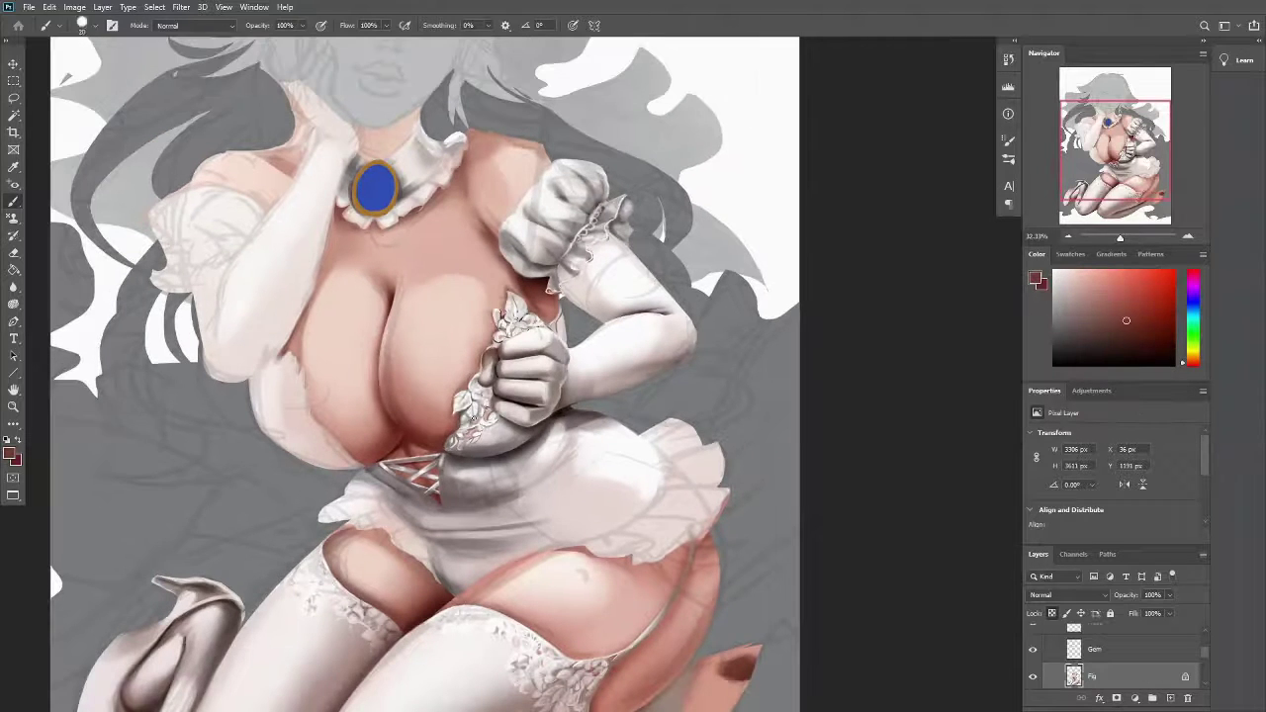
pyautogui.scroll(-2, 426, 376)
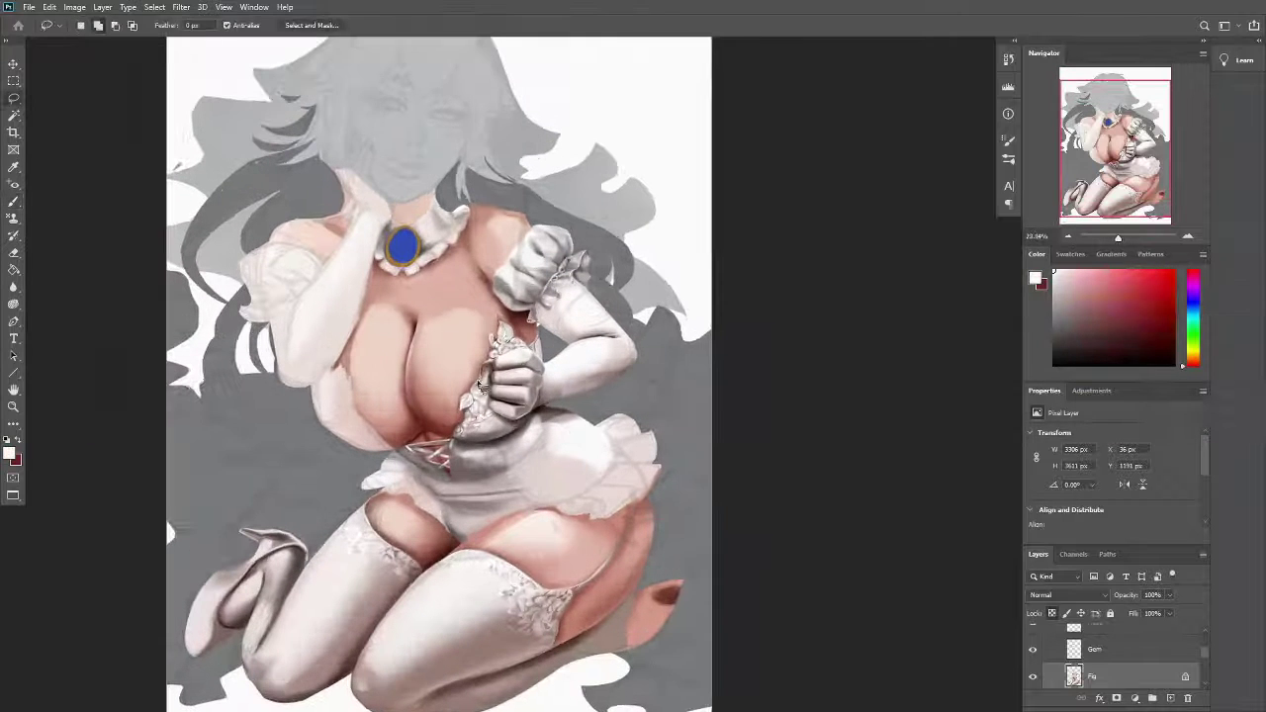
# Duplicate the lace trim beside the gloved hand, place the copy along the bodice's opposite edge, and merge it down
pyautogui.click(13, 167)
pyautogui.click(14, 97)
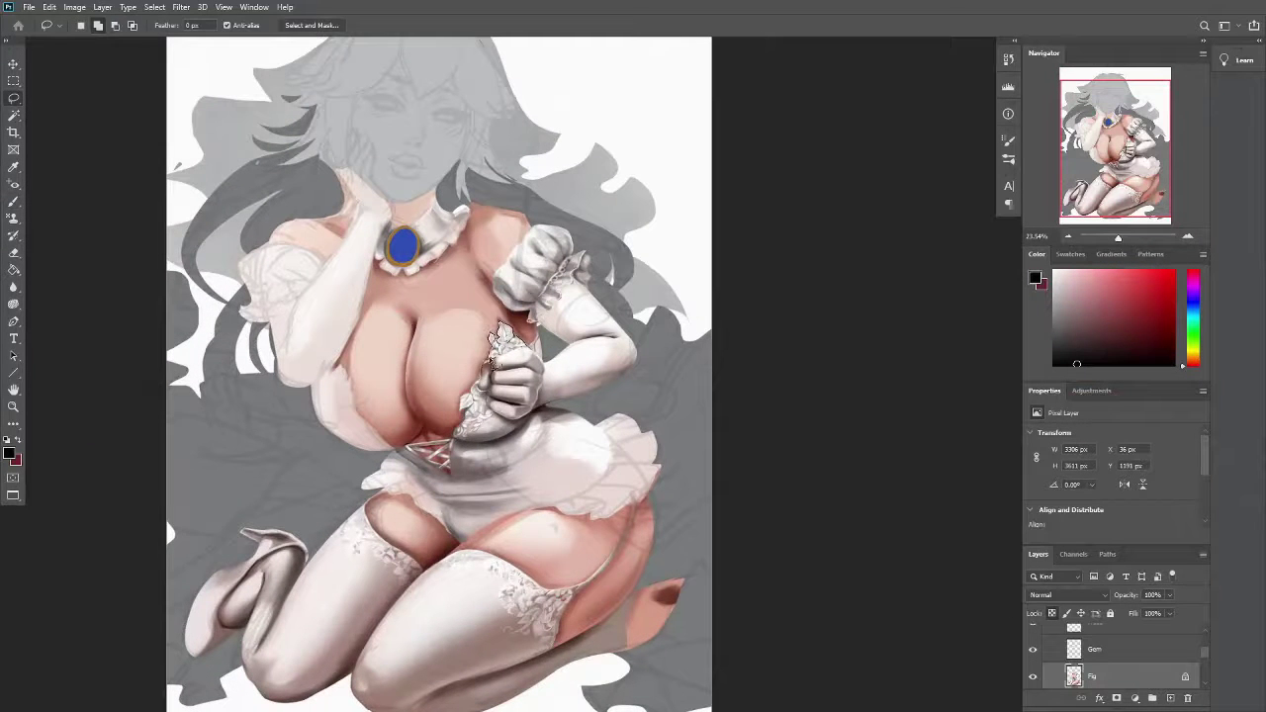
pyautogui.hotkey('ctrl', 'j')
pyautogui.moveTo(500, 381); pyautogui.dragTo(356, 397)
pyautogui.press('b')
pyautogui.hotkey('ctrl', 'e')
pyautogui.keyDown('alt'); pyautogui.click(343, 404); pyautogui.keyUp('alt')
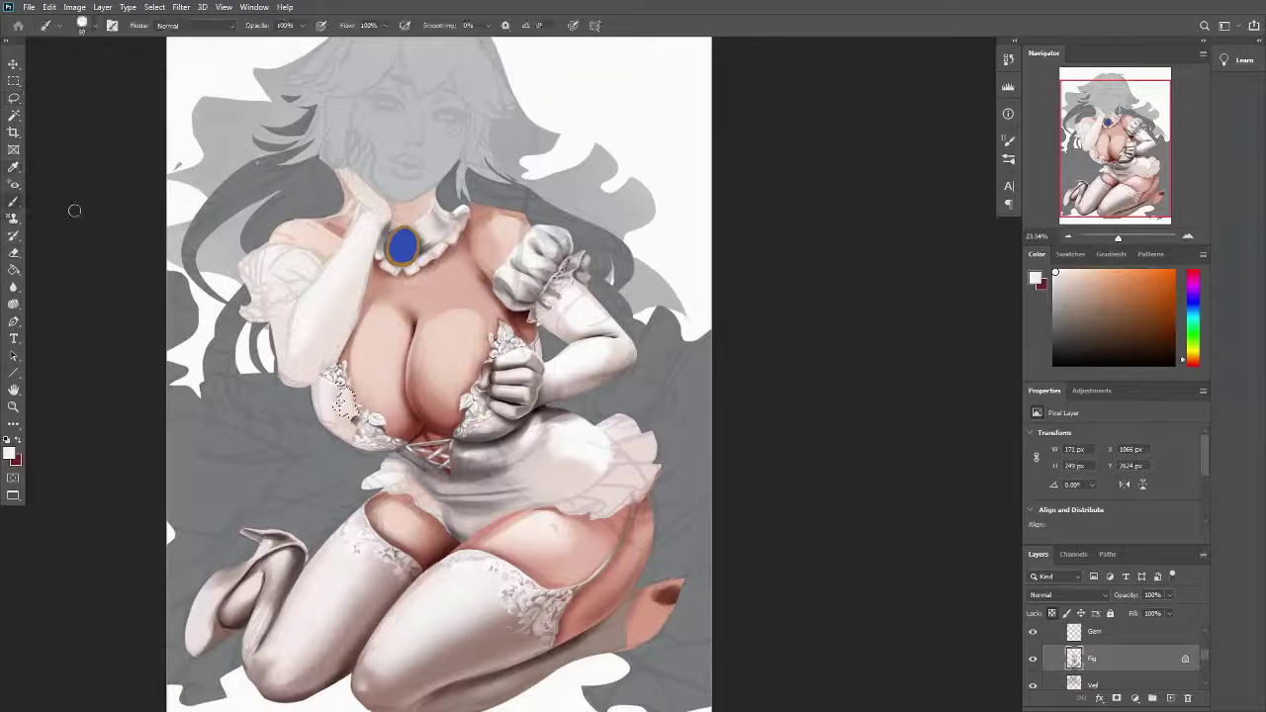
# Paint grey and white lace detail onto the copied trim so that it fits the bodice under the raised arm
pyautogui.keyDown('alt'); pyautogui.click(346, 396); pyautogui.keyUp('alt')
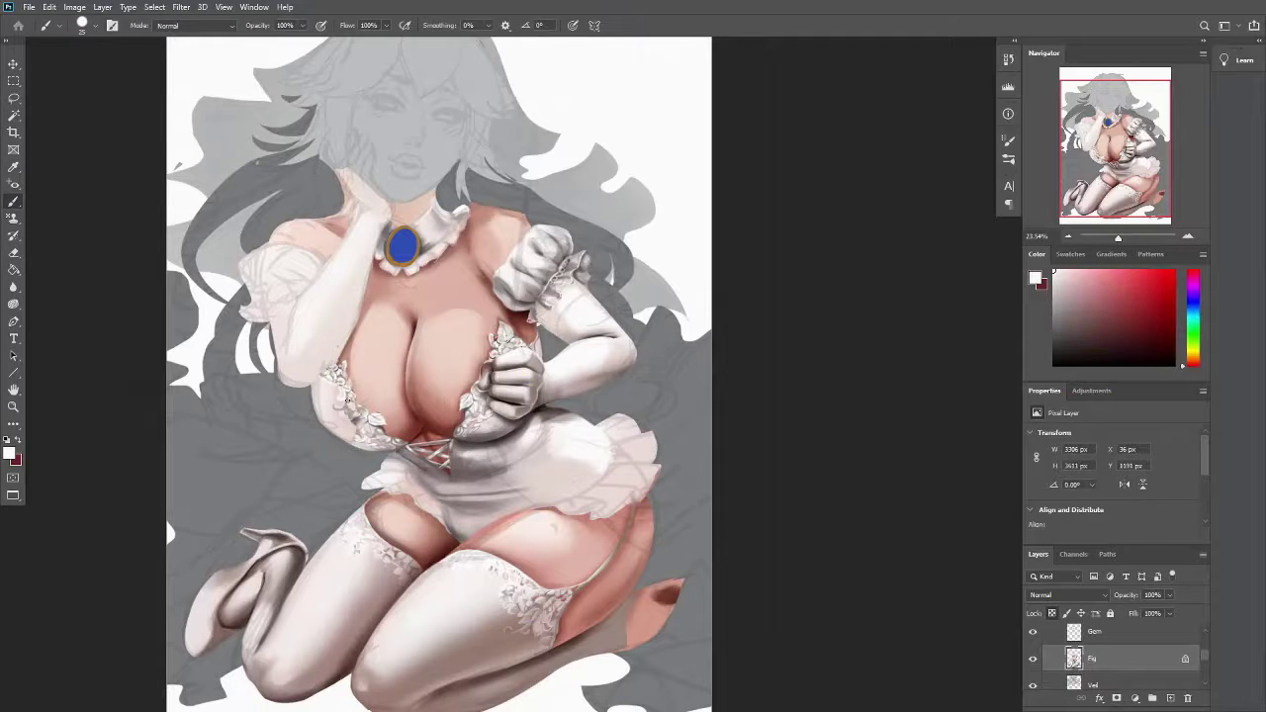
pyautogui.scroll(2, 358, 425)
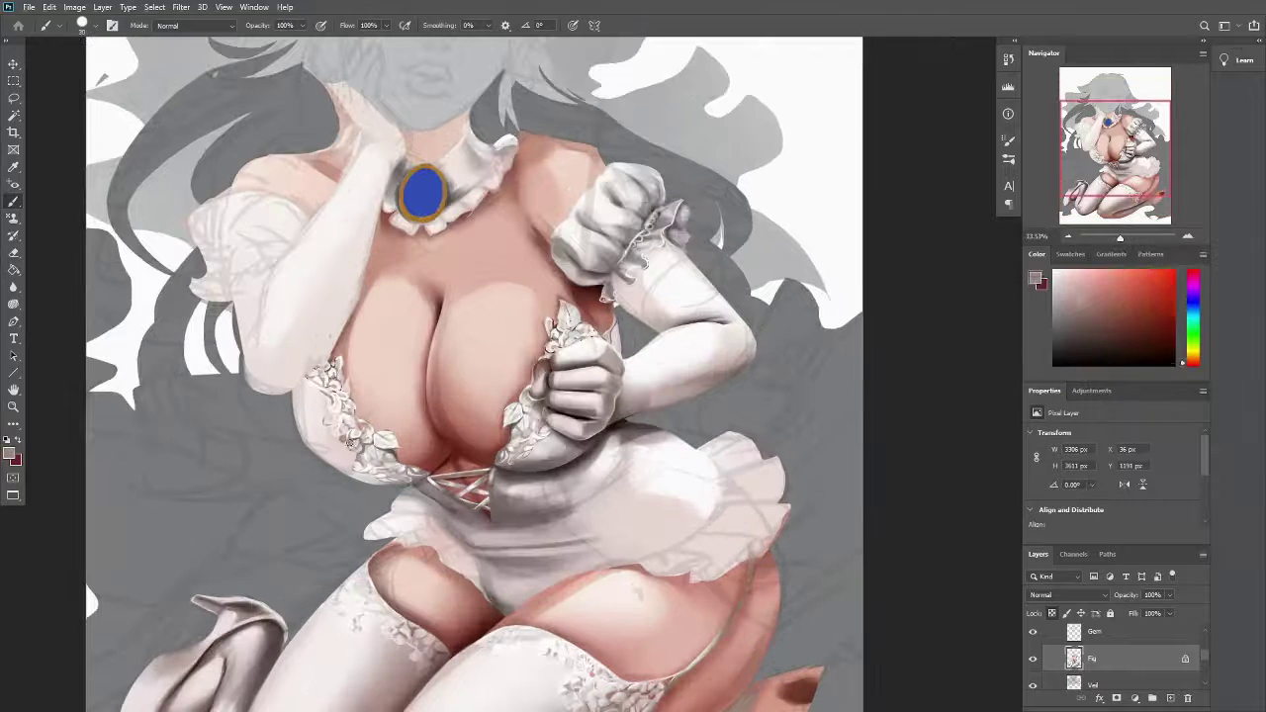
pyautogui.keyDown('alt'); pyautogui.click(353, 438); pyautogui.keyUp('alt')
pyautogui.keyDown('alt'); pyautogui.click(327, 407); pyautogui.keyUp('alt')
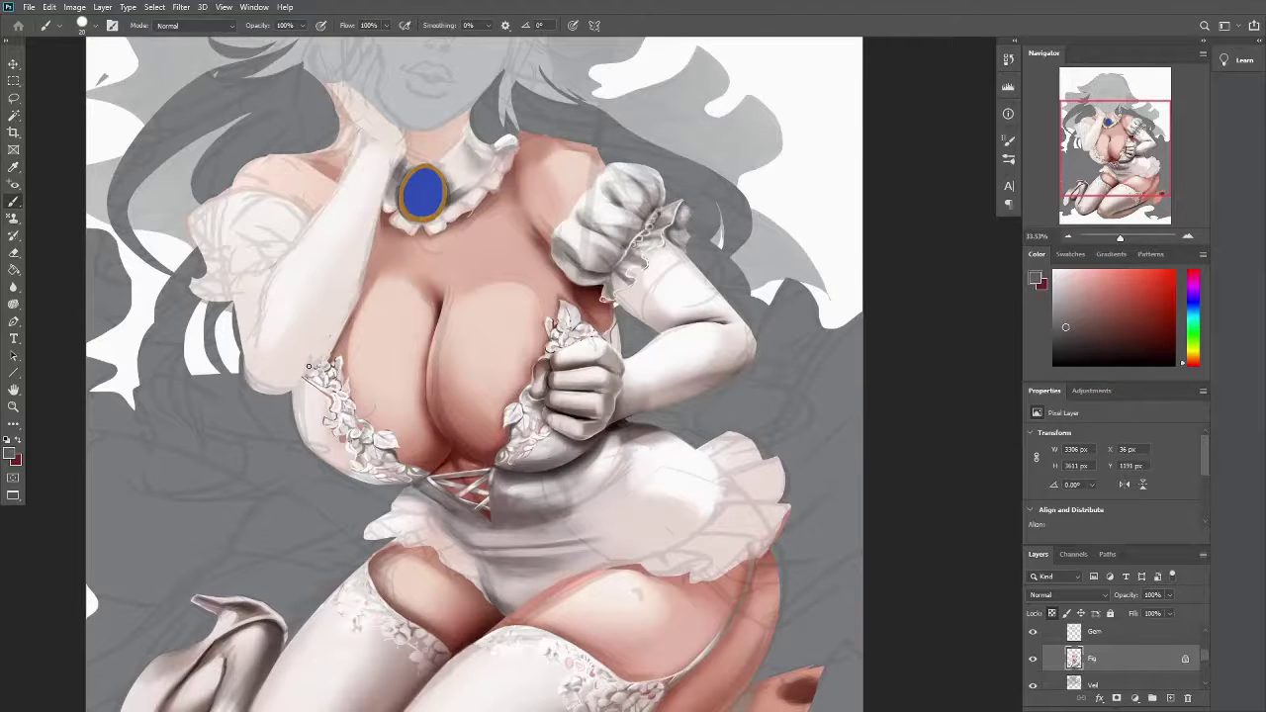
pyautogui.keyDown('alt'); pyautogui.click(331, 394); pyautogui.keyUp('alt')
pyautogui.scroll(-1, 300, 384)
pyautogui.keyDown('alt'); pyautogui.click(324, 428); pyautogui.keyUp('alt')
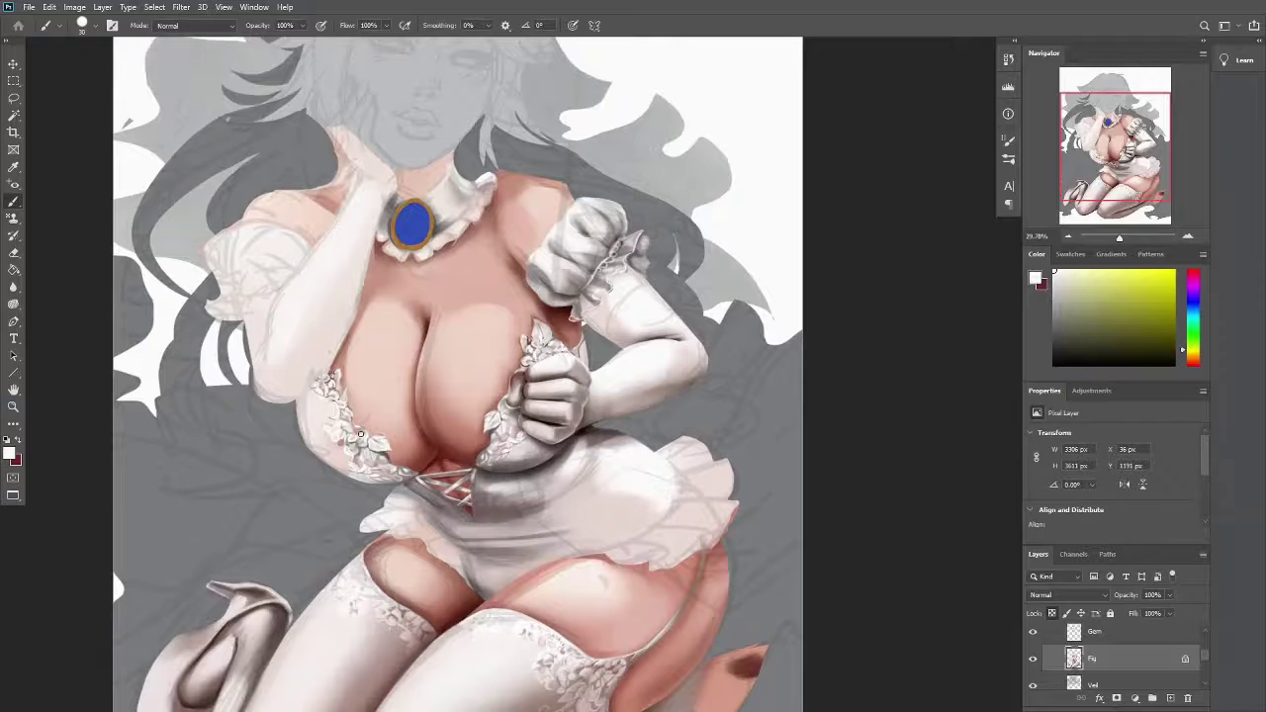
# Select the area between the raised forearm and the bodice and shade the forearm's cast shadow with sampled skin tones
pyautogui.press('p')
pyautogui.hotkey('ctrl', 'Return')
pyautogui.press('b')
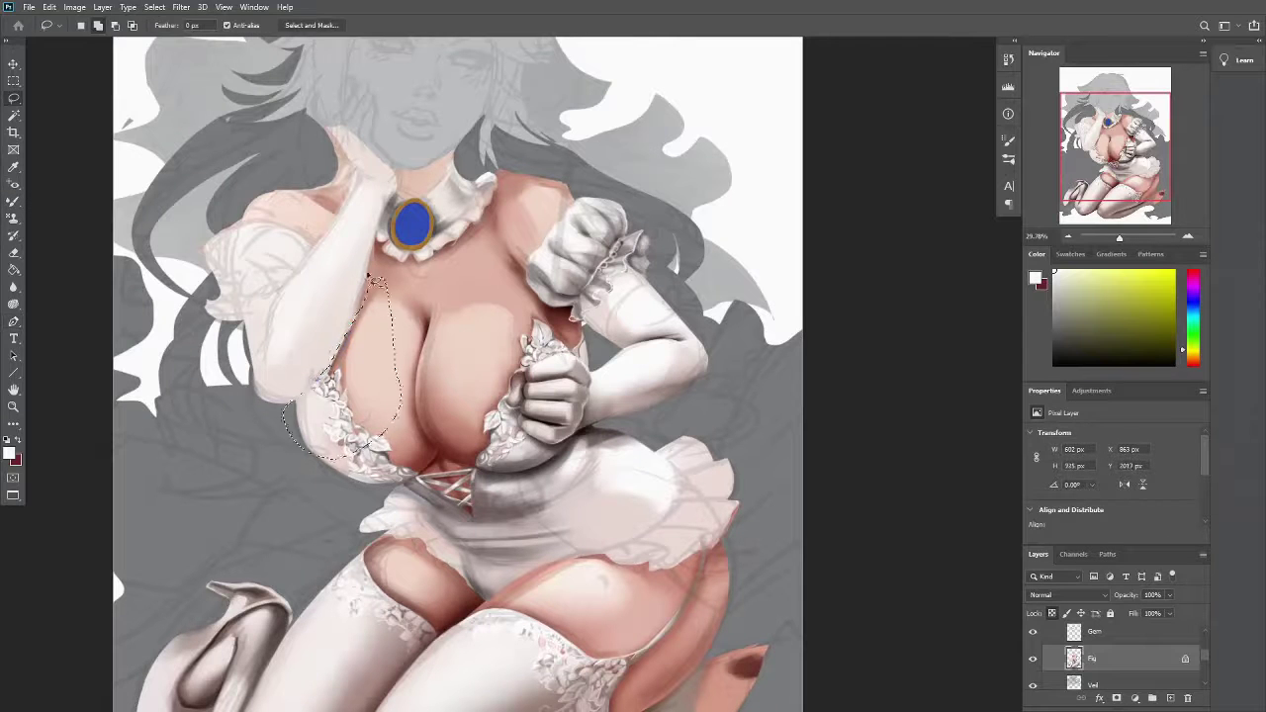
pyautogui.keyDown('alt'); pyautogui.click(359, 299); pyautogui.keyUp('alt')
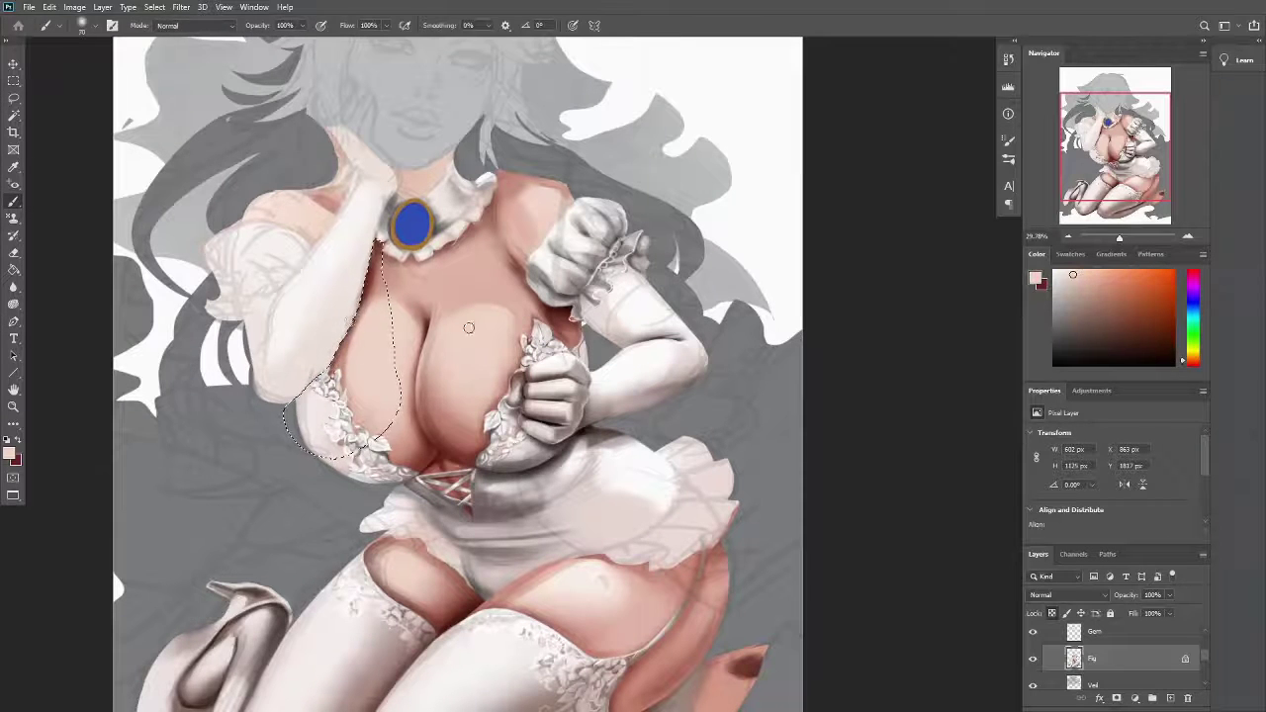
# Add grey and white detail to the bodice lace below the raised arm and clean its outer edge with the Eraser
pyautogui.scroll(-2, 249, 227)
pyautogui.keyDown('alt'); pyautogui.click(310, 380); pyautogui.keyUp('alt')
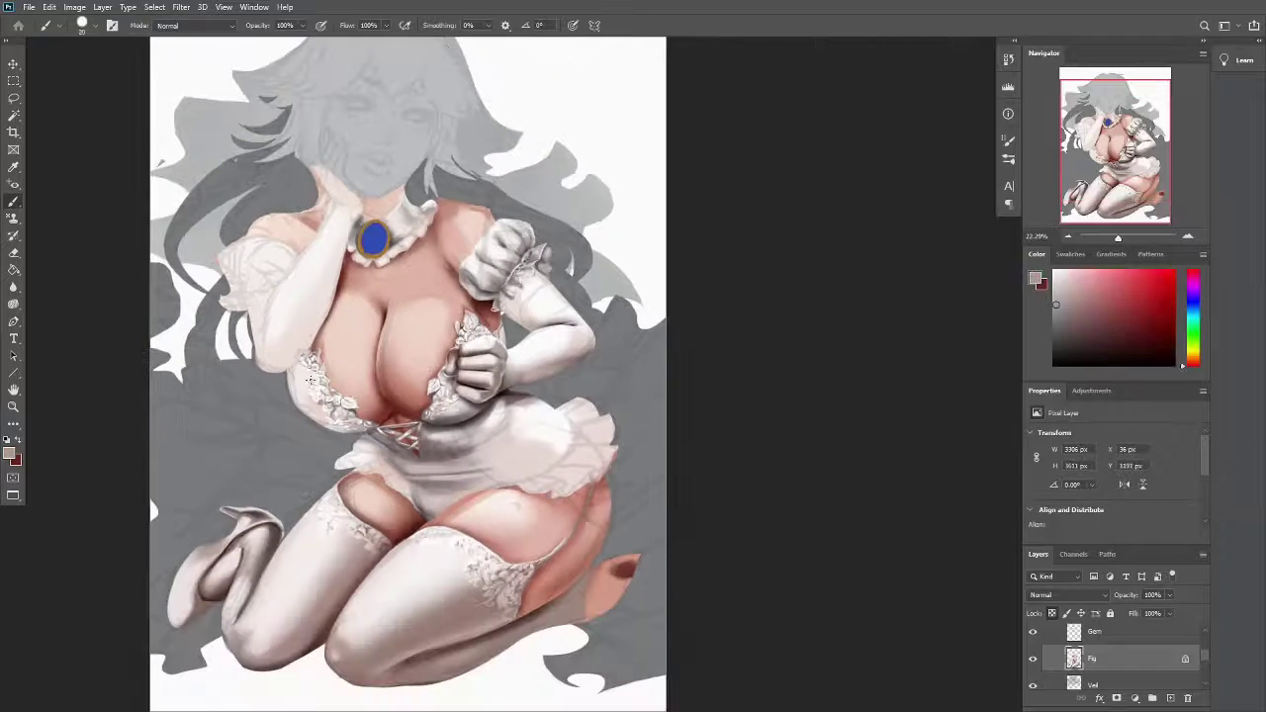
pyautogui.keyDown('alt'); pyautogui.click(454, 412); pyautogui.keyUp('alt')
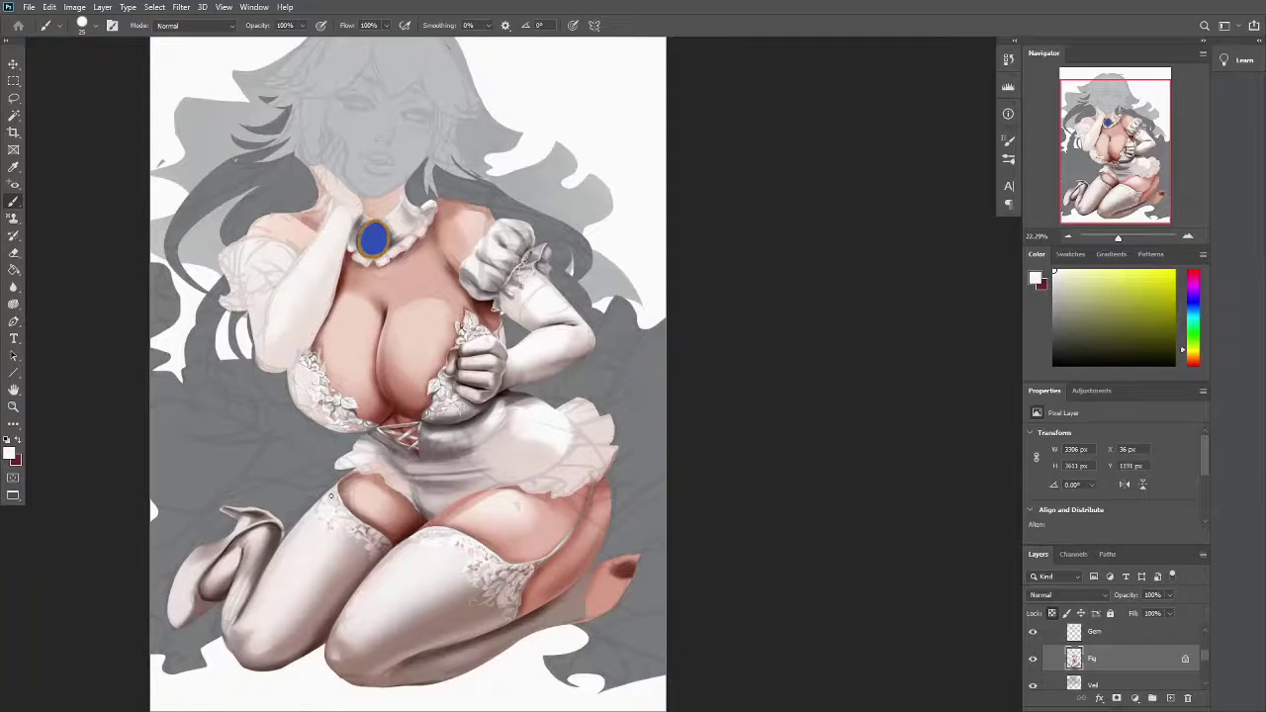
pyautogui.press('l')
pyautogui.hotkey('ctrl', 'd')
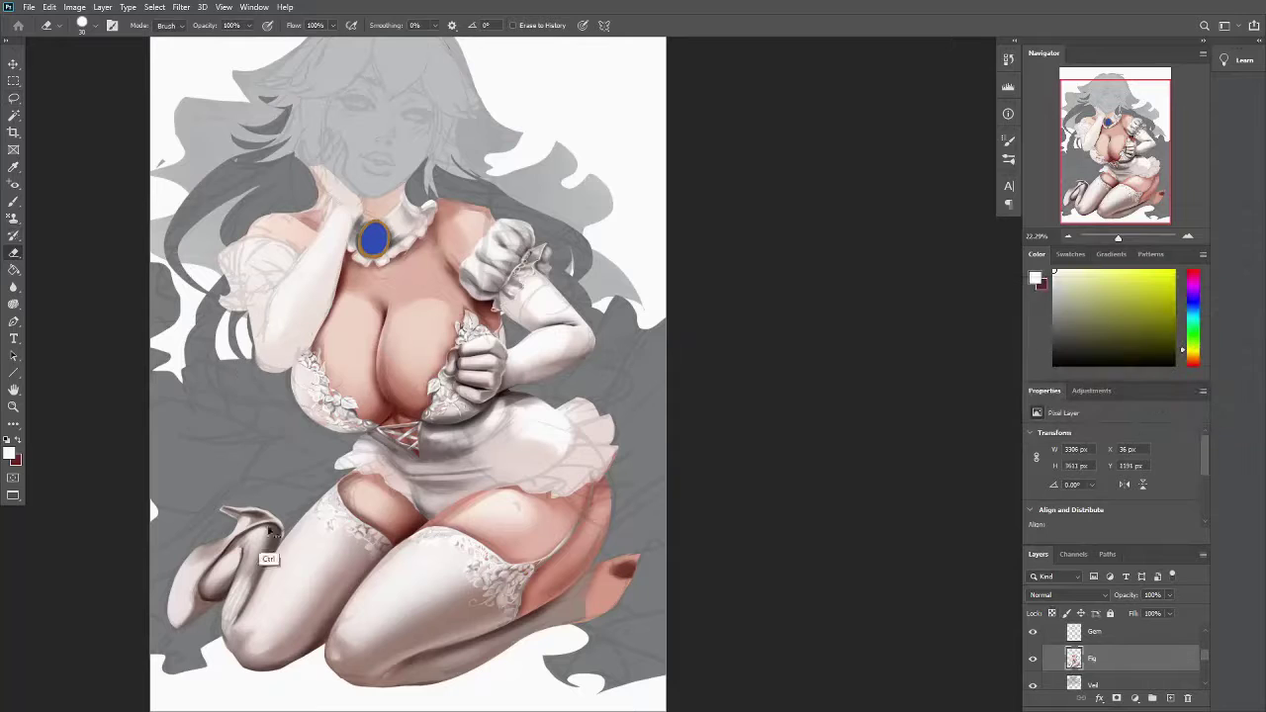
# Paint pale highlights on the chest in Normal mode and blend them into the skin with the Mixer Brush
pyautogui.press('b')
pyautogui.keyDown('alt'); pyautogui.click(302, 490); pyautogui.keyUp('alt')
pyautogui.hotkey('shift', 'alt', 'n')
pyautogui.keyDown('alt'); pyautogui.click(343, 322); pyautogui.keyUp('alt')
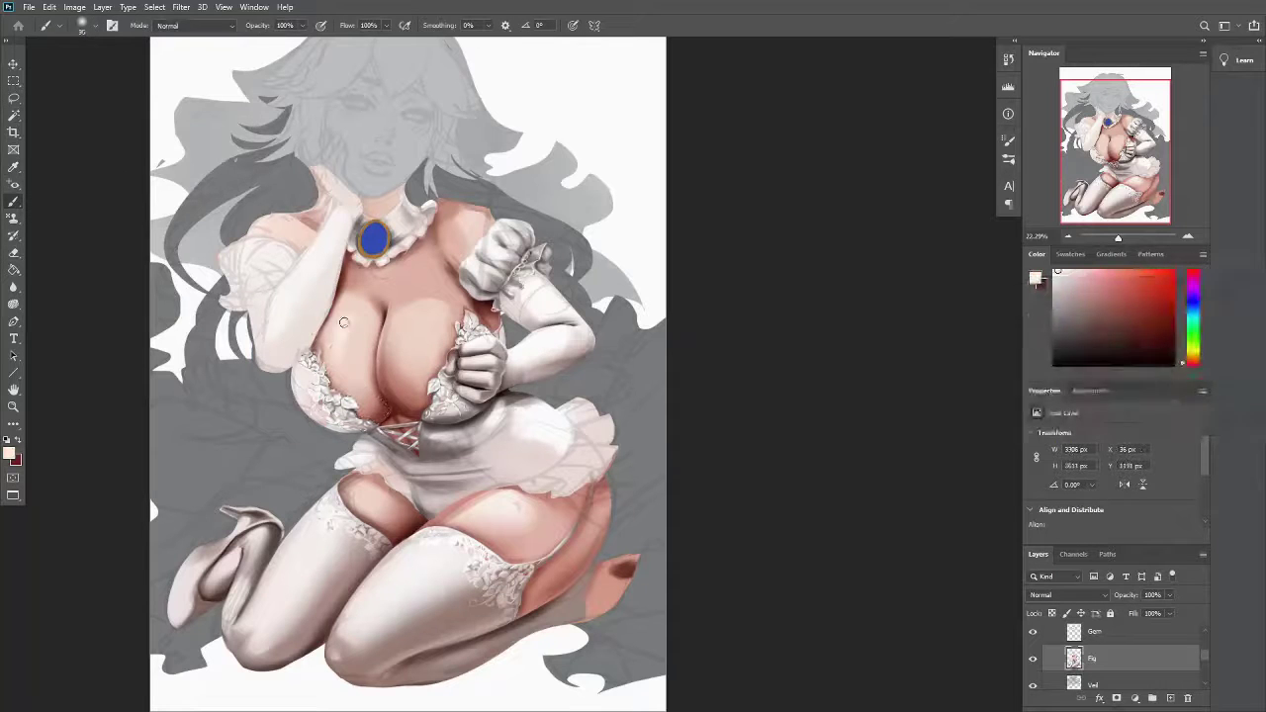
pyautogui.hotkey('shift', 'b')
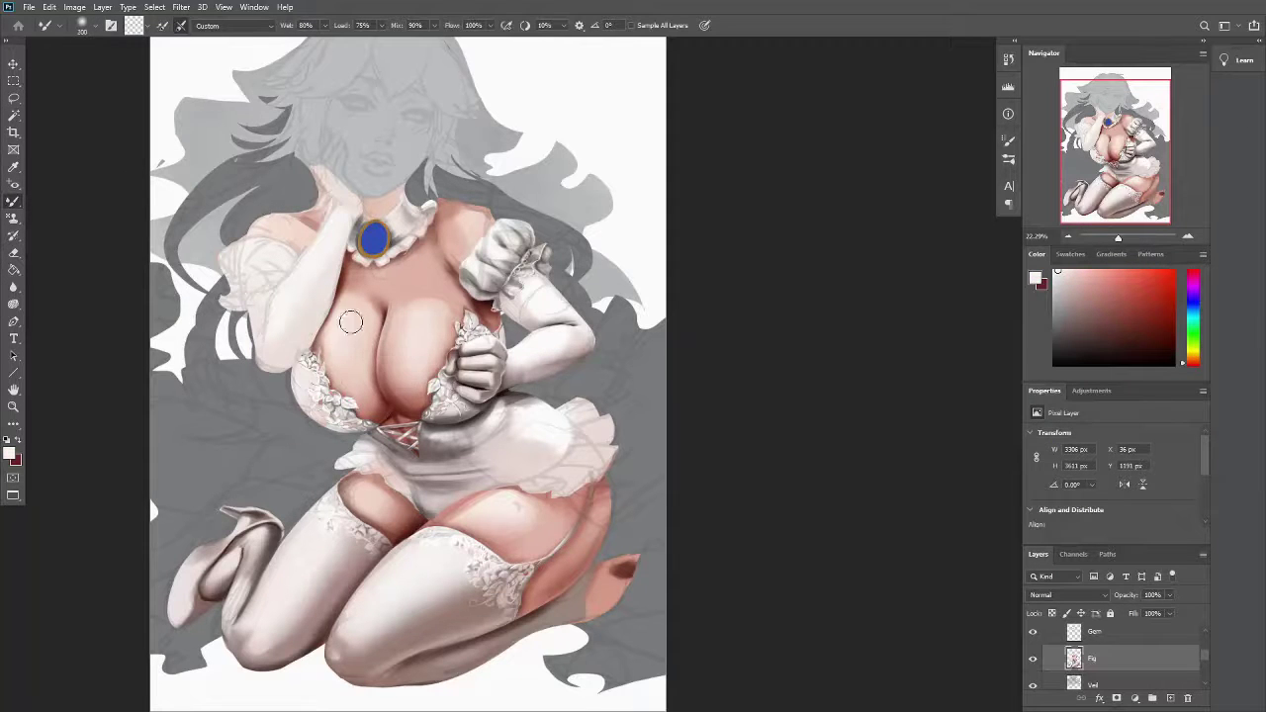
pyautogui.hotkey('shift', 'b')
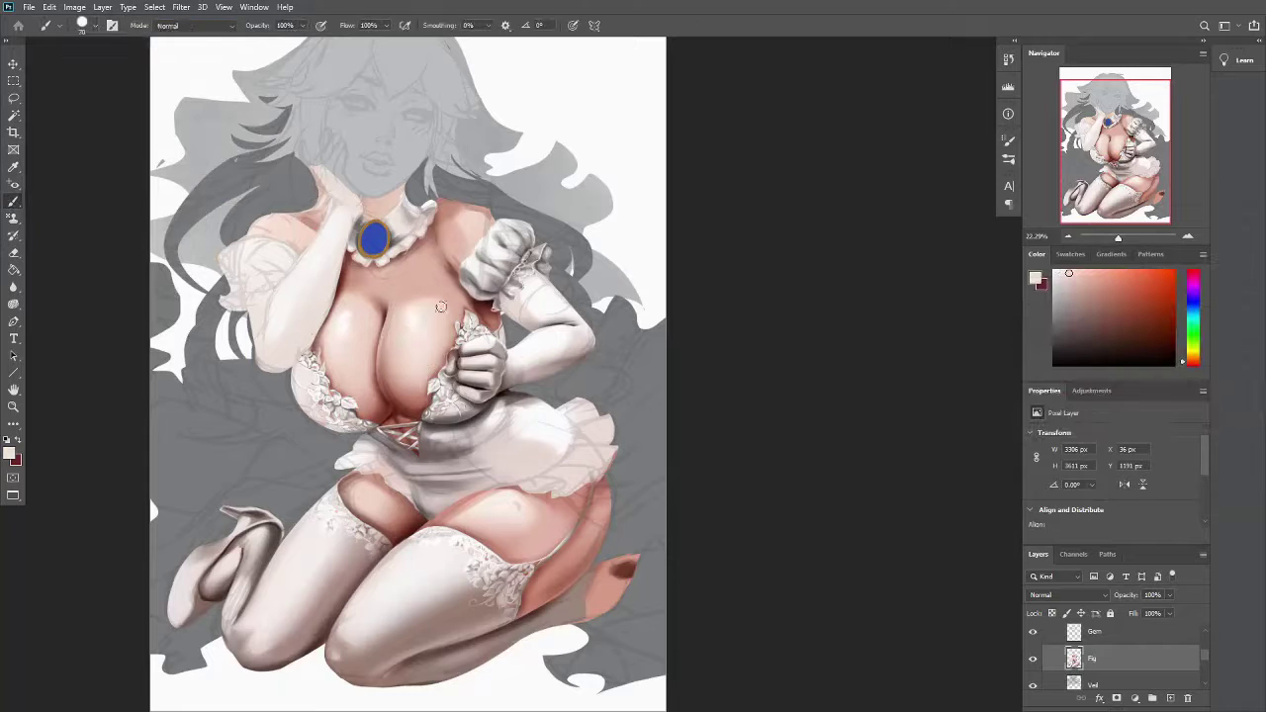
# Shade the upper chest beside the puffed sleeve with sampled skin tones and blend with the Mixer Brush
pyautogui.keyDown('alt'); pyautogui.click(445, 281); pyautogui.keyUp('alt')
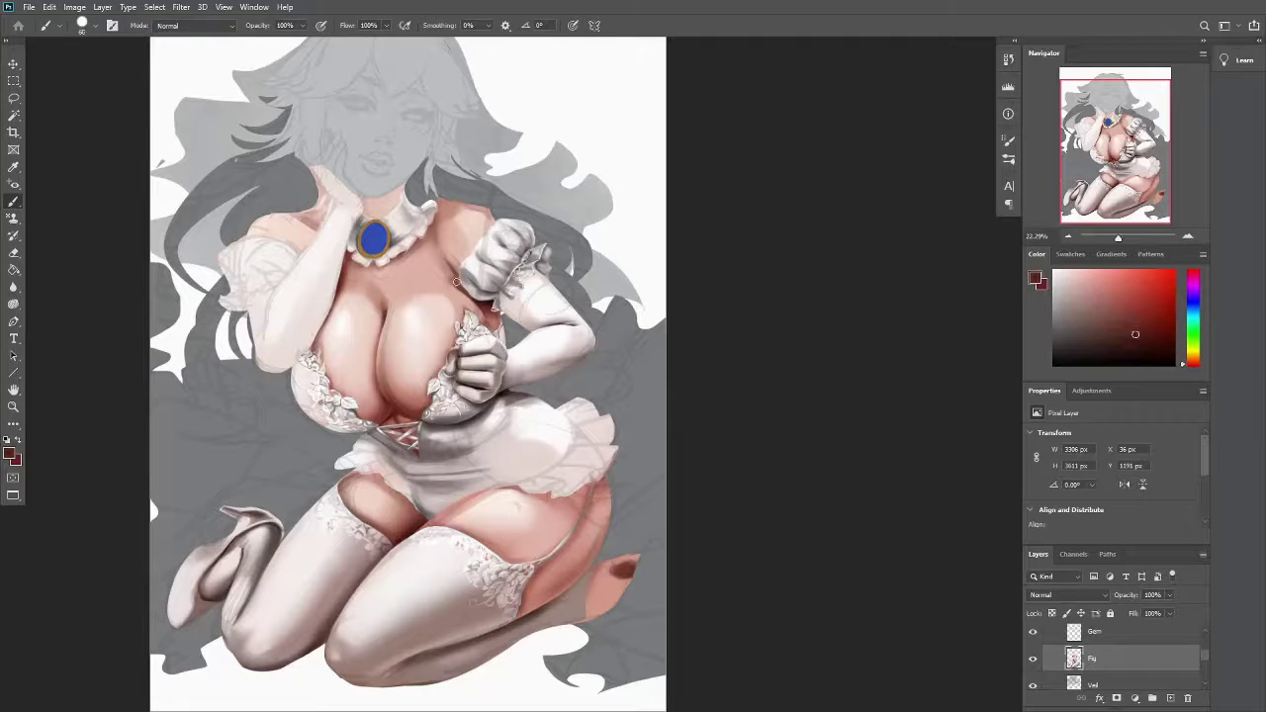
pyautogui.keyDown('alt'); pyautogui.click(446, 278); pyautogui.keyUp('alt')
pyautogui.hotkey('shift', 'b')
pyautogui.hotkey('shift', 'b')
pyautogui.hotkey('shift', 'b')
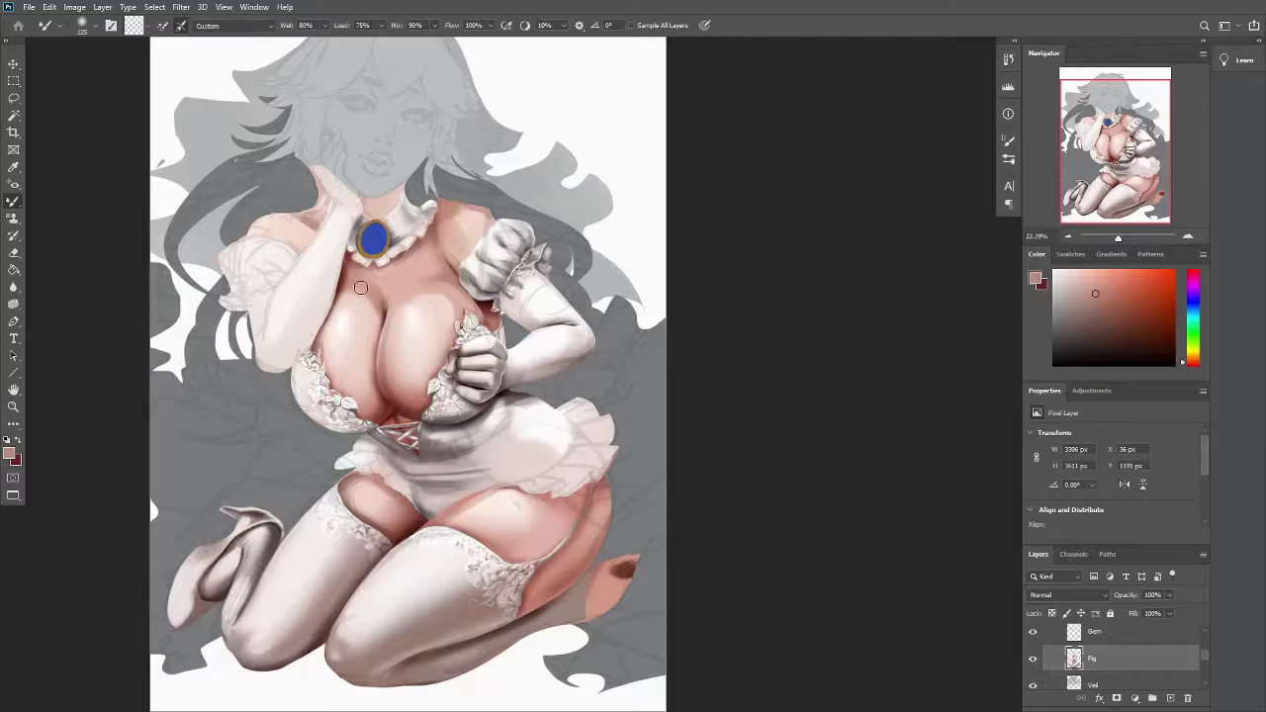
pyautogui.hotkey('shift', 'b')
pyautogui.hotkey('shift', 'b')
pyautogui.hotkey('shift', 'b')
pyautogui.hotkey('shift', 'b')
pyautogui.hotkey('shift', 'b')
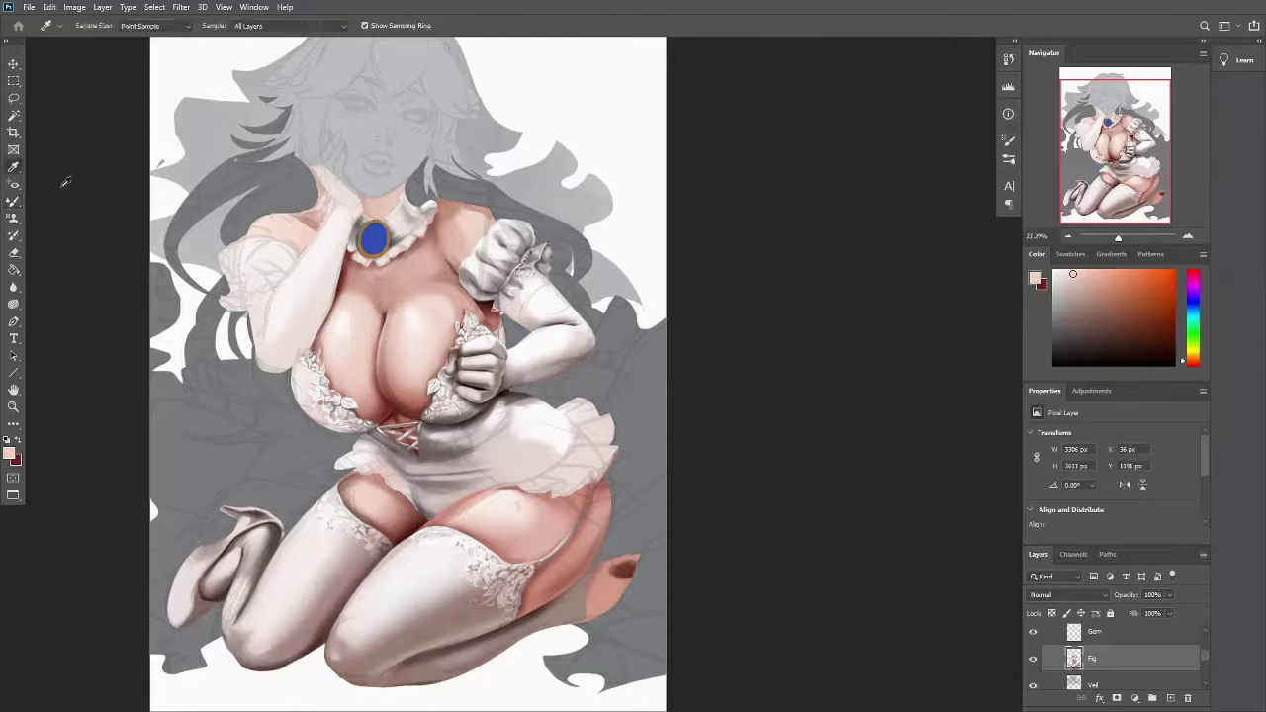
# Select the skin below the collar with the Lasso and paint the collar's cast shadow in reddish brown
pyautogui.press('x')
pyautogui.rightClick(55, 67)
pyautogui.press('Escape')
pyautogui.press('x')
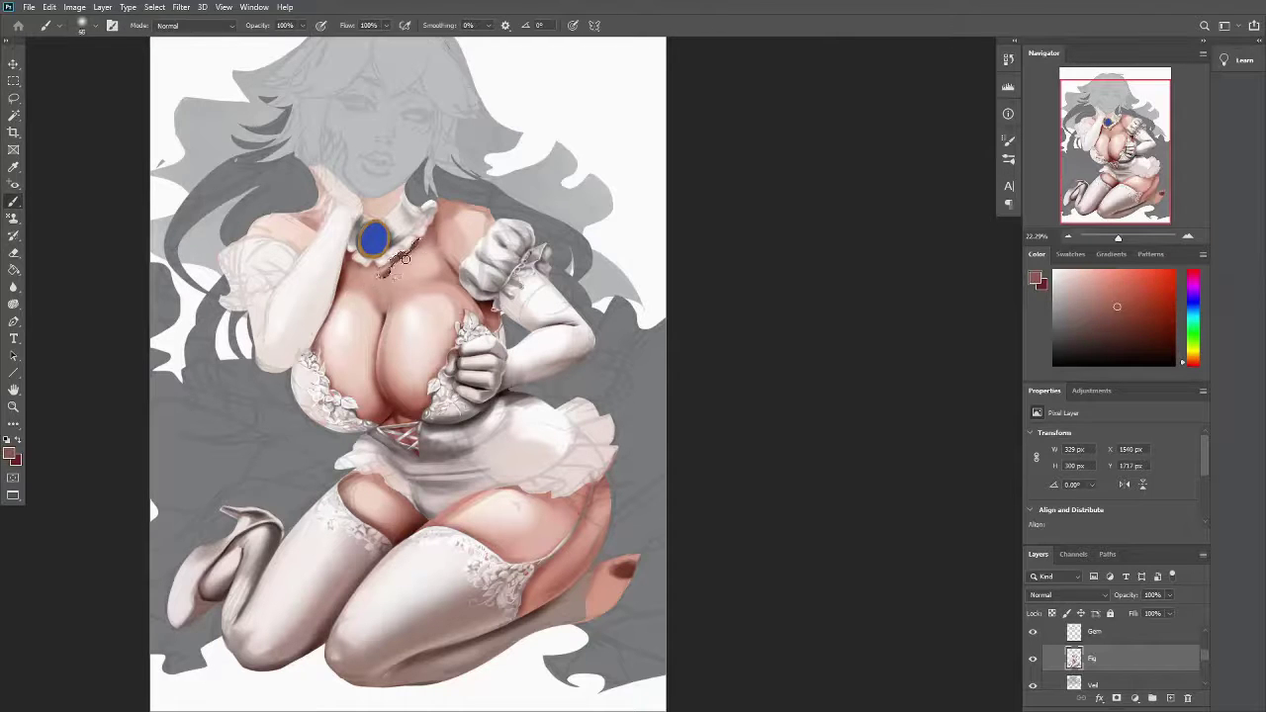
pyautogui.press(']')
pyautogui.rightClick(63, 209)
pyautogui.doubleClick(64, 208)
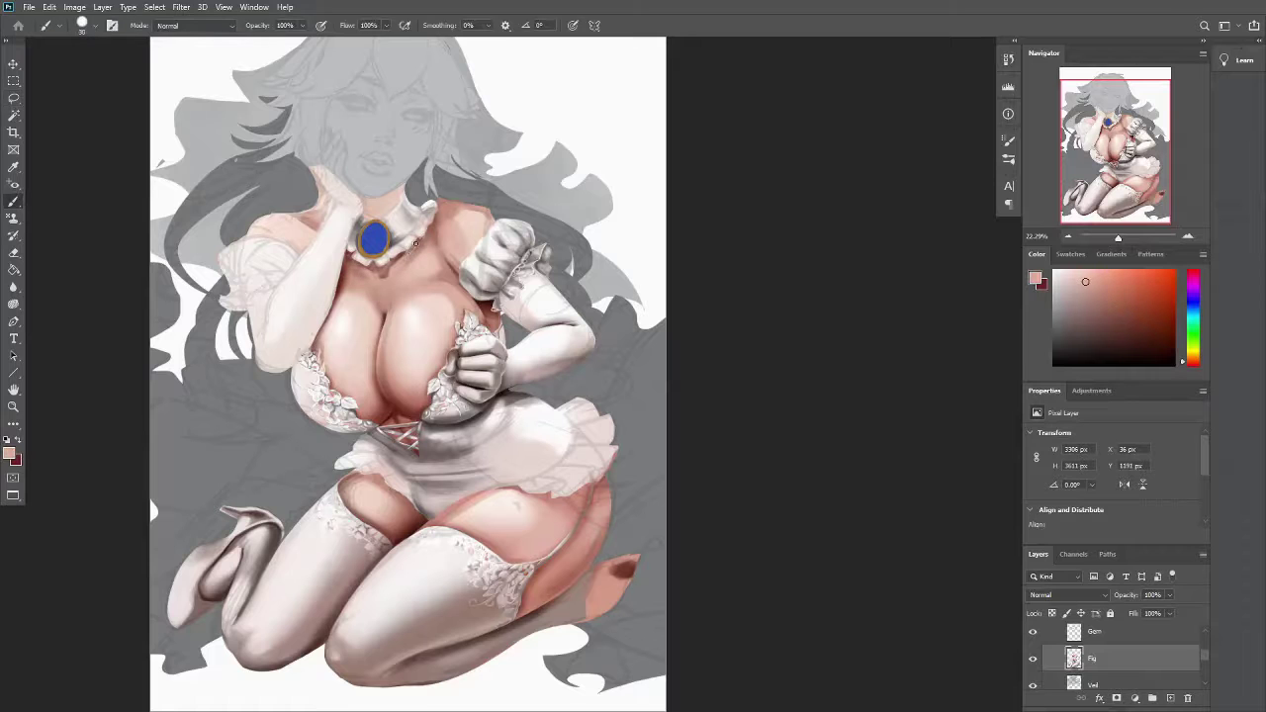
# Refine the collar's ruffled edge around the blue gem with a sampled white
pyautogui.press('x')
pyautogui.keyDown('alt'); pyautogui.click(428, 213); pyautogui.keyUp('alt')
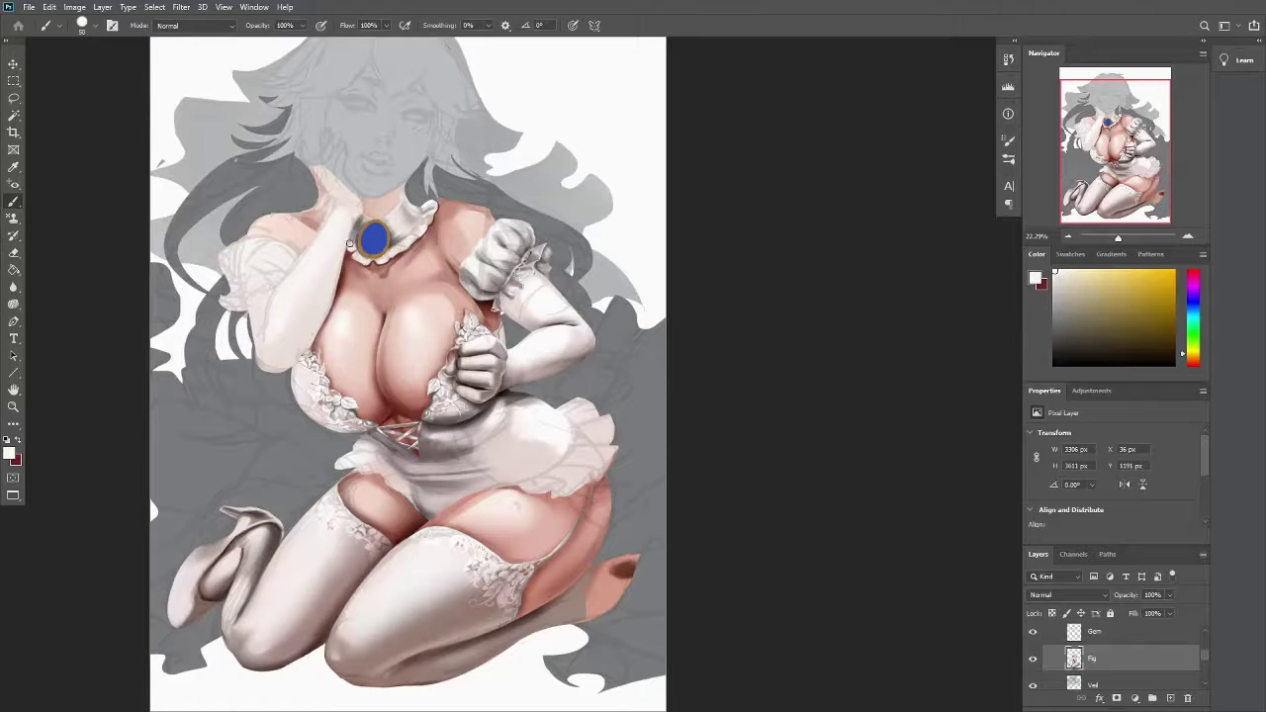
pyautogui.rightClick(350, 244)
pyautogui.press('Escape')
# Shade selected areas of the bodice's waist seam and front ruffle in dark grey, clearing the selection before sampling a fresh tone
pyautogui.press('x')
pyautogui.keyDown('alt'); pyautogui.scroll(-2, 174, 461); pyautogui.keyUp('alt')
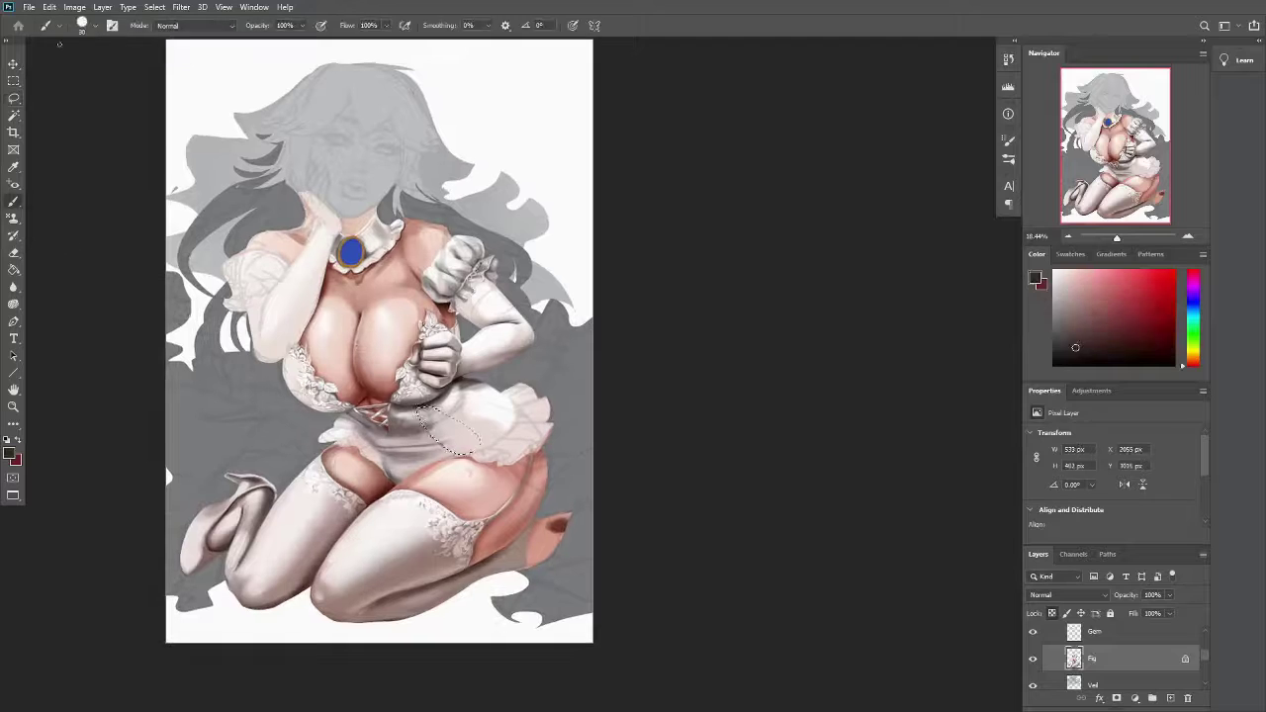
pyautogui.hotkey('ctrl', 'z')
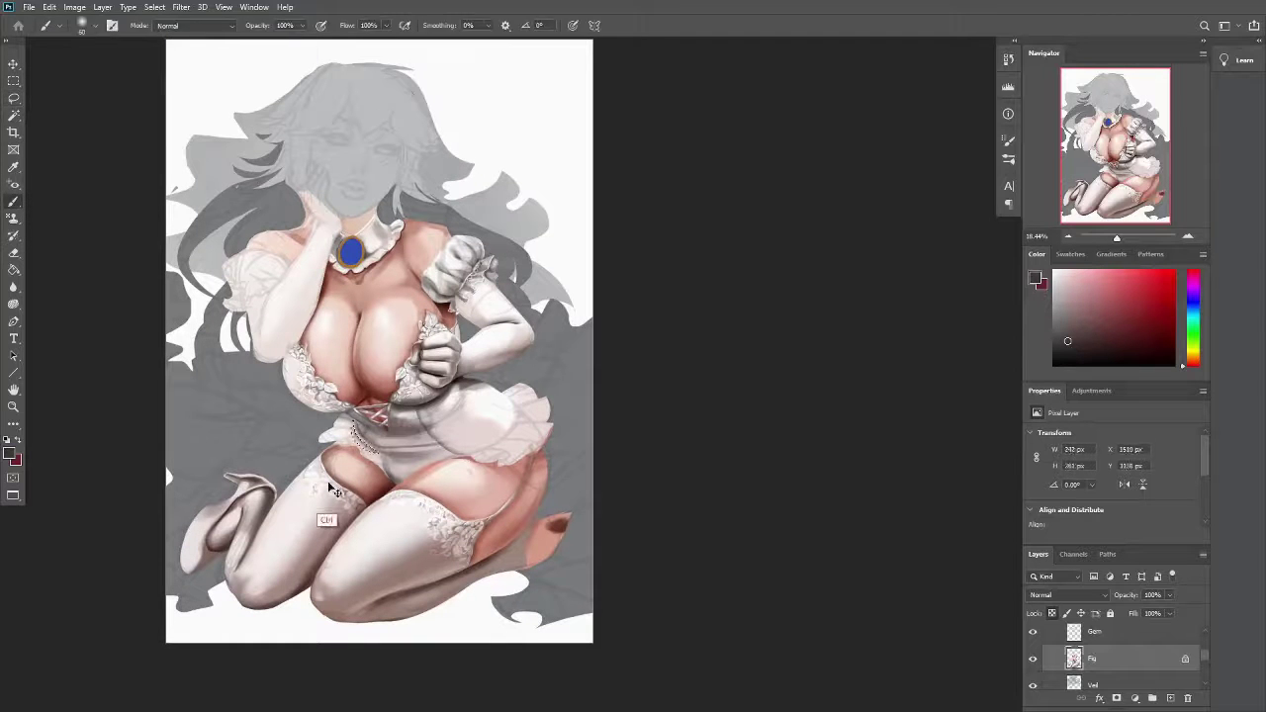
pyautogui.hotkey('ctrl', 'd')
pyautogui.keyDown('alt'); pyautogui.click(307, 476); pyautogui.keyUp('alt')
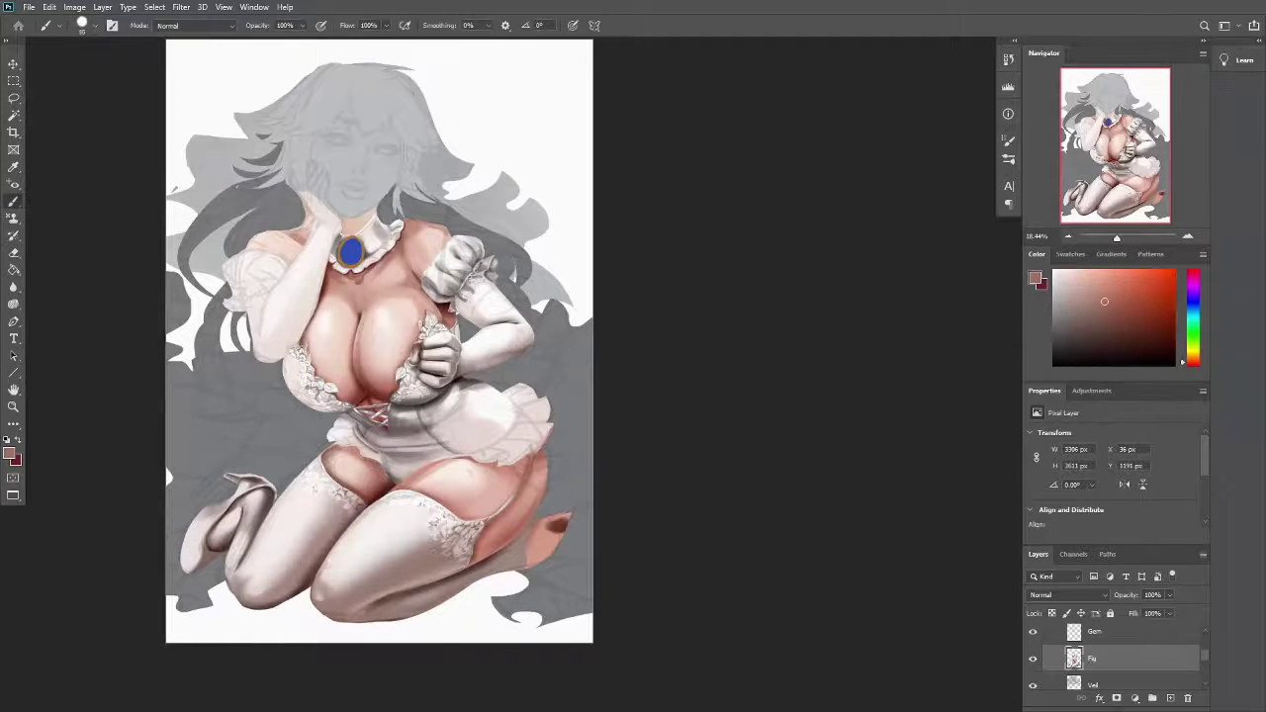
# Select folds along the lower edge of the hip ruffle and shade them with a dark grey brush
pyautogui.press('l')
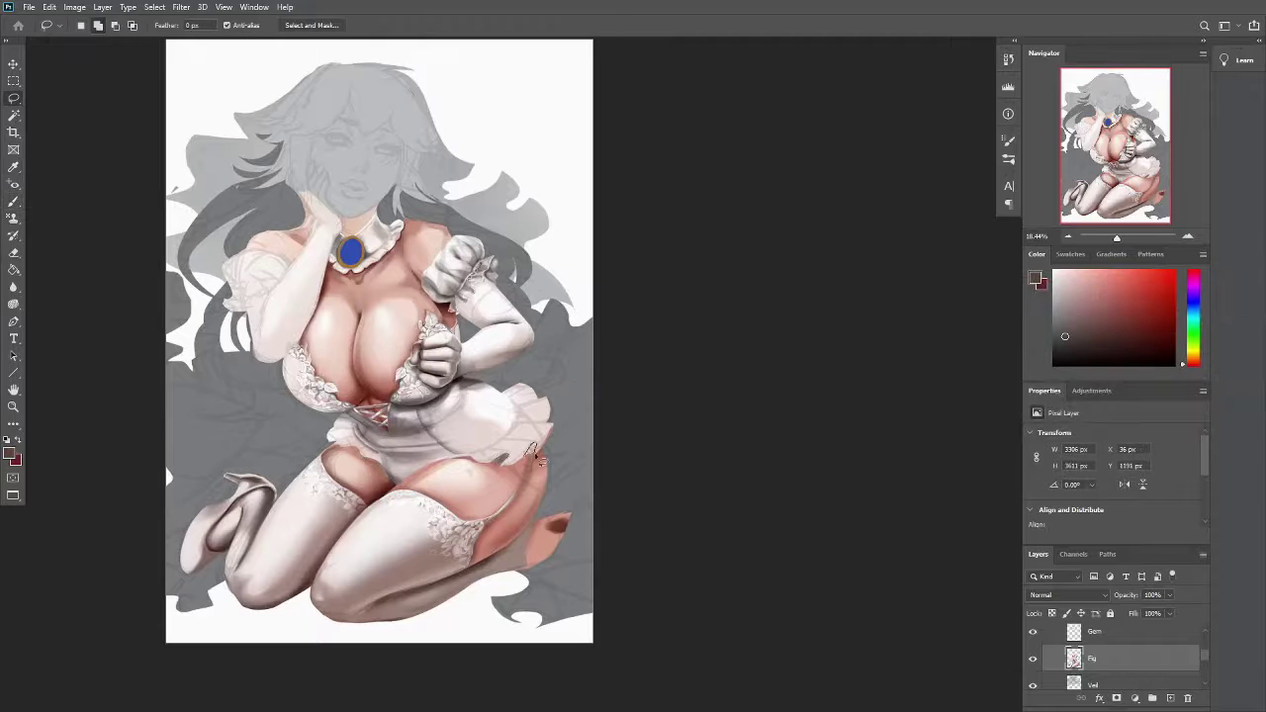
pyautogui.press('b')
pyautogui.keyDown('ctrl'); pyautogui.click(237, 307); pyautogui.keyUp('ctrl')
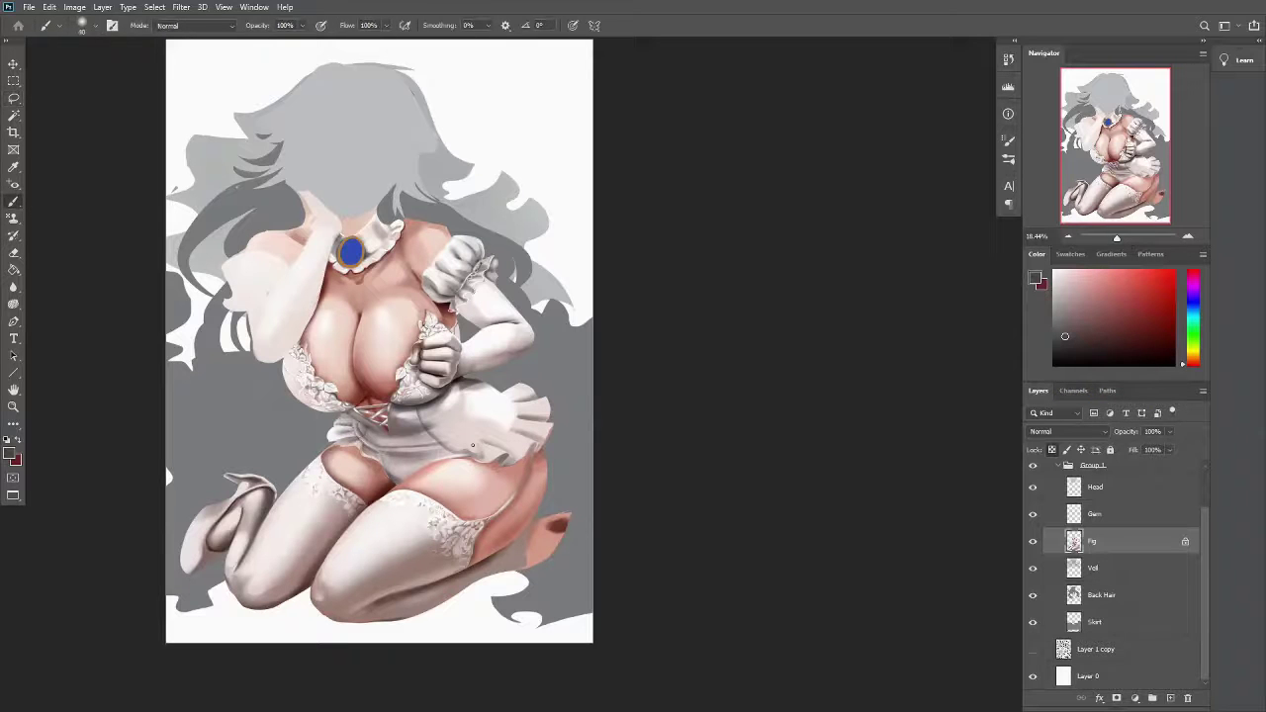
pyautogui.press(']')
pyautogui.press(']')
pyautogui.press(']')
pyautogui.press(']')
# Paint the hip ruffle's pleats with sampled whites and blend them with the Mixer Brush
pyautogui.keyDown('alt'); pyautogui.click(509, 388); pyautogui.keyUp('alt')
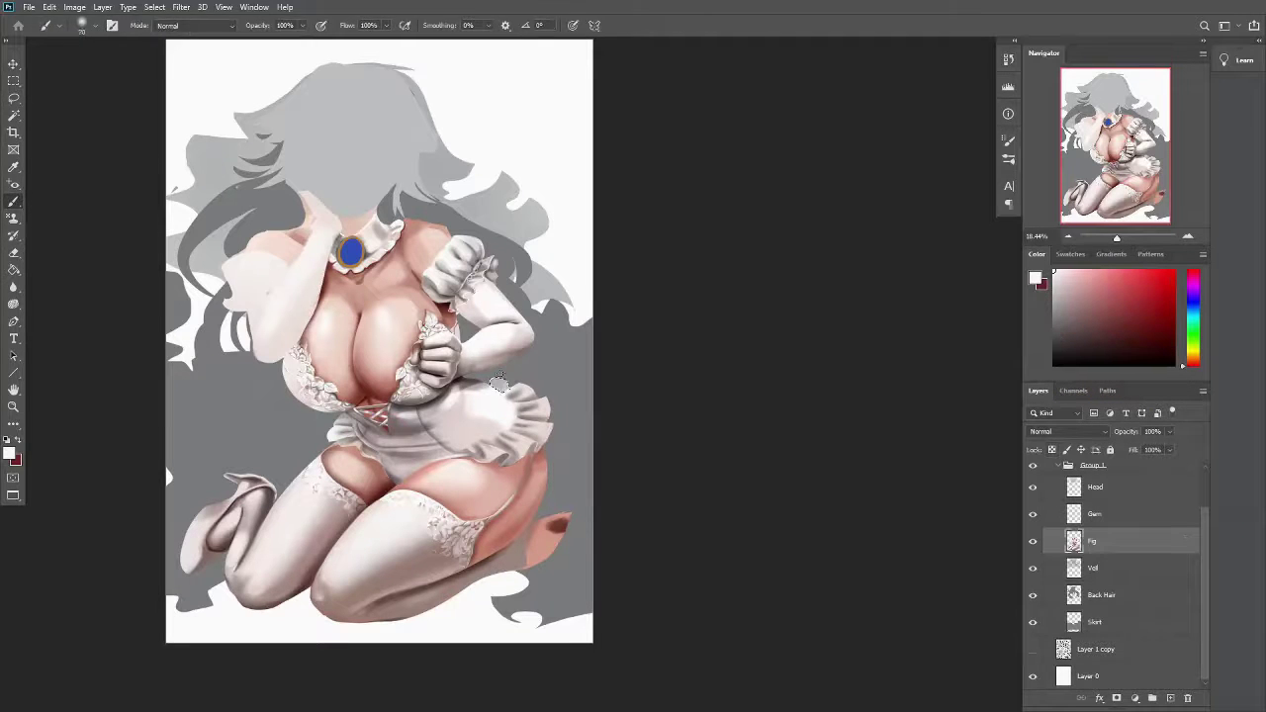
pyautogui.keyDown('alt'); pyautogui.click(539, 432); pyautogui.keyUp('alt')
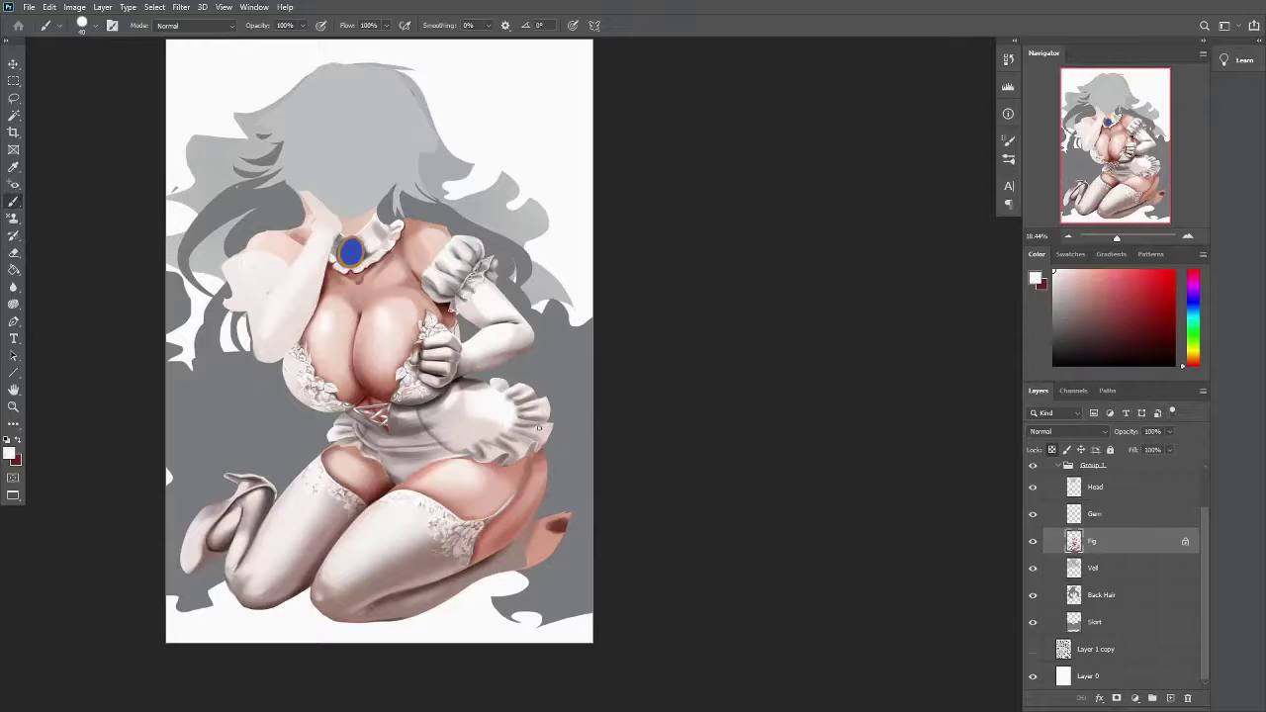
pyautogui.moveTo(548, 435)
pyautogui.keyDown('alt'); pyautogui.mouseDown()
pyautogui.moveTo(487, 435)
pyautogui.moveTo(508, 410)
pyautogui.moveTo(482, 441)
pyautogui.moveTo(400, 441)
pyautogui.moveTo(470, 394)
pyautogui.moveTo(436, 422)
pyautogui.moveTo(403, 420)
pyautogui.moveTo(535, 400)
pyautogui.moveTo(485, 449)
pyautogui.moveTo(478, 436)
pyautogui.mouseUp(); pyautogui.keyUp('alt')
pyautogui.hotkey('shift', 'b')
pyautogui.hotkey('shift', 'b')
pyautogui.press('/')
# Refine the shadows and light edges of the skirt's hip and front ruffles with sampled tones, using Multiply and Normal modes
pyautogui.press('i')
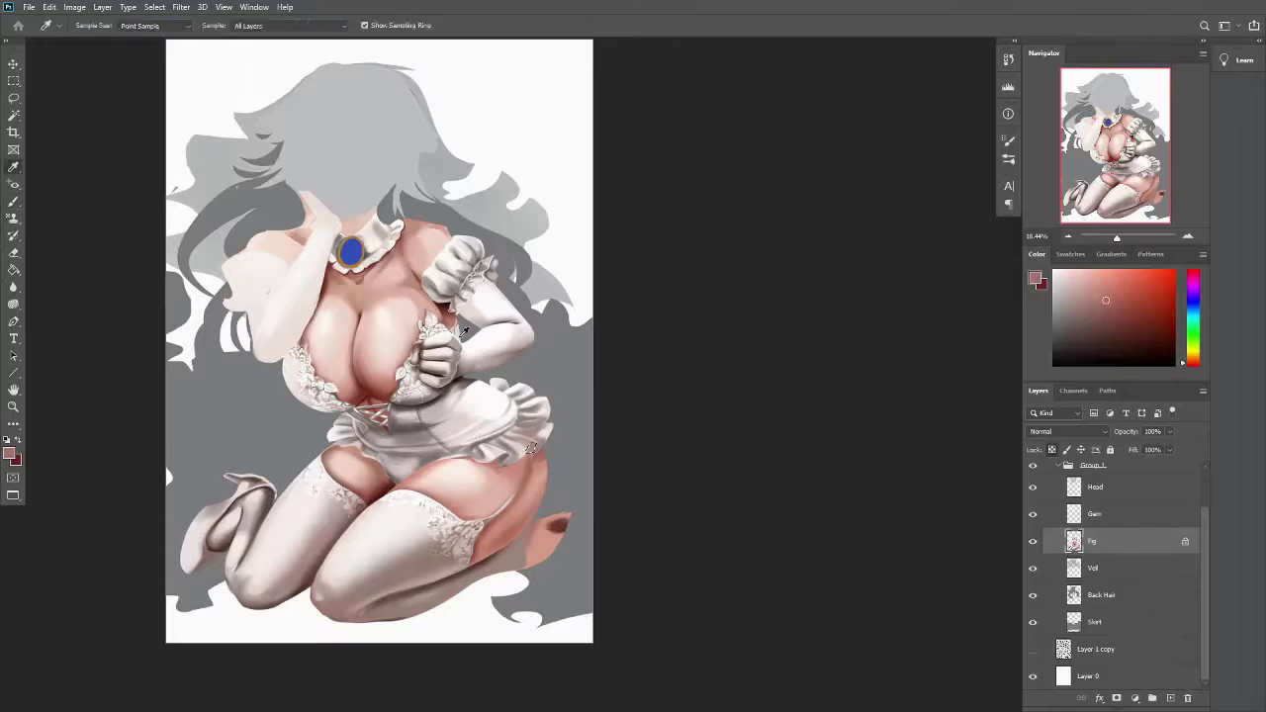
pyautogui.click(388, 319)
pyautogui.click(388, 318)
pyautogui.press('b')
pyautogui.hotkey('shift', 'alt', 'n')
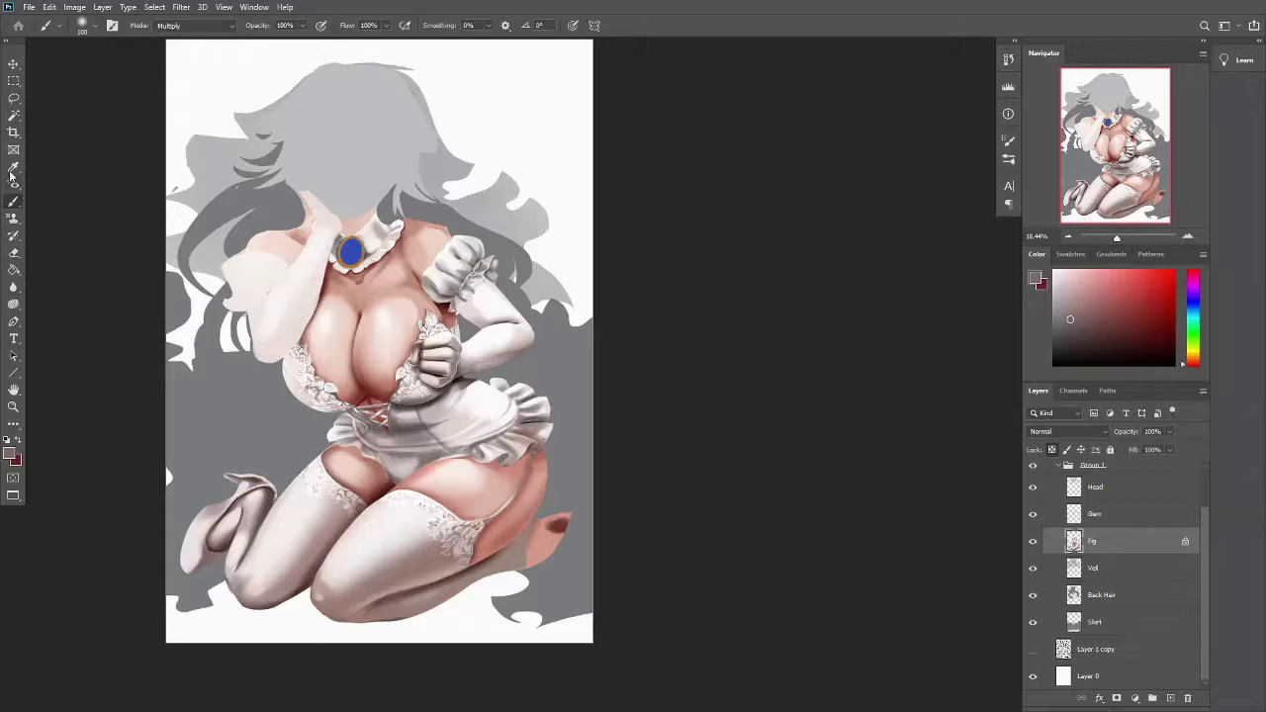
pyautogui.keyDown('alt'); pyautogui.click(534, 429); pyautogui.keyUp('alt')
pyautogui.keyDown('alt'); pyautogui.click(542, 427); pyautogui.keyUp('alt')
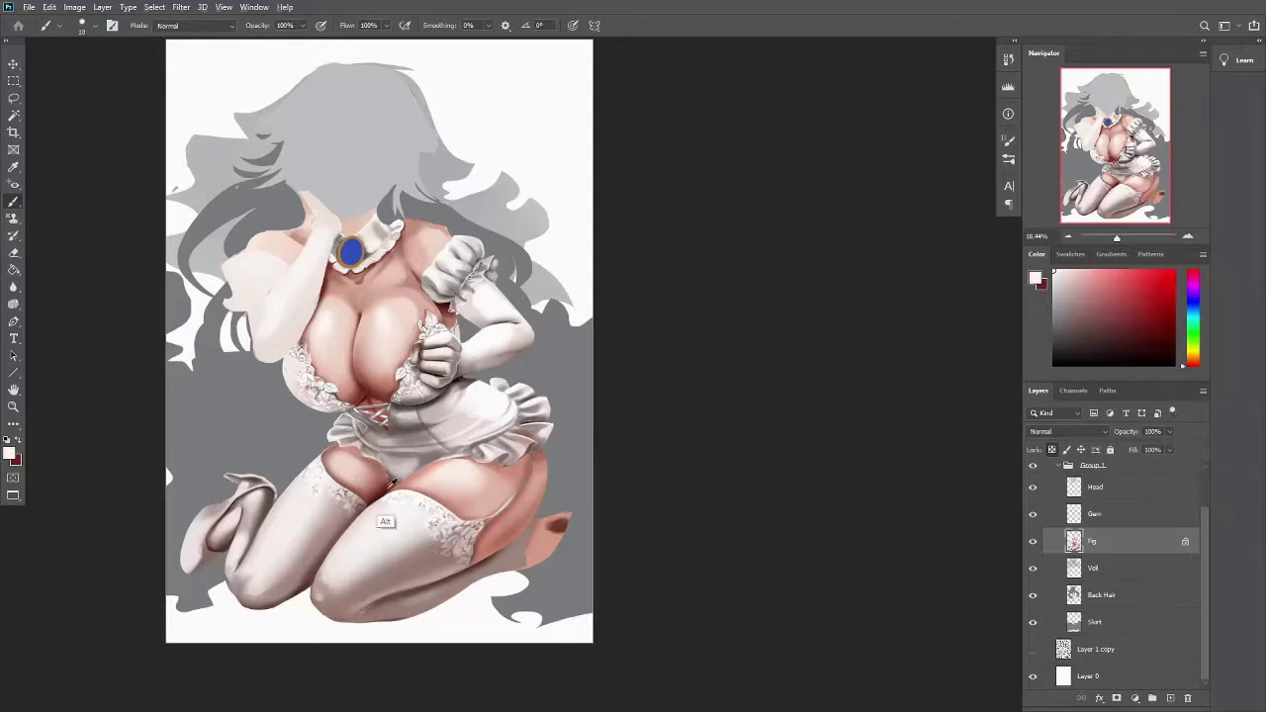
pyautogui.keyDown('alt'); pyautogui.click(515, 432); pyautogui.keyUp('alt')
# Outline the hip and upper thigh as a selection, shade the skin below the ruffle, and blend with the Mixer Brush
pyautogui.press('l')
pyautogui.moveTo(470, 395); pyautogui.dragTo(457, 488)
pyautogui.press('b')
pyautogui.keyDown('alt'); pyautogui.keyDown('shift'); pyautogui.rightClick(709, 192); pyautogui.keyUp('shift'); pyautogui.keyUp('alt')
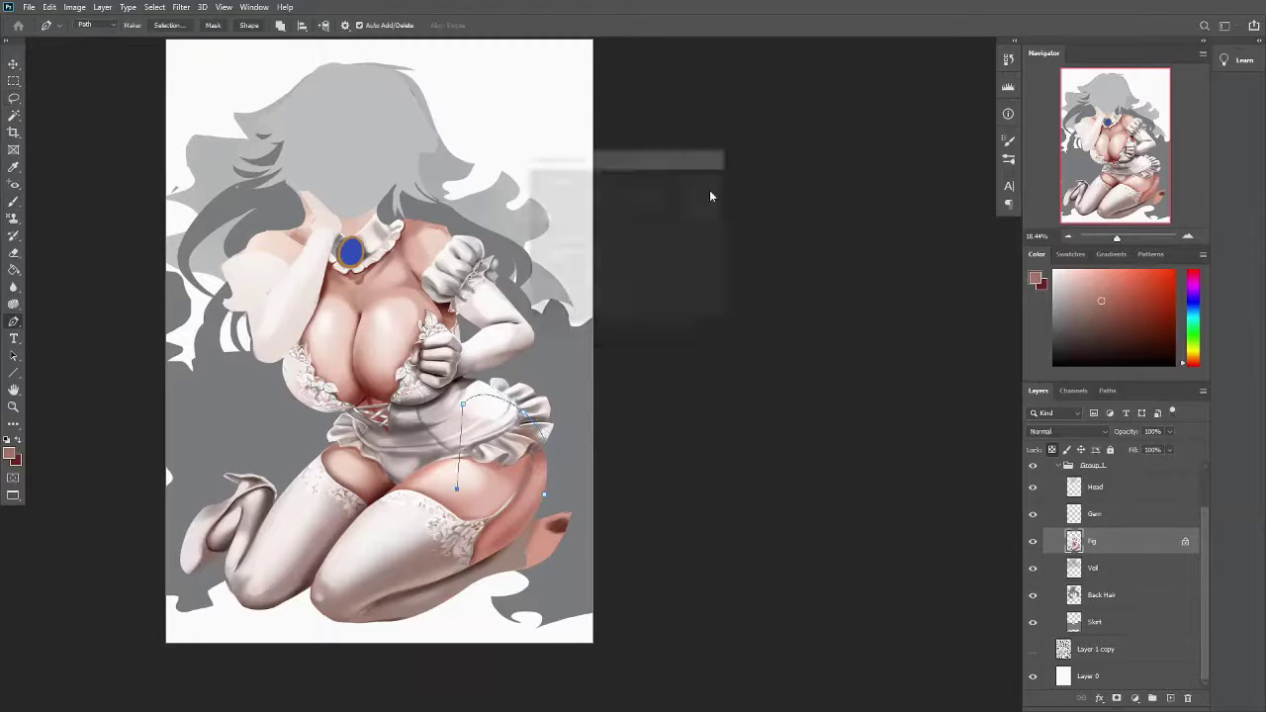
pyautogui.hotkey('ctrl', 'd')
pyautogui.hotkey('shift', 'b')
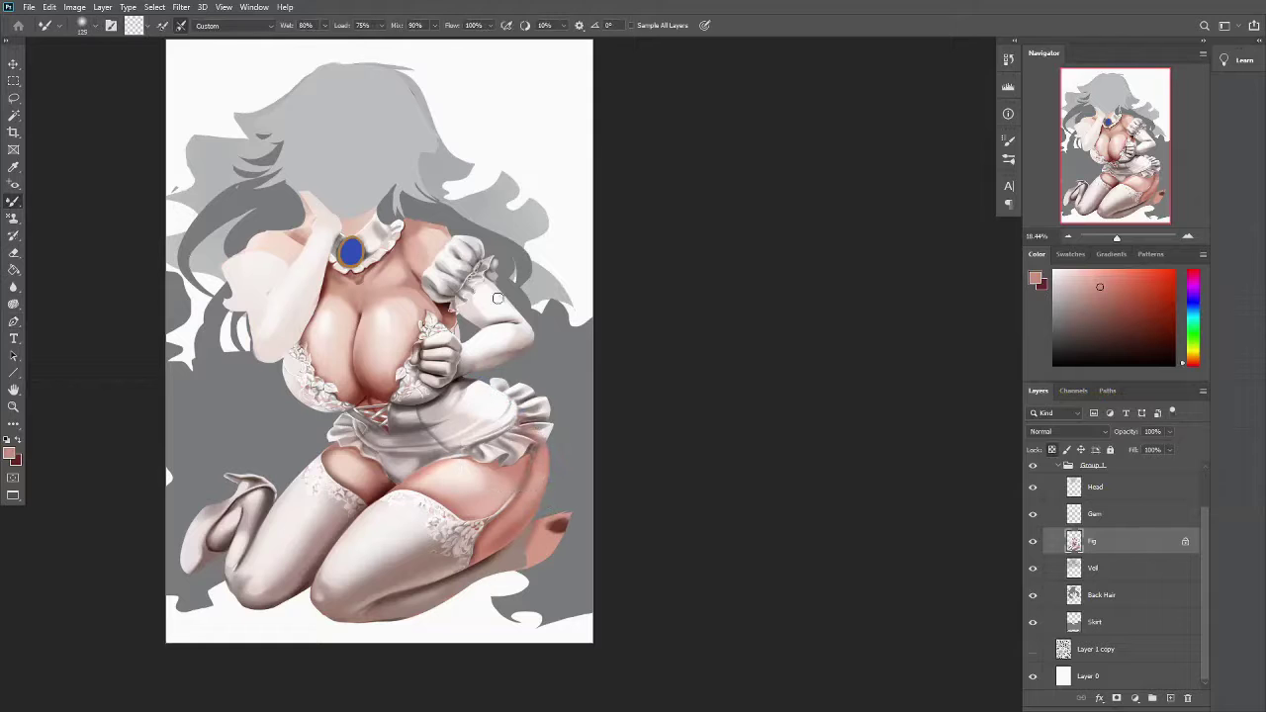
# Select the chest contour beside the raised arm and deepen its skin shading in Multiply and Normal modes
pyautogui.press('l')
pyautogui.moveTo(341, 282); pyautogui.dragTo(352, 291)
pyautogui.press('b')
pyautogui.keyDown('alt'); pyautogui.keyDown('shift'); pyautogui.rightClick(353, 297); pyautogui.keyUp('shift'); pyautogui.keyUp('alt')
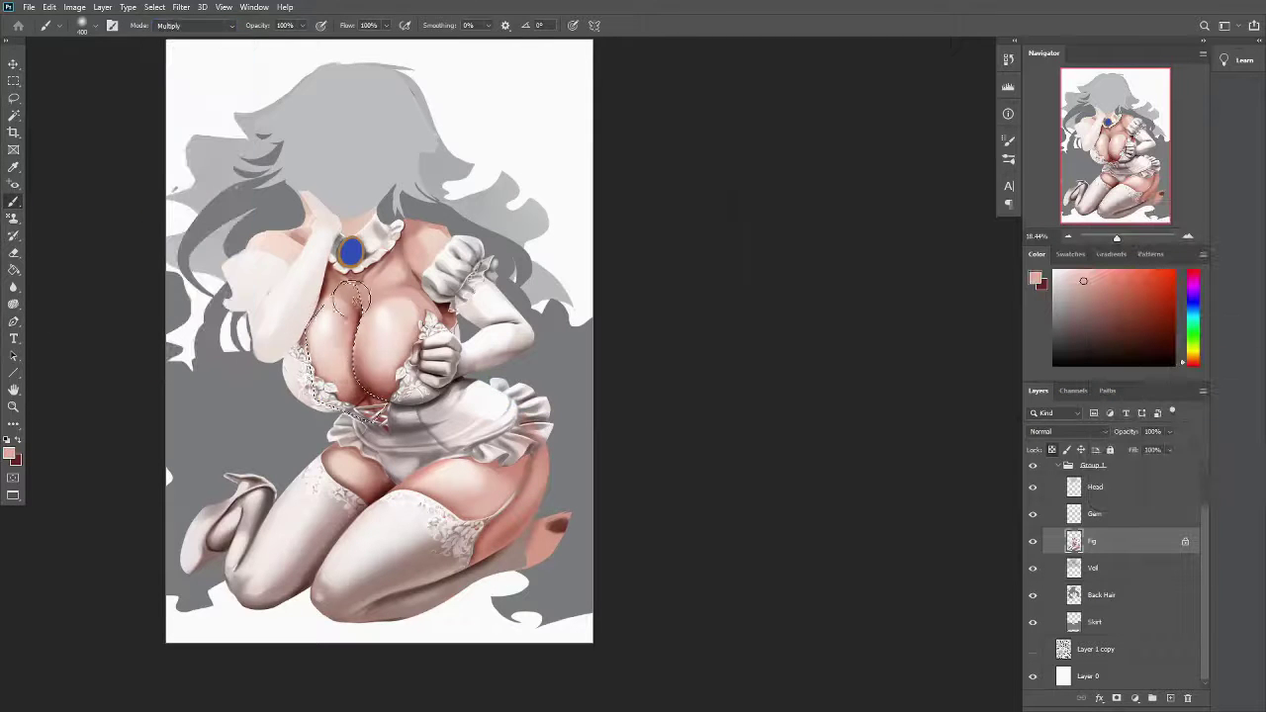
pyautogui.hotkey('shift', 'alt', 'n')
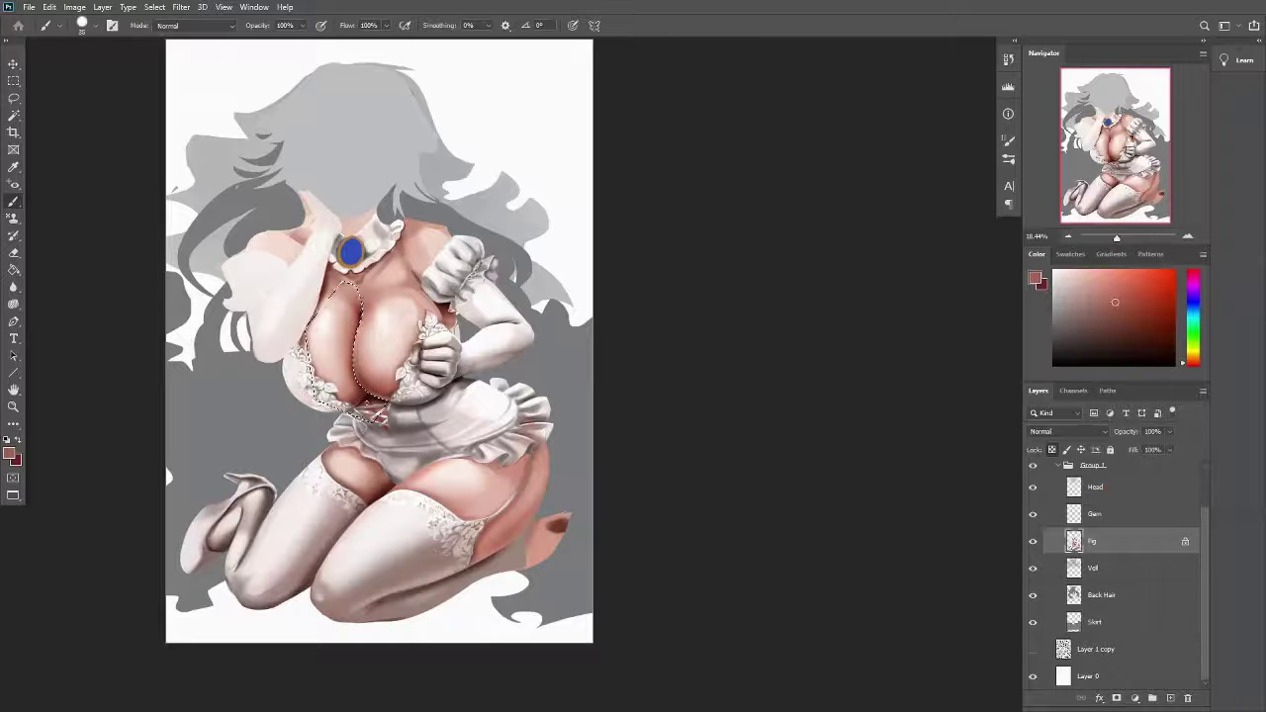
pyautogui.hotkey('ctrl', 'd')
pyautogui.scroll(-1, 465, 411)
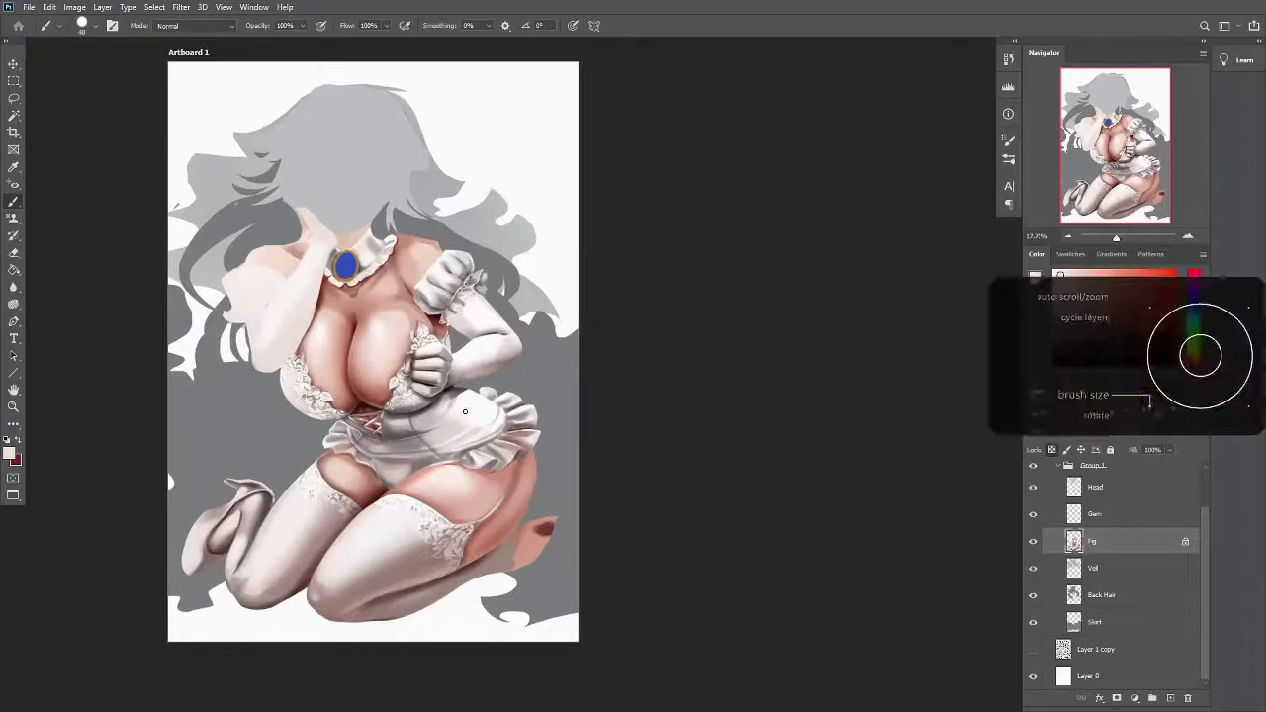
# Select the lower chest along the bodice's lace edge and darken its shadow with a sampled dark tone in Multiply mode
pyautogui.press('l')
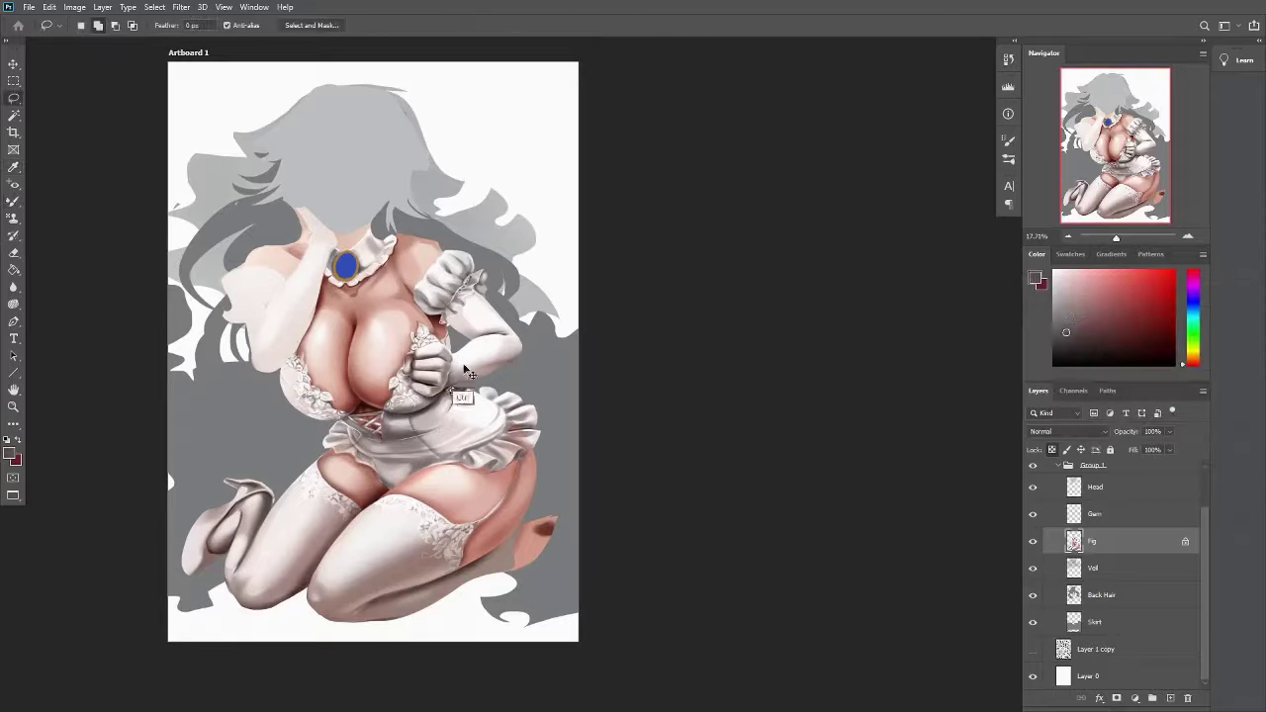
pyautogui.moveTo(298, 368); pyautogui.dragTo(301, 374)
pyautogui.press('i')
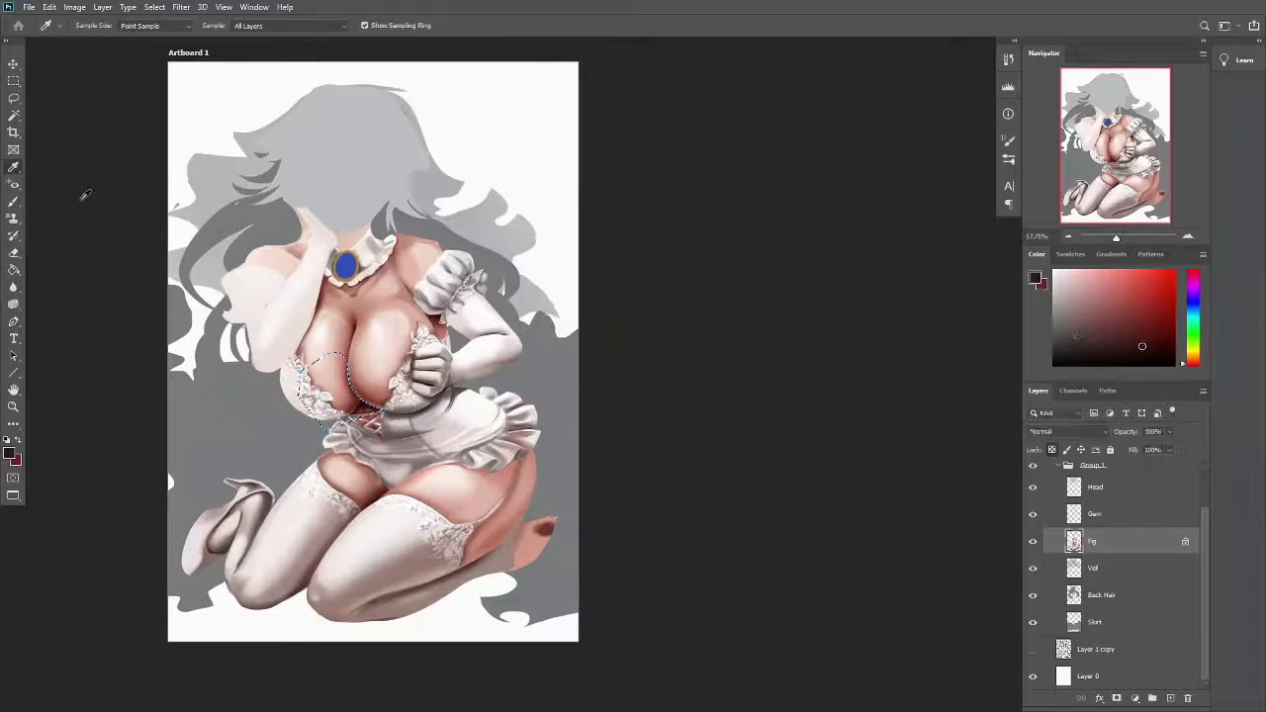
pyautogui.press('b')
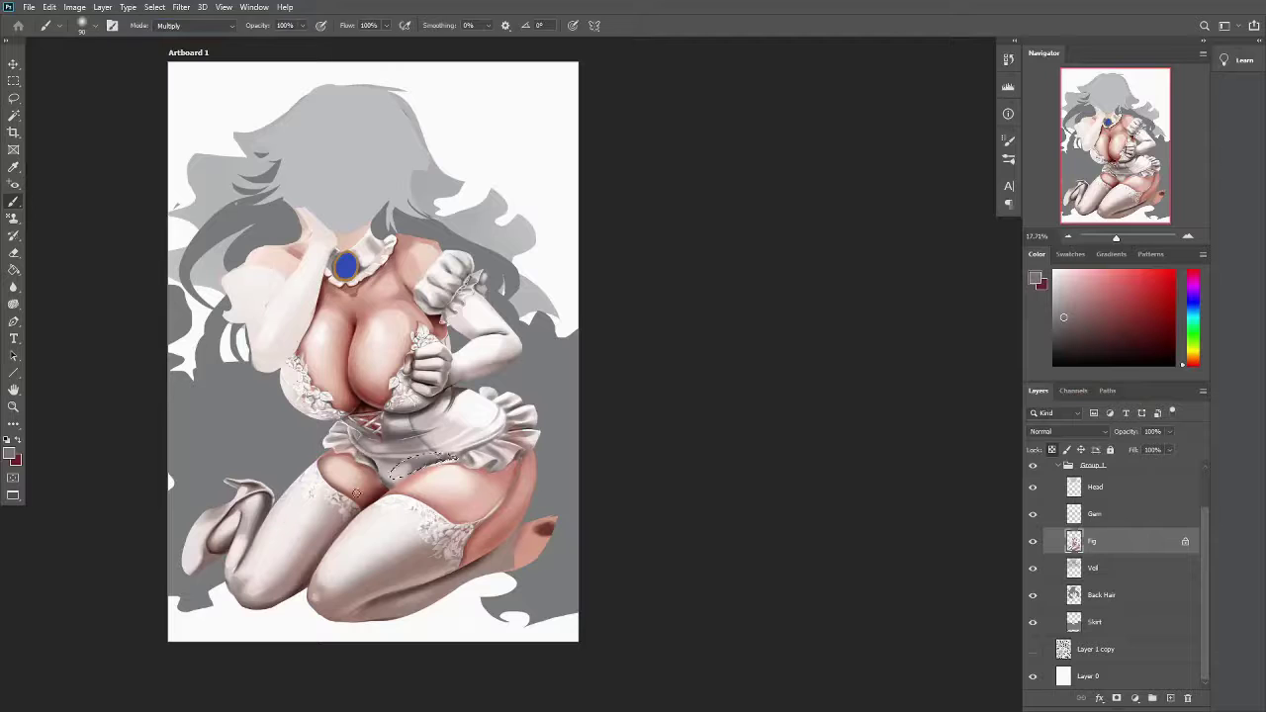
# Select the skirt's hip panel with the Lasso and shade it in grey using Multiply mode
pyautogui.press('l')
pyautogui.moveTo(458, 394); pyautogui.dragTo(471, 443)
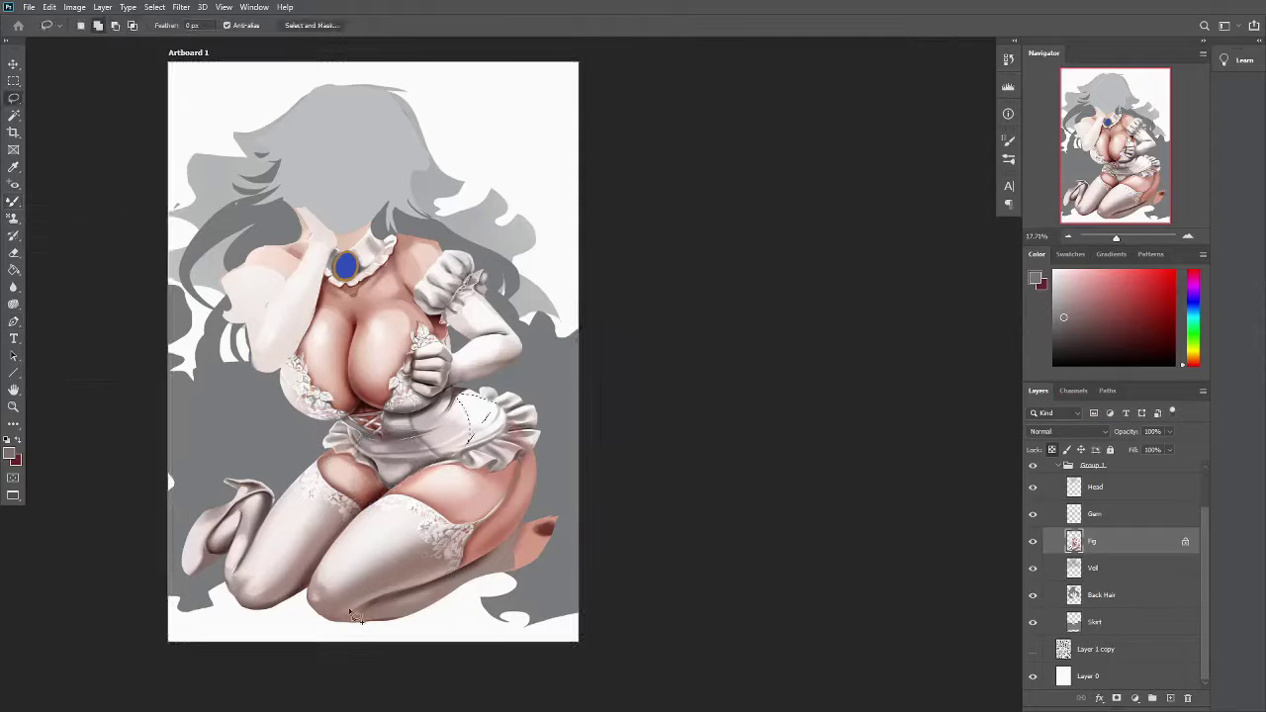
pyautogui.press('b')
pyautogui.hotkey('ctrl', 'd')
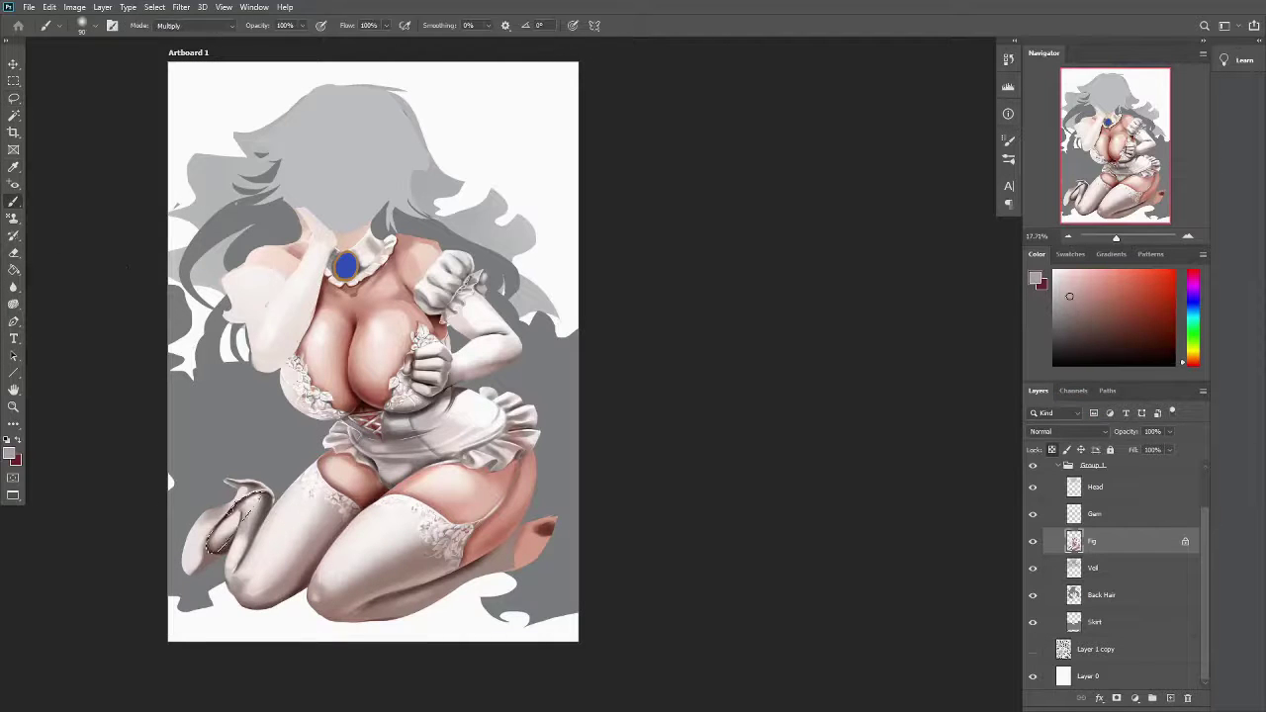
# Select the opening of the high-heeled shoe, darken its interior with sampled greys, and blend the shading with the Mixer Brush
pyautogui.moveTo(204, 550)
pyautogui.mouseDown()
pyautogui.moveTo(222, 506)
pyautogui.moveTo(261, 485)
pyautogui.mouseUp()
pyautogui.keyDown('alt'); pyautogui.click(227, 535); pyautogui.keyUp('alt')
pyautogui.hotkey('shift', 'b')
pyautogui.hotkey('shift', 'b')
pyautogui.hotkey('shift', 'b')
pyautogui.hotkey('shift', 'b')
pyautogui.hotkey('shift', 'b')
pyautogui.hotkey('shift', 'b')
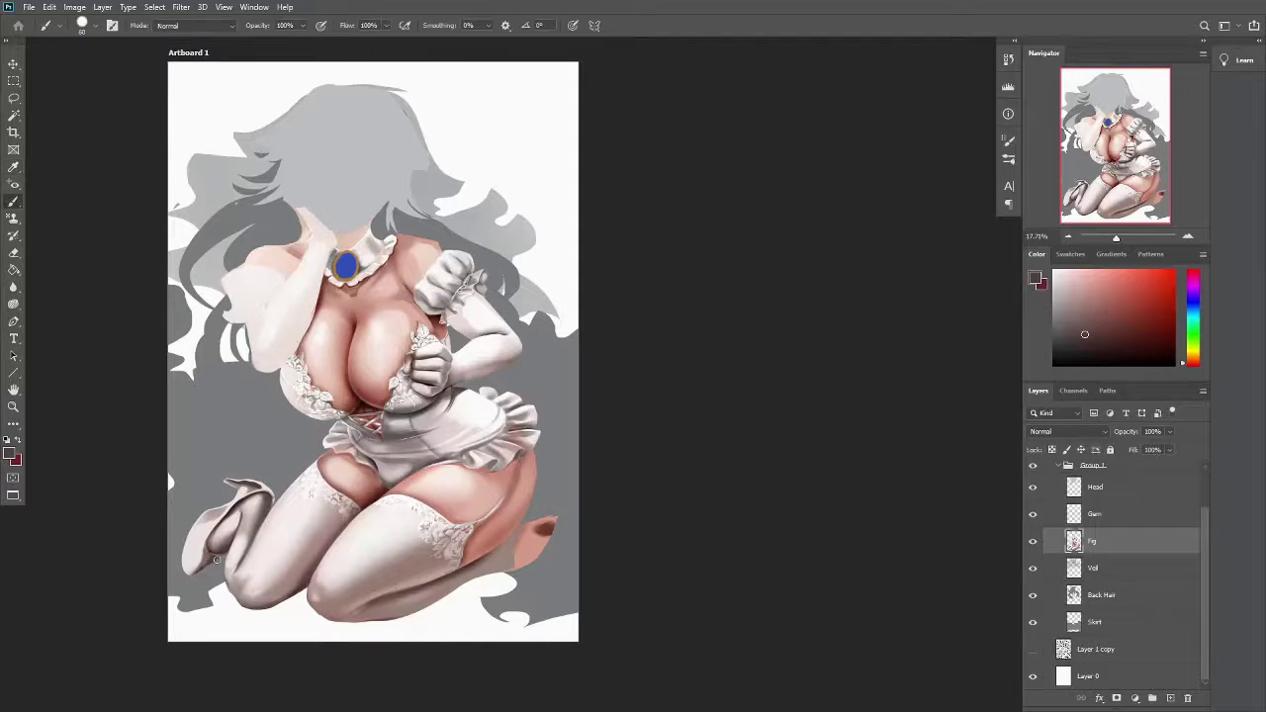
pyautogui.hotkey('shift', 'b')
pyautogui.hotkey('shift', 'b')
pyautogui.hotkey('shift', 'b')
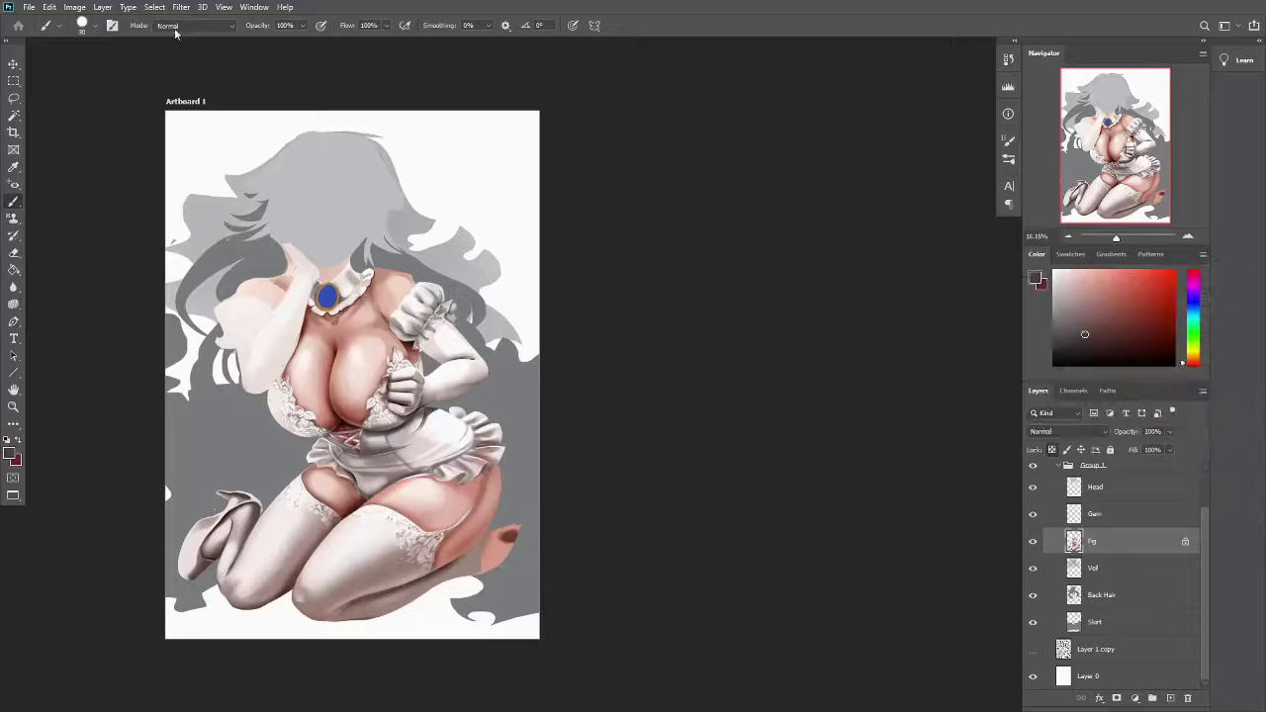
# Paint the fabric folds of the collar around the blue gem with a sampled white
pyautogui.scroll(3, 279, 332)
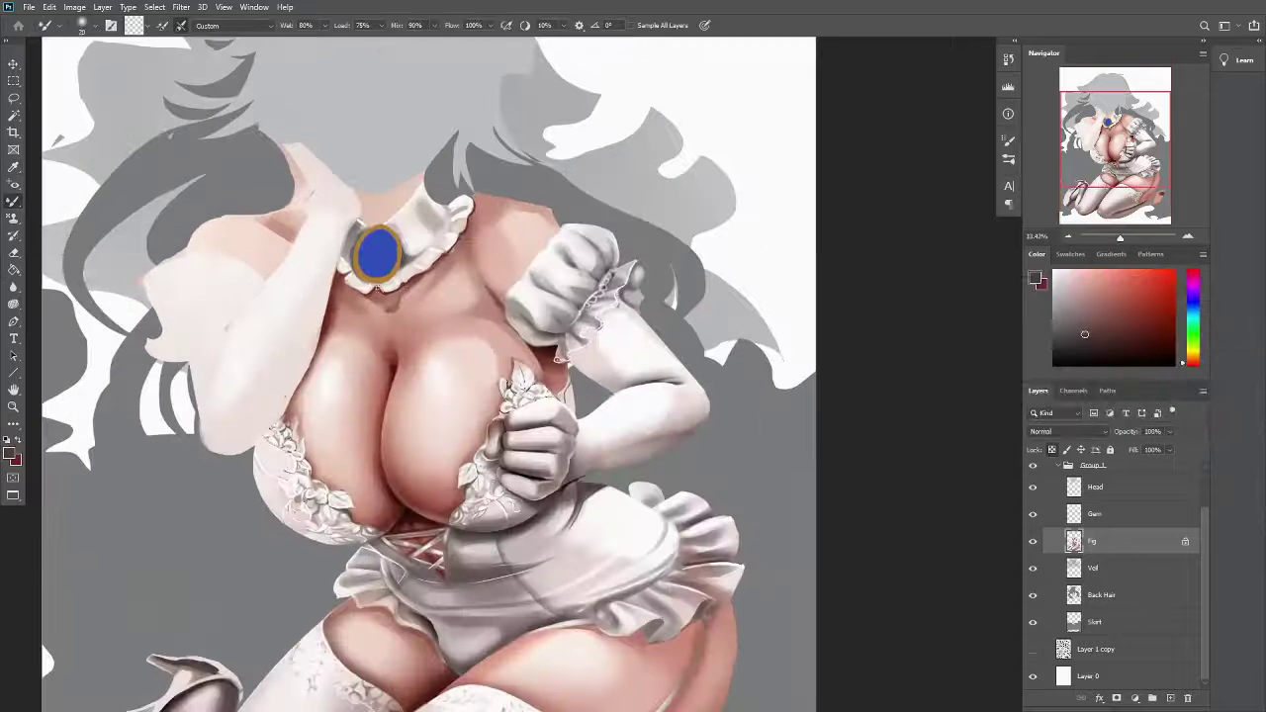
pyautogui.keyDown('alt'); pyautogui.click(354, 237); pyautogui.keyUp('alt')
pyautogui.scroll(-1, 354, 237)
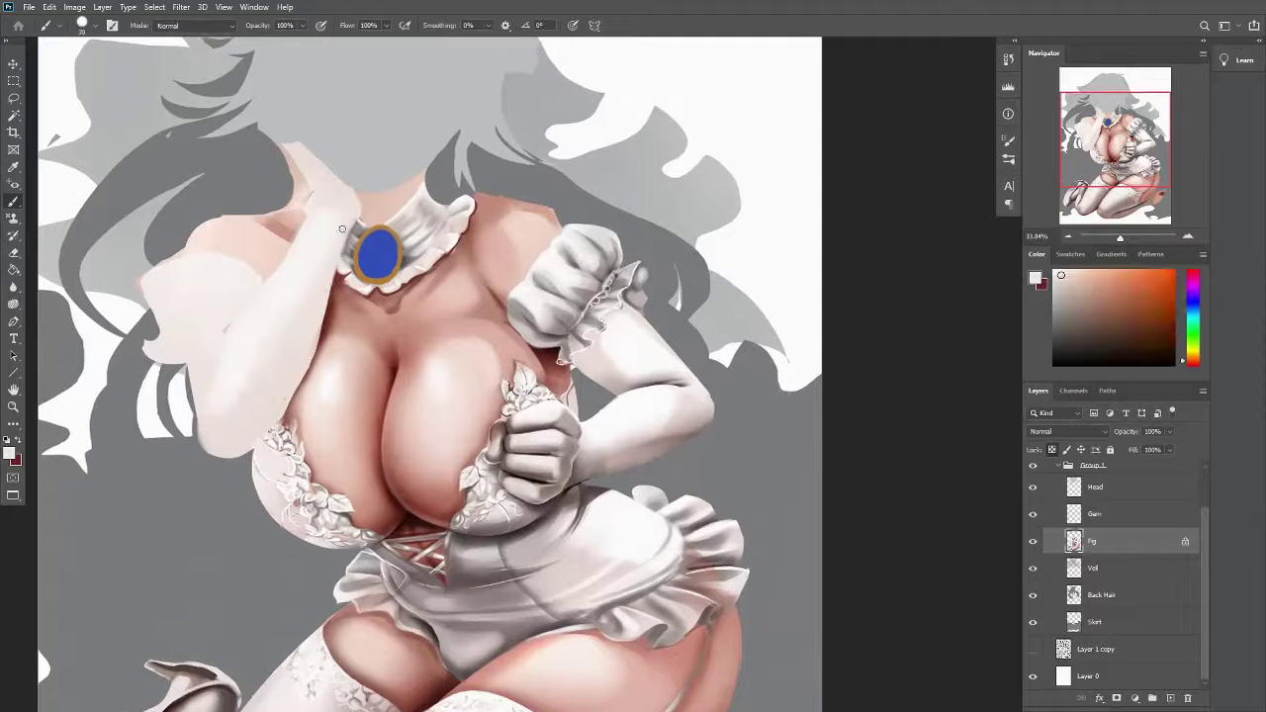
# Shade the shoulder and upper chest skin on the Fig layer with reddish tones, using the Mixer Brush and Multiply mode
pyautogui.click(1106, 545)
pyautogui.scroll(-3, 494, 262)
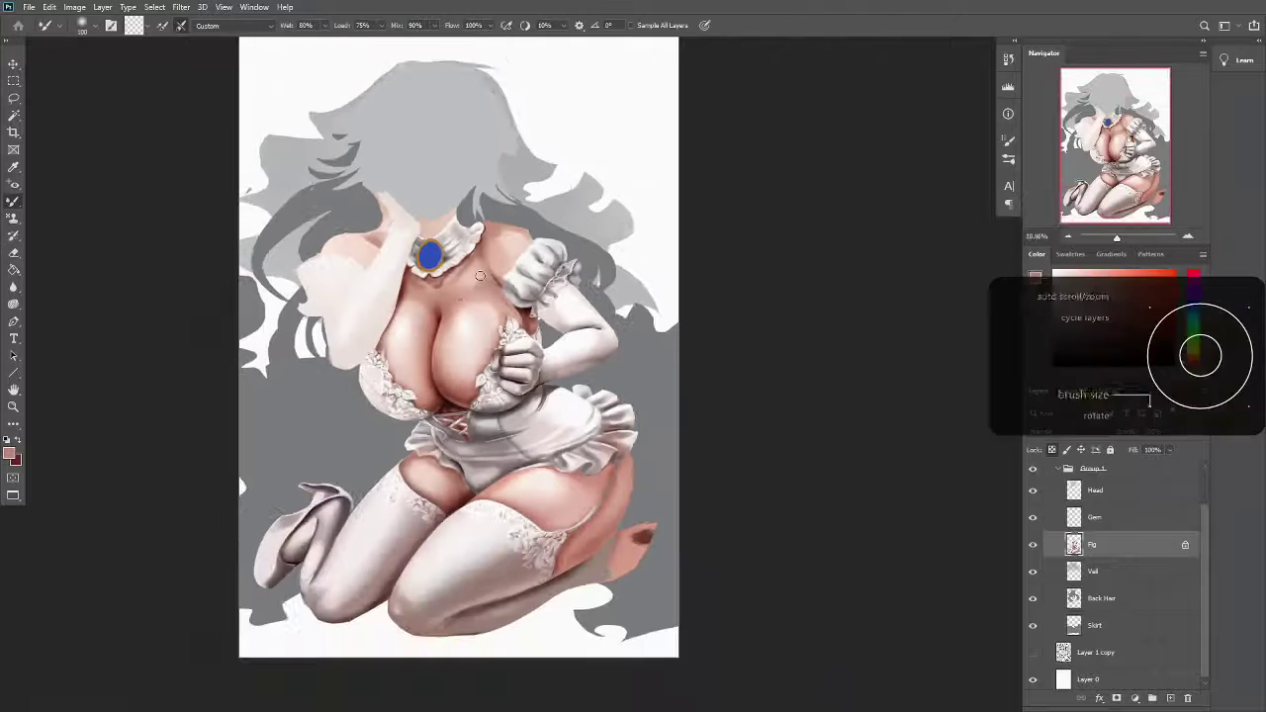
pyautogui.hotkey('shift', 'b')
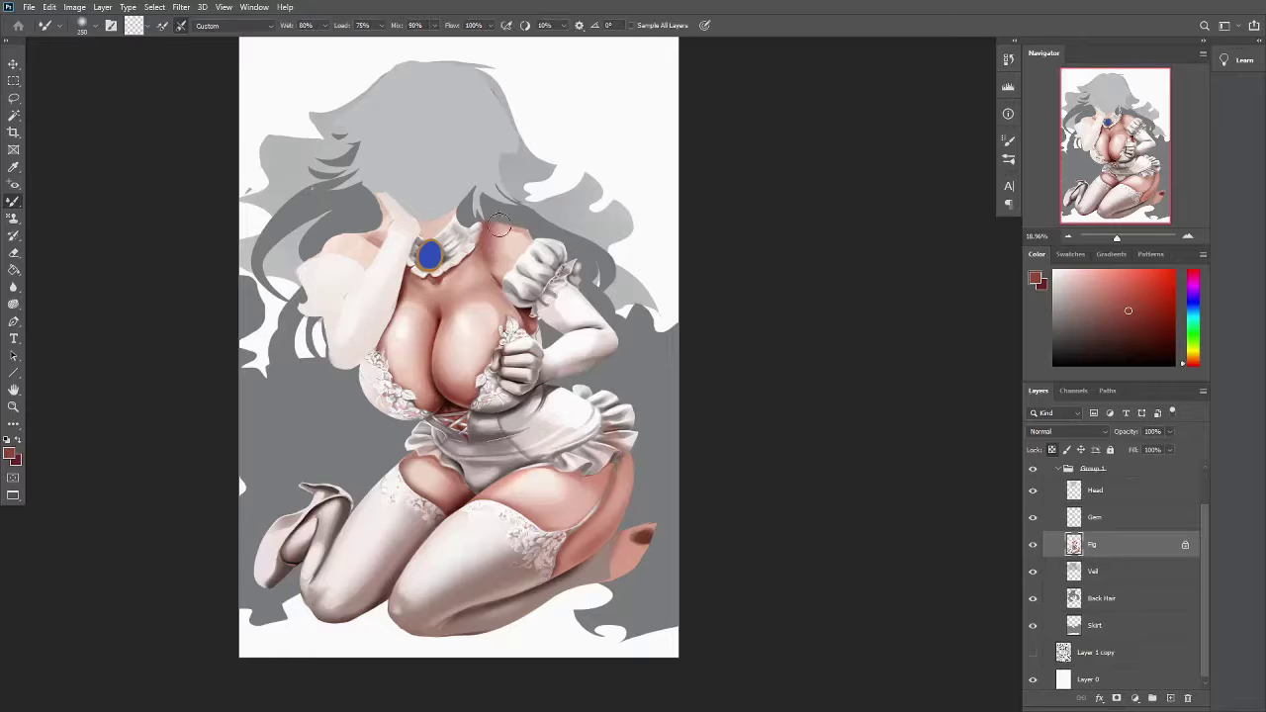
pyautogui.keyDown('alt'); pyautogui.click(500, 297); pyautogui.keyUp('alt')
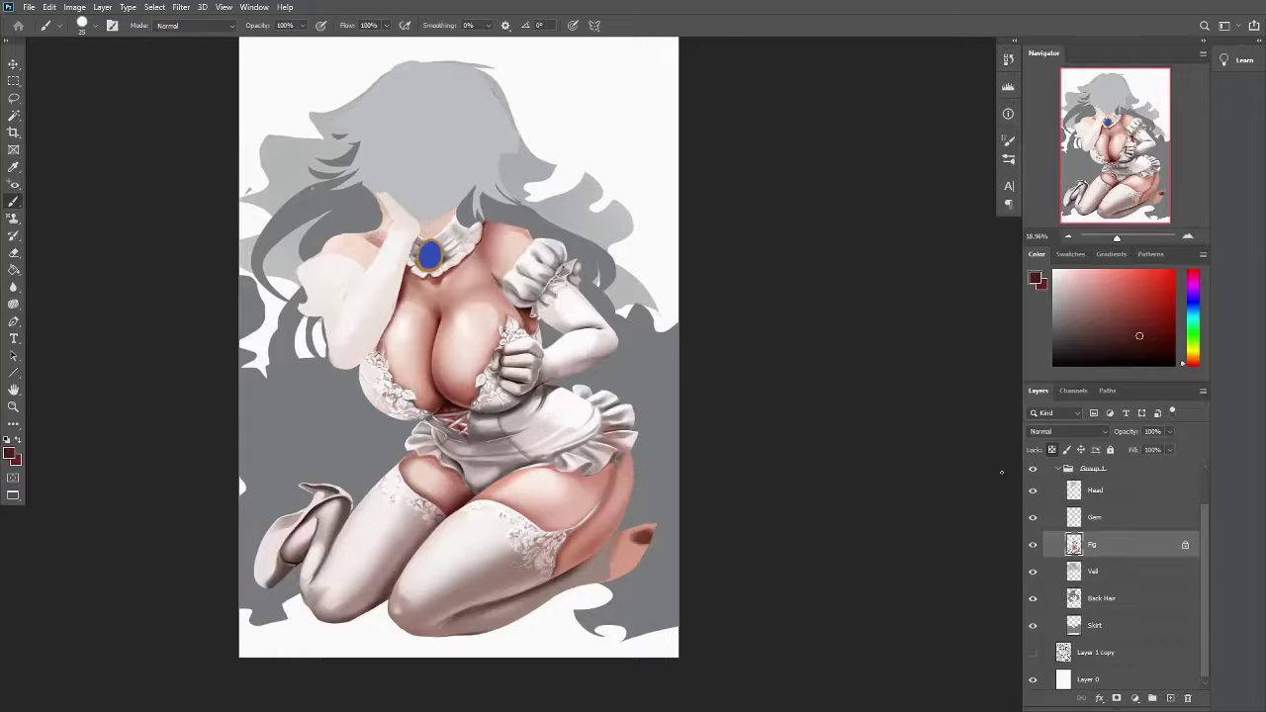
pyautogui.hotkey('shift', 'alt', 'm')
pyautogui.hotkey('ctrl', 'd')
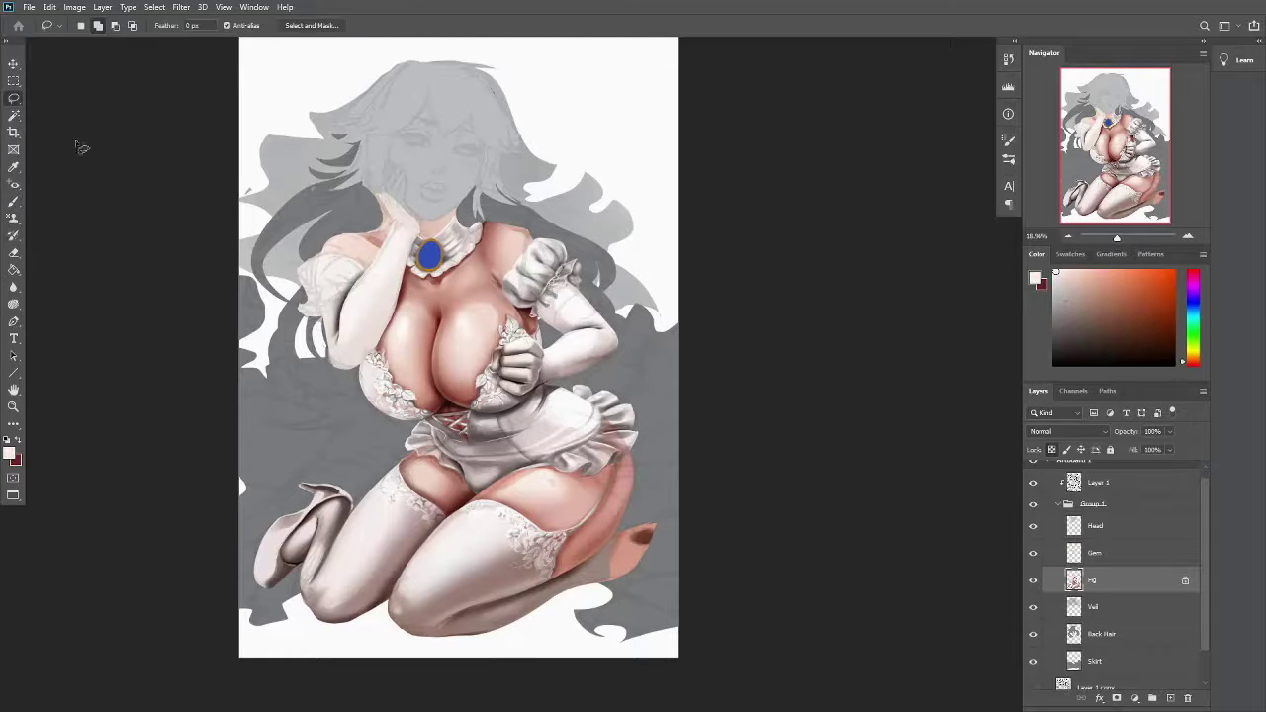
# Shade the raised arm's glove around the elbow with grey and sampled white, and blend it with the Mixer Brush
pyautogui.press('e')
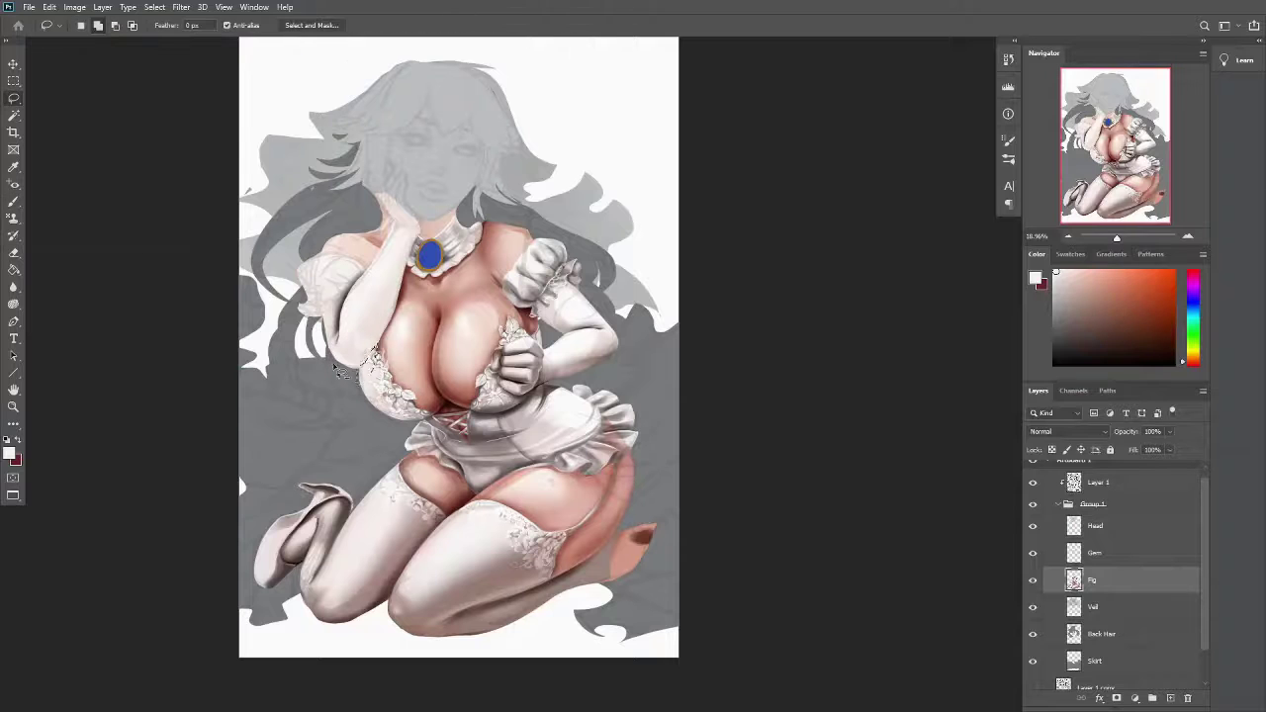
pyautogui.press('x')
pyautogui.press('b')
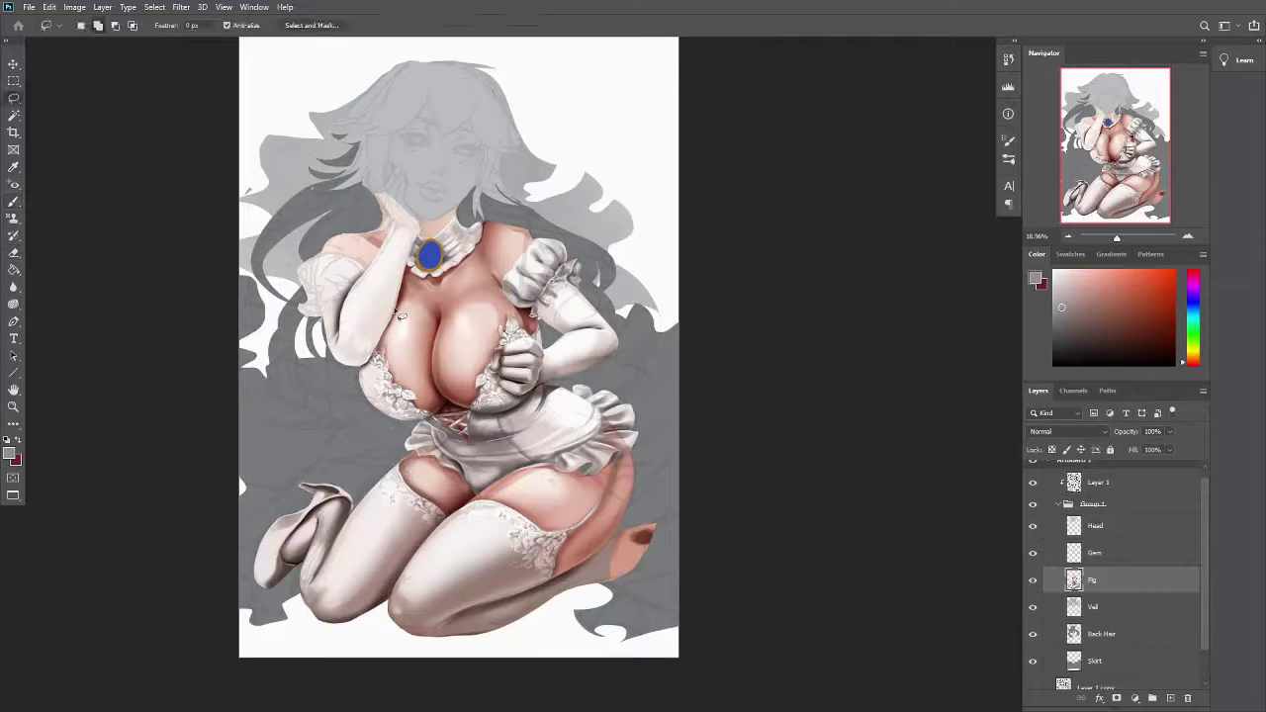
pyautogui.keyDown('alt'); pyautogui.click(262, 168); pyautogui.keyUp('alt')
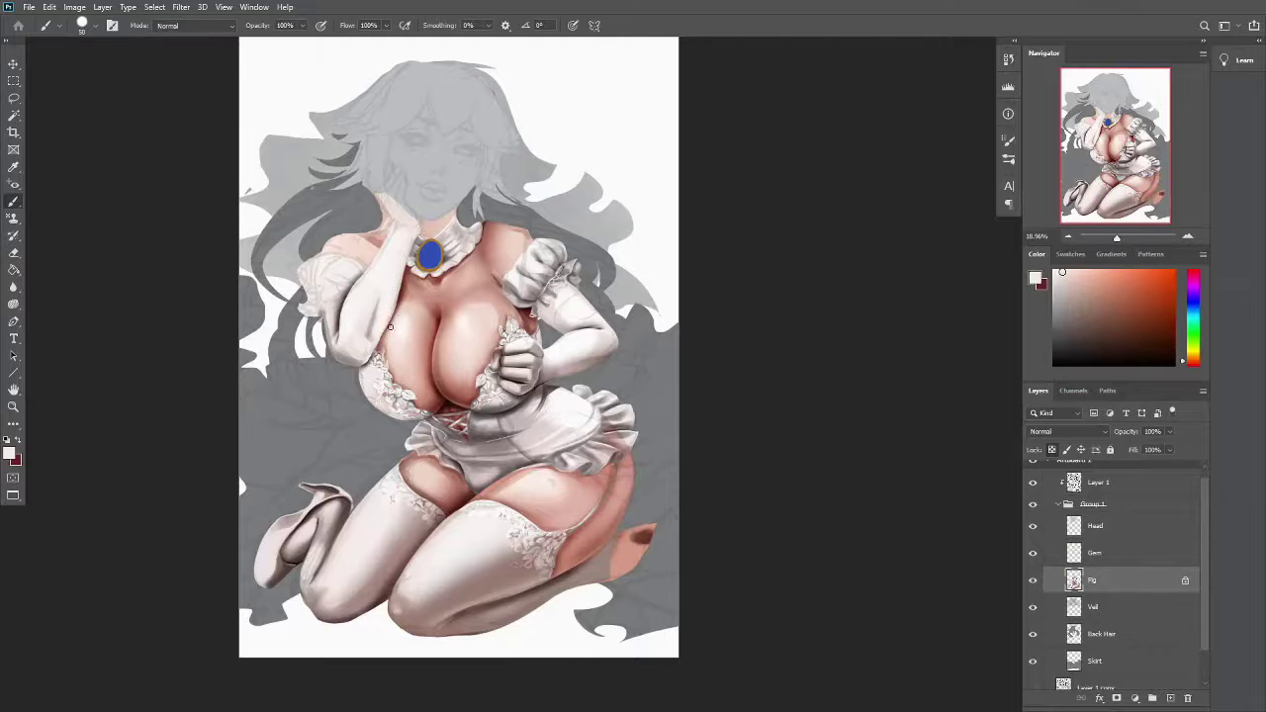
pyautogui.scroll(1, 331, 328)
pyautogui.hotkey('shift', 'b')
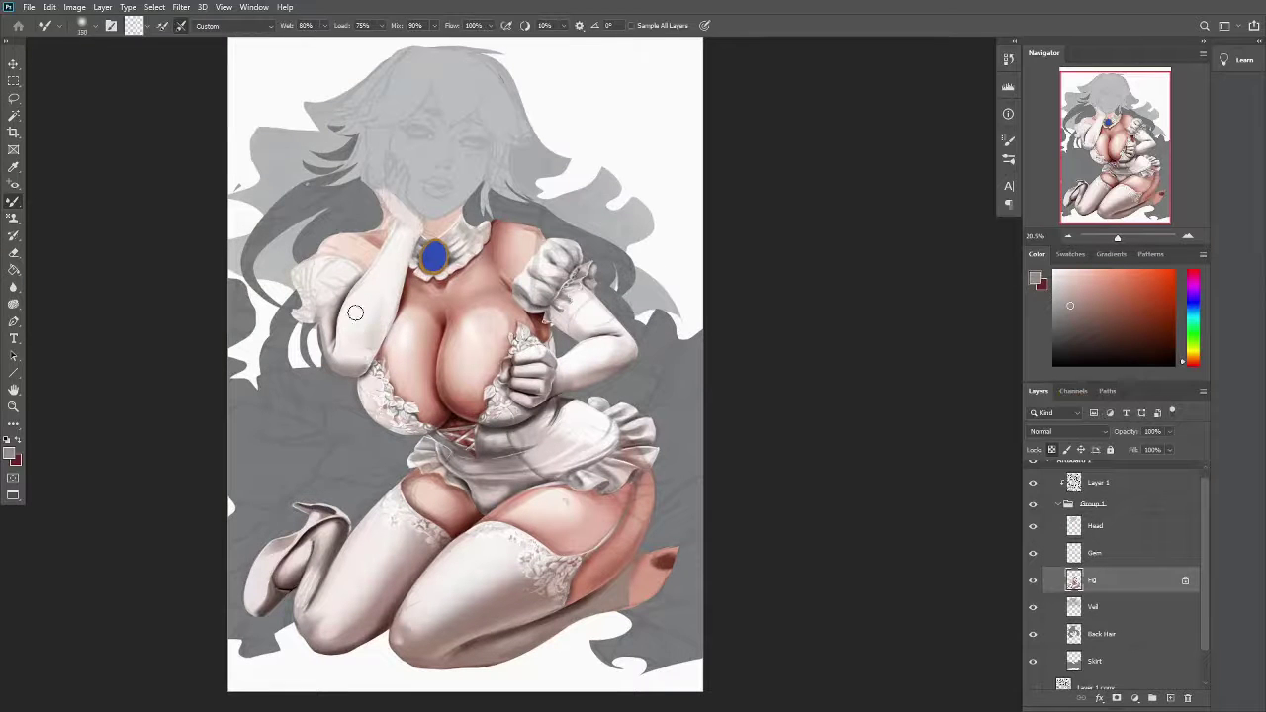
pyautogui.hotkey('shift', 'b')
# Shade the puffy sleeve on the raised arm with sampled whites and grey, isolating its folds with the Lasso tool
pyautogui.keyDown('alt'); pyautogui.click(329, 341); pyautogui.keyUp('alt')
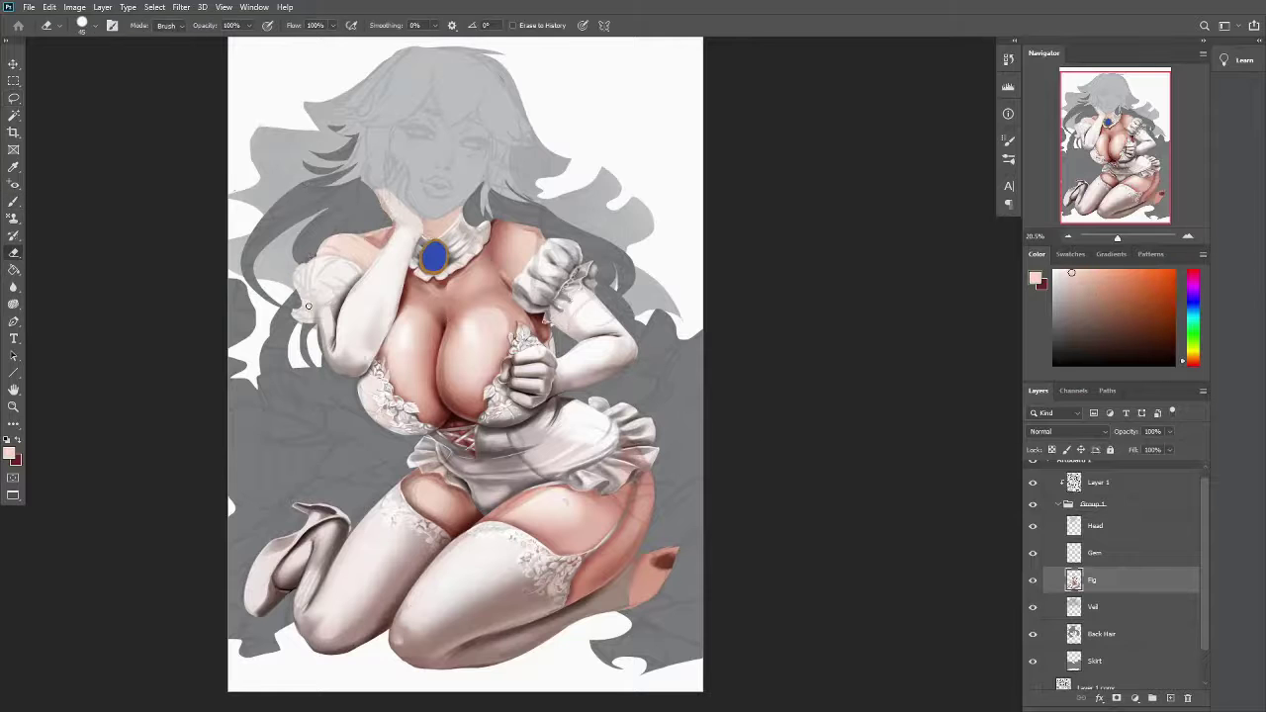
pyautogui.moveTo(329, 230); pyautogui.dragTo(326, 262)
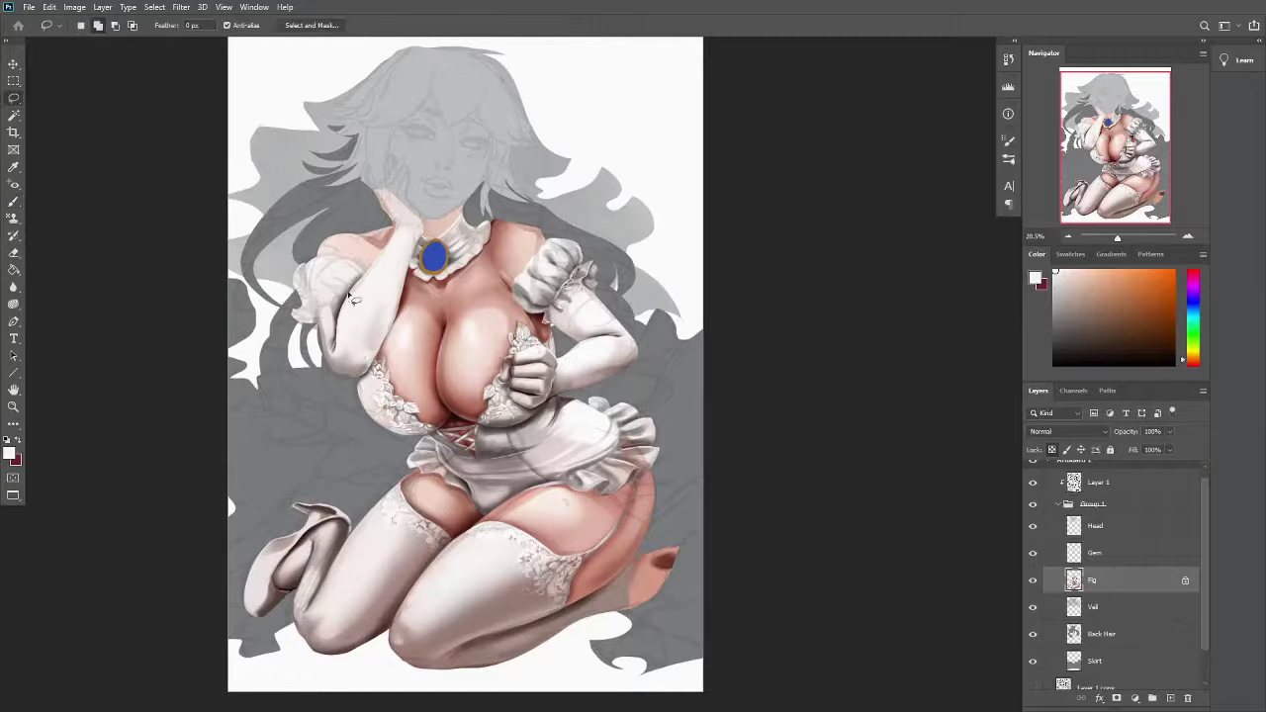
pyautogui.moveTo(305, 319); pyautogui.dragTo(307, 318)
pyautogui.press('b')
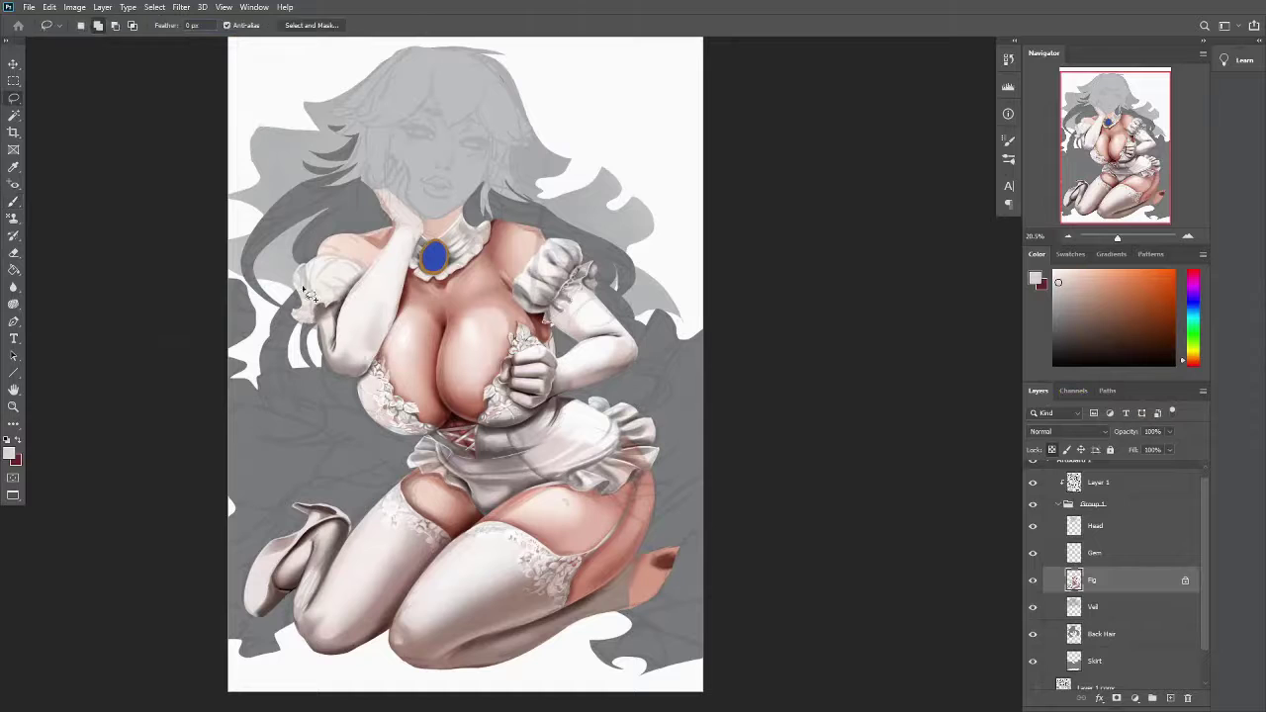
pyautogui.hotkey('alt', 'BackSpace')
pyautogui.press('b')
pyautogui.keyDown('alt'); pyautogui.click(310, 314); pyautogui.keyUp('alt')
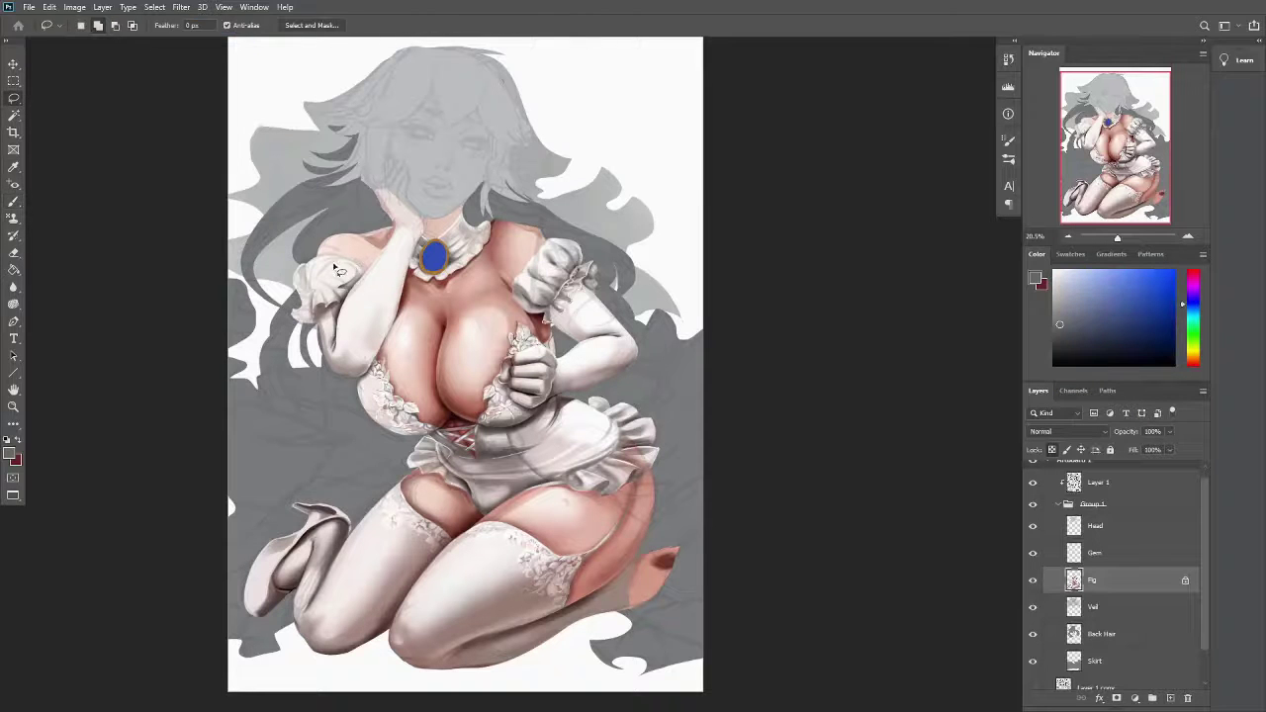
# Deepen the folds of the raised arm's puffy sleeve using a smaller brush in Multiply mode and blend them with the Mixer Brush
pyautogui.press('[')
pyautogui.press('[')
pyautogui.press('[')
pyautogui.rightClick(14, 200)
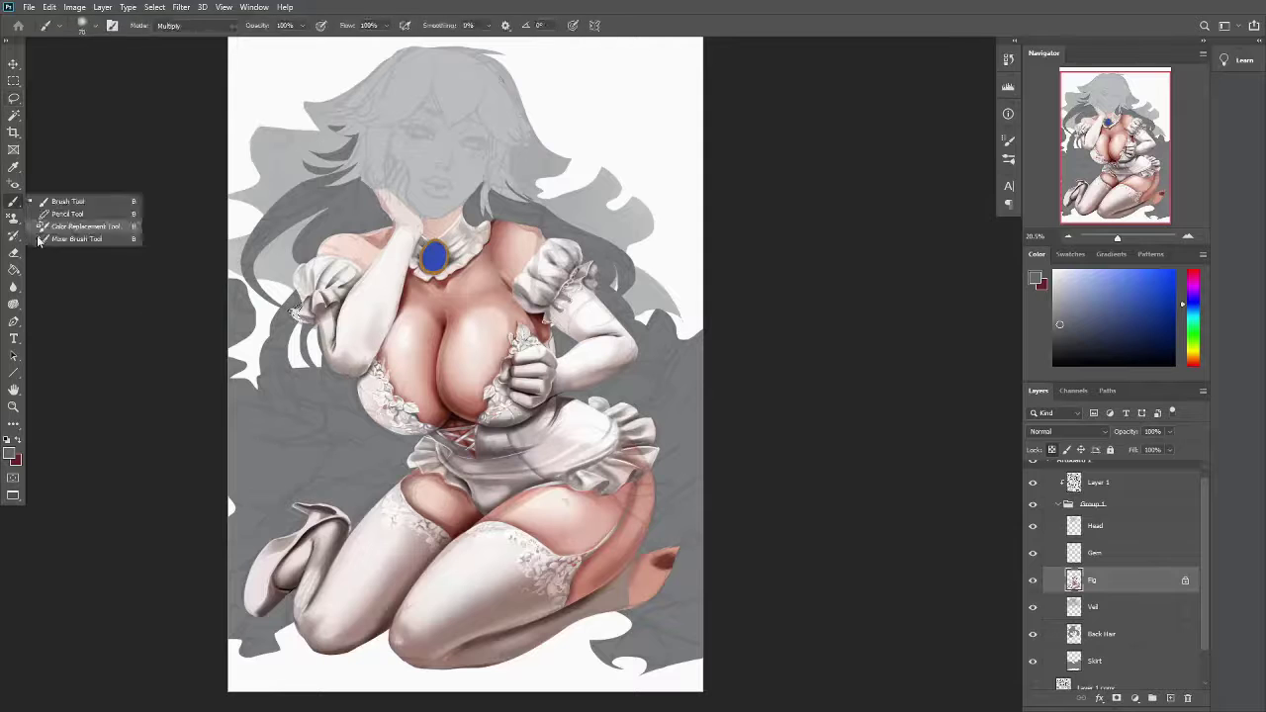
pyautogui.click(69, 195)
pyautogui.hotkey('shift', 'b')
pyautogui.hotkey('shift', 'b')
pyautogui.hotkey('shift', 'b')
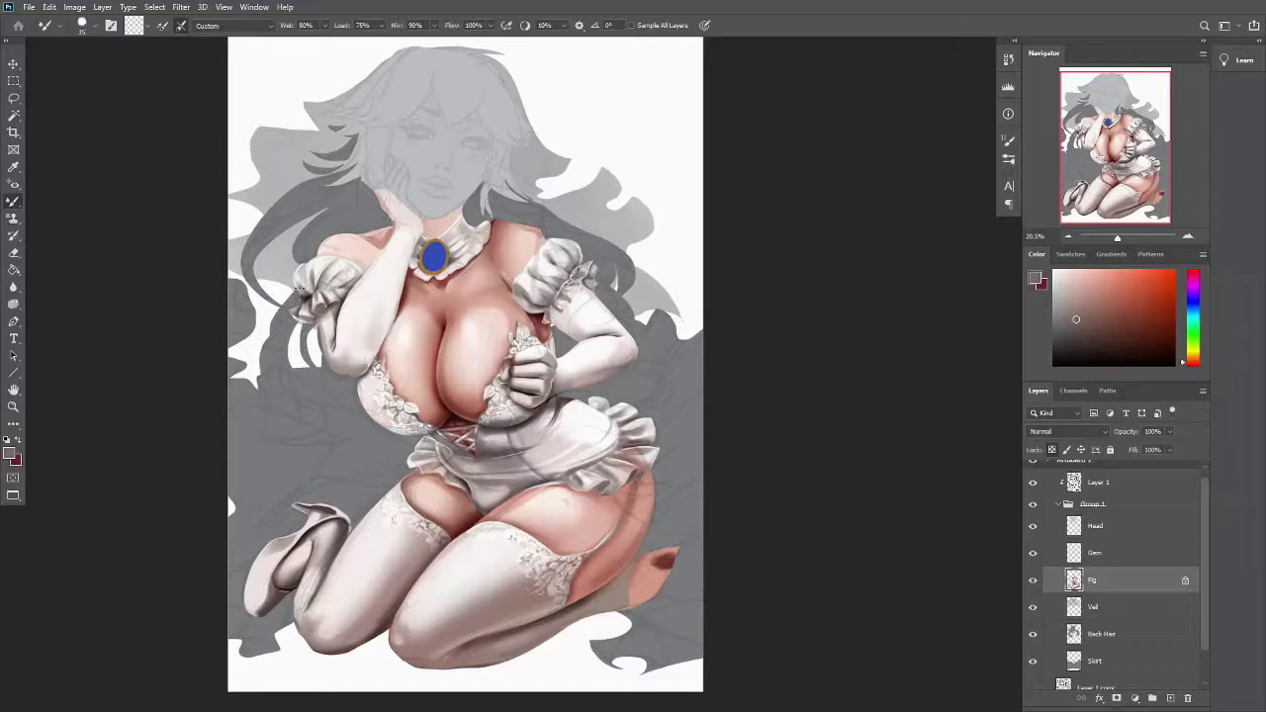
# Refine the ruffled cuff of the raised arm's sleeve with sampled greys and white in Normal mode
pyautogui.scroll(1, 297, 279)
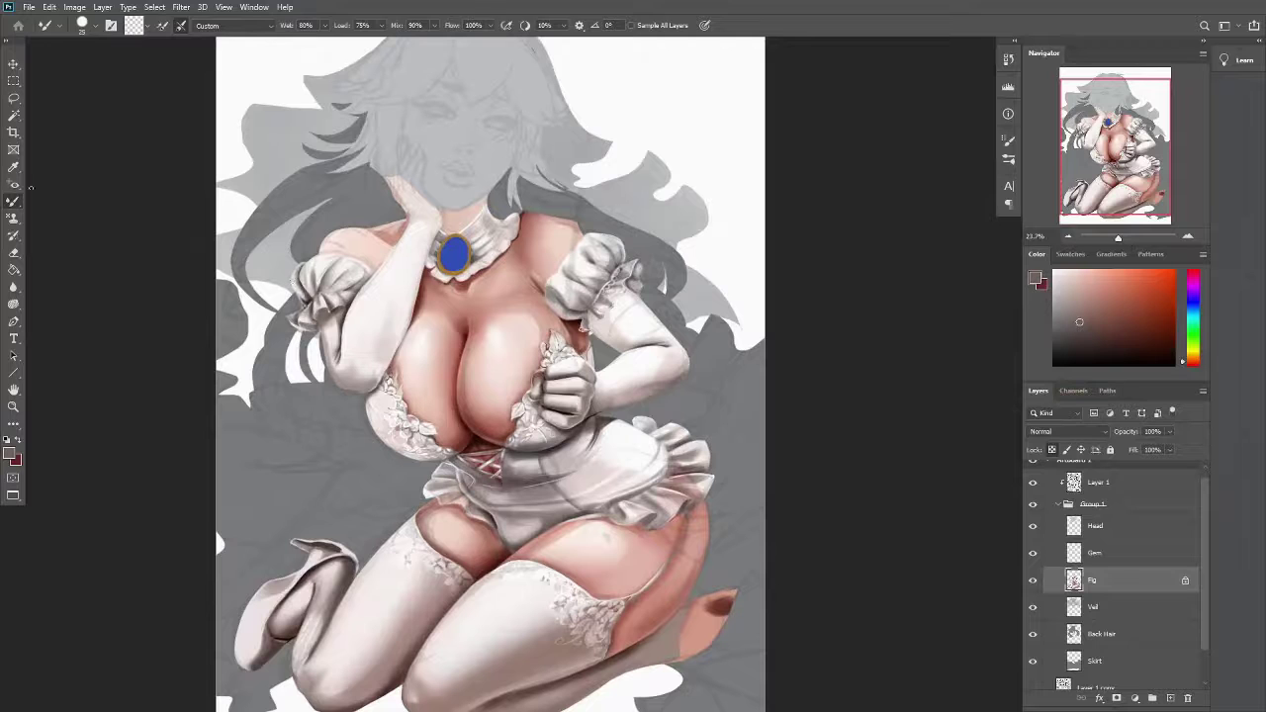
pyautogui.hotkey('shift', 'b')
pyautogui.keyDown('alt'); pyautogui.click(295, 272); pyautogui.keyUp('alt')
pyautogui.hotkey('shift', 'alt', 'n')
pyautogui.keyDown('alt'); pyautogui.click(321, 326); pyautogui.keyUp('alt')
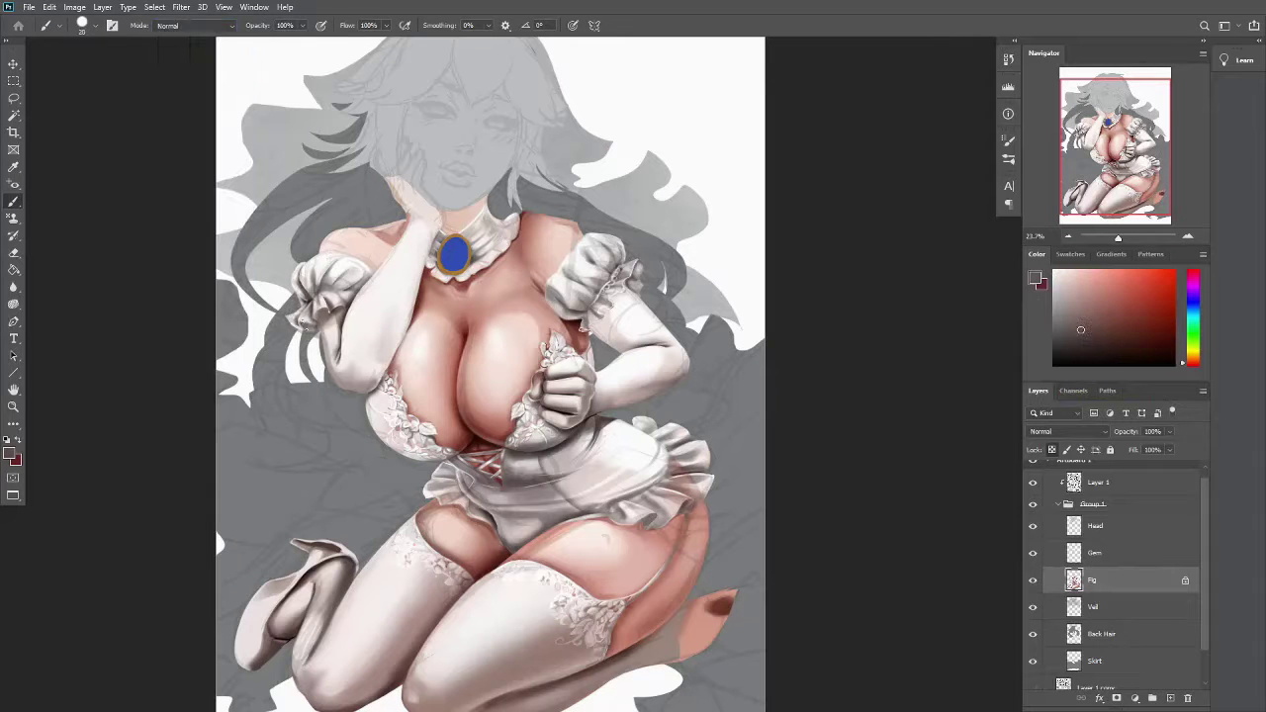
pyautogui.moveTo(302, 319); pyautogui.dragTo(312, 356)
pyautogui.hotkey('shift', 'alt', 'n')
pyautogui.keyDown('alt'); pyautogui.click(307, 325); pyautogui.keyUp('alt')
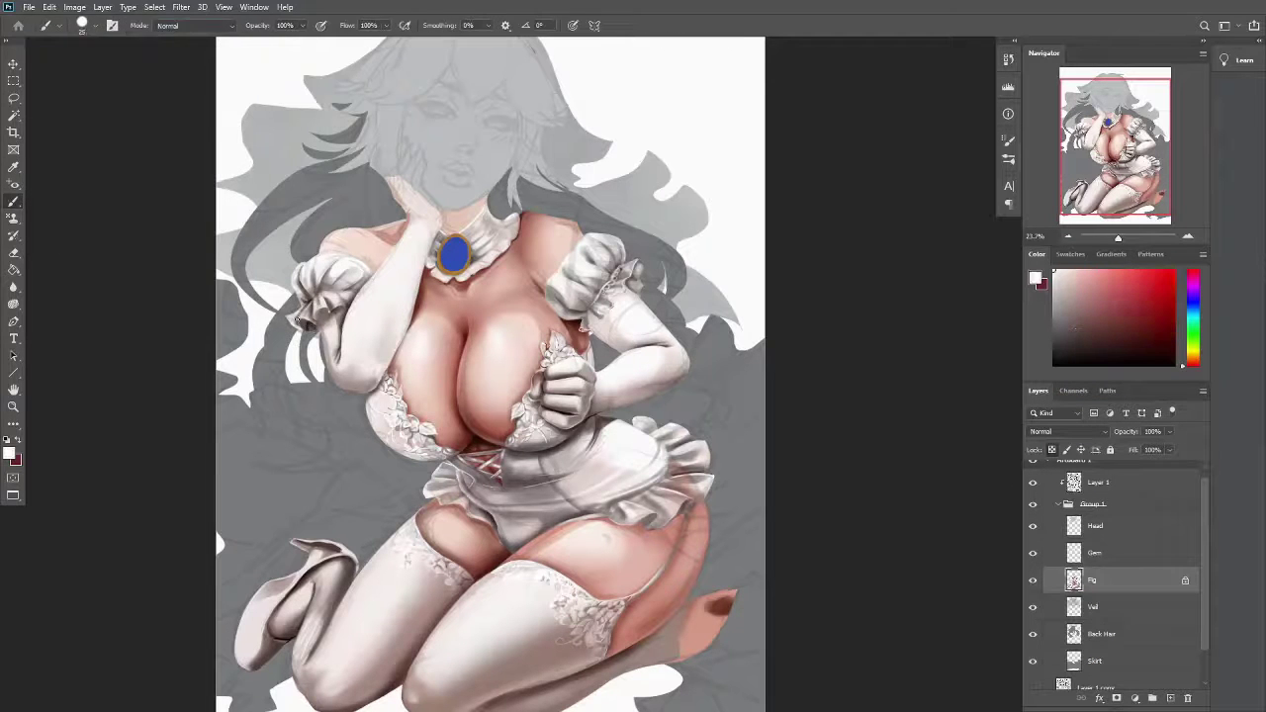
# Touch up the glove shading below the puffy sleeve with sampled grey and off-white, and blend it with the Mixer Brush
pyautogui.click(82, 25)
pyautogui.doubleClick(56, 146)
pyautogui.keyDown('alt'); pyautogui.click(319, 297); pyautogui.keyUp('alt')
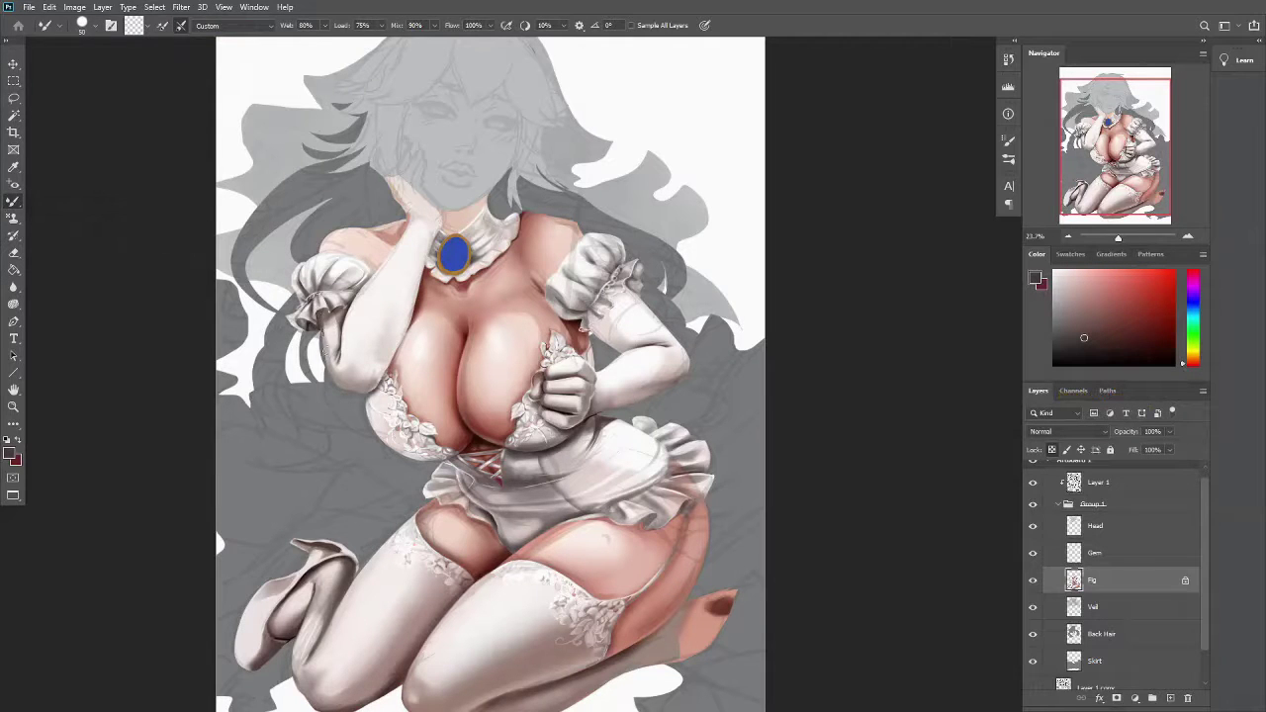
pyautogui.keyDown('alt'); pyautogui.click(354, 389); pyautogui.keyUp('alt')
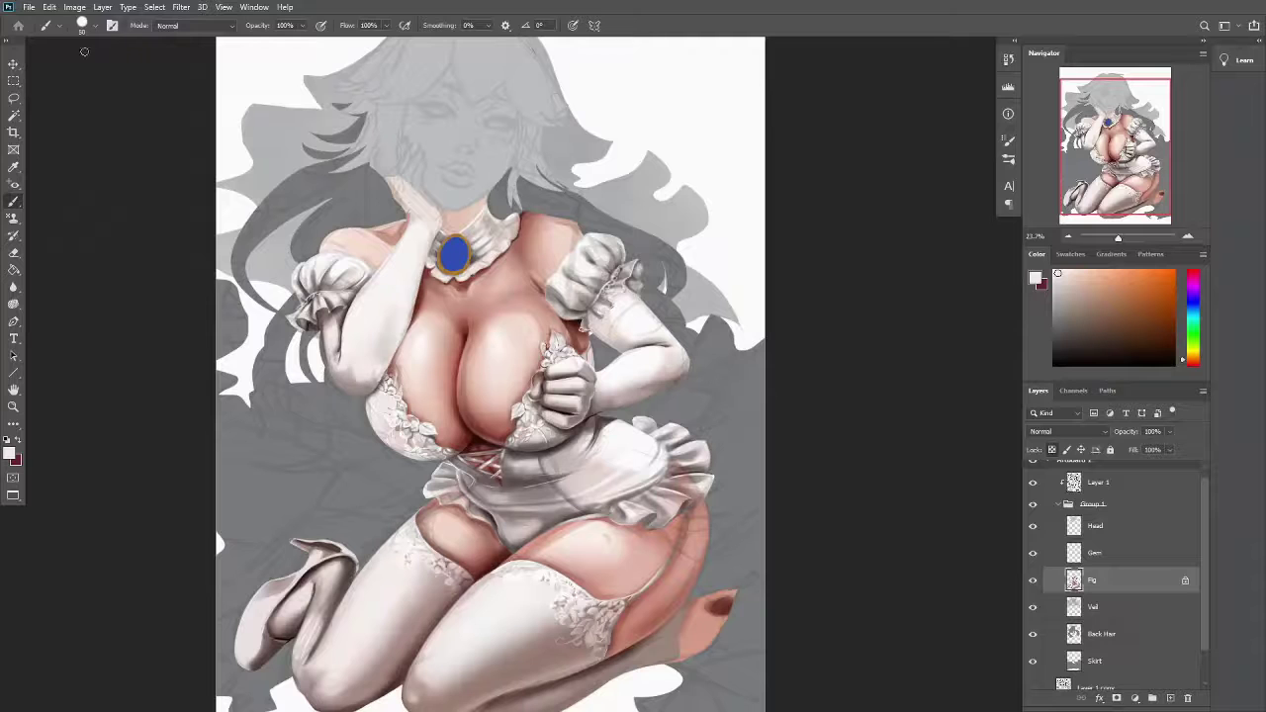
pyautogui.keyDown('alt'); pyautogui.click(329, 341); pyautogui.keyUp('alt')
pyautogui.rightClick(13, 201)
pyautogui.click(67, 202)
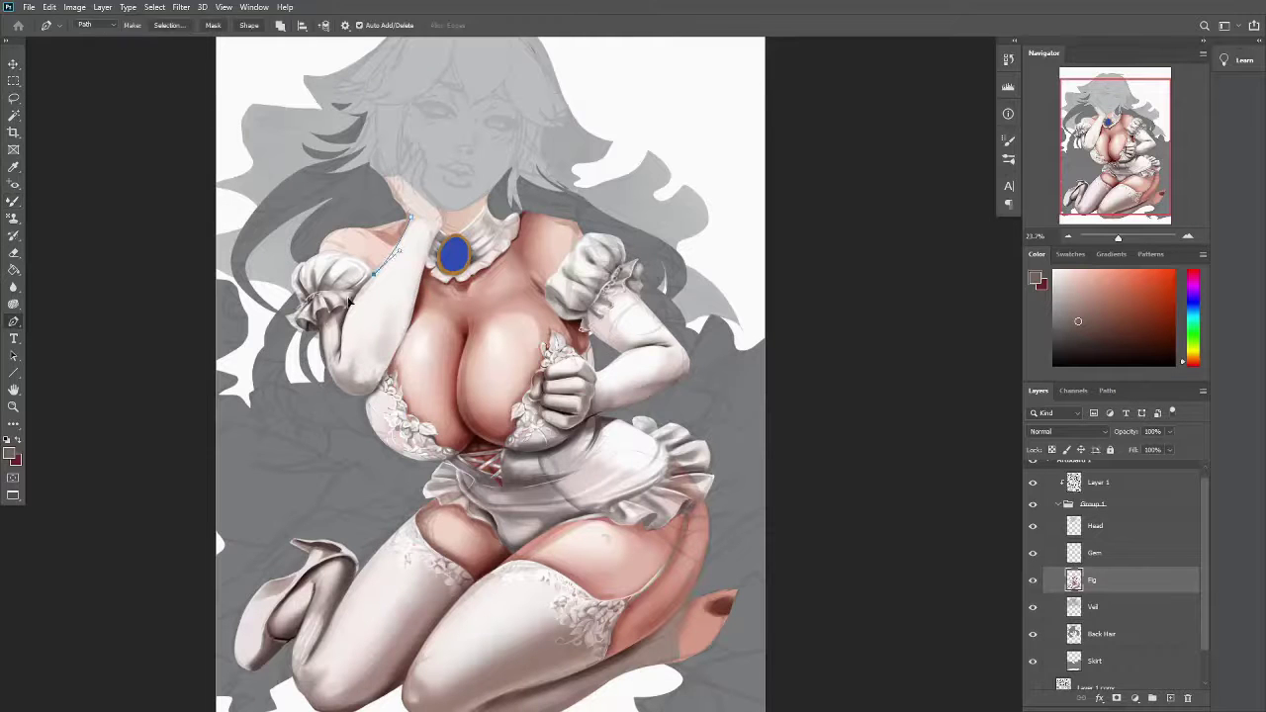
# Shade the raised arm's shoulder and the neck above the collar with reddish tones in Multiply mode, blending with the Mixer Brush
pyautogui.hotkey('ctrl', 'd')
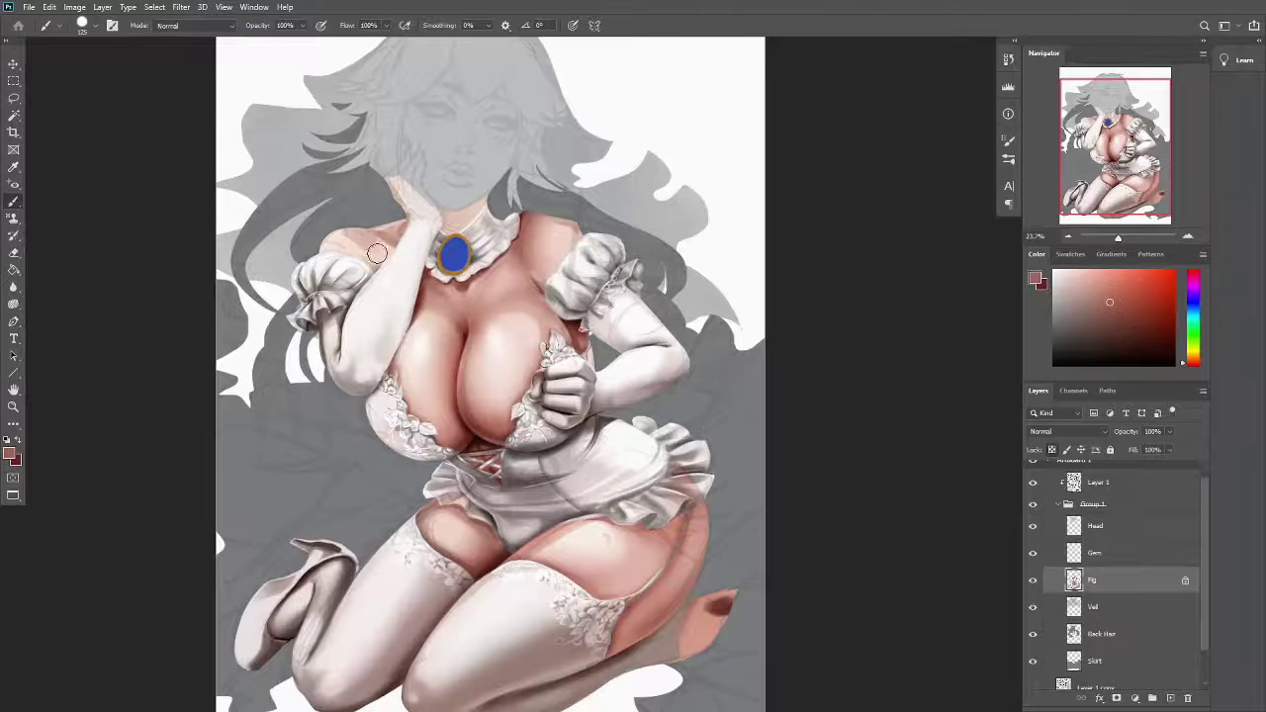
pyautogui.hotkey('shift', 'b')
pyautogui.moveTo(375, 262); pyautogui.dragTo(368, 247)
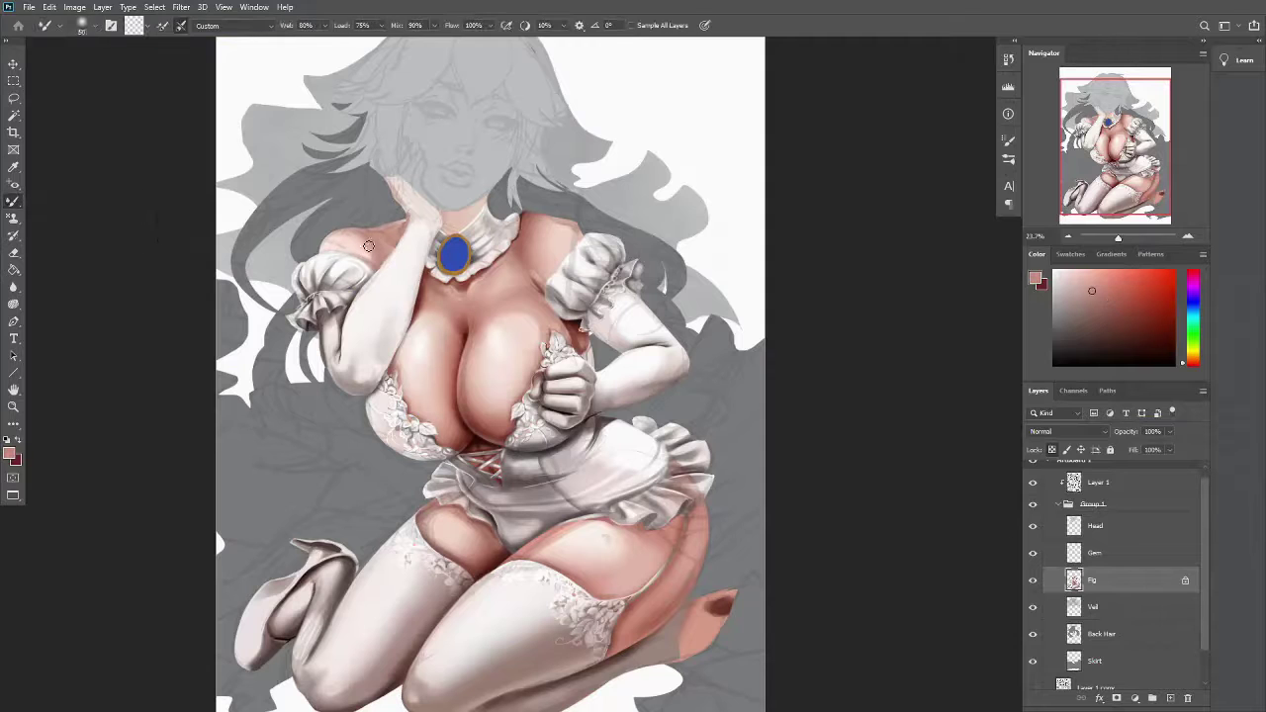
pyautogui.hotkey('shift', 'b')
pyautogui.keyDown('alt'); pyautogui.click(459, 234); pyautogui.keyUp('alt')
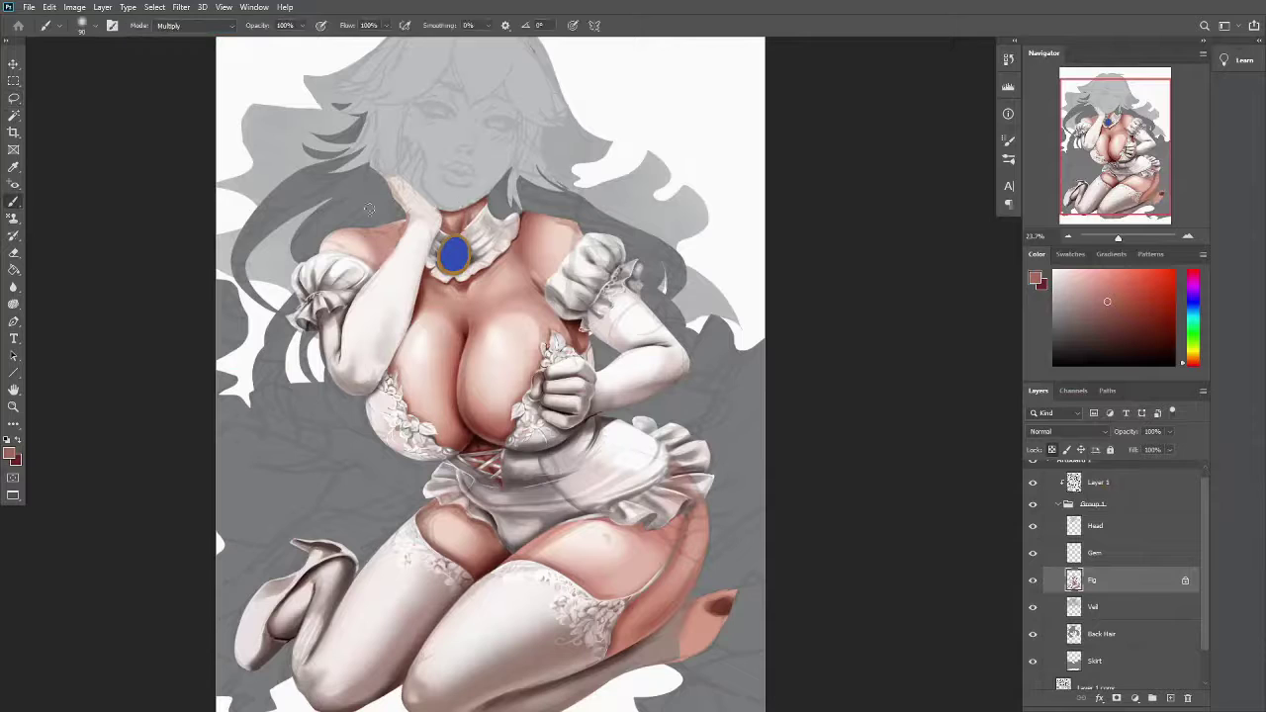
pyautogui.scroll(-1, 182, 175)
pyautogui.hotkey('shift', 'b')
pyautogui.hotkey('shift', 'b')
pyautogui.hotkey('shift', 'b')
# Highlight the raised arm's shoulder with sampled pale tones and soften the highlight with the Mixer Brush
pyautogui.scroll(-1, 341, 296)
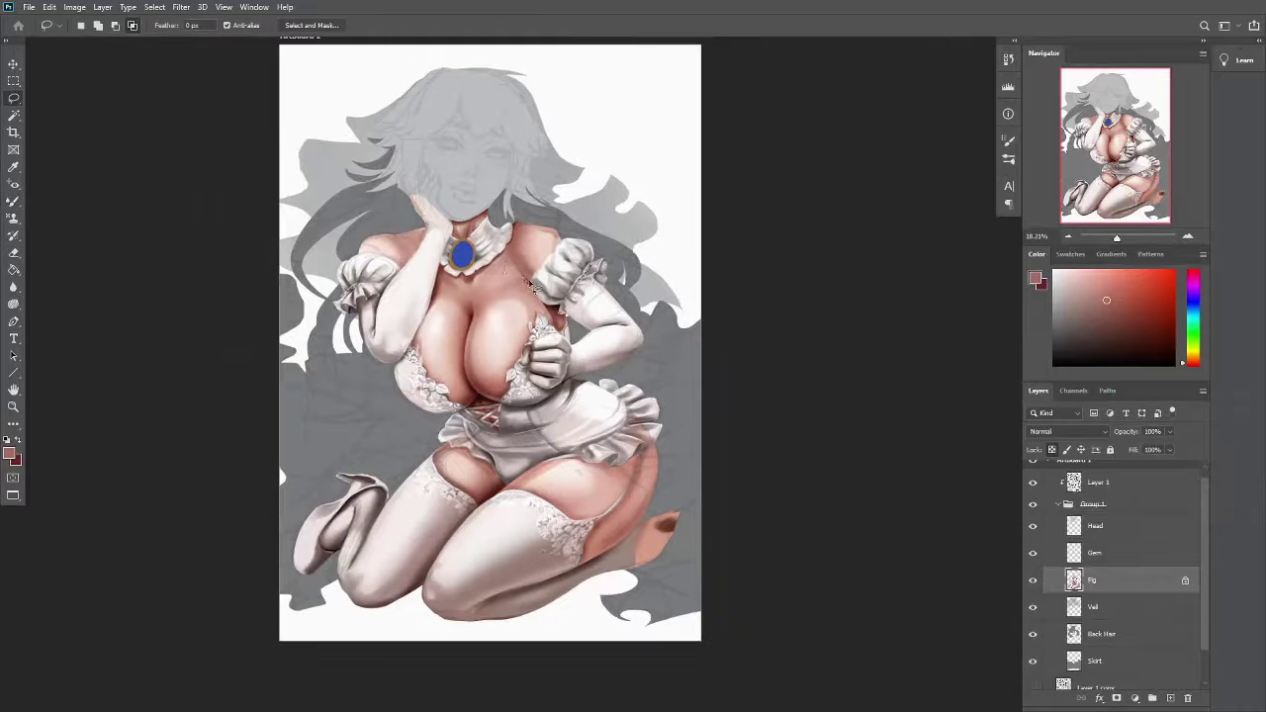
pyautogui.scroll(-2, 430, 289)
pyautogui.hotkey('shift', 'b')
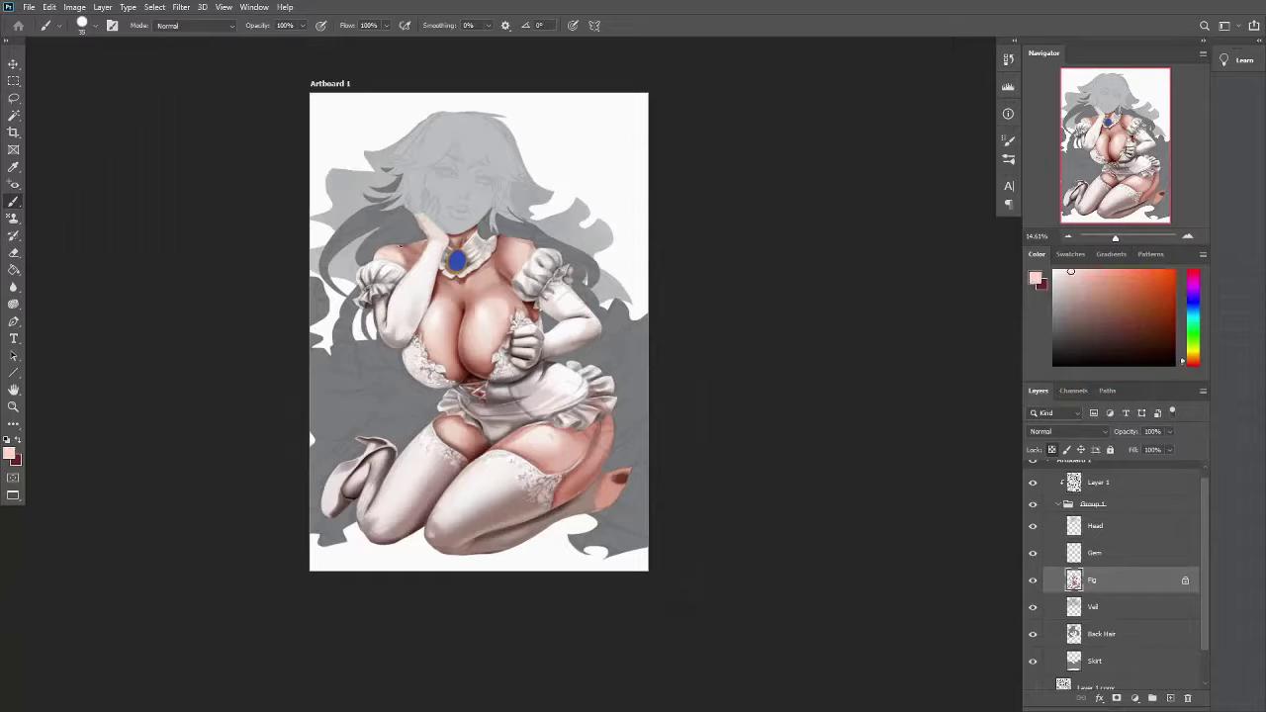
pyautogui.keyDown('alt'); pyautogui.click(410, 255); pyautogui.keyUp('alt')
pyautogui.scroll(1, 411, 256)
pyautogui.hotkey('shift', 'b')
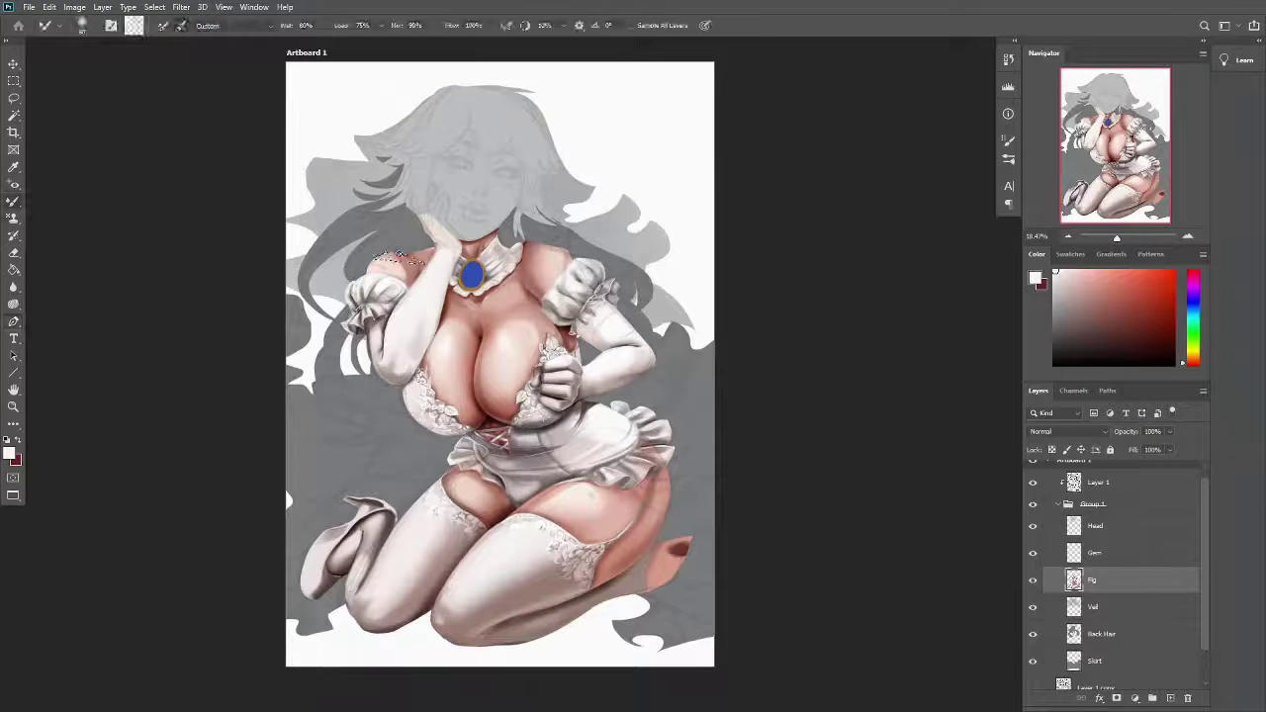
# Shade the skin between the collar and the lowered arm's sleeve with sampled dark reds, and blend it with the Mixer Brush
pyautogui.press('i')
pyautogui.click(473, 302)
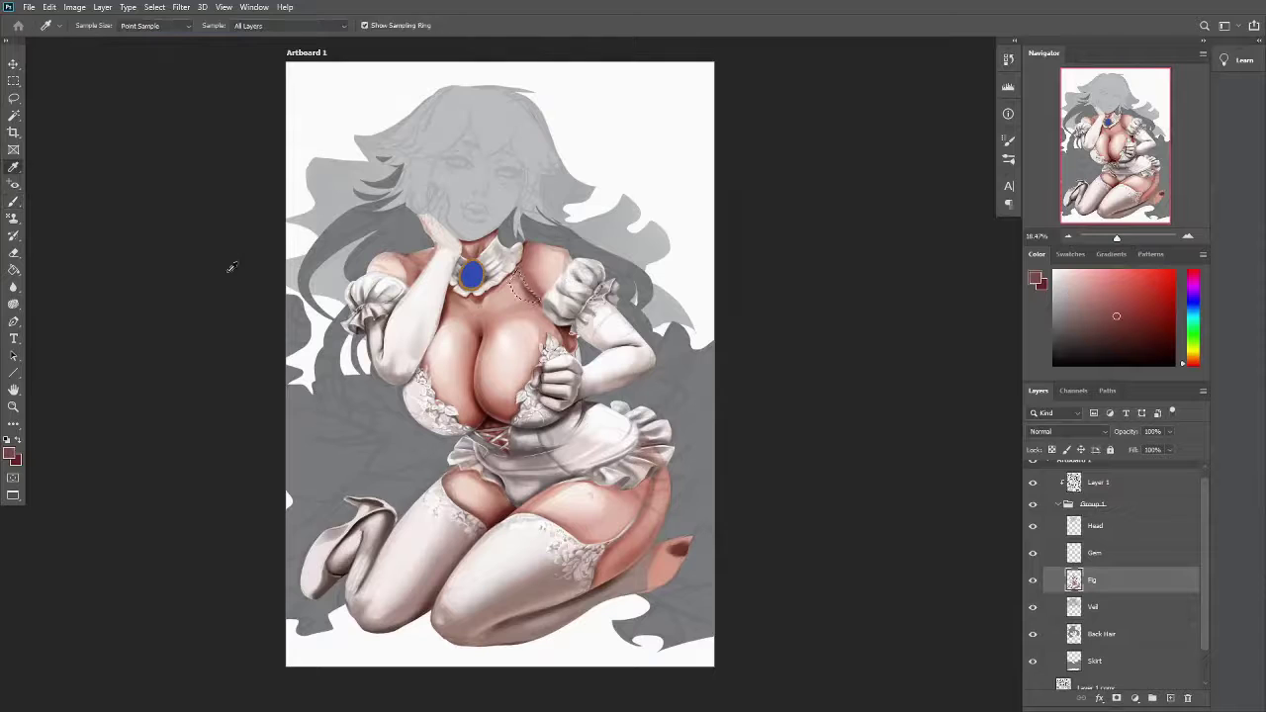
pyautogui.press('b')
pyautogui.scroll(1, 230, 267)
pyautogui.hotkey('shift', 'b')
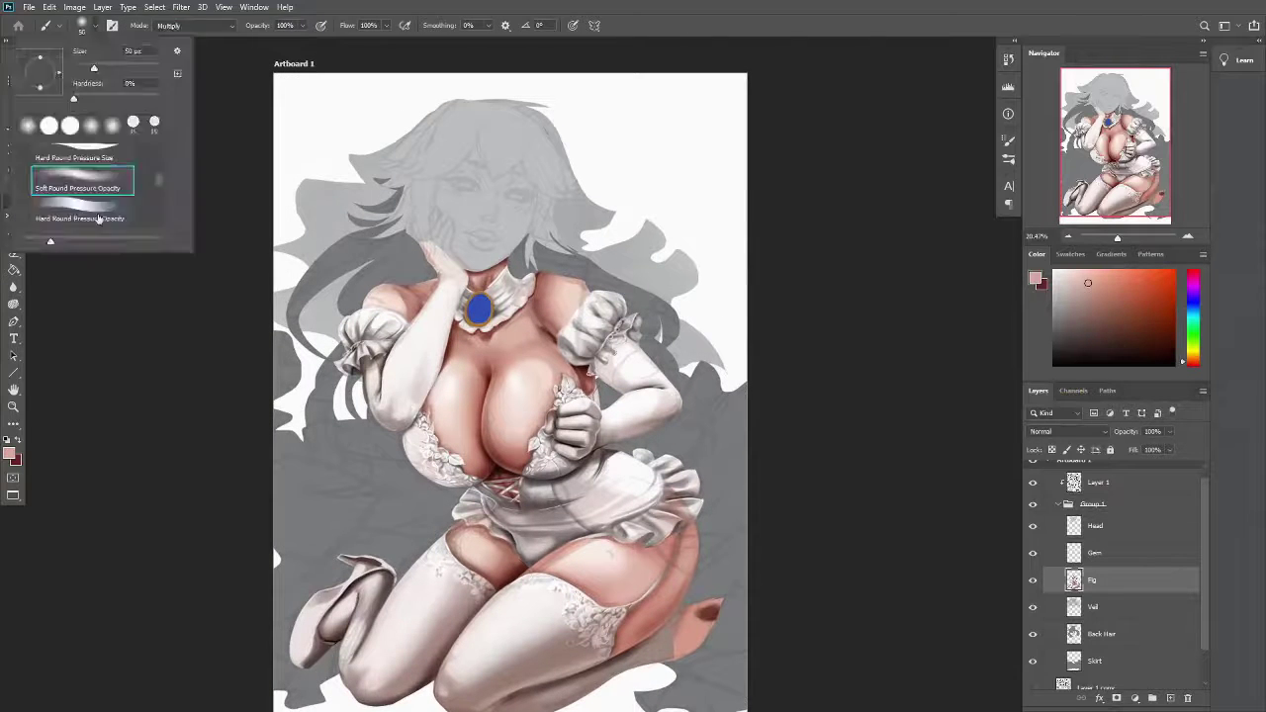
pyautogui.keyDown('alt'); pyautogui.click(544, 329); pyautogui.keyUp('alt')
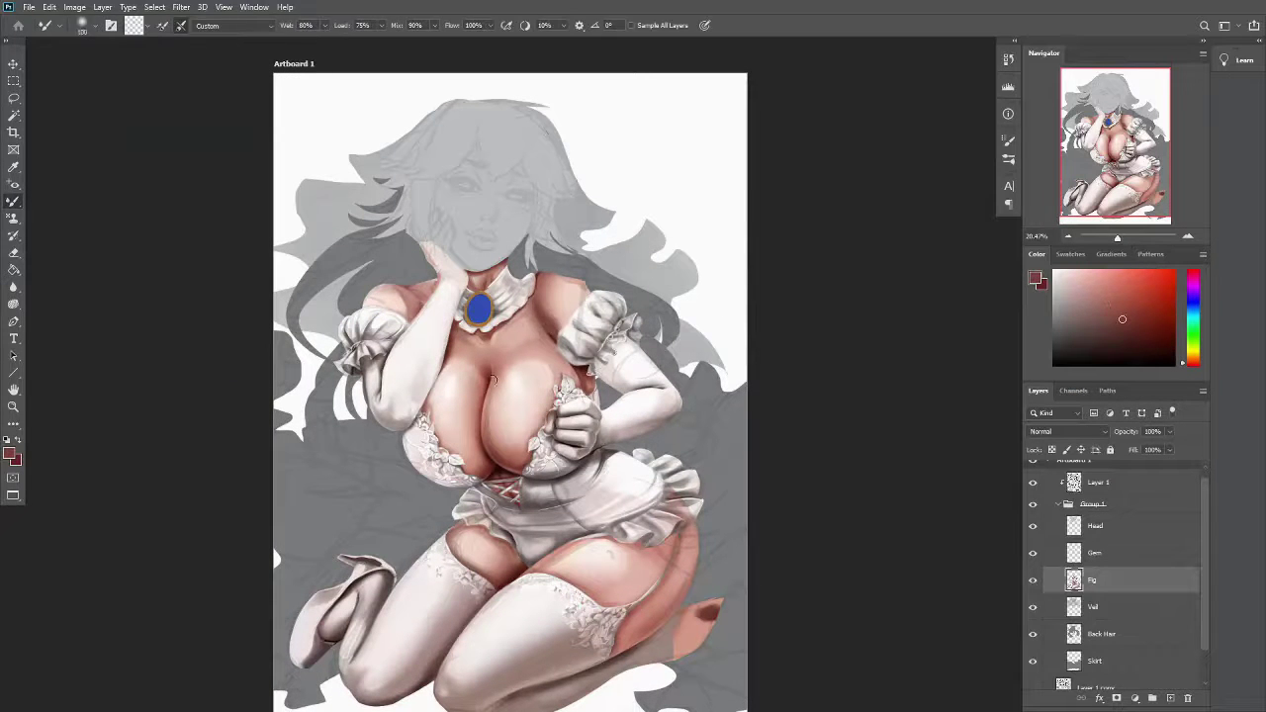
# Hide the sketch lines on Layer 1 and make the Fig layer active for painting
pyautogui.rightClick(14, 201)
pyautogui.press('v')
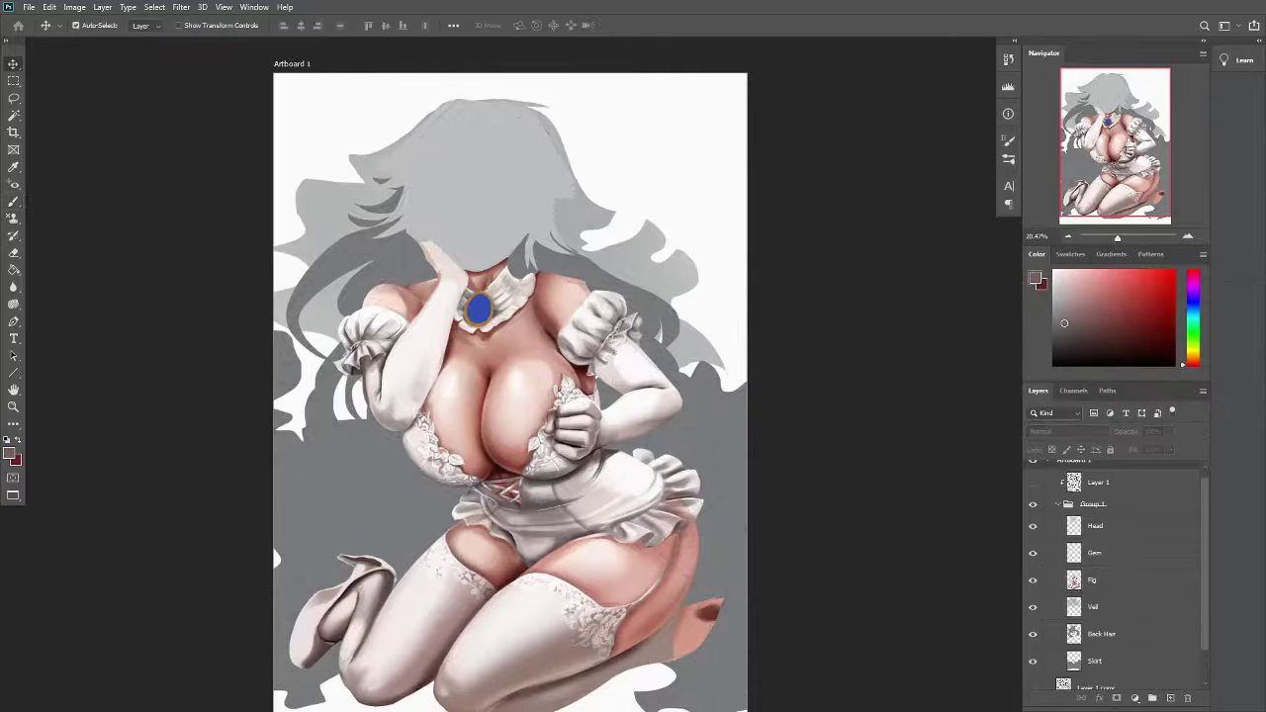
pyautogui.click(544, 348)
pyautogui.press('b')
# Shade the chest beside the collar and the dark skin under the lowered arm with sampled pink and red tones
pyautogui.keyDown('alt'); pyautogui.click(627, 239); pyautogui.keyUp('alt')
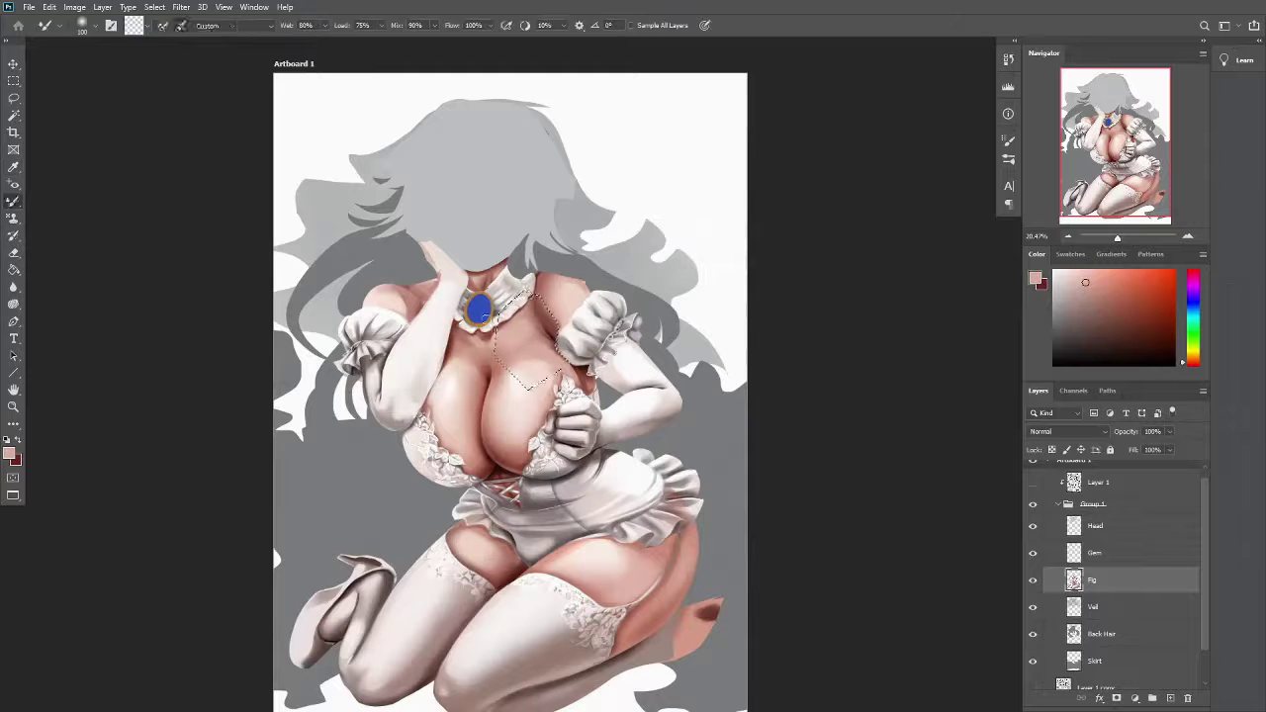
pyautogui.keyDown('alt'); pyautogui.click(532, 345); pyautogui.keyUp('alt')
pyautogui.keyDown('alt'); pyautogui.click(531, 345); pyautogui.keyUp('alt')
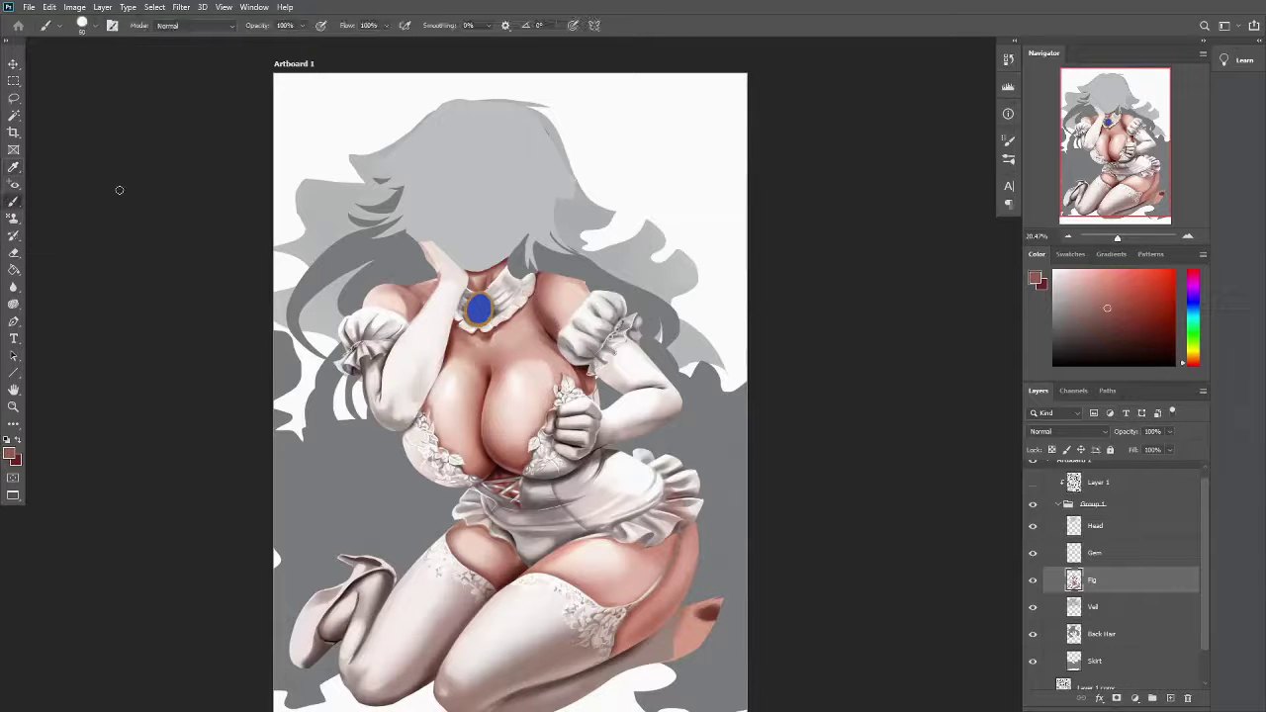
pyautogui.hotkey('shift', 'b')
pyautogui.keyDown('alt'); pyautogui.click(584, 378); pyautogui.keyUp('alt')
pyautogui.moveTo(573, 371); pyautogui.dragTo(591, 391)
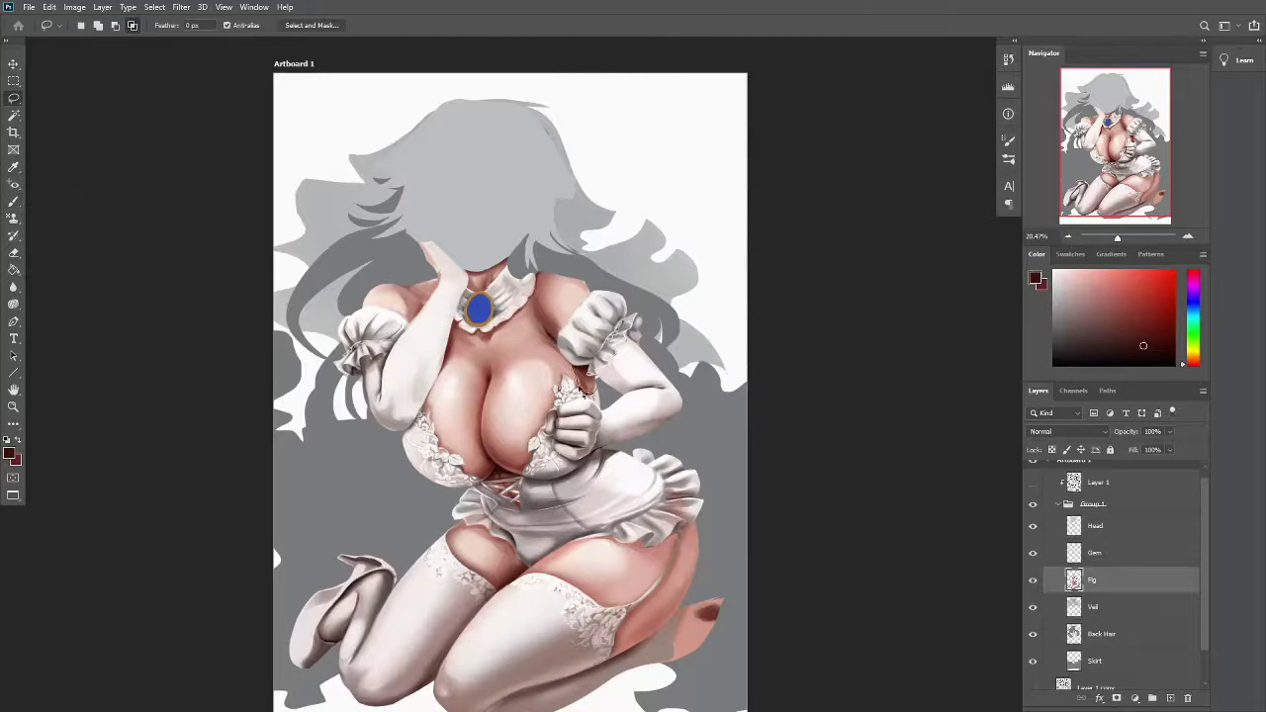
# Outline the upper chest with a Pen path, convert it to a selection, and blend the skin shading with the Mixer Brush
pyautogui.press('p')
pyautogui.click(512, 354)
pyautogui.click(496, 367)
pyautogui.click(492, 384)
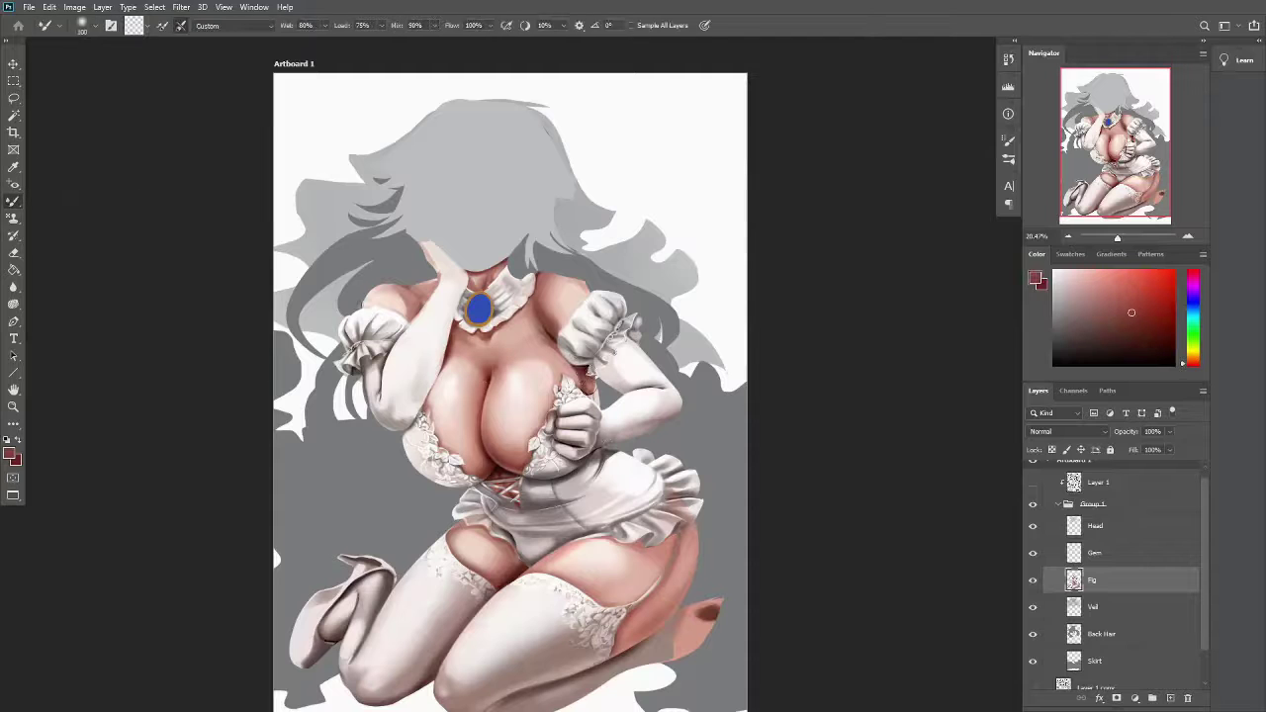
pyautogui.click(484, 406)
pyautogui.click(502, 436)
pyautogui.click(542, 369)
pyautogui.click(512, 355)
pyautogui.hotkey('ctrl', 'Return')
pyautogui.press('b')
pyautogui.hotkey('shift', 'b')
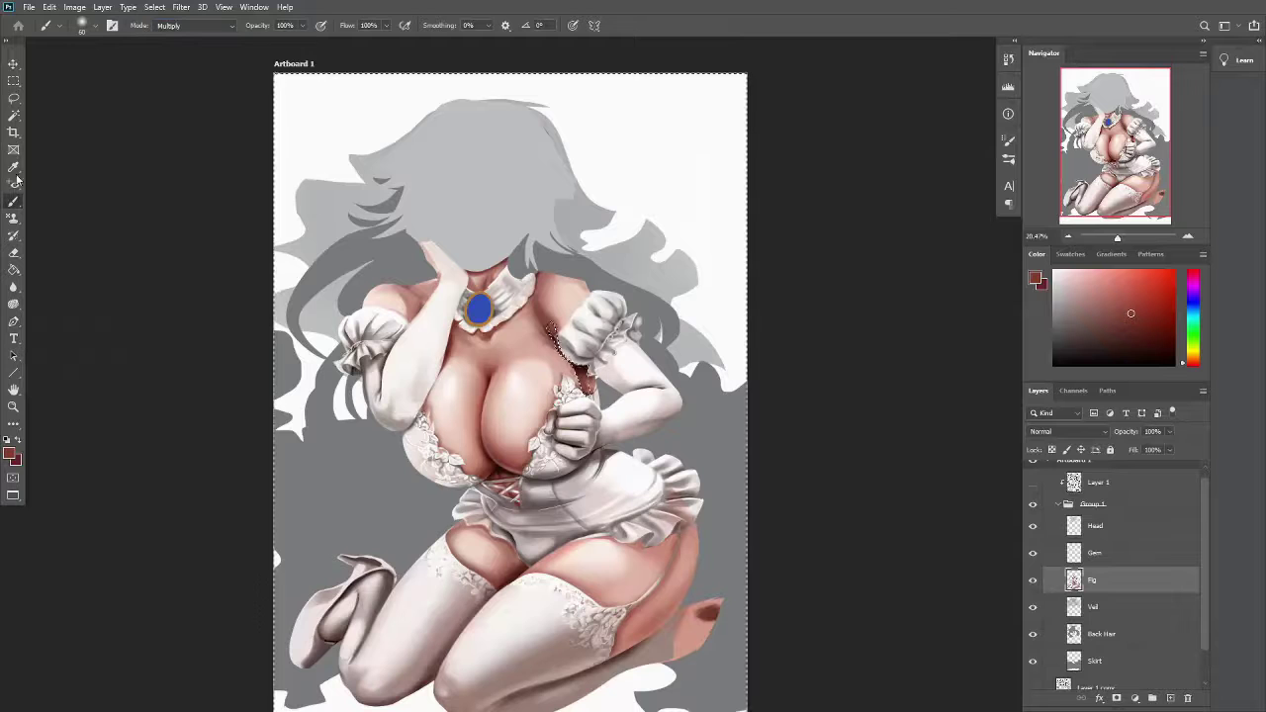
# Smooth the upper chest skin below the collar with sampled reddish and pale tones, alternating the Brush and Mixer Brush
pyautogui.click(82, 25)
pyautogui.keyDown('alt'); pyautogui.click(526, 339); pyautogui.keyUp('alt')
pyautogui.hotkey('shift', 'b')
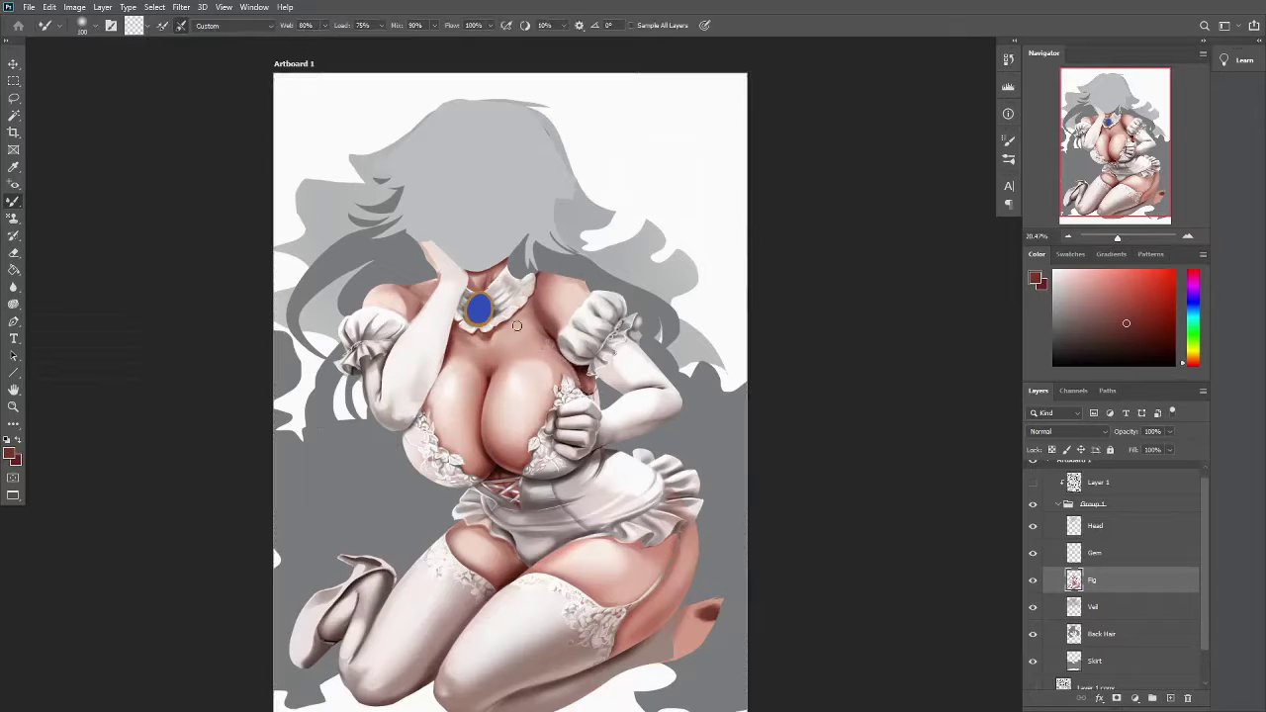
pyautogui.hotkey('shift', 'b')
pyautogui.keyDown('alt'); pyautogui.click(512, 353); pyautogui.keyUp('alt')
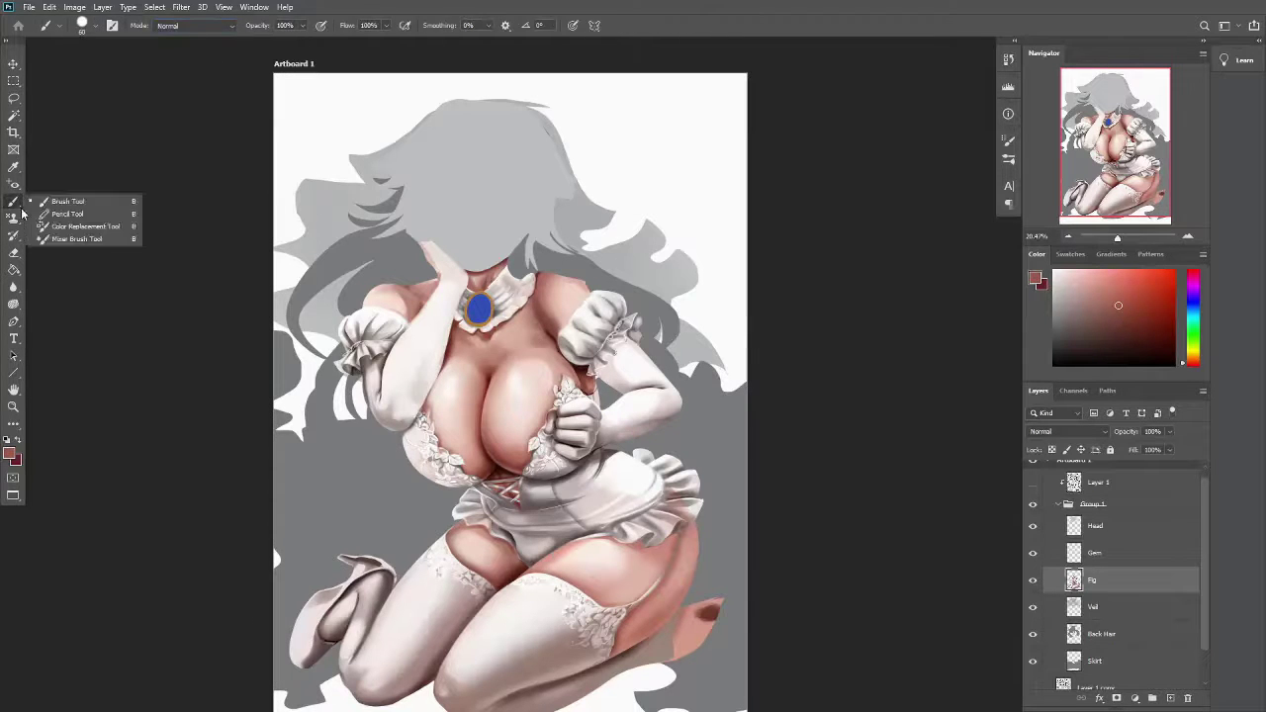
pyautogui.hotkey('shift', 'b')
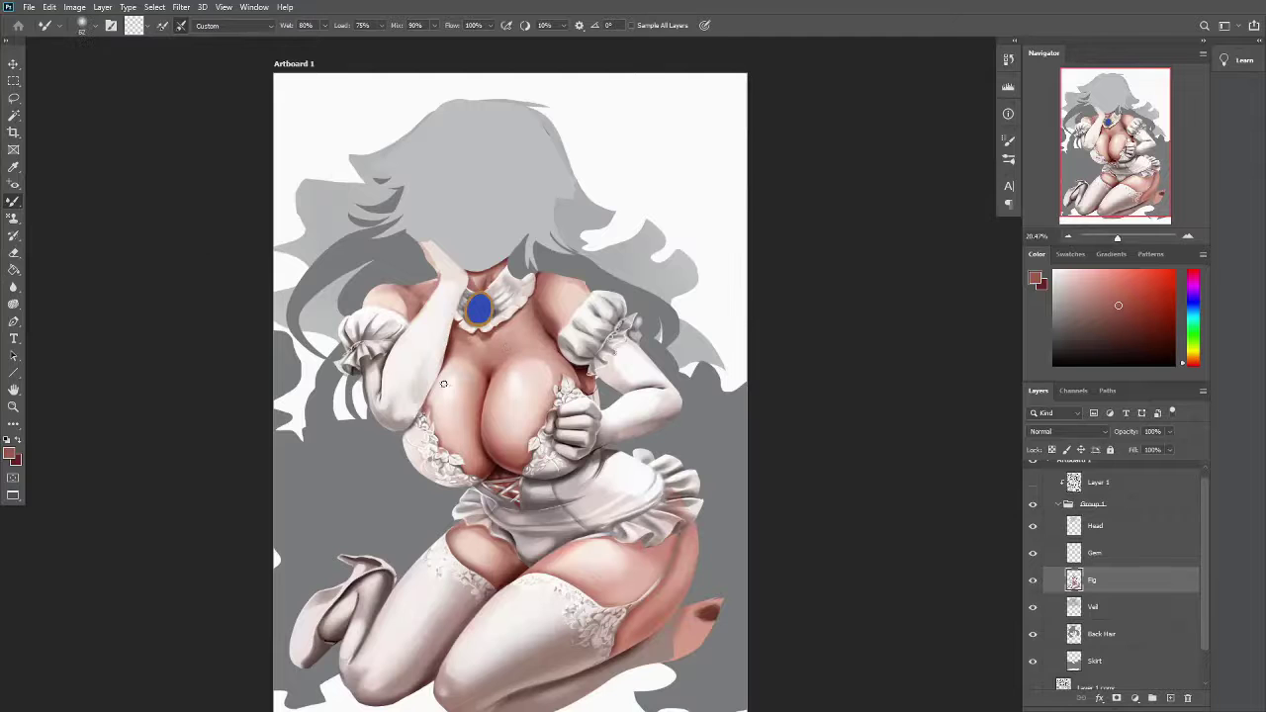
pyautogui.keyDown('alt'); pyautogui.click(530, 364); pyautogui.keyUp('alt')
pyautogui.hotkey('shift', 'b')
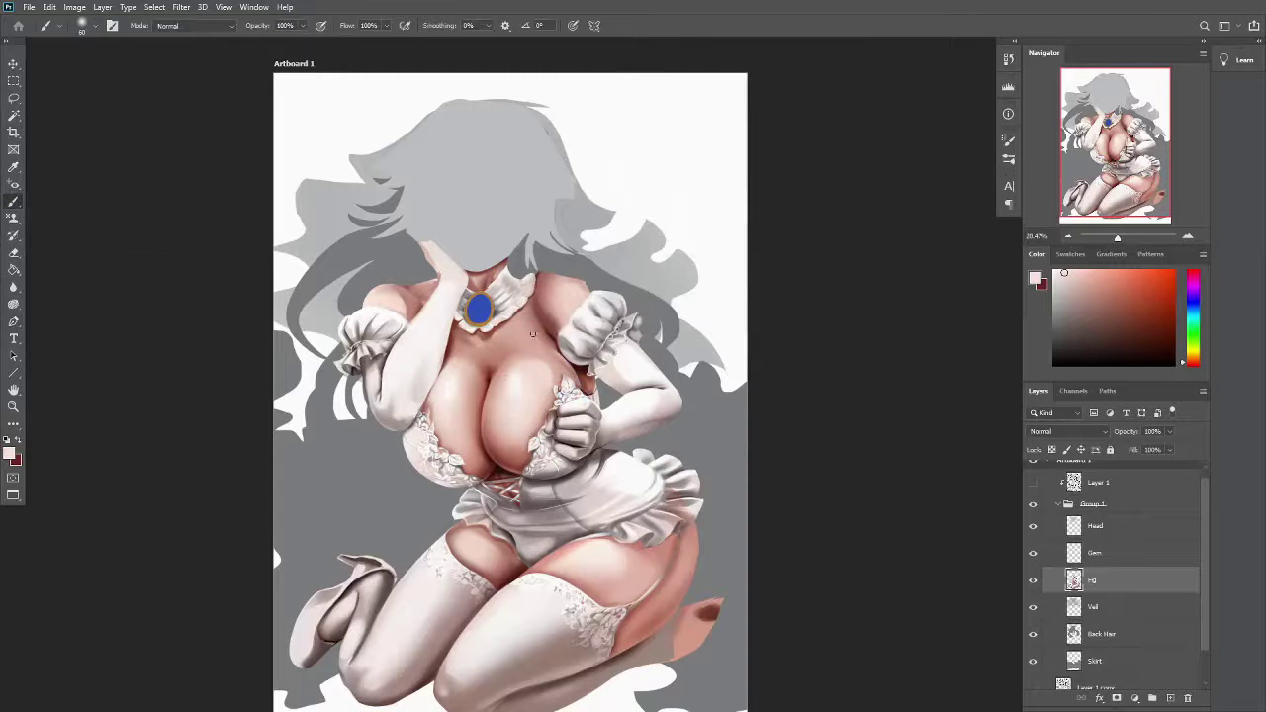
# Outline the garter strap along the outer thigh with a Pen path on the Fig layer and convert it to a selection
pyautogui.hotkey('alt', 'shift', 'm')
pyautogui.keyDown('alt'); pyautogui.click(392, 450); pyautogui.keyUp('alt')
pyautogui.press('/')
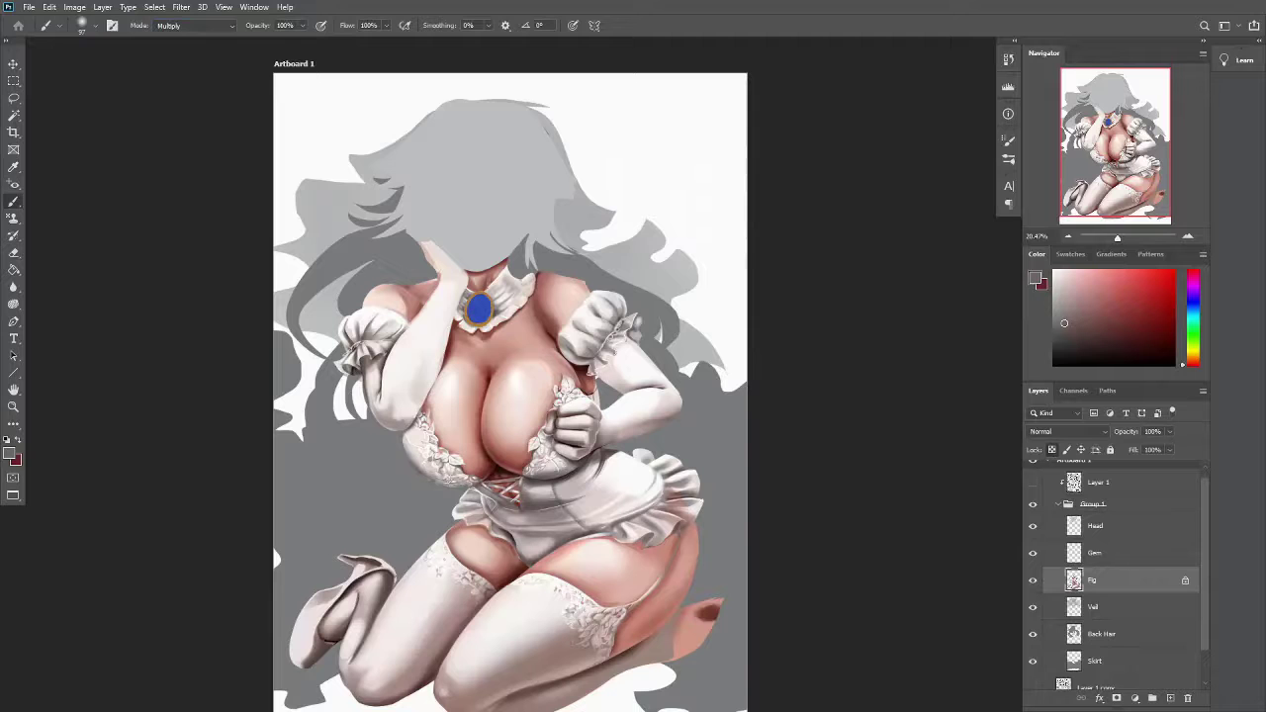
pyautogui.press('/')
pyautogui.press('p')
pyautogui.press('Escape')
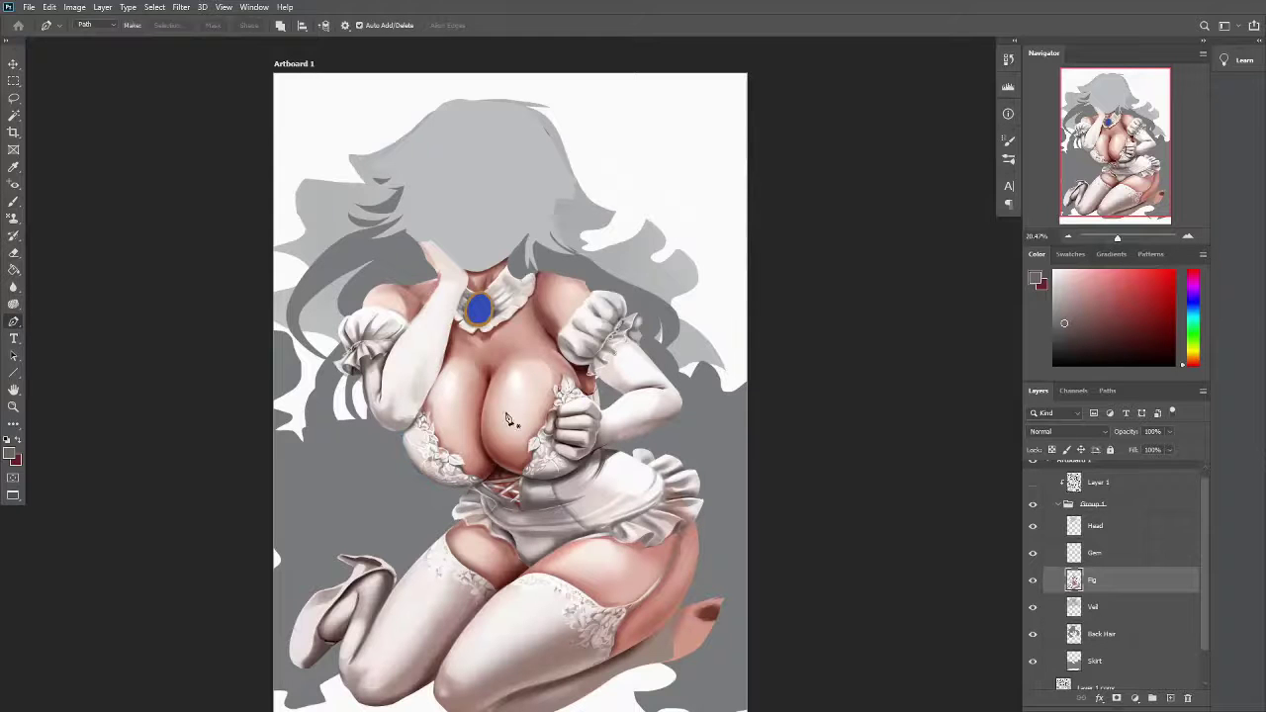
pyautogui.press('b')
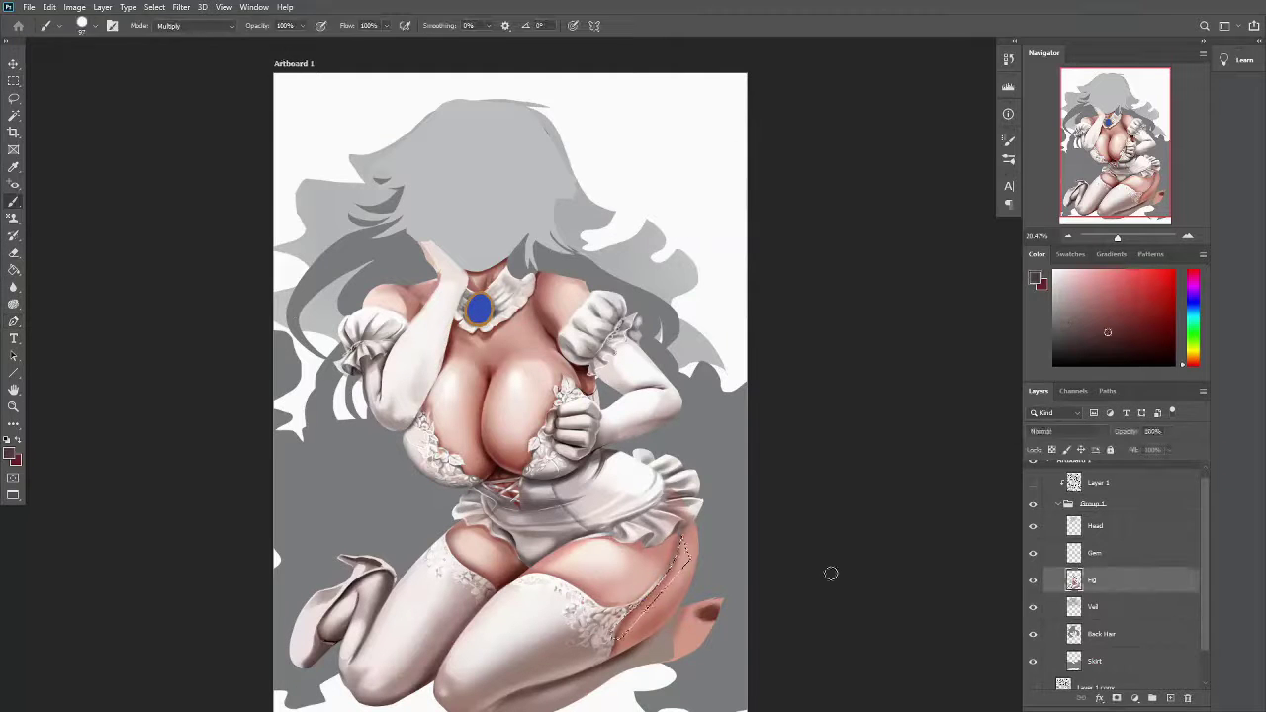
# Paint the garter strap down to the stocking top and shade the surrounding thigh, alternating the Brush and Mixer Brush
pyautogui.scroll(3, 657, 596)
pyautogui.press('Return')
pyautogui.press('Return')
pyautogui.press('Return')
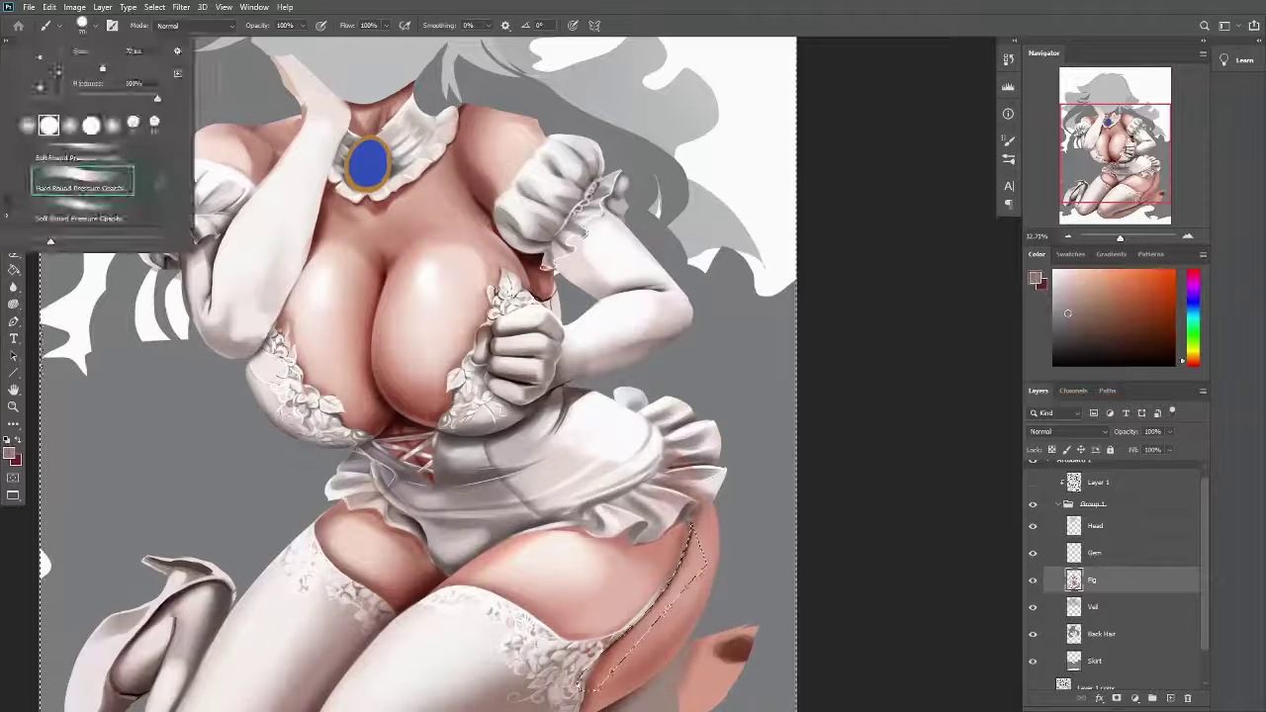
pyautogui.press('Return')
pyautogui.hotkey('shift', 'b')
pyautogui.scroll(1, 418, 374)
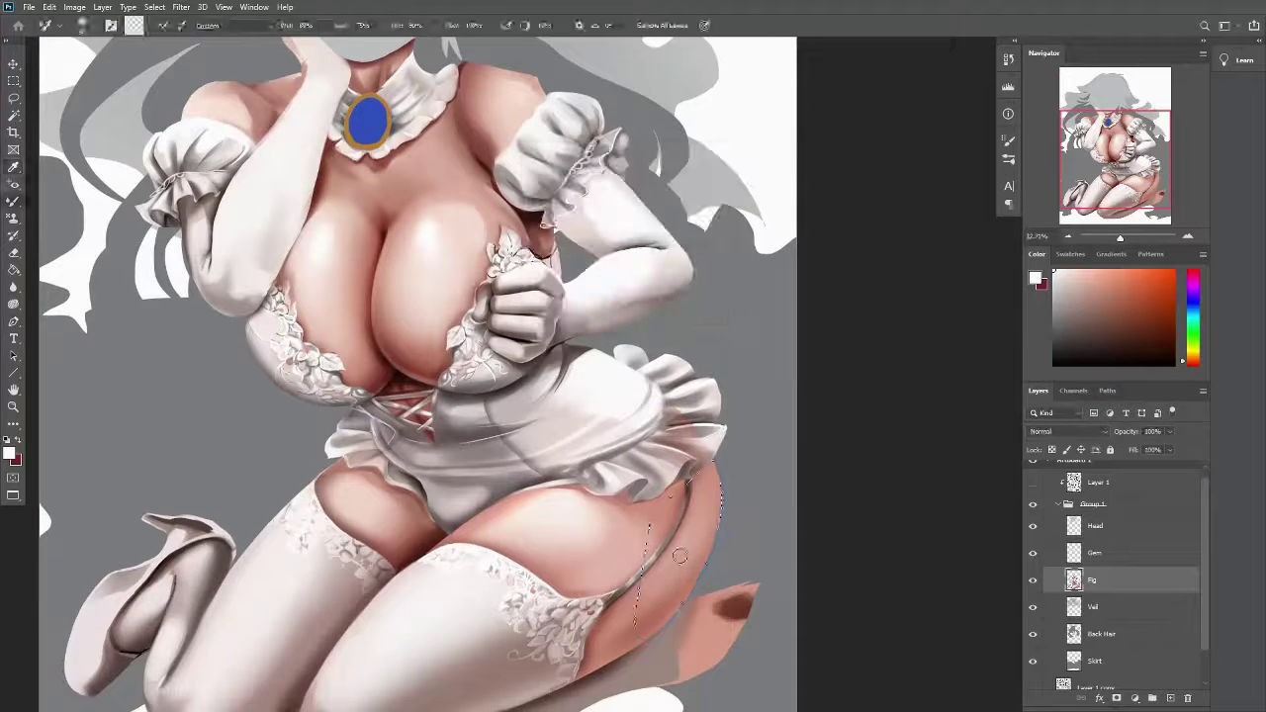
pyautogui.press('x')
pyautogui.scroll(-1, 611, 237)
pyautogui.press('p')
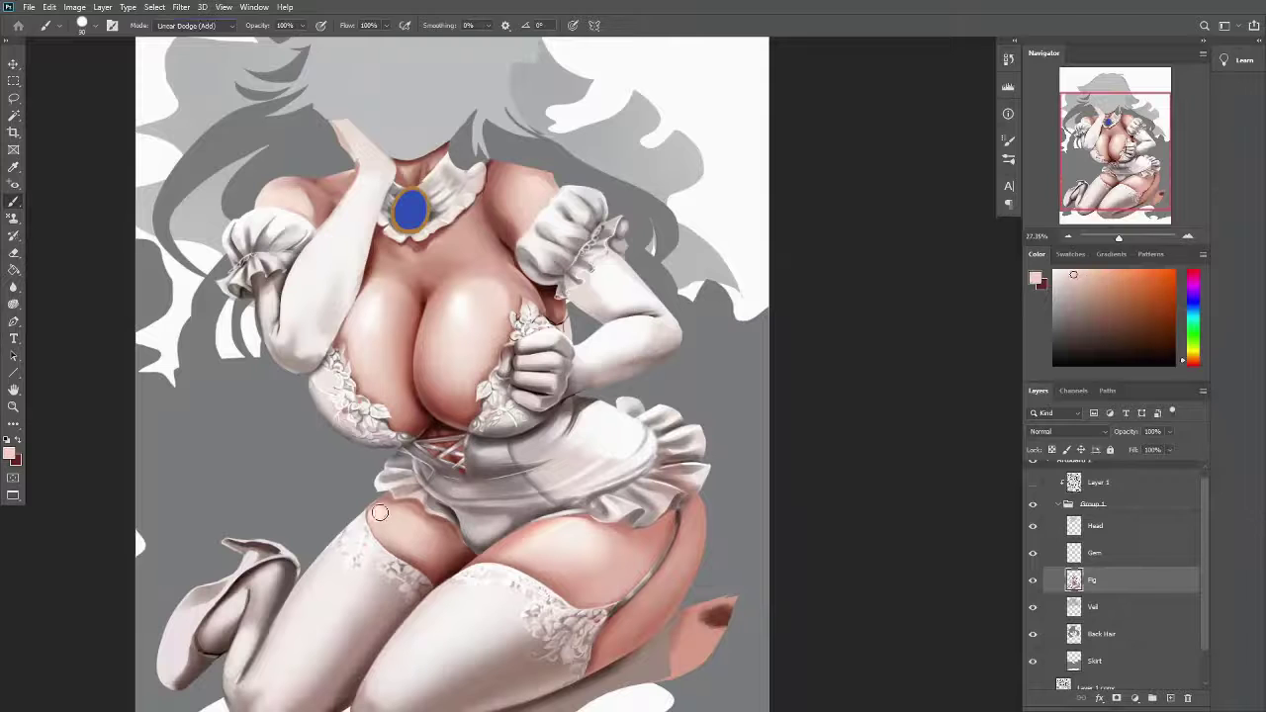
# Outline the thigh edges at the stocking tops with Pen paths and deepen the leg shadows with a Multiply brush and the Mixer Brush
pyautogui.moveTo(455, 566); pyautogui.dragTo(506, 518)
pyautogui.moveTo(611, 600); pyautogui.dragTo(571, 607)
pyautogui.press('b')
pyautogui.scroll(-3, 445, 376)
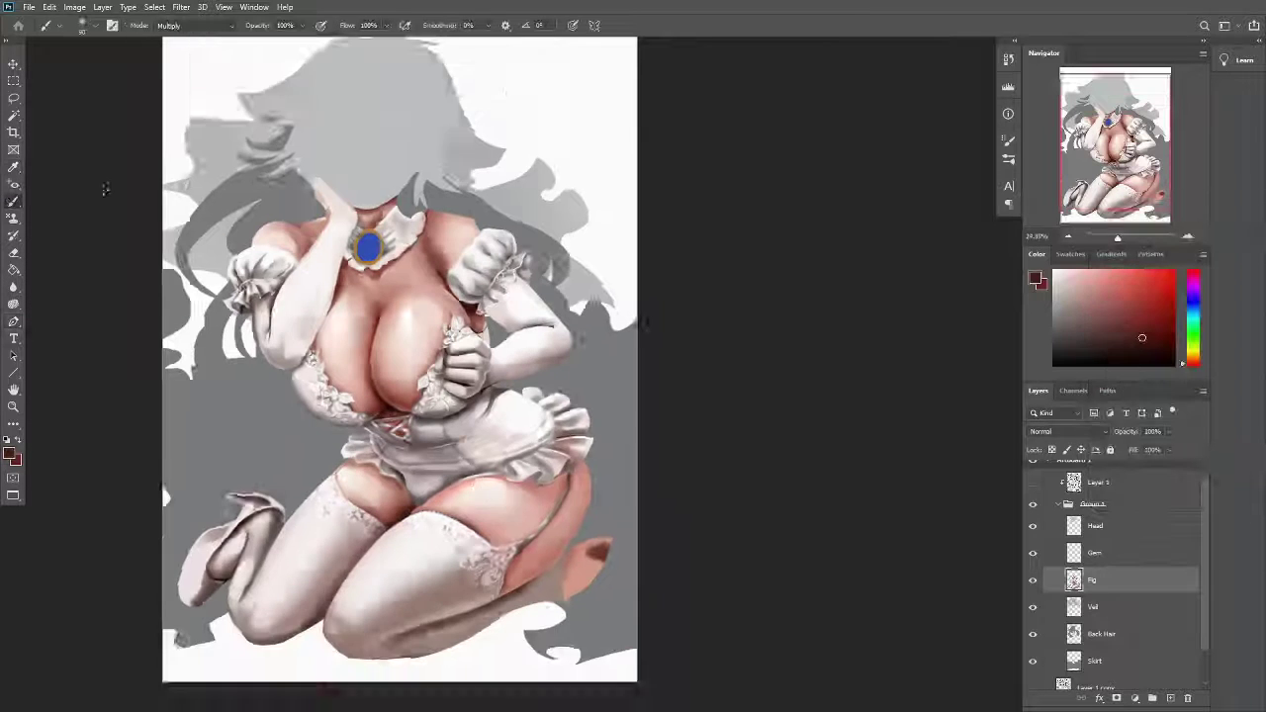
pyautogui.hotkey('shift', 'b')
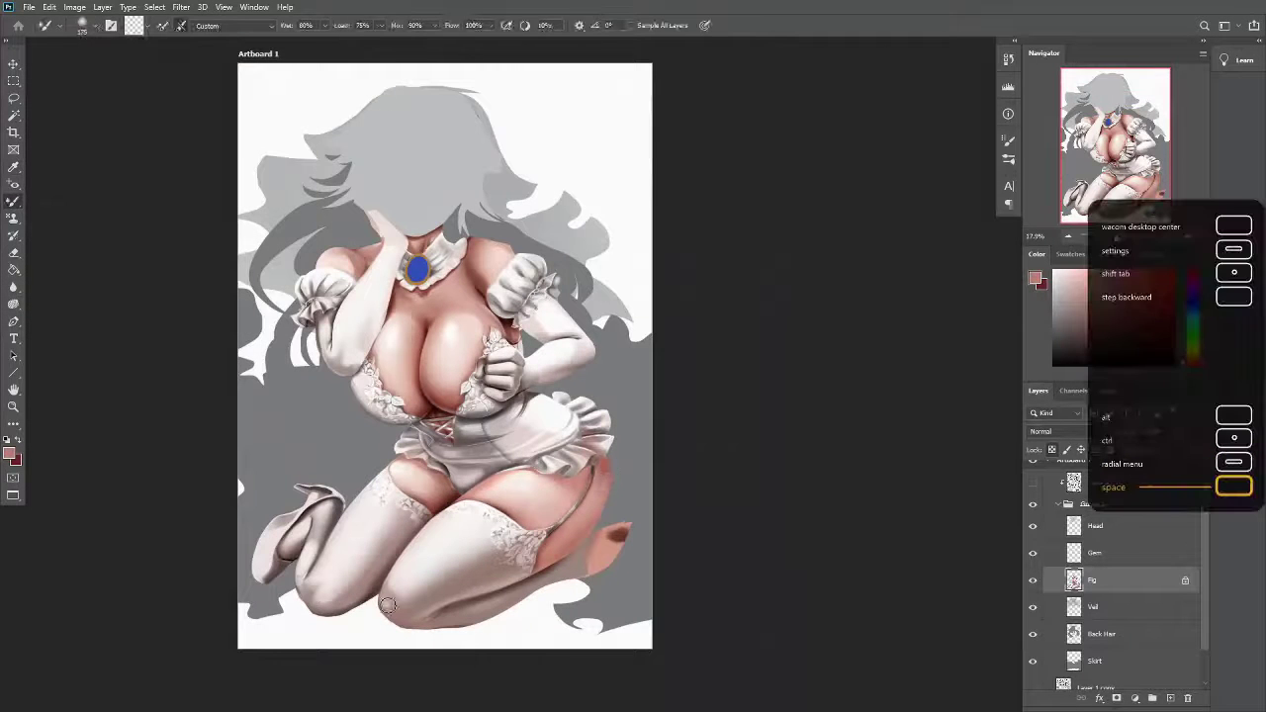
pyautogui.press('x')
pyautogui.hotkey('shift', '9')
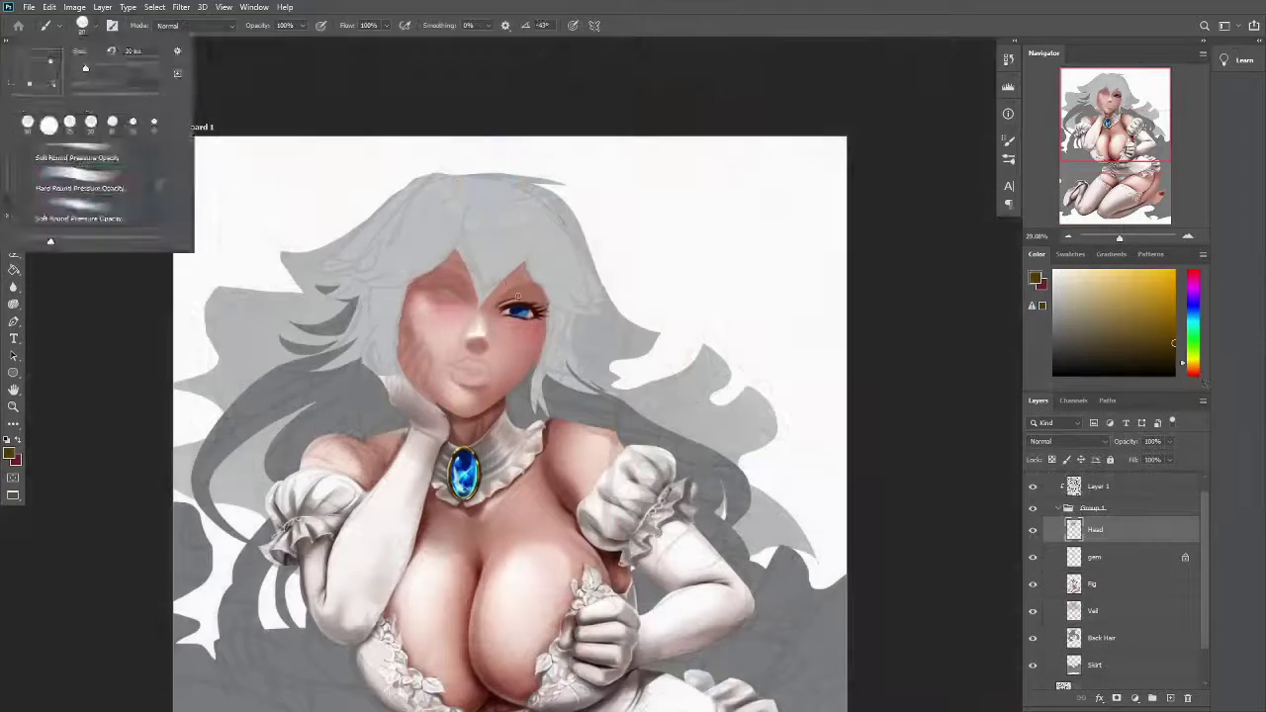
# Paint a thin dark olive eyebrow above the finished eye and touch up the skin around it with sampled tones
pyautogui.keyDown('alt'); pyautogui.click(500, 297); pyautogui.keyUp('alt')
pyautogui.keyDown('alt'); pyautogui.click(499, 297); pyautogui.keyUp('alt')
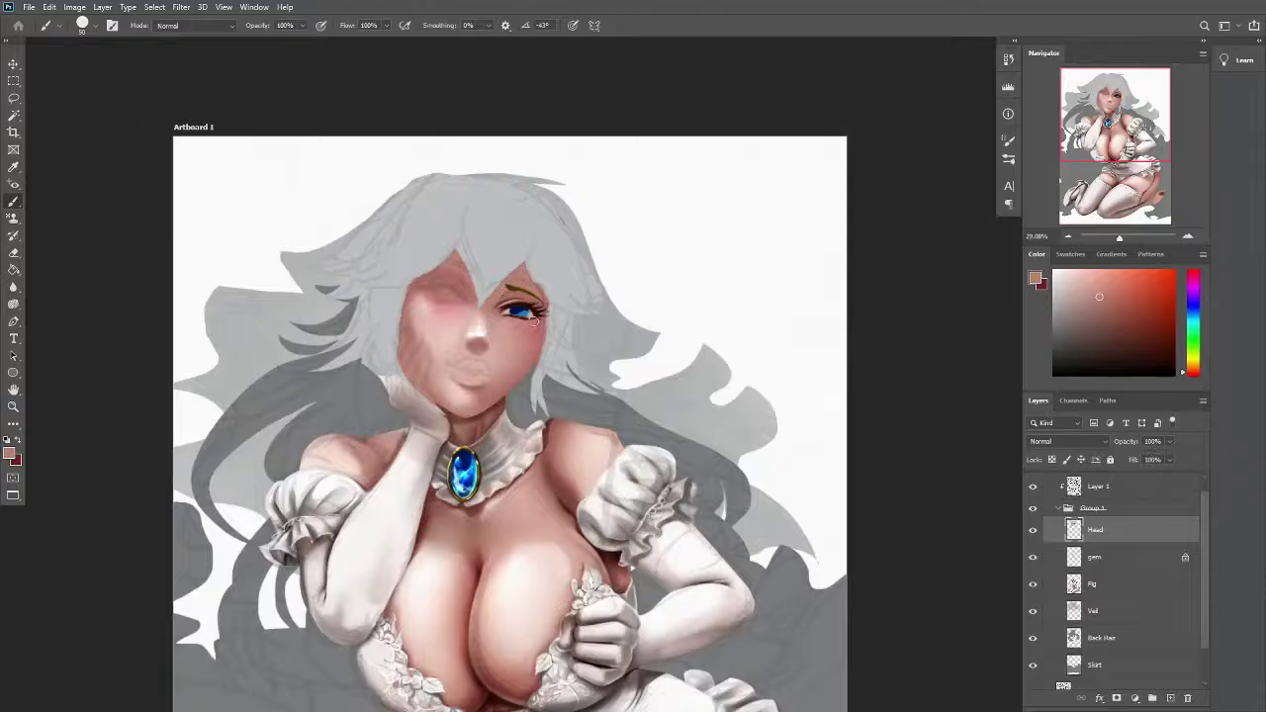
# Select the finished eye and eyebrow with the Lasso and copy them to a new layer
pyautogui.press('l')
pyautogui.moveTo(500, 272); pyautogui.dragTo(485, 353)
pyautogui.rightClick(564, 333)
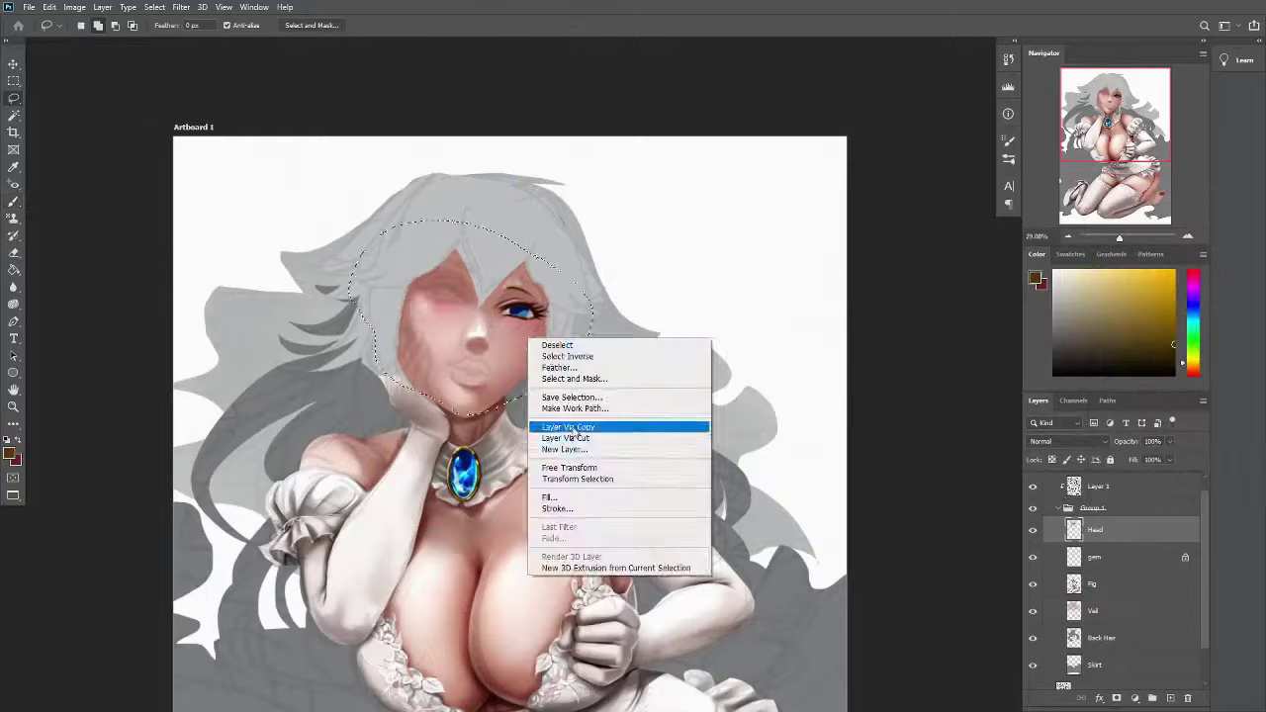
pyautogui.click(650, 424)
# Flip the copied eye horizontally, warp it into place on the other side of the face, and merge it into the Head layer
pyautogui.press('v')
pyautogui.scroll(2, 514, 327)
pyautogui.hotkey('ctrl', 't')
pyautogui.rightClick(1104, 529)
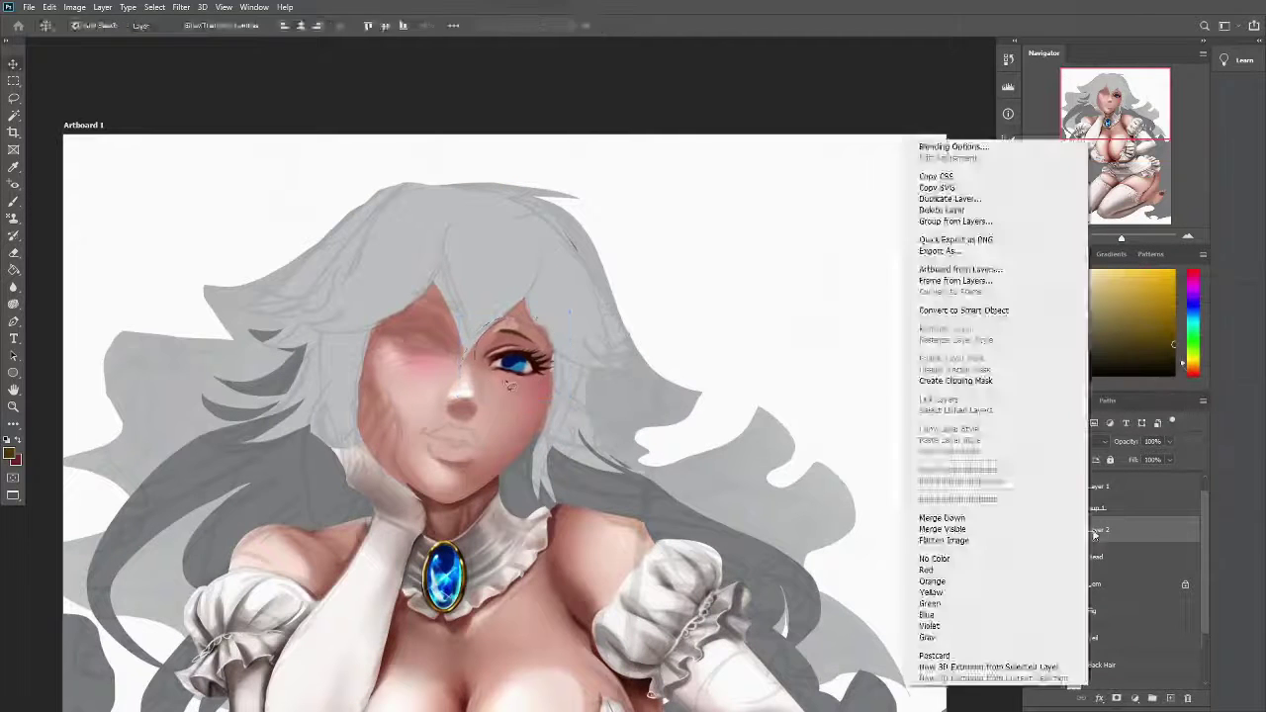
pyautogui.rightClick(481, 327)
pyautogui.click(580, 590)
pyautogui.moveTo(486, 389); pyautogui.dragTo(392, 366)
pyautogui.press('Return')
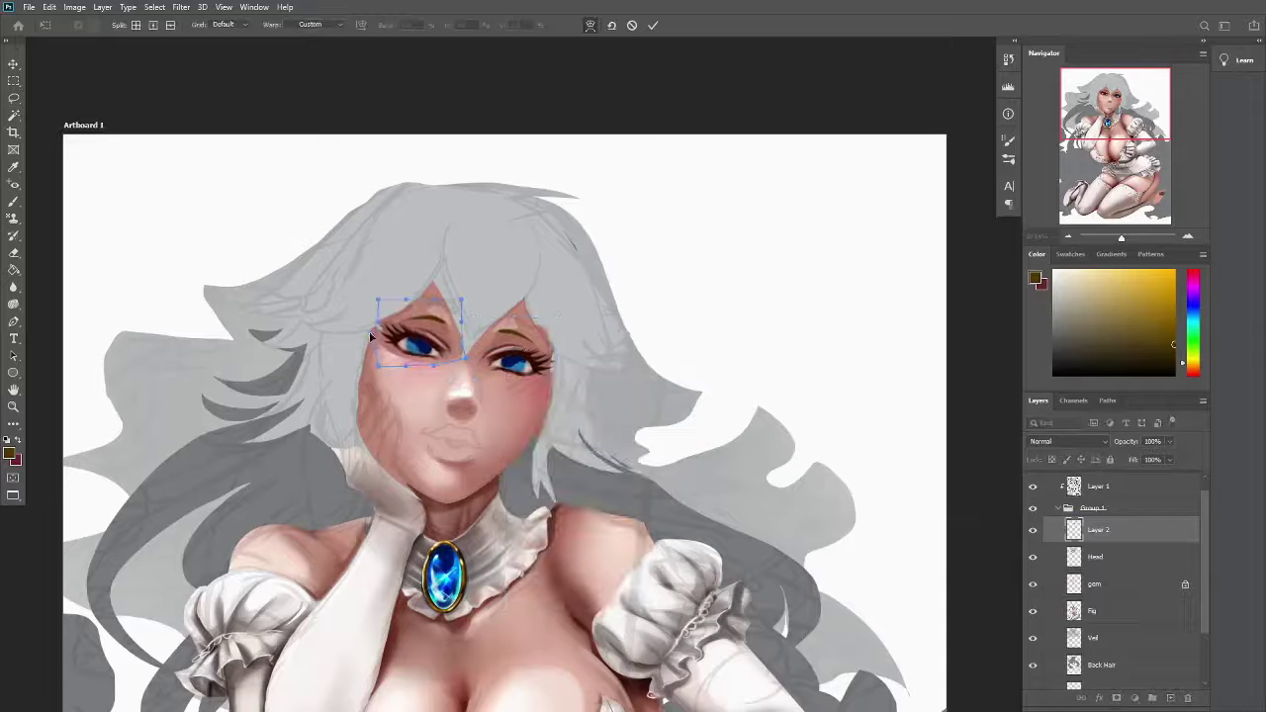
pyautogui.hotkey('ctrl', 'e')
# Clean up the hair edge beside the new eye and along the jaw with sampled grey and skin tones
pyautogui.press('b')
pyautogui.keyDown('alt'); pyautogui.click(371, 328); pyautogui.keyUp('alt')
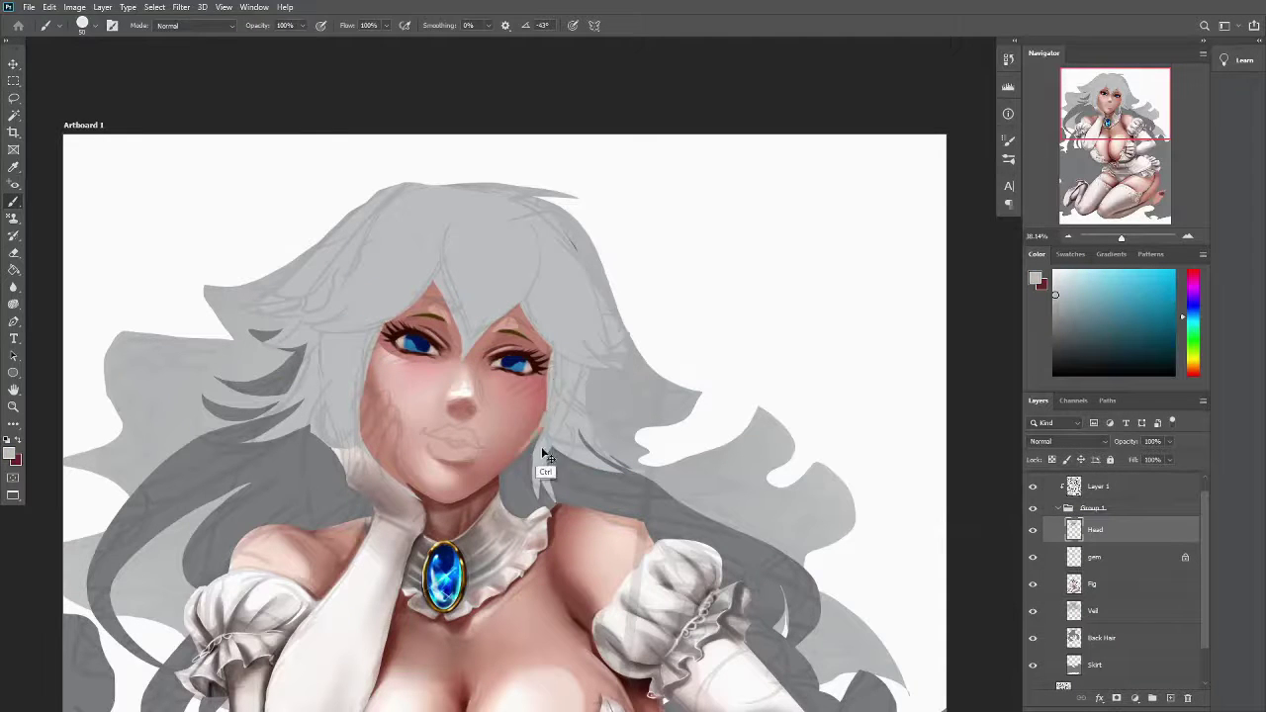
pyautogui.keyDown('alt'); pyautogui.click(545, 454); pyautogui.keyUp('alt')
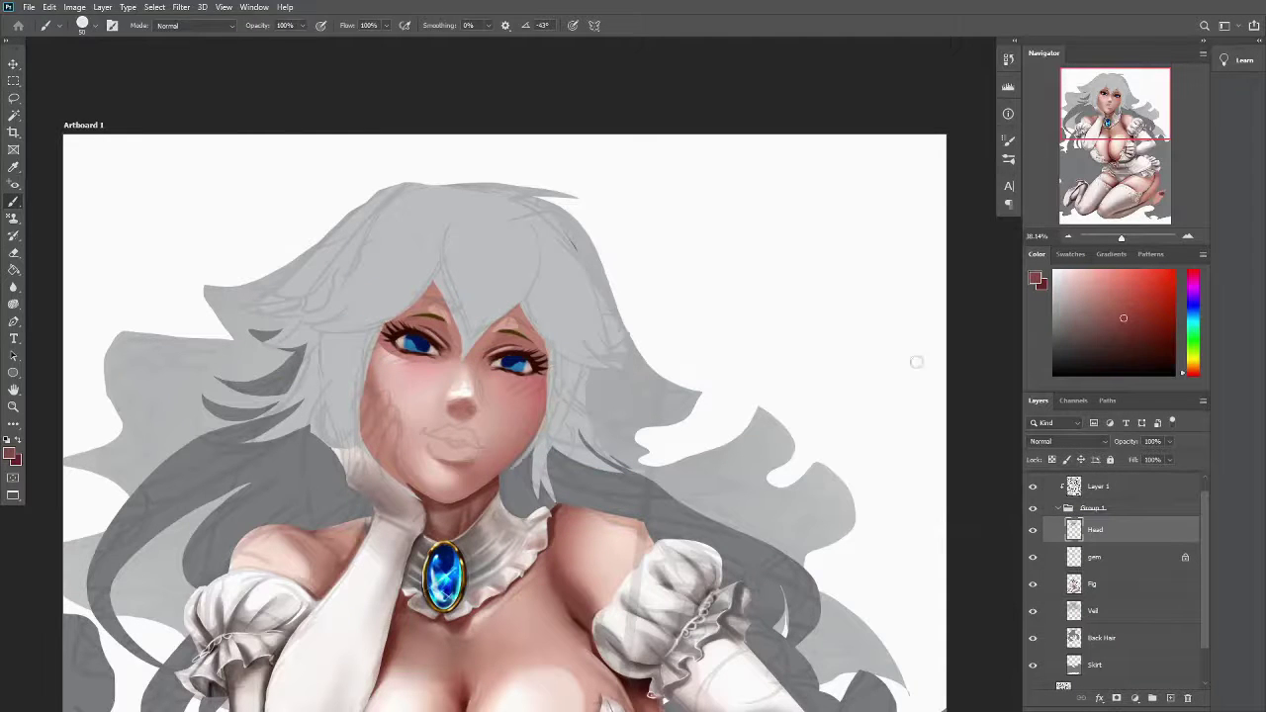
# Paint the lips bright red over the sketched mouth and start a dark mouth corner
pyautogui.moveTo(457, 436)
pyautogui.mouseDown()
pyautogui.moveTo(445, 443)
pyautogui.moveTo(471, 435)
pyautogui.mouseUp()
pyautogui.keyDown('alt'); pyautogui.click(450, 445); pyautogui.keyUp('alt')
pyautogui.keyDown('alt'); pyautogui.click(470, 434); pyautogui.keyUp('alt')
pyautogui.keyDown('alt'); pyautogui.click(426, 435); pyautogui.keyUp('alt')
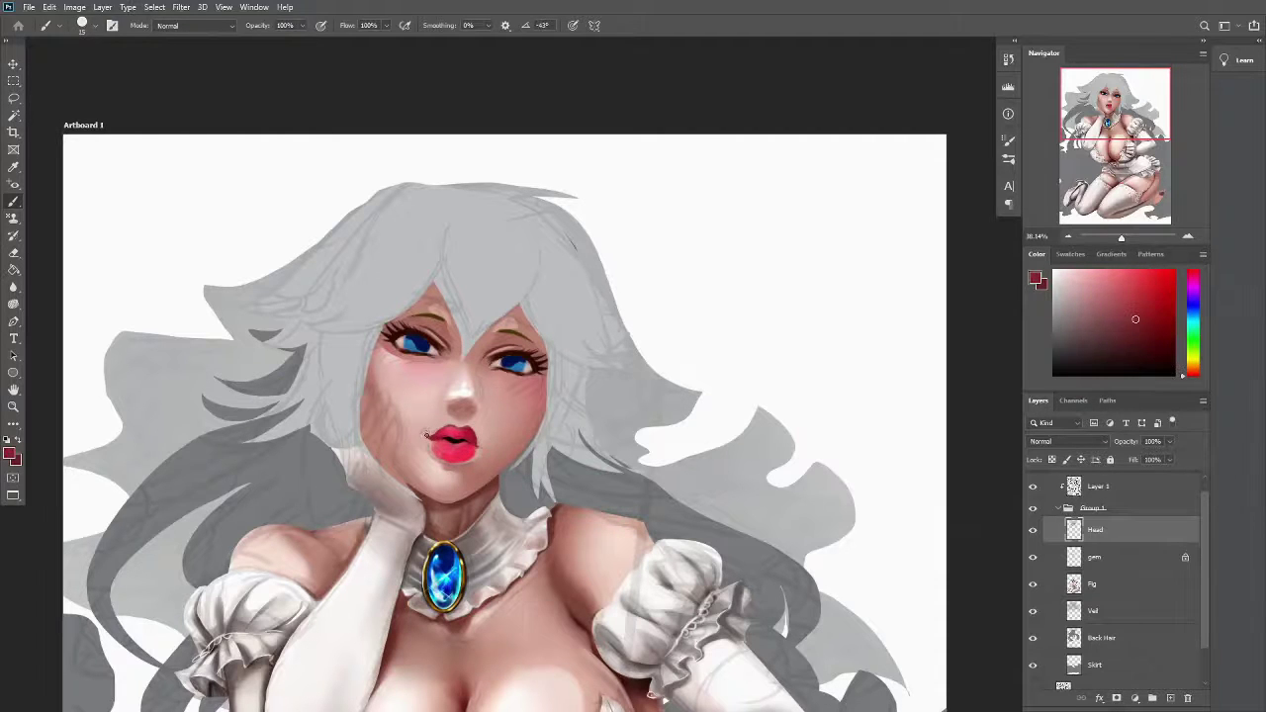
# Refine the lips with a dark opening, mouth corners and a shadow under the lower lip, and darken the nostrils
pyautogui.keyDown('alt'); pyautogui.click(459, 443); pyautogui.keyUp('alt')
pyautogui.keyDown('alt'); pyautogui.click(469, 434); pyautogui.keyUp('alt')
pyautogui.keyDown('alt'); pyautogui.click(477, 465); pyautogui.keyUp('alt')
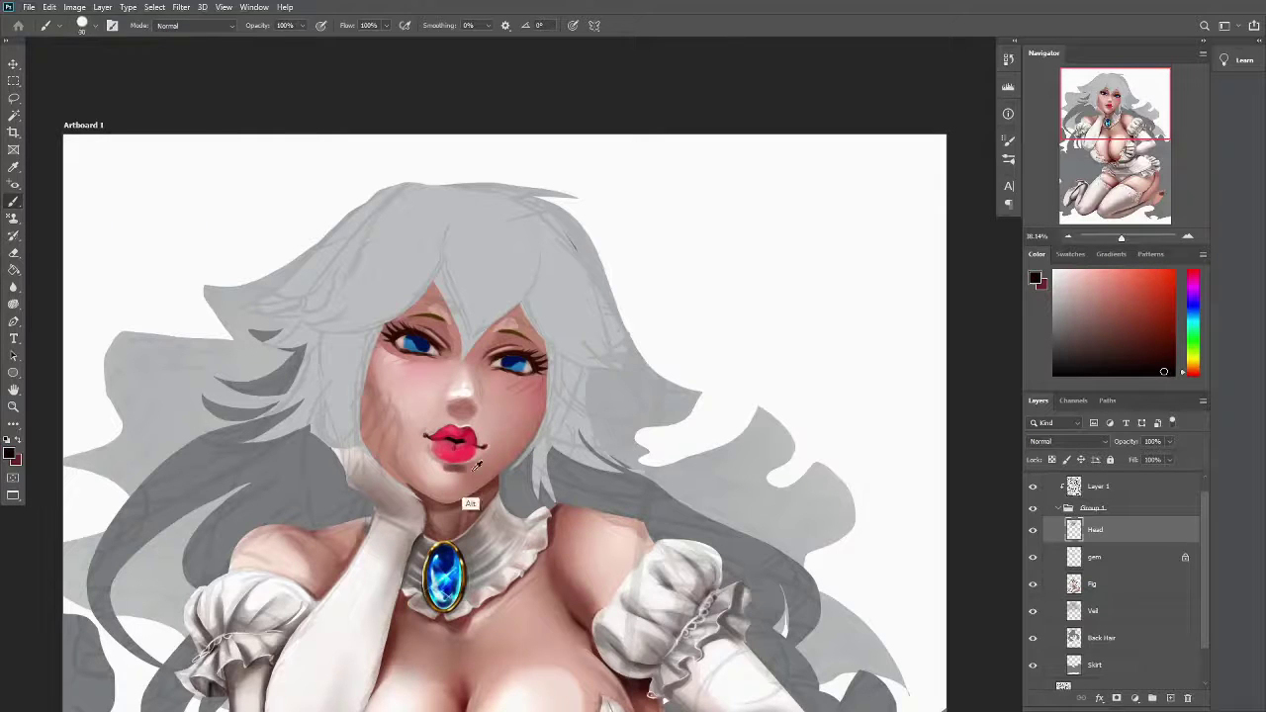
pyautogui.keyDown('alt'); pyautogui.click(469, 407); pyautogui.keyUp('alt')
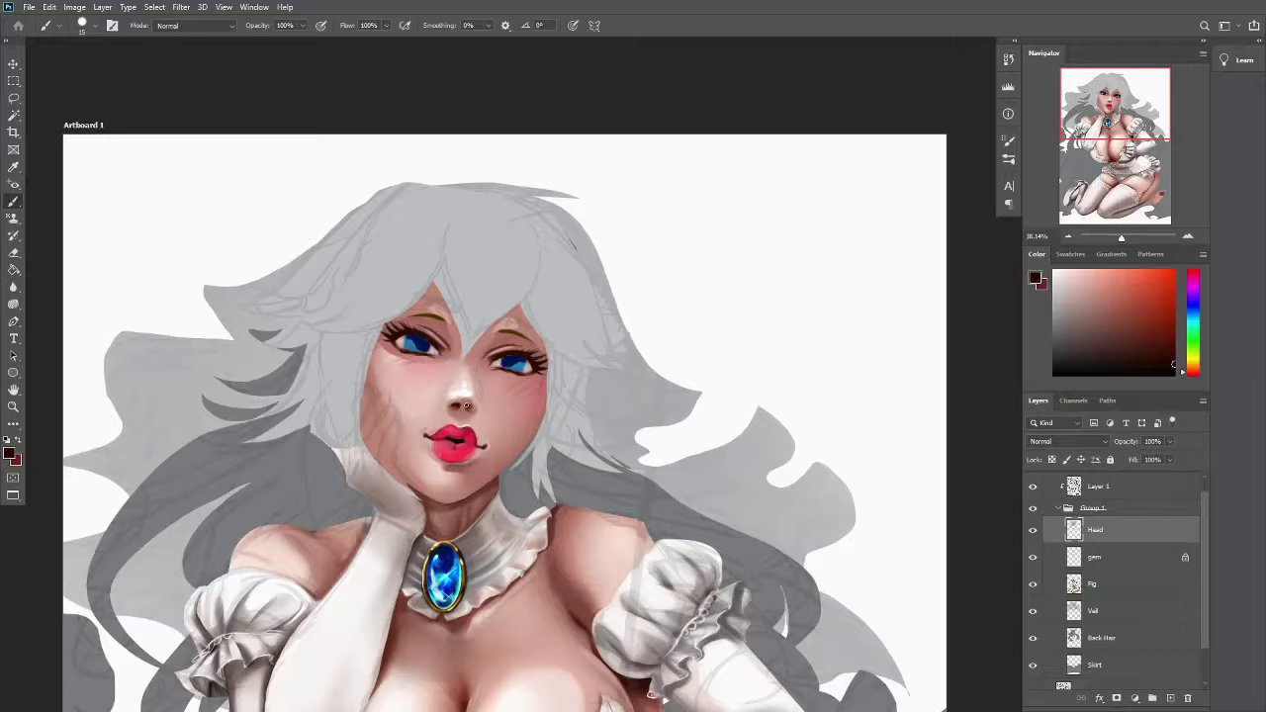
# Block in the dark grey headband on the hair and smooth the cheek shading on the Head layer with the Mixer Brush
pyautogui.scroll(3, 467, 405)
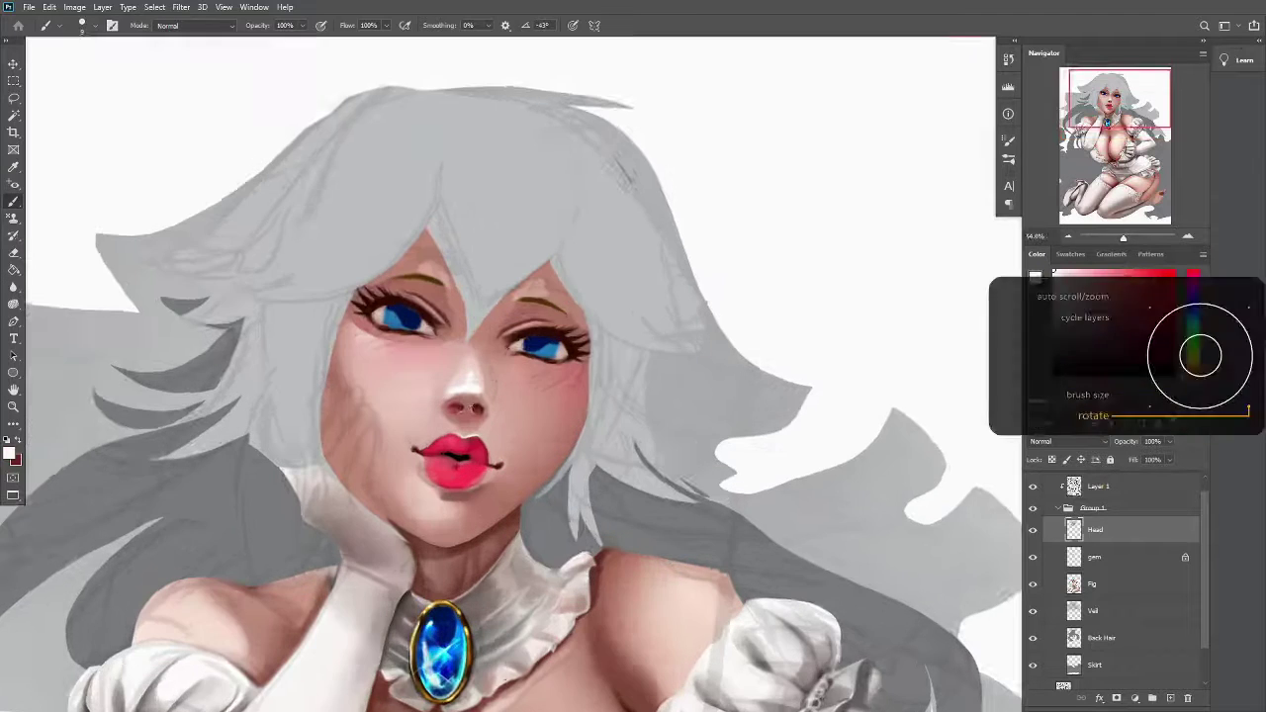
pyautogui.hotkey('ctrl', '-')
pyautogui.hotkey('ctrl', '-')
pyautogui.moveTo(221, 359); pyautogui.dragTo(382, 466)
pyautogui.press('e')
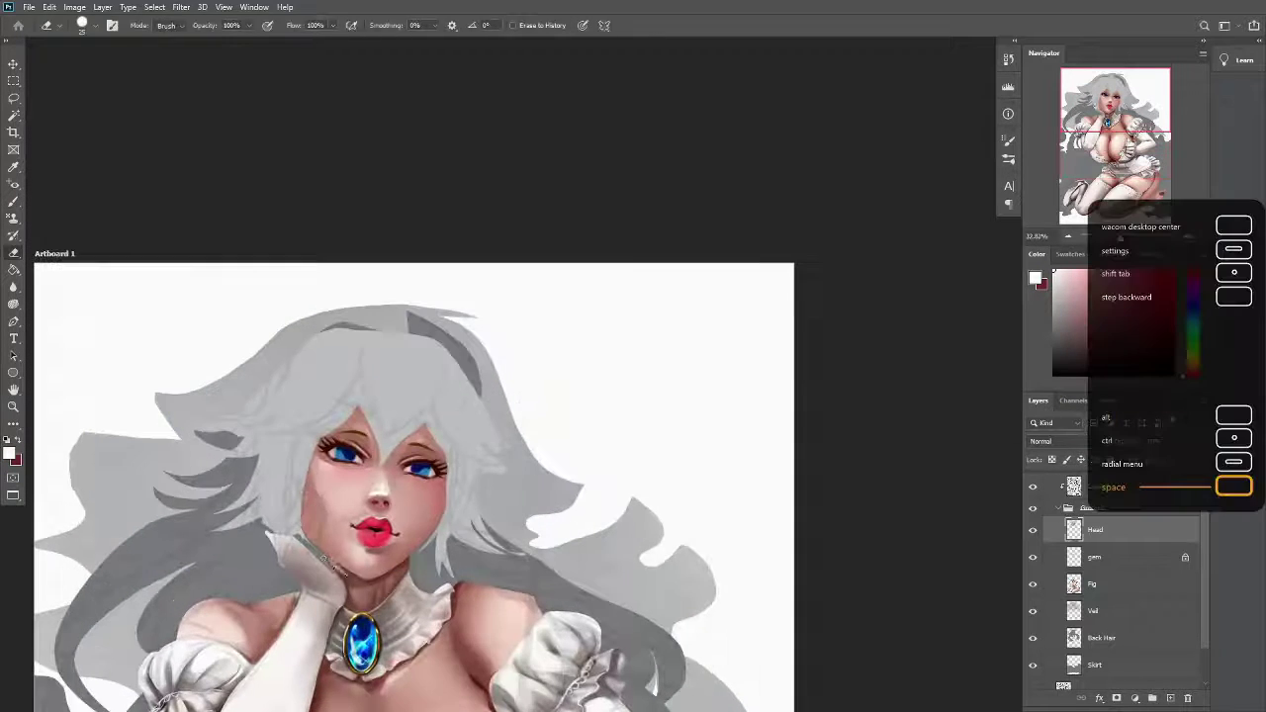
pyautogui.hotkey('shift', 'b')
pyautogui.moveTo(103, 371); pyautogui.dragTo(96, 233)
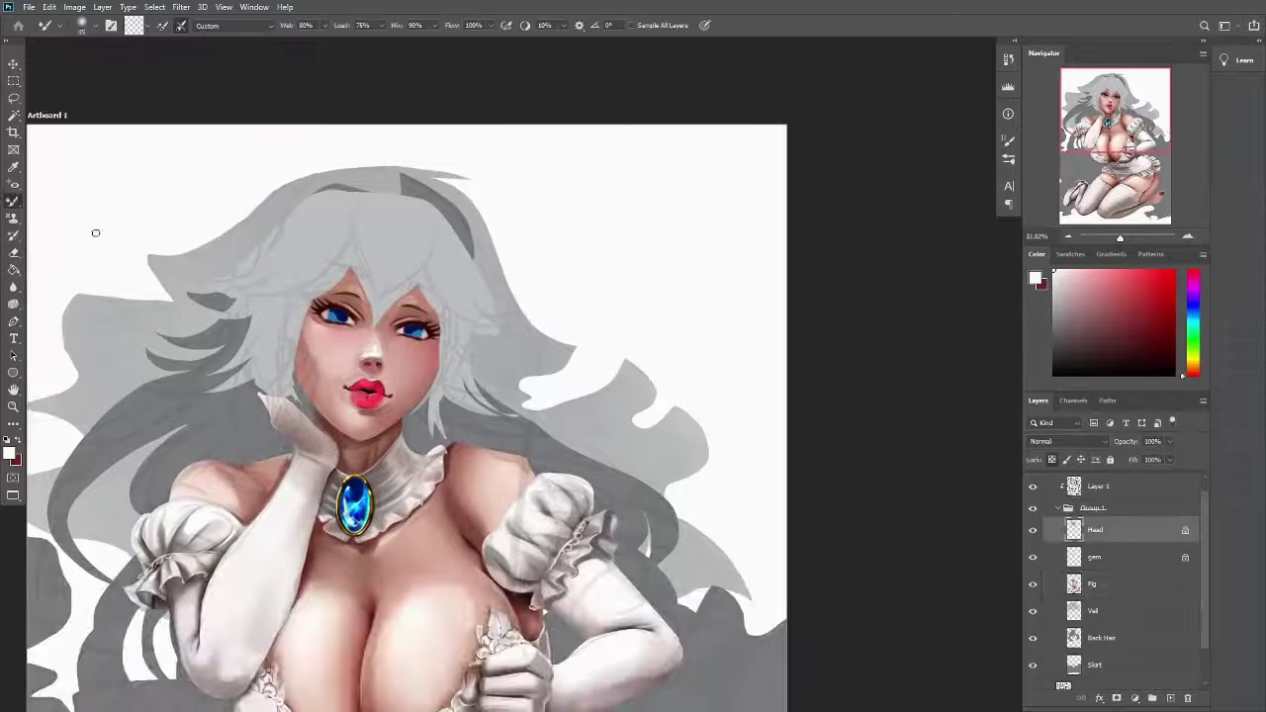
# Warm the chest skin on the Fig layer with a red Overlay brush and blend it with the Mixer Brush
pyautogui.press('b')
pyautogui.click(1129, 292)
pyautogui.click(1092, 584)
pyautogui.scroll(-2, 240, 547)
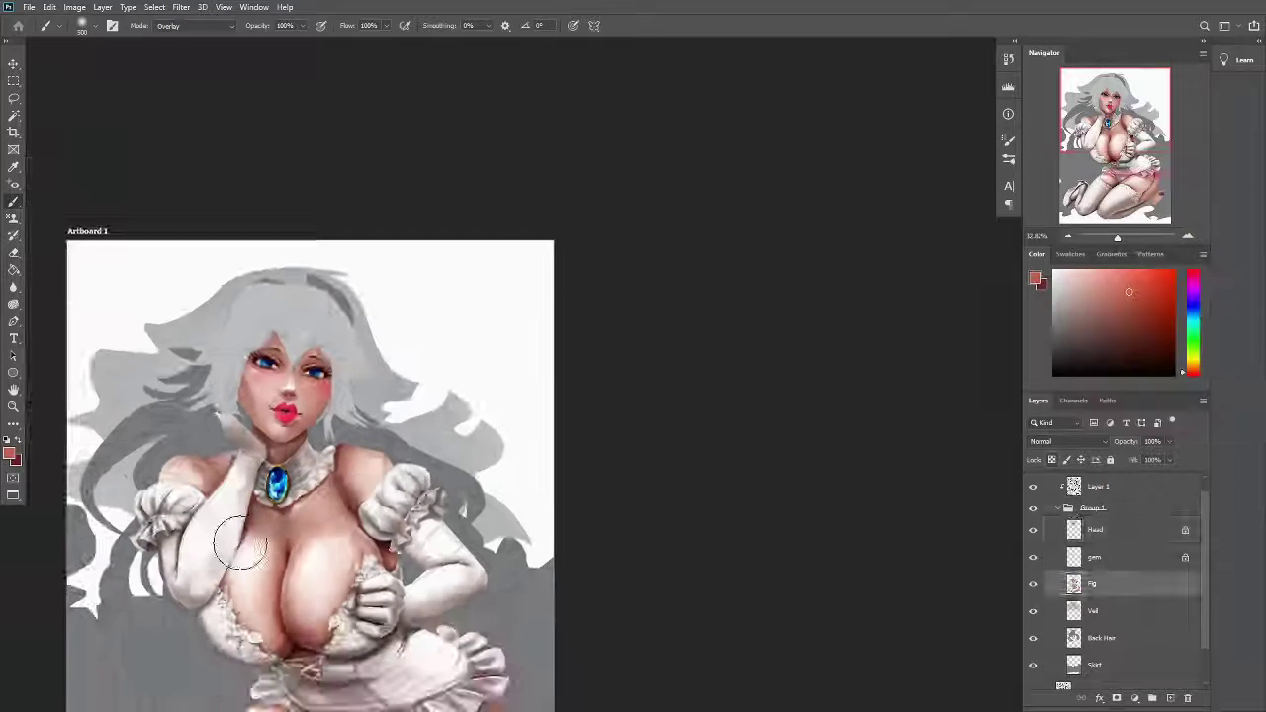
pyautogui.hotkey('shift', 'b')
pyautogui.scroll(1, 340, 402)
pyautogui.press('b')
pyautogui.scroll(-1, 396, 416)
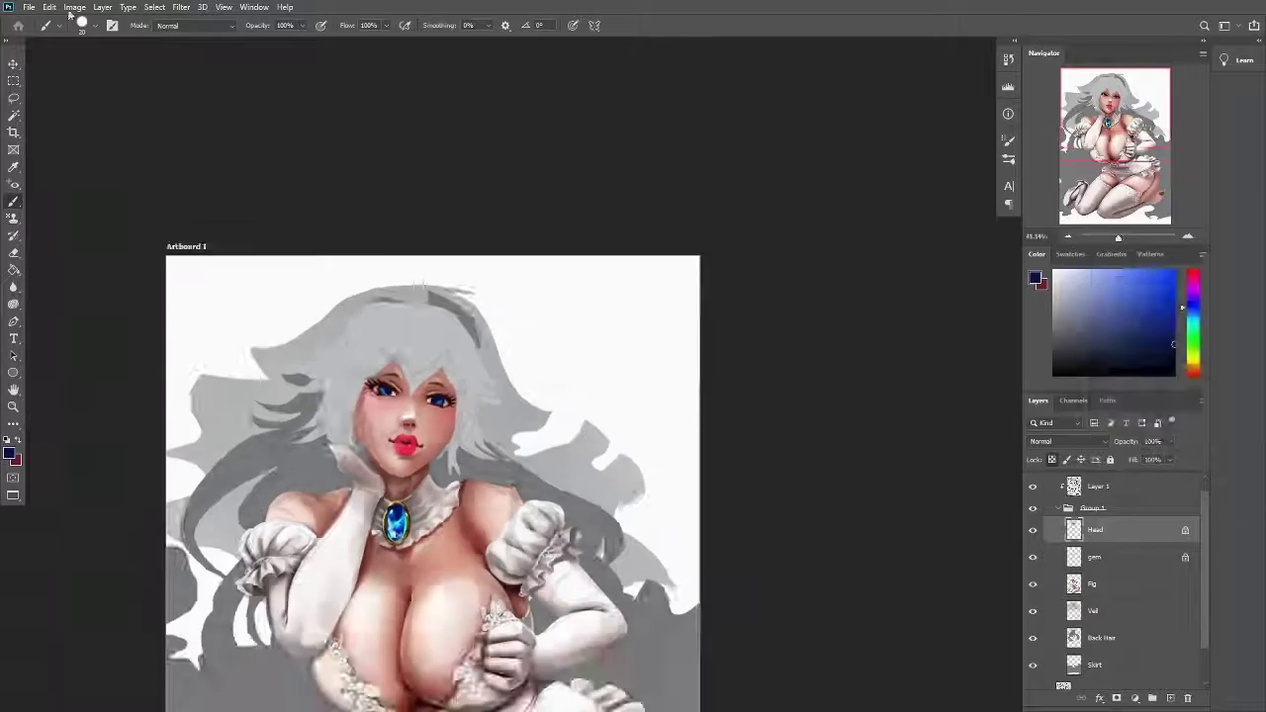
# Hide the sketch lines on Layer 1 and adjust the face on the Head layer with the Liquify filter
pyautogui.scroll(2, 513, 407)
pyautogui.hotkey('ctrl', ',')
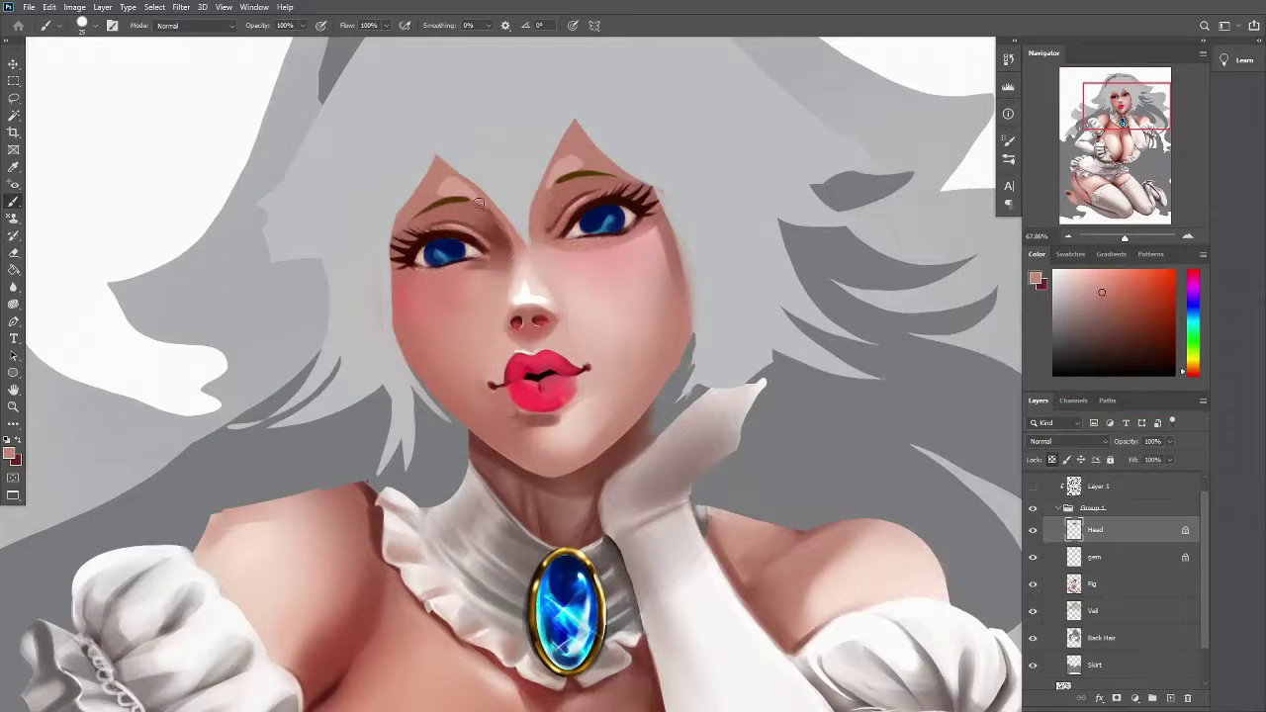
pyautogui.hotkey('shift', 'b')
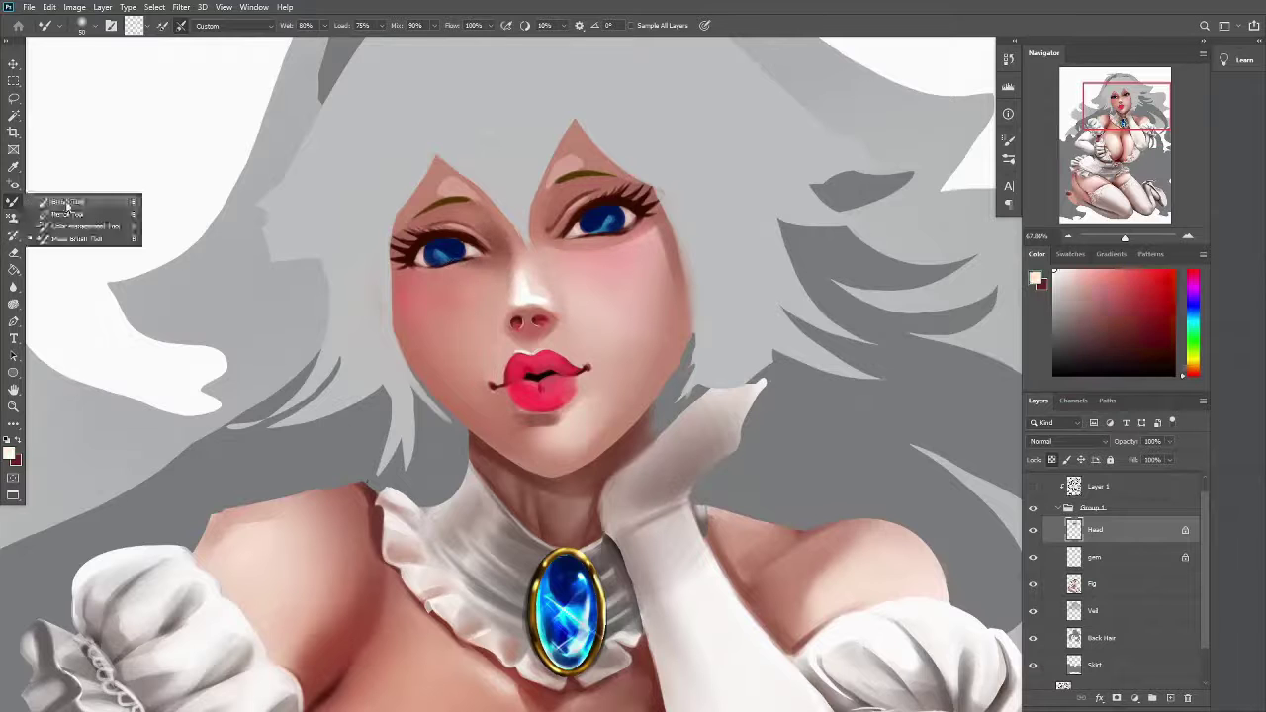
pyautogui.click(181, 7)
pyautogui.click(203, 111)
pyautogui.click(1003, 300)
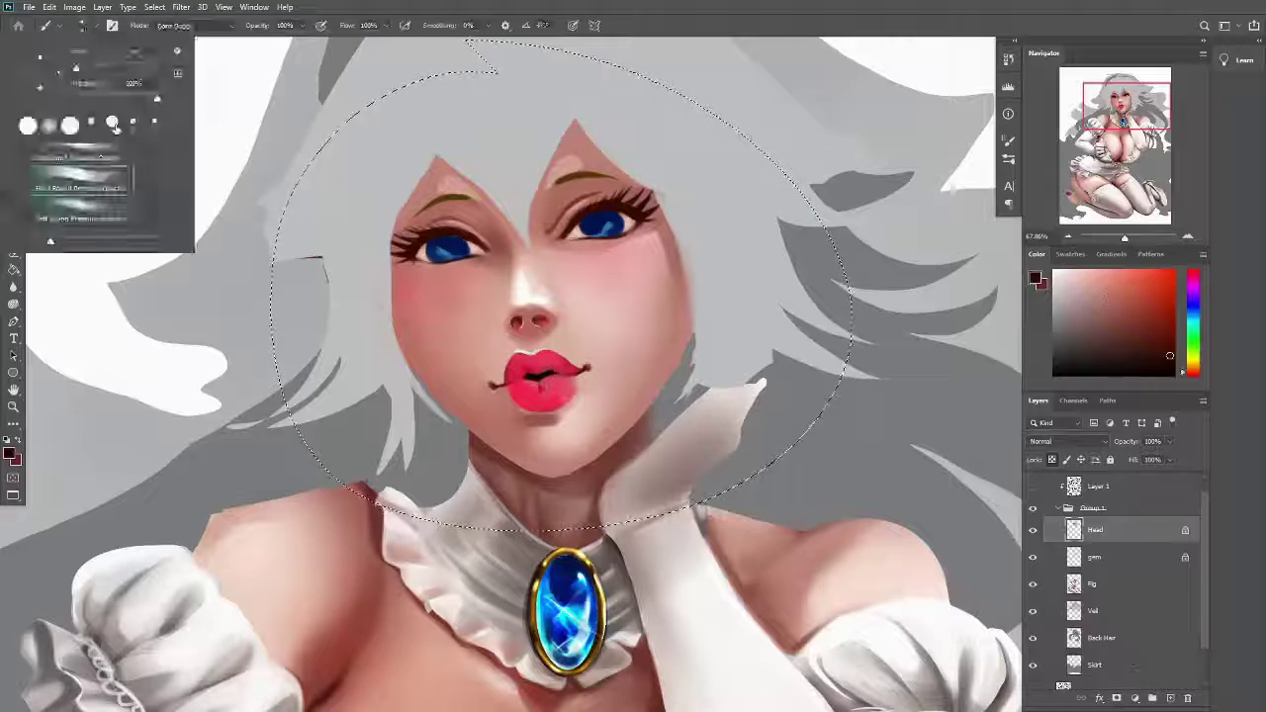
pyautogui.keyDown('alt'); pyautogui.click(539, 376); pyautogui.keyUp('alt')
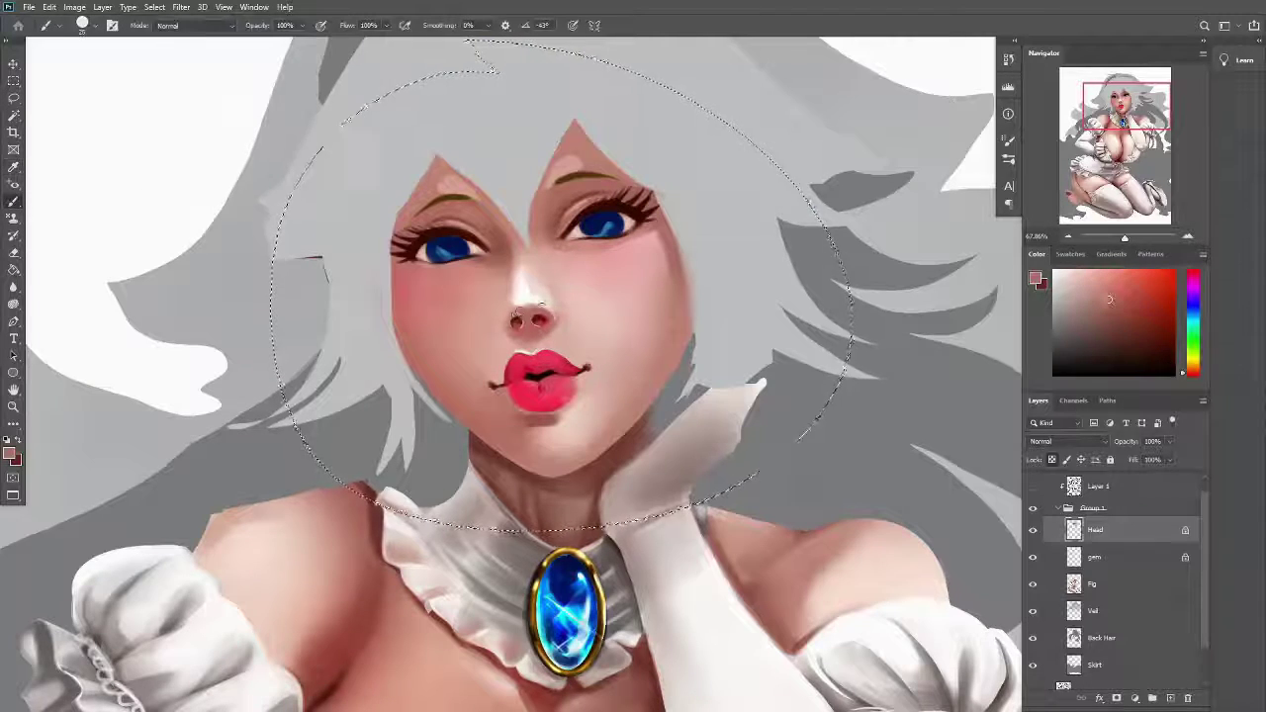
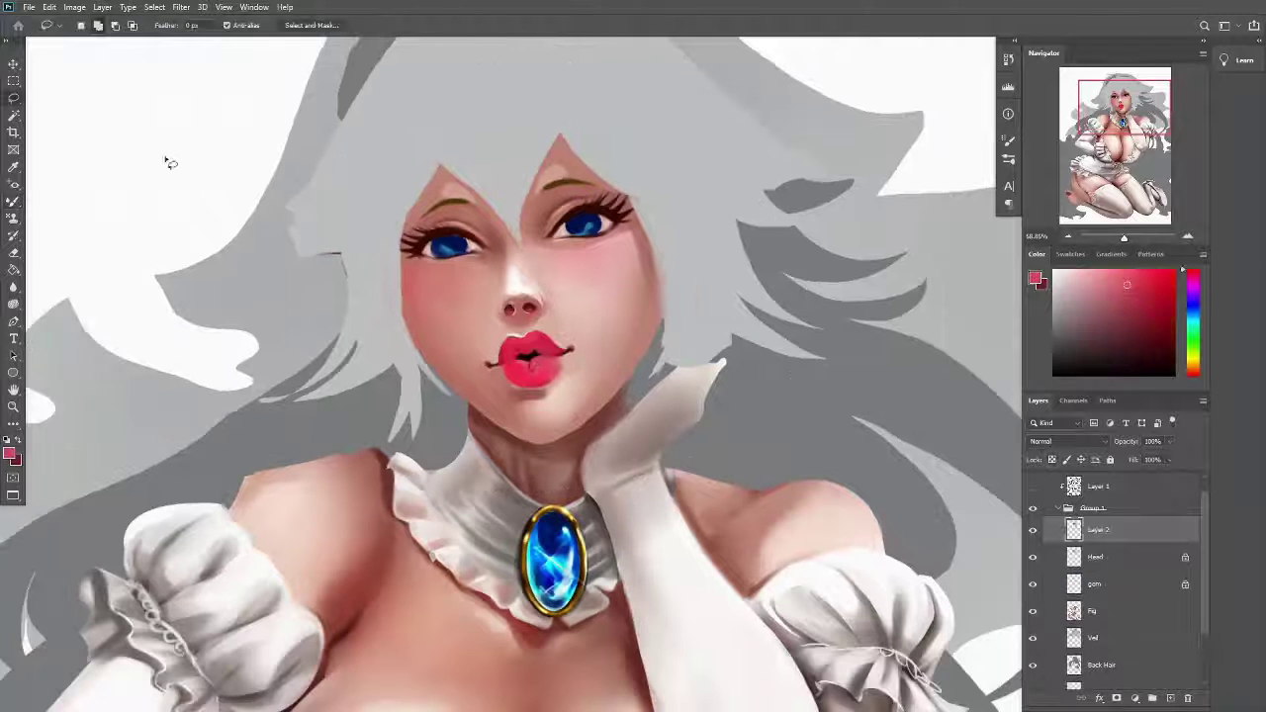
# Touch up the outer lashes with sampled tones on Layer 2 and paint light blue highlights into the nearby iris
pyautogui.press('i')
pyautogui.click(629, 212)
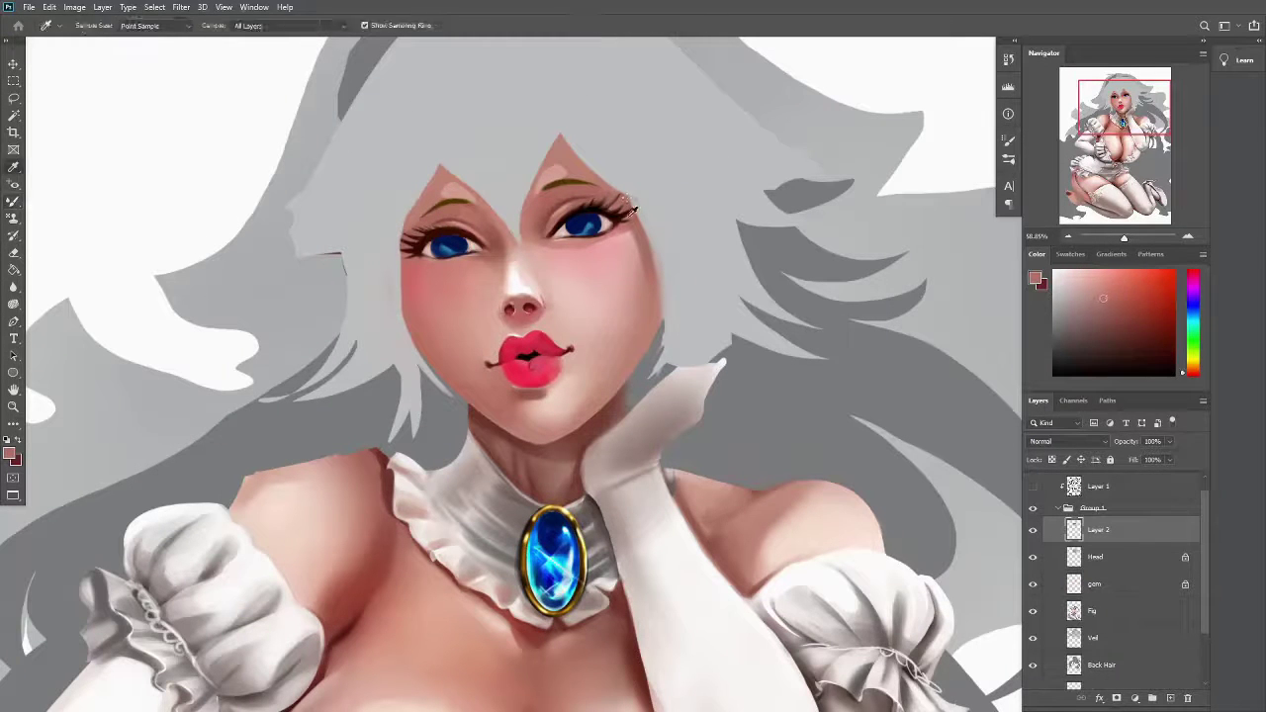
pyautogui.press('b')
pyautogui.keyDown('alt'); pyautogui.click(623, 211); pyautogui.keyUp('alt')
pyautogui.keyDown('alt'); pyautogui.click(584, 227); pyautogui.keyUp('alt')
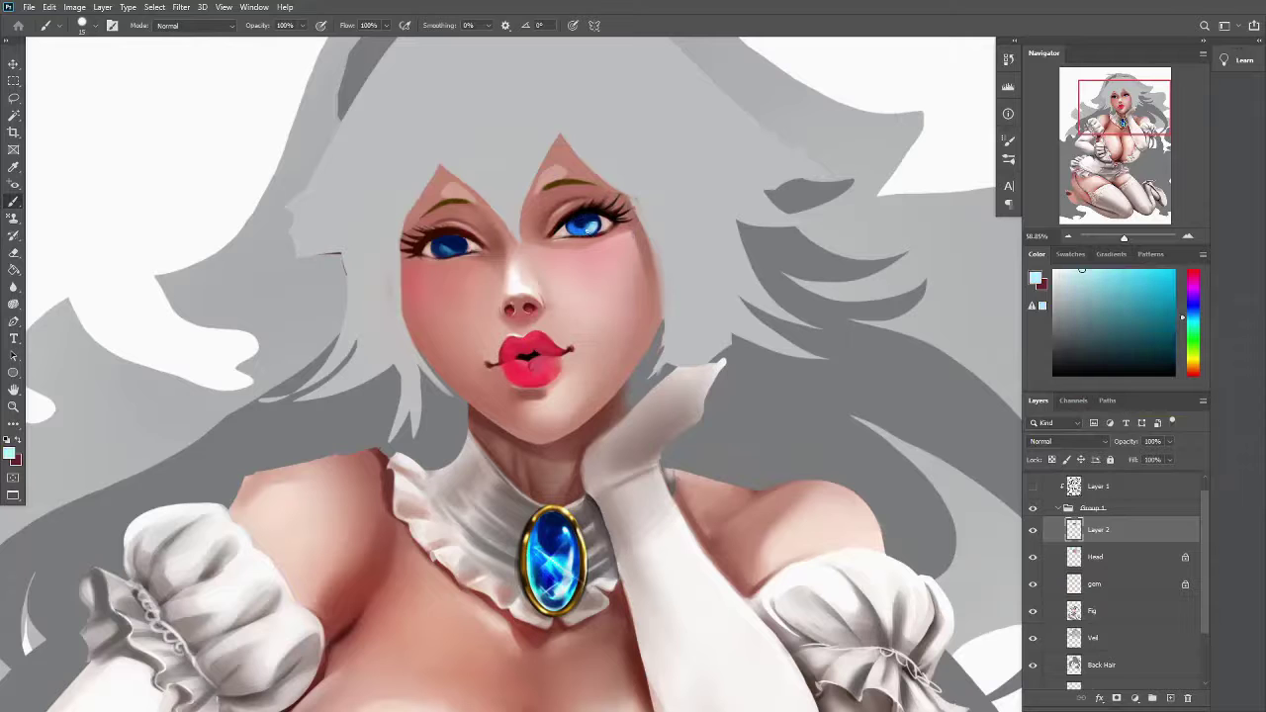
# Brighten the other iris to match with light blue tones and define its pupil in sampled dark blue
pyautogui.scroll(-3, 583, 227)
pyautogui.scroll(5, 561, 297)
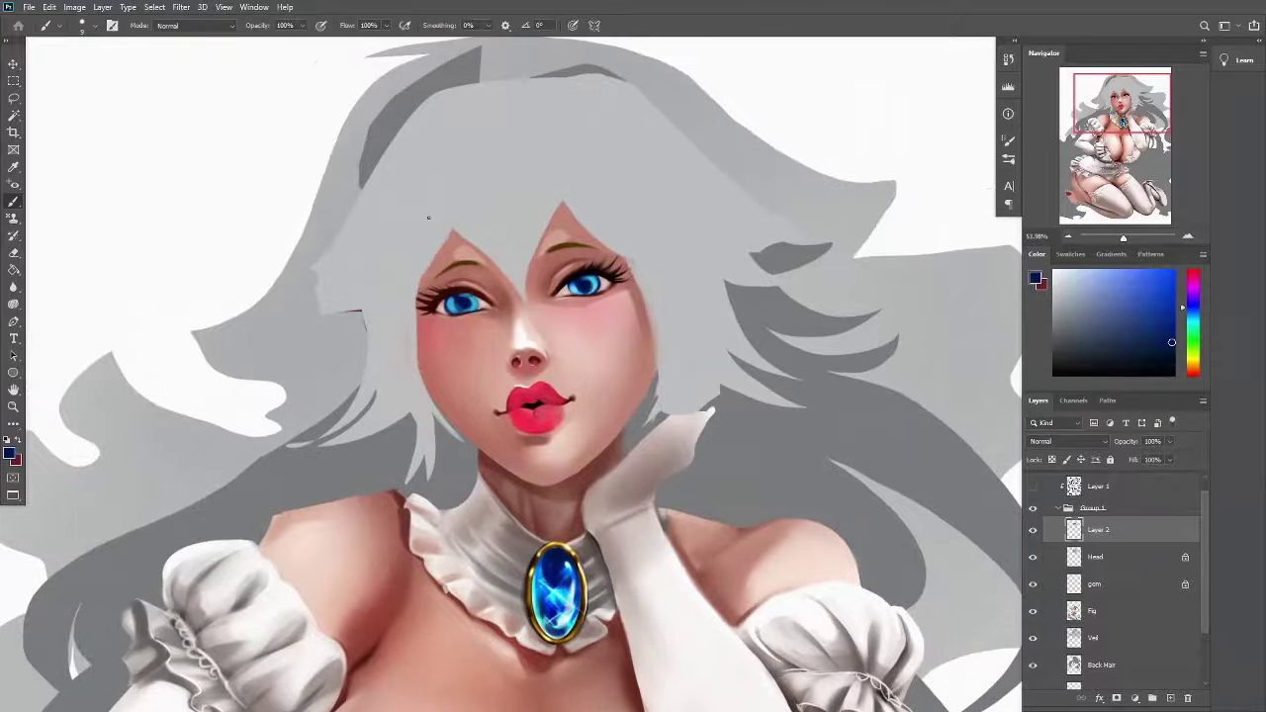
pyautogui.keyDown('alt'); pyautogui.click(476, 299); pyautogui.keyUp('alt')
pyautogui.keyDown('alt'); pyautogui.click(458, 302); pyautogui.keyUp('alt')
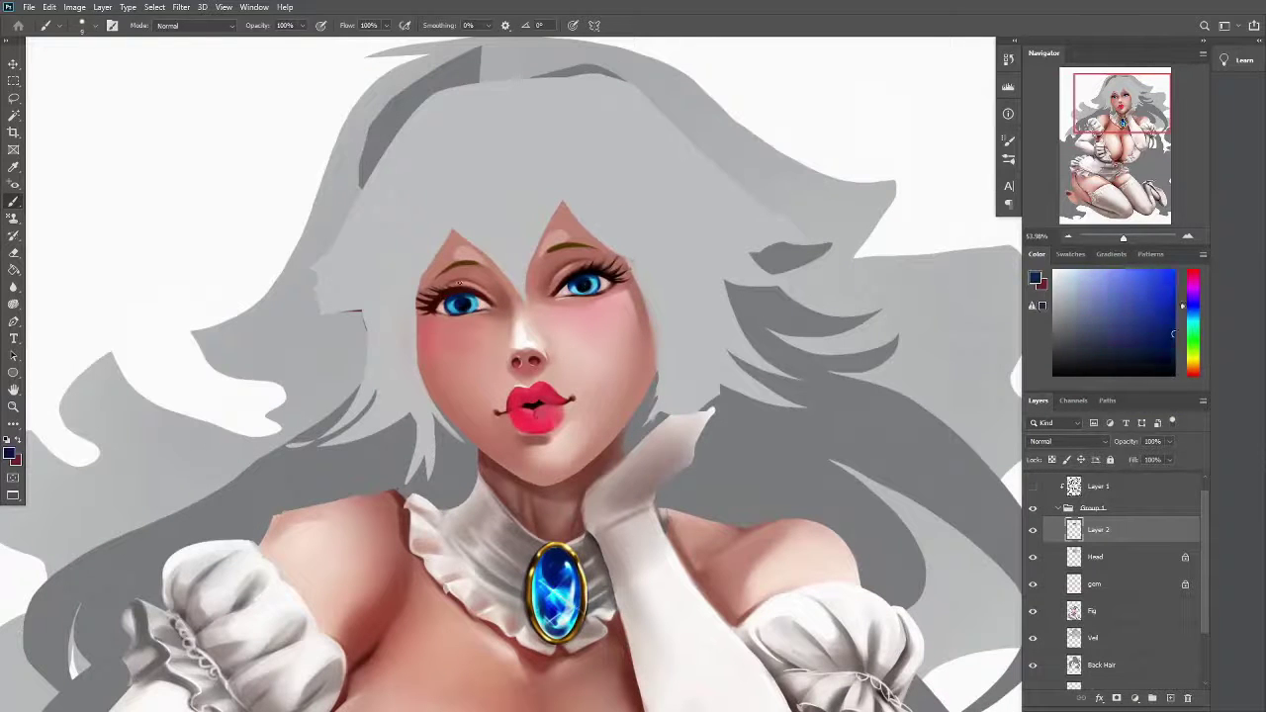
# Deepen the lash lines and eyelashes of both eyes with black and sampled dark strokes, using a small hard brush
pyautogui.rightClick(296, 220)
pyautogui.keyDown('alt'); pyautogui.click(441, 296); pyautogui.keyUp('alt')
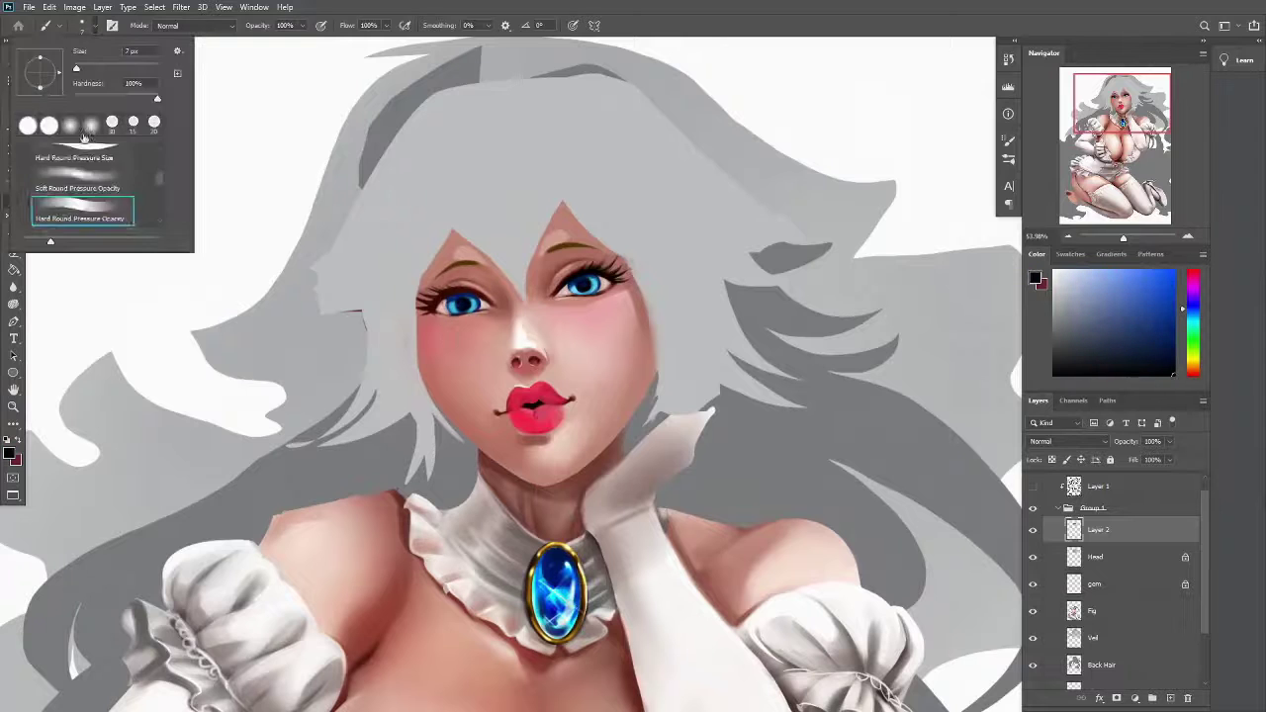
pyautogui.press('Escape')
pyautogui.hotkey('shift', 'b')
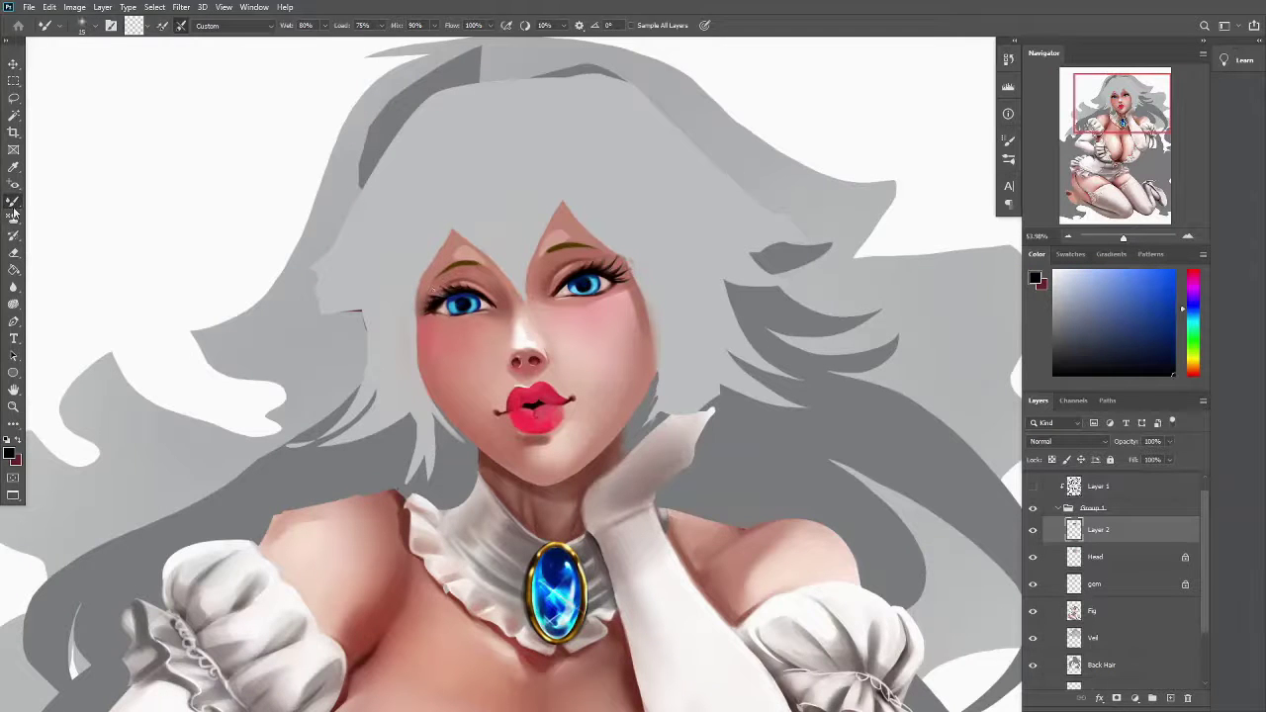
pyautogui.hotkey('shift', 'b')
pyautogui.keyDown('alt'); pyautogui.click(433, 309); pyautogui.keyUp('alt')
pyautogui.hotkey('shift', 'b')
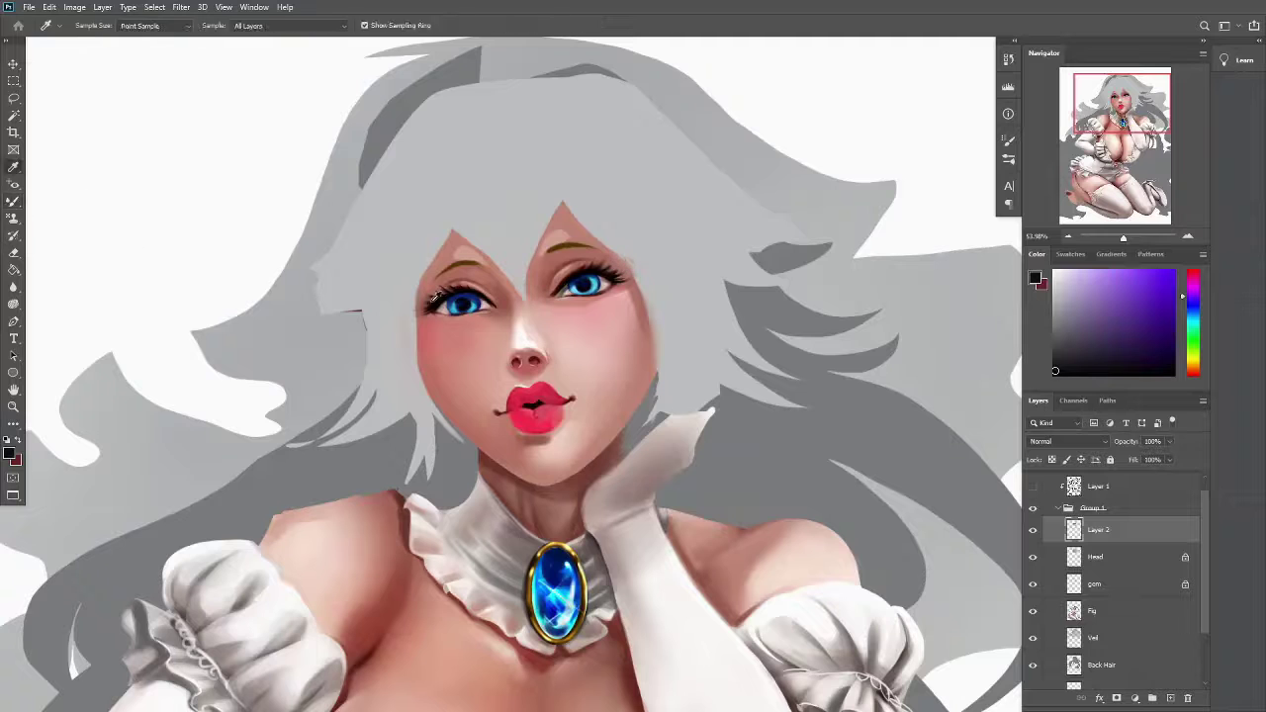
pyautogui.keyDown('alt'); pyautogui.click(454, 269); pyautogui.keyUp('alt')
pyautogui.hotkey('shift', 'b')
pyautogui.press('Escape')
pyautogui.keyDown('alt'); pyautogui.click(449, 300); pyautogui.keyUp('alt')
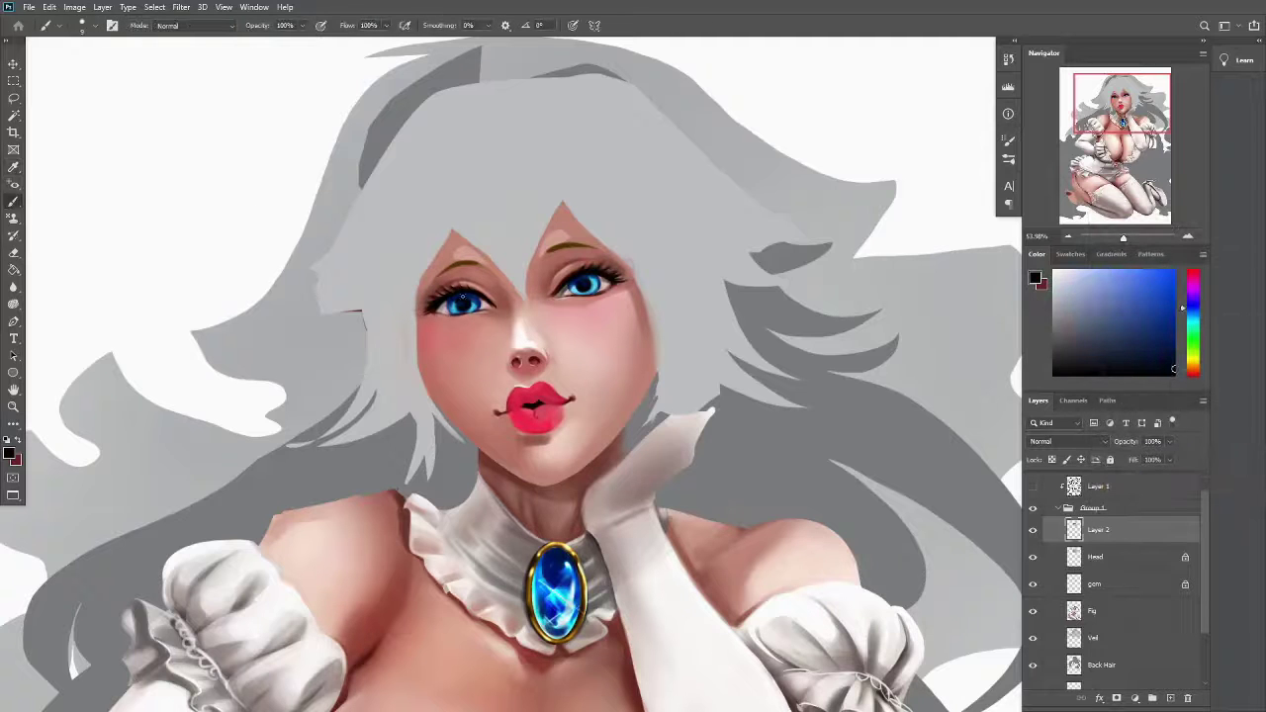
# Detail both irises with bright highlights and darker strokes around the pupils, using colours sampled from the eyes
pyautogui.keyDown('alt'); pyautogui.click(583, 283); pyautogui.keyUp('alt')
pyautogui.keyDown('alt'); pyautogui.click(470, 306); pyautogui.keyUp('alt')
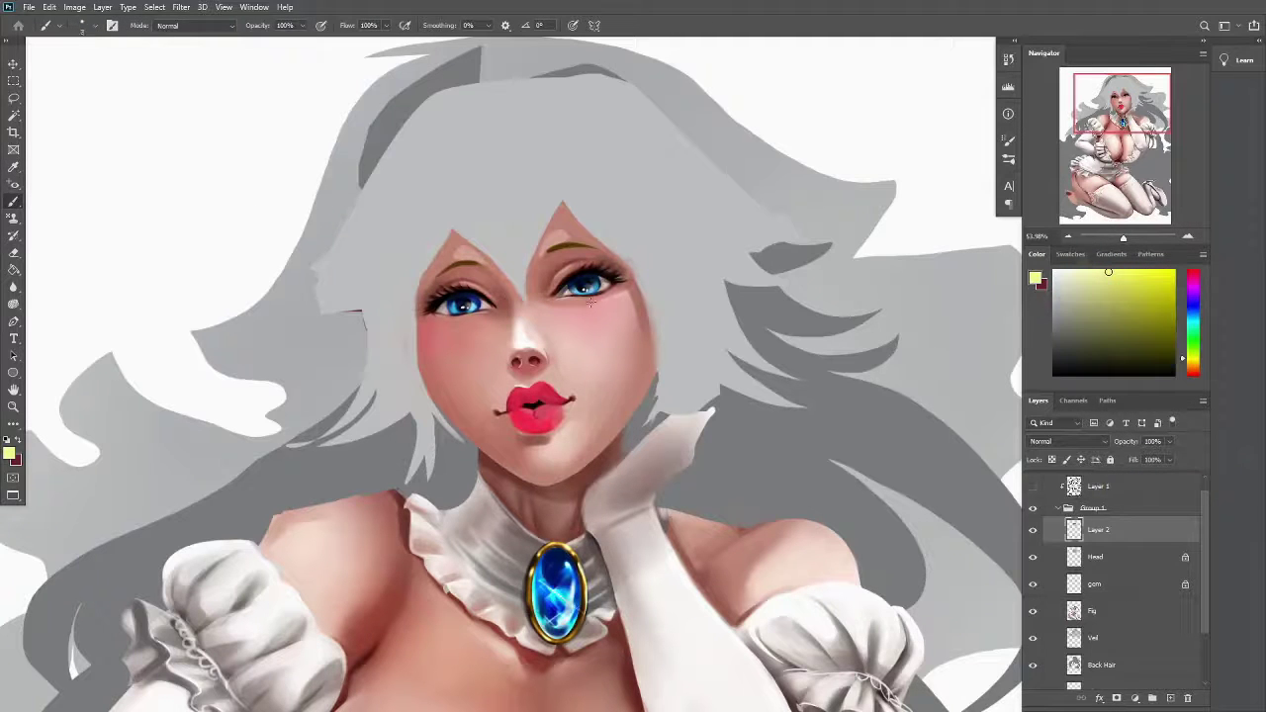
pyautogui.keyDown('alt'); pyautogui.click(484, 303); pyautogui.keyUp('alt')
pyautogui.hotkey('shift', 'b')
pyautogui.keyDown('alt'); pyautogui.click(603, 280); pyautogui.keyUp('alt')
pyautogui.hotkey('shift', 'b')
# Define the nostrils and the underside of the nose with sampled dark red-brown tones
pyautogui.keyDown('alt'); pyautogui.click(514, 361); pyautogui.keyUp('alt')
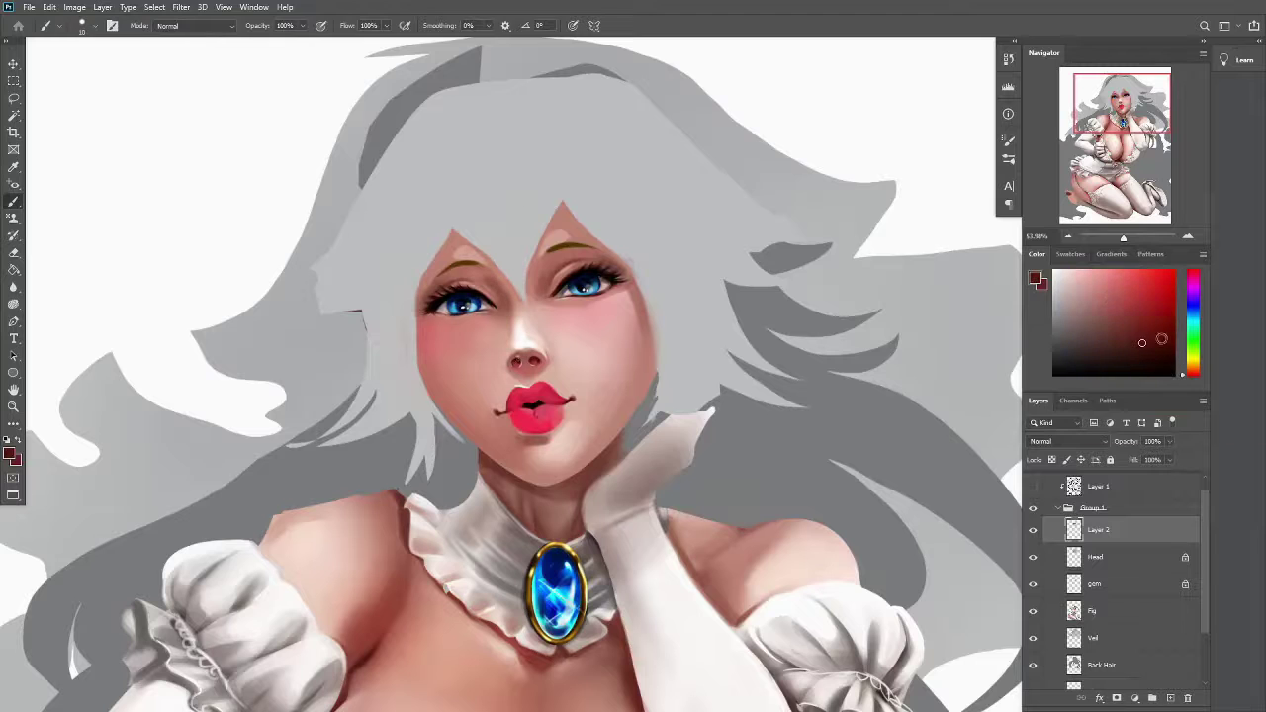
pyautogui.keyDown('alt'); pyautogui.click(519, 362); pyautogui.keyUp('alt')
pyautogui.keyDown('alt'); pyautogui.click(520, 362); pyautogui.keyUp('alt')
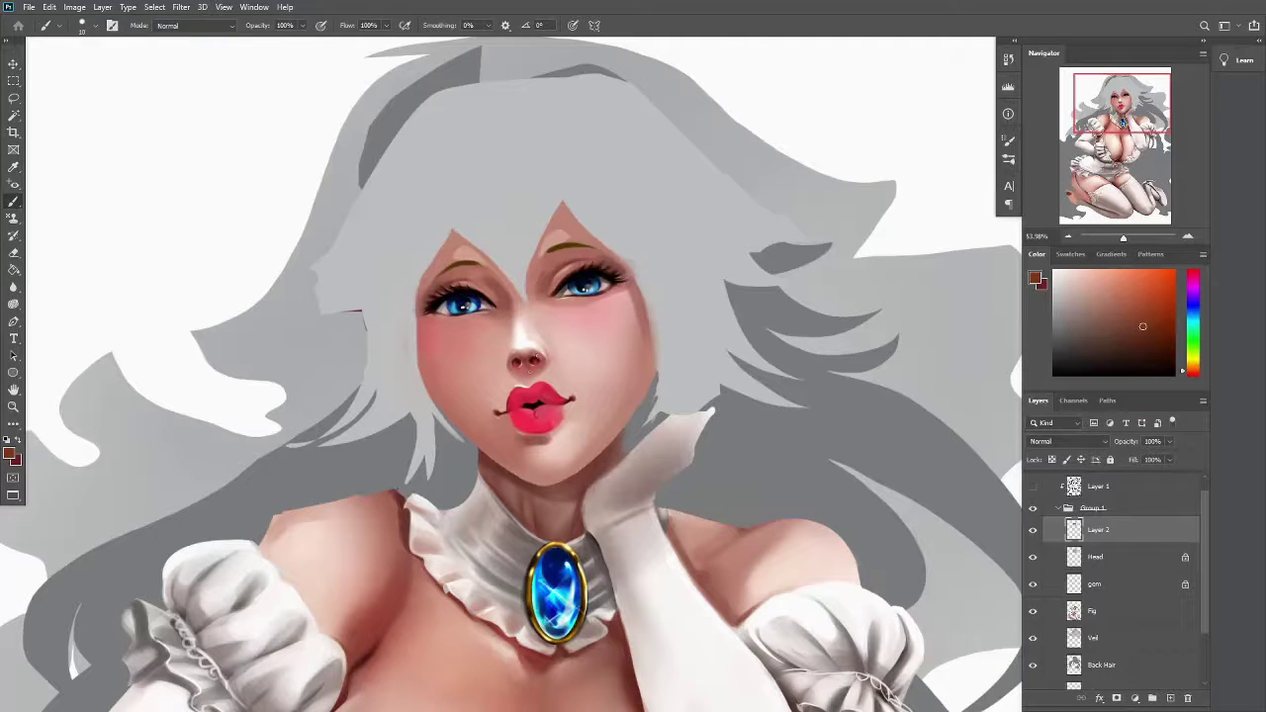
# Paint nose highlights, alternating between Color Dodge and Normal brush modes, and blend them into the skin with the Mixer Brush
pyautogui.hotkey('alt', 'shift', 'd')
pyautogui.keyDown('alt'); pyautogui.click(516, 347); pyautogui.keyUp('alt')
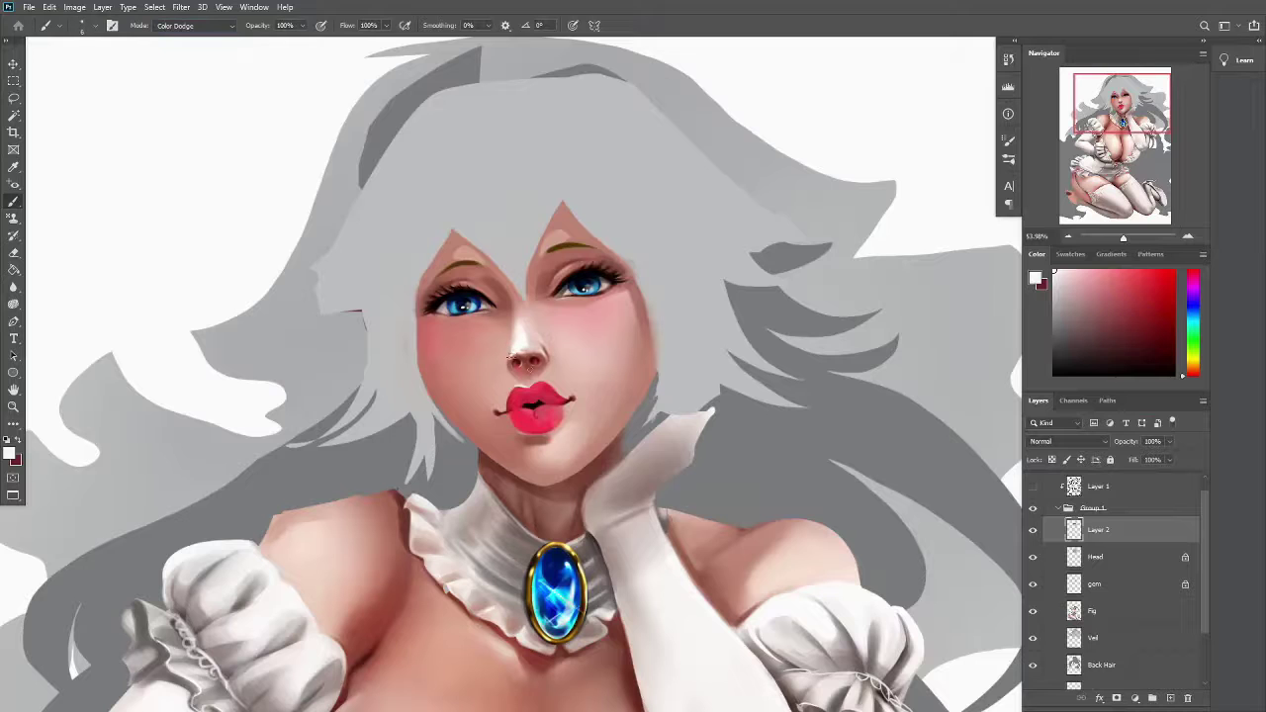
pyautogui.hotkey('alt', 'shift', 'n')
pyautogui.keyDown('alt'); pyautogui.click(524, 362); pyautogui.keyUp('alt')
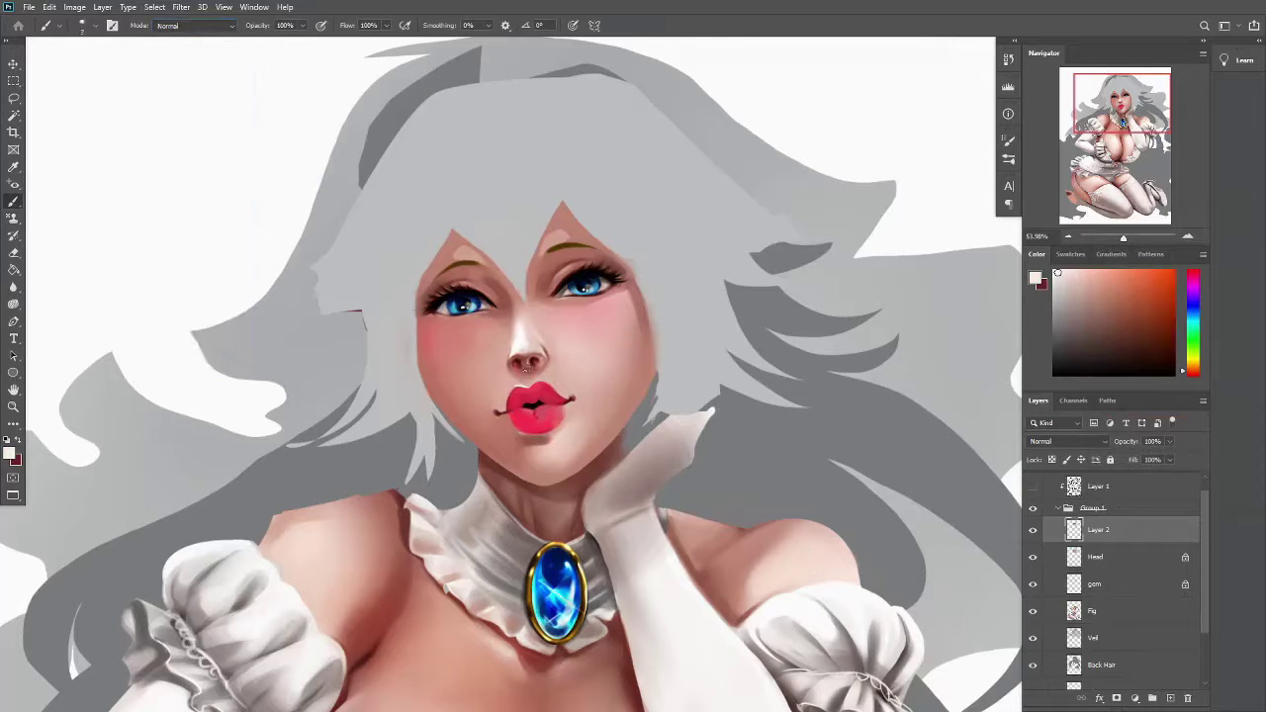
pyautogui.hotkey('alt', 'shift', 'd')
pyautogui.keyDown('alt'); pyautogui.click(540, 350); pyautogui.keyUp('alt')
pyautogui.hotkey('shift', 'b')
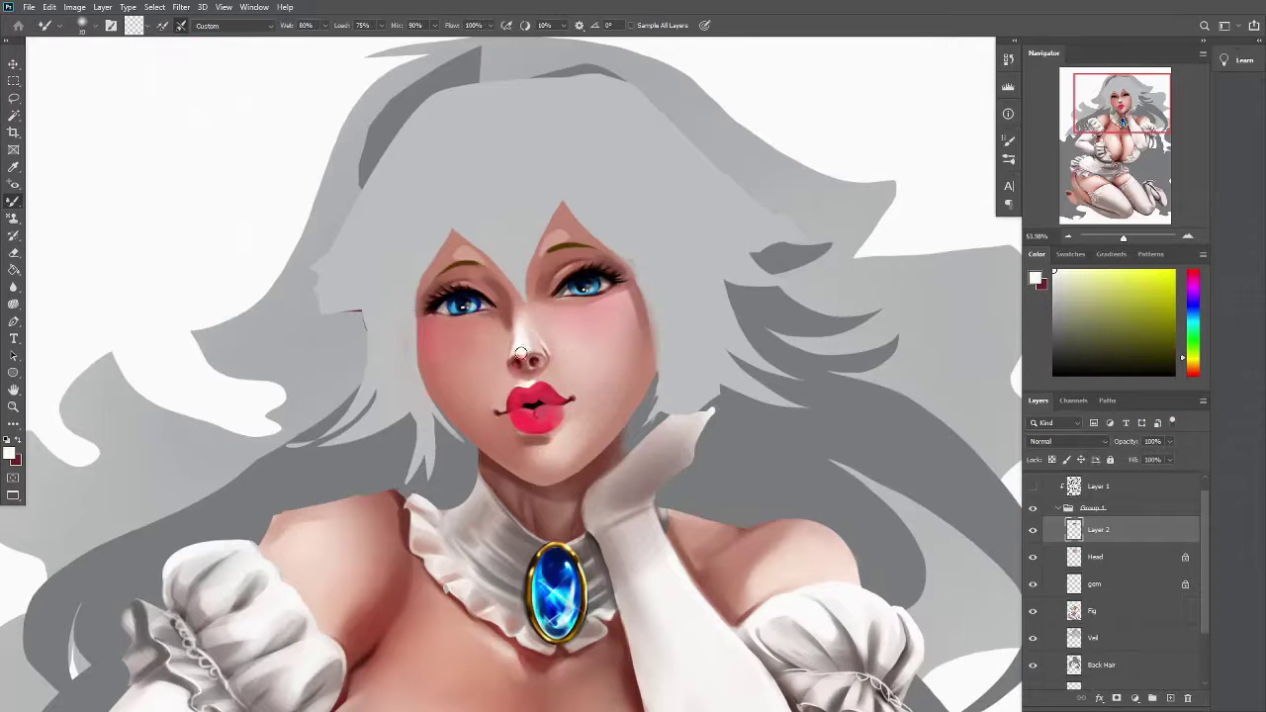
pyautogui.keyDown('alt'); pyautogui.click(510, 390); pyautogui.keyUp('alt')
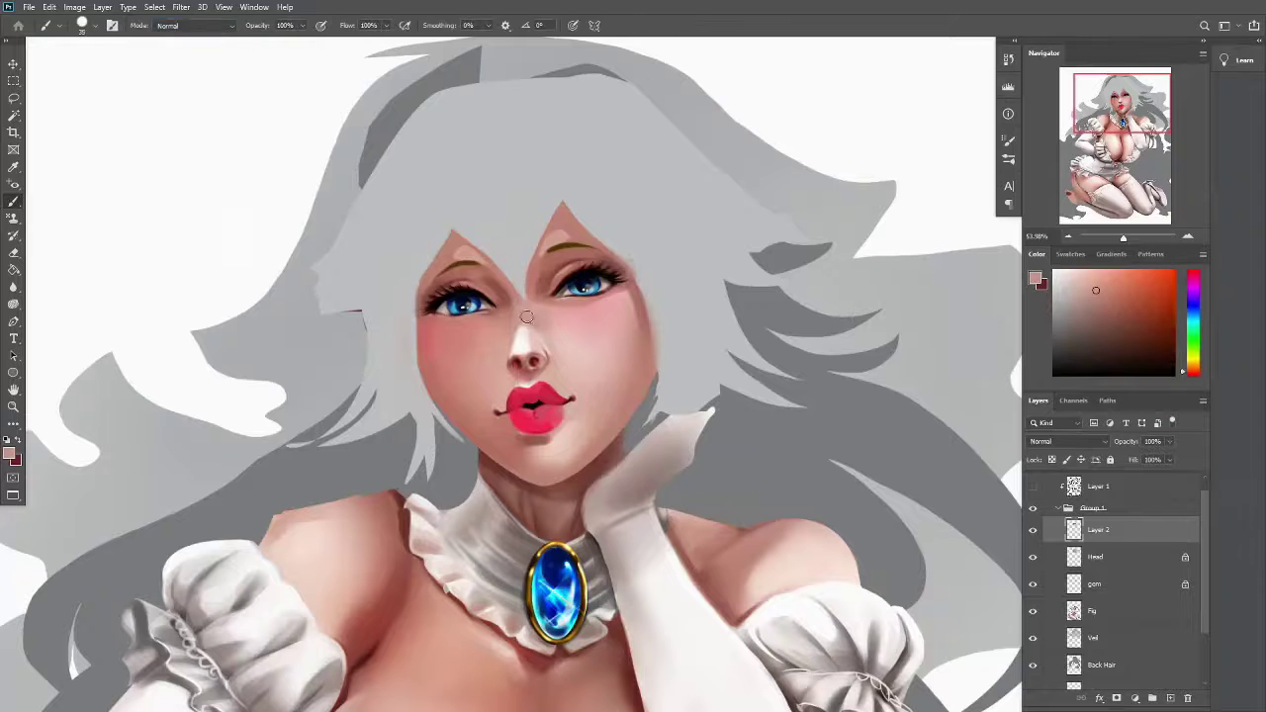
# Add pink blush to the cheek and repaint the nose bridge and brow area with sampled light skin tones
pyautogui.moveTo(618, 302); pyautogui.dragTo(621, 347)
pyautogui.hotkey('shift', 'b')
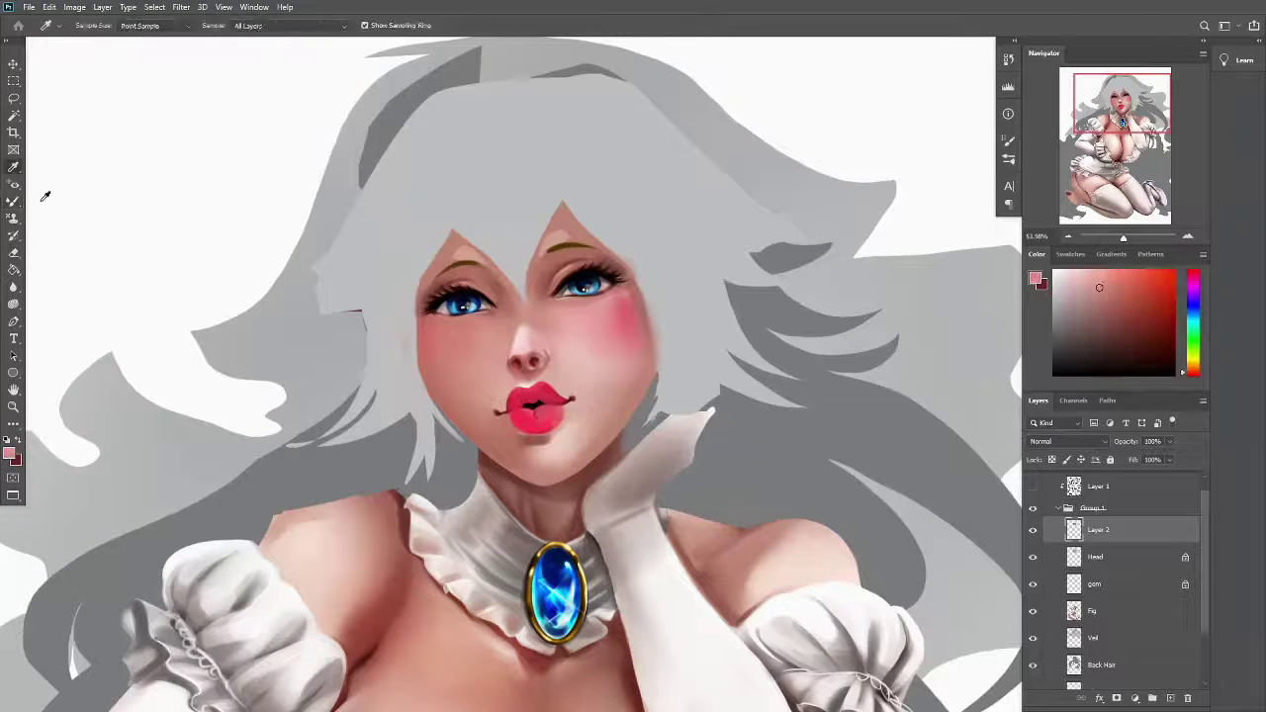
pyautogui.keyDown('alt'); pyautogui.click(542, 333); pyautogui.keyUp('alt')
pyautogui.keyDown('alt'); pyautogui.click(358, 308); pyautogui.keyUp('alt')
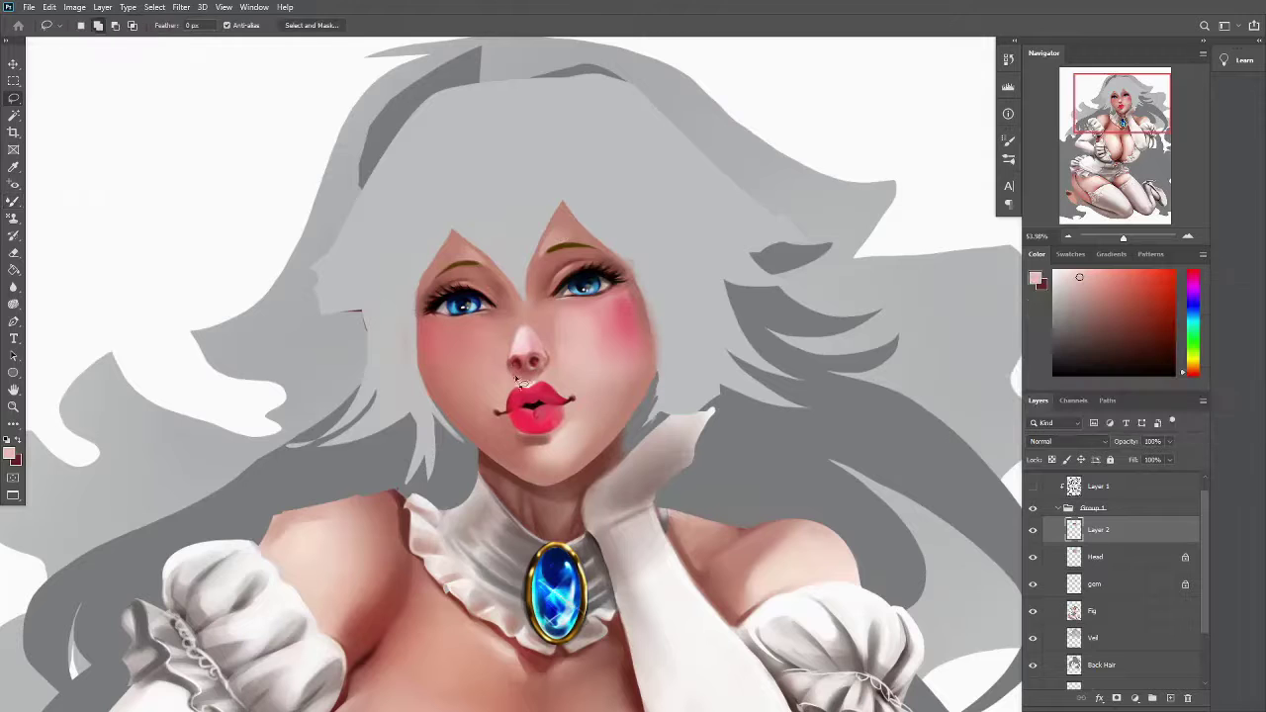
pyautogui.keyDown('alt'); pyautogui.click(542, 297); pyautogui.keyUp('alt')
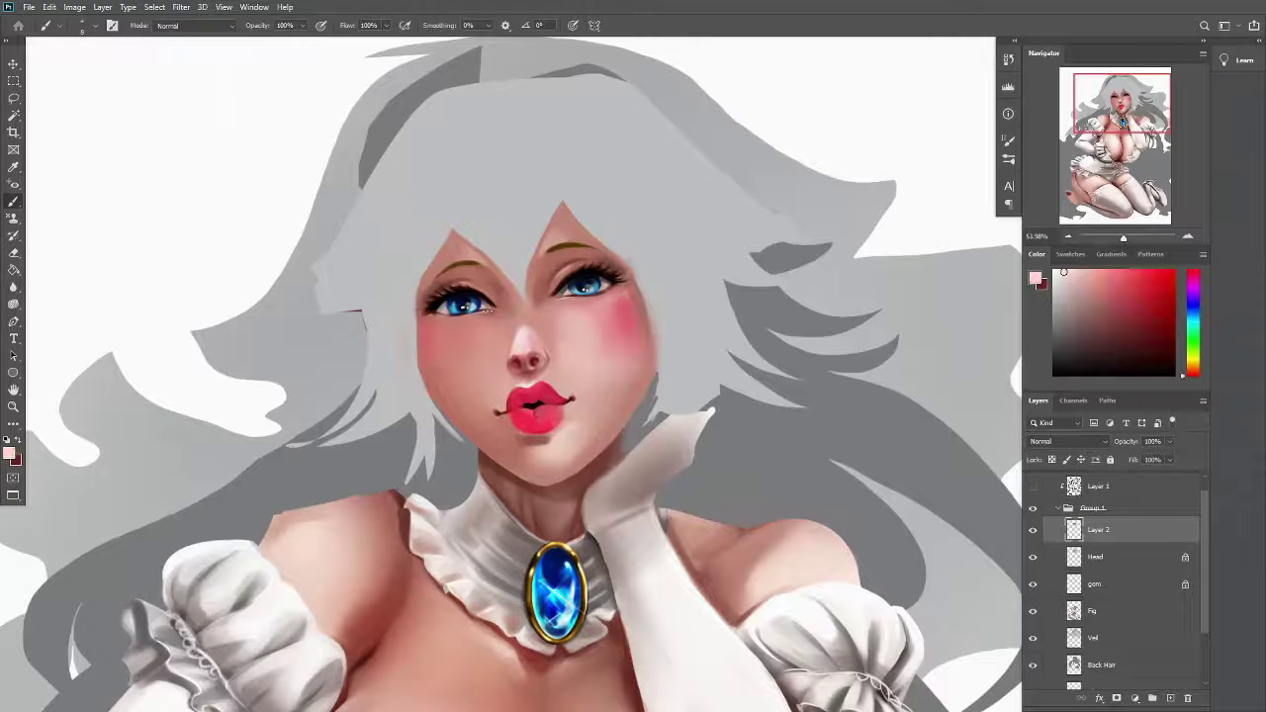
# Soften the cheek blush with the Mixer Brush and flip the canvas horizontally
pyautogui.scroll(-2, 558, 362)
pyautogui.keyDown('alt'); pyautogui.click(552, 308); pyautogui.keyUp('alt')
pyautogui.hotkey('shift', 'b')
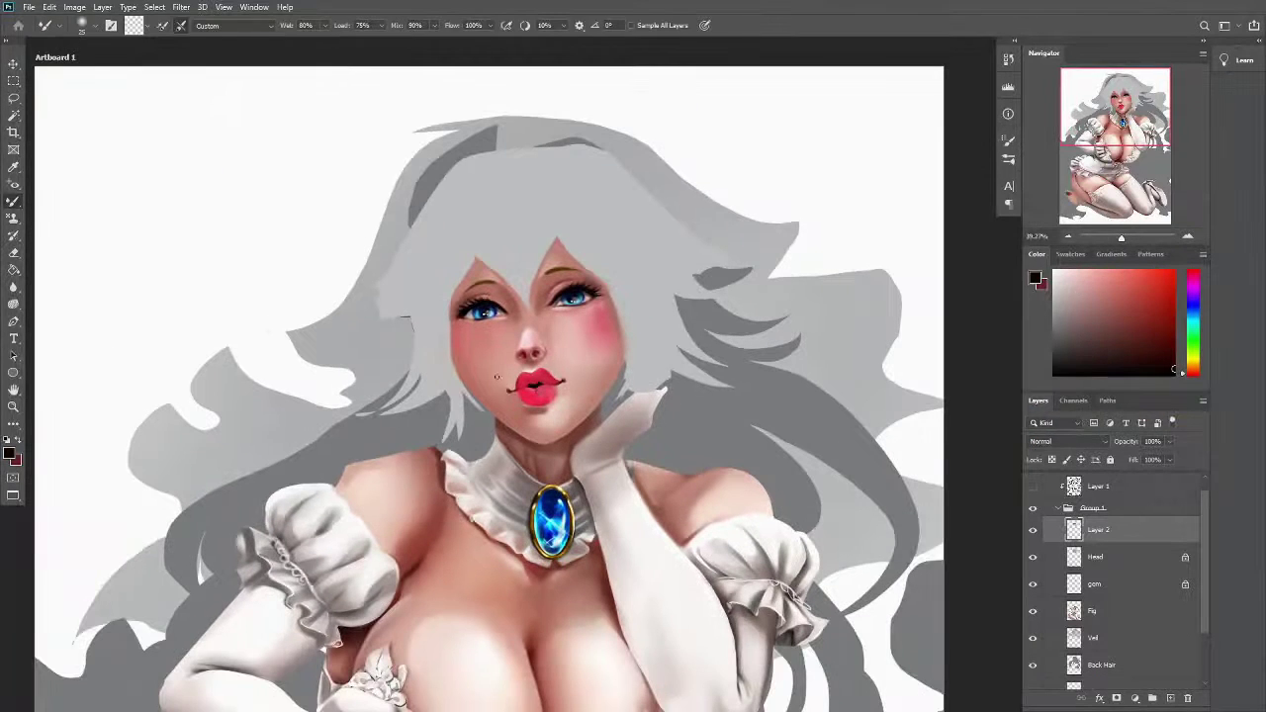
pyautogui.keyDown('alt'); pyautogui.click(539, 390); pyautogui.keyUp('alt')
pyautogui.scroll(-2, 539, 391)
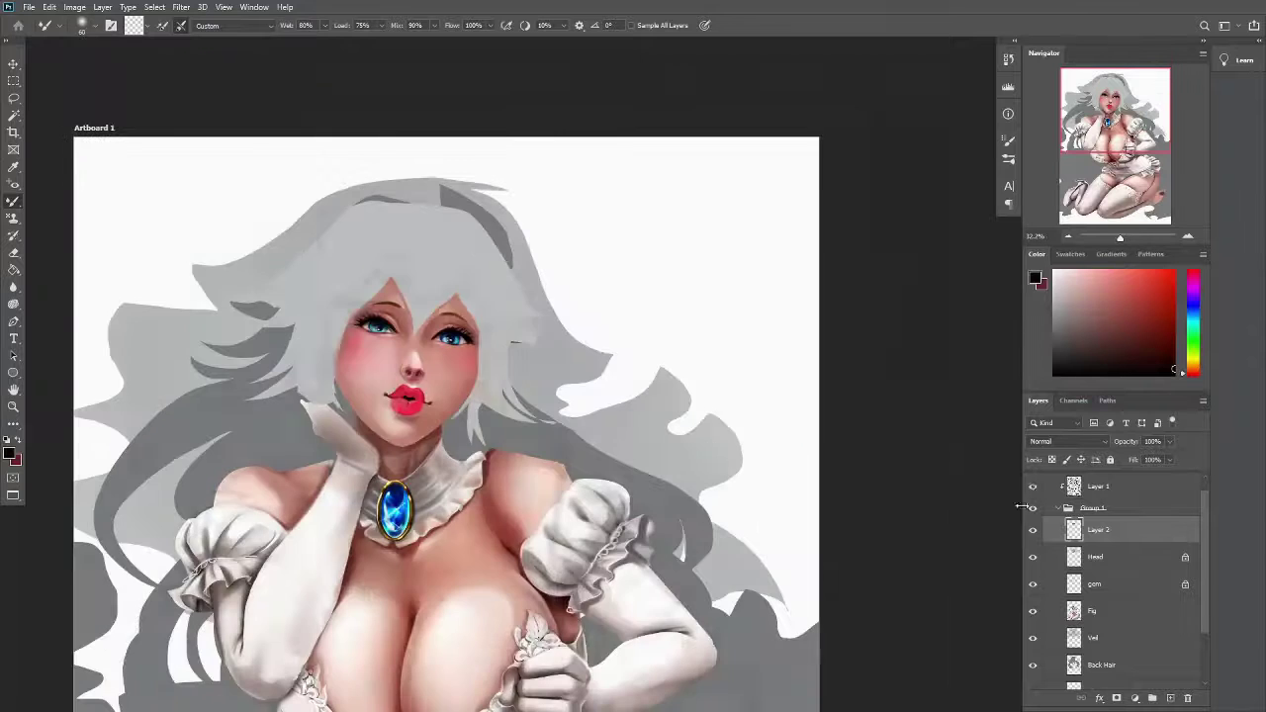
# Shade the eyelids and upper lash area of both eyes with a hard brush in dark red-brown tones
pyautogui.scroll(3, 540, 390)
pyautogui.hotkey('shift', 'b')
pyautogui.click(82, 25)
pyautogui.doubleClick(82, 178)
pyautogui.keyDown('alt'); pyautogui.click(519, 331); pyautogui.keyUp('alt')
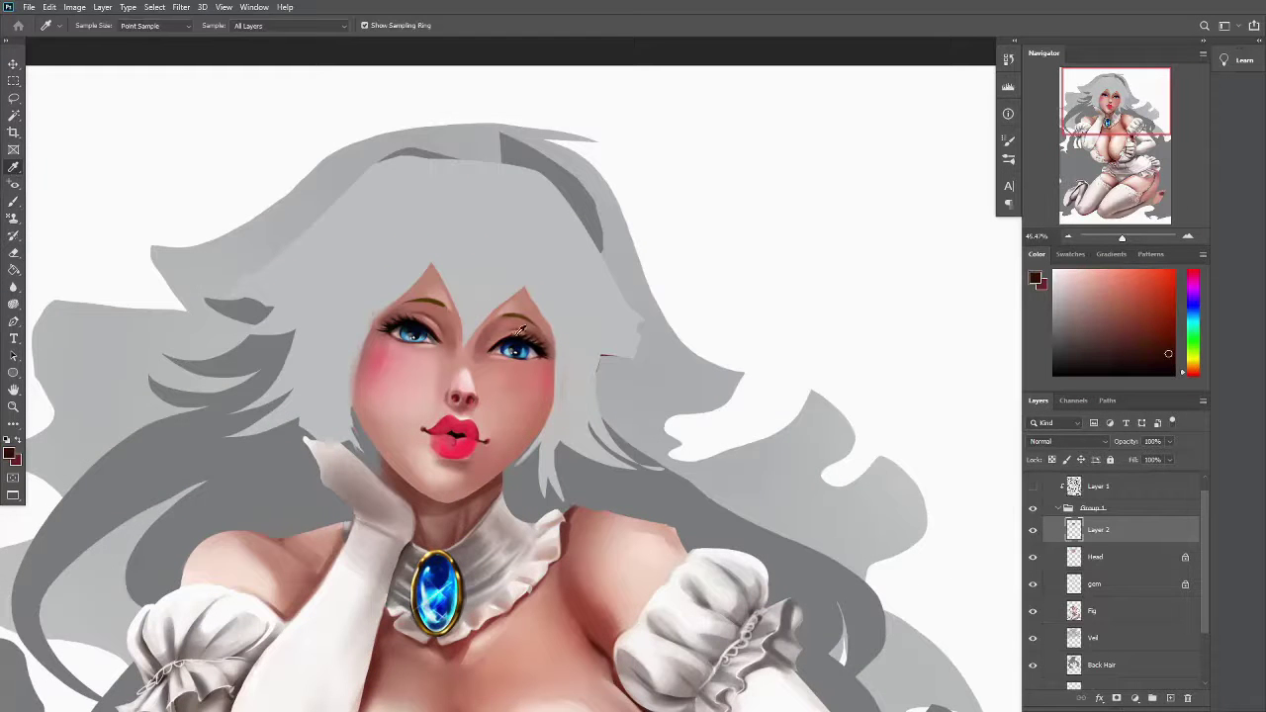
pyautogui.press('b')
pyautogui.press('x')
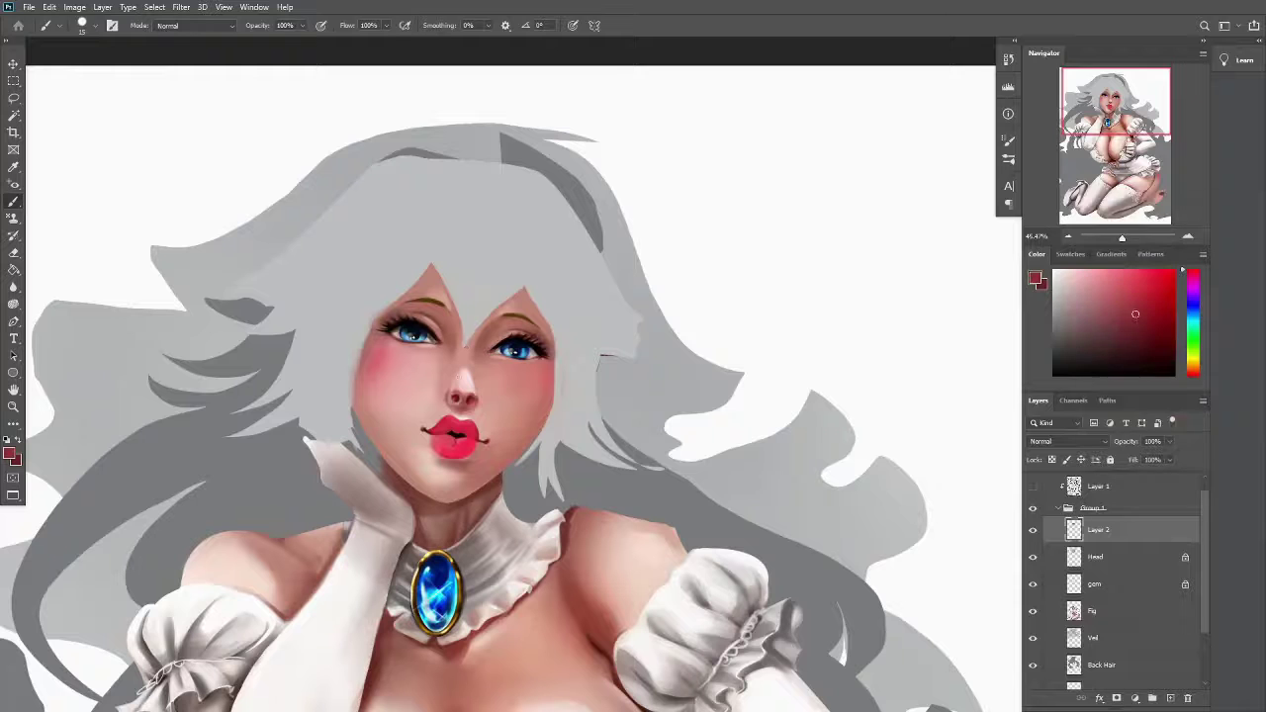
pyautogui.hotkey('shift', 'b')
pyautogui.hotkey('shift', 'b')
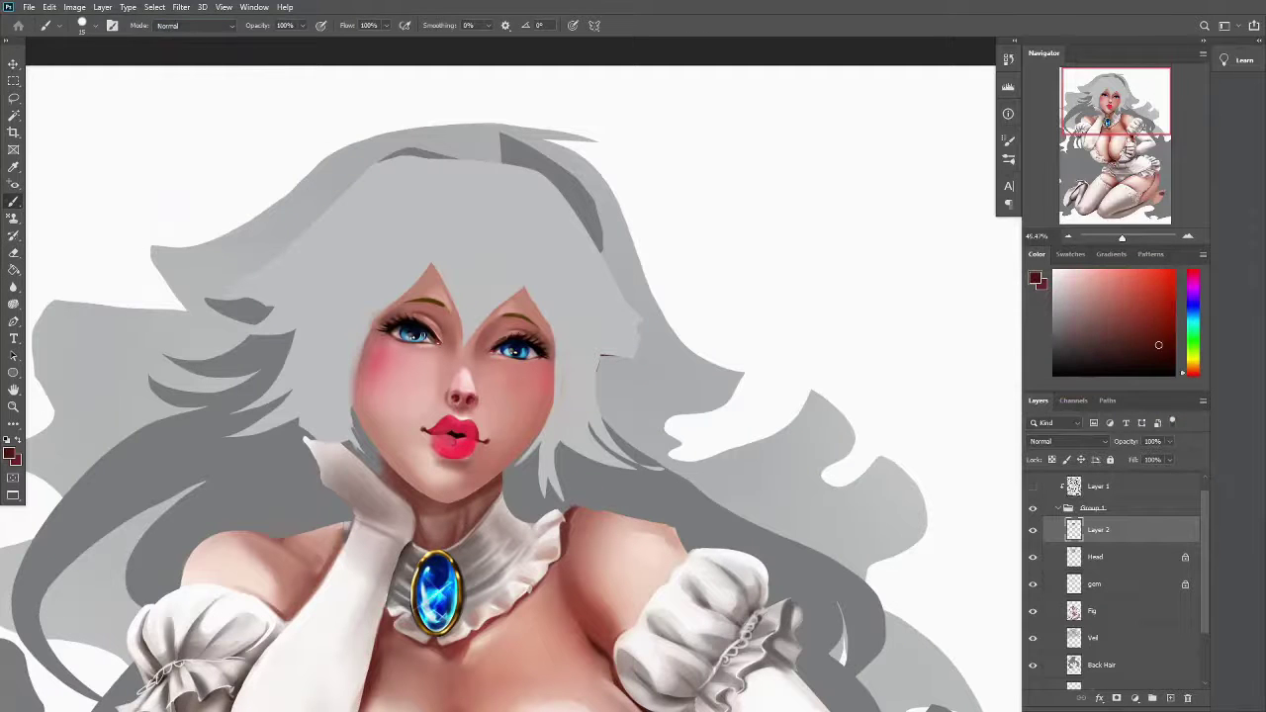
# Lasso the eye on the blushed side of the face and adjust it with Free Transform
pyautogui.keyDown('alt'); pyautogui.click(425, 333); pyautogui.keyUp('alt')
pyautogui.press('m')
pyautogui.scroll(2, 425, 333)
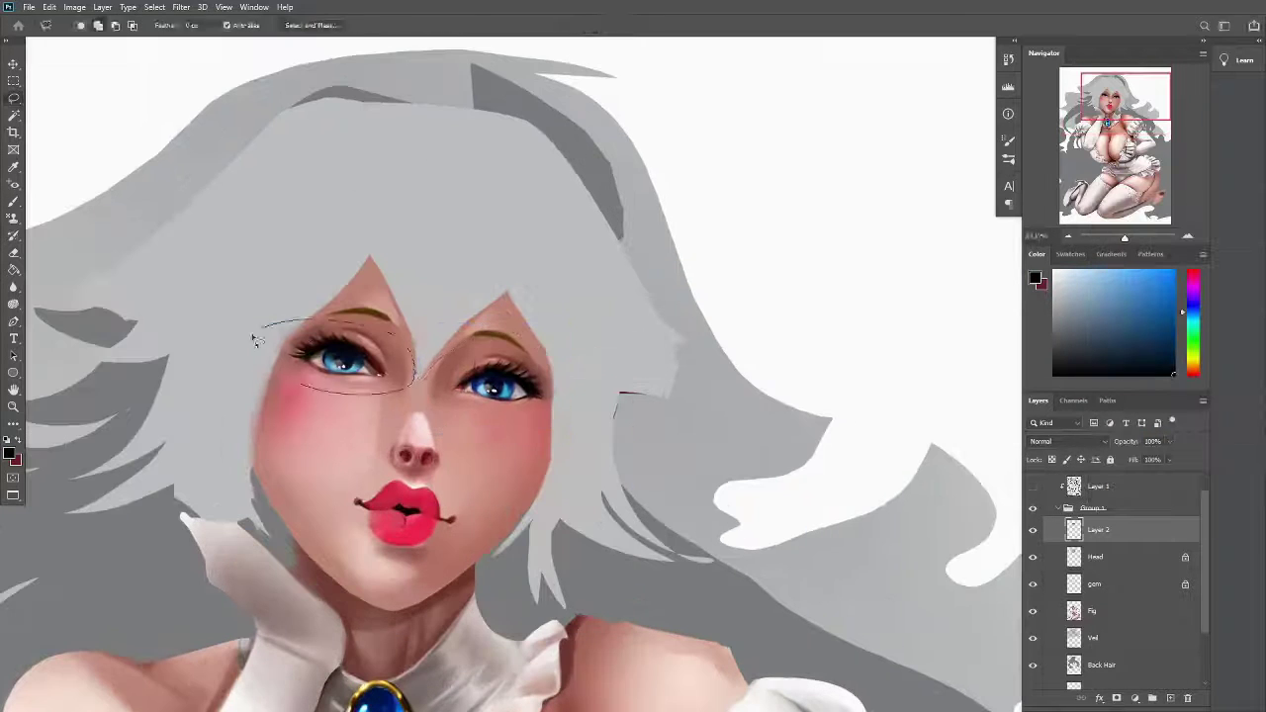
pyautogui.moveTo(232, 322); pyautogui.dragTo(413, 398)
pyautogui.hotkey('ctrl', 't')
pyautogui.press('Return')
pyautogui.press('b')
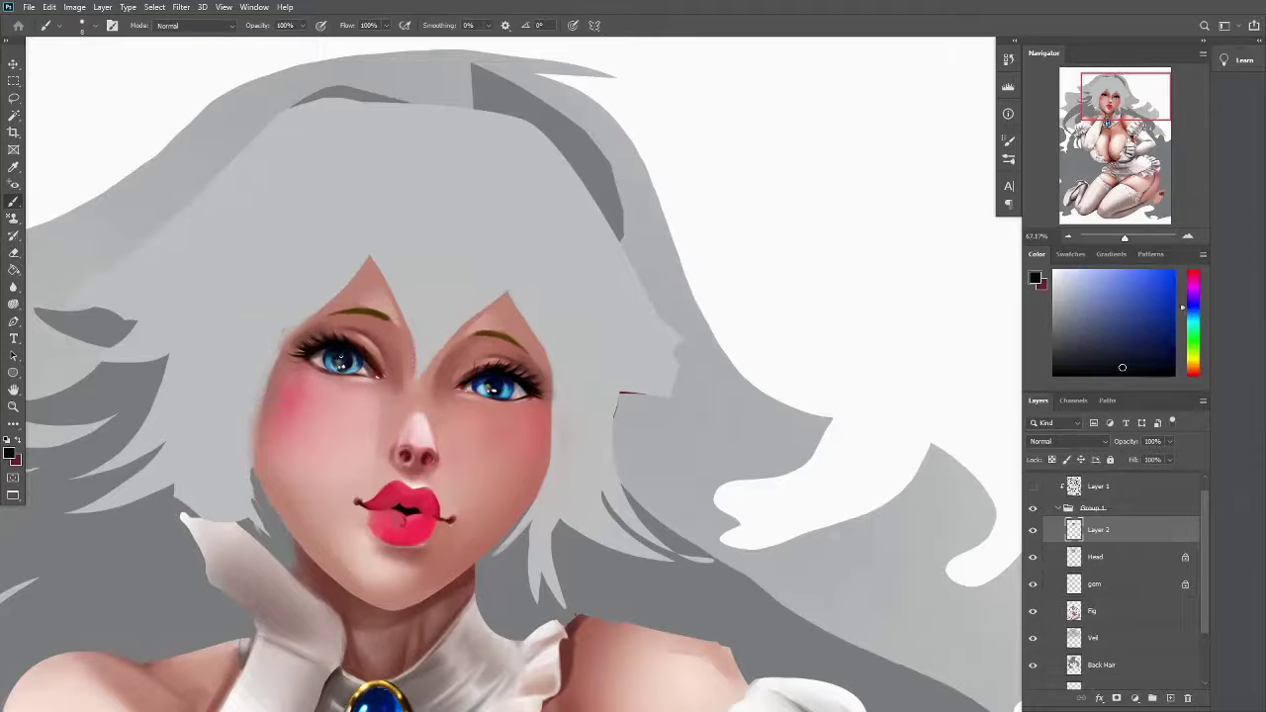
# Touch up the other eye with sampled dark tones, then lasso it and adjust it with Free Transform
pyautogui.keyDown('alt'); pyautogui.click(478, 385); pyautogui.keyUp('alt')
pyautogui.press('x')
pyautogui.press('m')
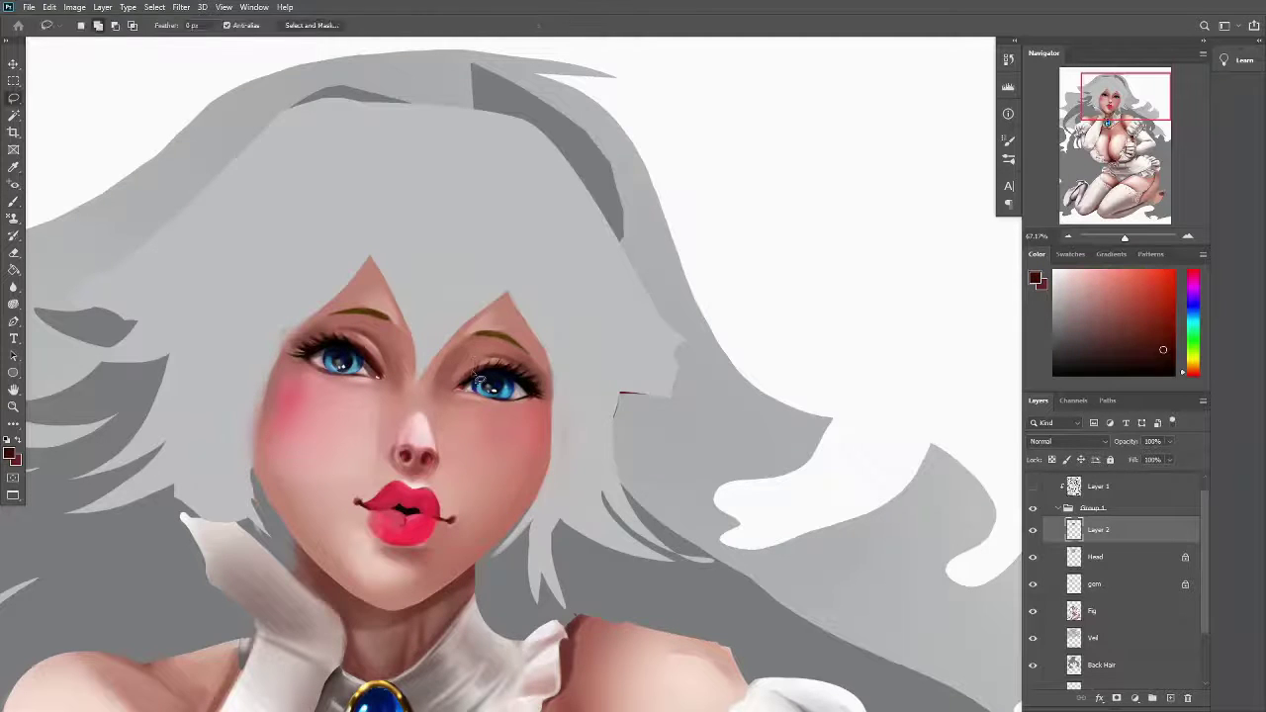
pyautogui.moveTo(415, 334); pyautogui.dragTo(556, 441)
pyautogui.hotkey('ctrl', 't')
pyautogui.press('Return')
pyautogui.press('b')
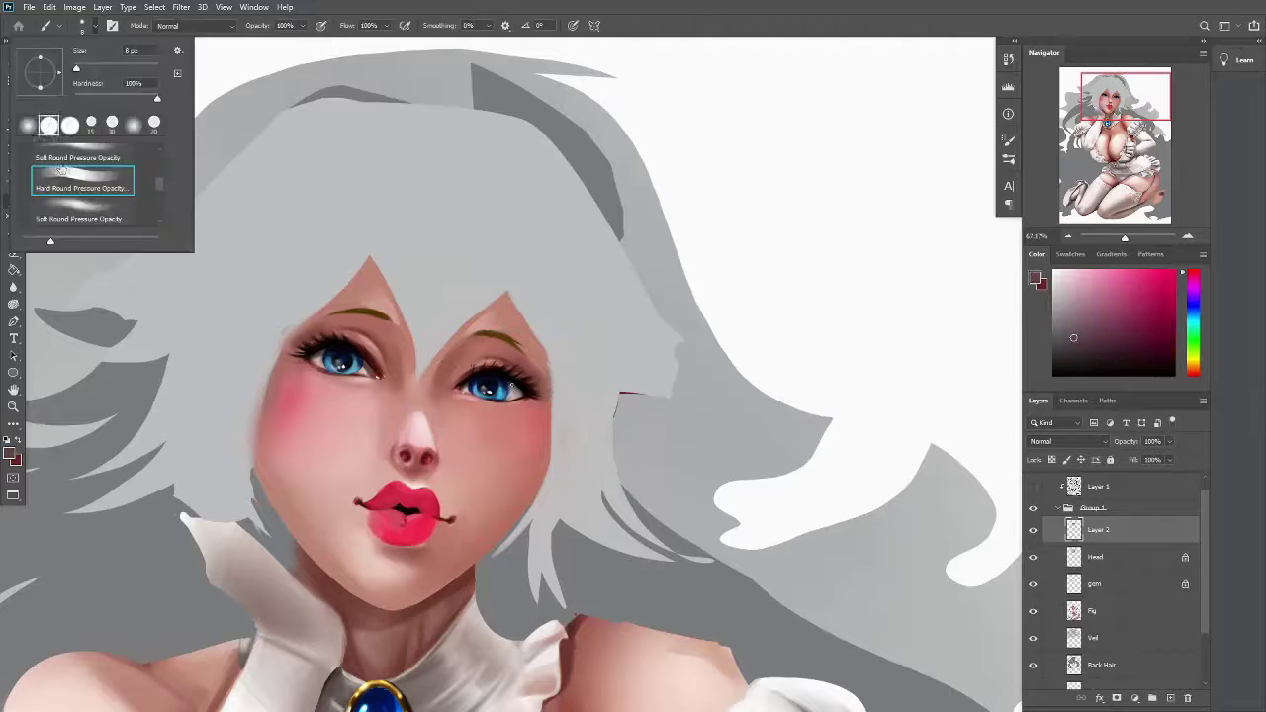
# Adjust the facial details on Layer 2 with the Liquify filter and merge the layer into Head
pyautogui.click(1075, 292)
pyautogui.hotkey('ctrl', '-')
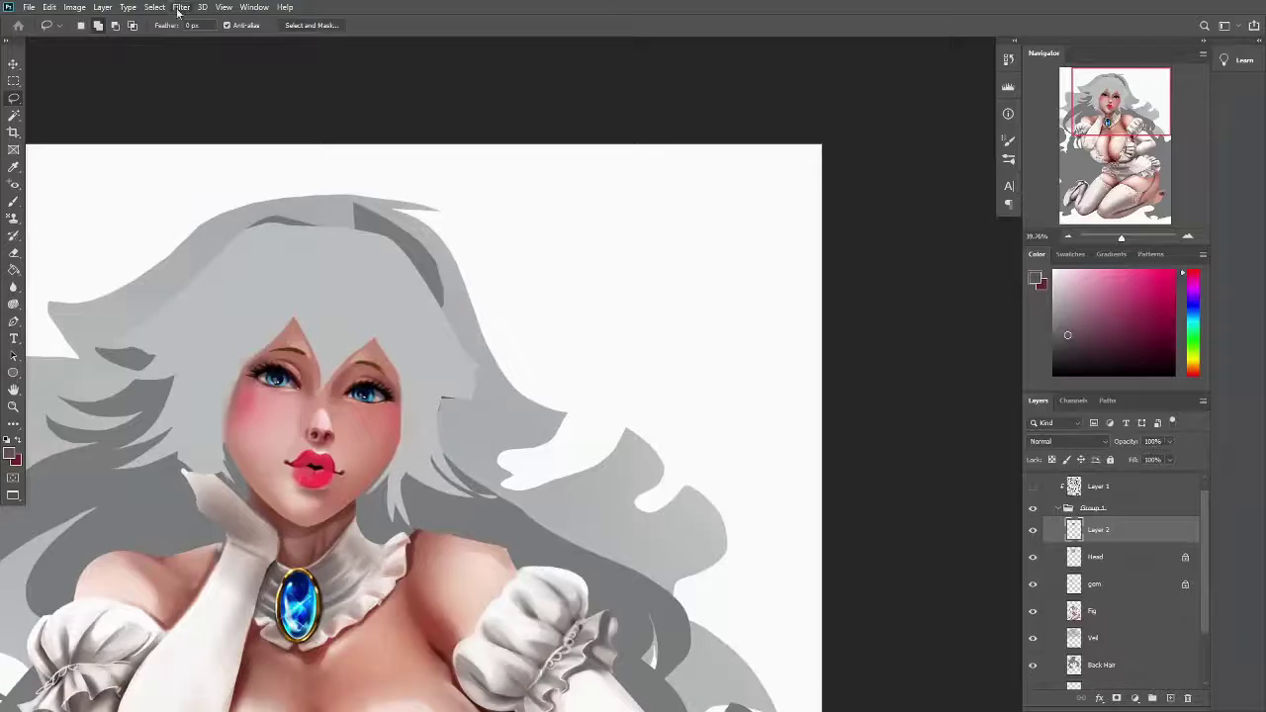
pyautogui.hotkey('shift', 'ctrl', 'x')
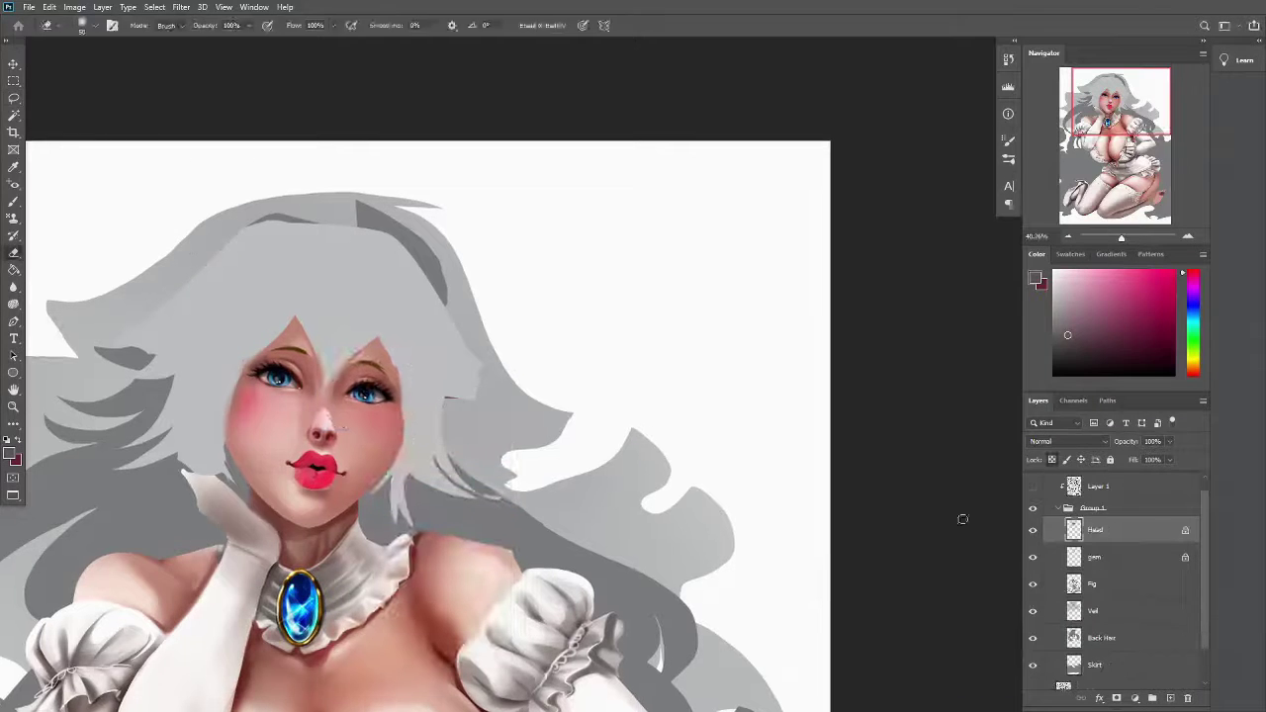
# Blend the skin around the nose with the Mixer Brush and reshape the face on the Head layer with Liquify
pyautogui.keyDown('alt'); pyautogui.click(304, 431); pyautogui.keyUp('alt')
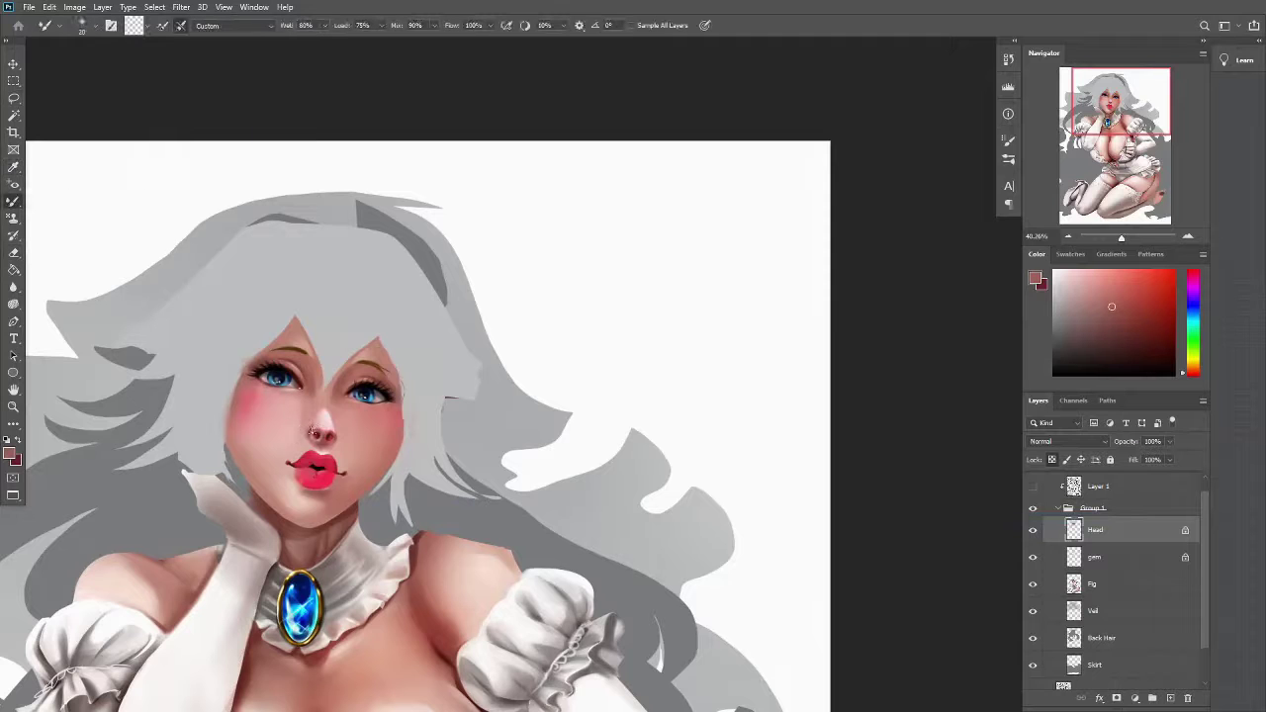
pyautogui.hotkey('ctrl', '-')
pyautogui.click(181, 7)
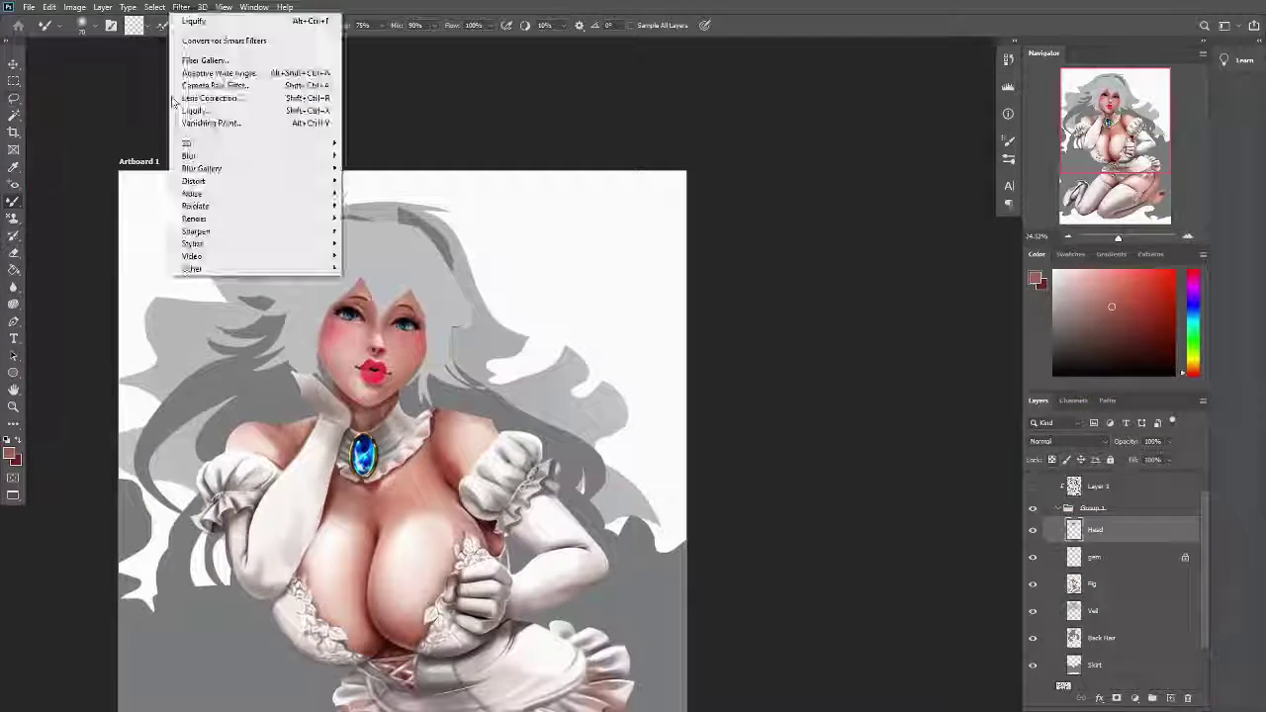
pyautogui.click(202, 111)
pyautogui.press('a')
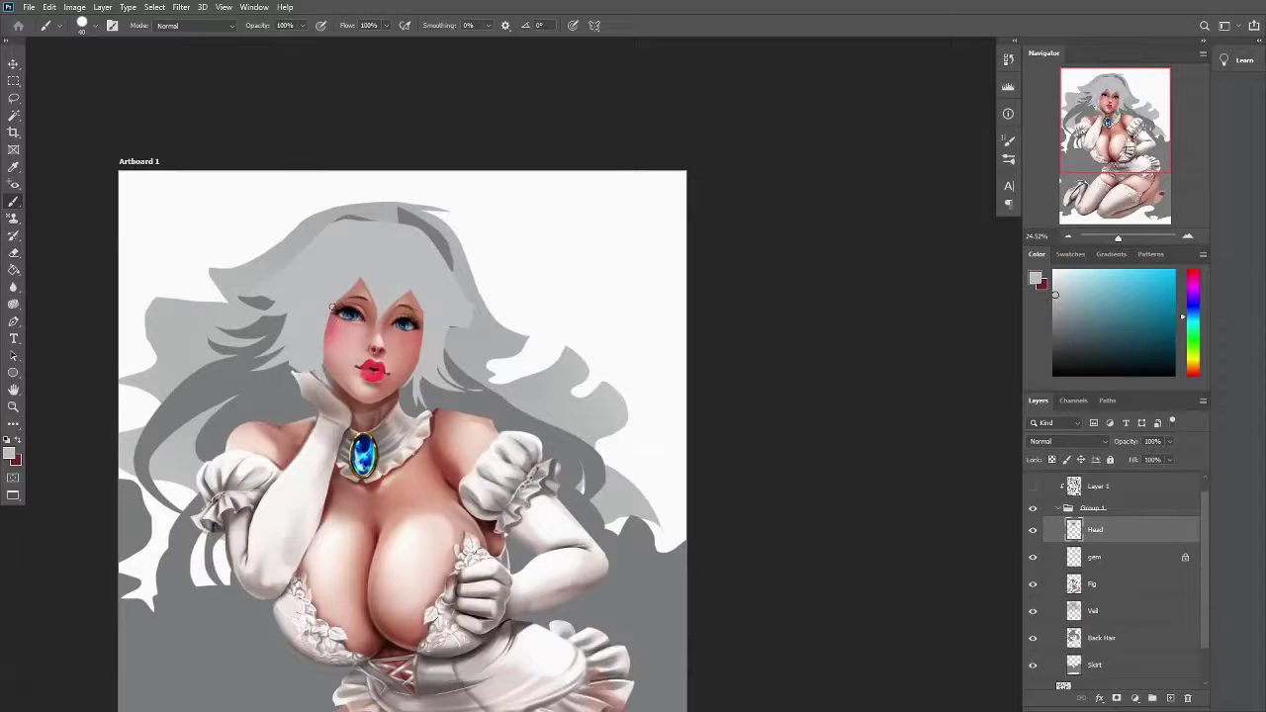
# Paint a small skin-coloured ear between the hair strands on the side away from the raised hand
pyautogui.keyDown('alt'); pyautogui.click(386, 330); pyautogui.keyUp('alt')
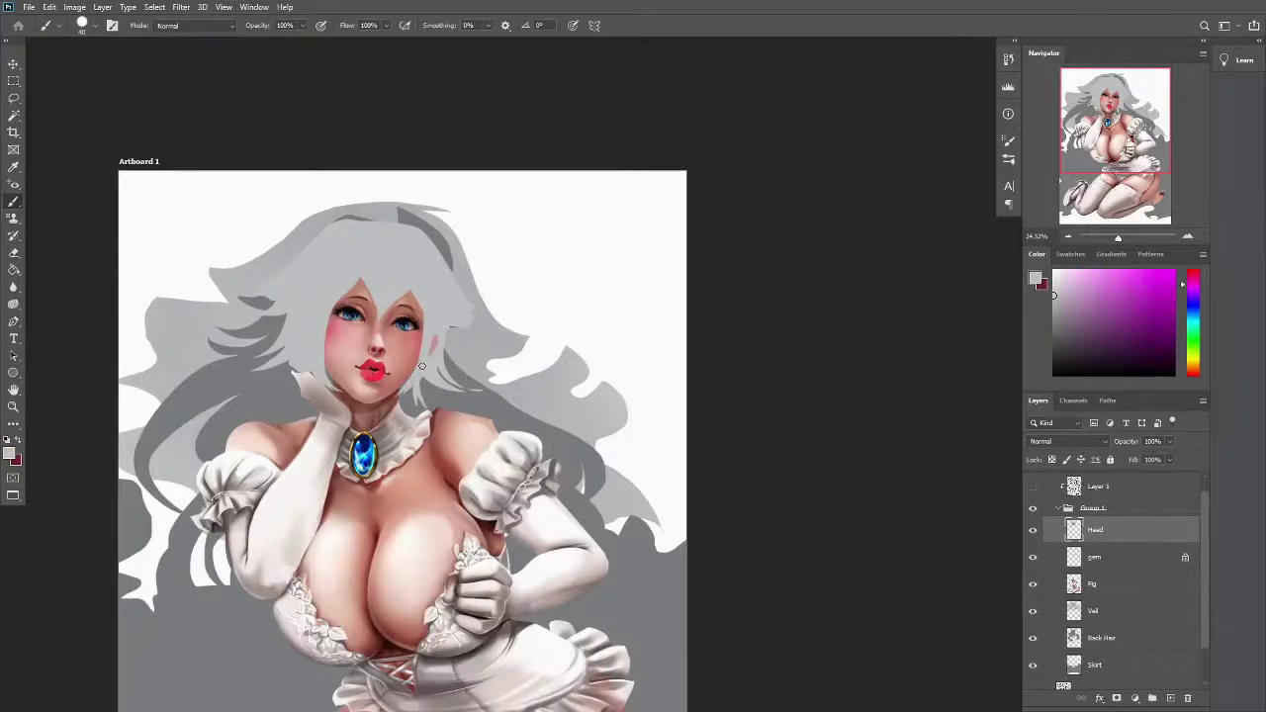
pyautogui.hotkey('shift', 'b')
pyautogui.hotkey('shift', 'b')
pyautogui.hotkey('shift', 'b')
# Outline the upper edge of the front hair on the raised-hand side with the Lasso and refine its contour
pyautogui.press('l')
pyautogui.moveTo(361, 220); pyautogui.dragTo(259, 302)
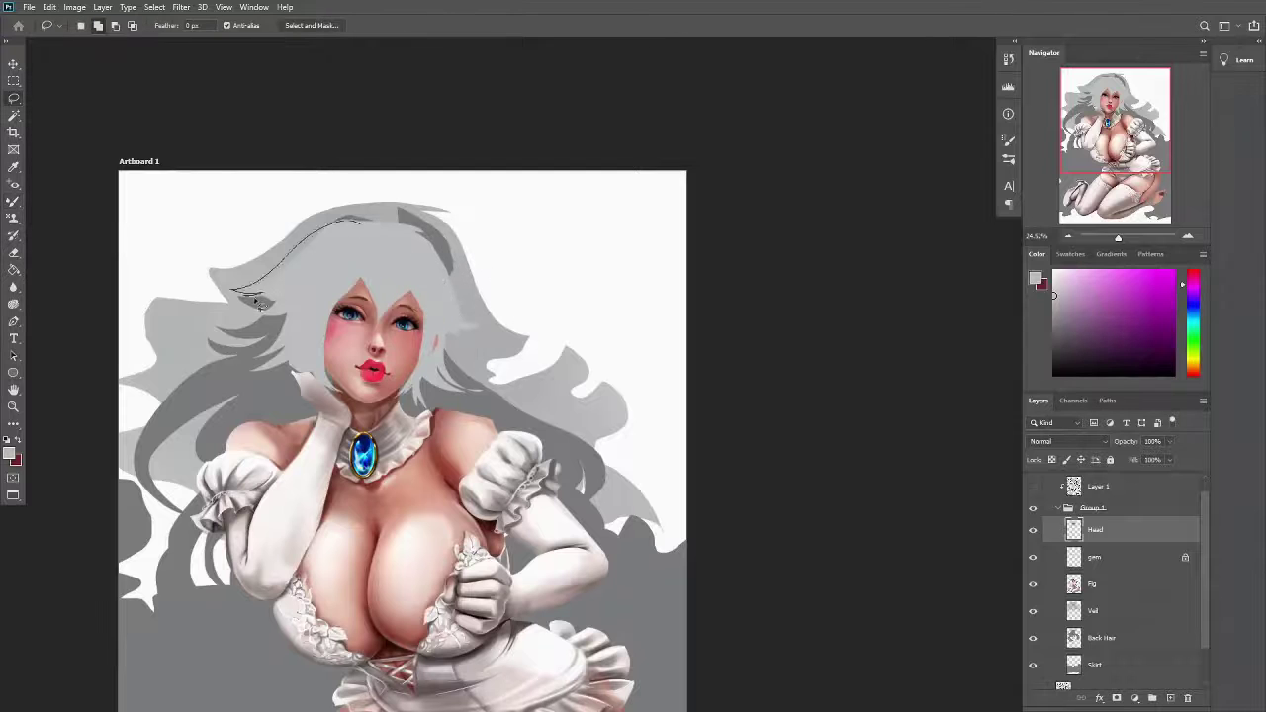
pyautogui.hotkey('ctrl', 'd')
# Paint the second ear in pinkish skin tone over the hair on the raised-hand side
pyautogui.press('b')
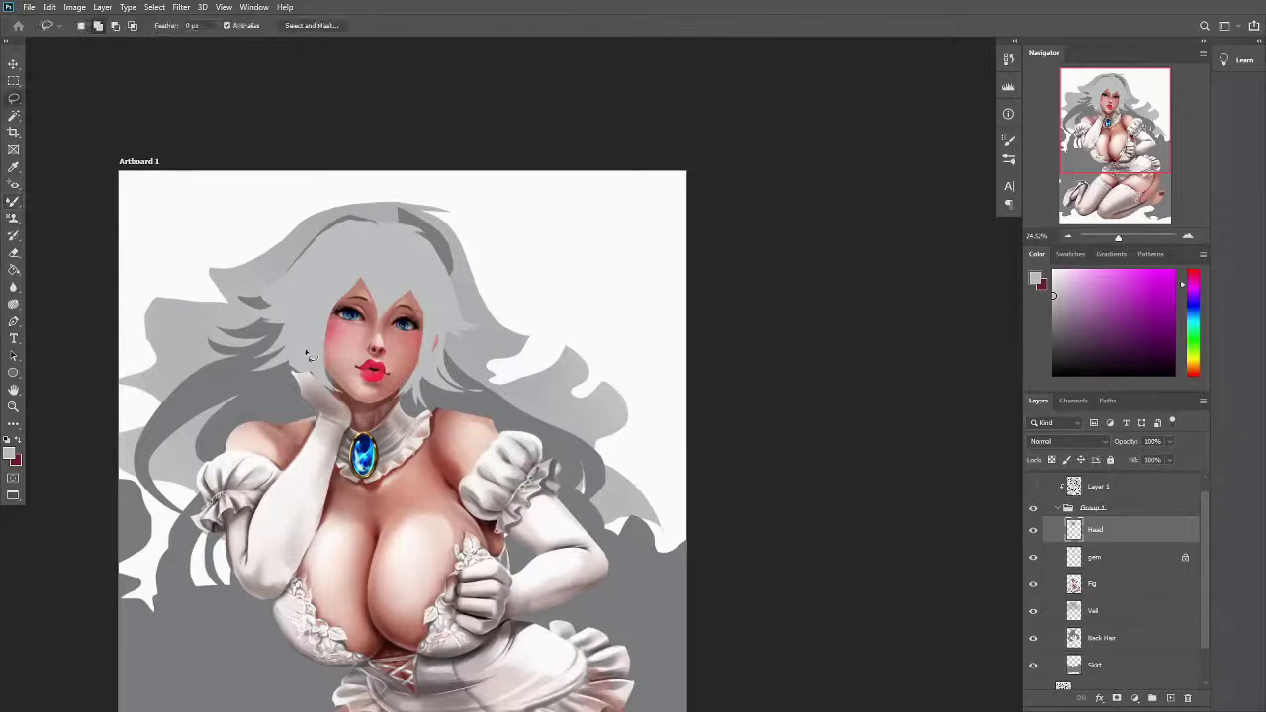
pyautogui.hotkey('shift', 'b')
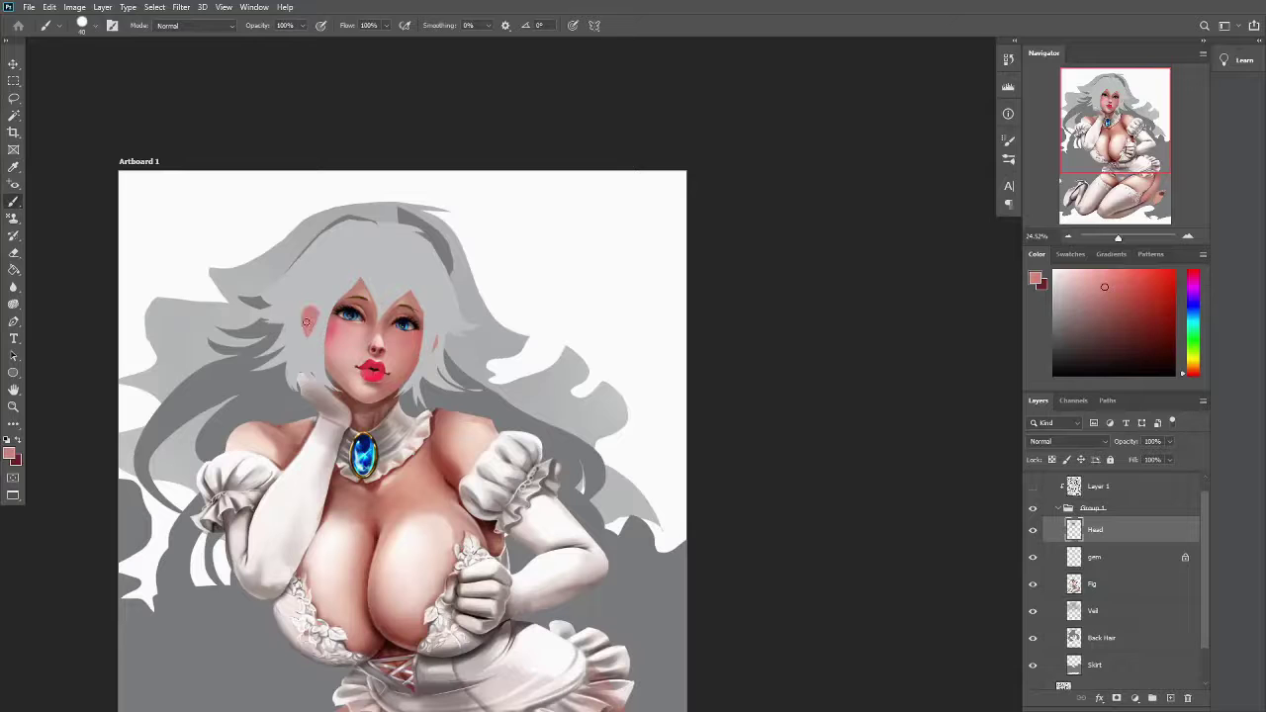
pyautogui.keyDown('alt'); pyautogui.click(305, 322); pyautogui.keyUp('alt')
# Select the grey front hair on the Head layer with the Magic Wand and fill it with golden brown
pyautogui.press(']')
pyautogui.press(']')
pyautogui.press(']')
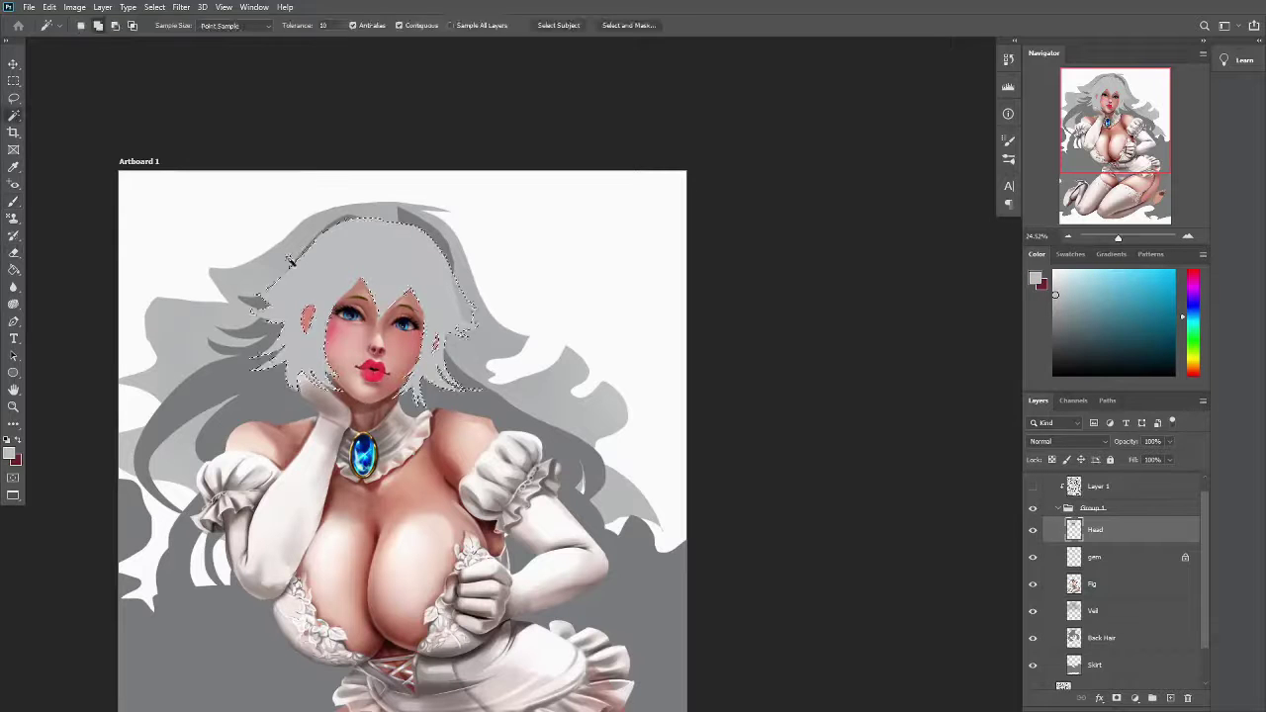
pyautogui.press('Return')
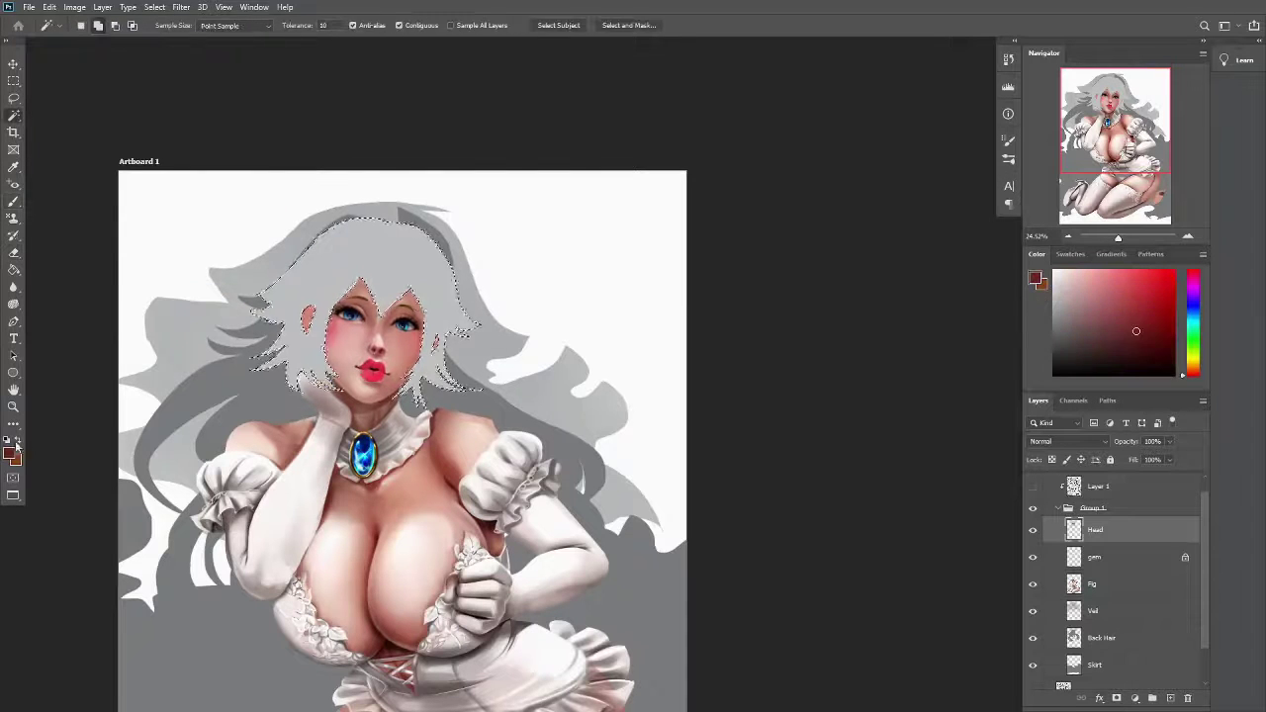
pyautogui.hotkey('alt', 'BackSpace')
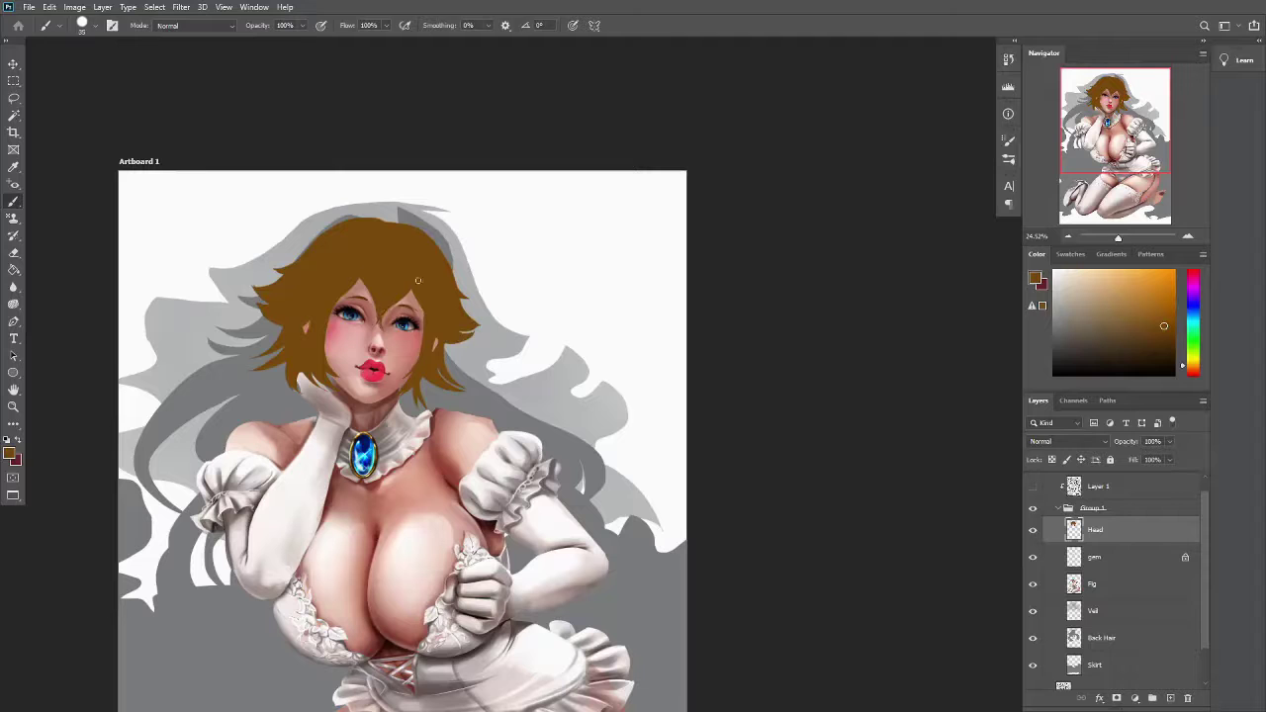
# Shade the selected front hair with darker brown along the parting and sides and lighter golden tones over the crown
pyautogui.moveTo(417, 281); pyautogui.dragTo(364, 267)
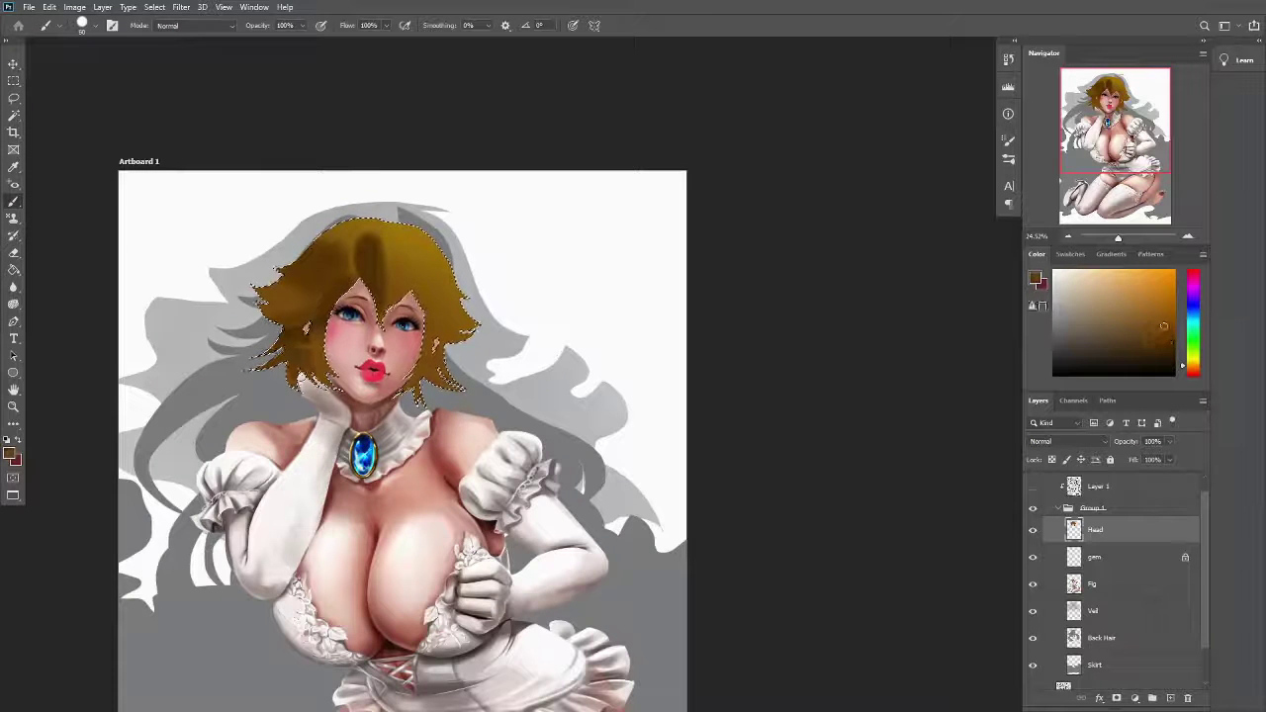
pyautogui.moveTo(447, 337); pyautogui.dragTo(408, 266)
pyautogui.keyDown('alt'); pyautogui.click(431, 288); pyautogui.keyUp('alt')
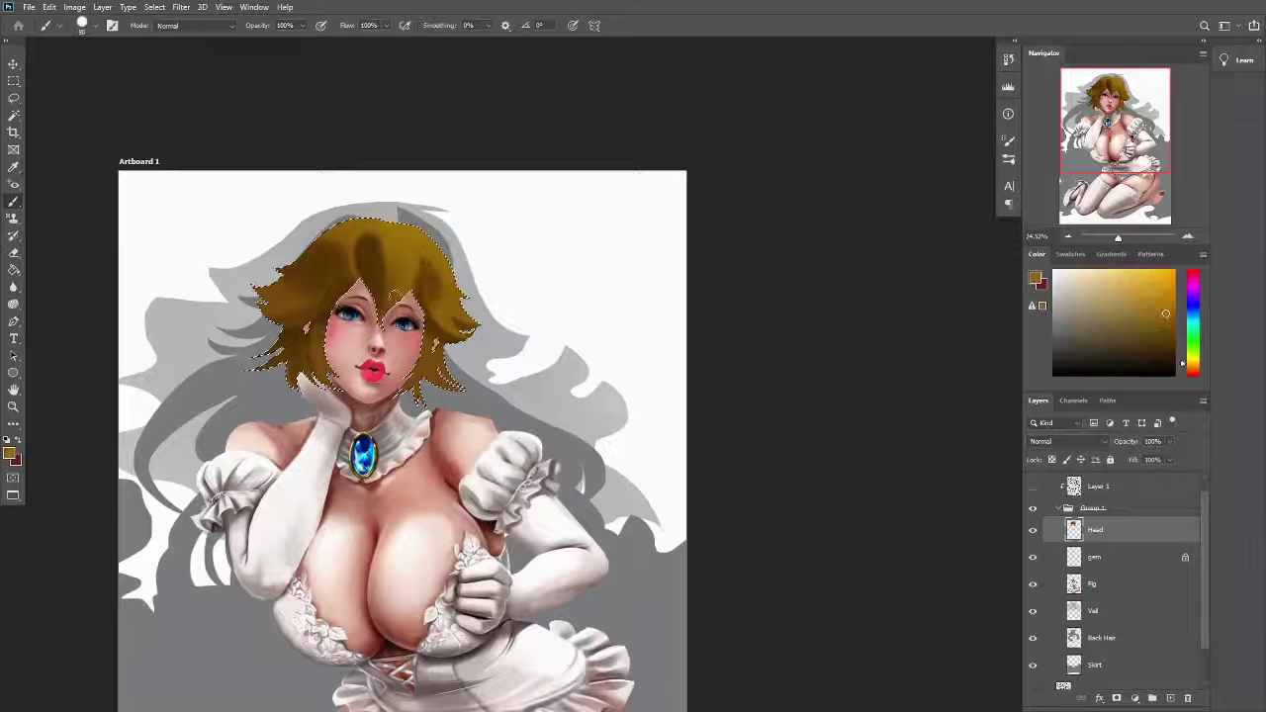
pyautogui.hotkey('shift', 'alt', 'm')
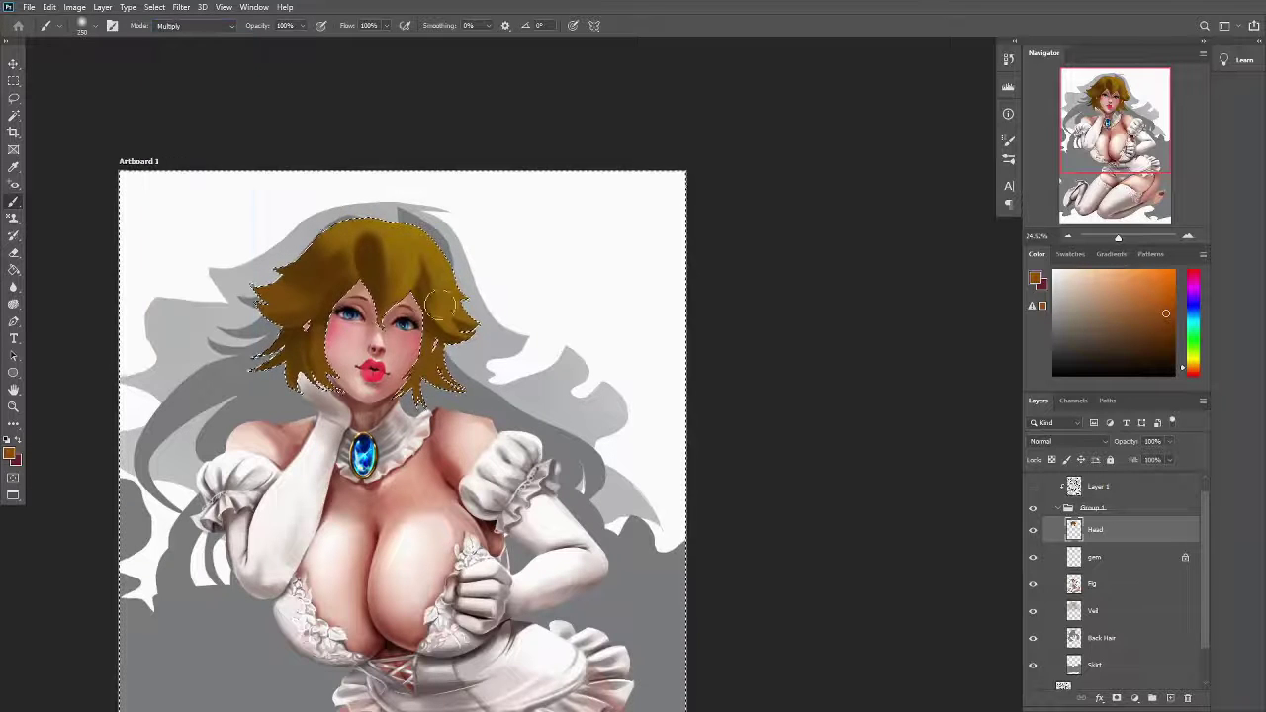
pyautogui.keyDown('alt'); pyautogui.click(401, 317); pyautogui.keyUp('alt')
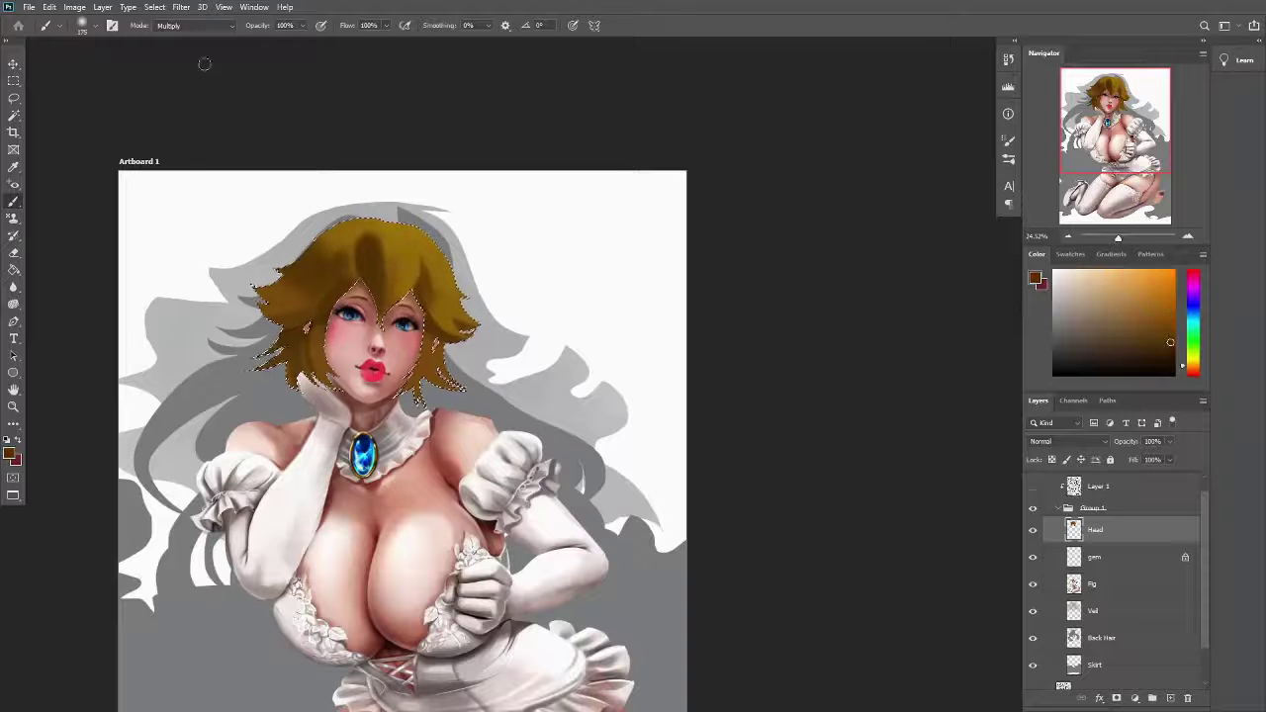
pyautogui.keyDown('alt'); pyautogui.click(349, 250); pyautogui.keyUp('alt')
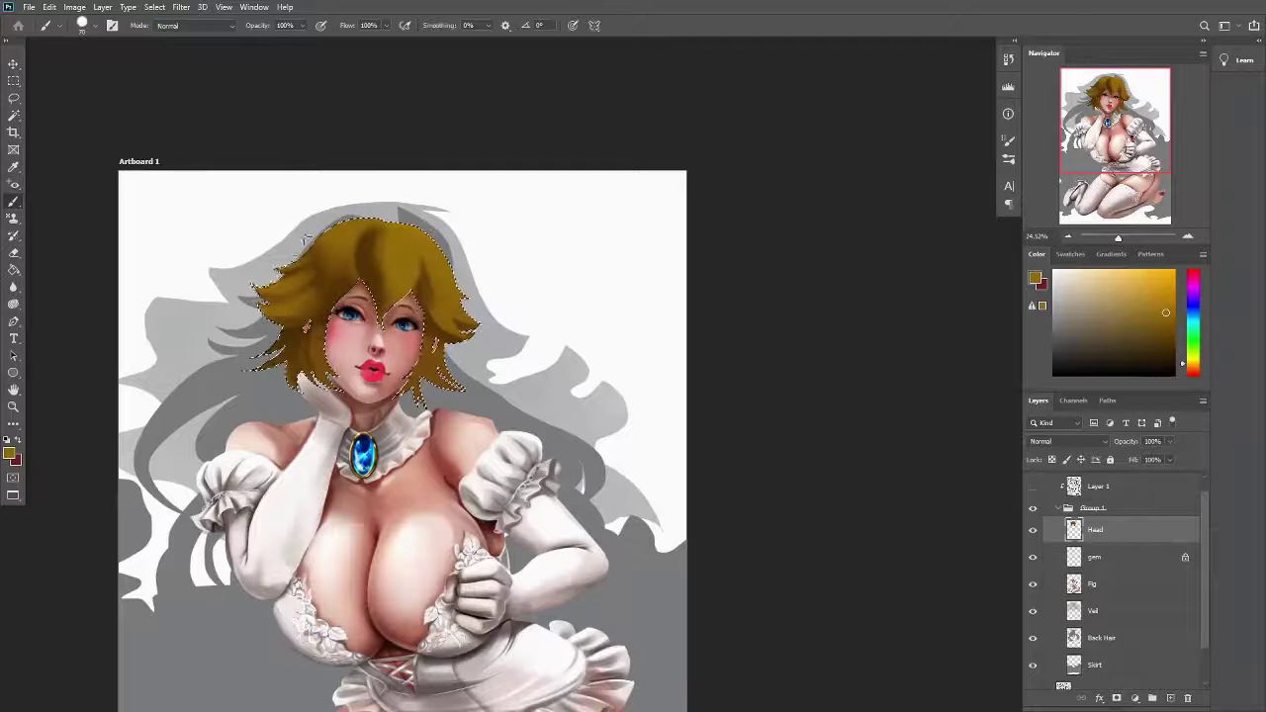
pyautogui.keyDown('alt'); pyautogui.click(306, 237); pyautogui.keyUp('alt')
pyautogui.click(95, 25)
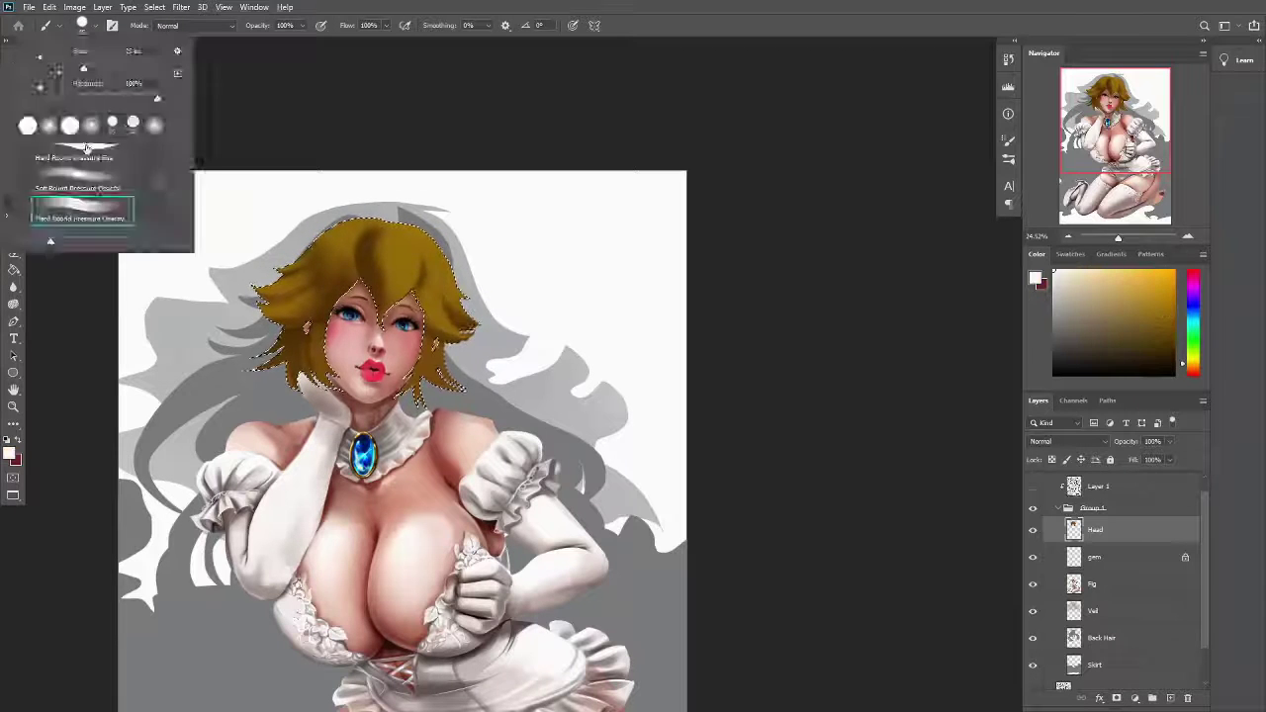
pyautogui.press('Escape')
pyautogui.keyDown('alt'); pyautogui.click(348, 250); pyautogui.keyUp('alt')
# Copy the selected front hair onto its own layer and name that layer Hair
pyautogui.press('l')
pyautogui.hotkey('ctrl', 'j')
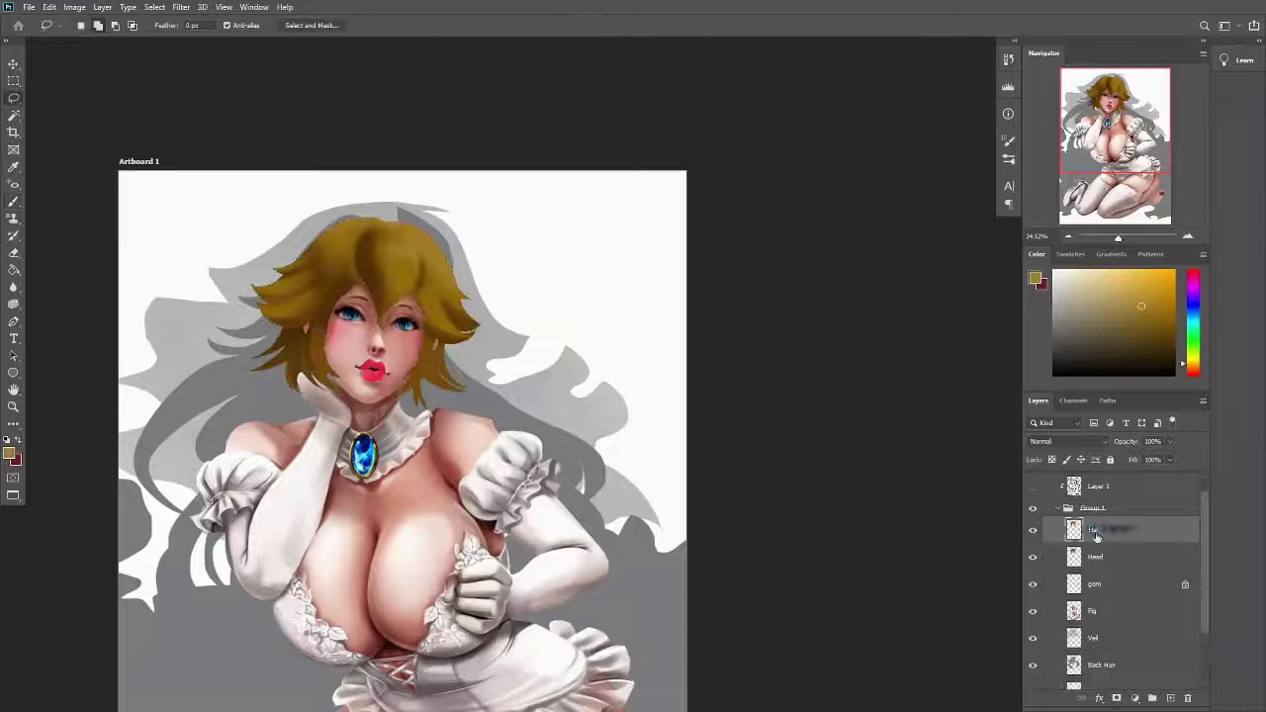
pyautogui.press('Return')
# Lock the Hair layer's transparency, paint dark brown shadows on the central fringe lock and blend them with the Mixer Brush
pyautogui.press('b')
pyautogui.keyDown('alt'); pyautogui.click(358, 259); pyautogui.keyUp('alt')
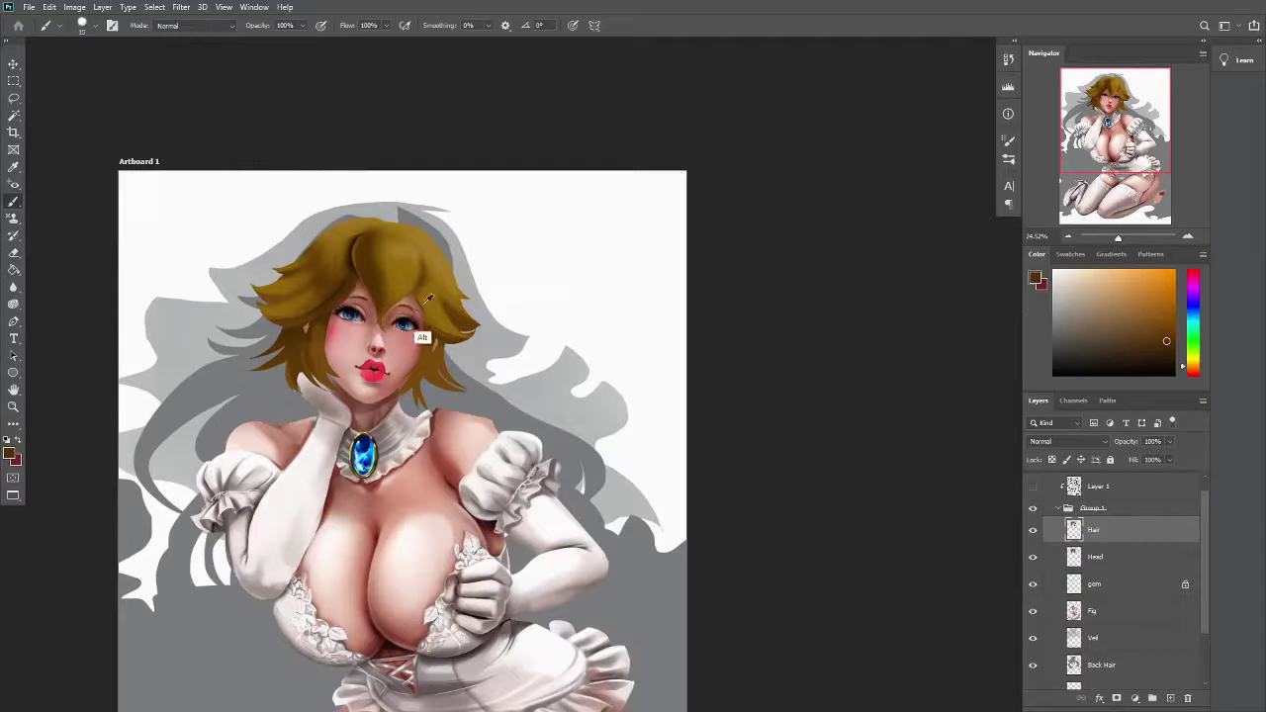
pyautogui.keyDown('alt'); pyautogui.click(428, 299); pyautogui.keyUp('alt')
pyautogui.scroll(2, 428, 299)
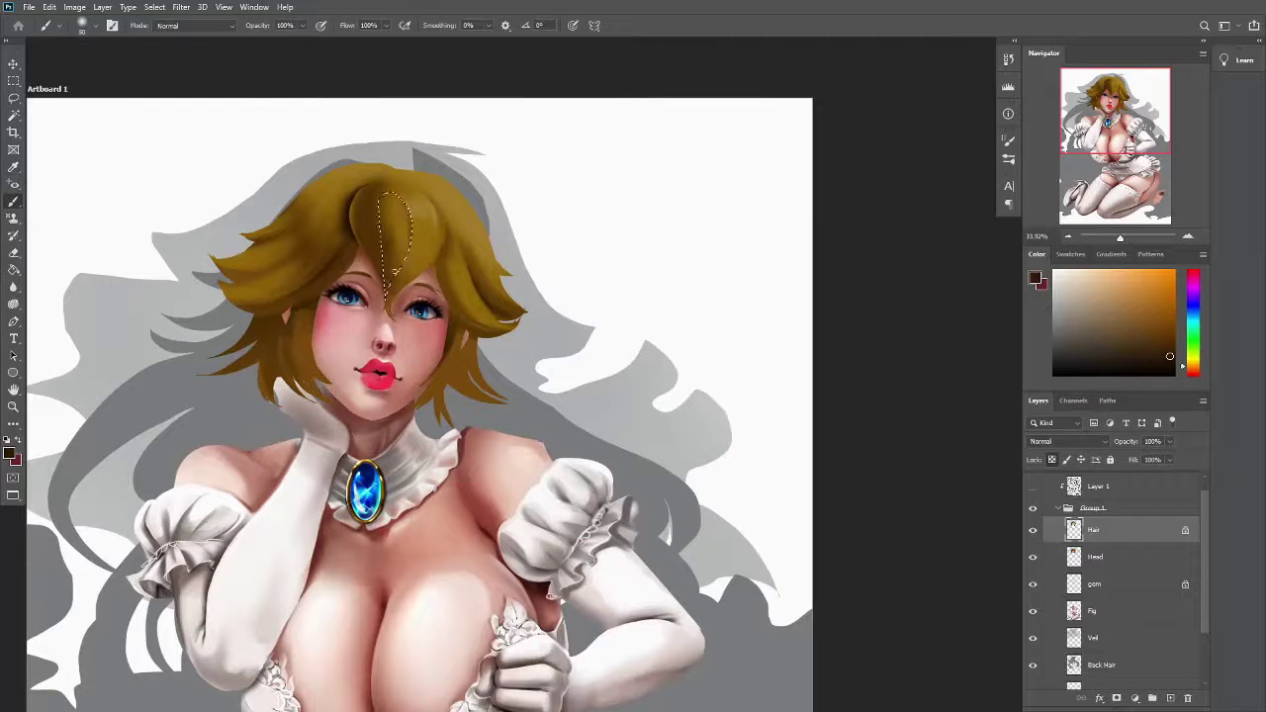
pyautogui.hotkey('shift', 'b')
pyautogui.hotkey('shift', 'b')
pyautogui.hotkey('shift', 'b')
pyautogui.press('space')
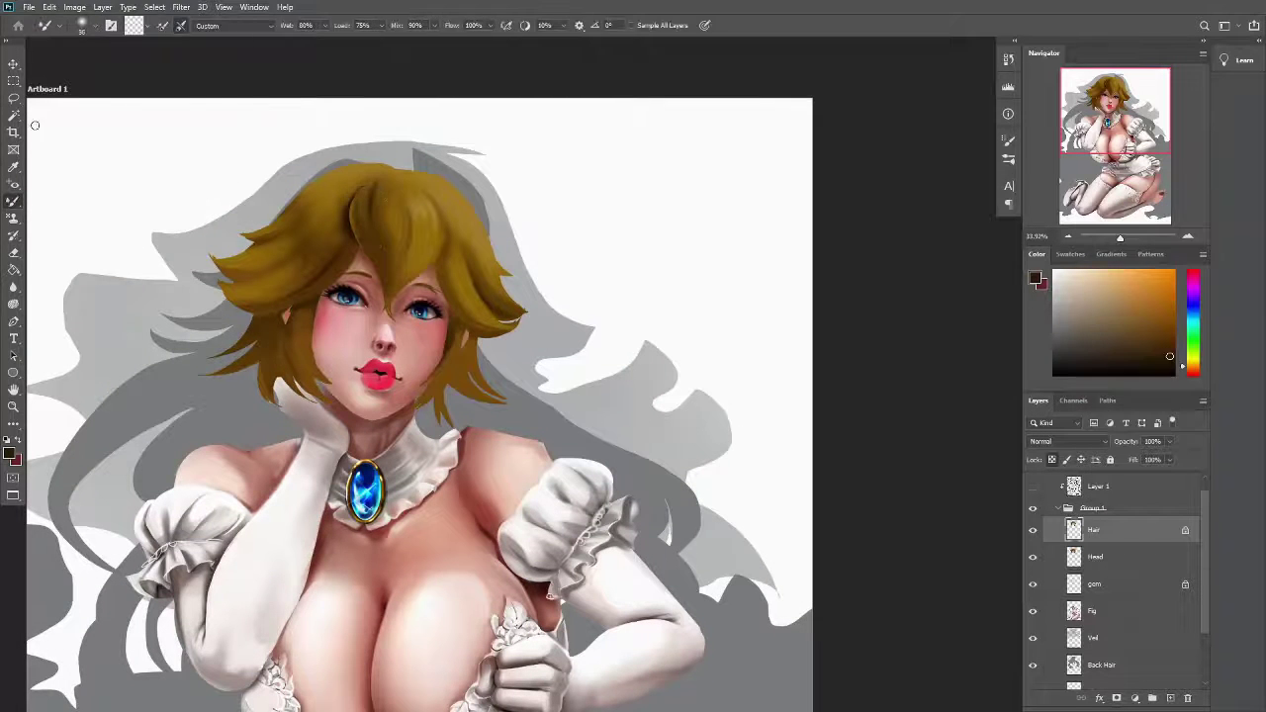
# Paint brown and golden strands through the fringe and the hair on the side away from the raised hand
pyautogui.hotkey('shift', 'b')
pyautogui.keyDown('alt'); pyautogui.click(392, 206); pyautogui.keyUp('alt')
pyautogui.keyDown('alt'); pyautogui.click(438, 275); pyautogui.keyUp('alt')
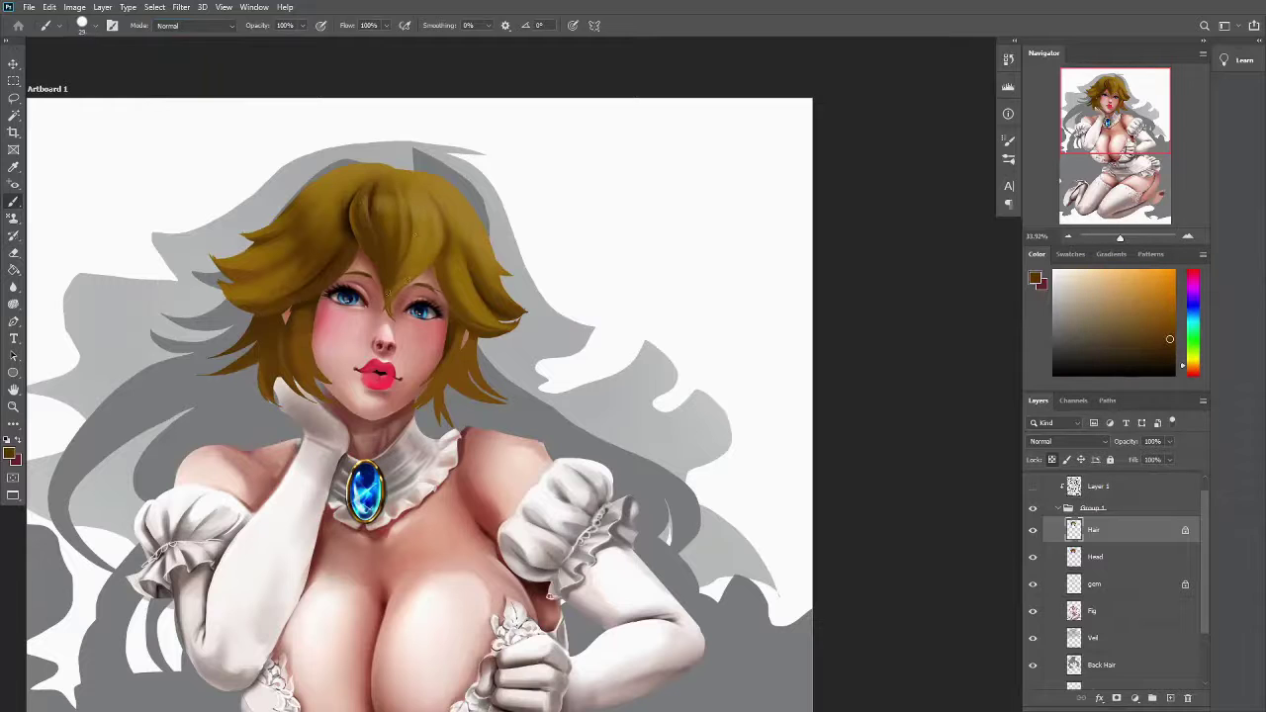
pyautogui.press('space')
pyautogui.press('space')
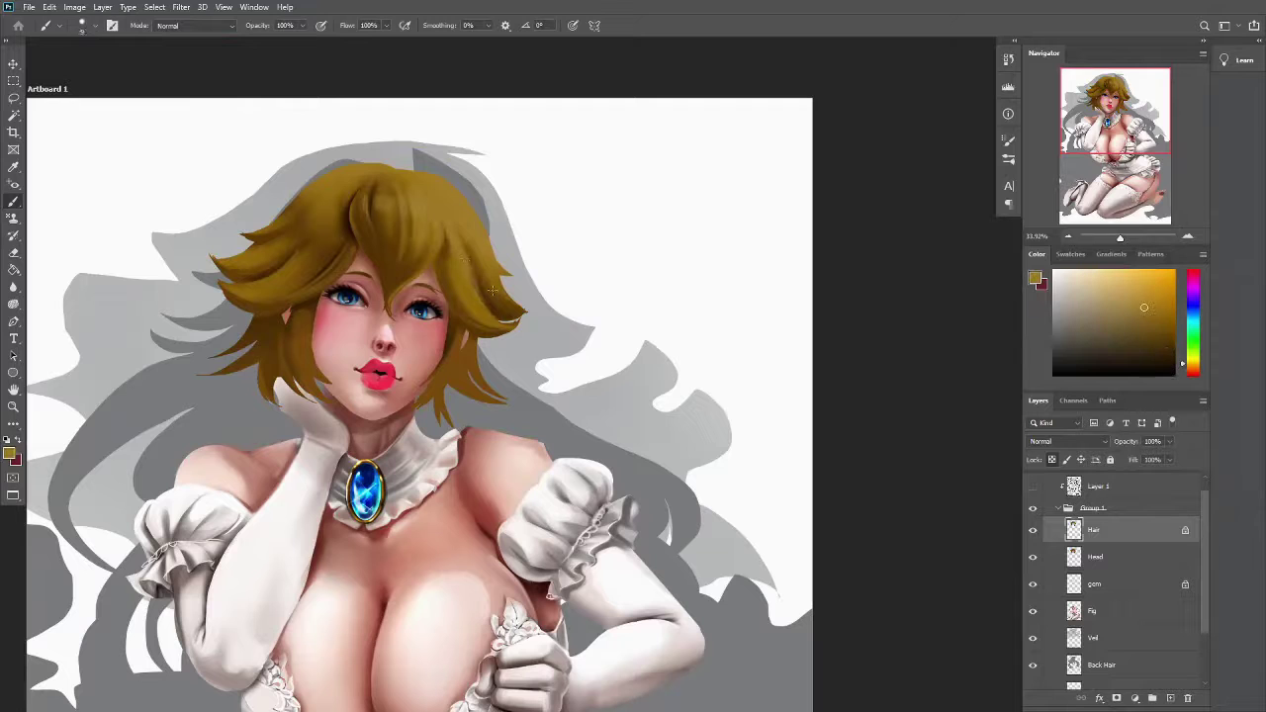
# Refine and blend the flicked strand tips on the side away from the raised hand, using dark brown and gold
pyautogui.press('/')
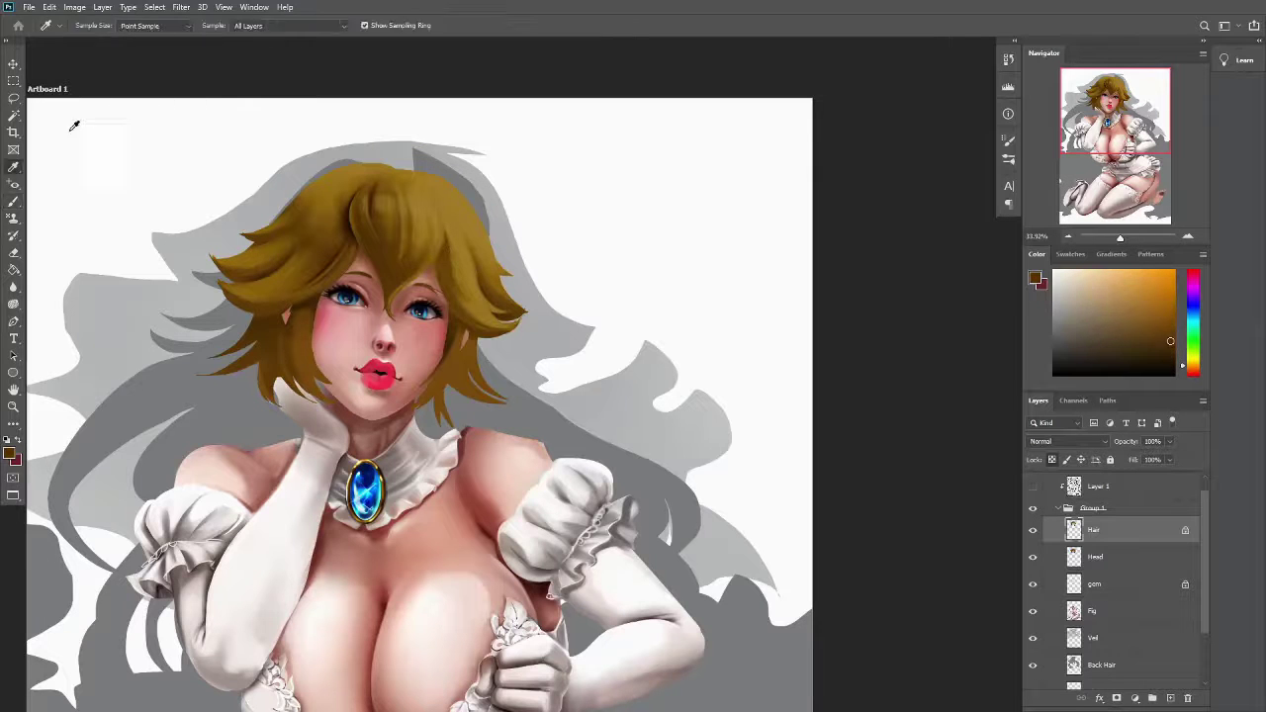
pyautogui.hotkey('shift', 'b')
pyautogui.press('/')
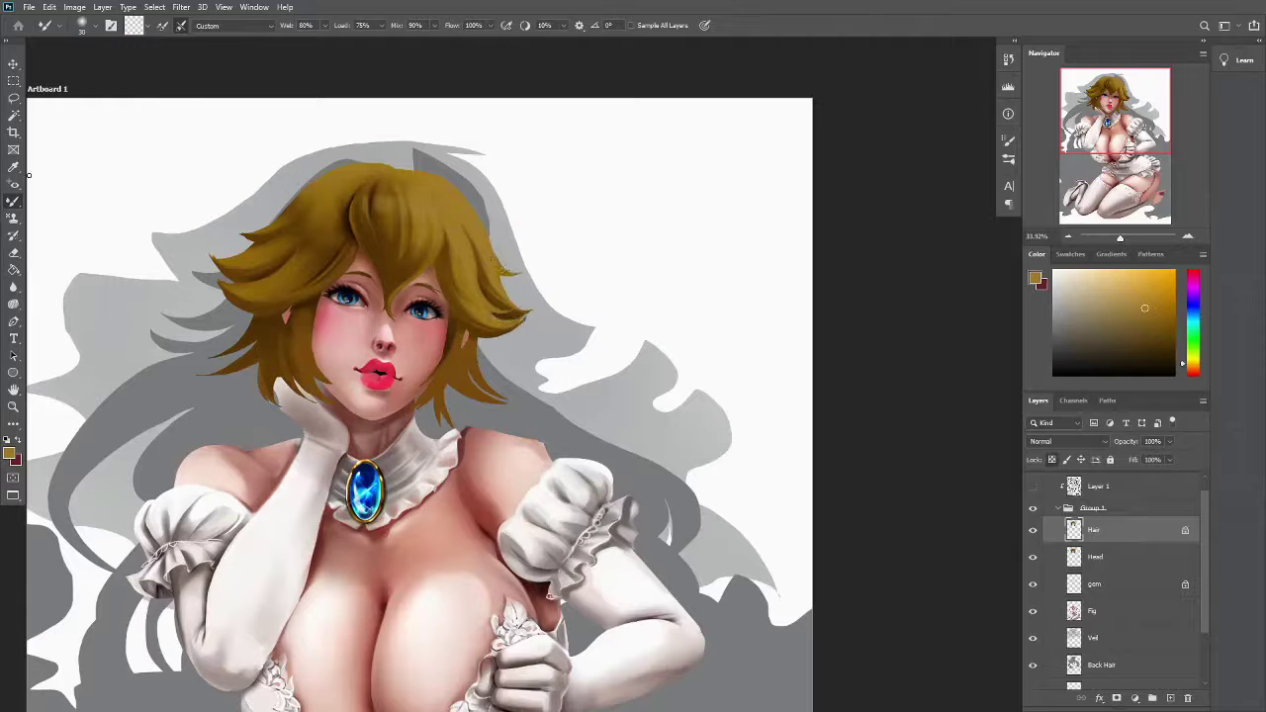
pyautogui.hotkey('shift', 'b')
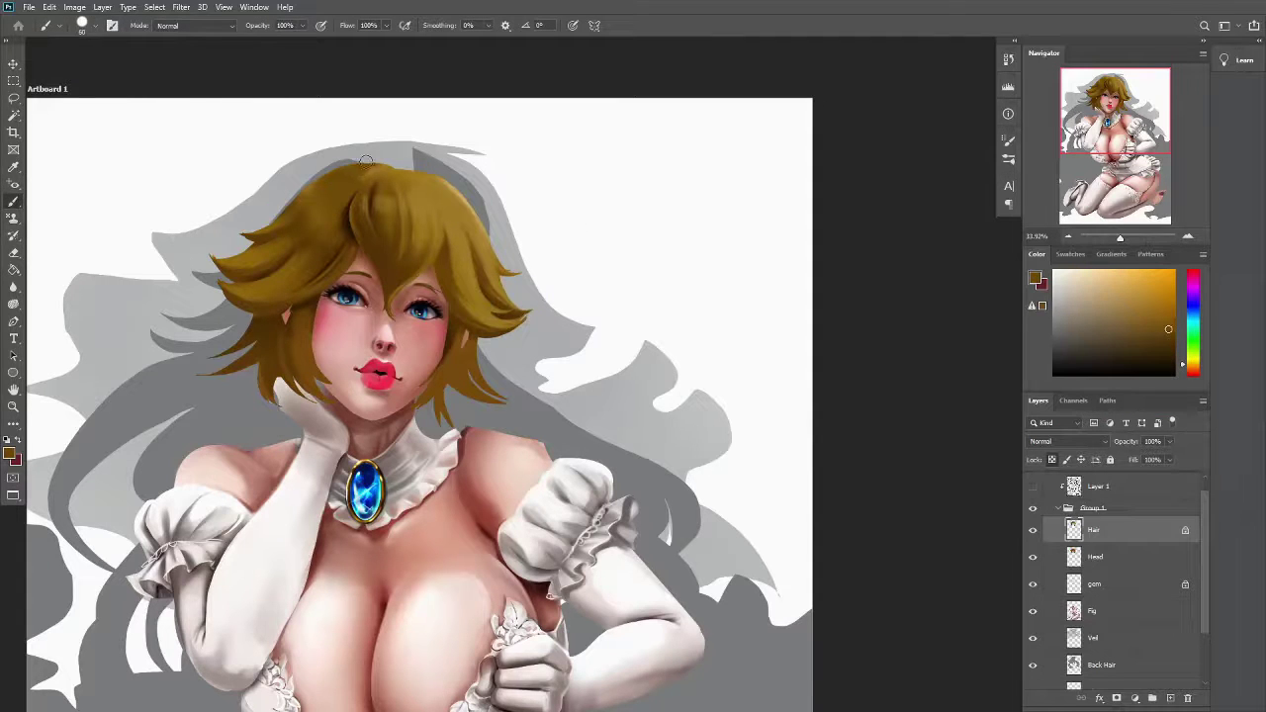
# Shade the lower hair locks around both ears and cheeks with sampled gold and dark brown, blending with the Mixer Brush
pyautogui.keyDown('alt'); pyautogui.click(254, 305); pyautogui.keyUp('alt')
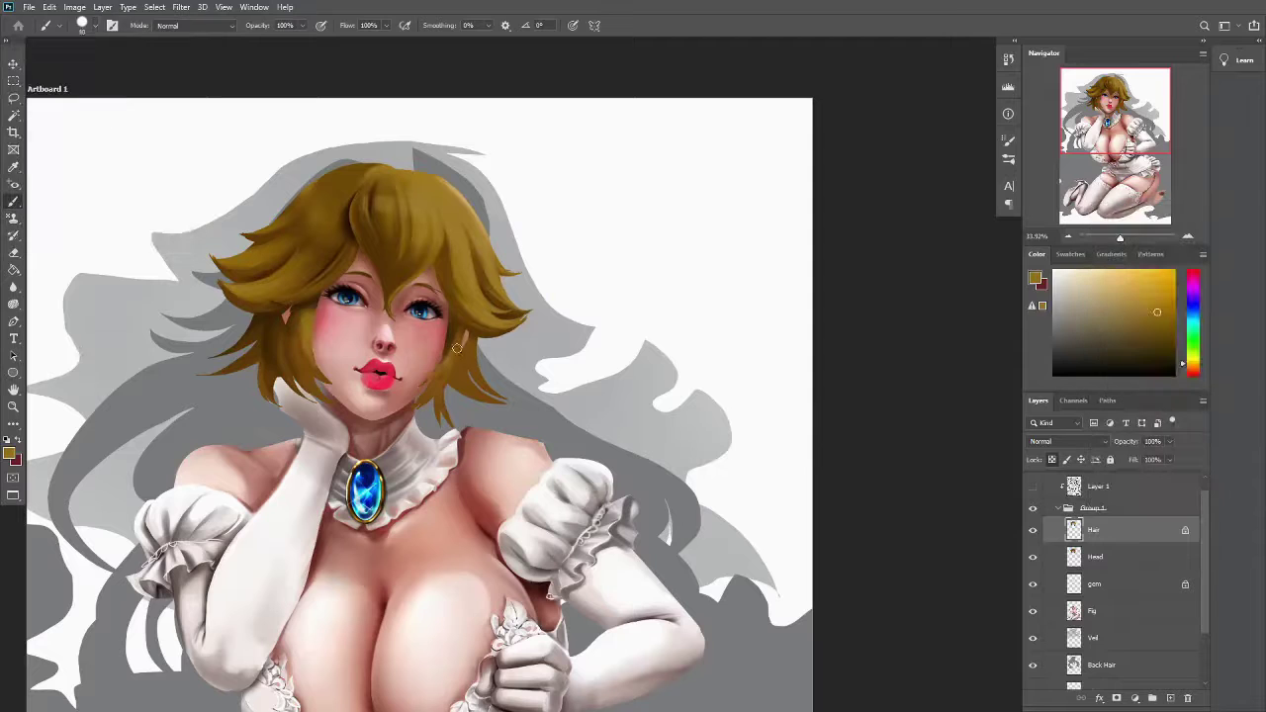
pyautogui.keyDown('alt'); pyautogui.click(455, 351); pyautogui.keyUp('alt')
pyautogui.hotkey('shift', 'b')
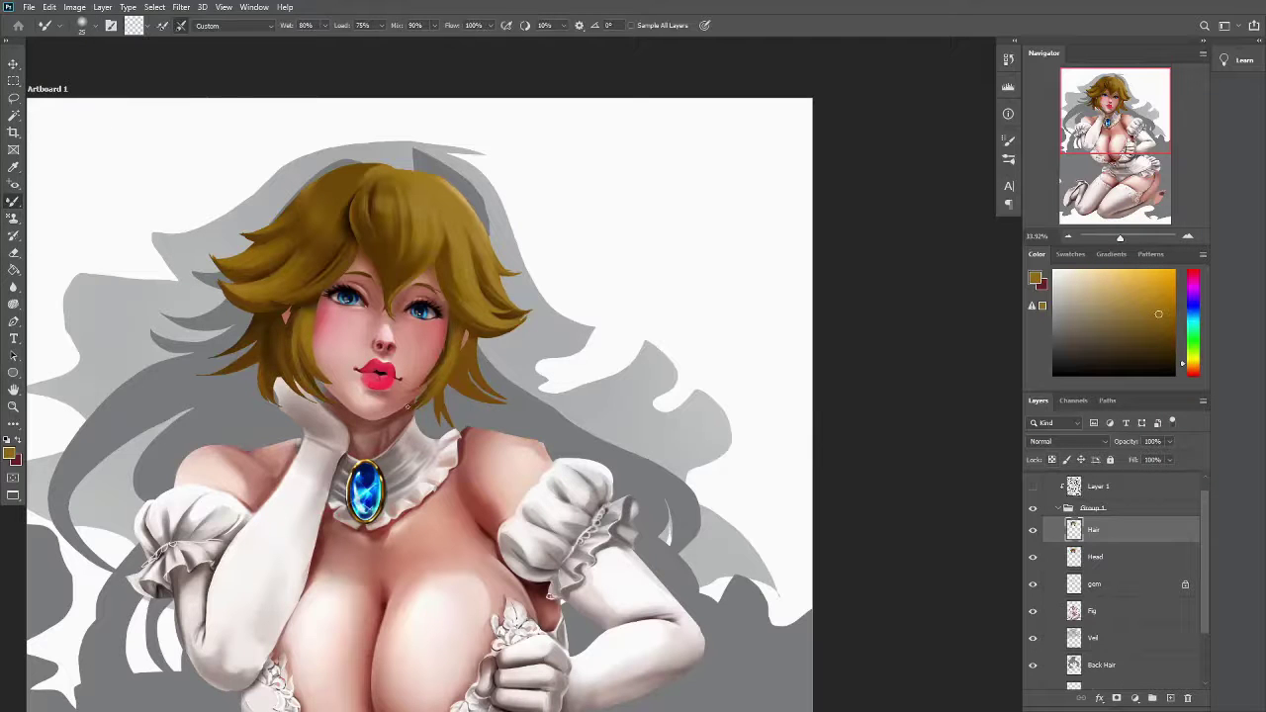
pyautogui.press('/')
pyautogui.hotkey('shift', 'b')
pyautogui.keyDown('alt'); pyautogui.click(454, 319); pyautogui.keyUp('alt')
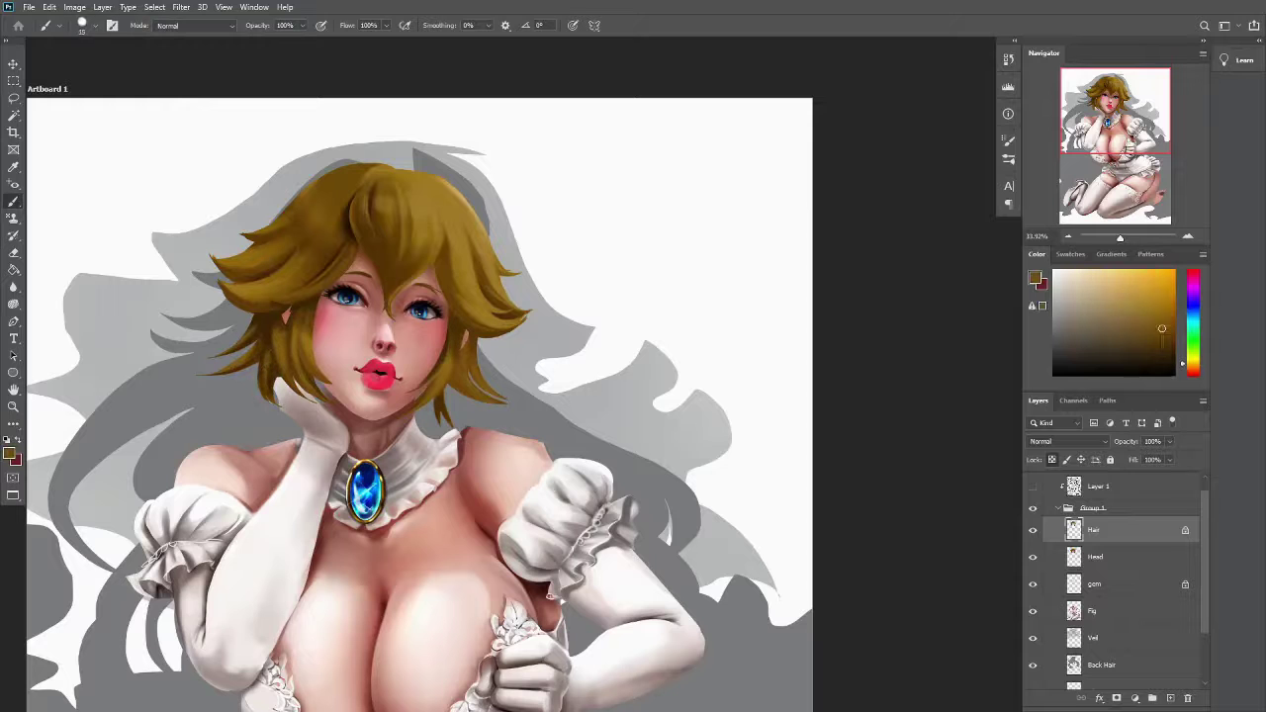
pyautogui.keyDown('alt'); pyautogui.click(468, 351); pyautogui.keyUp('alt')
pyautogui.press('/')
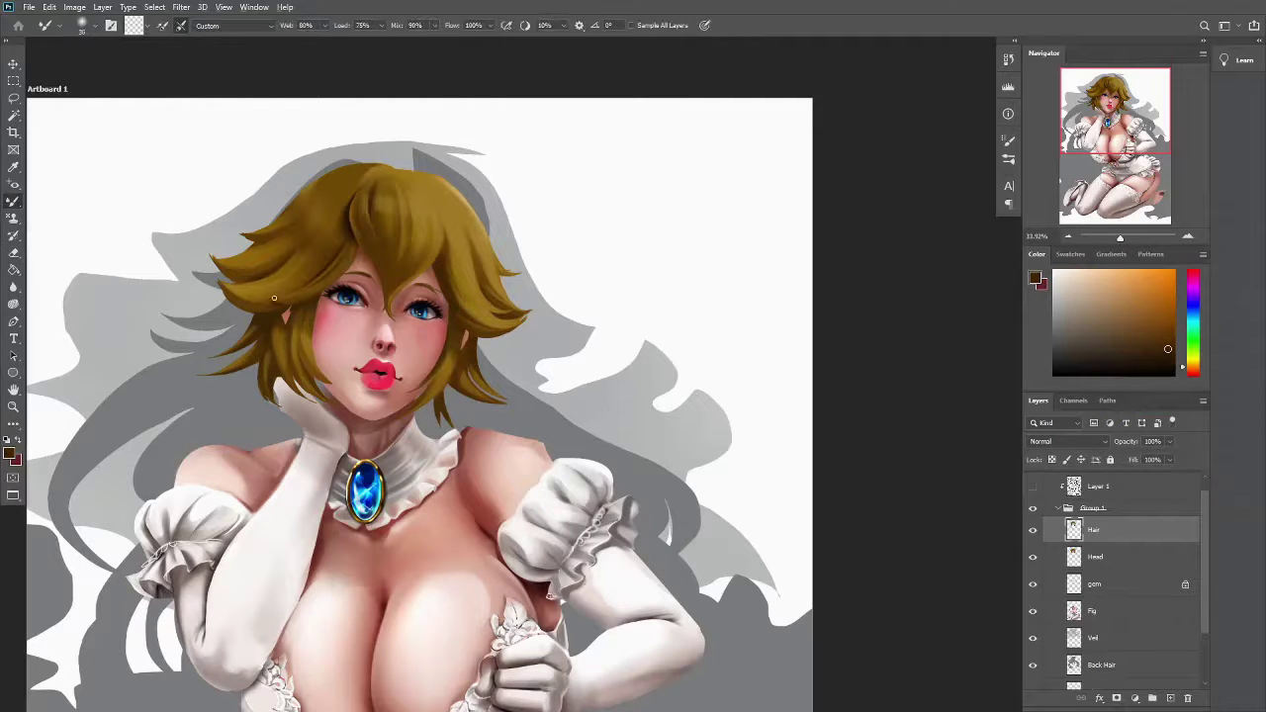
# Darken the selected central fringe lock with dark brown to deepen its shadow
pyautogui.keyDown('alt'); pyautogui.click(429, 190); pyautogui.keyUp('alt')
pyautogui.click(193, 24)
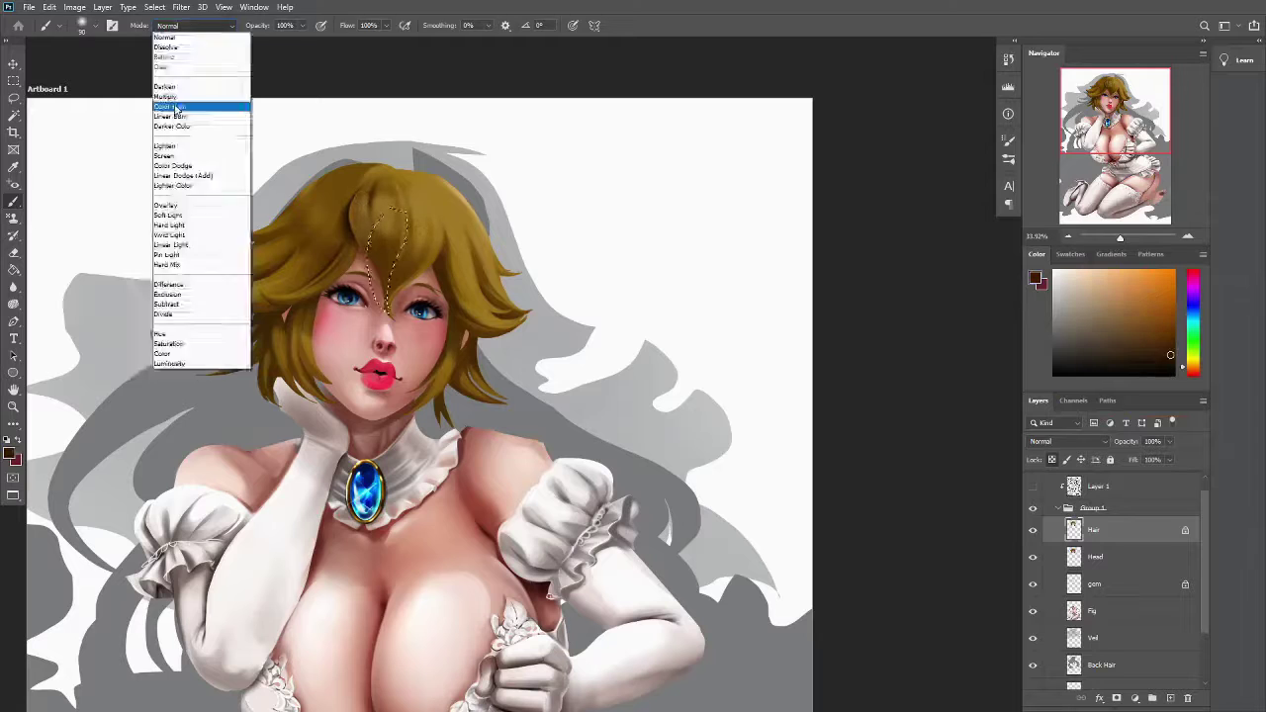
pyautogui.press('Escape')
# Paint and blend gold and dark brown strands in the swept hair on the raised-hand side
pyautogui.keyDown('alt'); pyautogui.click(298, 231); pyautogui.keyUp('alt')
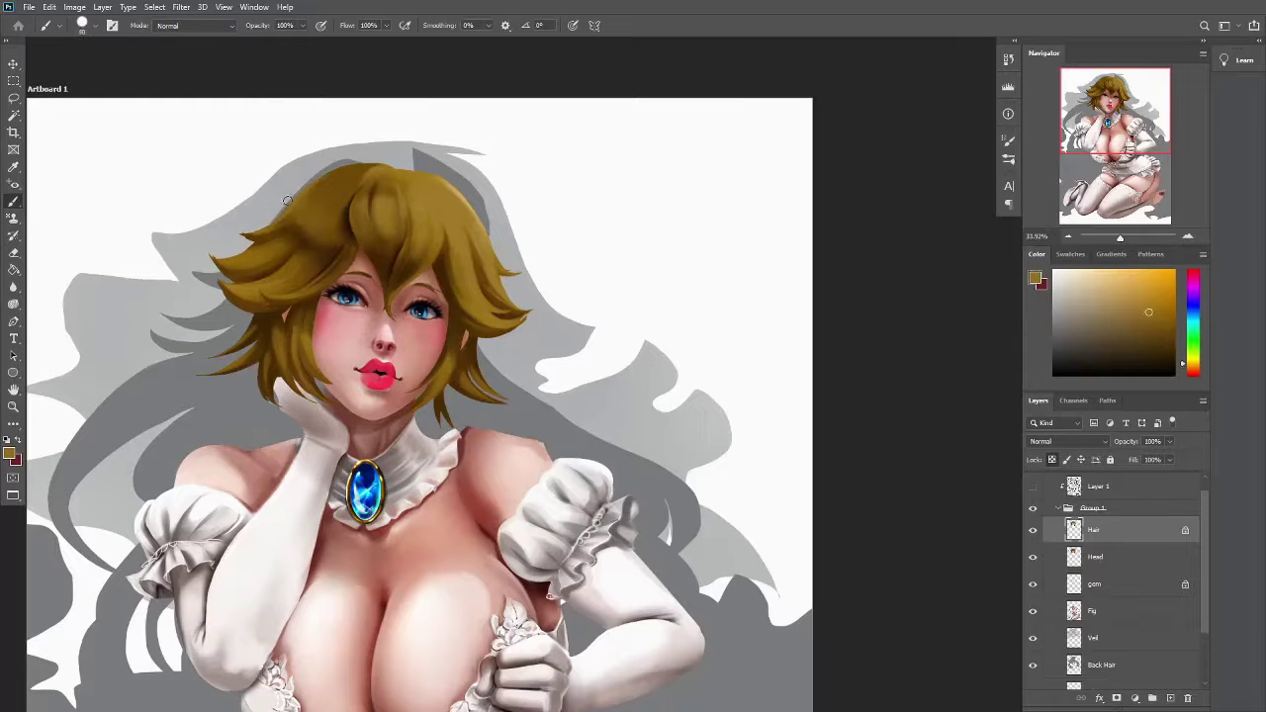
pyautogui.keyDown('alt'); pyautogui.click(279, 224); pyautogui.keyUp('alt')
pyautogui.press('/')
pyautogui.hotkey('shift', 'b')
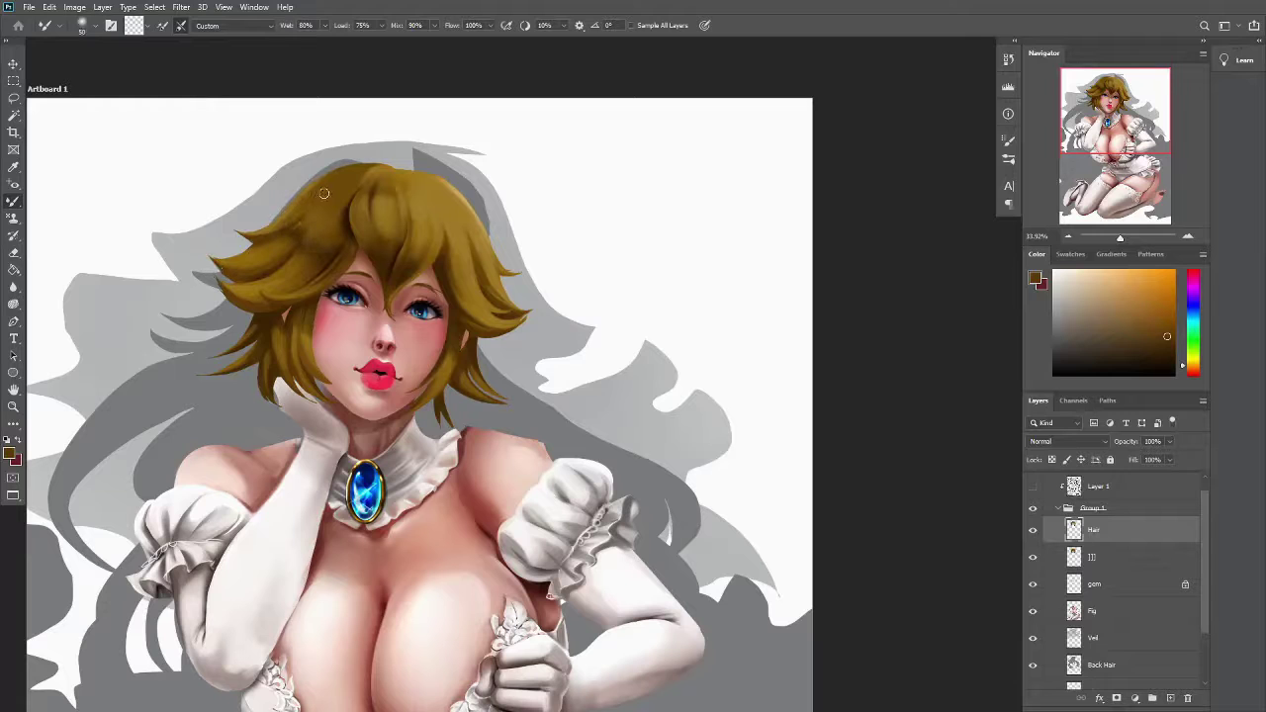
pyautogui.keyDown('alt'); pyautogui.click(376, 198); pyautogui.keyUp('alt')
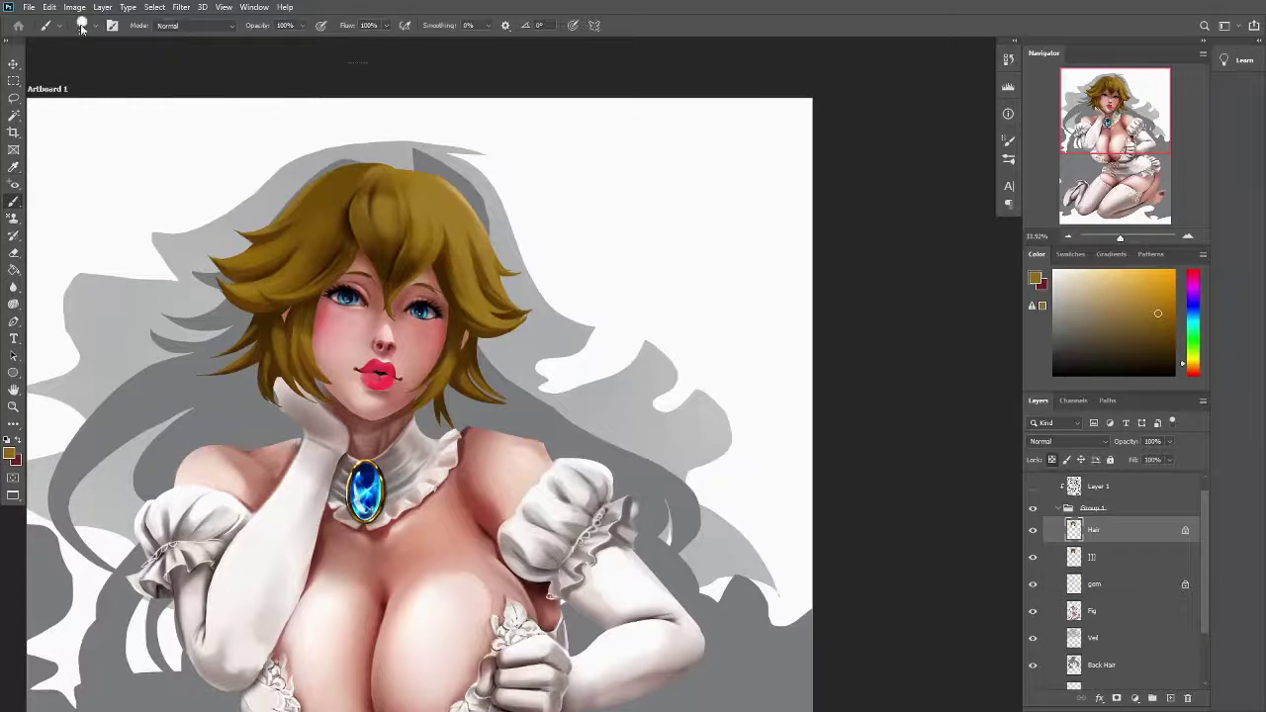
# Refine the lower locks opposite the raised hand with the Lasso, and paint lighter golden strands across the crown
pyautogui.press('/')
pyautogui.press('l')
pyautogui.moveTo(400, 376)
pyautogui.mouseDown()
pyautogui.moveTo(442, 356)
pyautogui.moveTo(481, 388)
pyautogui.mouseUp()
pyautogui.press('b')
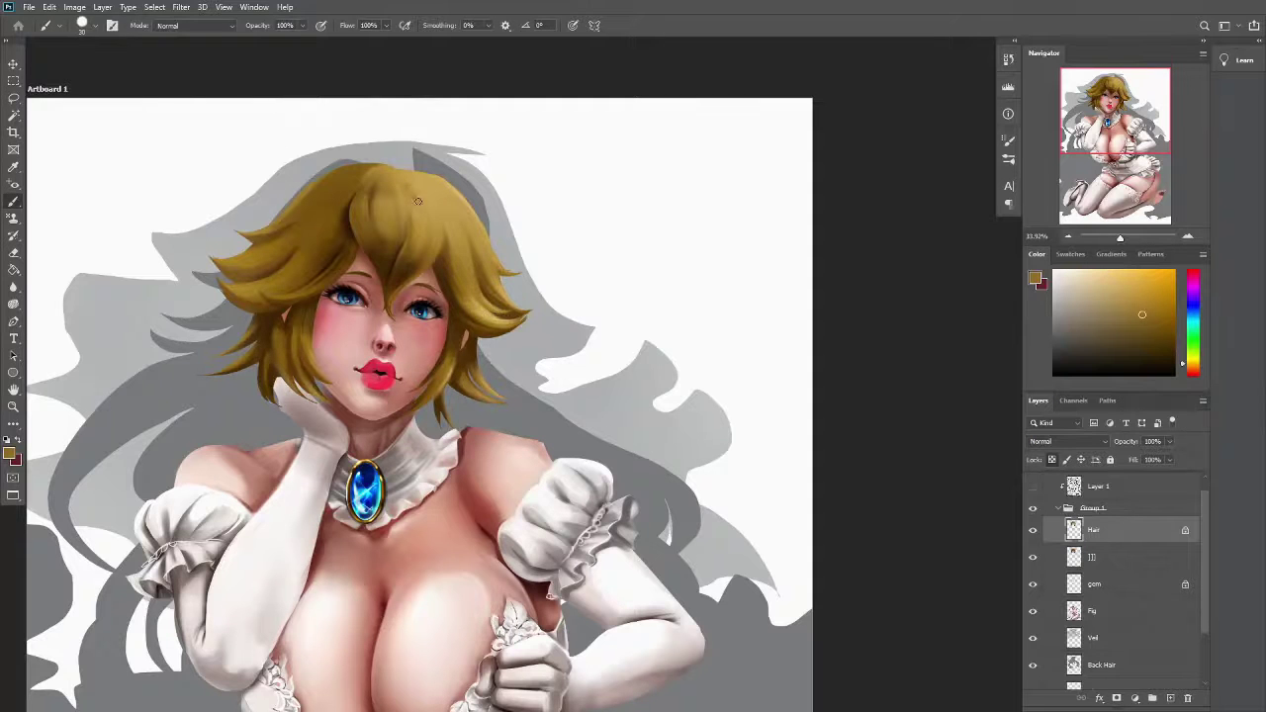
pyautogui.hotkey('shift', 'b')
pyautogui.hotkey('shift', 'b')
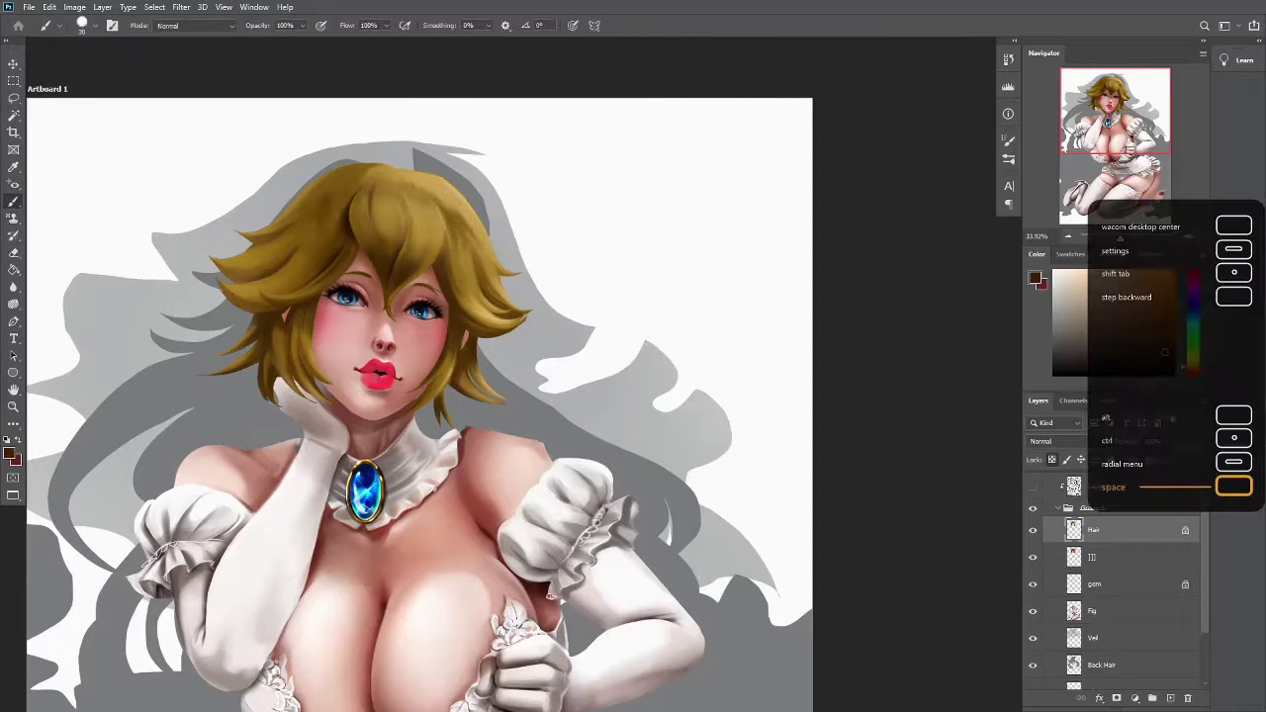
# Define finer strands in the raised-hand side hair with sampled browns and golds
pyautogui.keyDown('alt'); pyautogui.click(274, 239); pyautogui.keyUp('alt')
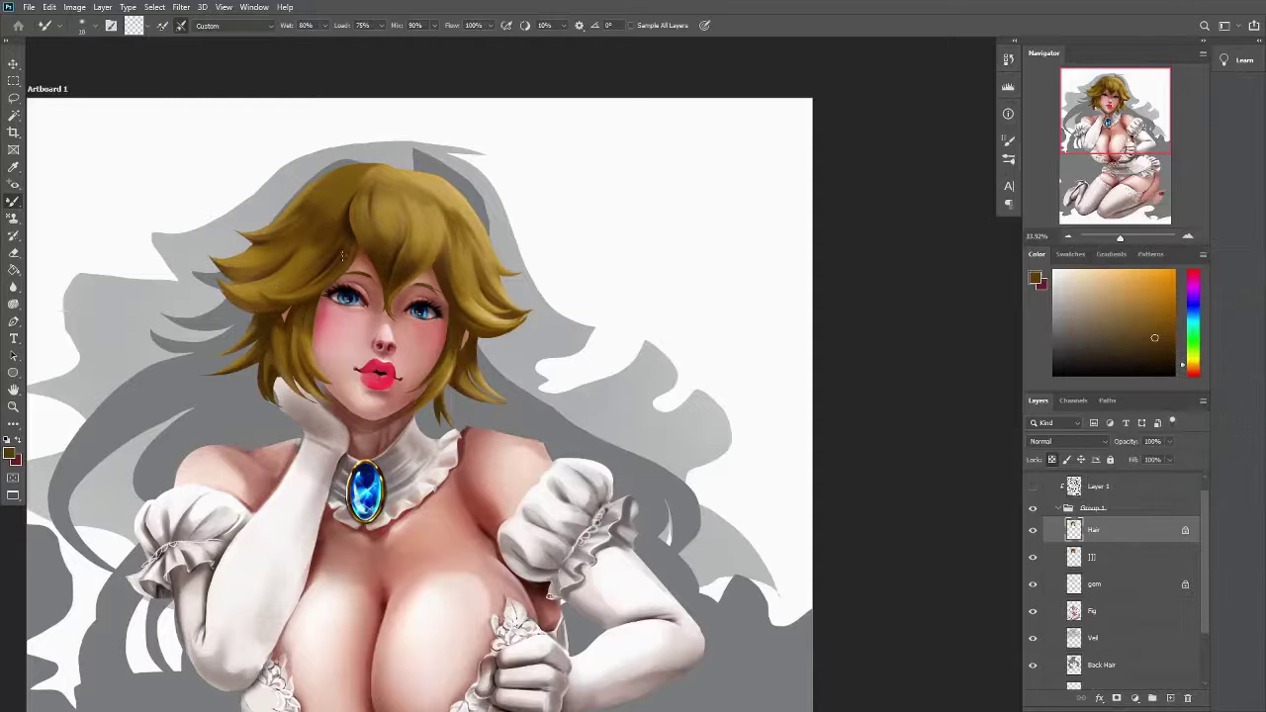
pyautogui.keyDown('alt'); pyautogui.click(318, 225); pyautogui.keyUp('alt')
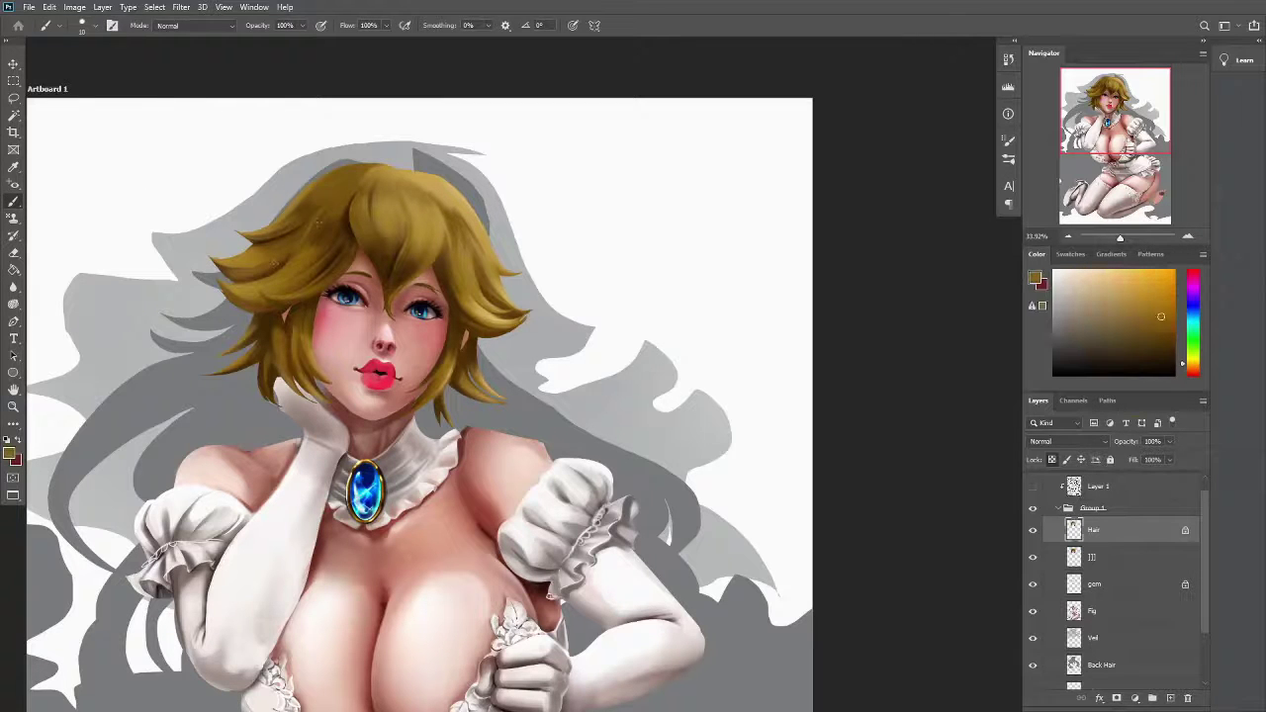
pyautogui.keyDown('alt'); pyautogui.click(273, 282); pyautogui.keyUp('alt')
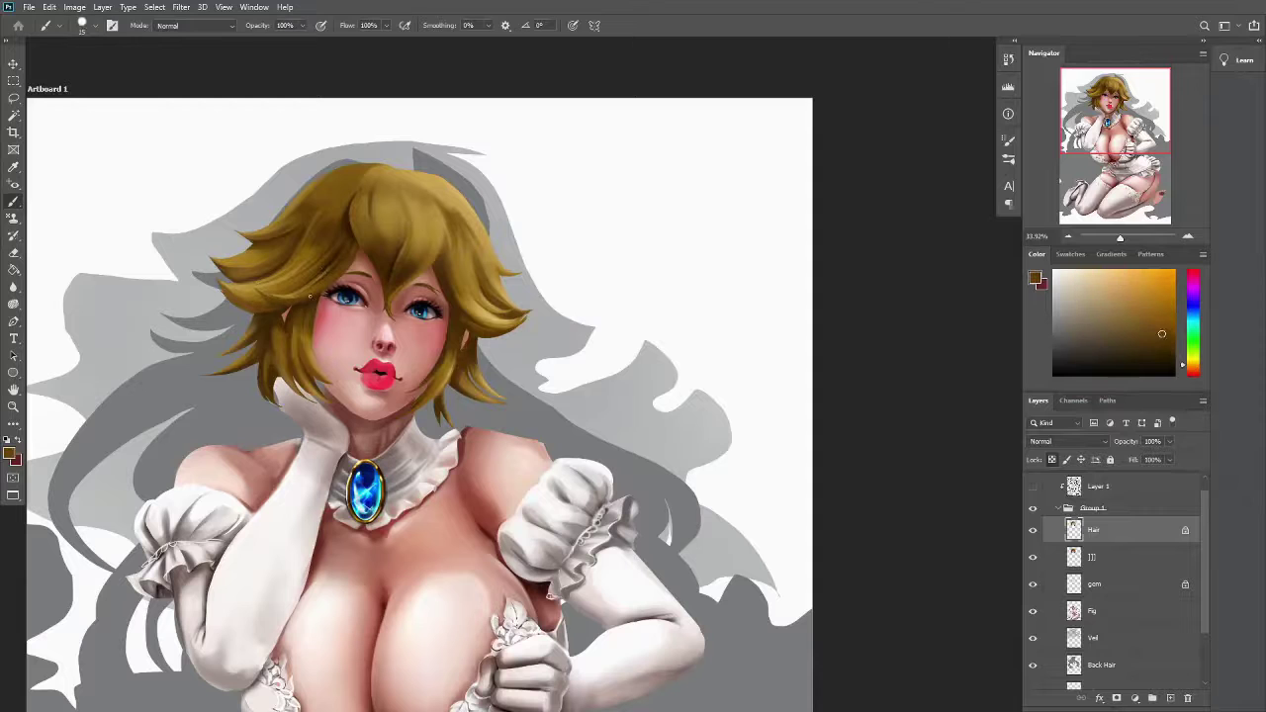
pyautogui.keyDown('alt'); pyautogui.click(297, 230); pyautogui.keyUp('alt')
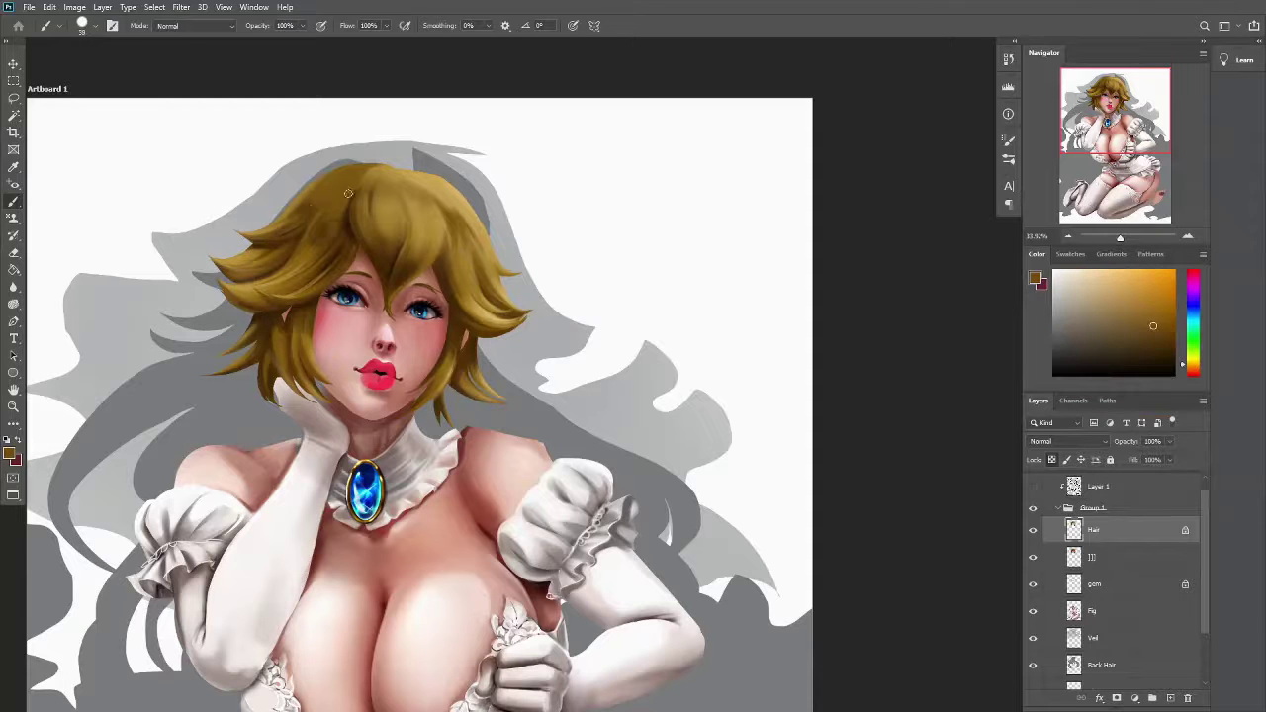
# Highlight the fringe with light gold and deepen the hair shadows with a dark brown brush in Multiply mode
pyautogui.keyDown('alt'); pyautogui.click(425, 226); pyautogui.keyUp('alt')
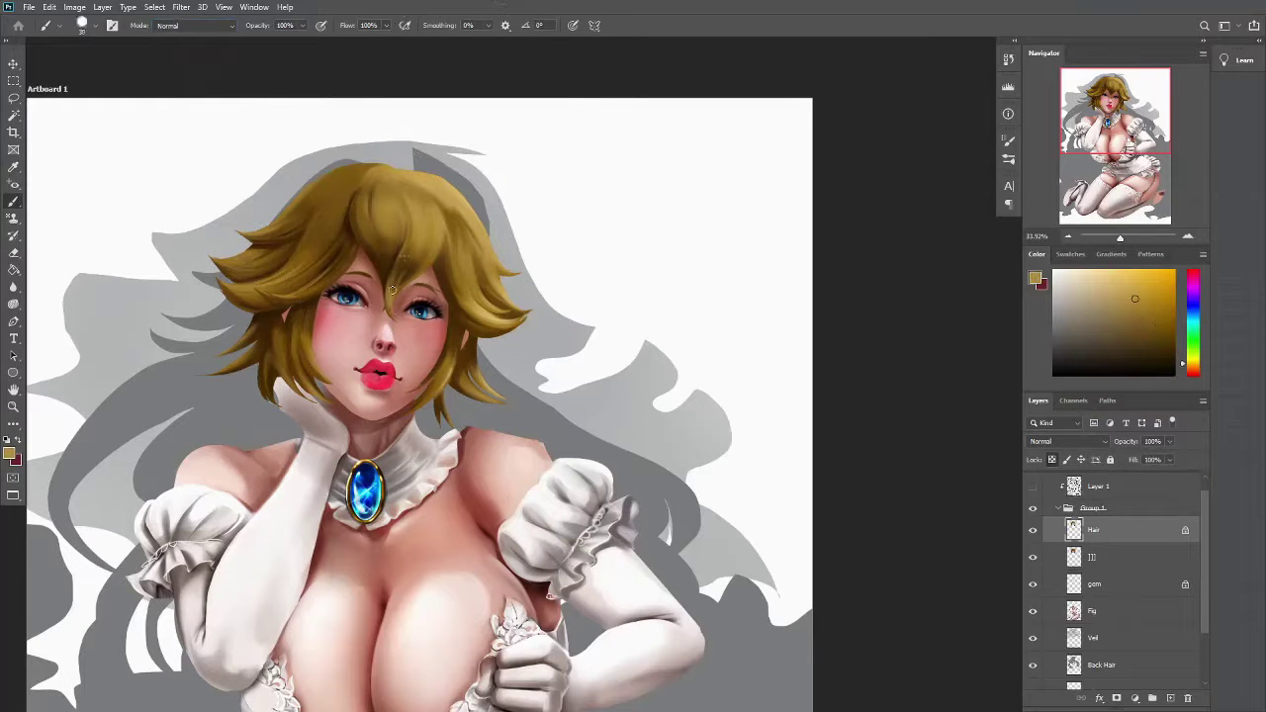
pyautogui.keyDown('alt'); pyautogui.click(398, 232); pyautogui.keyUp('alt')
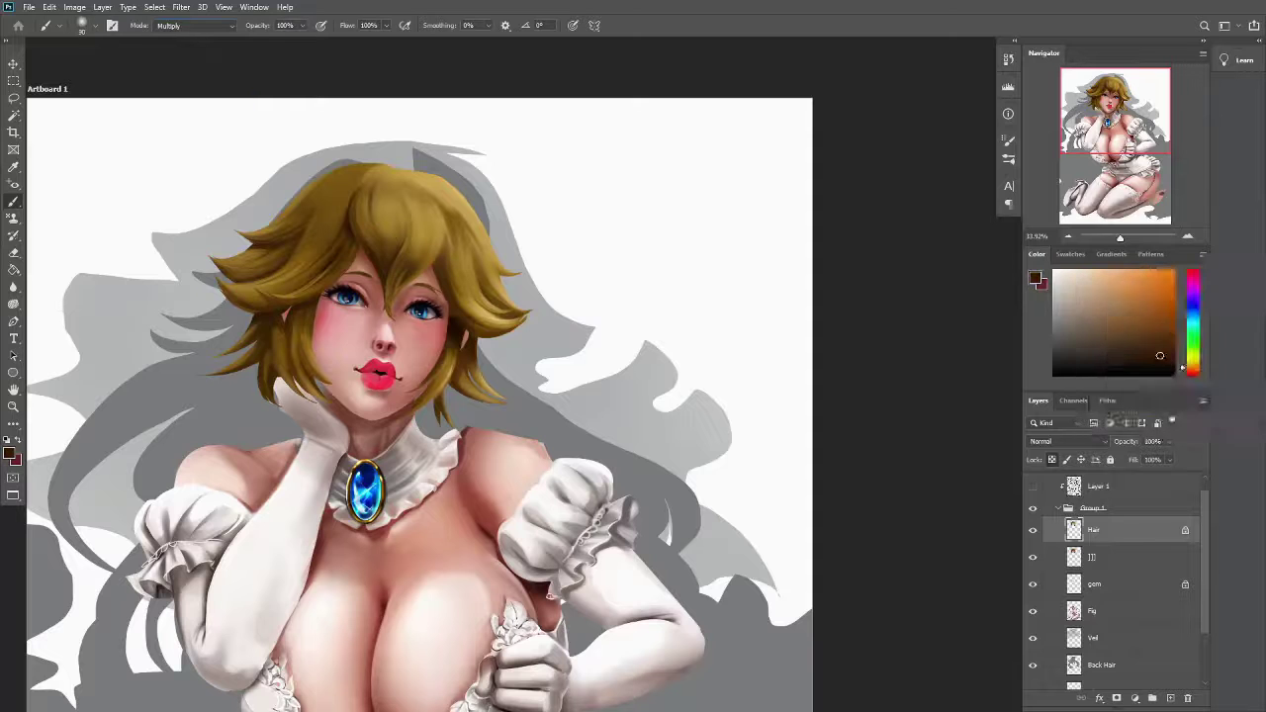
pyautogui.hotkey('shift', 'alt', 'm')
# Retouch the mouth area on the head layer with sampled pinkish skin tones and blend it with the Mixer Brush
pyautogui.scroll(-1, 287, 253)
pyautogui.press('v')
pyautogui.click(413, 512)
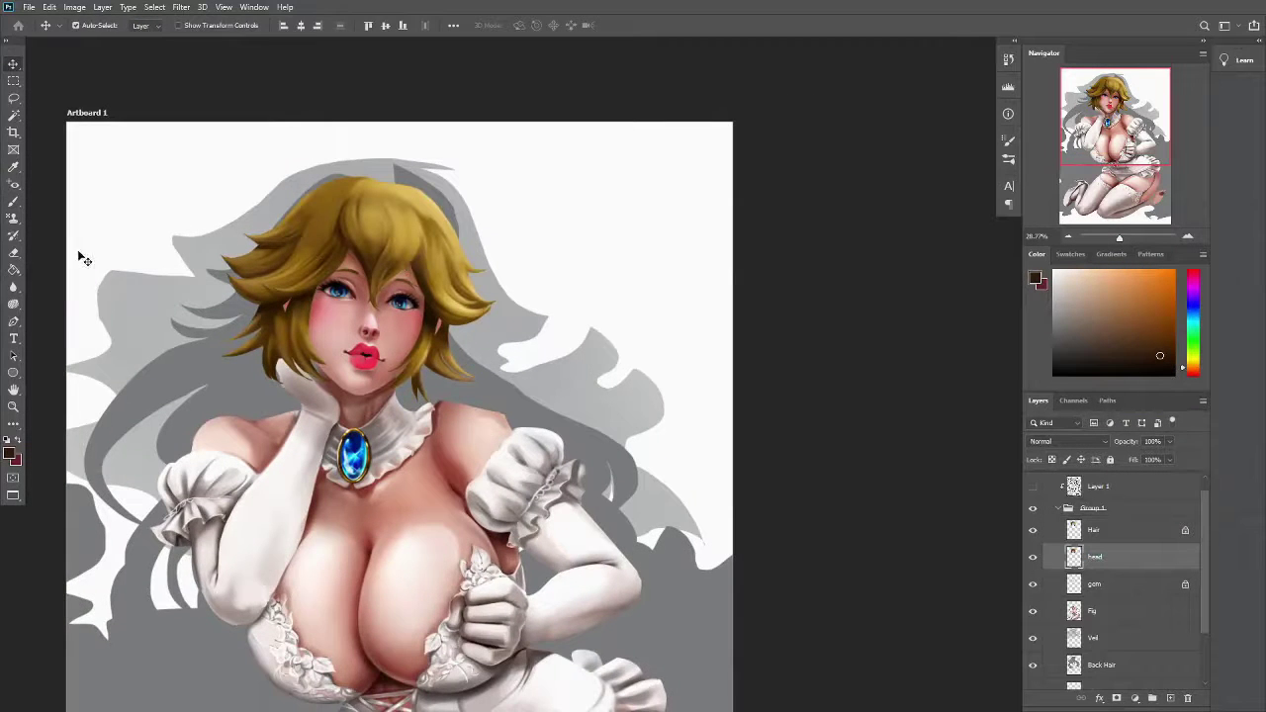
pyautogui.scroll(2, 386, 297)
pyautogui.press('b')
pyautogui.keyDown('alt'); pyautogui.click(353, 380); pyautogui.keyUp('alt')
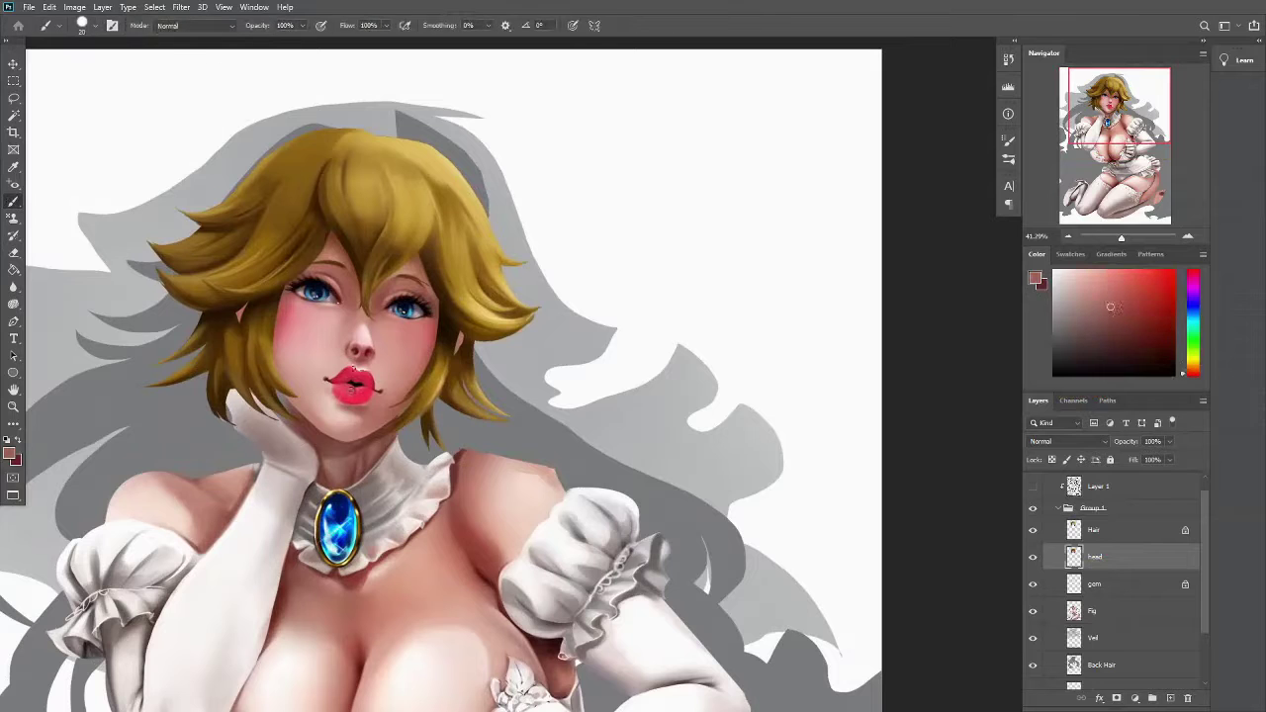
pyautogui.rightClick(13, 201)
pyautogui.click(59, 203)
pyautogui.scroll(1, 425, 361)
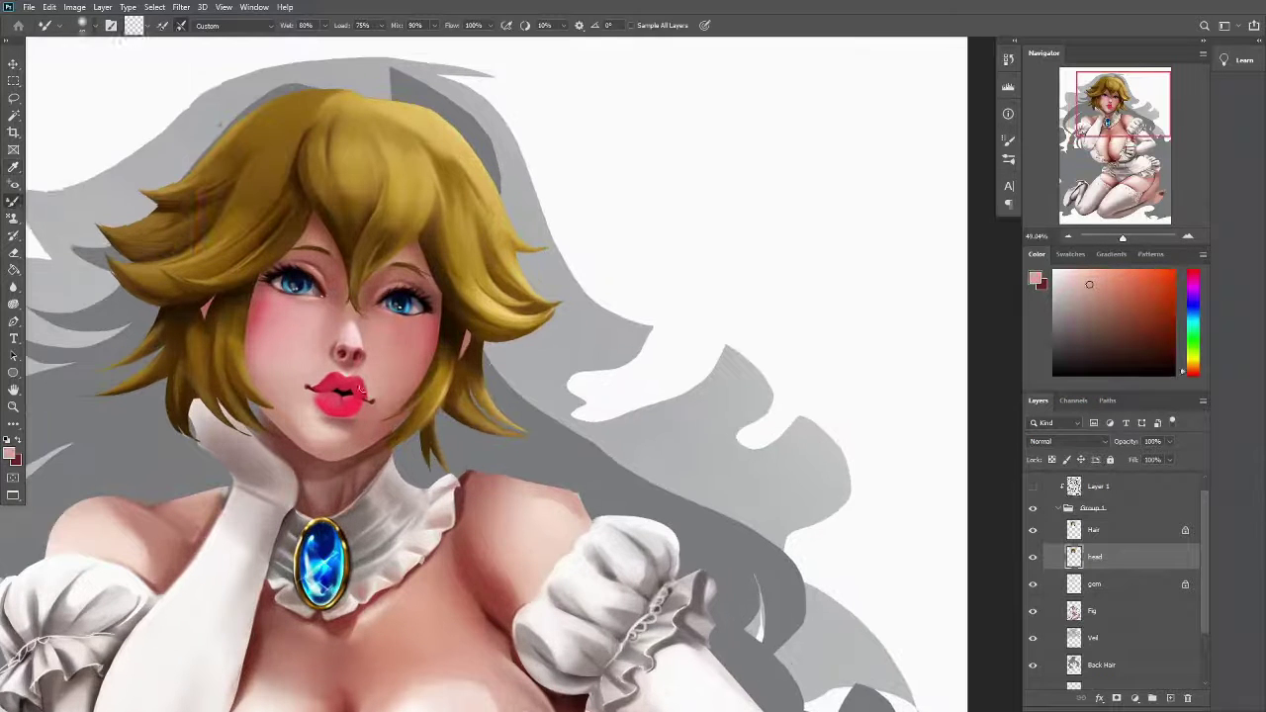
# Paint white highlights on the lips on the head layer
pyautogui.click(89, 25)
pyautogui.click(193, 25)
pyautogui.rightClick(12, 201)
pyautogui.click(59, 245)
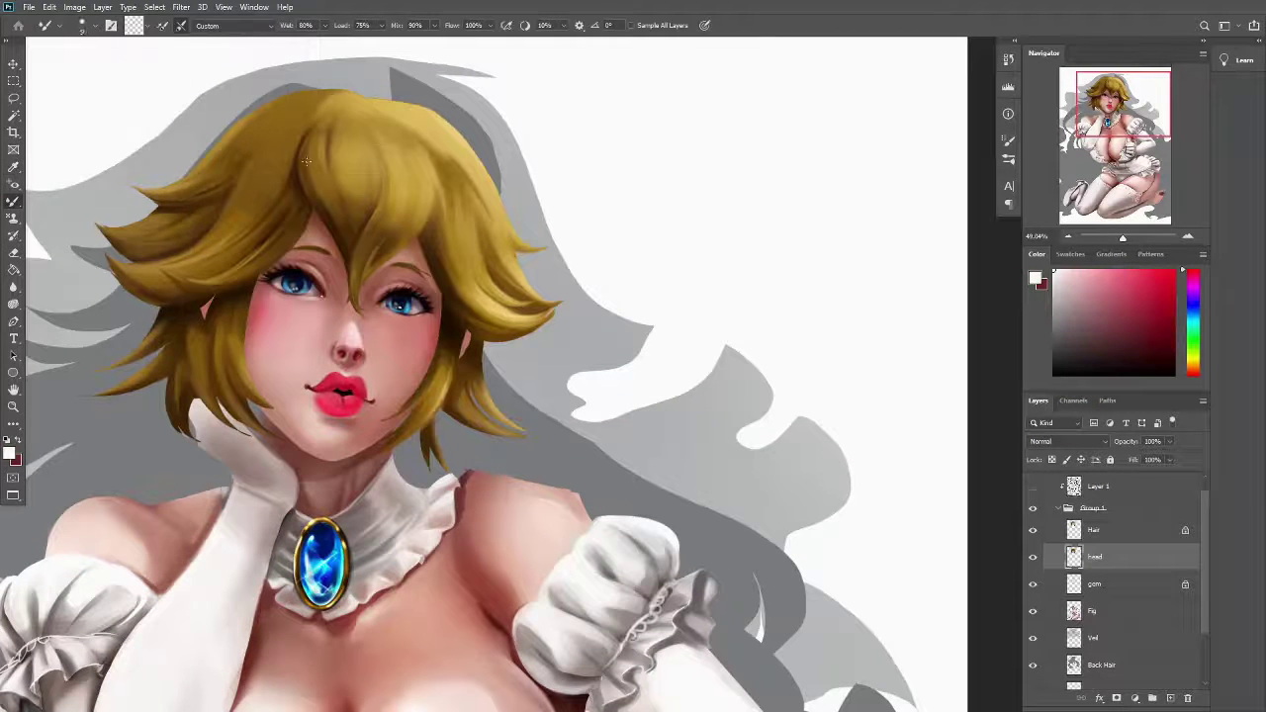
pyautogui.scroll(-1, 350, 372)
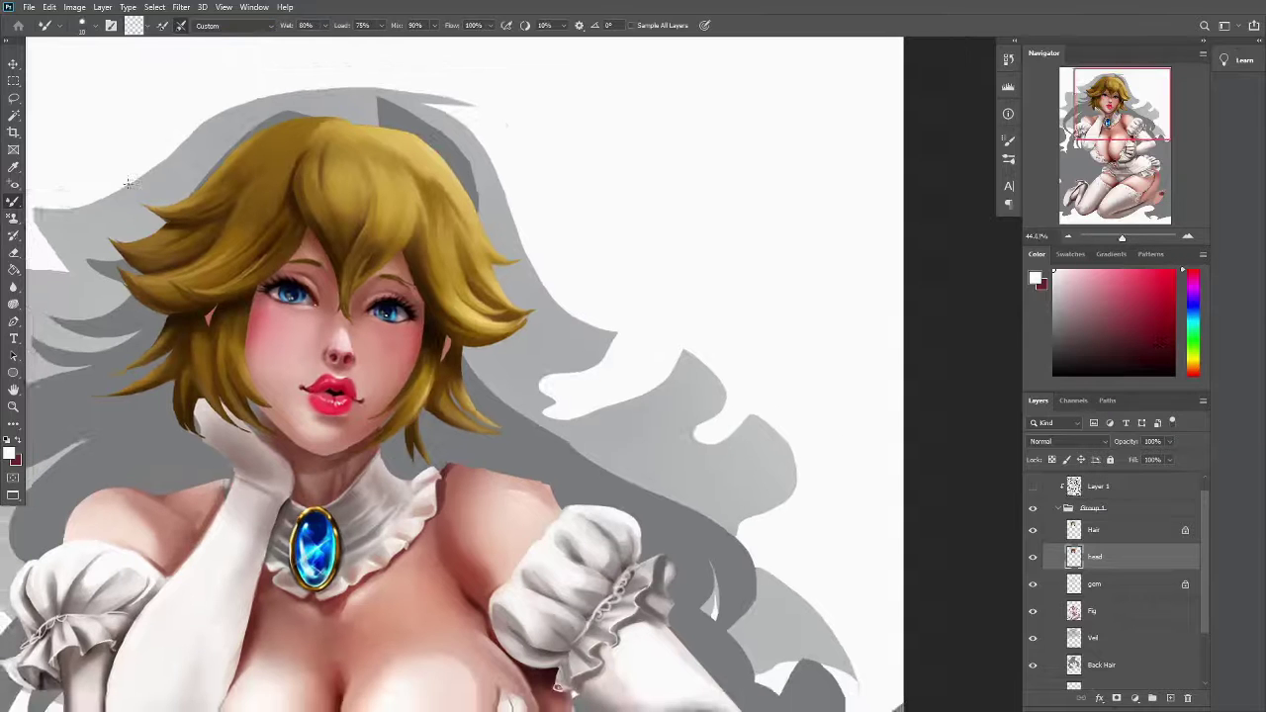
# Refine the lip colour with sampled crimson and soft pink tones, blending with the Mixer Brush
pyautogui.keyDown('alt'); pyautogui.click(341, 392); pyautogui.keyUp('alt')
pyautogui.hotkey('shift', 'b')
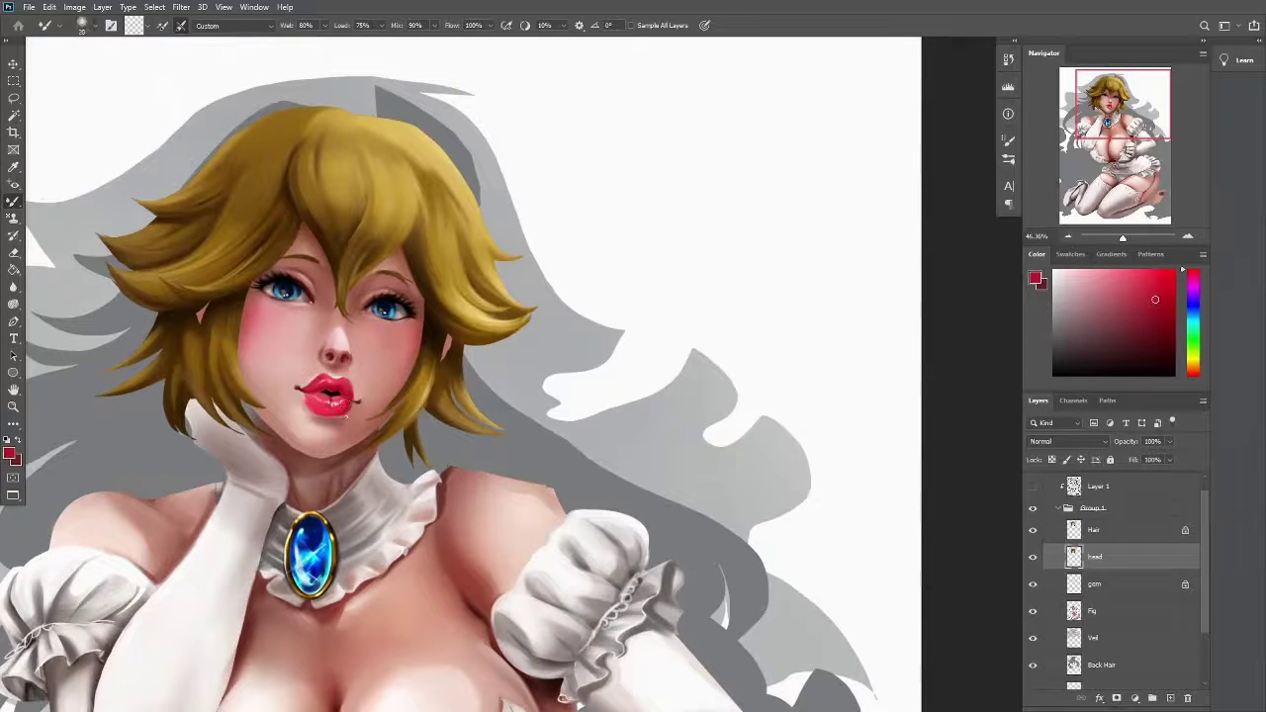
pyautogui.hotkey('shift', 'b')
pyautogui.keyDown('alt'); pyautogui.click(338, 394); pyautogui.keyUp('alt')
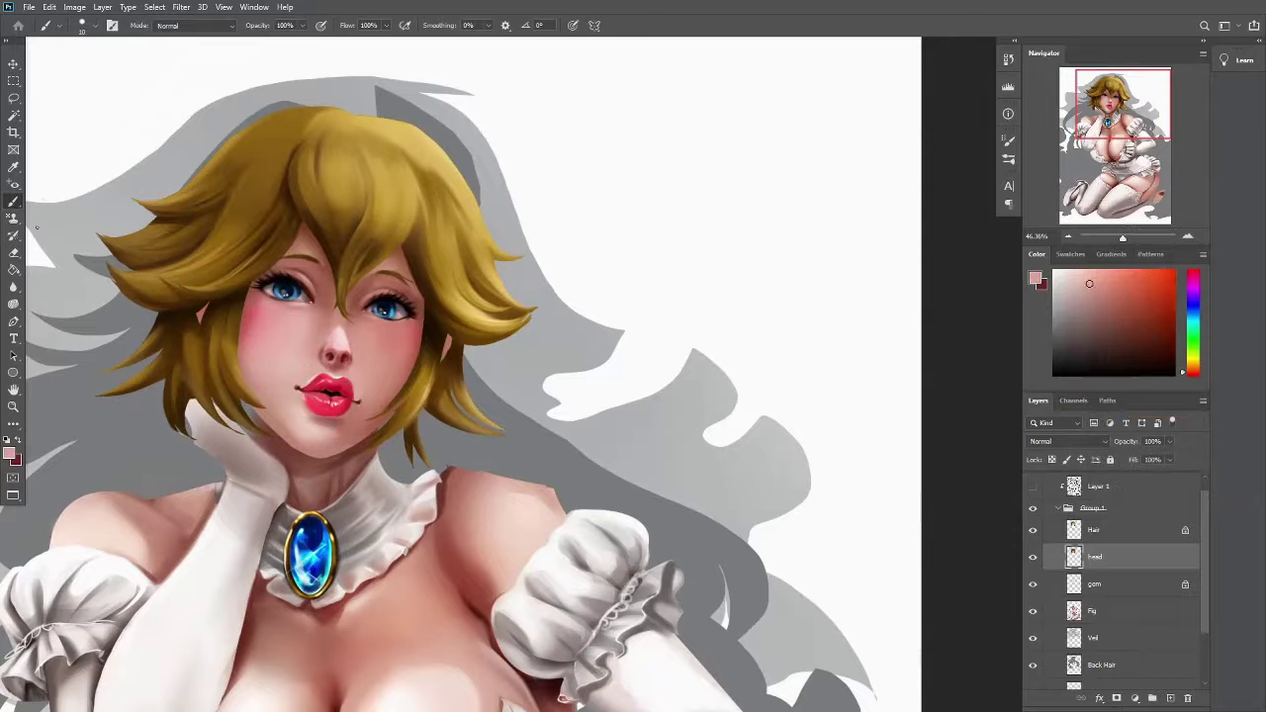
# Lock the head layer's transparent pixels and deepen the facial shading with a sampled reddish brown in Multiply mode
pyautogui.keyDown('alt'); pyautogui.click(326, 396); pyautogui.keyUp('alt')
pyautogui.hotkey('shift', 'alt', 'm')
pyautogui.scroll(-1, 350, 372)
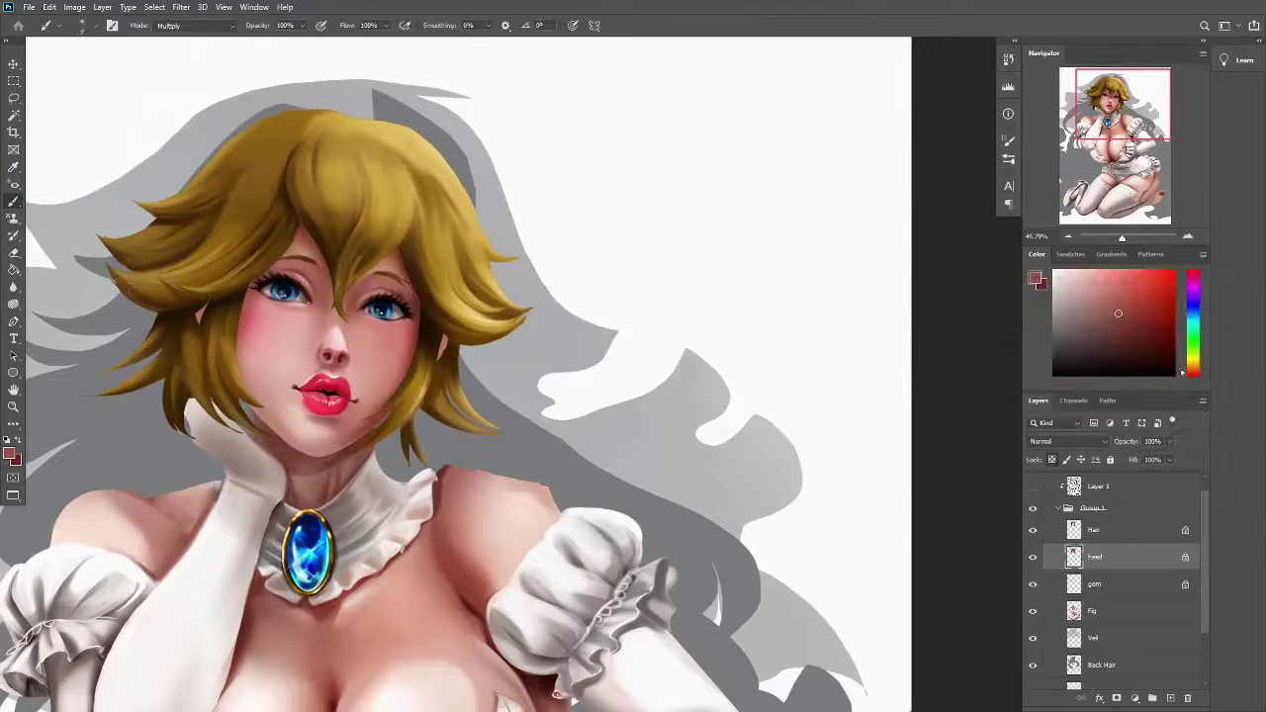
# Lock the Hair layer's transparent pixels and retouch the side locks beside the face with the Mixer Brush and dark brown
pyautogui.hotkey('alt', ']')
pyautogui.hotkey('shift', 'b')
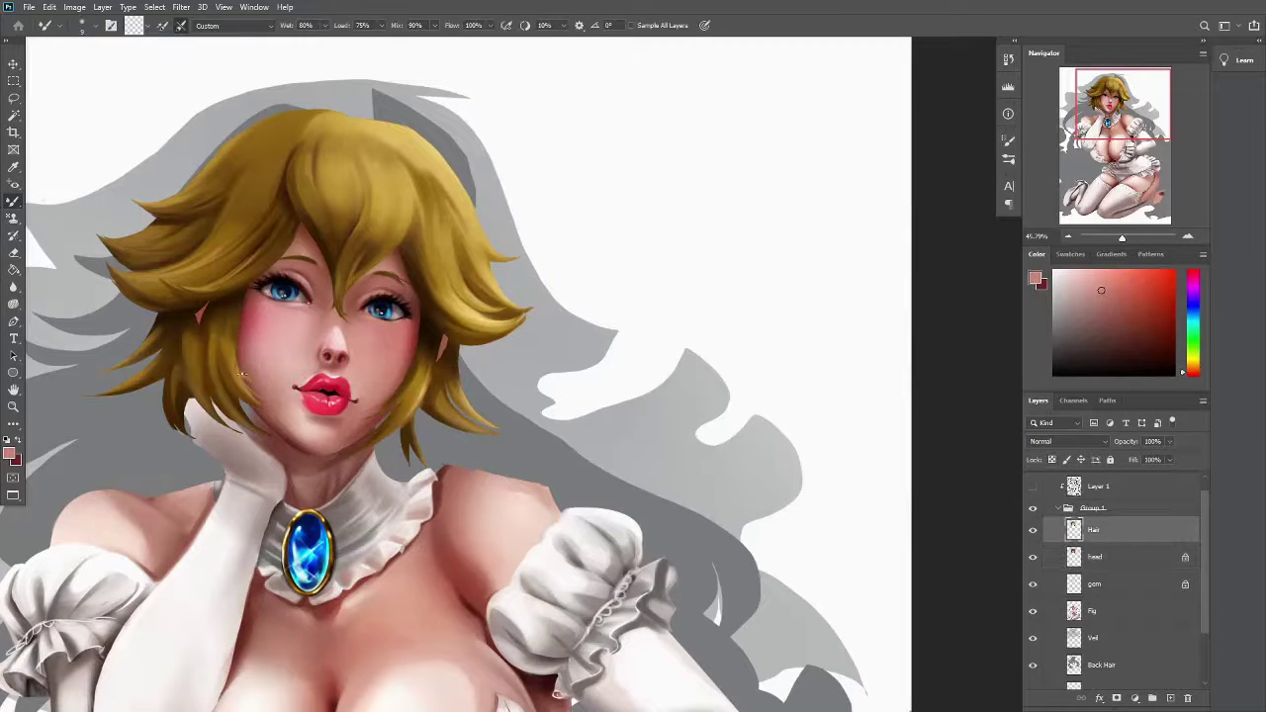
pyautogui.hotkey('shift', 'b')
pyautogui.press('/')
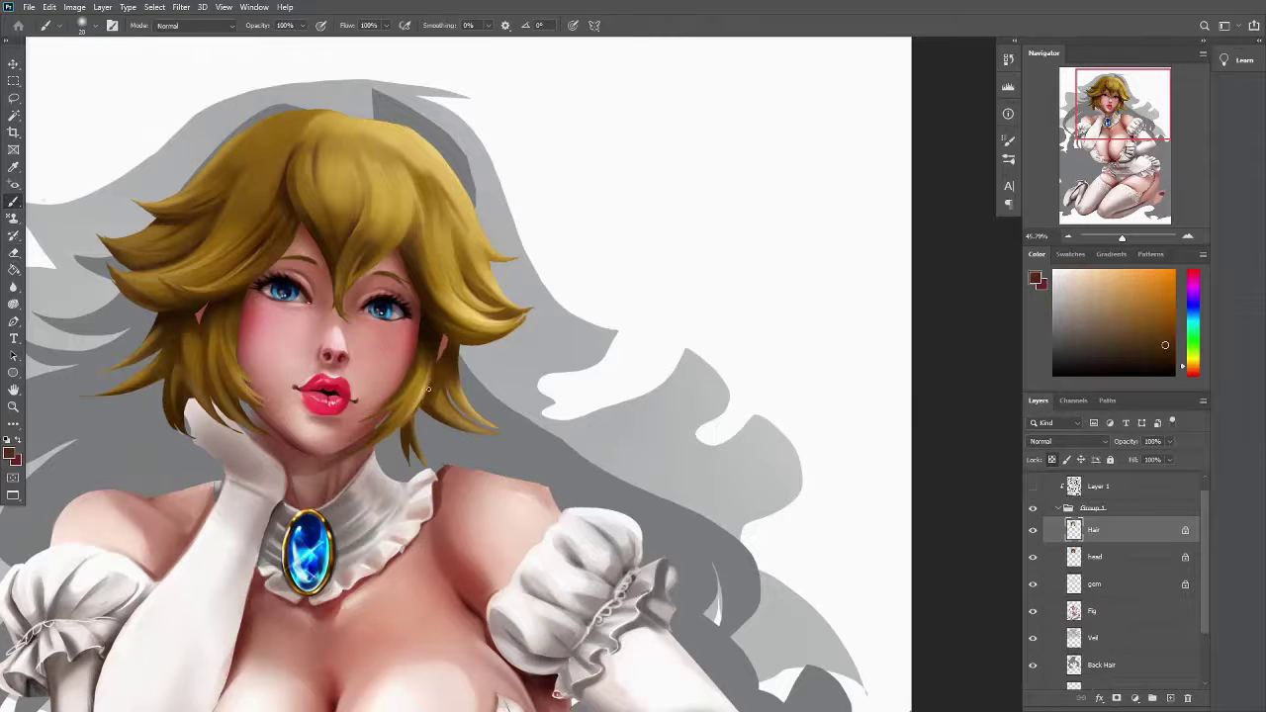
# Retouch the ears and skin along the hairline on the head layer with sampled skin and shadow tones
pyautogui.keyDown('alt'); pyautogui.click(445, 474); pyautogui.keyUp('alt')
pyautogui.hotkey('alt', '[')
pyautogui.keyDown('alt'); pyautogui.click(199, 314); pyautogui.keyUp('alt')
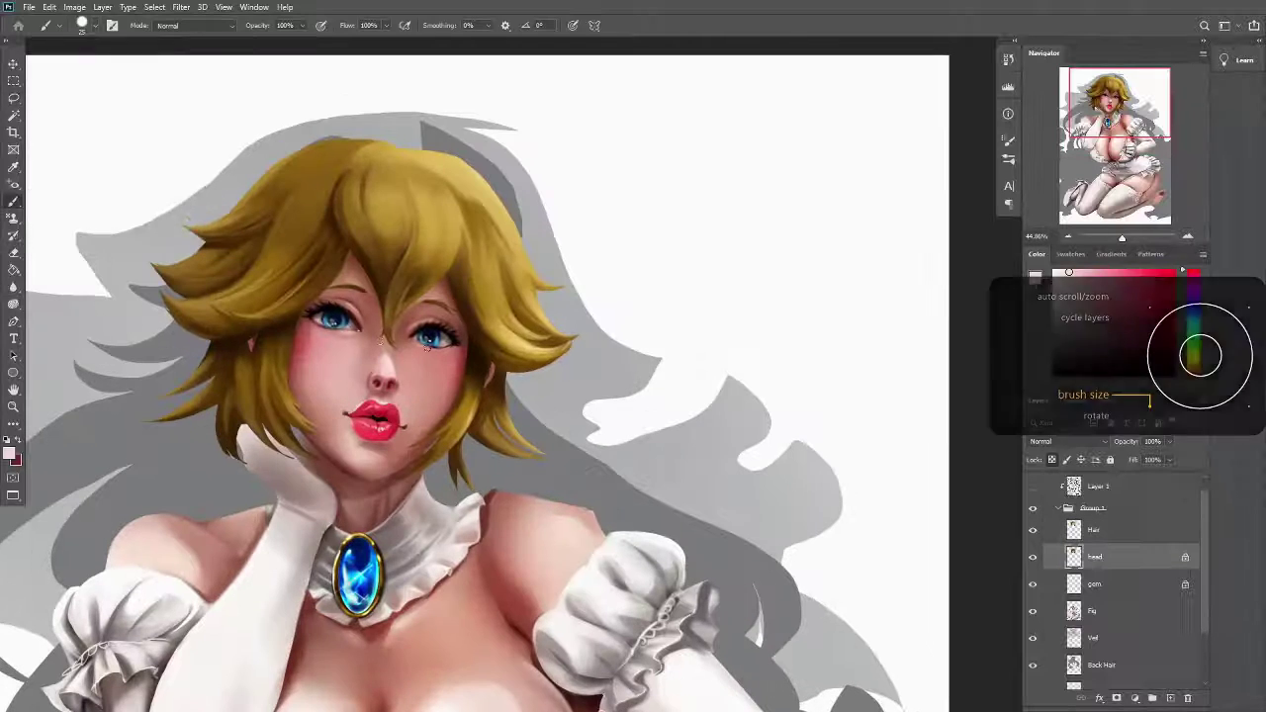
pyautogui.keyDown('alt'); pyautogui.click(461, 314); pyautogui.keyUp('alt')
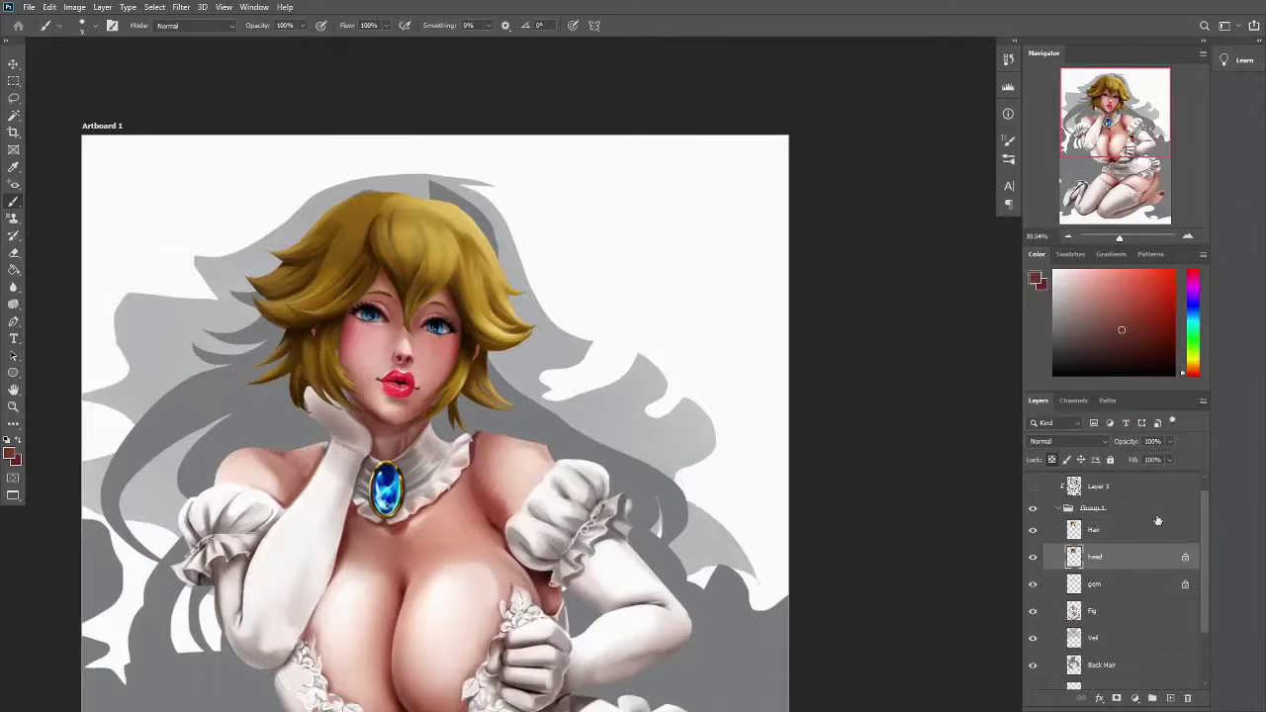
# Refine the locks framing the face on the Hair layer with dark brown and sampled golds
pyautogui.click(1093, 529)
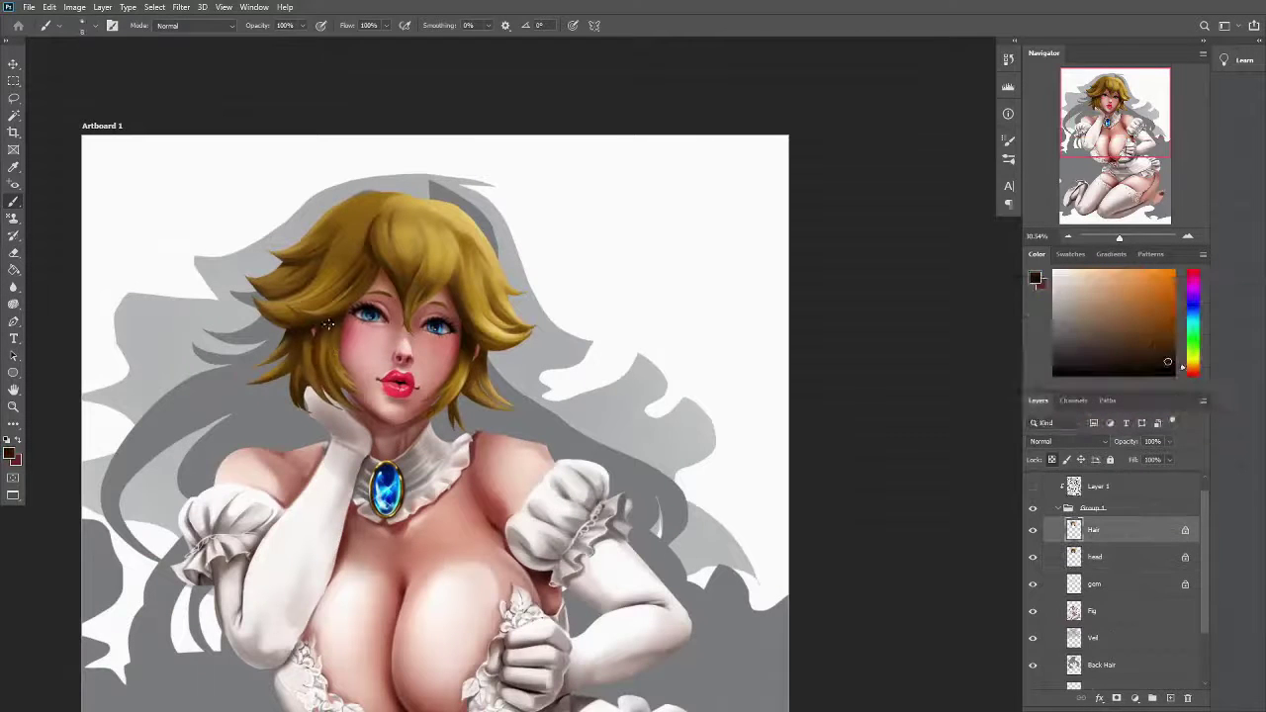
pyautogui.keyDown('alt'); pyautogui.click(417, 382); pyautogui.keyUp('alt')
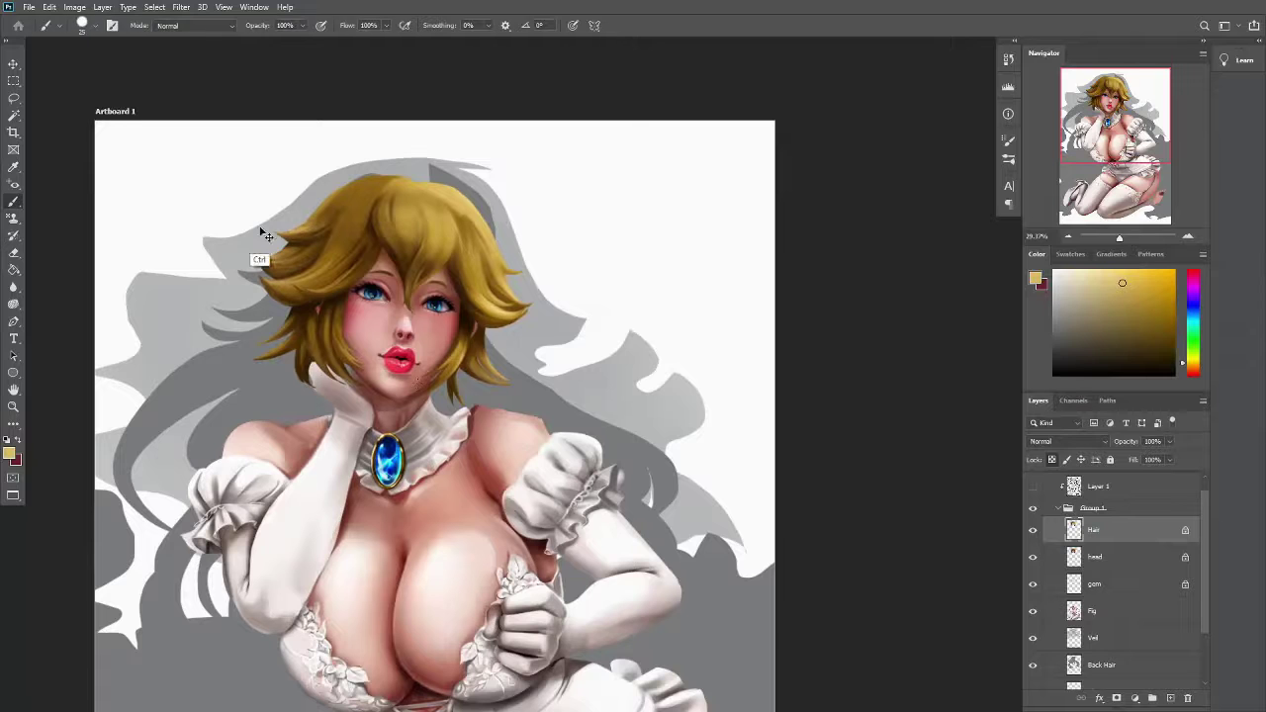
pyautogui.keyDown('alt'); pyautogui.click(319, 332); pyautogui.keyUp('alt')
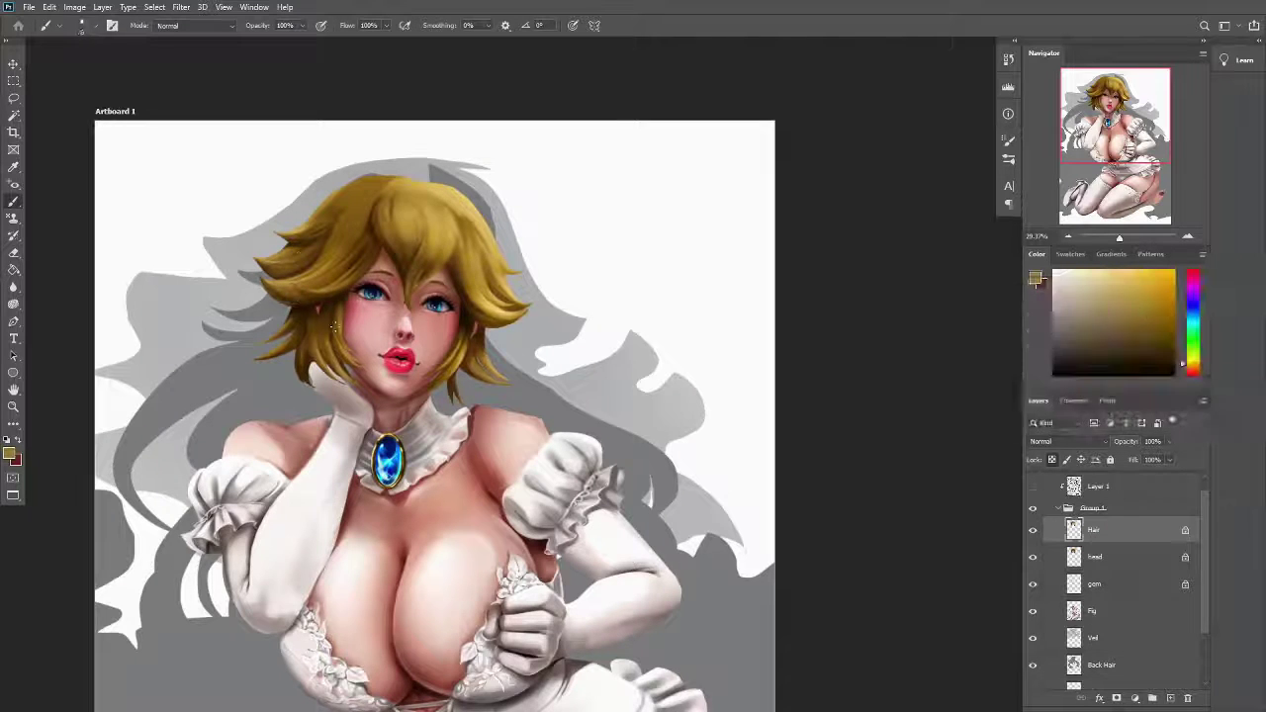
# Lock the Back Hair layer's transparent pixels and colour the long back hair golden brown with lighter gold areas
pyautogui.scroll(-2, 331, 321)
pyautogui.scroll(-3, 1107, 593)
pyautogui.click(1088, 594)
pyautogui.keyDown('alt'); pyautogui.click(285, 321); pyautogui.keyUp('alt')
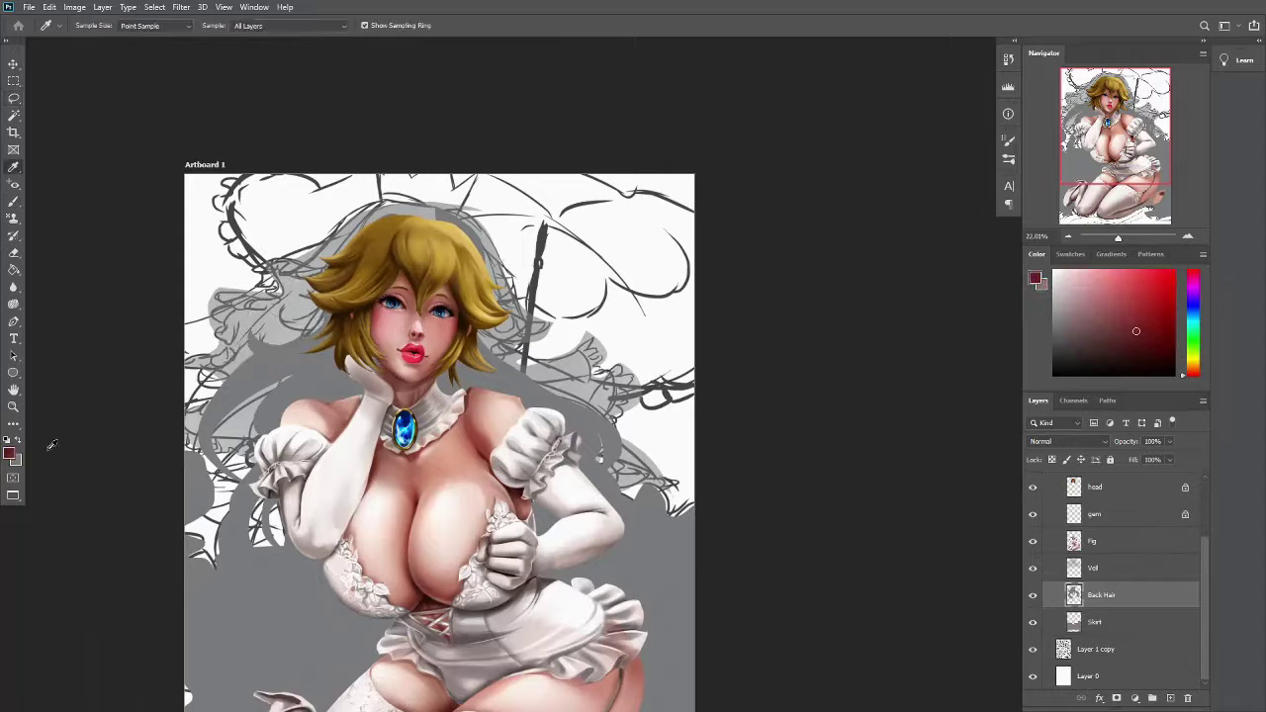
pyautogui.click(1052, 460)
pyautogui.hotkey('alt', 'BackSpace')
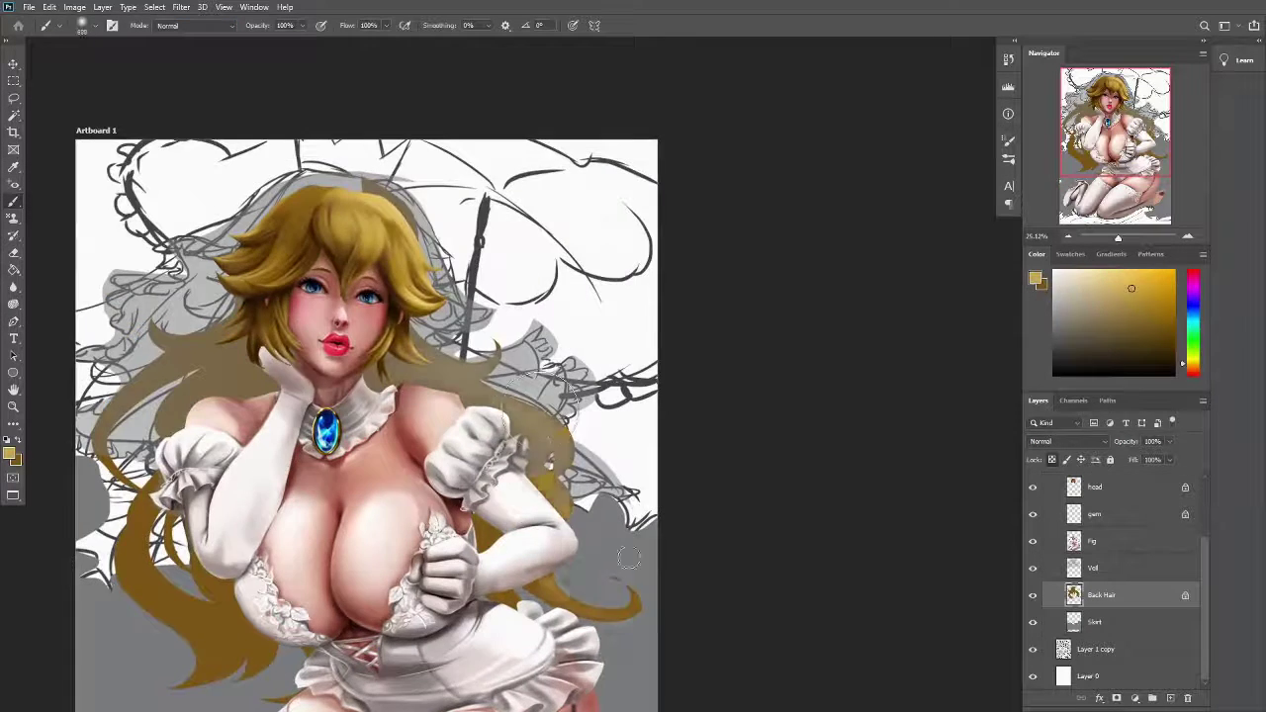
pyautogui.scroll(-2, 90, 613)
# Create a new layer above Hair and paint a round dark blue earring below the ear opposite the raised hand
pyautogui.press('l')
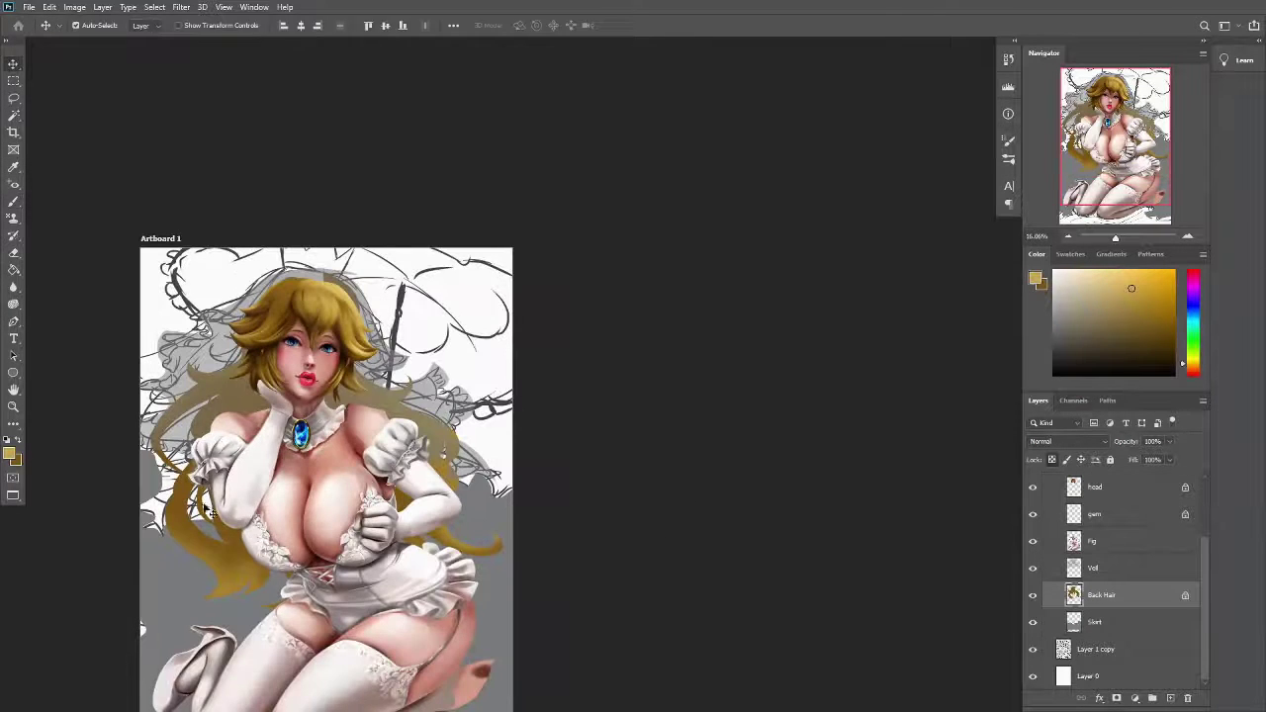
pyautogui.press('v')
pyautogui.hotkey('alt', ']')
pyautogui.hotkey('alt', ']')
pyautogui.hotkey('alt', ']')
pyautogui.hotkey('alt', ']')
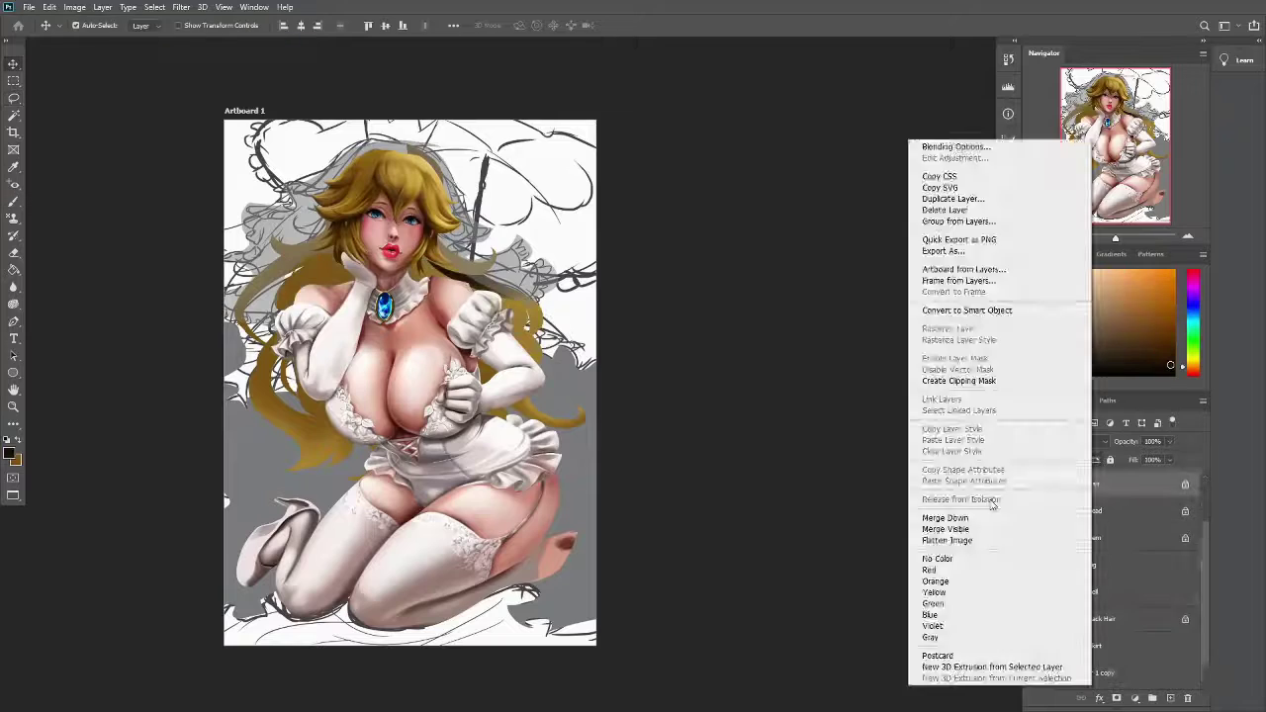
pyautogui.scroll(3, 425, 269)
pyautogui.press('b')
pyautogui.hotkey('ctrl', 'shift', 'alt', 'n')
pyautogui.click(424, 262)
pyautogui.scroll(1, 425, 269)
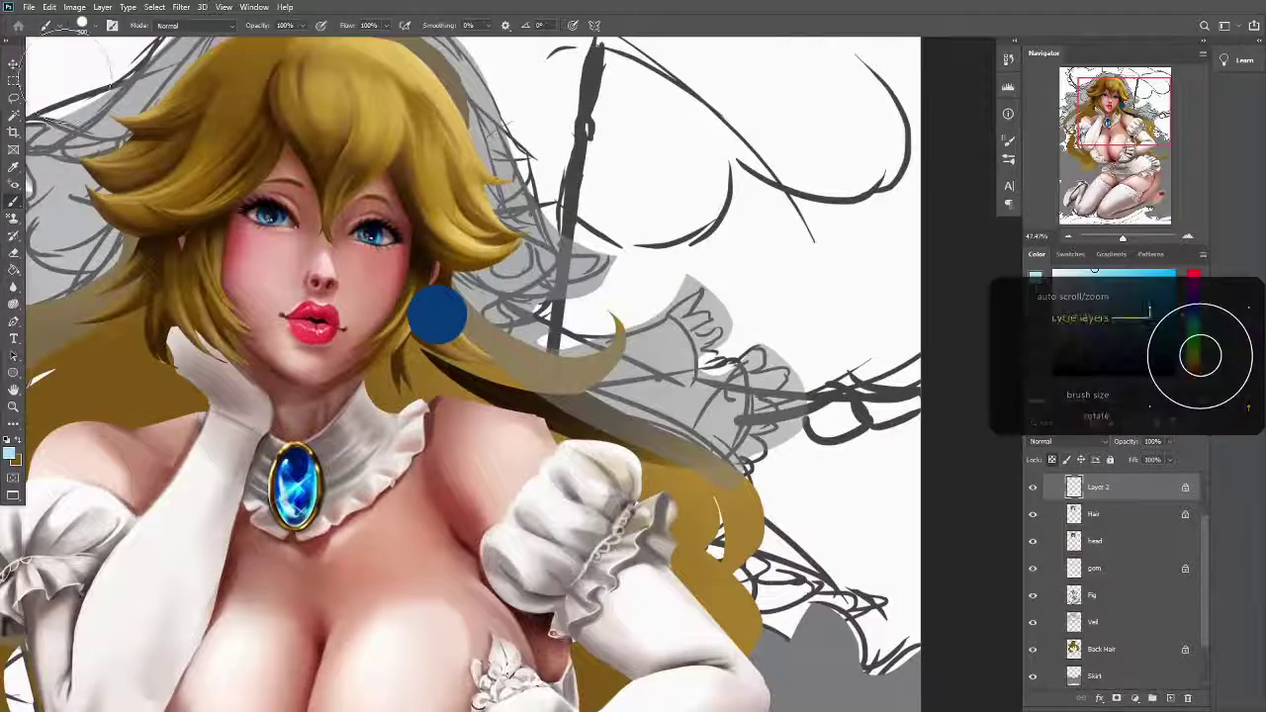
# Shade the blue earring with teal and bright blue glows in Linear Dodge (Add) mode, blending with the Mixer Brush
pyautogui.click(1147, 280)
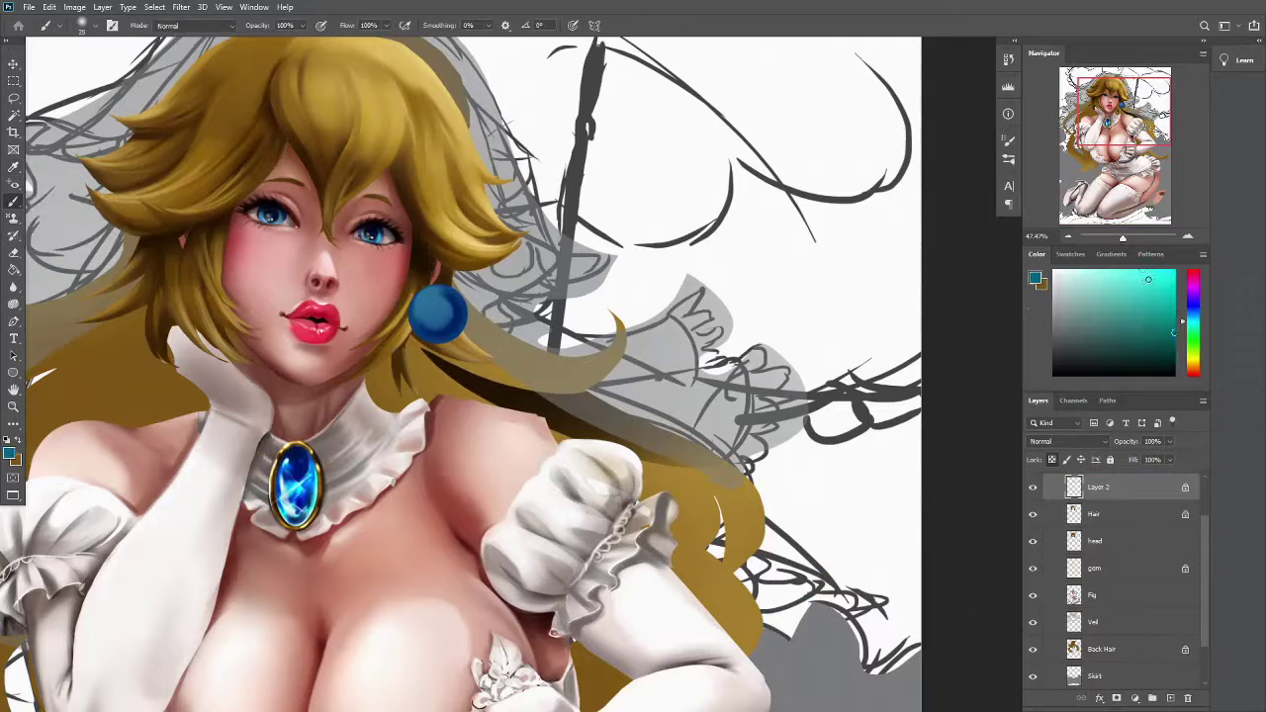
pyautogui.hotkey('shift', 'b')
pyautogui.keyDown('alt'); pyautogui.click(433, 315); pyautogui.keyUp('alt')
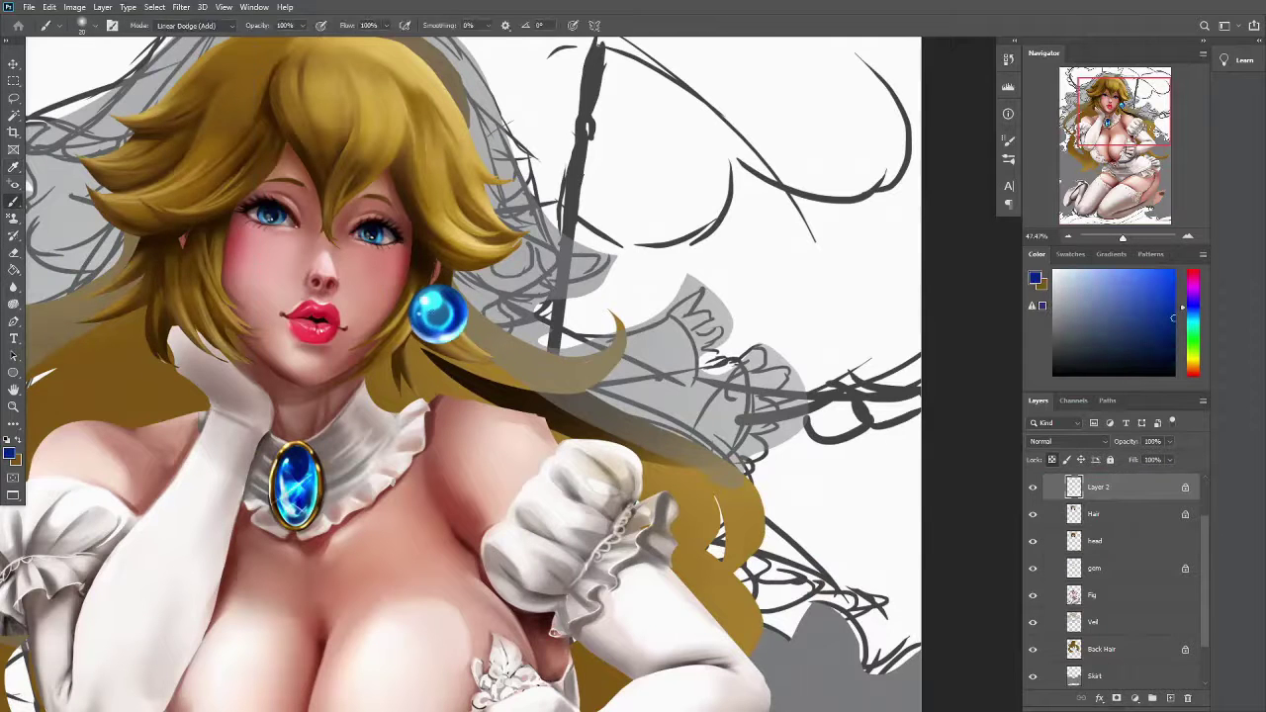
# Duplicate the earring onto the ear beside the raised hand and erase the part overlapping the hair
pyautogui.rightClick(905, 130)
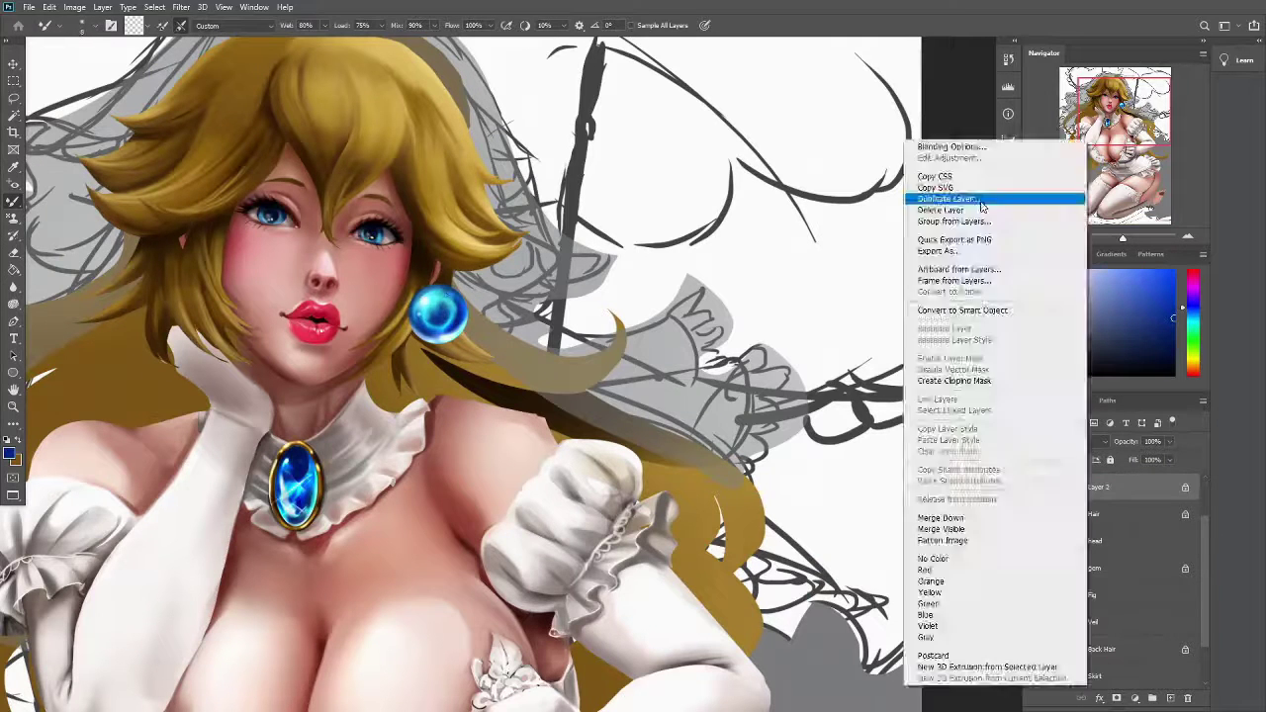
pyautogui.moveTo(438, 313); pyautogui.dragTo(188, 279)
pyautogui.press('e')
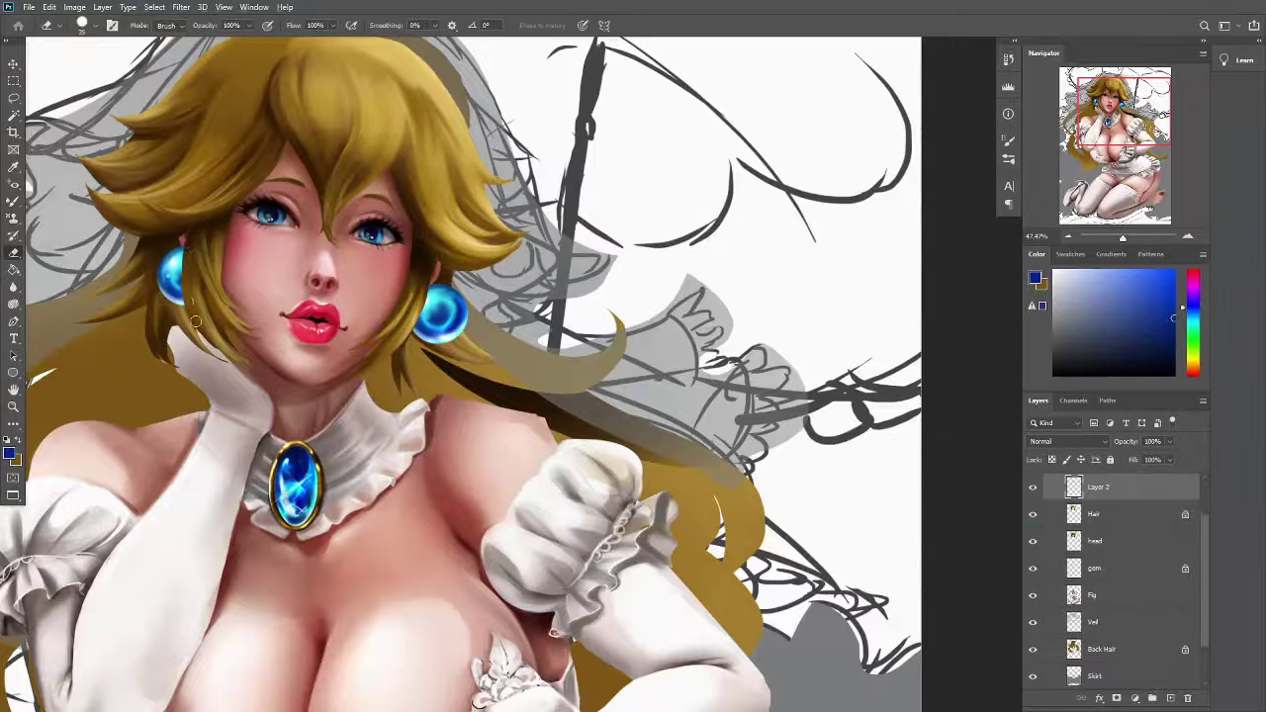
# Lock the earring layer's transparent pixels and blend sampled cyan into the raised-hand side earring with a soft Mixer Brush
pyautogui.press('b')
pyautogui.keyDown('alt'); pyautogui.click(174, 261); pyautogui.keyUp('alt')
pyautogui.hotkey('shift', 'b')
pyautogui.press('/')
pyautogui.rightClick(178, 262)
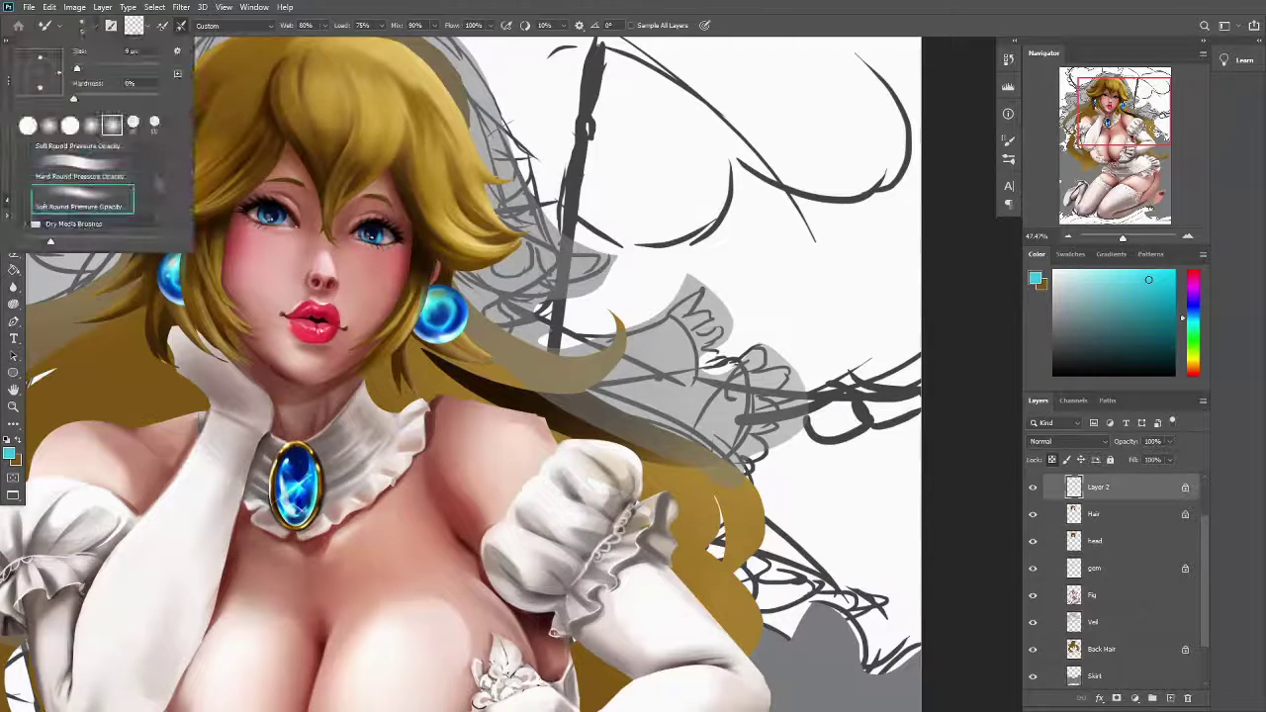
# Copy the round earring to its own layer and position the copy over the ear beside the raised hand
pyautogui.hotkey('ctrl', '-')
pyautogui.press('l')
pyautogui.hotkey('ctrl', 'r')
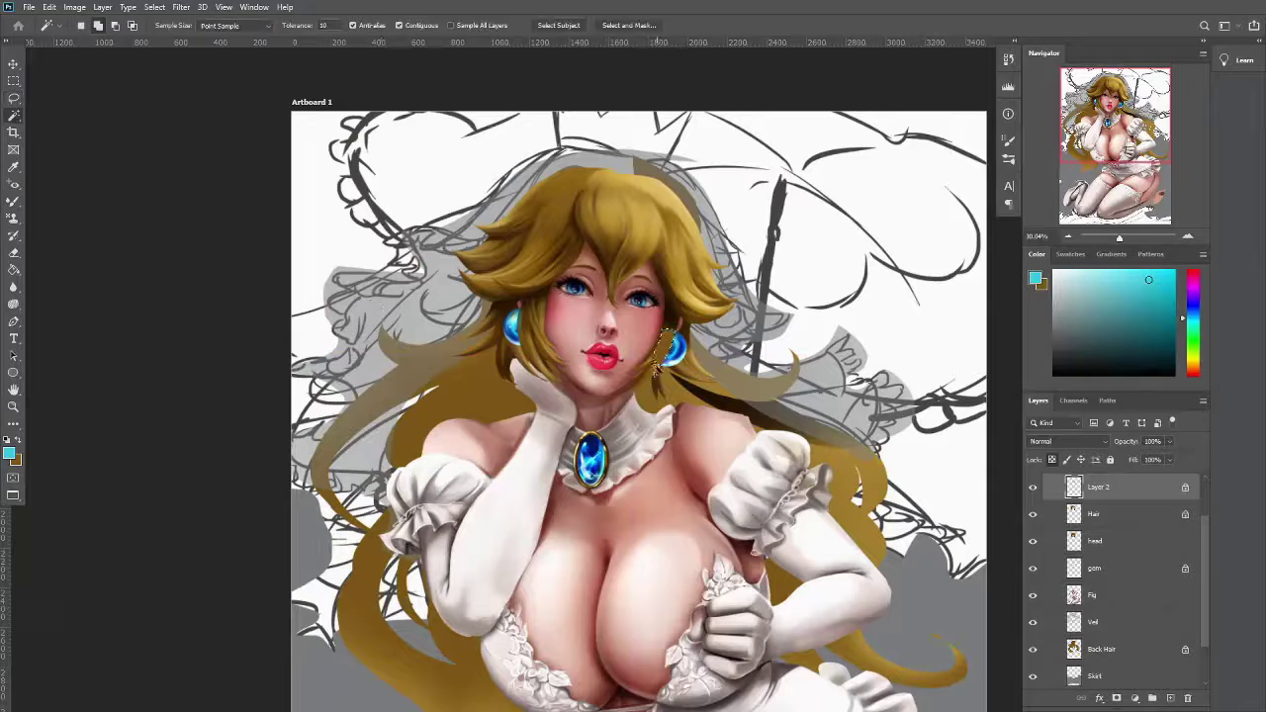
pyautogui.scroll(-2, 661, 349)
pyautogui.hotkey('ctrl', 'j')
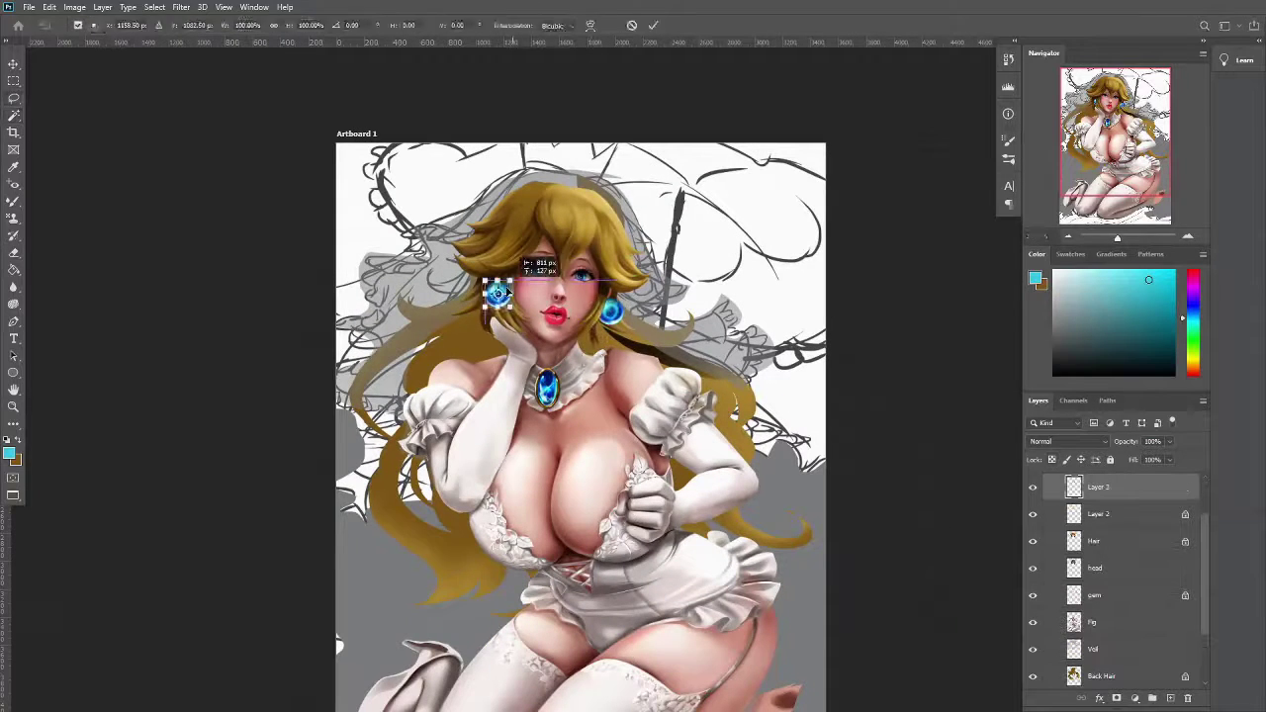
pyautogui.hotkey('ctrl', 't')
pyautogui.hotkey('ctrl', '+')
pyautogui.press('Return')
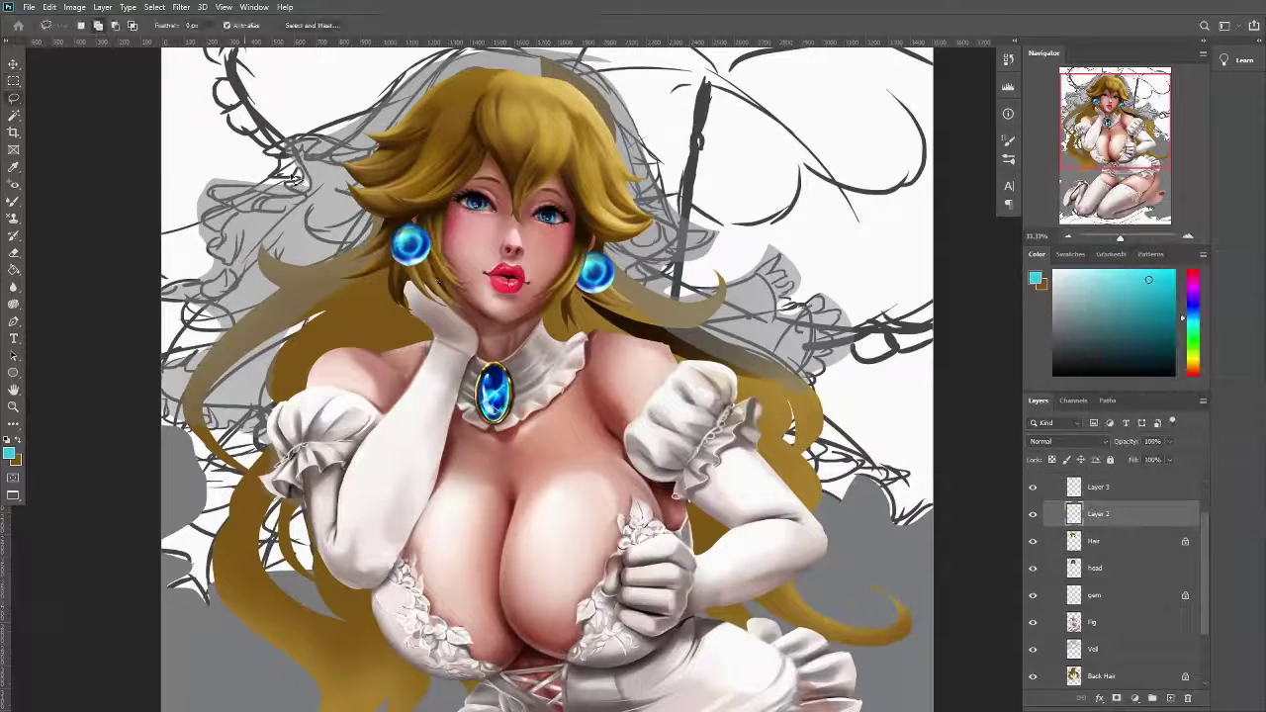
# Merge the copied earring down into Layer 2 and erase the edges that overlap the side locks
pyautogui.press('b')
pyautogui.rightClick(1088, 486)
pyautogui.click(939, 517)
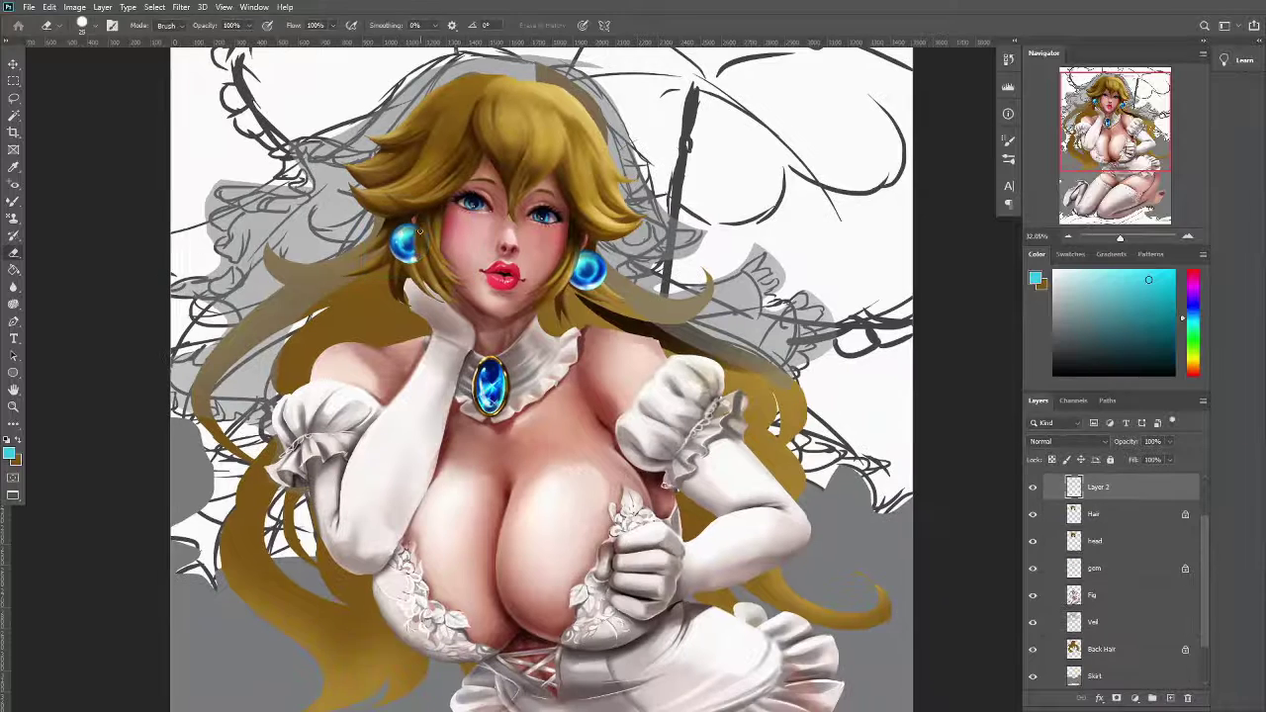
pyautogui.scroll(2, 593, 327)
pyautogui.press('m')
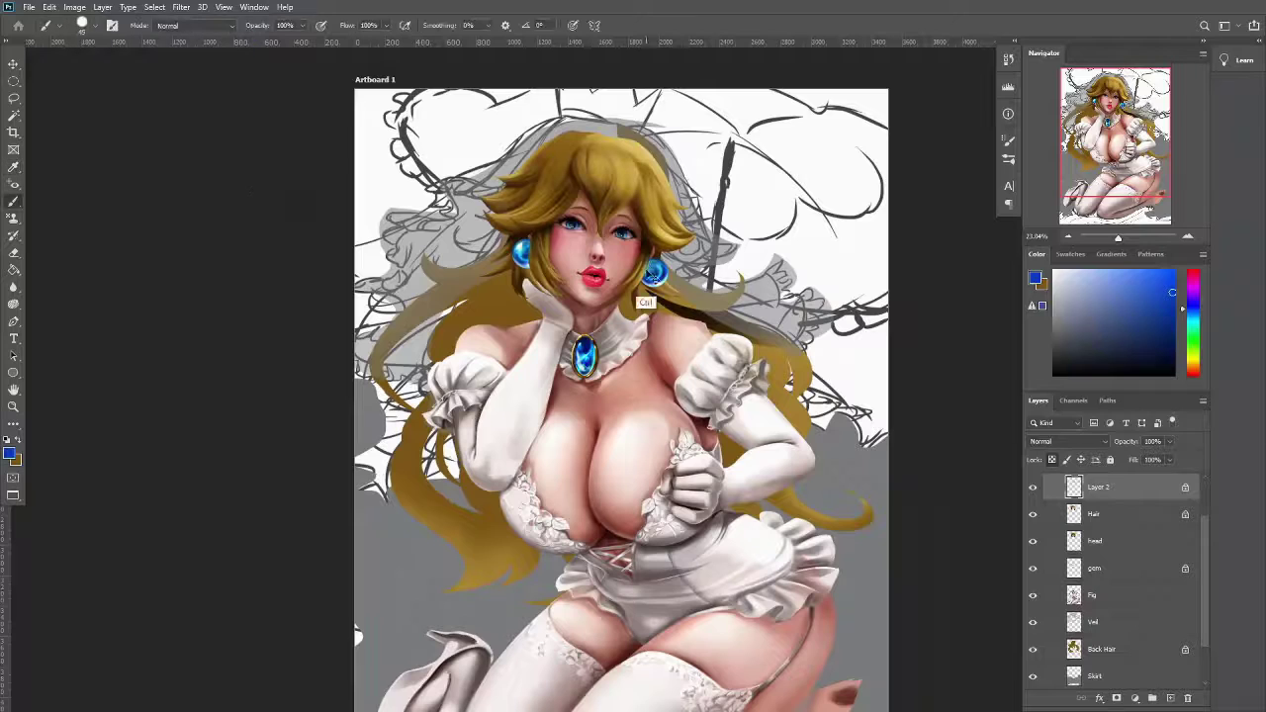
# Shade the back hair with dark brown in Multiply mode, and define its locks with sampled browns in Normal mode
pyautogui.scroll(-1, 556, 351)
pyautogui.scroll(1, 555, 350)
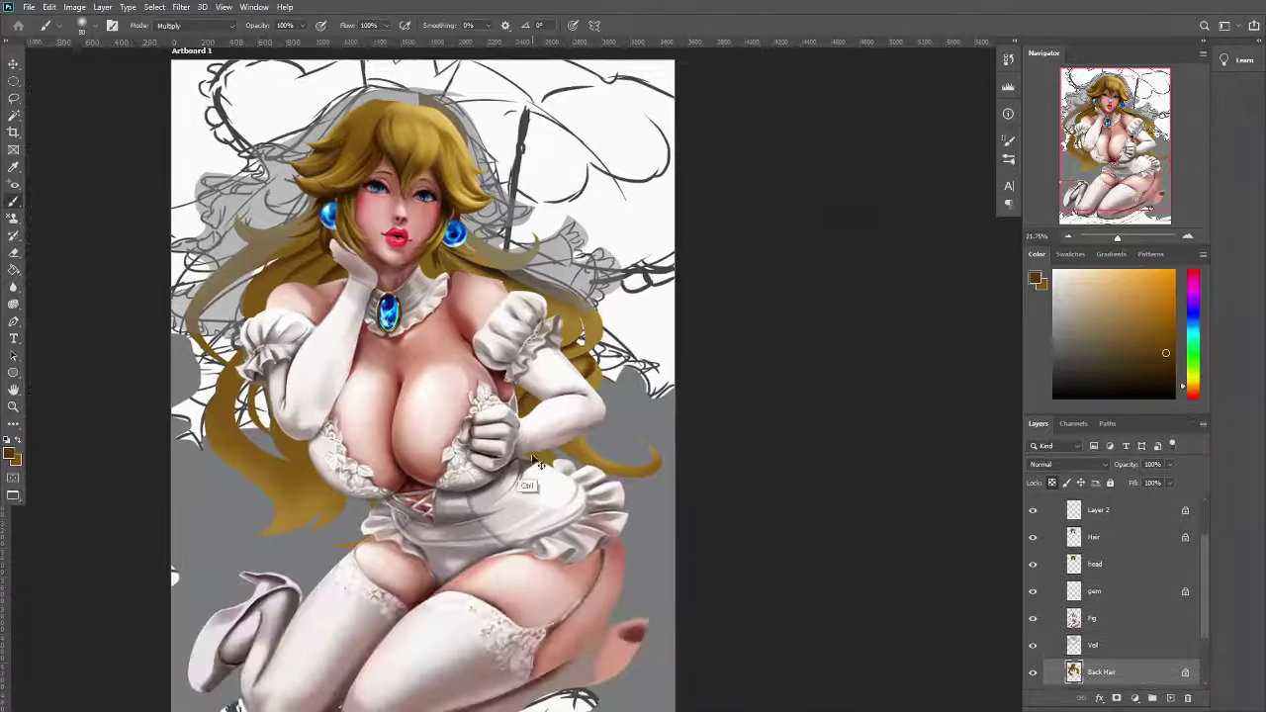
pyautogui.hotkey('shift', 'alt', 'n')
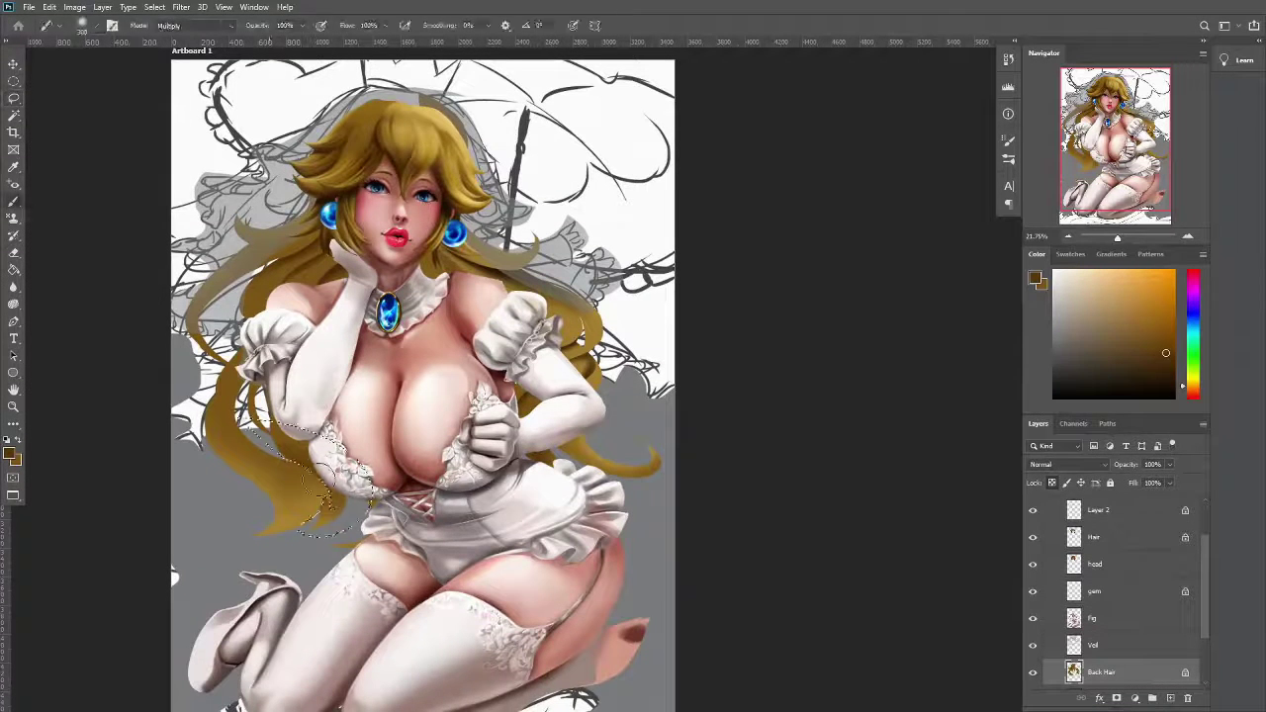
pyautogui.keyDown('alt'); pyautogui.click(292, 453); pyautogui.keyUp('alt')
pyautogui.keyDown('alt'); pyautogui.click(315, 248); pyautogui.keyUp('alt')
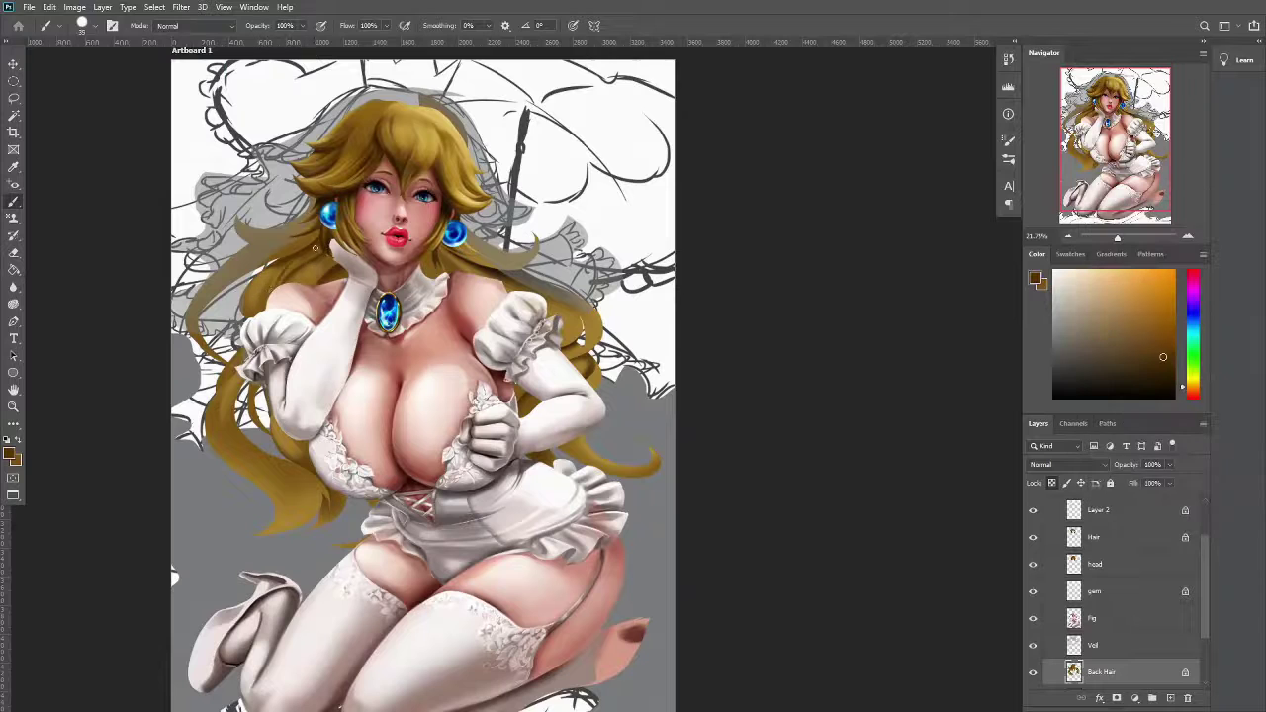
pyautogui.keyDown('alt'); pyautogui.click(297, 248); pyautogui.keyUp('alt')
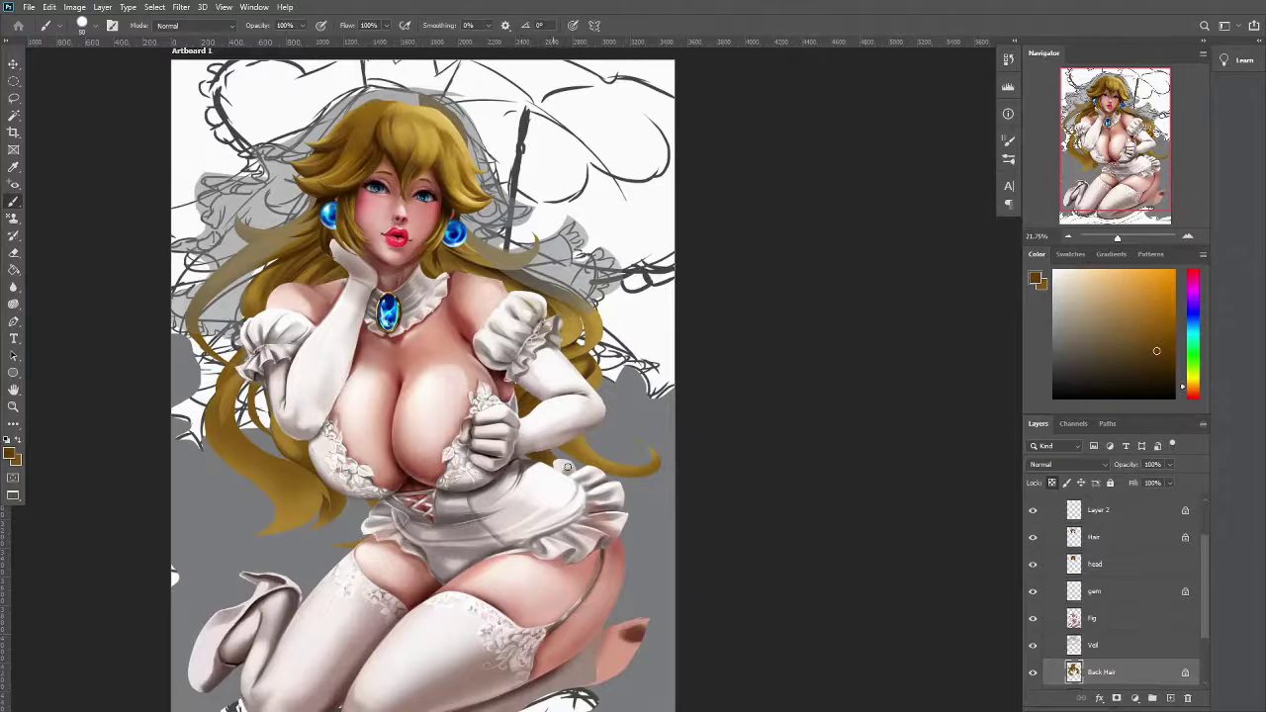
# Paint finer golden and dark brown strands through the long back hair and blend them with the Mixer Brush
pyautogui.press('/')
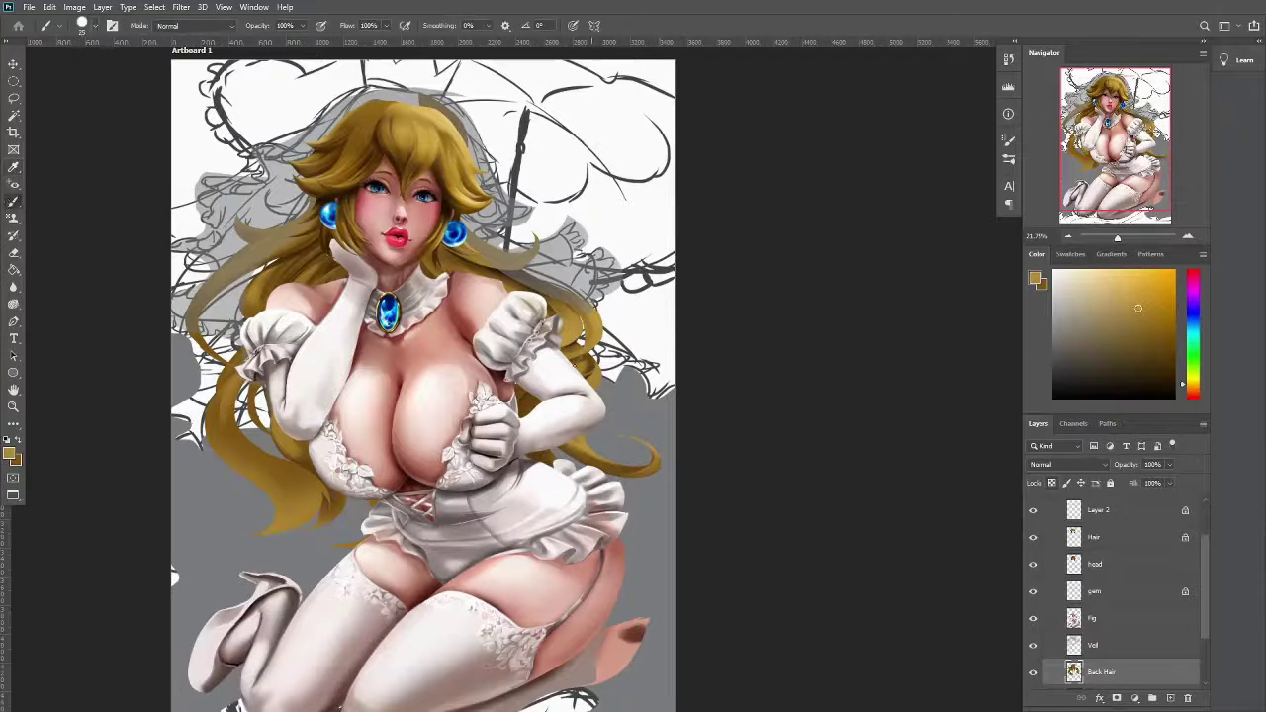
pyautogui.keyDown('alt'); pyautogui.click(591, 333); pyautogui.keyUp('alt')
pyautogui.keyDown('alt'); pyautogui.click(292, 502); pyautogui.keyUp('alt')
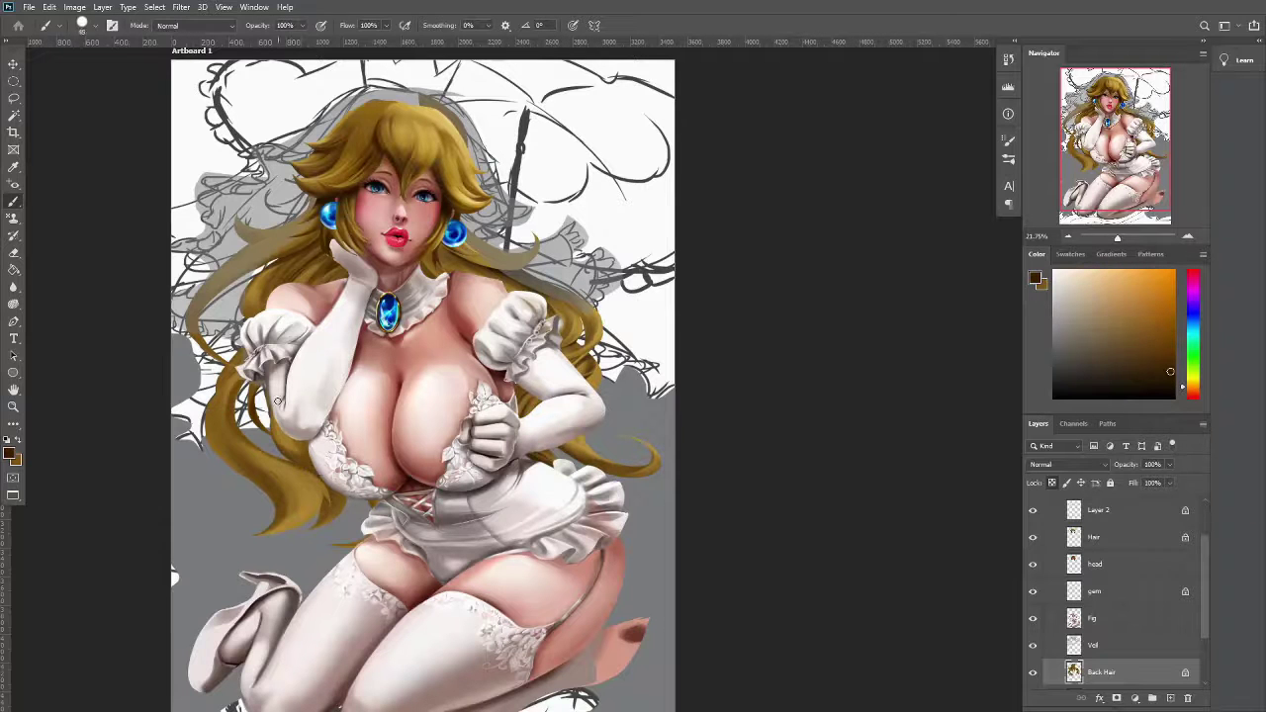
pyautogui.hotkey('shift', 'b')
pyautogui.hotkey('shift', 'b')
pyautogui.hotkey('shift', 'b')
pyautogui.press('/')
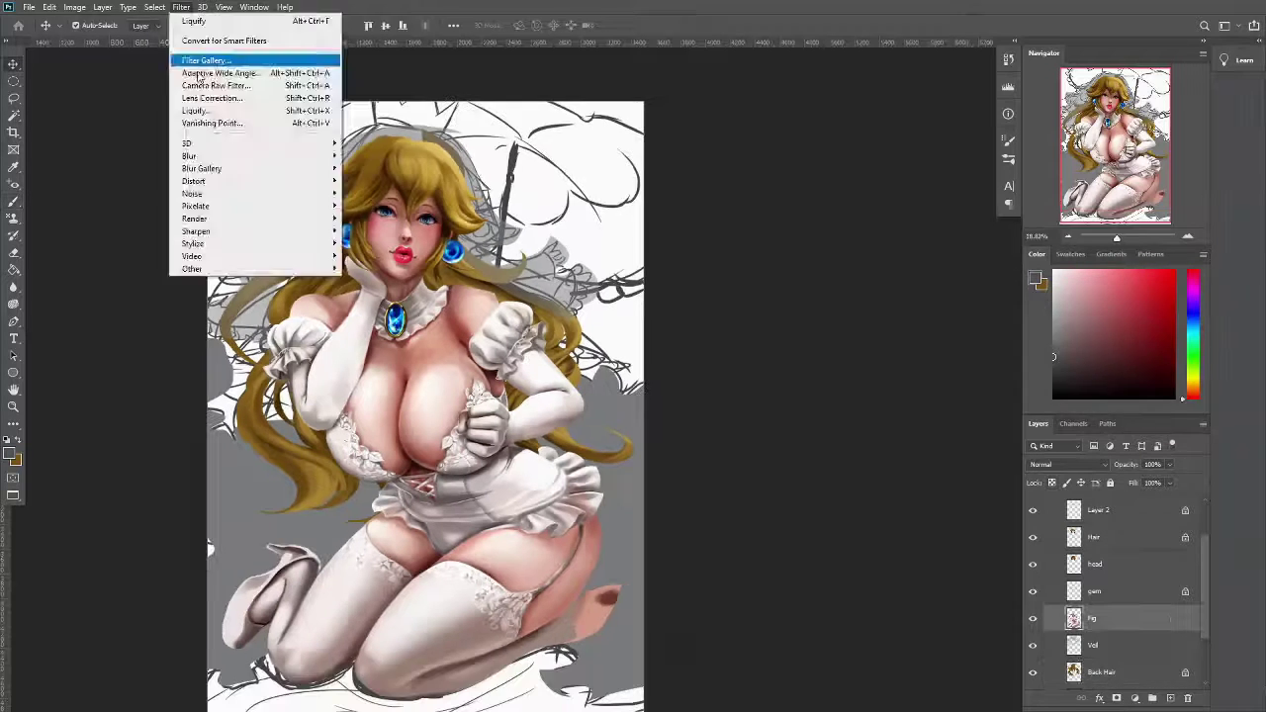
# Apply the Liquify filter to the figure on the Fig layer
pyautogui.click(194, 110)
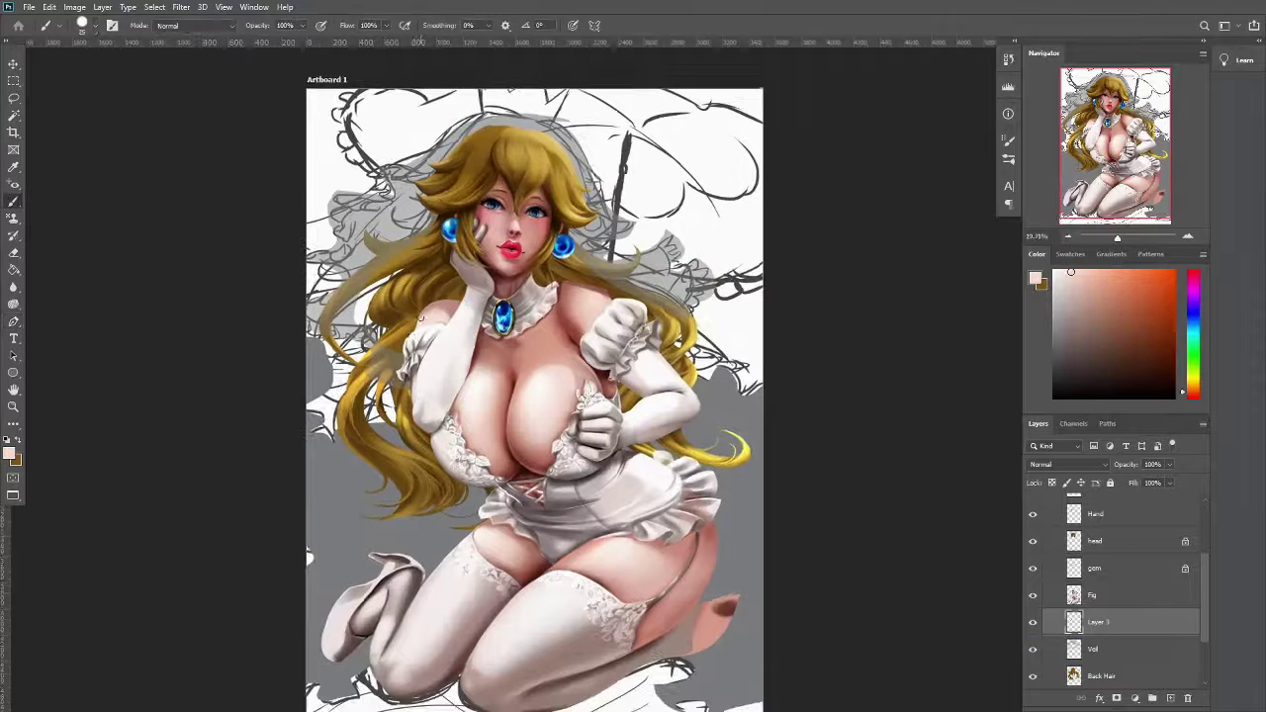
# Paint the shoulder behind the raised arm's sleeve in sampled skin tones, and reshape Layer 3 with Free Transform
pyautogui.press('b')
pyautogui.click(1093, 299)
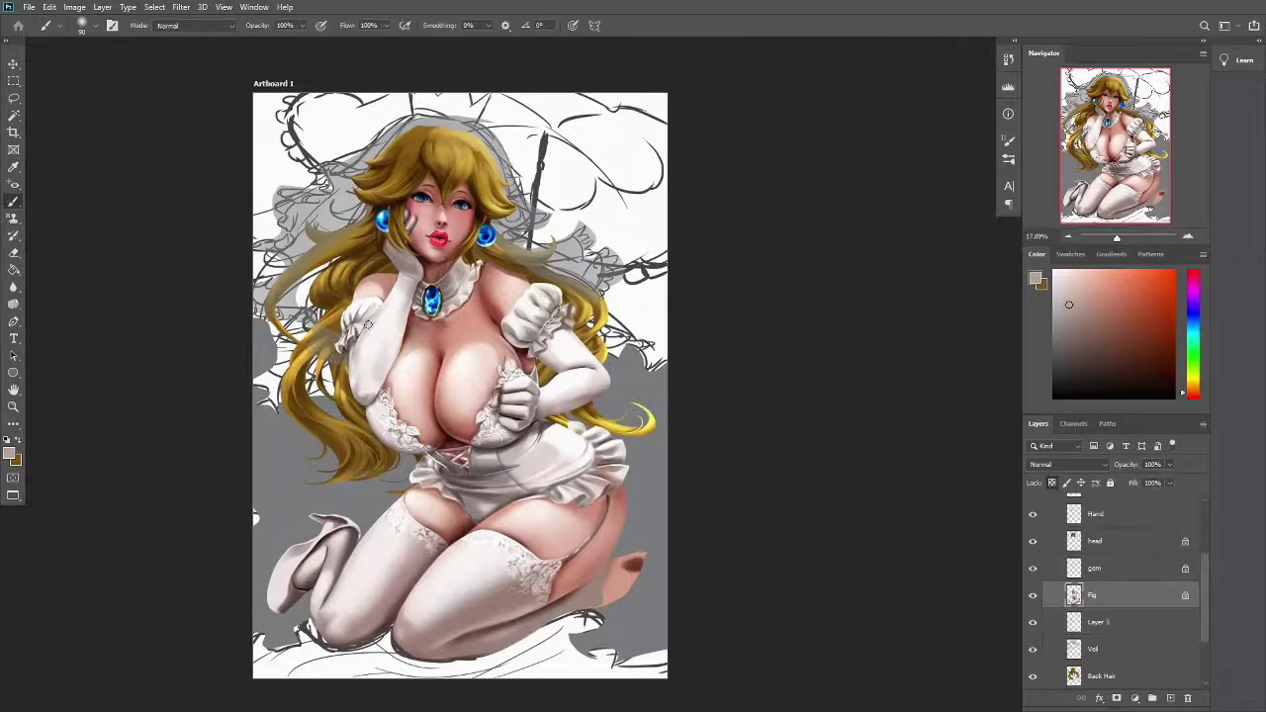
pyautogui.click(14, 202)
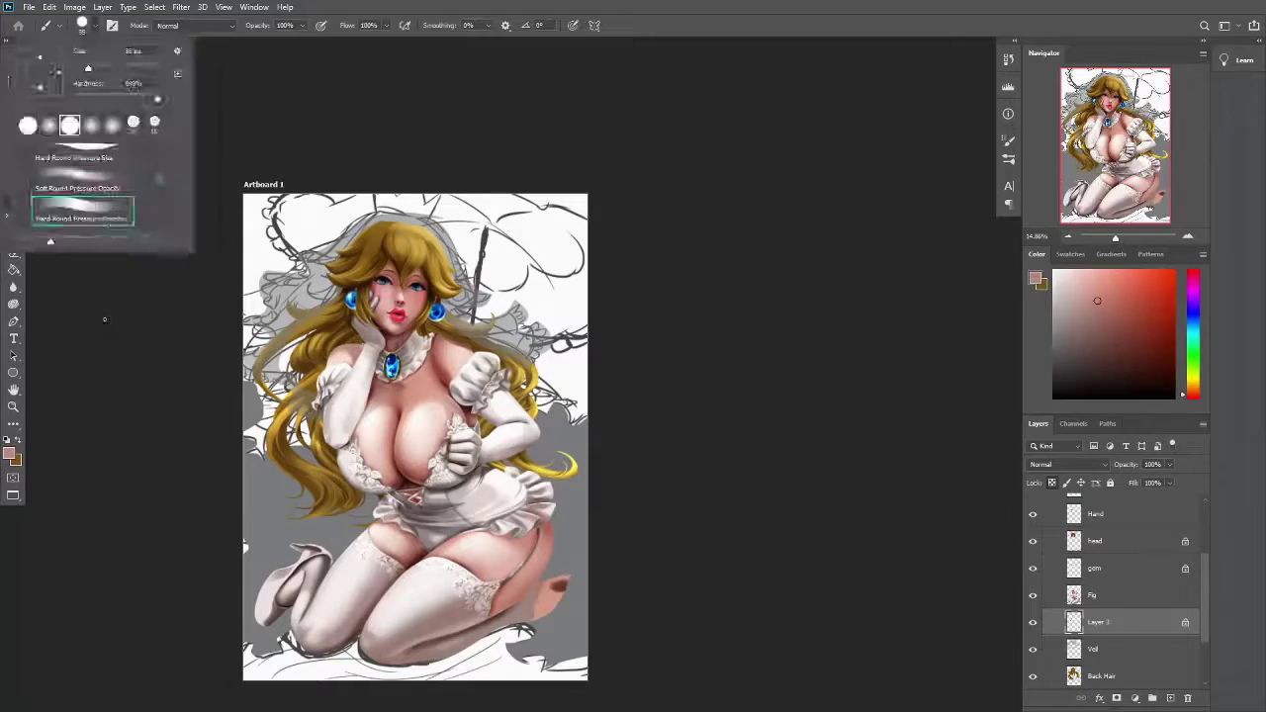
pyautogui.click(104, 318)
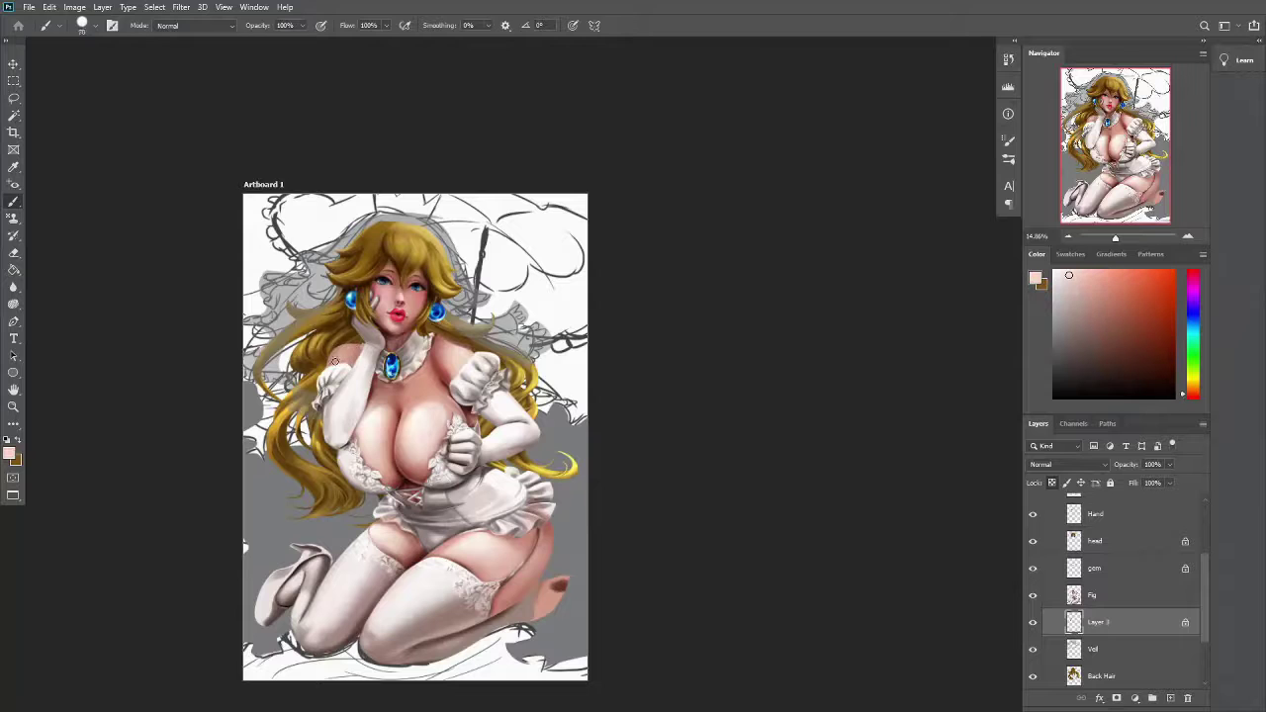
pyautogui.hotkey('ctrl', 't')
pyautogui.moveTo(181, 472); pyautogui.dragTo(206, 457)
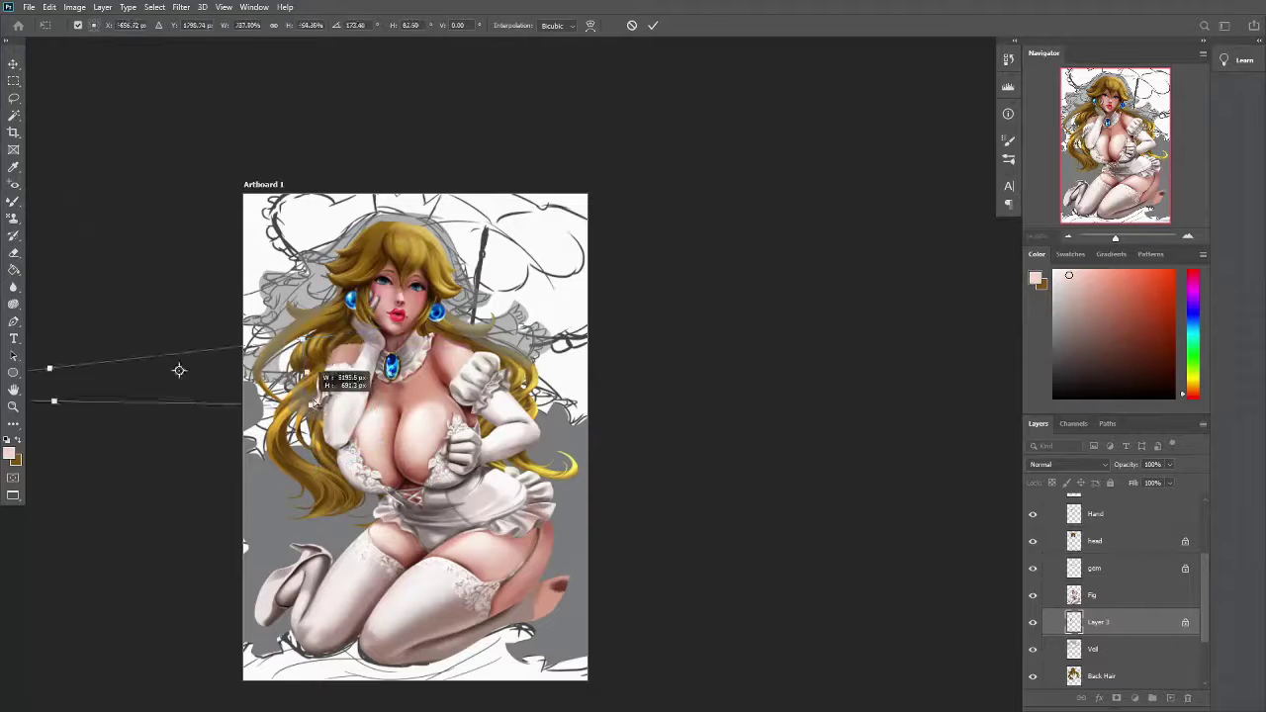
pyautogui.press('Return')
# Shade the puffed sleeve area of the raised arm on Layer 3 in Multiply mode, and touch it up with near-white in Normal mode
pyautogui.press('b')
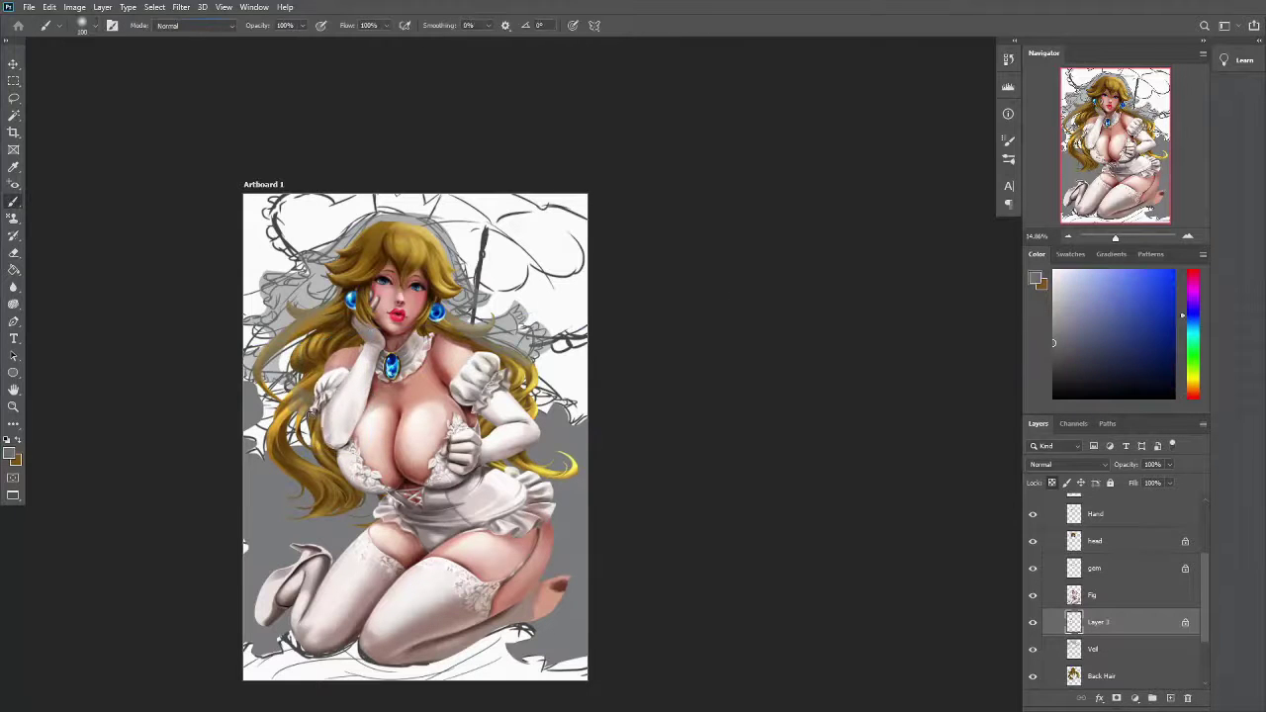
pyautogui.hotkey('shift', 'alt', 'm')
pyautogui.hotkey('alt', ']')
pyautogui.hotkey('alt', '[')
pyautogui.scroll(3, 396, 396)
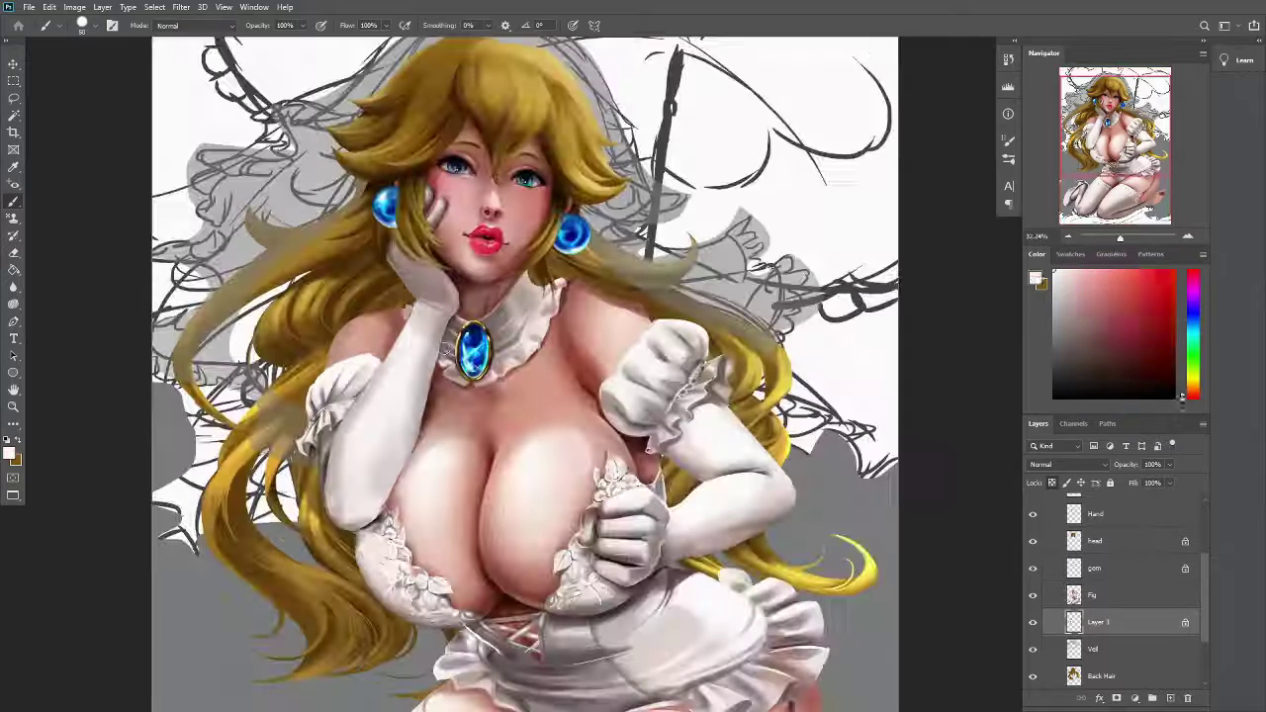
pyautogui.scroll(-3, 395, 395)
pyautogui.rightClick(13, 200)
pyautogui.click(79, 241)
pyautogui.scroll(1, 471, 496)
pyautogui.press('b')
pyautogui.hotkey('alt', ']')
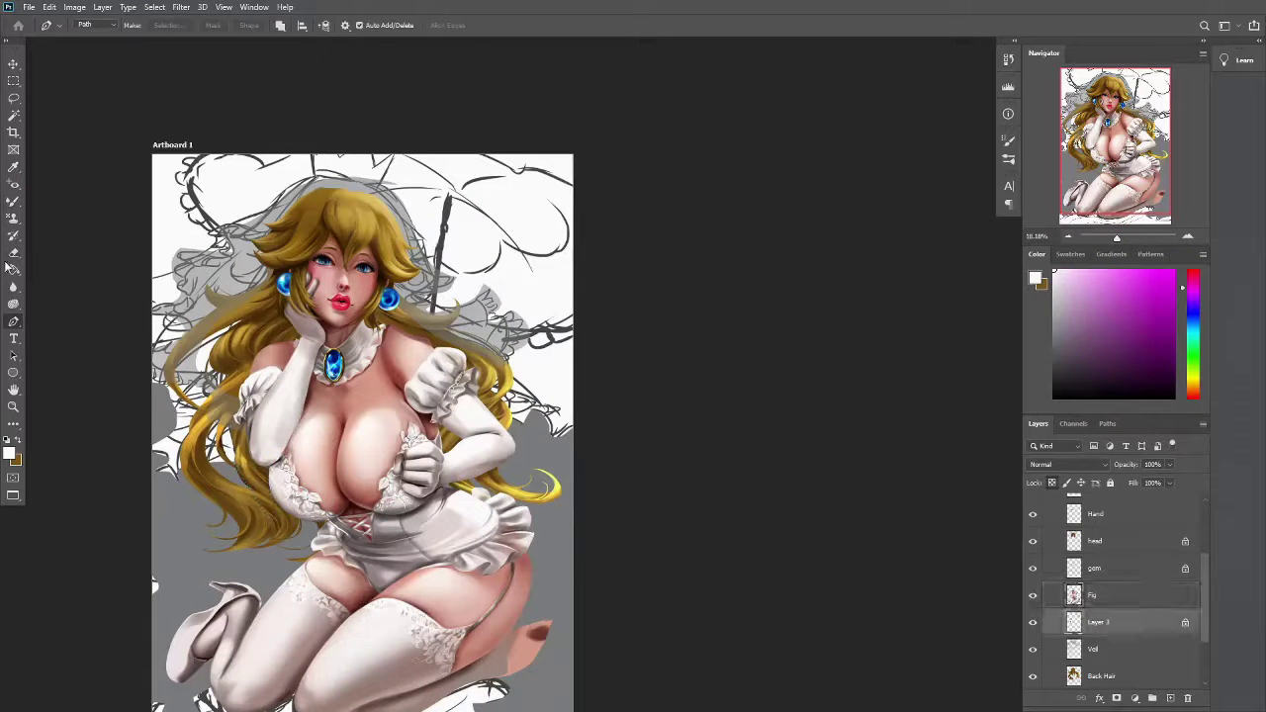
# Refine the raised arm's glove and ruffled sleeve on the Fig layer with sampled whites, dark tones and skin pinks
pyautogui.keyDown('alt'); pyautogui.click(285, 448); pyautogui.keyUp('alt')
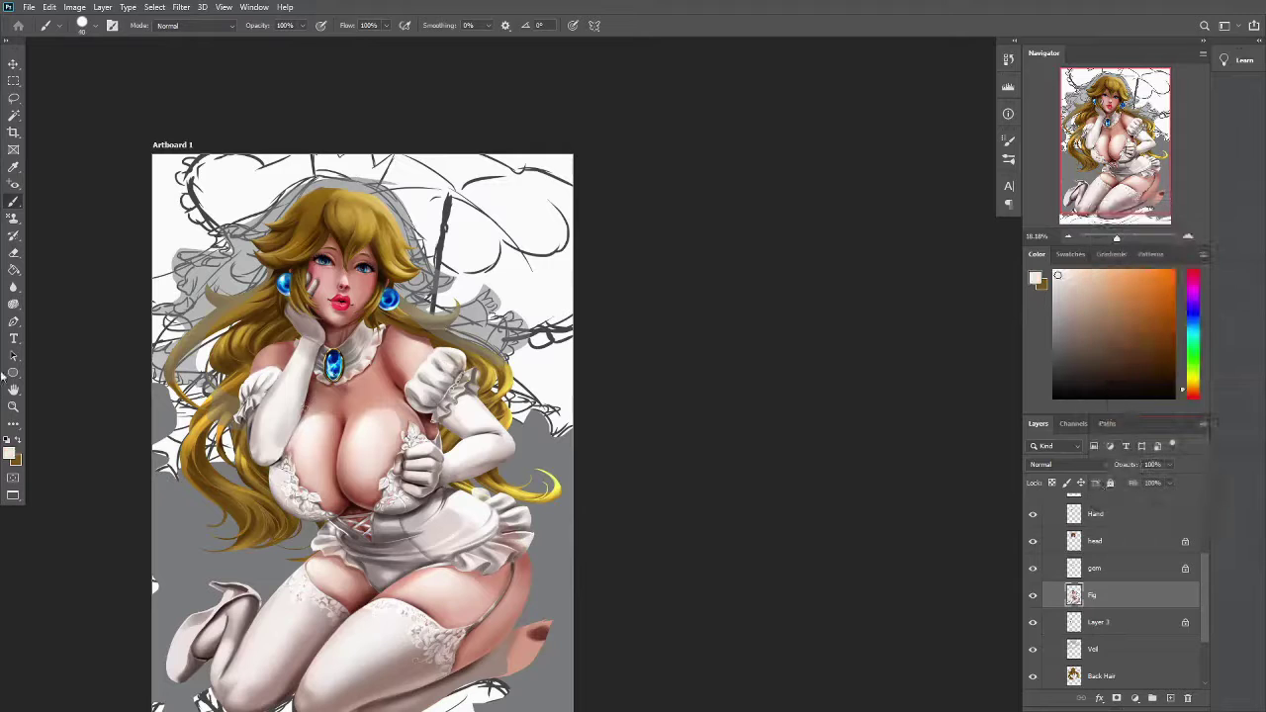
pyautogui.press('b')
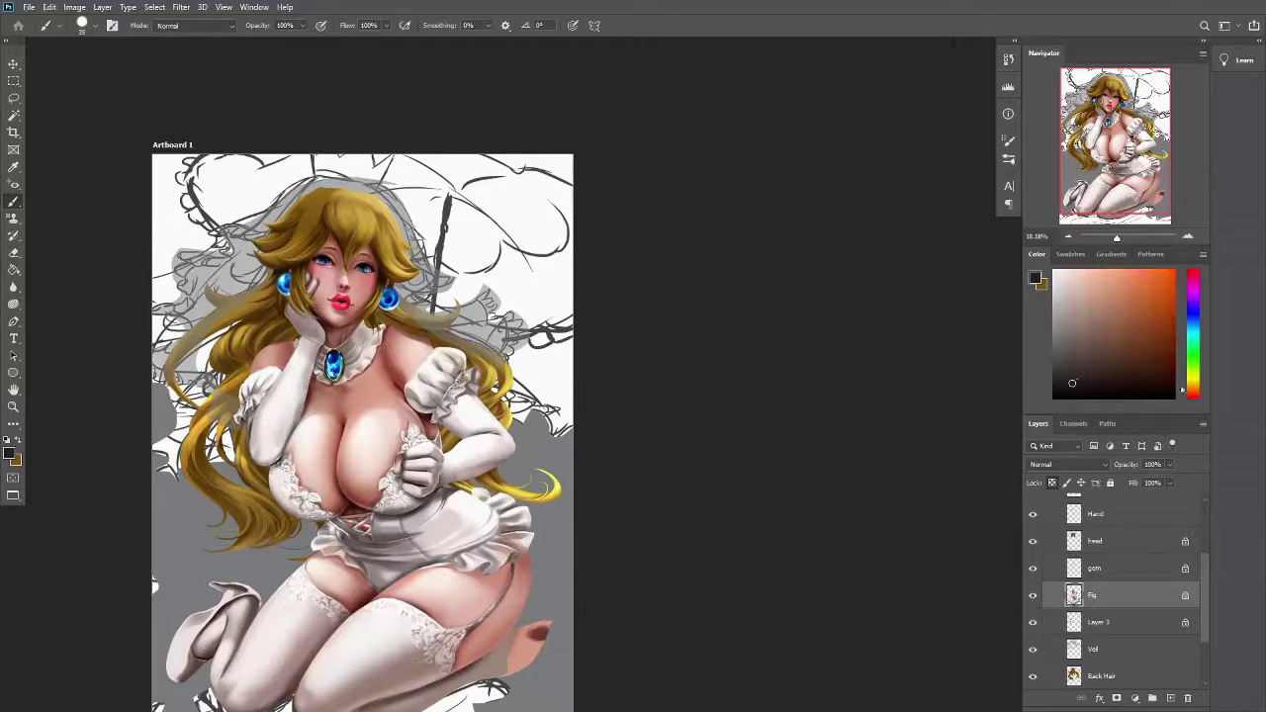
pyautogui.keyDown('alt'); pyautogui.click(291, 450); pyautogui.keyUp('alt')
pyautogui.scroll(1, 291, 450)
pyautogui.click(82, 25)
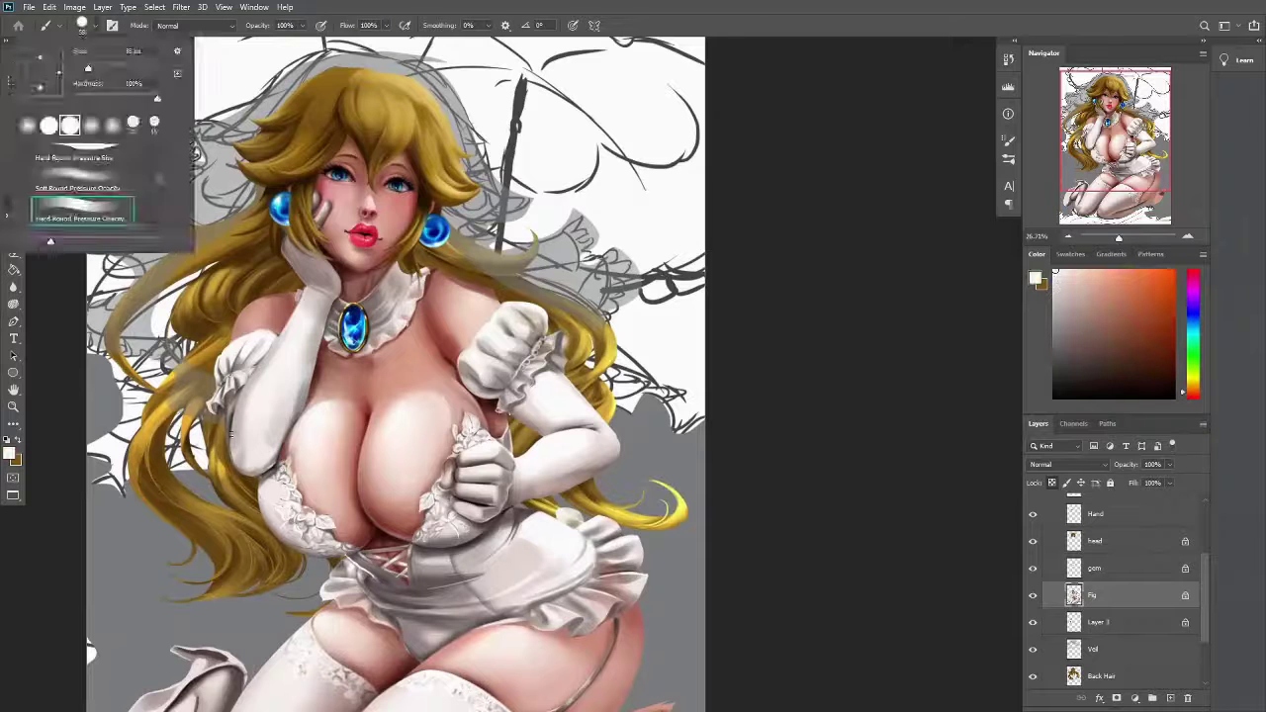
pyautogui.keyDown('alt'); pyautogui.click(197, 497); pyautogui.keyUp('alt')
pyautogui.keyDown('alt'); pyautogui.click(274, 446); pyautogui.keyUp('alt')
pyautogui.scroll(-1, 274, 446)
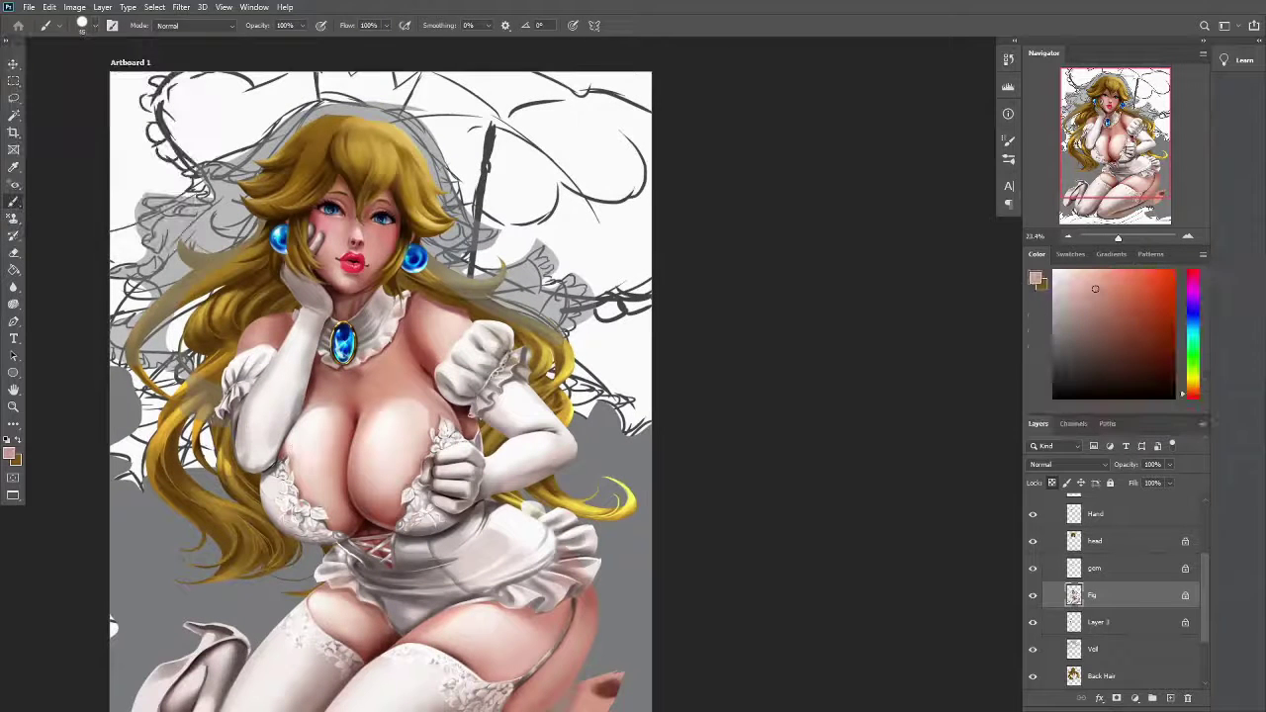
# Blend the newly painted tones on the Fig layer with the Mixer Brush, and touch them up with the regular brush
pyautogui.hotkey('shift', 'b')
pyautogui.scroll(-1, 299, 481)
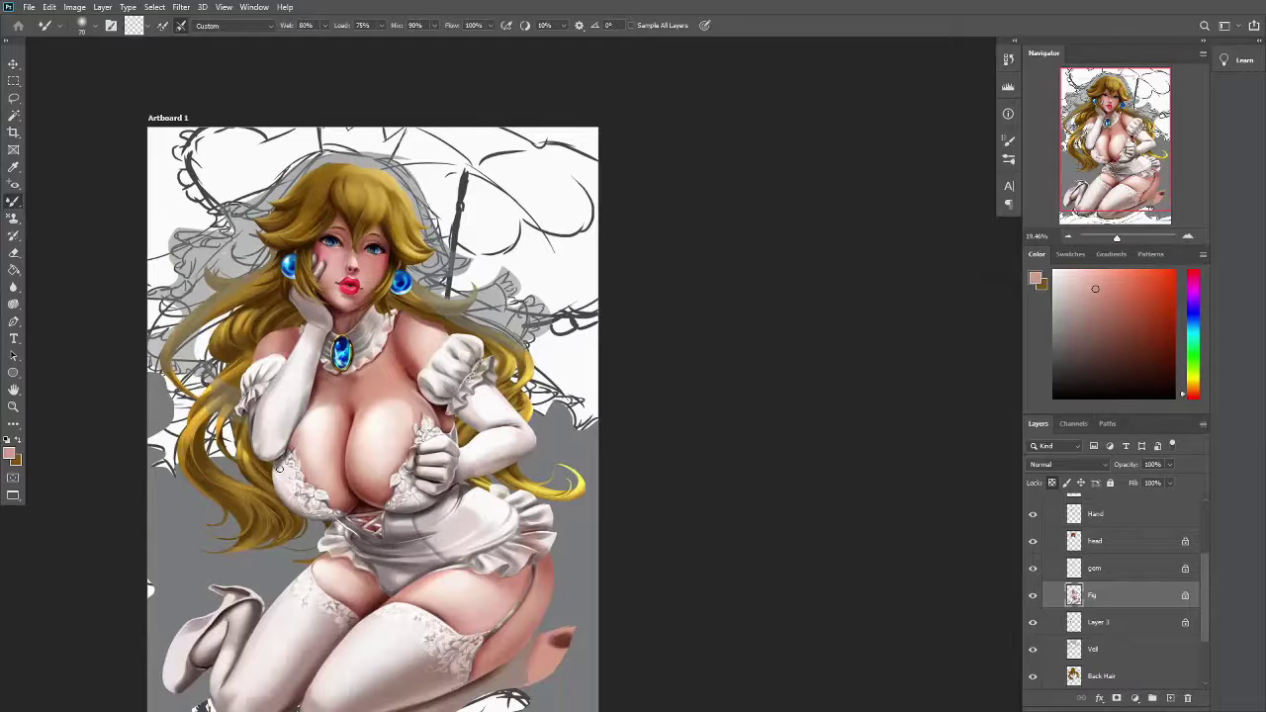
pyautogui.scroll(-2, 297, 453)
pyautogui.hotkey('shift', 'b')
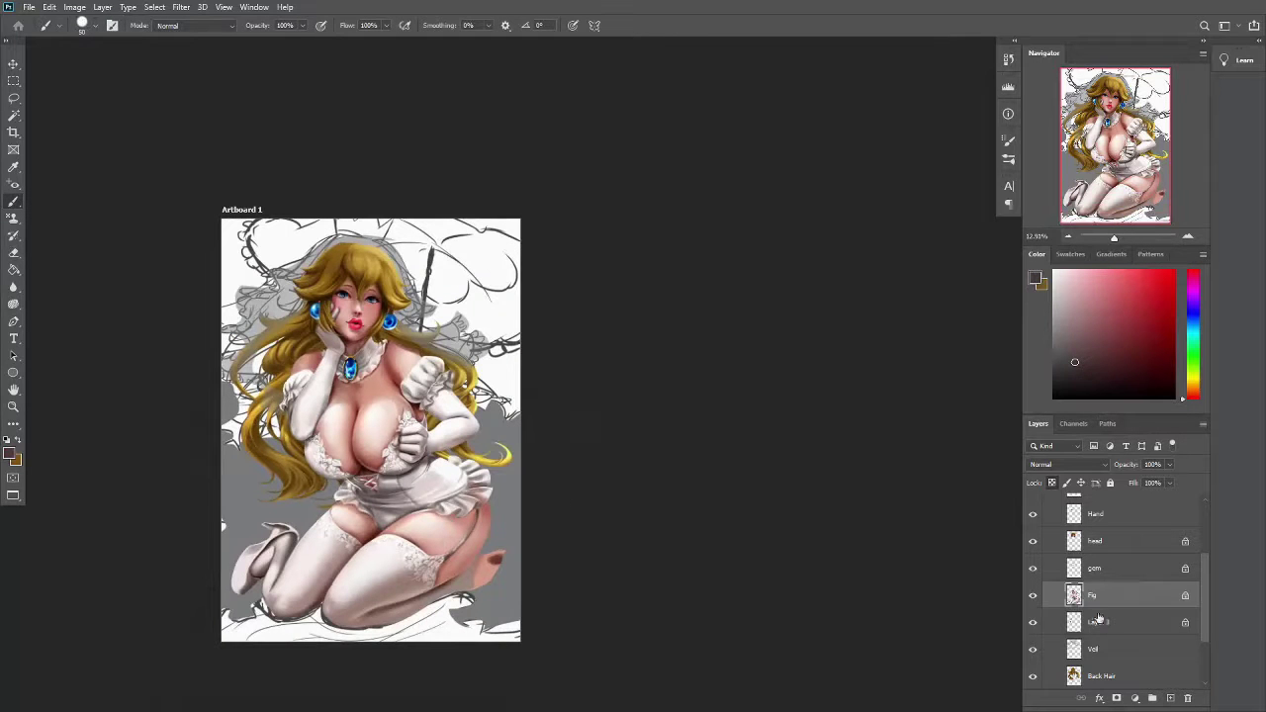
pyautogui.scroll(2, 1097, 618)
# Outline a crown on top of the head with the Pen tool and fill it with golden brown on the Crown layer
pyautogui.click(1097, 532)
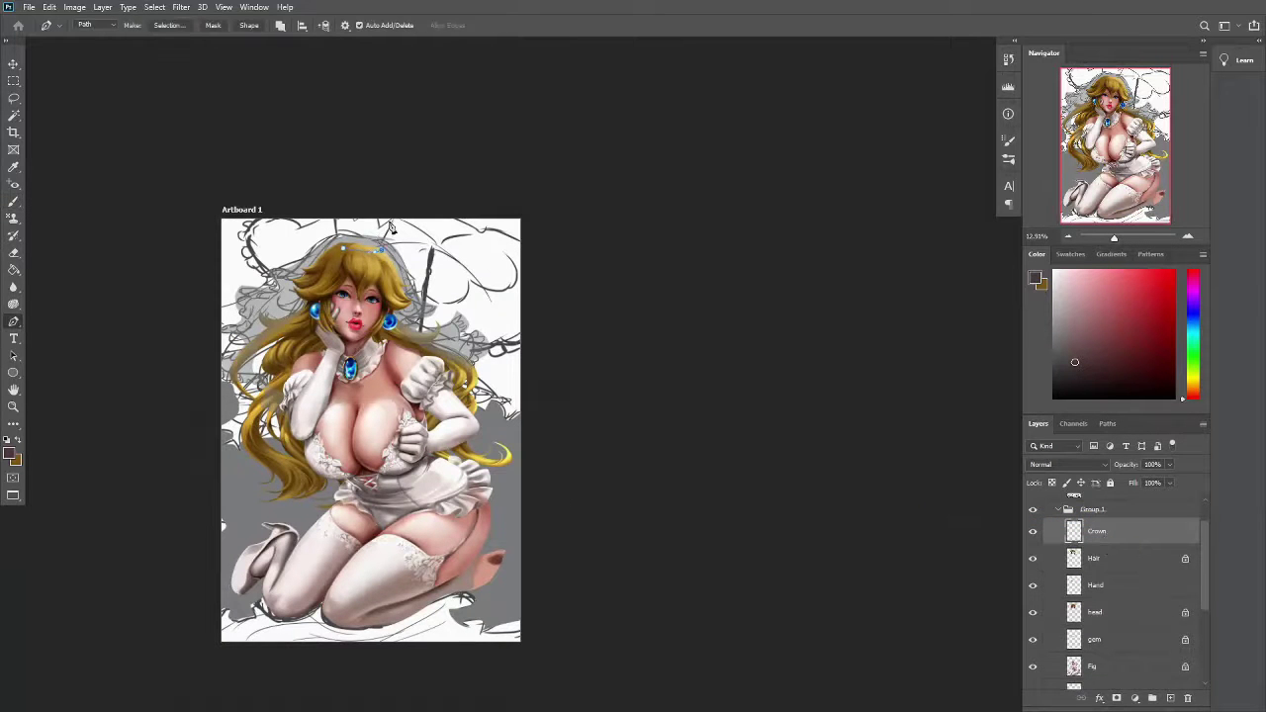
pyautogui.press('x')
pyautogui.hotkey('alt', 'BackSpace')
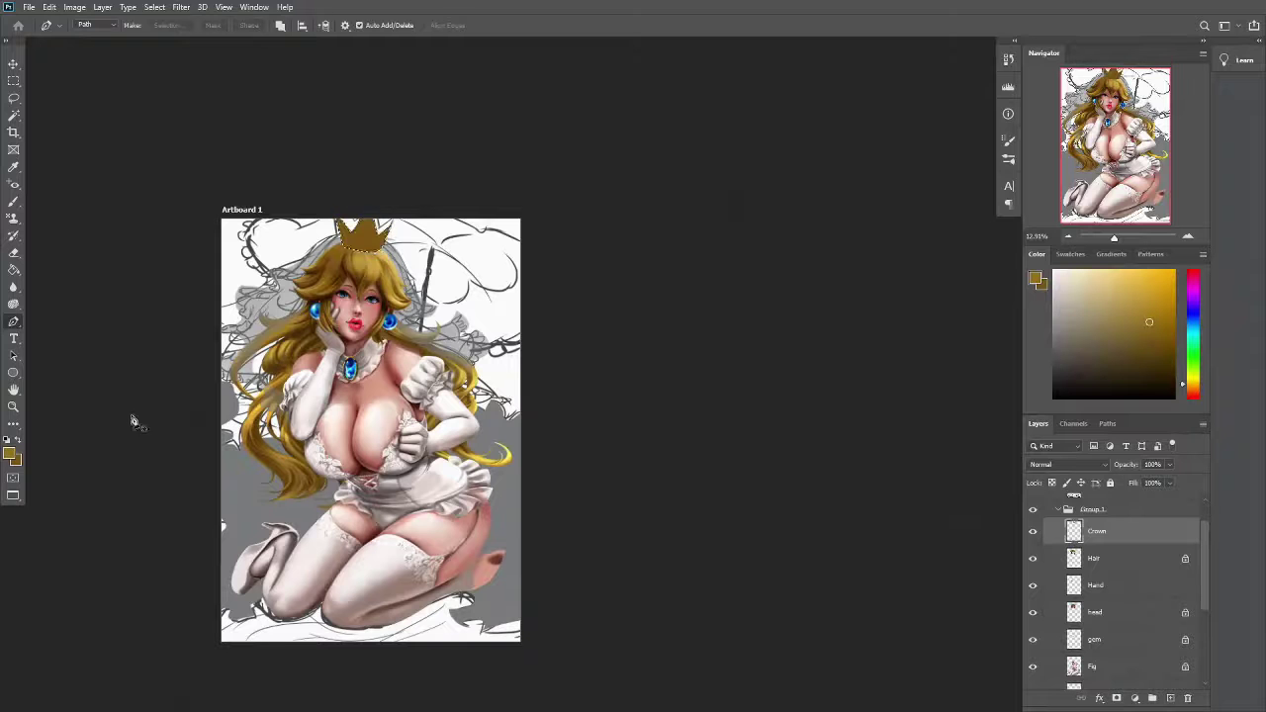
# Reshape the crown into sharp points with Polygonal Lasso selections, filling the centre peak with golden brown
pyautogui.scroll(3, 369, 198)
pyautogui.hotkey('shift', 'l')
pyautogui.click(300, 368)
pyautogui.click(349, 306)
pyautogui.click(376, 380)
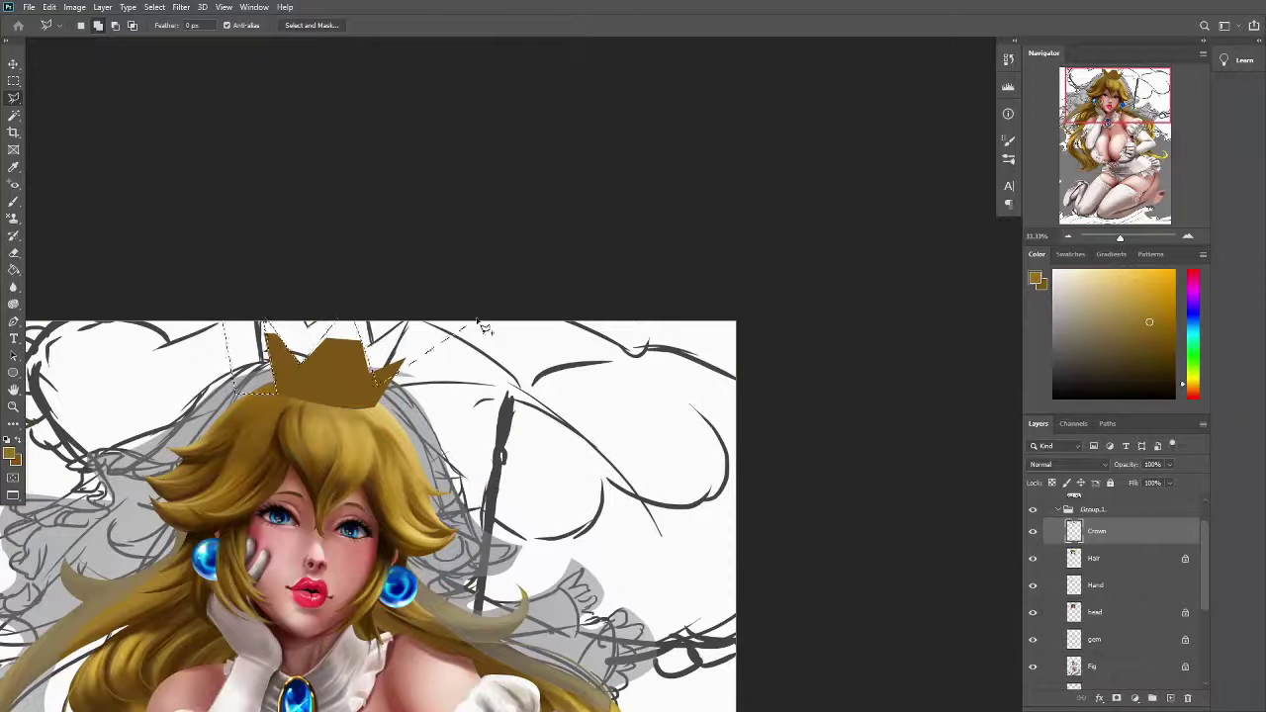
pyautogui.doubleClick(484, 328)
pyautogui.hotkey('alt', 'BackSpace')
pyautogui.click(295, 374)
pyautogui.click(366, 379)
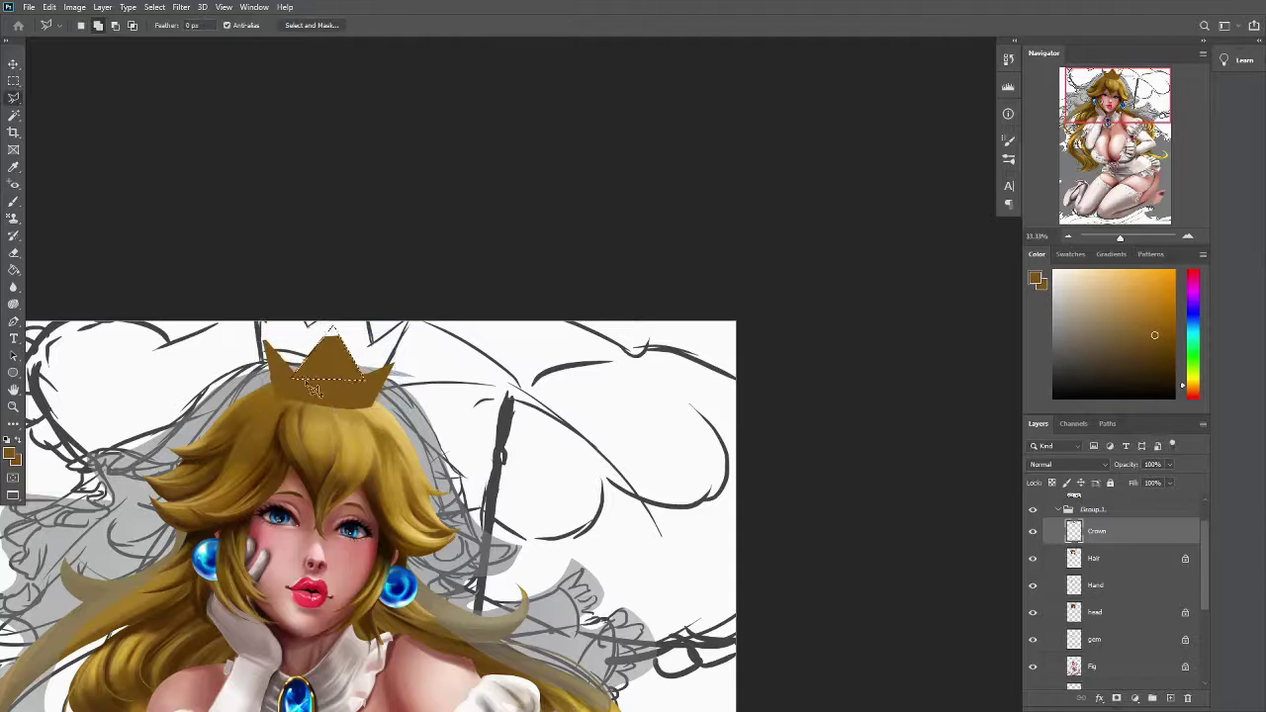
pyautogui.press('b')
# Select the gaps between the crown's points and fill its inner back side with dark brown
pyautogui.press('l')
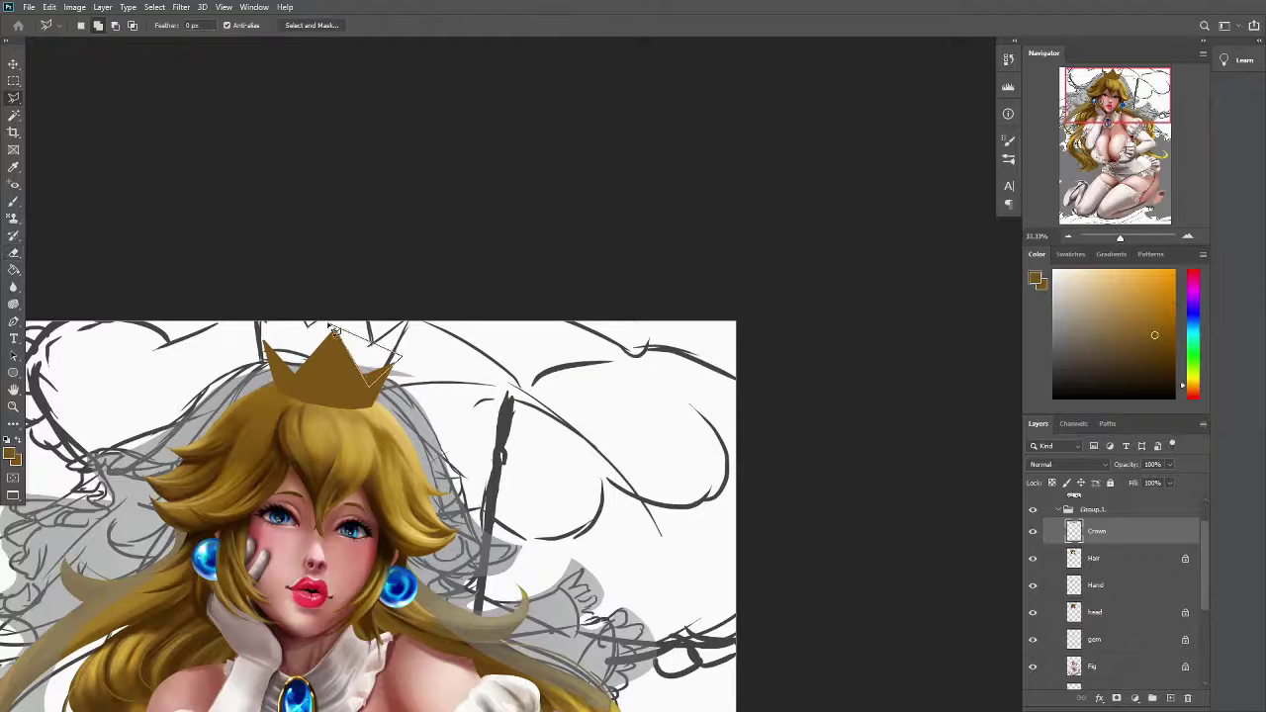
pyautogui.doubleClick(334, 331)
pyautogui.press('g')
pyautogui.keyDown('alt'); pyautogui.click(293, 358); pyautogui.keyUp('alt')
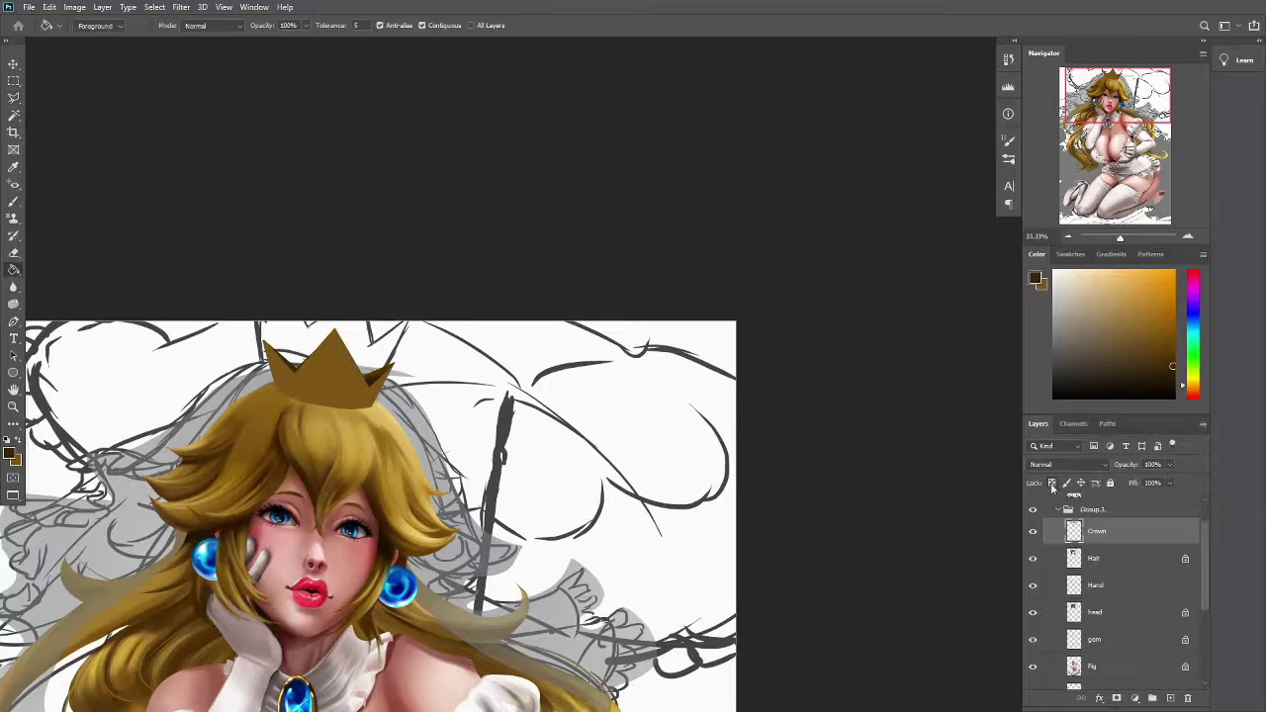
# Paint a dark band line around the crown with transparent pixels locked, and add a darker point behind its centre peak
pyautogui.click(1051, 482)
pyautogui.click(14, 322)
pyautogui.press('b')
pyautogui.rightClick(148, 149)
pyautogui.press('Escape')
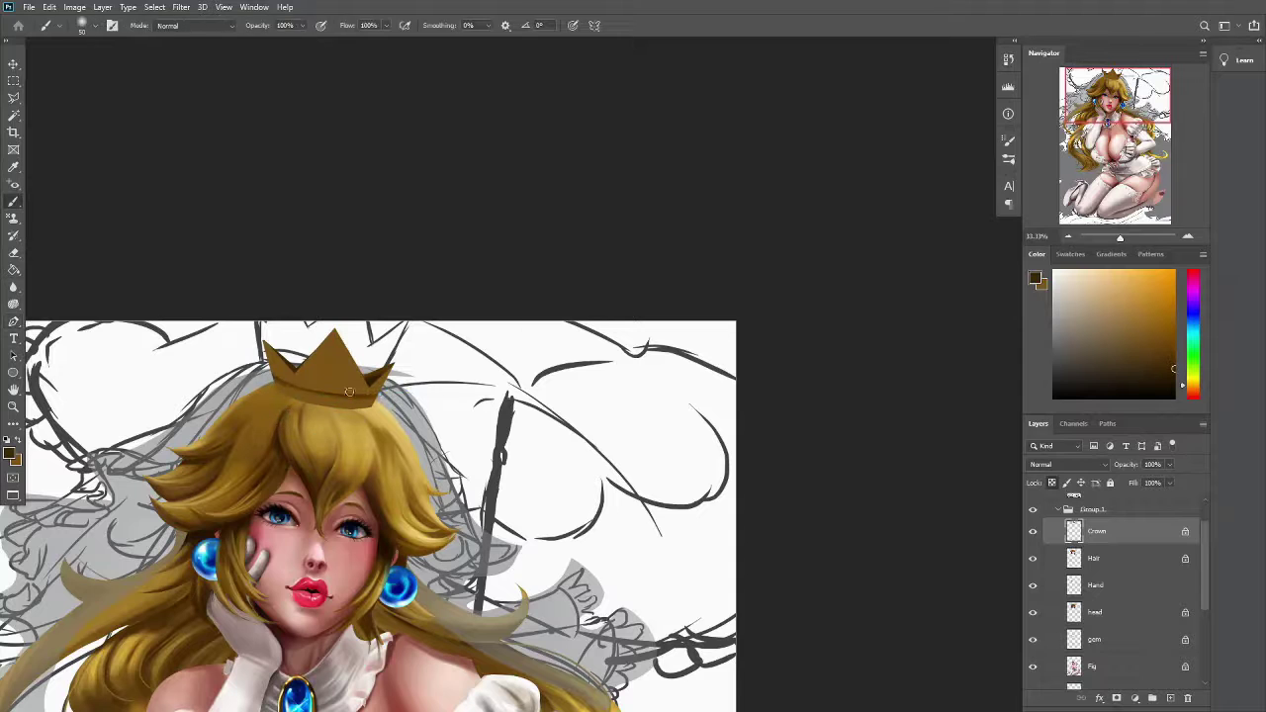
pyautogui.keyDown('alt'); pyautogui.click(312, 343); pyautogui.keyUp('alt')
pyautogui.hotkey('ctrl', 'd')
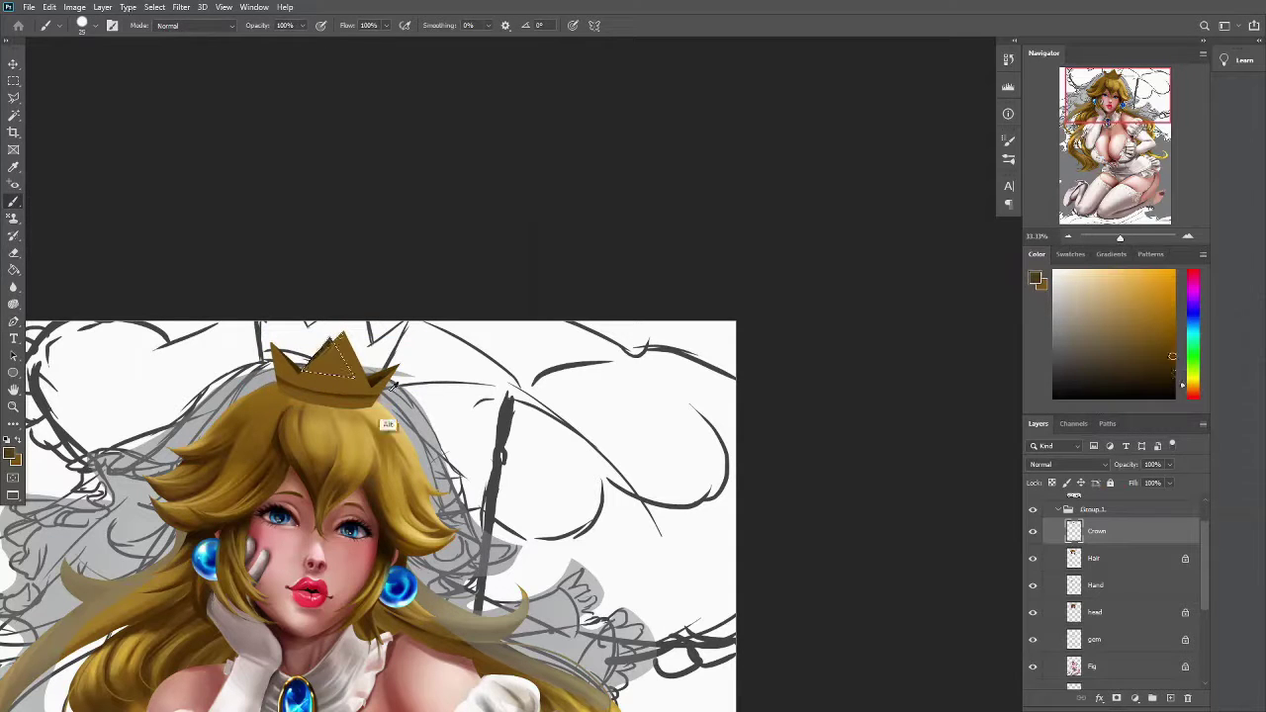
# Shade the crown with dark brown, and add golden highlights in Color Dodge and Linear Dodge (Add) modes
pyautogui.keyDown('alt'); pyautogui.keyDown('shift'); pyautogui.rightClick(290, 386); pyautogui.keyUp('shift'); pyautogui.keyUp('alt')
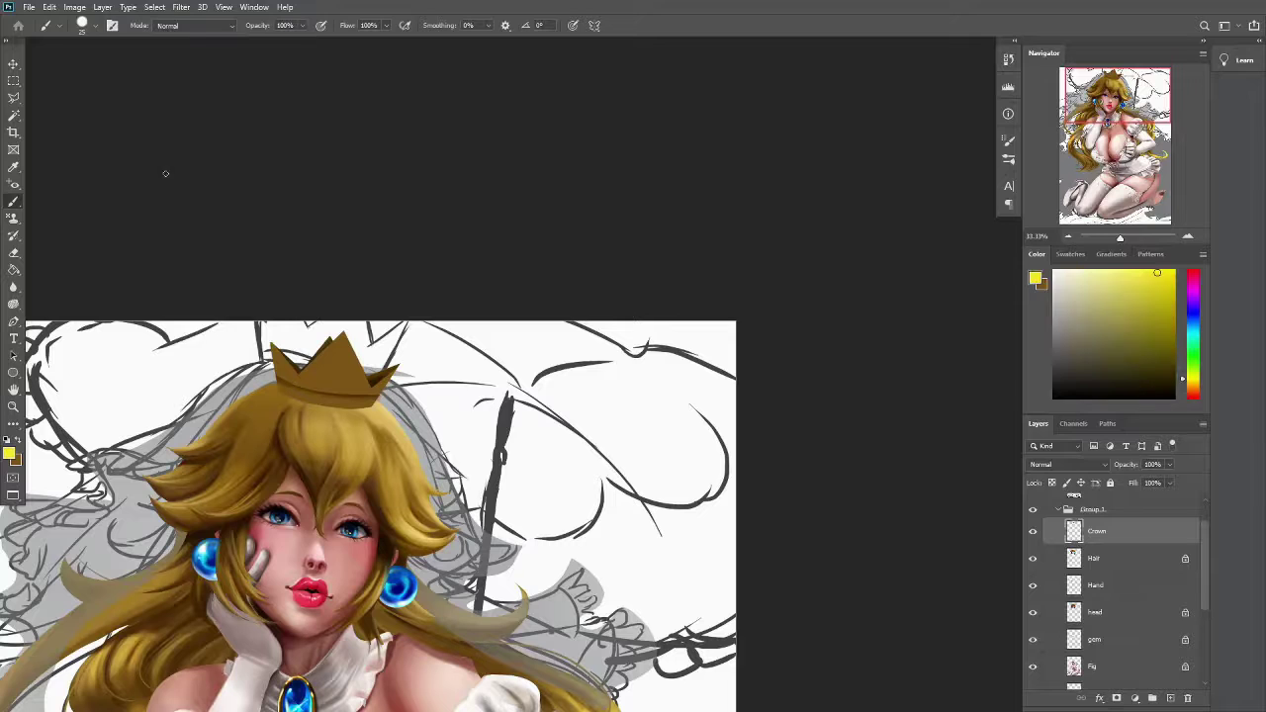
pyautogui.hotkey('shift', 'alt', 'd')
pyautogui.keyDown('alt'); pyautogui.click(297, 375); pyautogui.keyUp('alt')
pyautogui.hotkey('shift', 'alt', 'n')
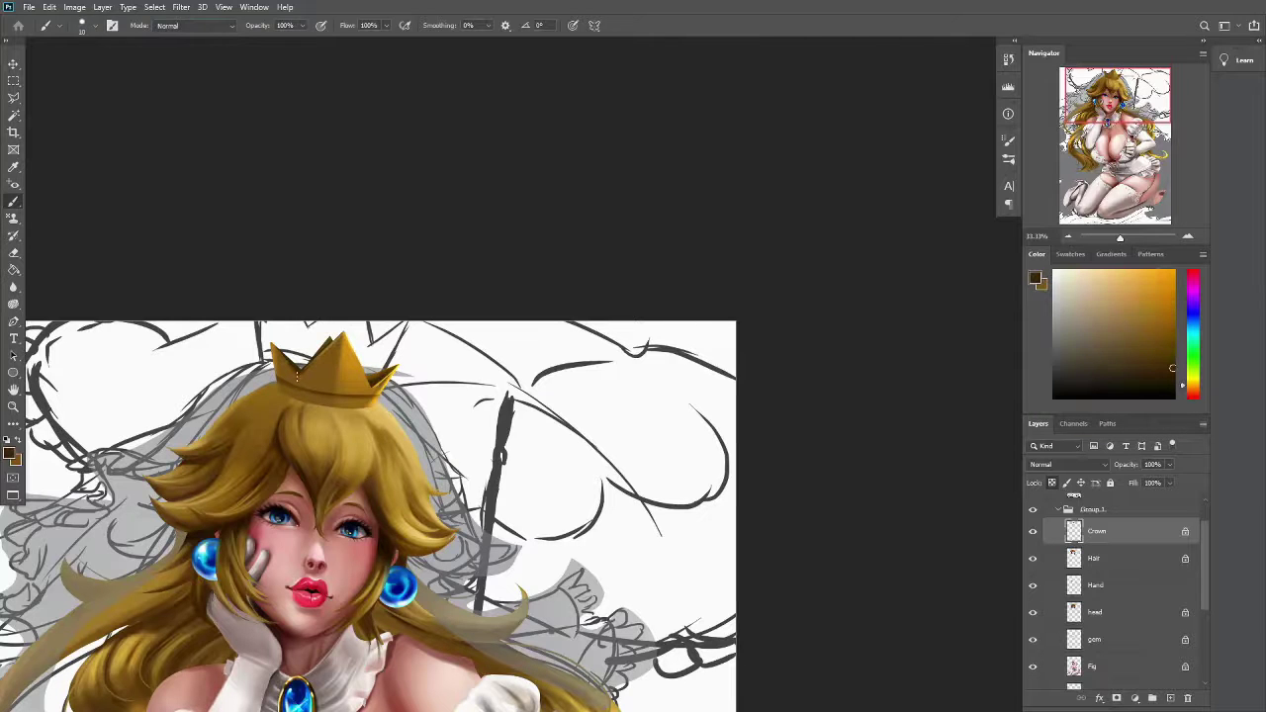
pyautogui.keyDown('alt'); pyautogui.click(358, 370); pyautogui.keyUp('alt')
pyautogui.hotkey('shift', 'alt', 'a')
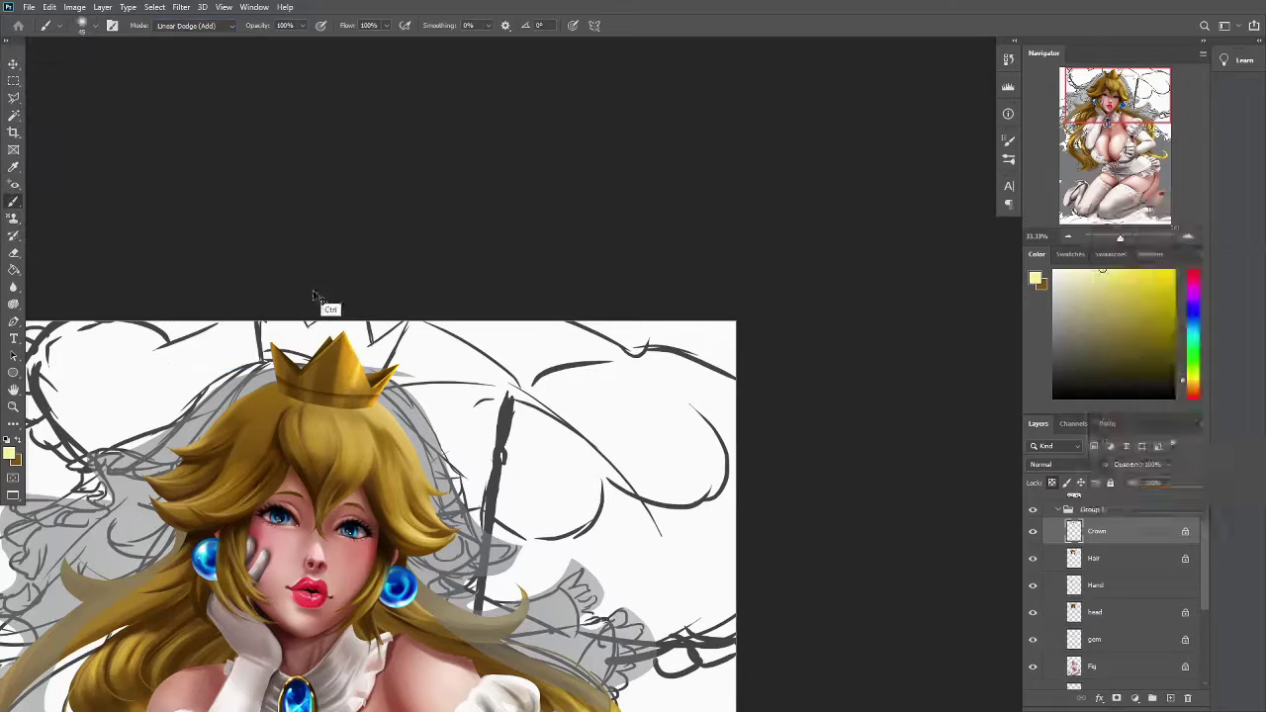
# Draw a red ellipse gem about 114 by 174 px with a yellow outline on the crown's front, and tilt it about 9°
pyautogui.hotkey('ctrl', 'shift', 'alt', 'n')
pyautogui.press('Escape')
pyautogui.moveTo(338, 367); pyautogui.dragTo(312, 404)
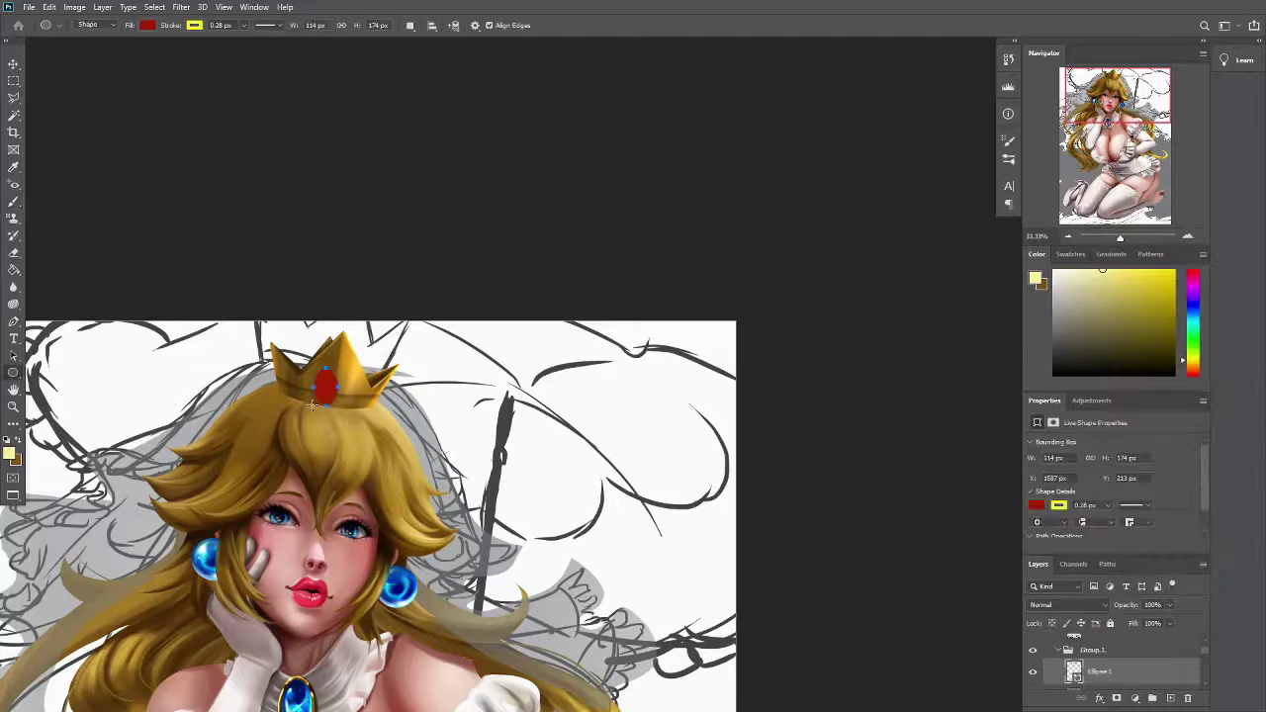
pyautogui.scroll(2, 326, 386)
pyautogui.hotkey('ctrl', 't')
pyautogui.moveTo(561, 298); pyautogui.dragTo(559, 304)
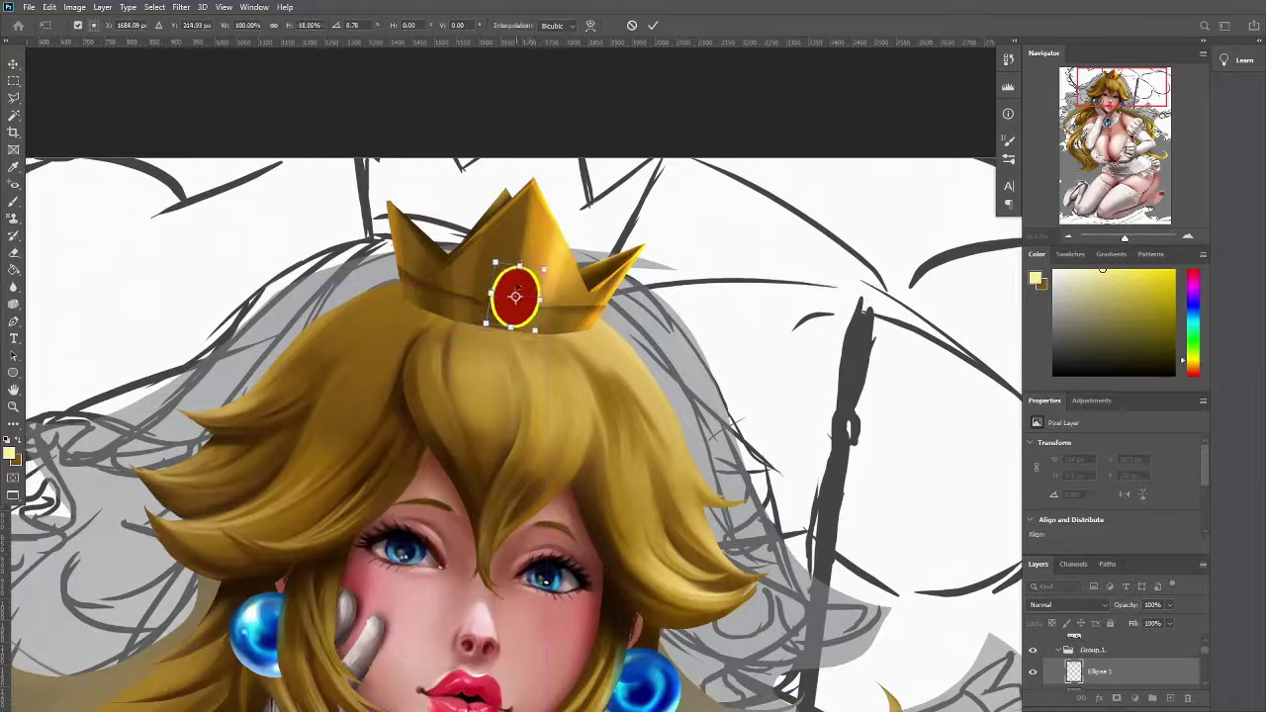
pyautogui.press('Return')
# Shade the gem's gold rim with brown and Linear Dodge (Add) yellow, and place a copy of the gem beside it
pyautogui.press('b')
pyautogui.keyDown('alt'); pyautogui.keyDown('shift'); pyautogui.rightClick(1118, 326); pyautogui.keyUp('shift'); pyautogui.keyUp('alt')
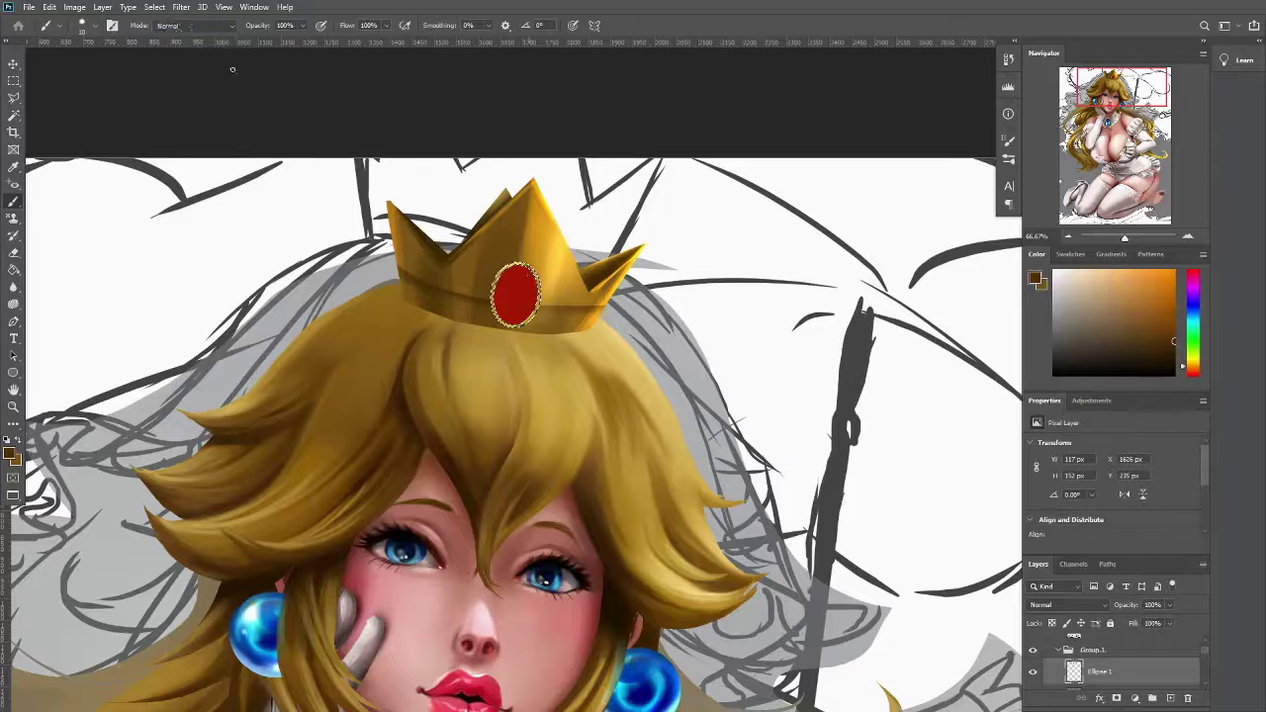
pyautogui.hotkey('shift', 'alt', 'd')
pyautogui.click(1121, 270)
pyautogui.keyDown('alt'); pyautogui.keyDown('shift'); pyautogui.rightClick(1197, 346); pyautogui.keyUp('shift'); pyautogui.keyUp('alt')
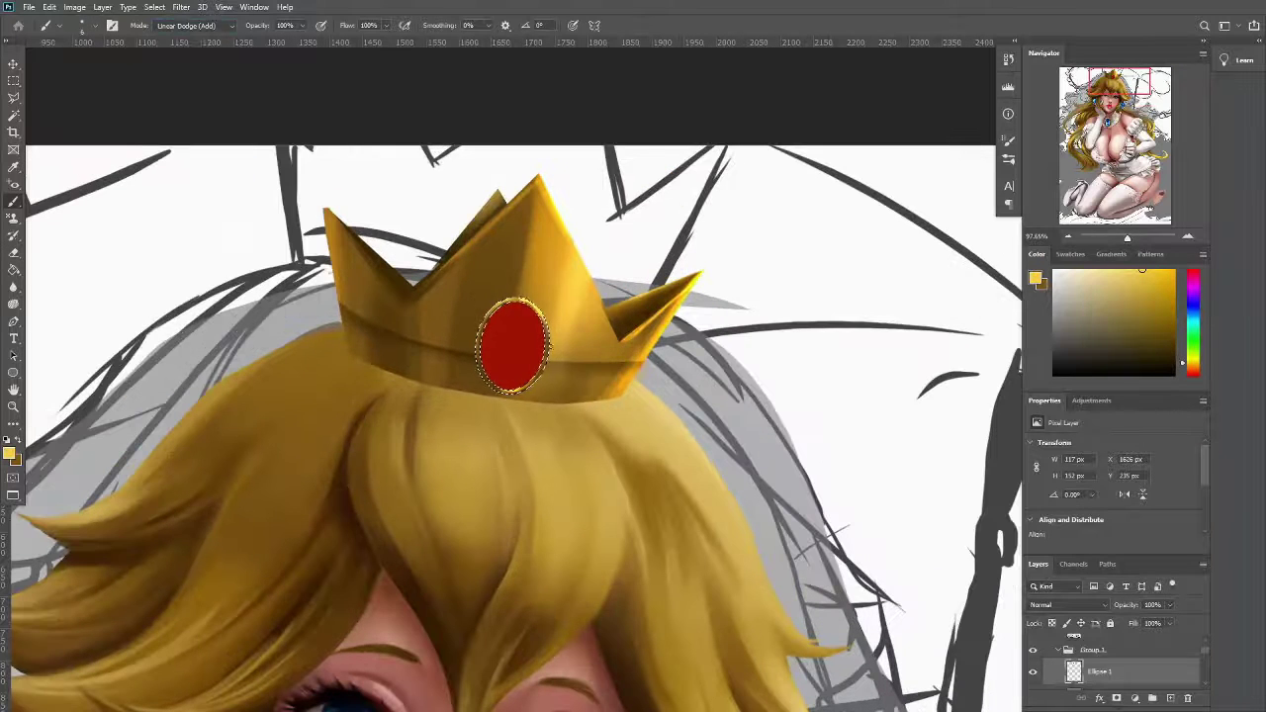
pyautogui.press('Return')
pyautogui.moveTo(512, 341); pyautogui.dragTo(638, 371)
# Shade the front red gem with dark red in Multiply mode, blend it with the Mixer Brush, and add bright highlights
pyautogui.press('w')
pyautogui.press('b')
pyautogui.keyDown('alt'); pyautogui.keyDown('shift'); pyautogui.rightClick(1197, 342); pyautogui.keyUp('shift'); pyautogui.keyUp('alt')
pyautogui.scroll(-3, 327, 69)
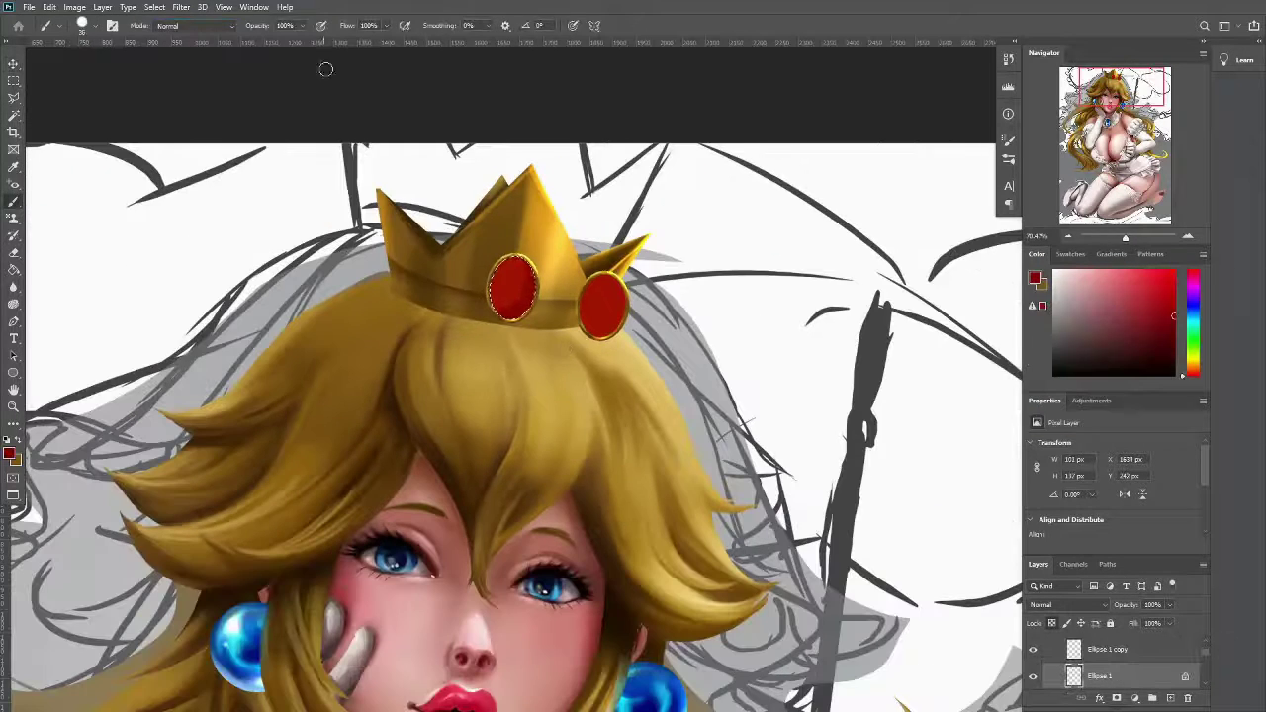
pyautogui.keyDown('alt'); pyautogui.keyDown('shift'); pyautogui.rightClick(1201, 339); pyautogui.keyUp('shift'); pyautogui.keyUp('alt')
pyautogui.hotkey('shift', 'alt', 'm')
pyautogui.hotkey('shift', 'b')
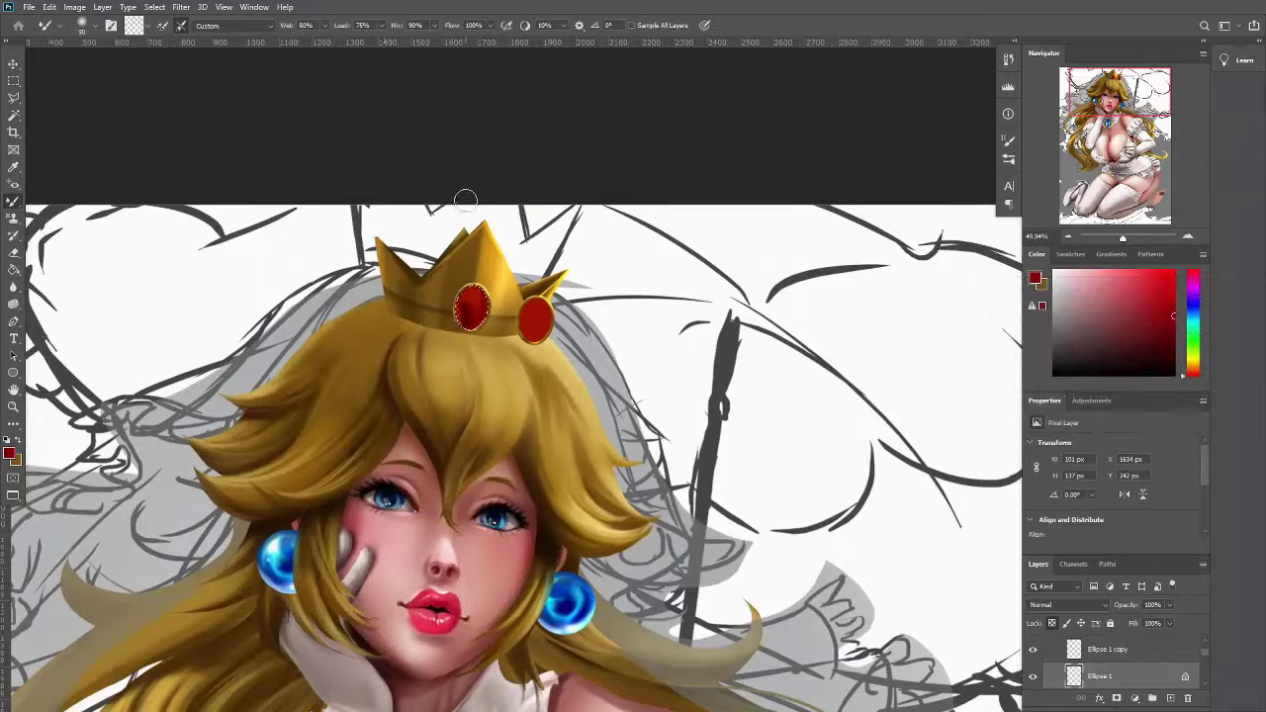
pyautogui.hotkey('shift', 'b')
pyautogui.hotkey('shift', 'b')
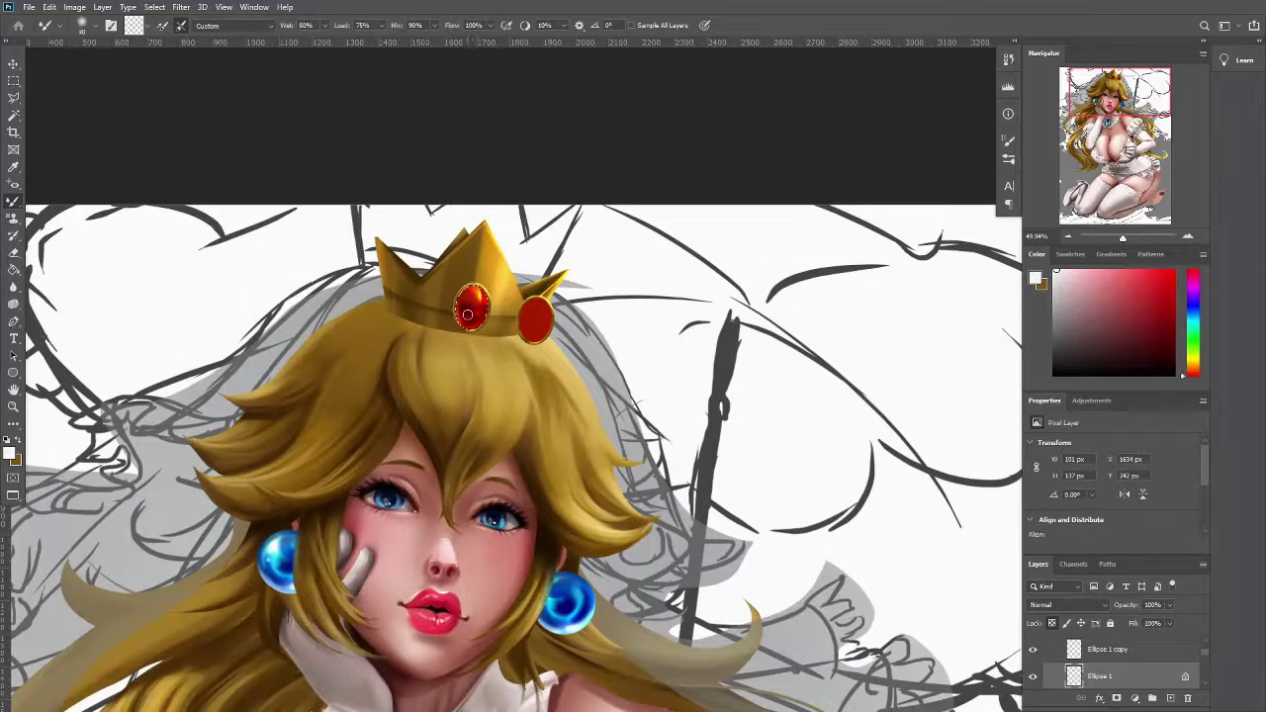
pyautogui.hotkey('shift', 'b')
# Colorize the copied gem blue with Hue/Saturation, and shrink and skew it onto the crown's side
pyautogui.hotkey('ctrl', 'u')
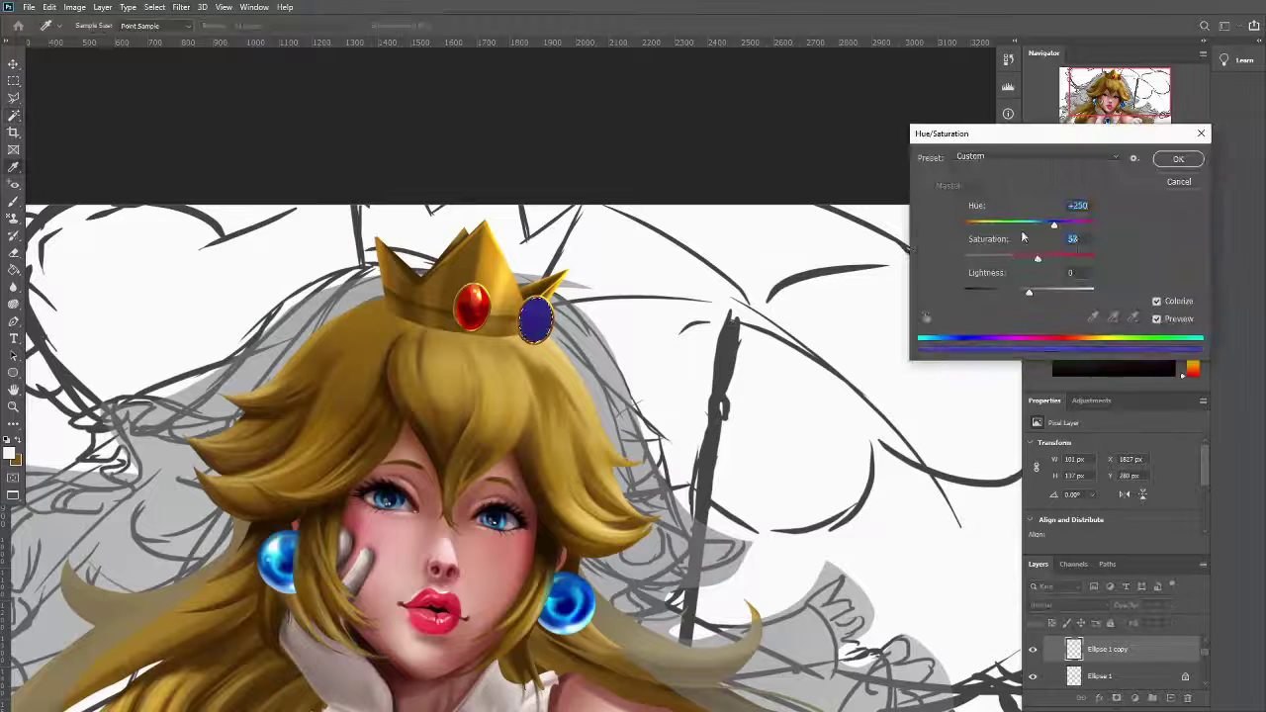
pyautogui.press('Return')
pyautogui.hotkey('ctrl', 't')
pyautogui.hotkey('ctrl', '+')
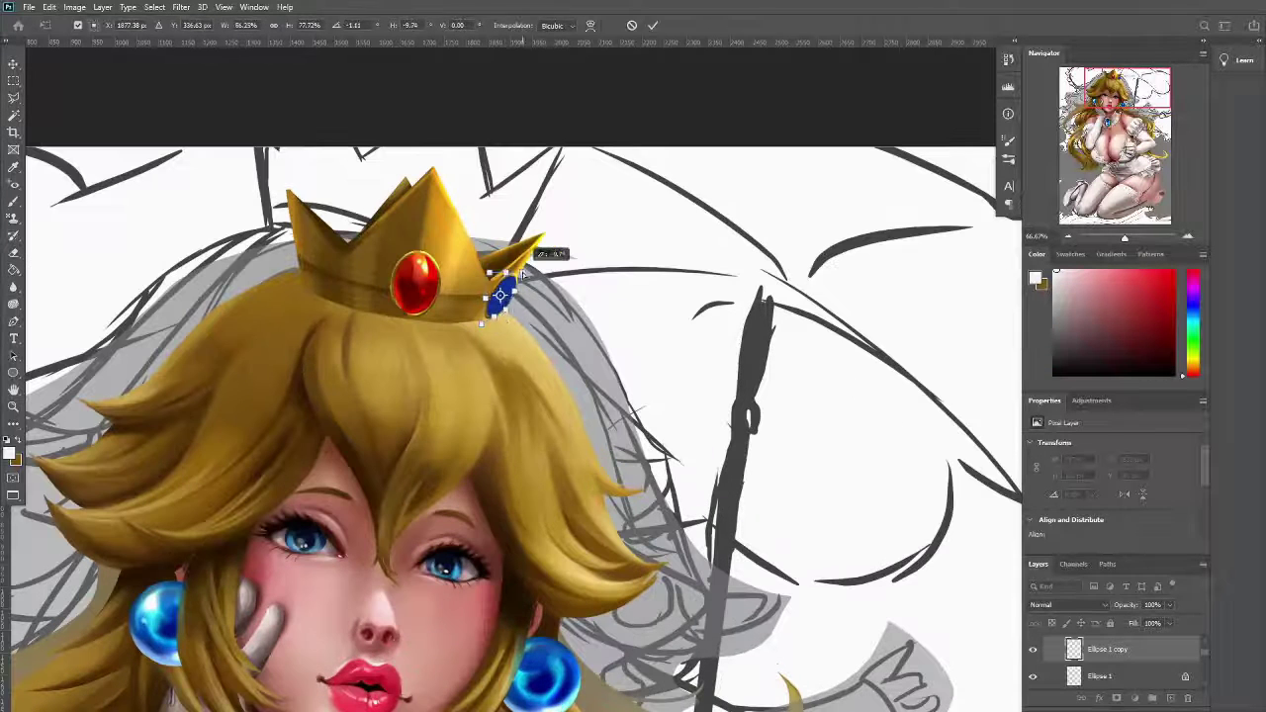
pyautogui.press('Return')
# Paint bright blue Color Dodge highlights and dark blue shading on the small gem at the crown's side
pyautogui.press('b')
pyautogui.keyDown('alt'); pyautogui.click(502, 295); pyautogui.keyUp('alt')
pyautogui.hotkey('alt', 'shift', 'd')
pyautogui.keyDown('alt'); pyautogui.click(505, 287); pyautogui.keyUp('alt')
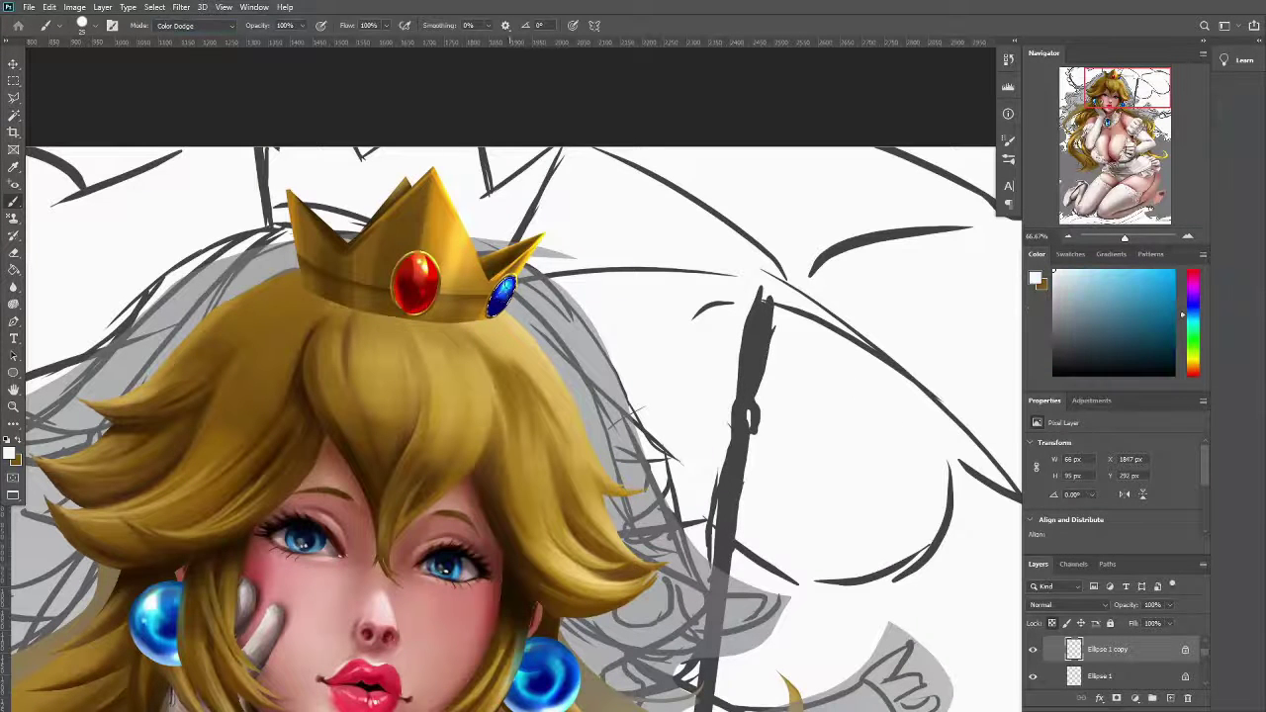
pyautogui.hotkey('alt', 'shift', 'n')
pyautogui.keyDown('alt'); pyautogui.click(504, 292); pyautogui.keyUp('alt')
# Place a transformed copy of the blue gem on the crown's opposite side and merge it into the Ellipse 1 layer
pyautogui.scroll(1, 522, 319)
pyautogui.hotkey('ctrl', 't')
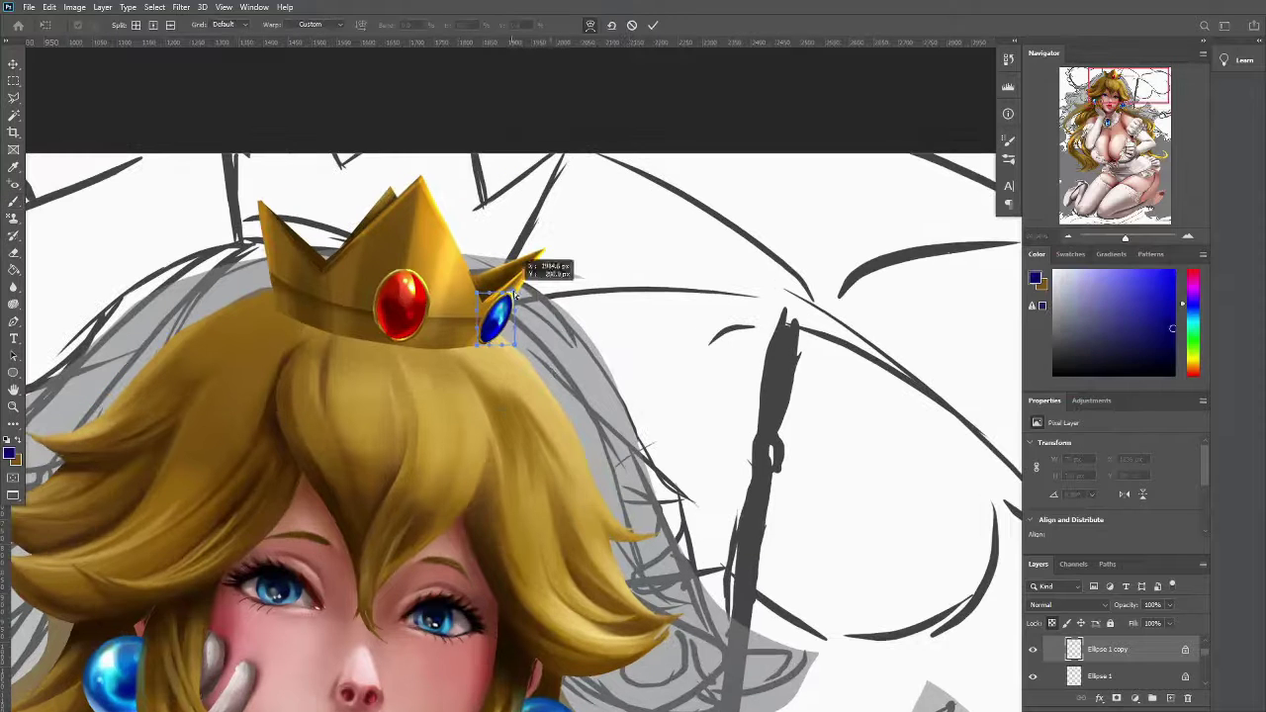
pyautogui.rightClick(499, 283)
pyautogui.click(534, 522)
pyautogui.press('Return')
pyautogui.rightClick(1103, 649)
pyautogui.click(1119, 482)
# Brush cyan glows onto both blue gems and touch up their tones with dark blue
pyautogui.hotkey('alt', 'shift', 'w')
pyautogui.keyDown('alt'); pyautogui.click(280, 279); pyautogui.keyUp('alt')
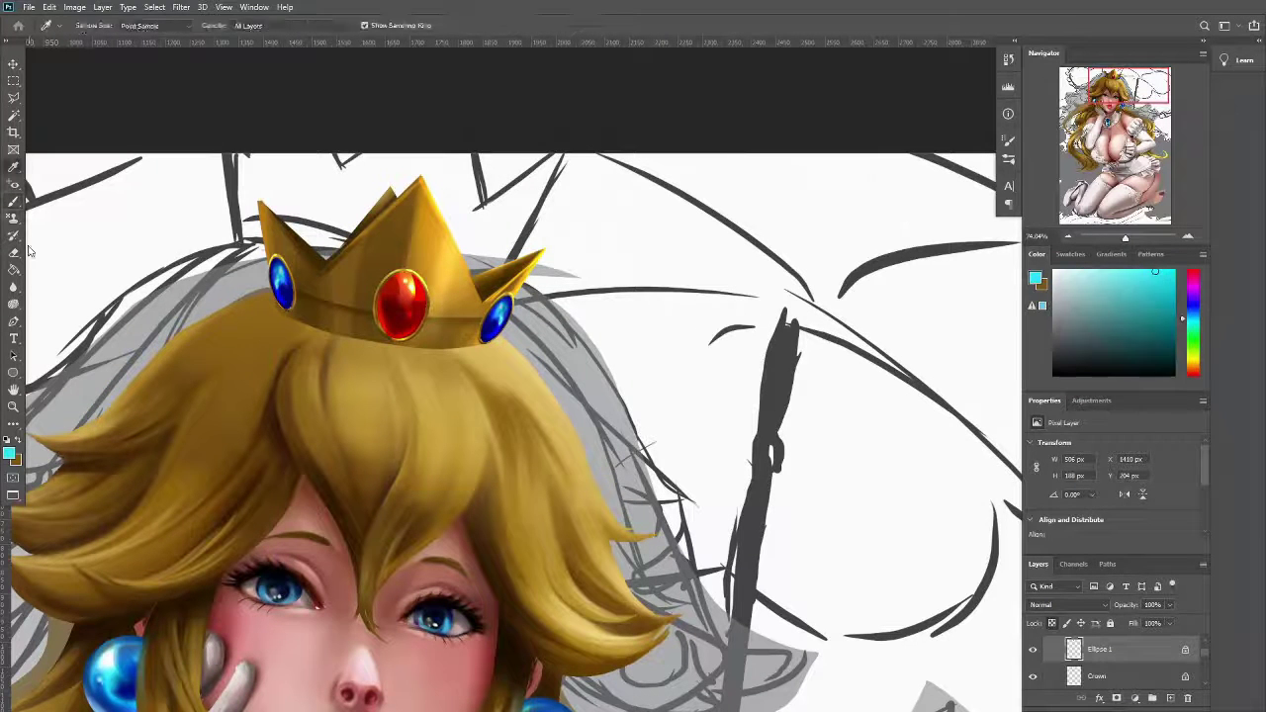
pyautogui.moveTo(279, 269); pyautogui.dragTo(285, 293)
pyautogui.moveTo(489, 324); pyautogui.dragTo(494, 340)
pyautogui.hotkey('alt', 'shift', 'n')
pyautogui.scroll(-4, 395, 220)
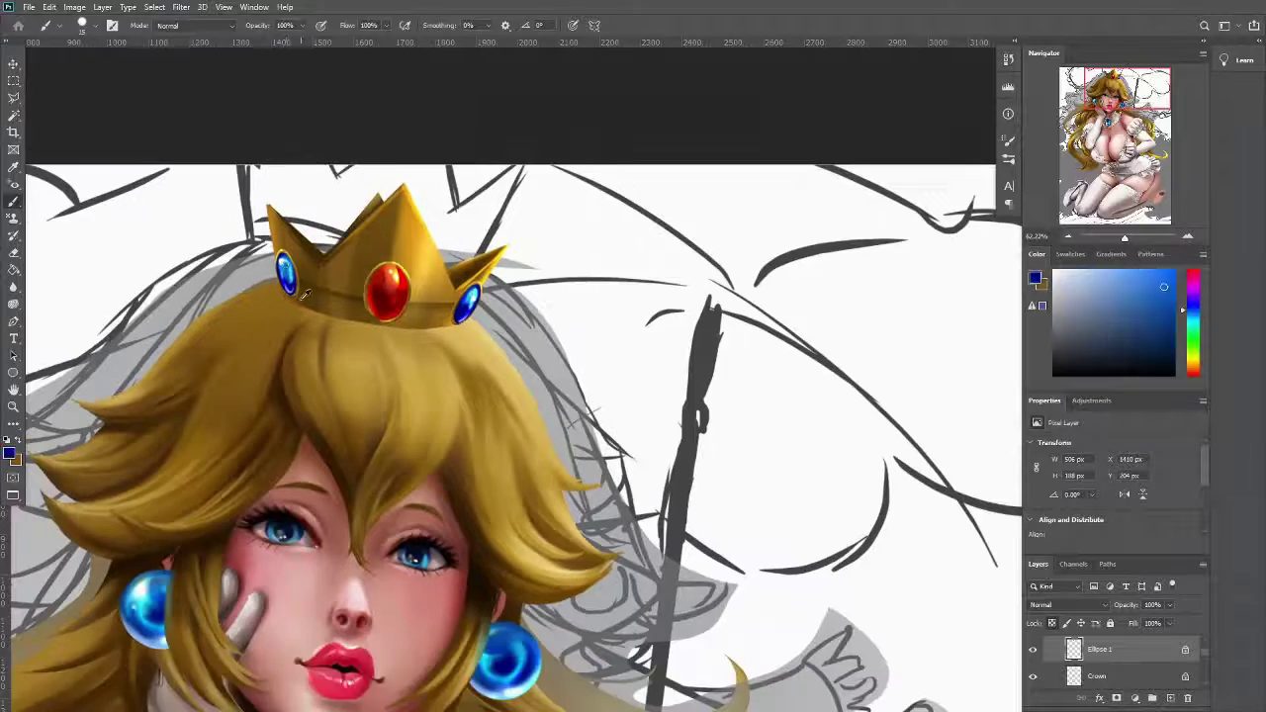
# Give the gems a reddish Multiply drop shadow at 100% opacity, distance 8 px and size 6 px, and merge them into the crown layer
pyautogui.press('F6')
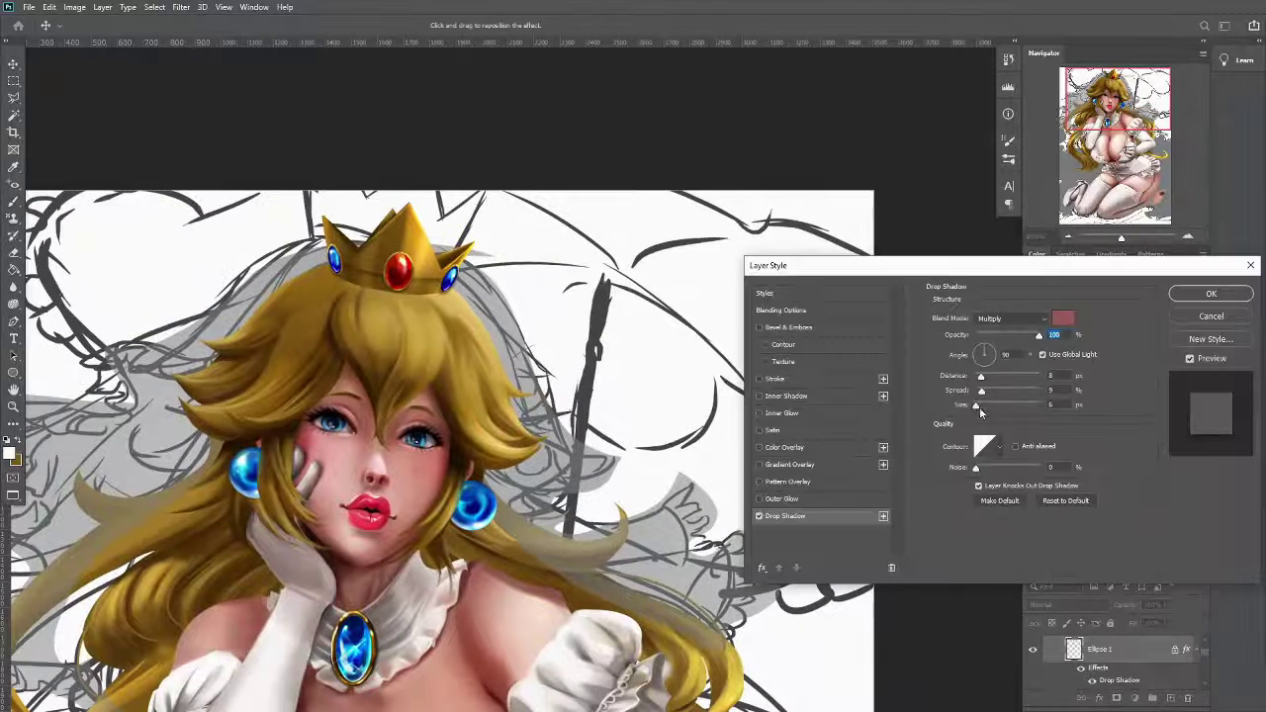
pyautogui.press('Return')
pyautogui.hotkey('ctrl', 'e')
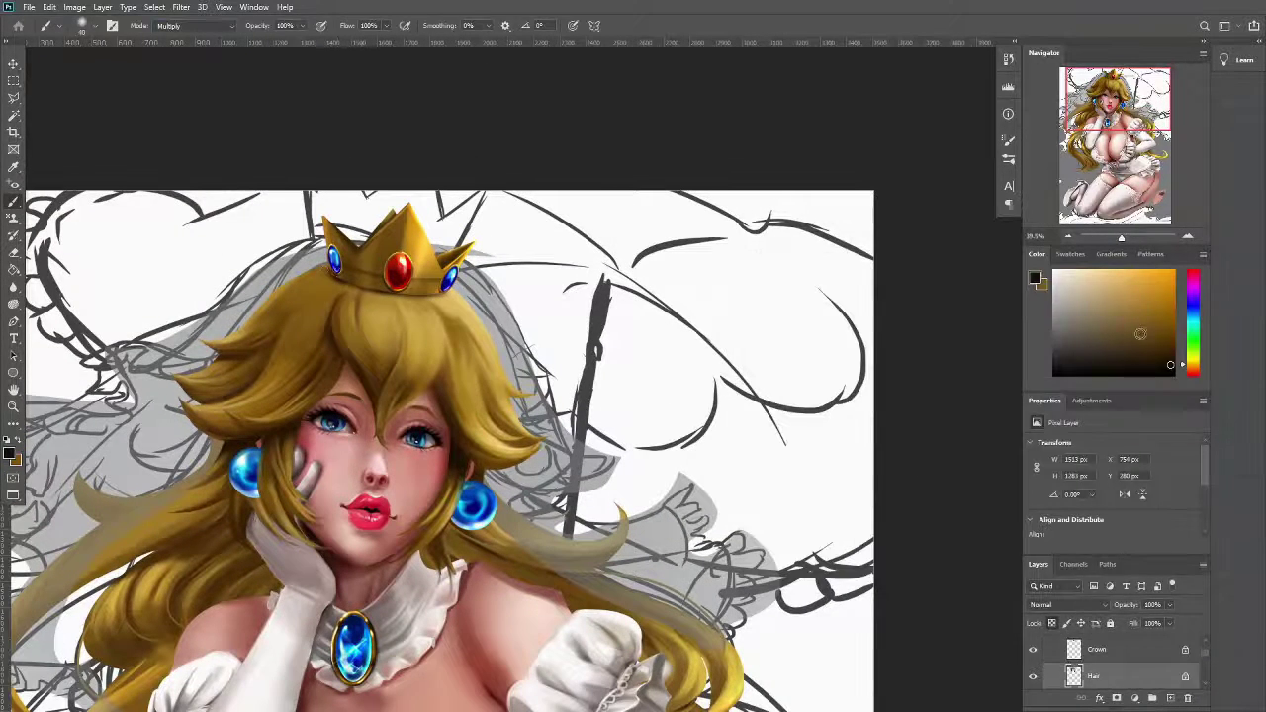
# On the Hair layer, shade below the crown in Multiply mode and brighten the bangs with pale yellow in Color Dodge mode
pyautogui.scroll(-2, 348, 286)
pyautogui.hotkey('alt', 'shift', 'n')
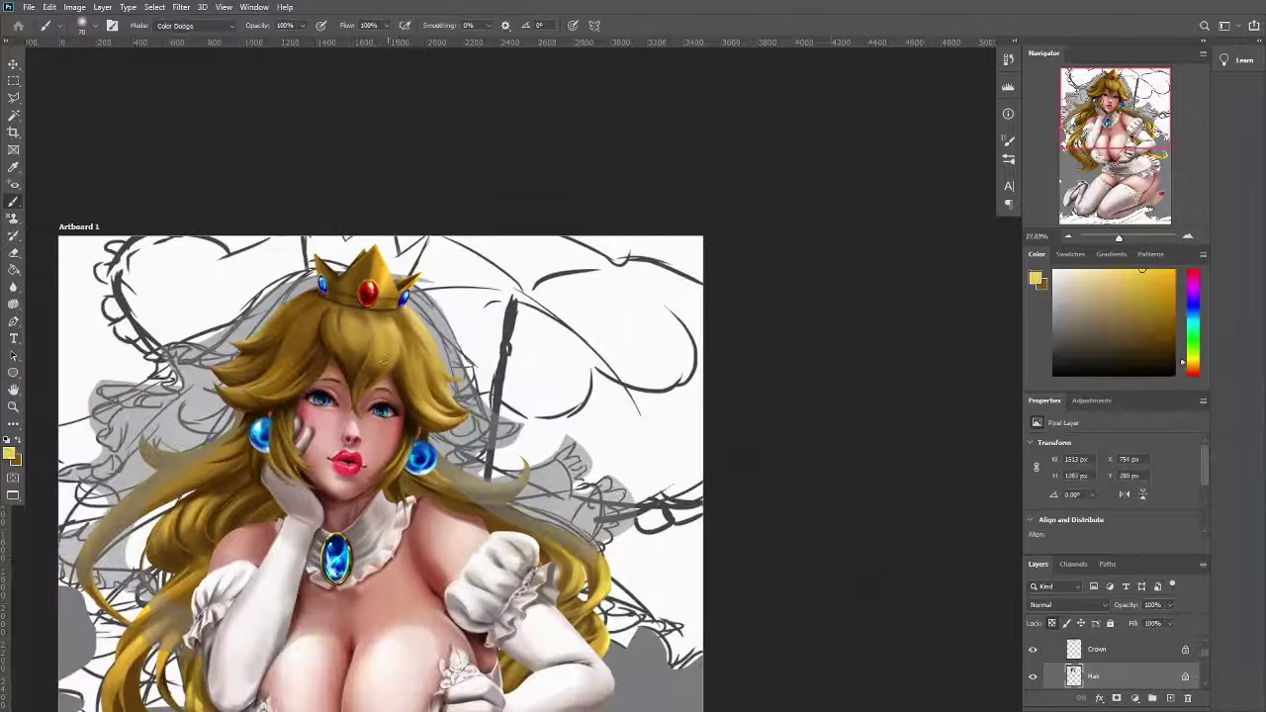
pyautogui.keyDown('alt'); pyautogui.click(372, 284); pyautogui.keyUp('alt')
pyautogui.keyDown('alt'); pyautogui.click(364, 318); pyautogui.keyUp('alt')
pyautogui.moveTo(364, 319); pyautogui.dragTo(475, 181)
# Lasso the hair lock beside the bangs and define its strands with sampled dark brown and golden tones
pyautogui.keyDown('alt'); pyautogui.click(539, 237); pyautogui.keyUp('alt')
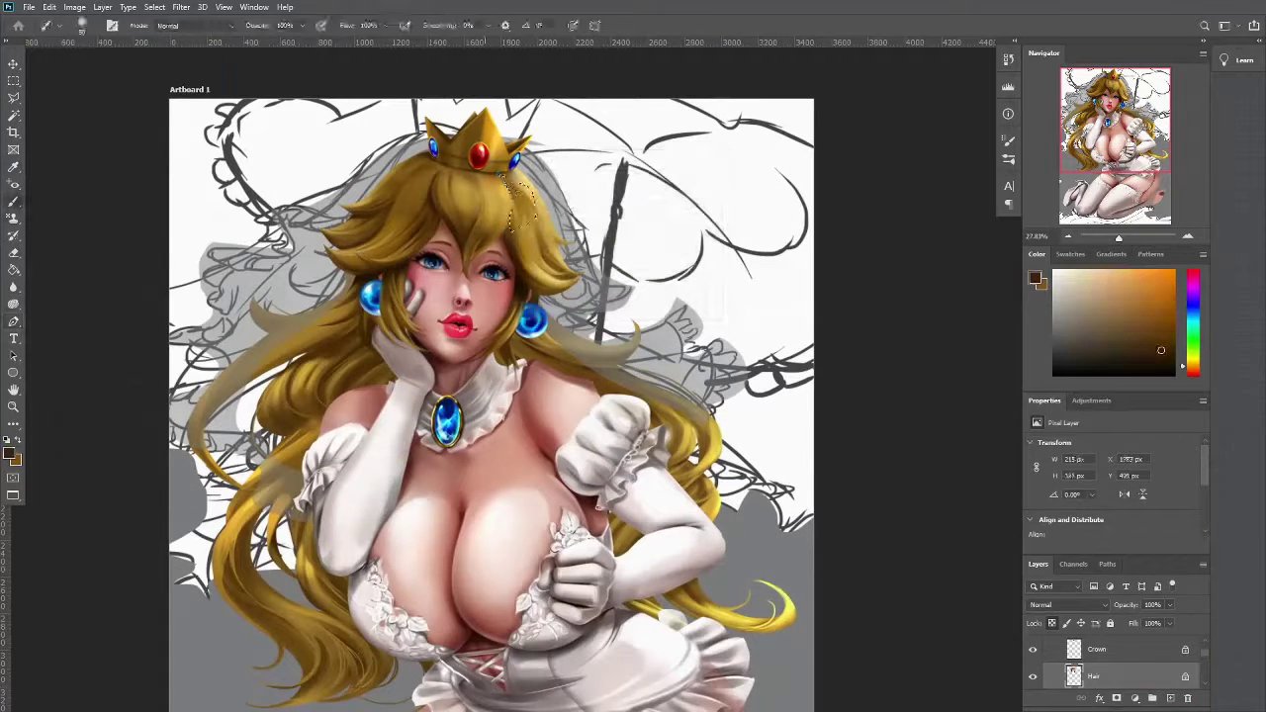
pyautogui.press('l')
pyautogui.press('b')
pyautogui.keyDown('alt'); pyautogui.click(531, 201); pyautogui.keyUp('alt')
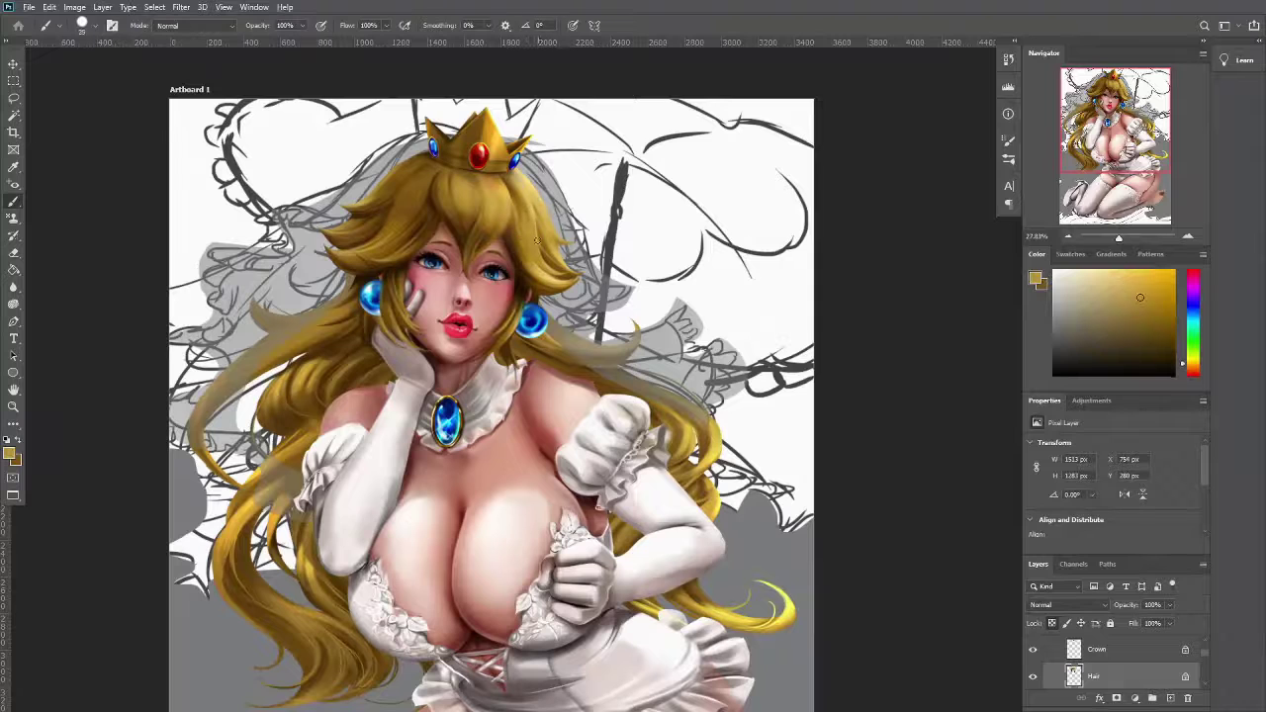
pyautogui.scroll(-5, 587, 249)
# On the figure layer, lasso the bodice's waist area and shade its folds with sampled dark grey and greyish red tones
pyautogui.keyDown('alt'); pyautogui.click(80, 182); pyautogui.keyUp('alt')
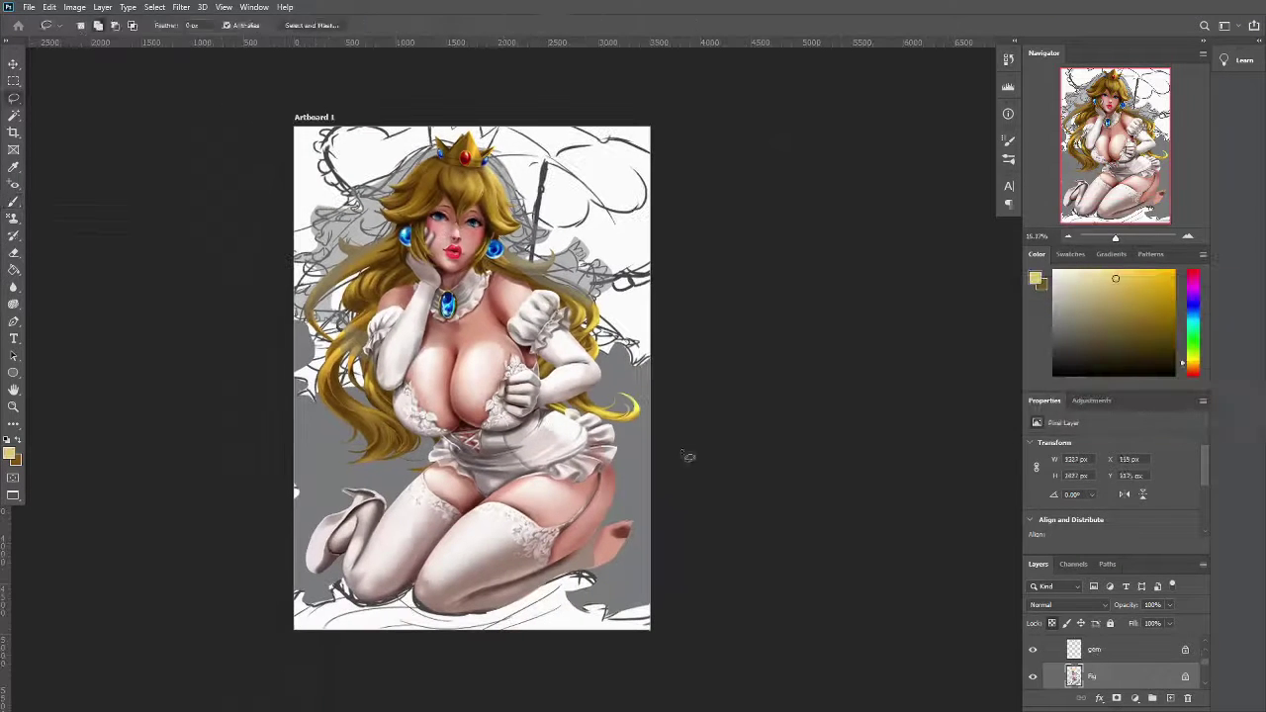
pyautogui.hotkey('ctrl', 'z')
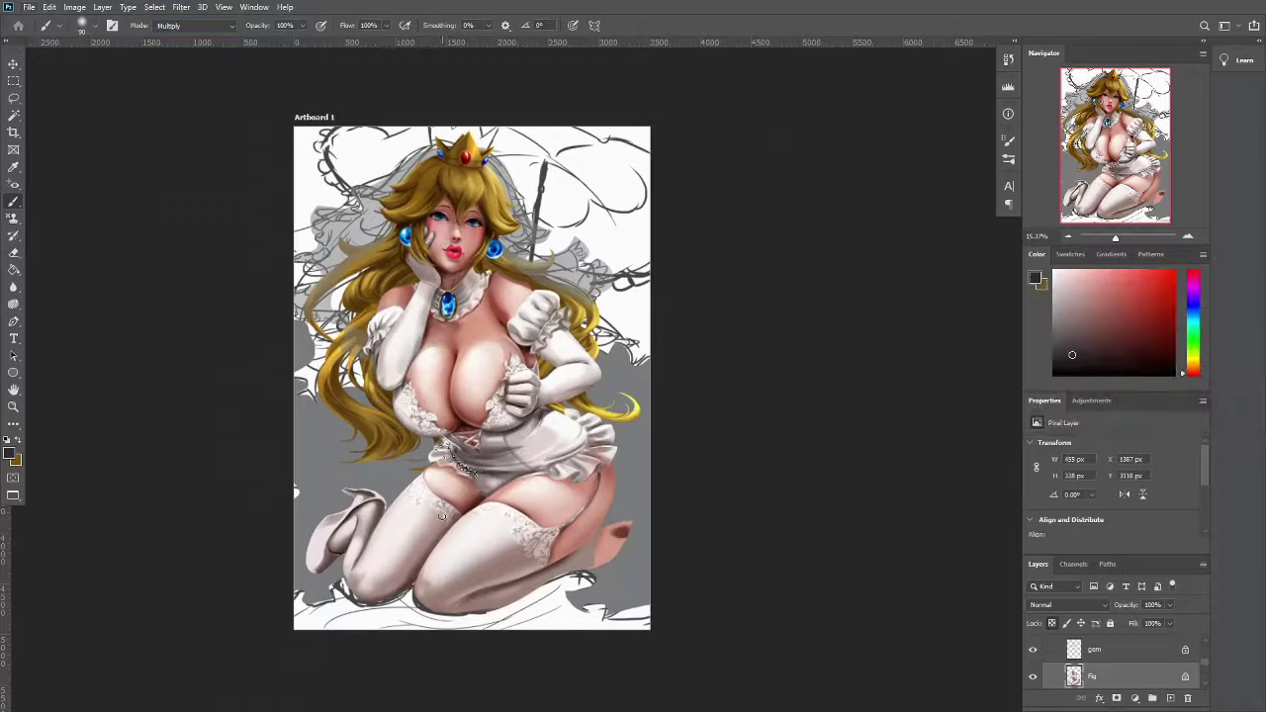
pyautogui.hotkey('ctrl', 'd')
pyautogui.keyDown('alt'); pyautogui.click(520, 455); pyautogui.keyUp('alt')
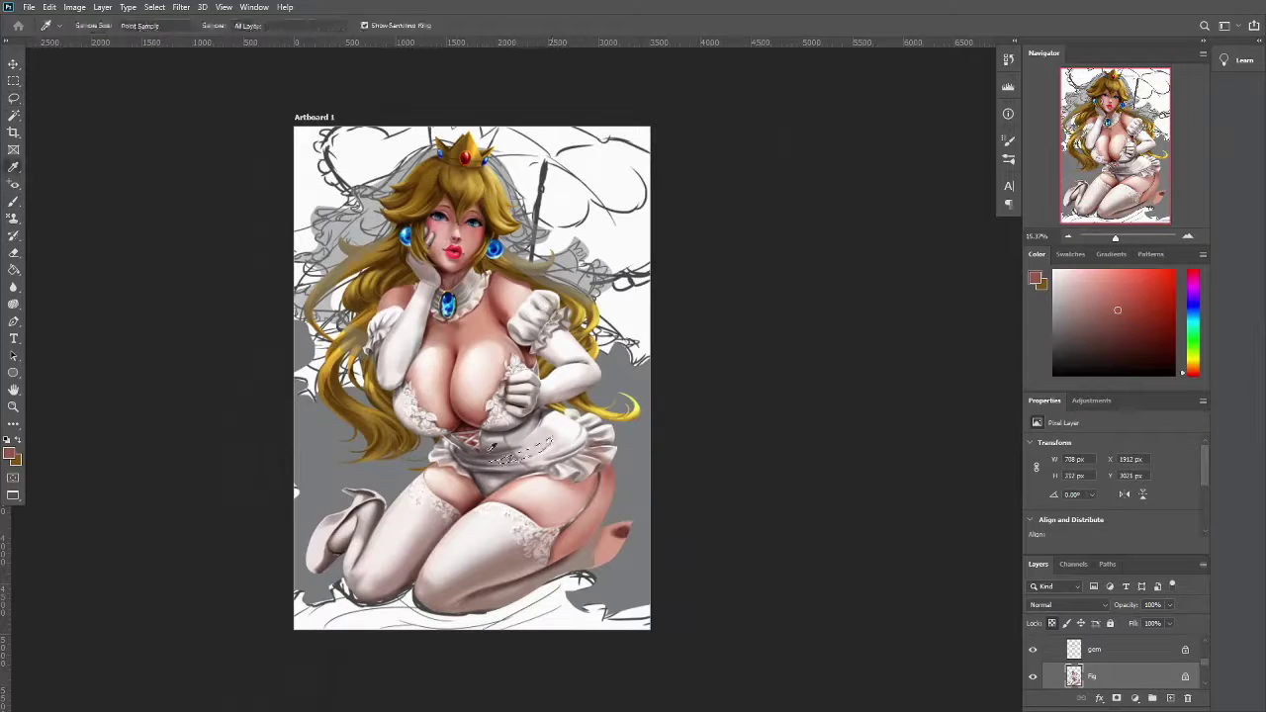
pyautogui.hotkey('shift', 'alt', 'n')
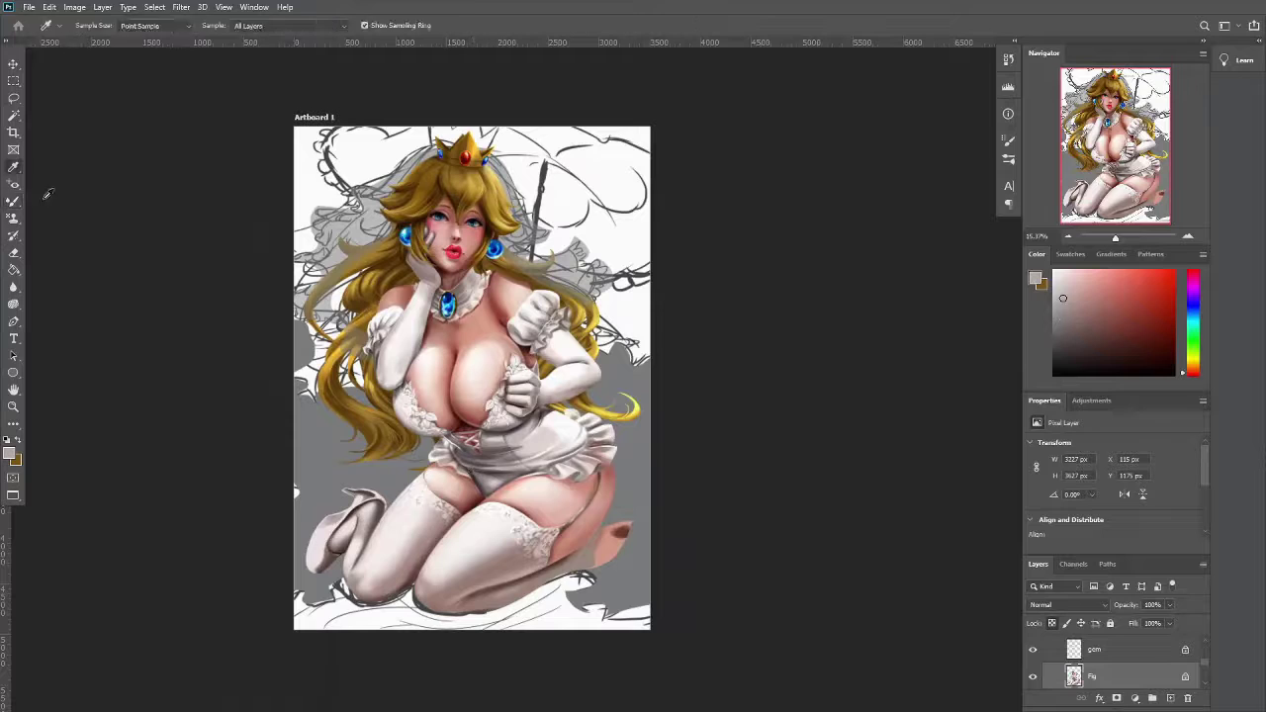
pyautogui.keyDown('alt'); pyautogui.click(486, 531); pyautogui.keyUp('alt')
# Refine the bodice and waist ruffle edges with white highlights and dark grey shadow lines
pyautogui.scroll(3, 579, 444)
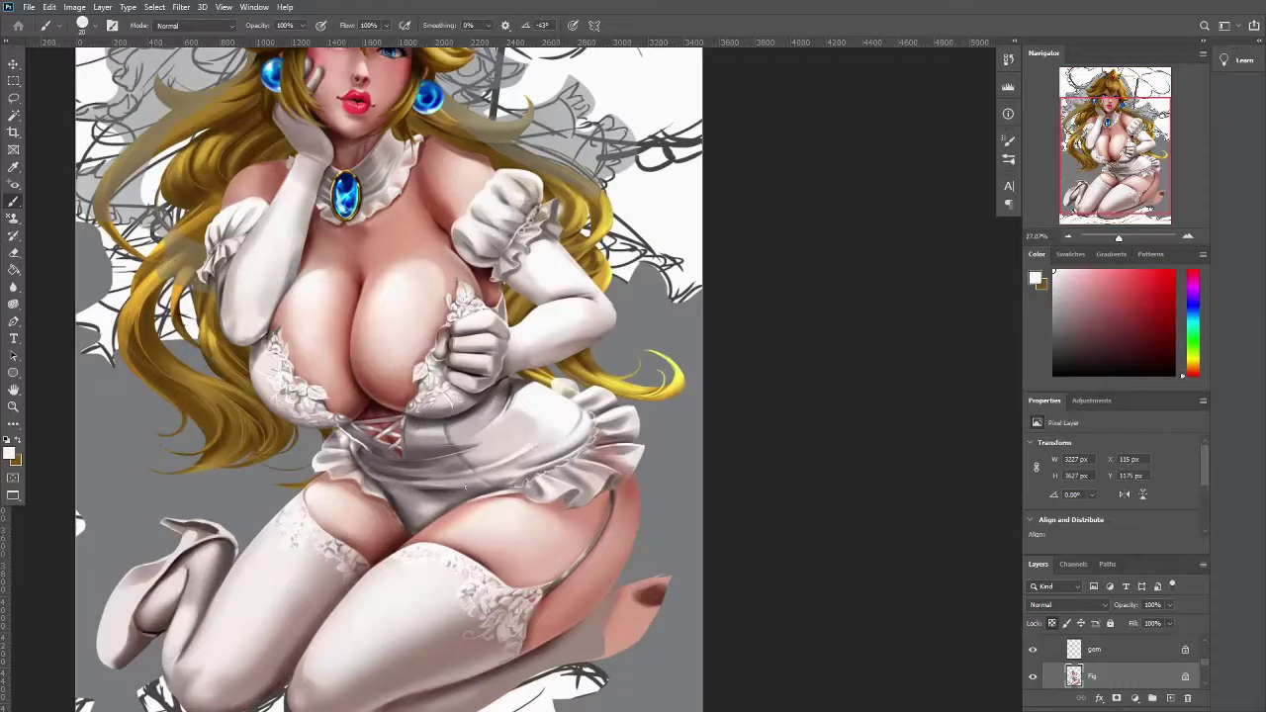
pyautogui.scroll(-2, 465, 486)
pyautogui.scroll(3, 297, 525)
pyautogui.keyDown('alt'); pyautogui.click(281, 531); pyautogui.keyUp('alt')
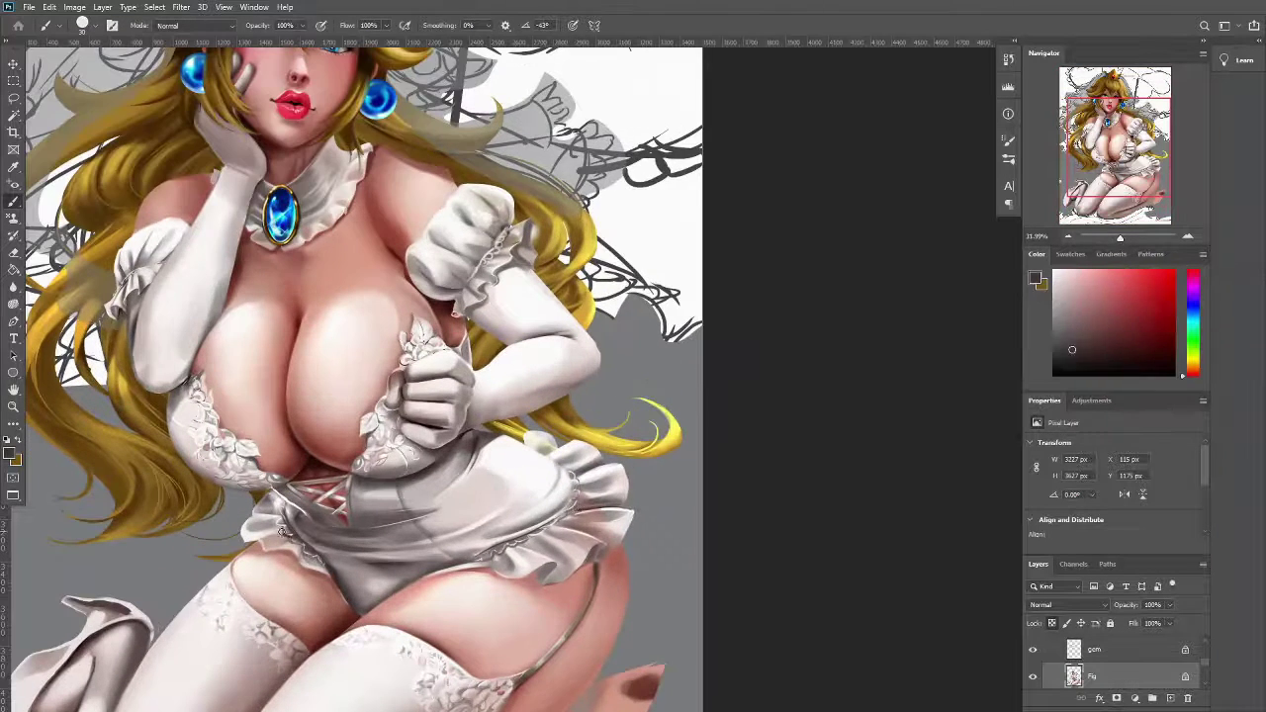
pyautogui.scroll(-3, 281, 531)
# On the Skirt layer, lasso the fabric behind the shoe and paint its folds in white and grey with a soft brush
pyautogui.keyDown('ctrl'); pyautogui.click(323, 517); pyautogui.keyUp('ctrl')
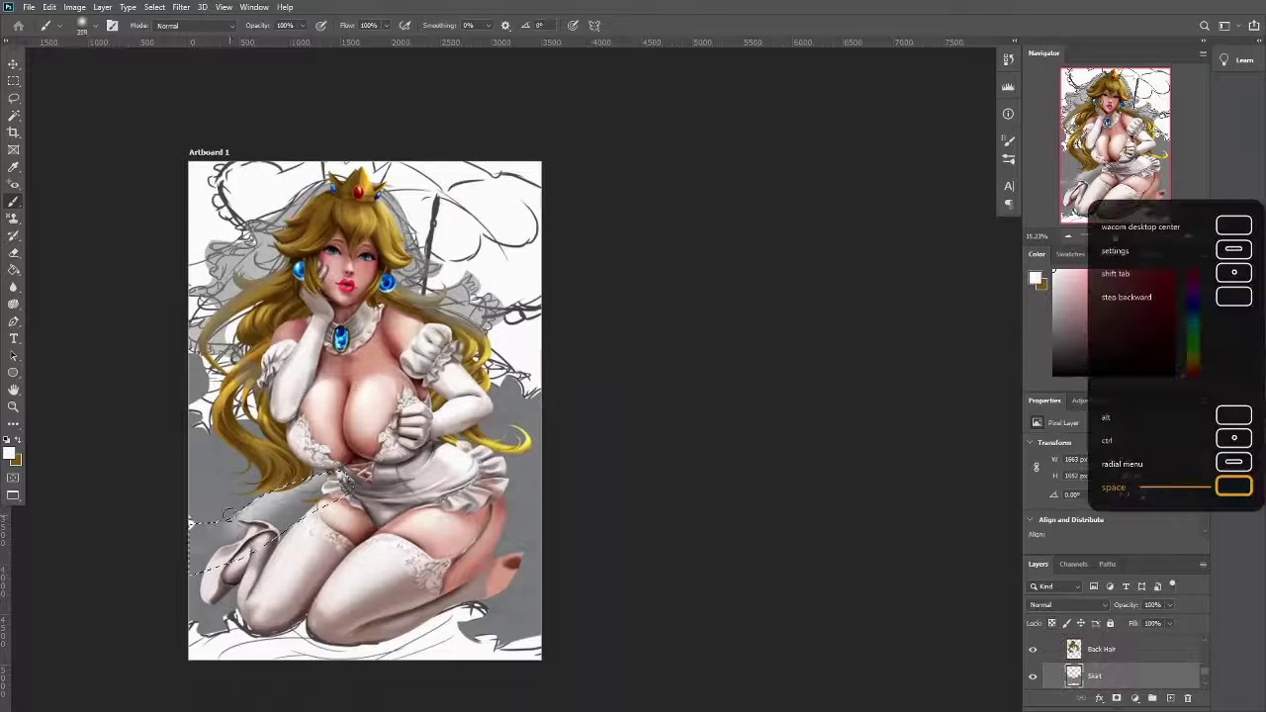
pyautogui.keyDown('alt'); pyautogui.click(281, 524); pyautogui.keyUp('alt')
pyautogui.click(87, 25)
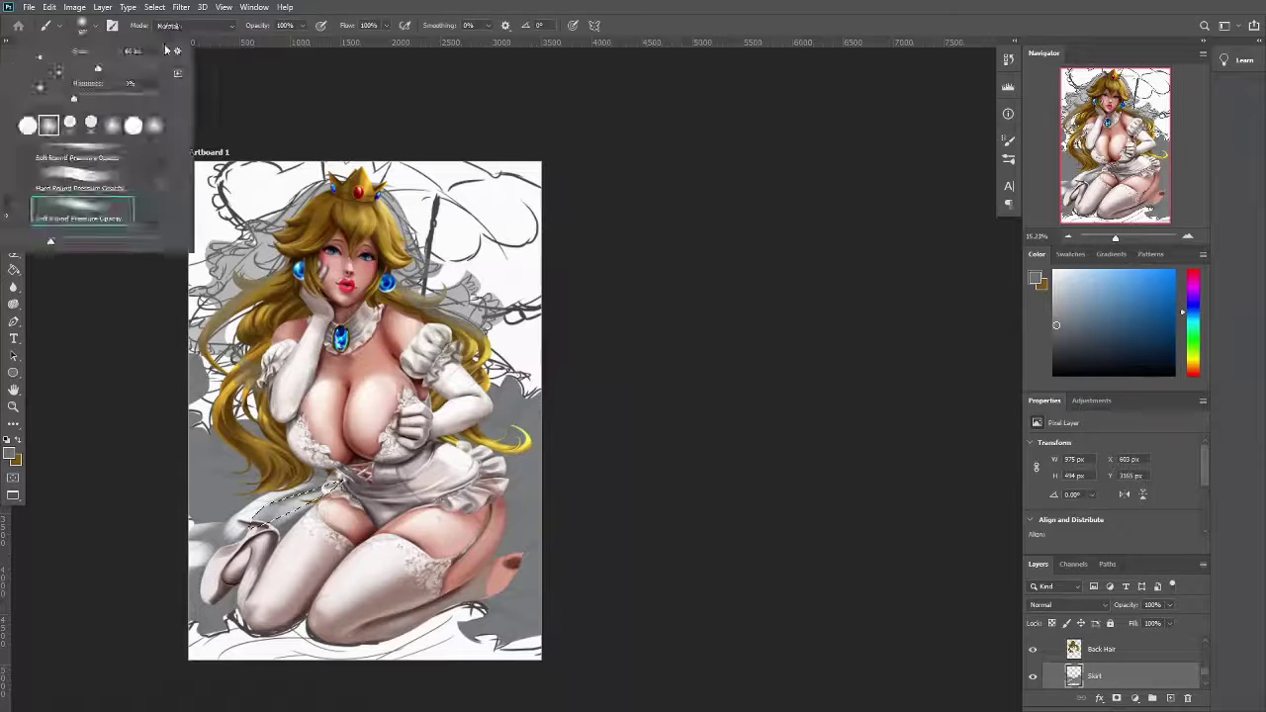
pyautogui.press('l')
pyautogui.hotkey('ctrl', 'd')
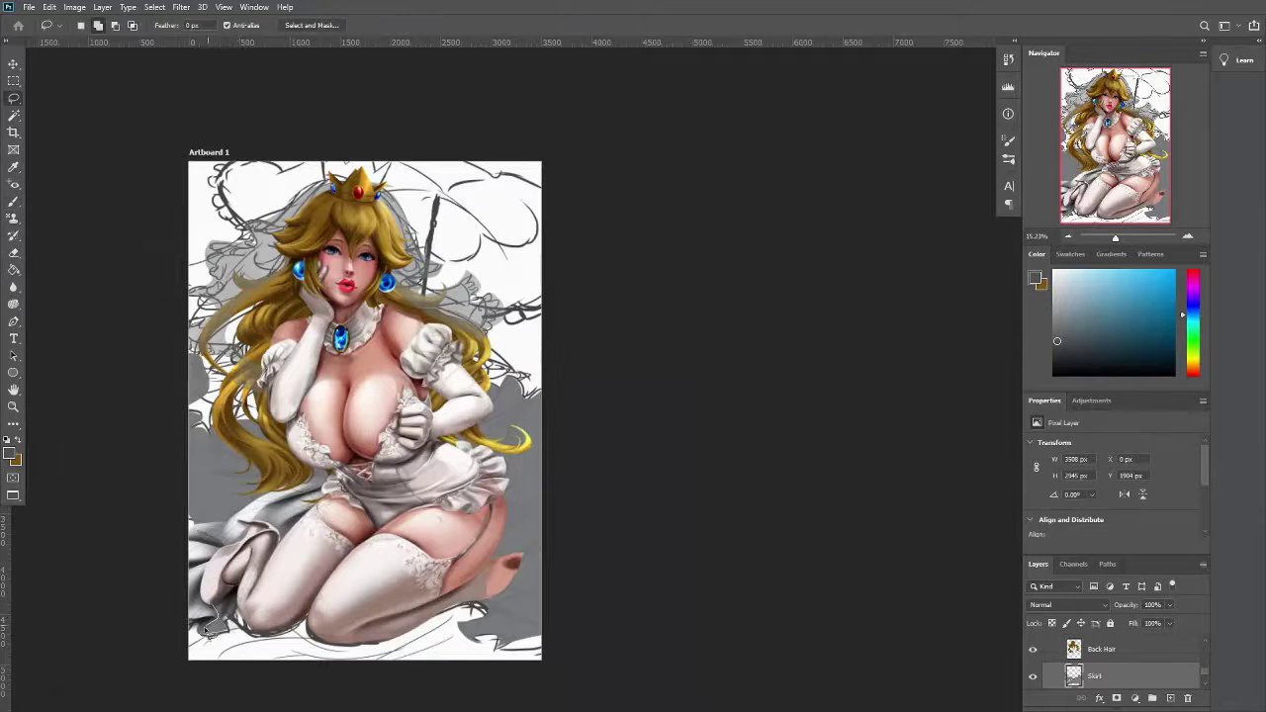
# Shade the skirt folds below the long hair, and lasso the fabric behind the hip ruffle for soft grey painting
pyautogui.moveTo(333, 467); pyautogui.dragTo(233, 492)
pyautogui.keyDown('alt'); pyautogui.click(233, 492); pyautogui.keyUp('alt')
pyautogui.moveTo(517, 430)
pyautogui.mouseDown()
pyautogui.moveTo(545, 497)
pyautogui.moveTo(564, 471)
pyautogui.mouseUp()
pyautogui.keyDown('alt'); pyautogui.click(546, 457); pyautogui.keyUp('alt')
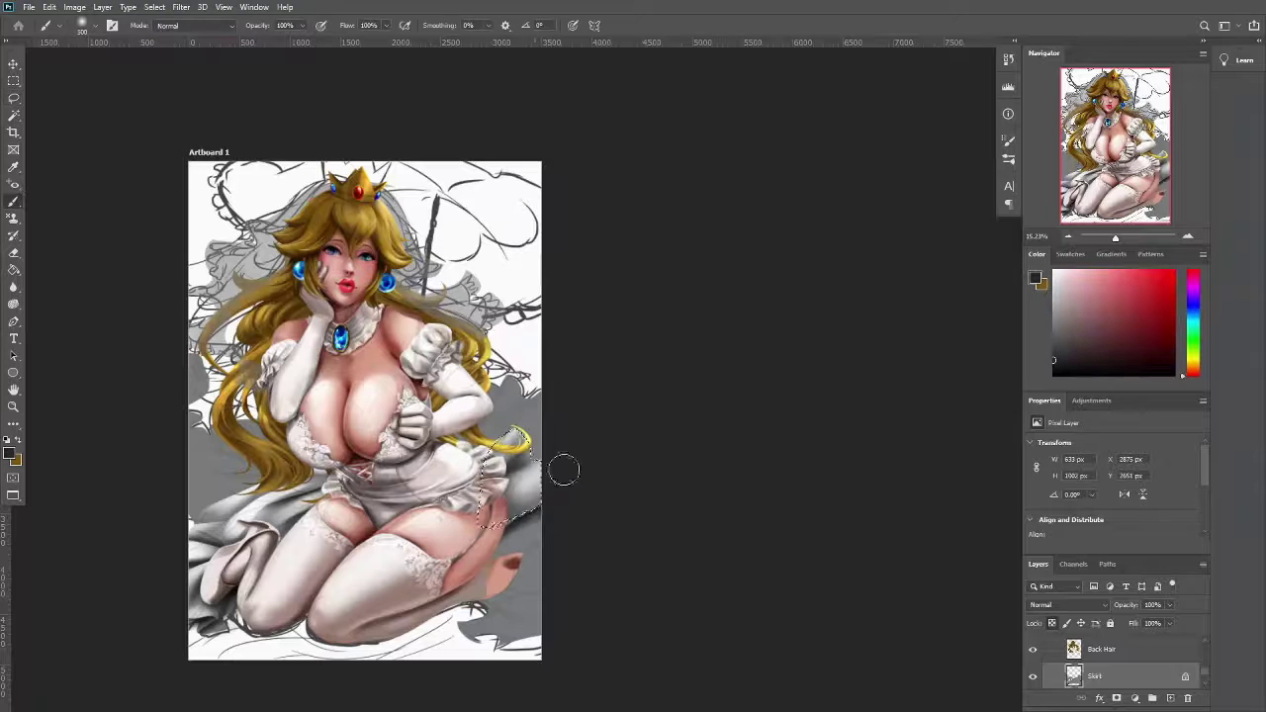
# Darken the skirt folds behind the hip ruffle and beneath the hair curl with sampled dark grey
pyautogui.hotkey('ctrl', 'd')
pyautogui.keyDown('alt'); pyautogui.click(532, 524); pyautogui.keyUp('alt')
pyautogui.press('l')
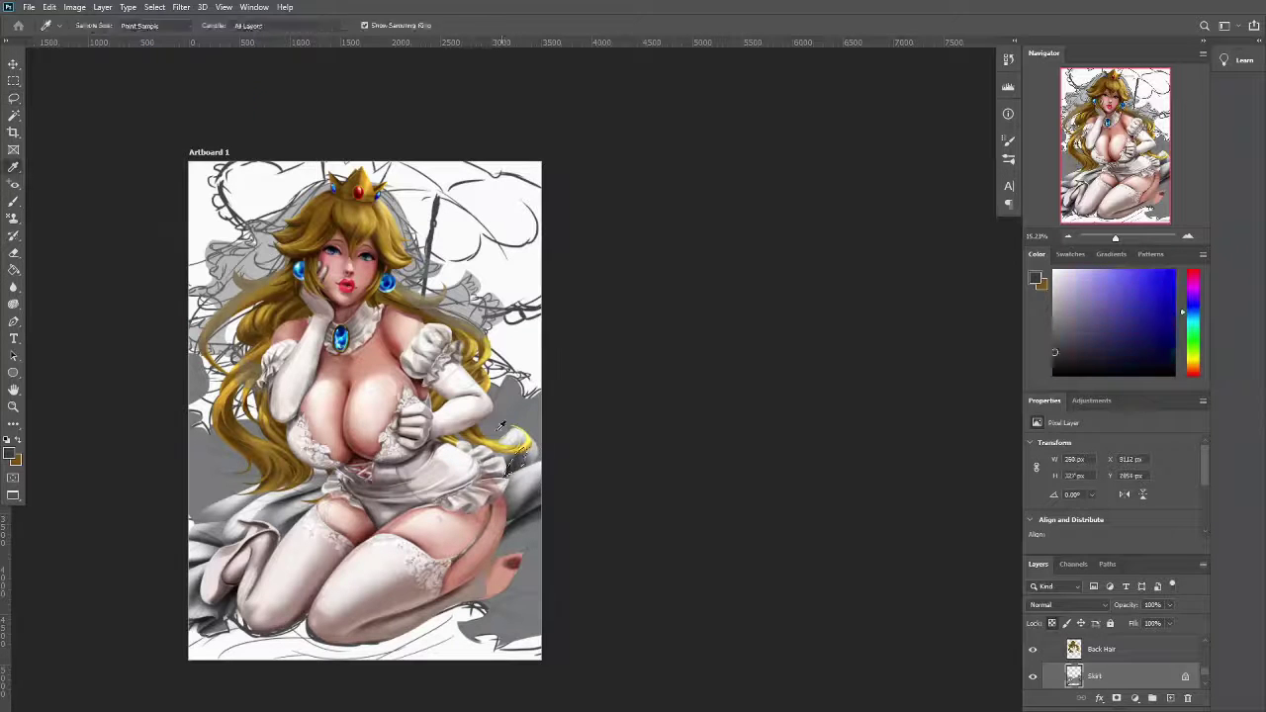
pyautogui.press('b')
pyautogui.keyDown('alt'); pyautogui.click(472, 321); pyautogui.keyUp('alt')
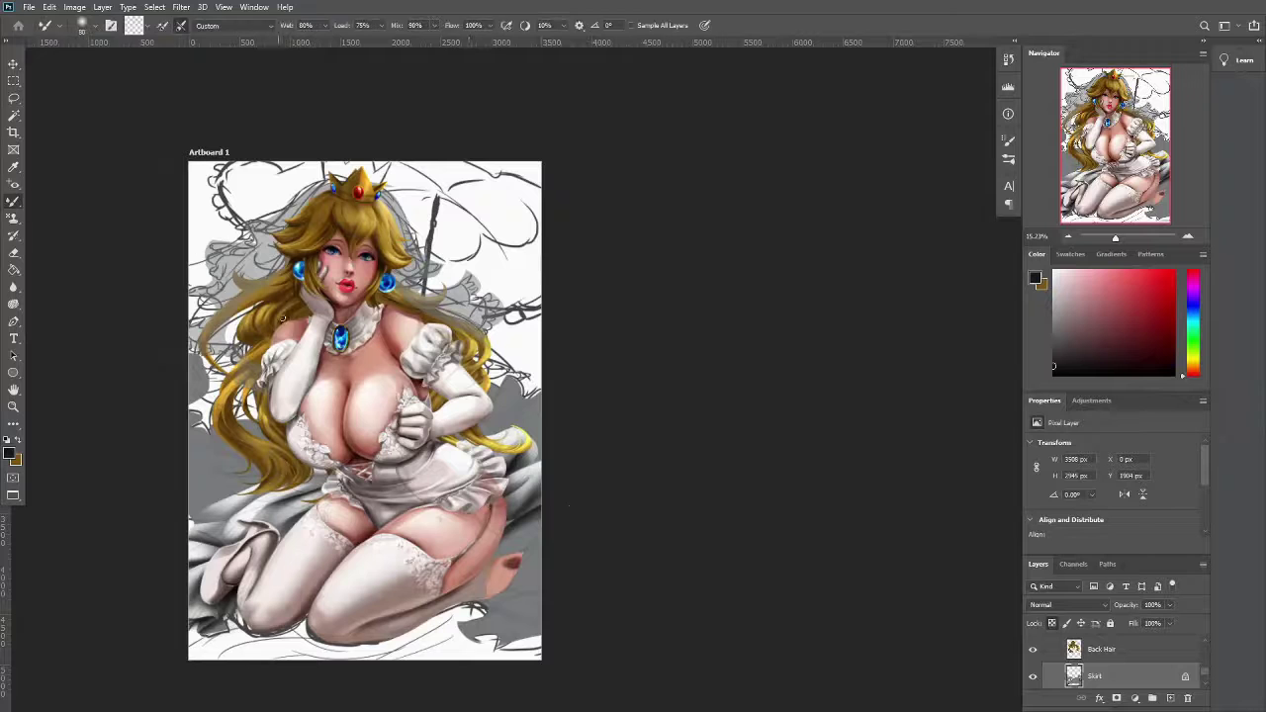
# Paint lassoed grey folds in the skirt beside the bare foot and blend them with the Mixer Brush
pyautogui.press('b')
pyautogui.hotkey('ctrl', 'shift', 'd')
pyautogui.keyDown('alt'); pyautogui.click(519, 535); pyautogui.keyUp('alt')
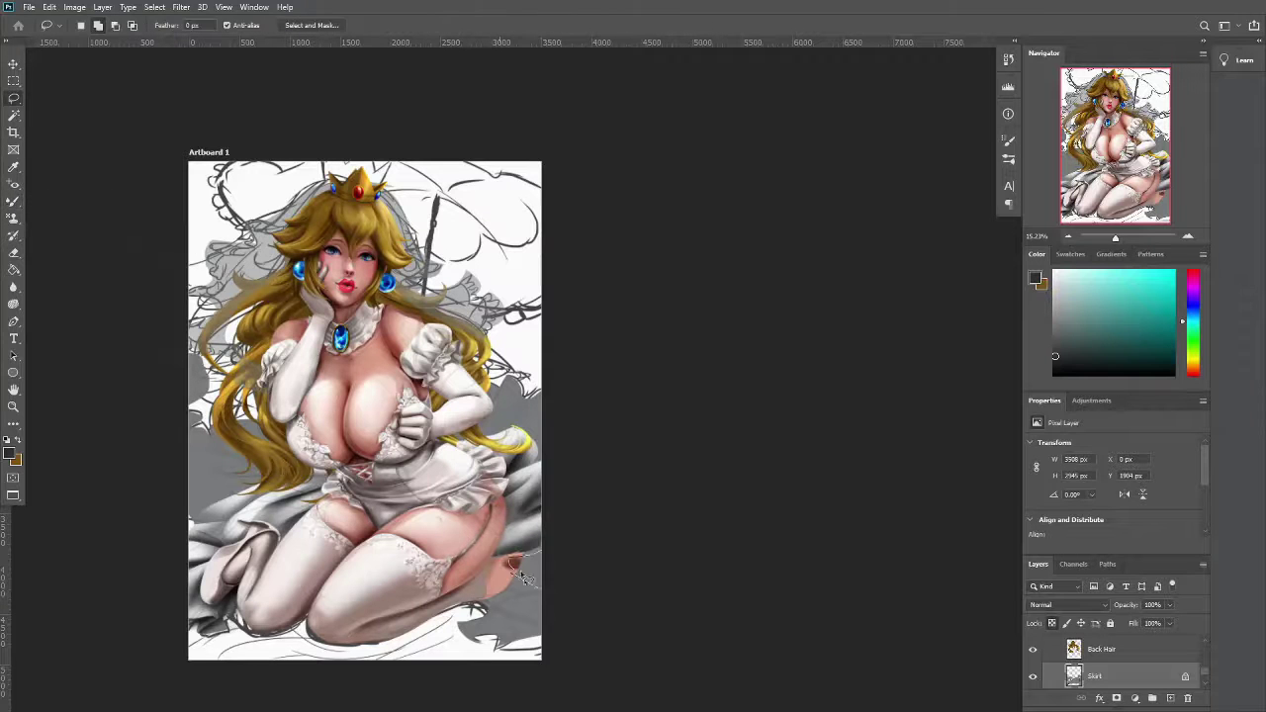
pyautogui.press('b')
pyautogui.keyDown('alt'); pyautogui.click(420, 420); pyautogui.keyUp('alt')
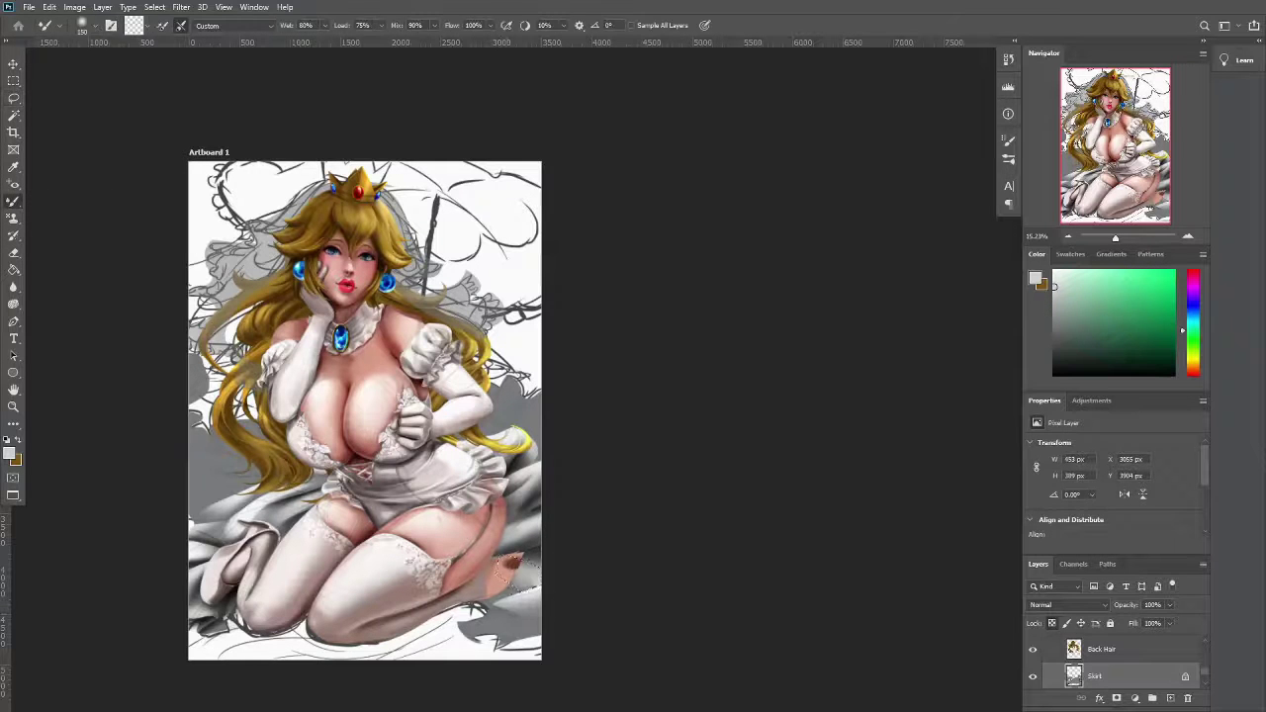
# Lasso the skirt hem below the foot, paint its light and dark folds, and blend them with the Mixer Brush
pyautogui.click(210, 188)
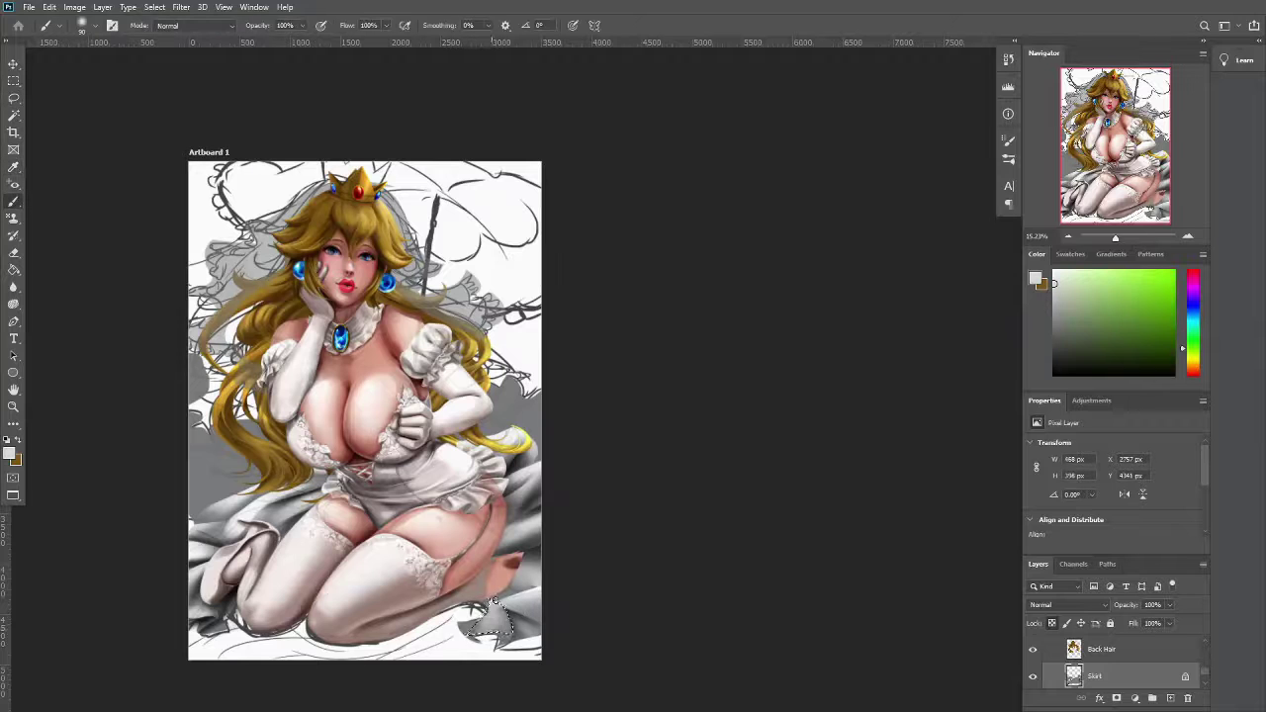
pyautogui.keyDown('alt'); pyautogui.click(484, 636); pyautogui.keyUp('alt')
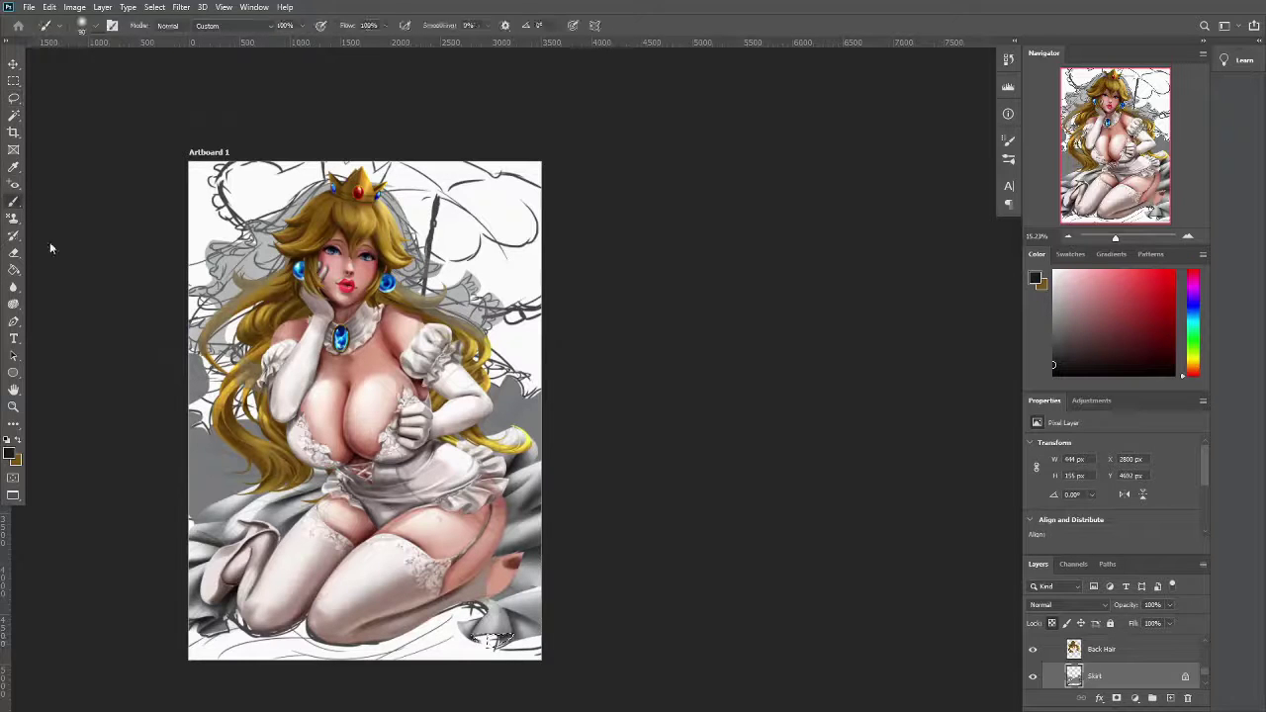
pyautogui.press('b')
pyautogui.keyDown('alt'); pyautogui.click(487, 639); pyautogui.keyUp('alt')
pyautogui.hotkey('shift', 'b')
pyautogui.scroll(1, 500, 603)
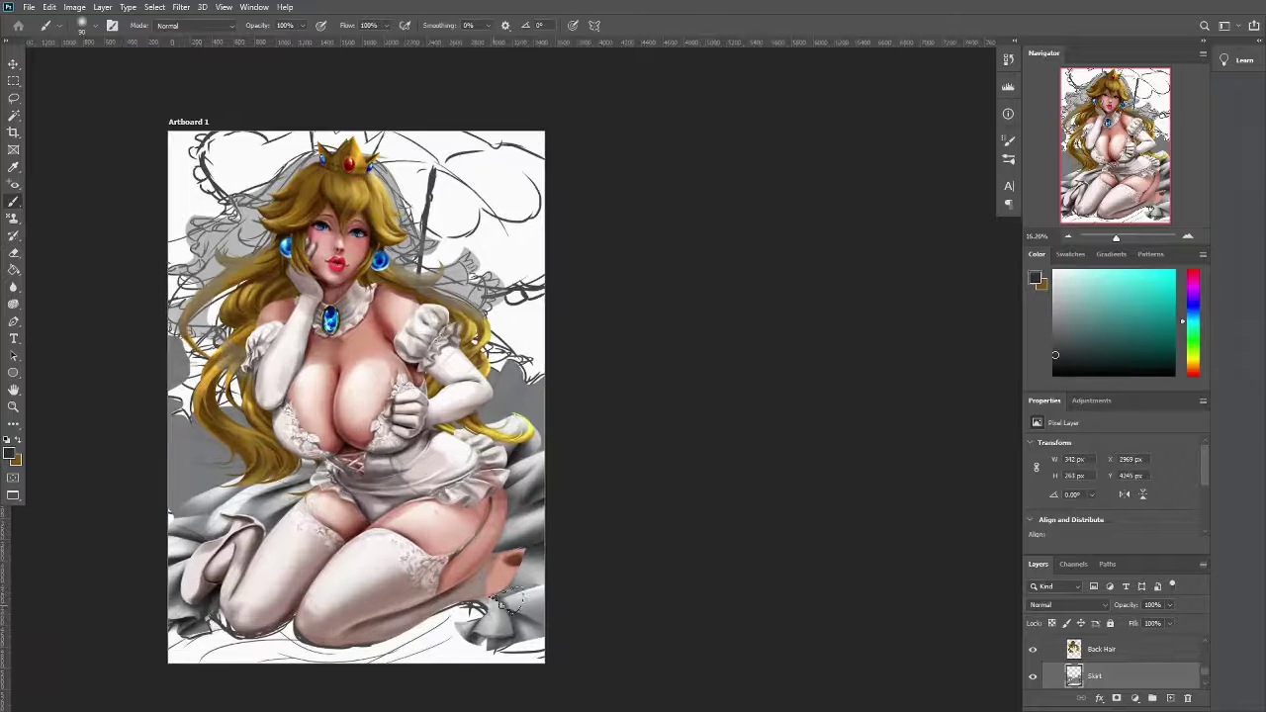
# Define the skirt creases around the foot and hem with dark grey inside small lasso selections
pyautogui.keyDown('alt'); pyautogui.click(494, 592); pyautogui.keyUp('alt')
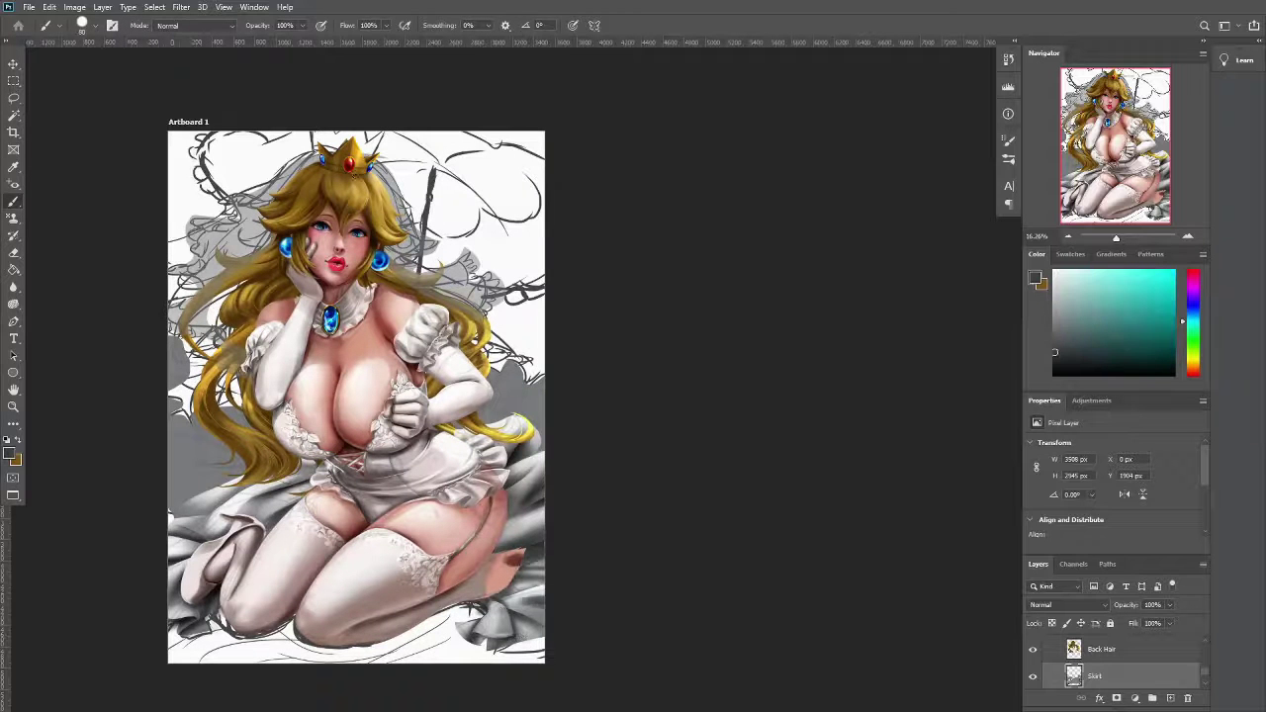
pyautogui.hotkey('shift', 'b')
pyautogui.keyDown('alt'); pyautogui.click(523, 600); pyautogui.keyUp('alt')
pyautogui.hotkey('shift', 'b')
pyautogui.keyDown('alt'); pyautogui.click(552, 584); pyautogui.keyUp('alt')
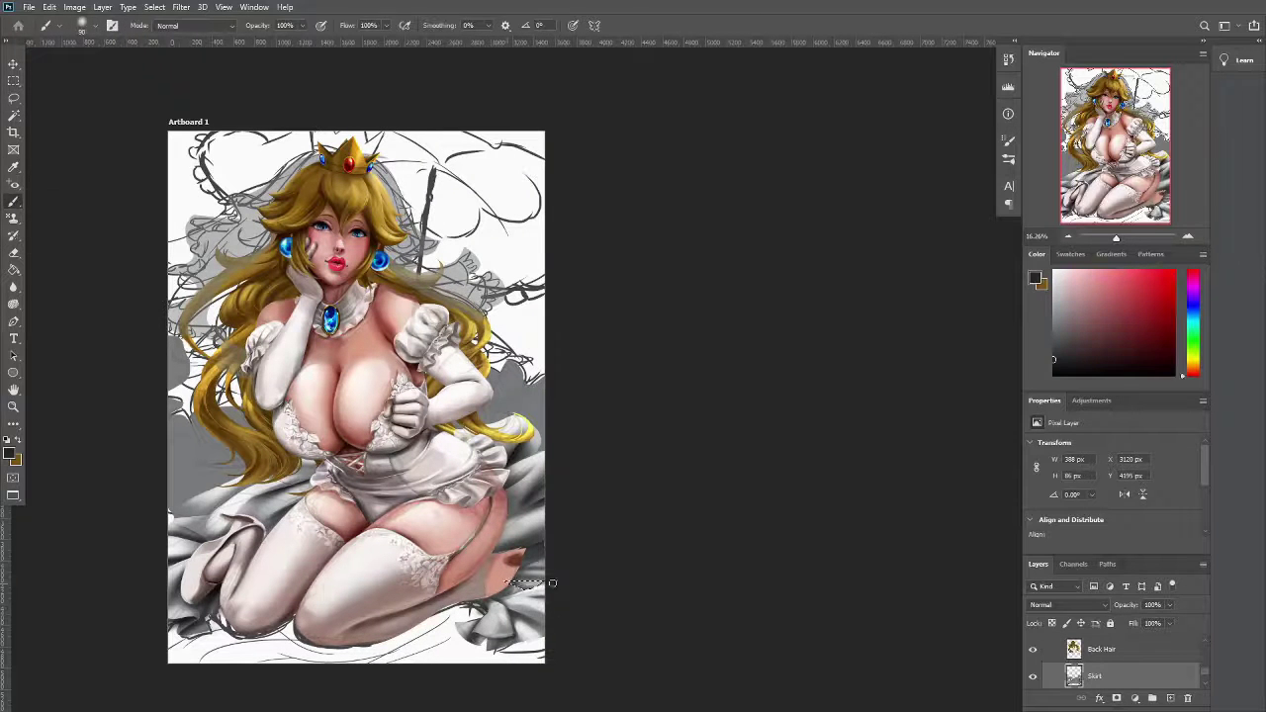
pyautogui.keyDown('alt'); pyautogui.click(422, 328); pyautogui.keyUp('alt')
# Extend the skirt above the shoe with light grey folds behind the long hair and blend them with the Mixer Brush
pyautogui.hotkey('shift', 'b')
pyautogui.press('b')
pyautogui.keyDown('alt'); pyautogui.click(183, 460); pyautogui.keyUp('alt')
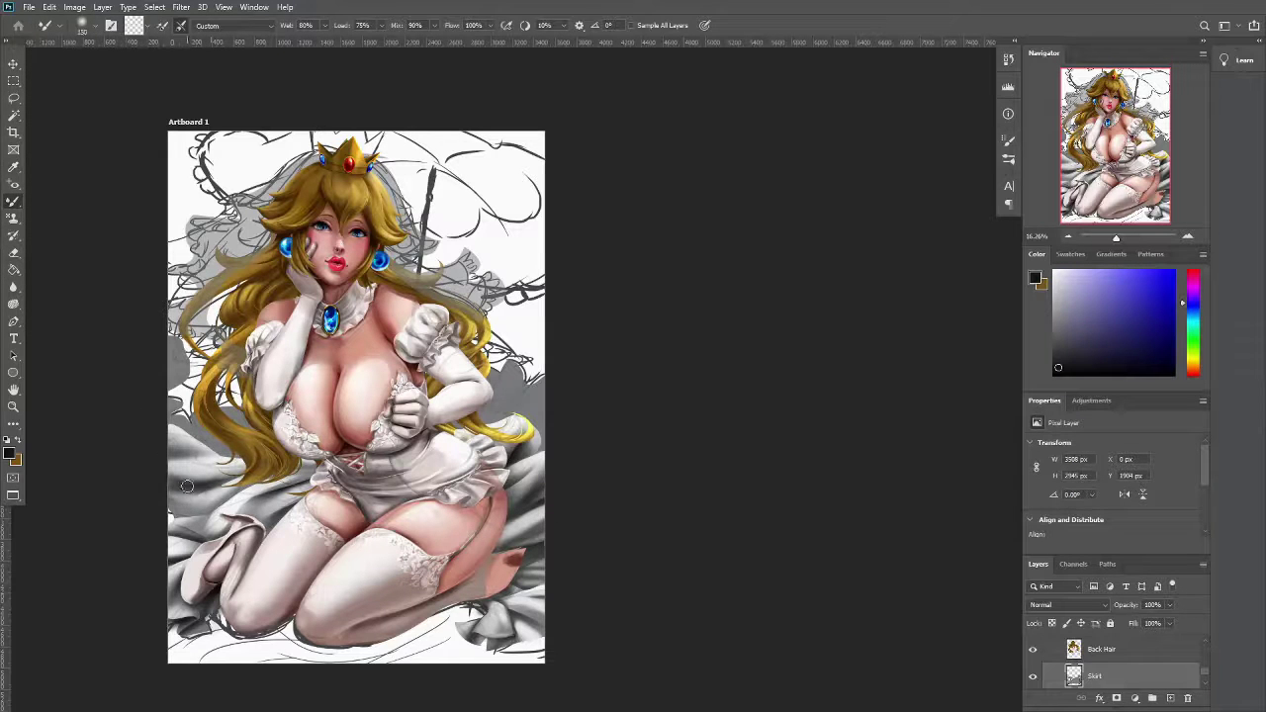
pyautogui.press('b')
# Paint light and dark skirt folds around the hair curl behind the hip, blend them, and clear the selection
pyautogui.keyDown('alt'); pyautogui.click(542, 455); pyautogui.keyUp('alt')
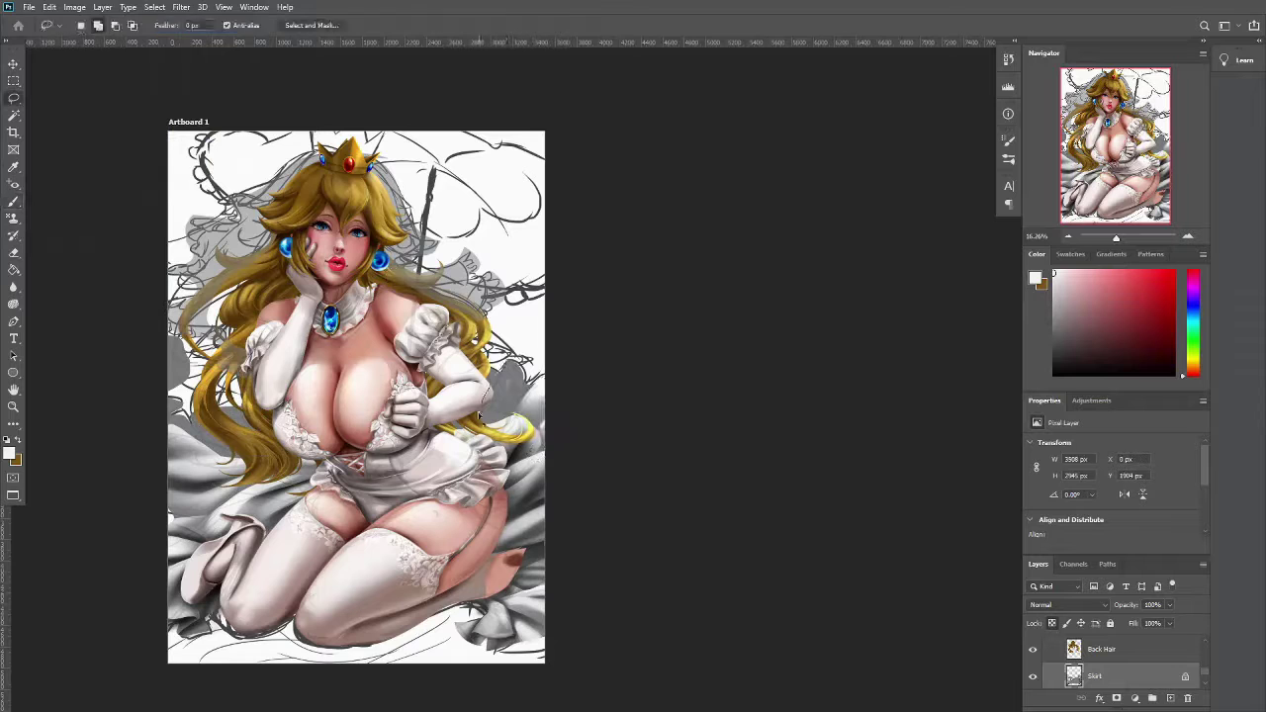
pyautogui.keyDown('alt'); pyautogui.click(509, 411); pyautogui.keyUp('alt')
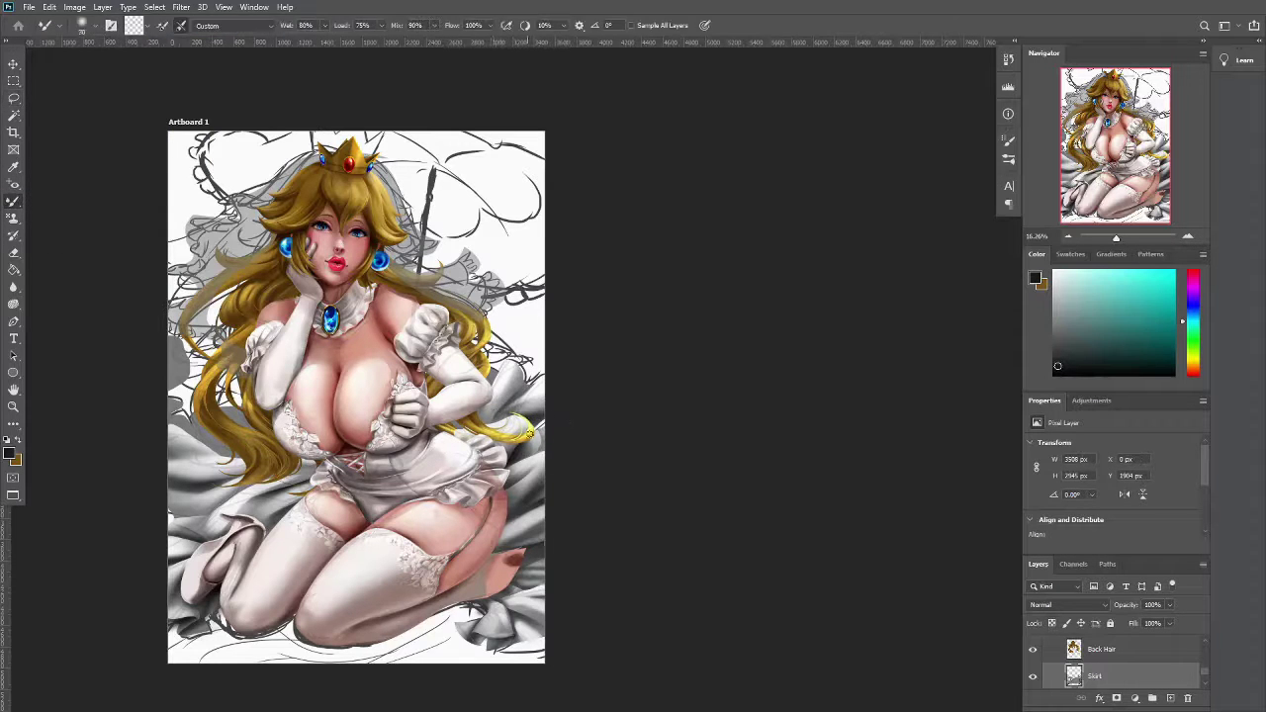
pyautogui.click(154, 7)
pyautogui.click(170, 45)
pyautogui.press('b')
pyautogui.keyDown('alt'); pyautogui.click(534, 443); pyautogui.keyUp('alt')
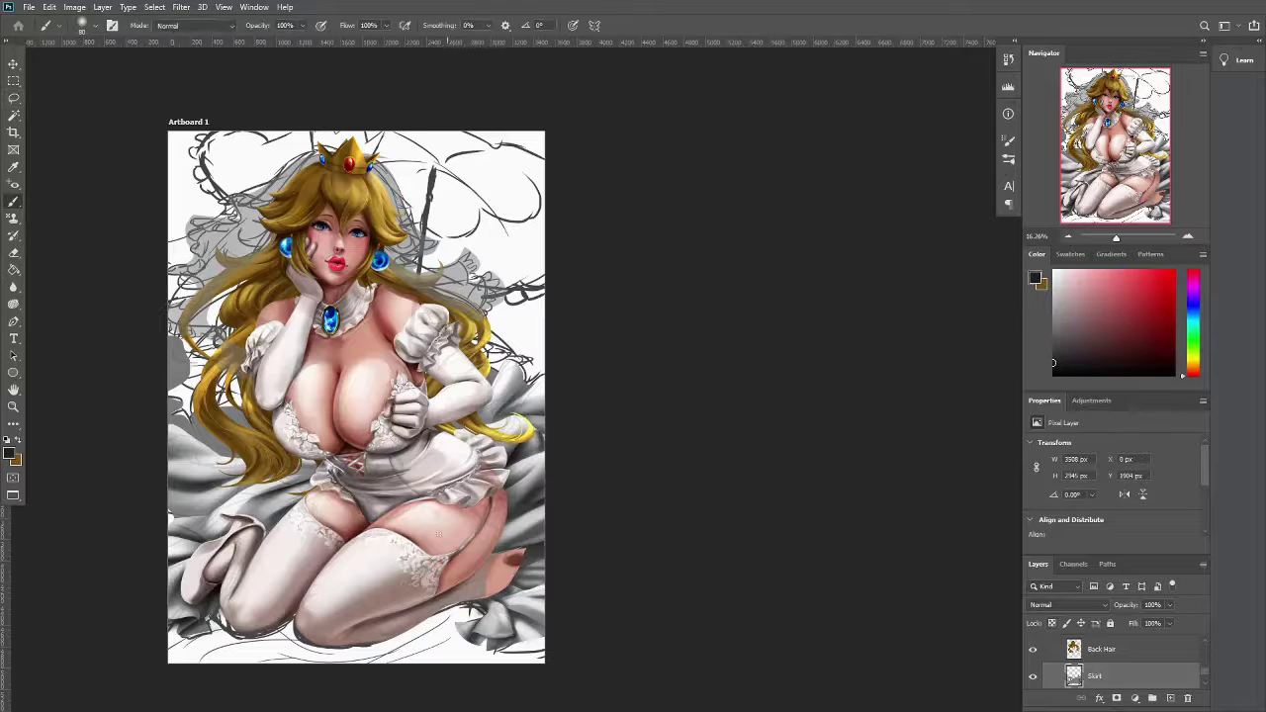
# Lasso the skirt's upper edge beside the long hair and paint it with light grey and white folds
pyautogui.moveTo(178, 423); pyautogui.dragTo(186, 427)
pyautogui.press('b')
pyautogui.keyDown('alt'); pyautogui.click(192, 407); pyautogui.keyUp('alt')
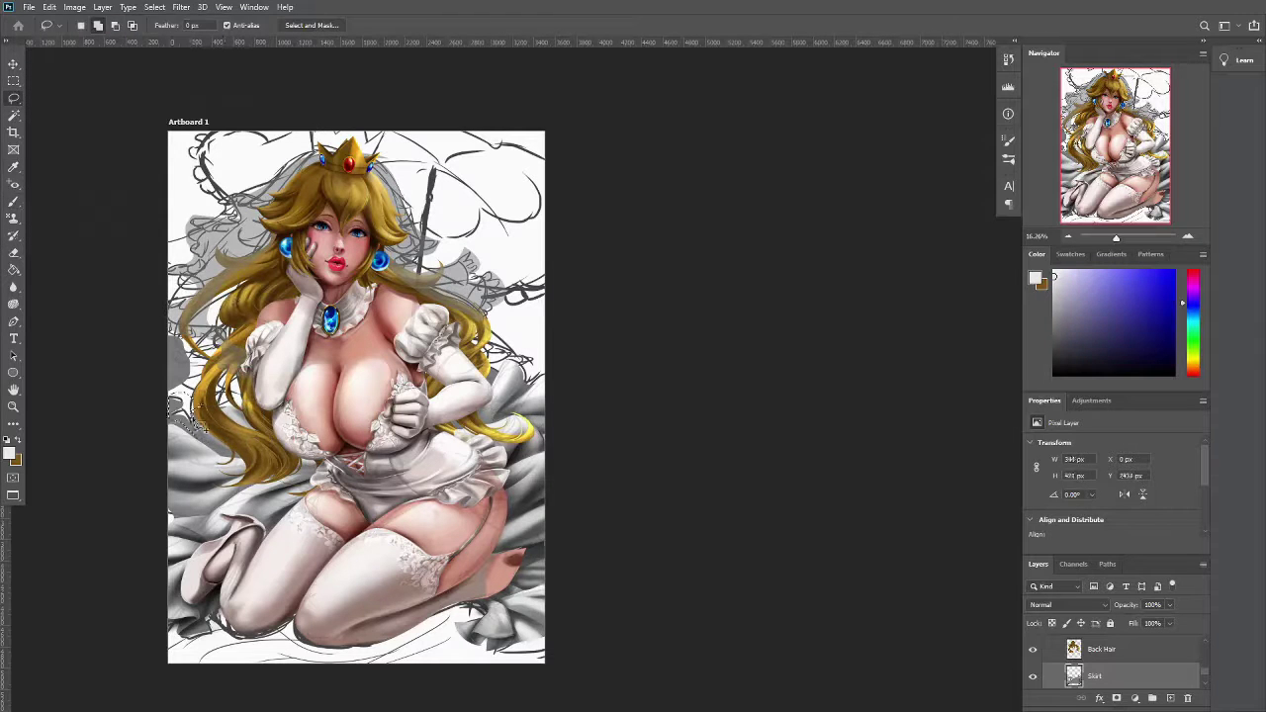
pyautogui.hotkey('ctrl', 'd')
pyautogui.press('b')
pyautogui.keyDown('alt'); pyautogui.click(198, 425); pyautogui.keyUp('alt')
pyautogui.keyDown('alt'); pyautogui.click(203, 423); pyautogui.keyUp('alt')
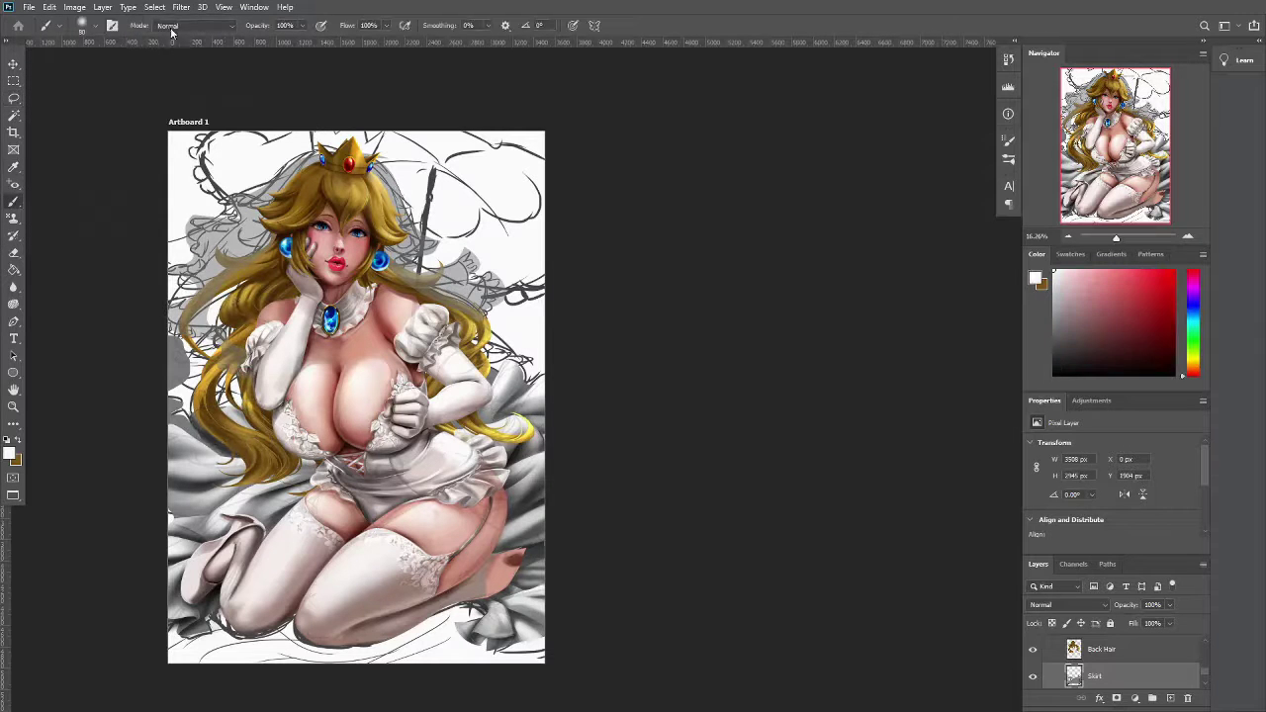
# Touch up the skirt above the shoe, then lasso the area behind the hip ruffle and paint it with dark grey and white folds
pyautogui.moveTo(248, 547); pyautogui.dragTo(249, 550)
pyautogui.press('b')
pyautogui.keyDown('alt'); pyautogui.click(249, 550); pyautogui.keyUp('alt')
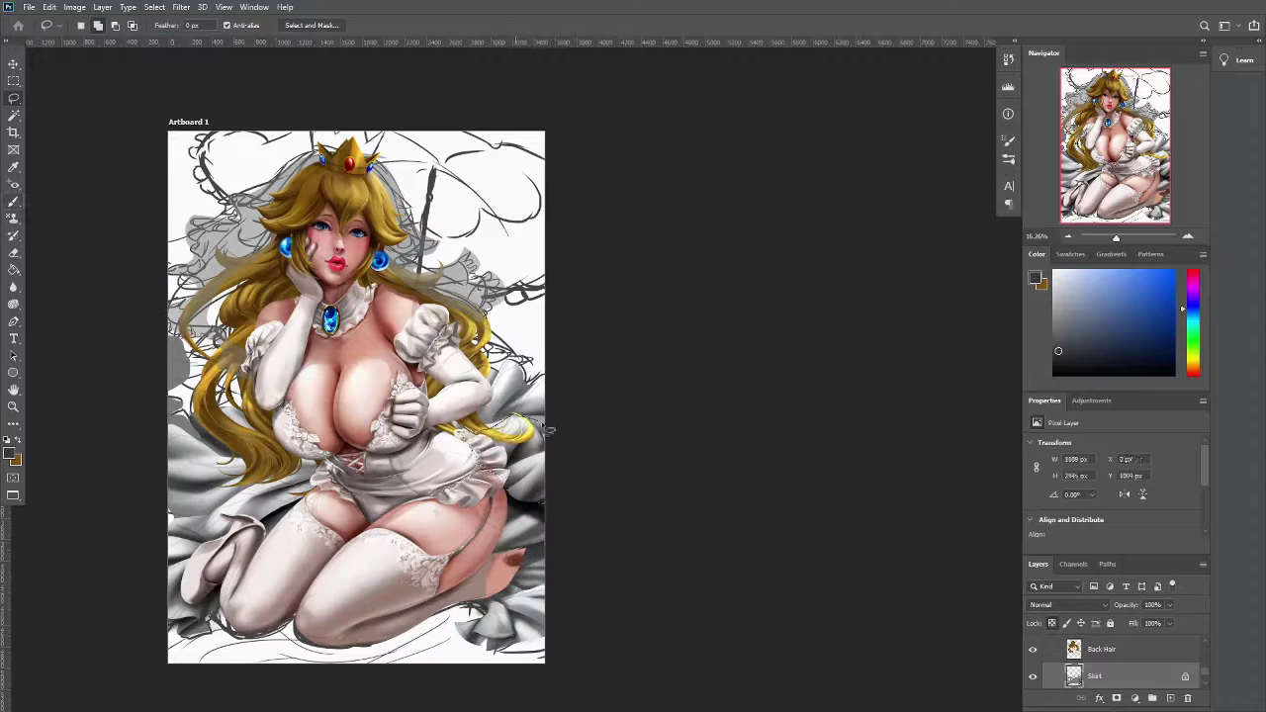
pyautogui.moveTo(549, 430)
pyautogui.mouseDown()
pyautogui.moveTo(480, 446)
pyautogui.moveTo(561, 399)
pyautogui.moveTo(503, 493)
pyautogui.mouseUp()
pyautogui.press('i')
pyautogui.click(525, 450)
pyautogui.press('i')
pyautogui.click(495, 465)
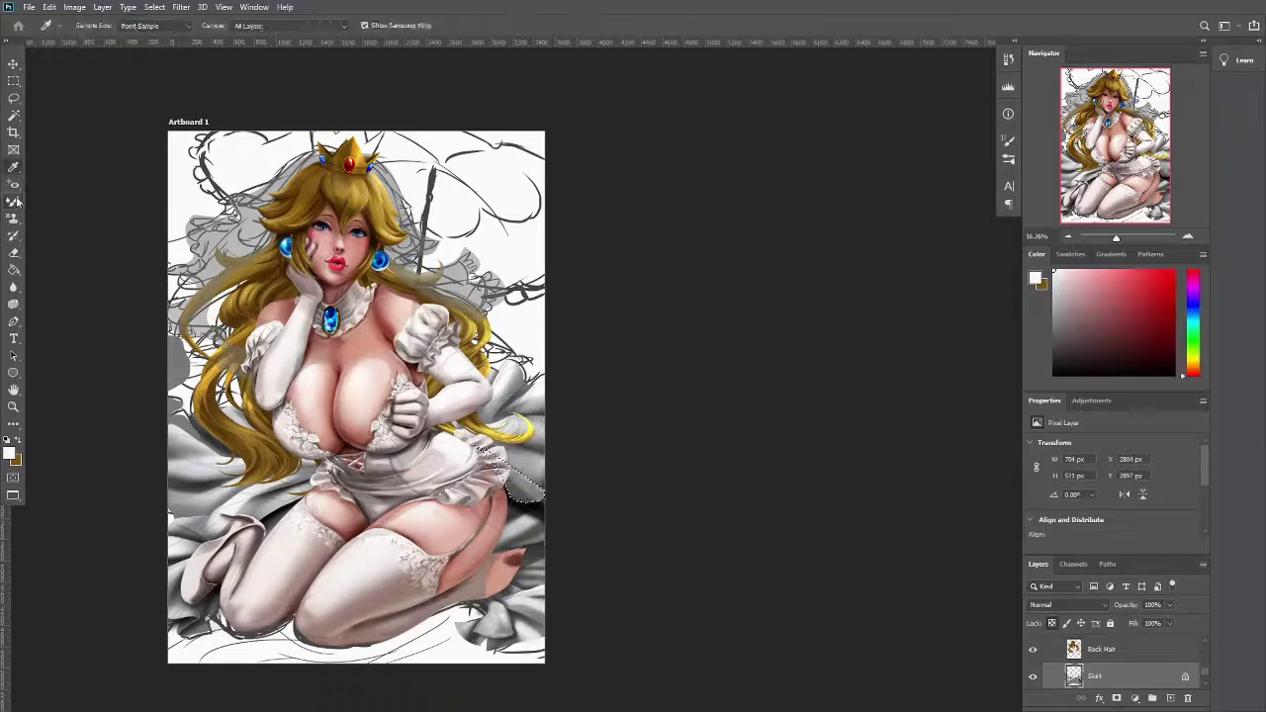
pyautogui.hotkey('ctrl', 'd')
pyautogui.press('b')
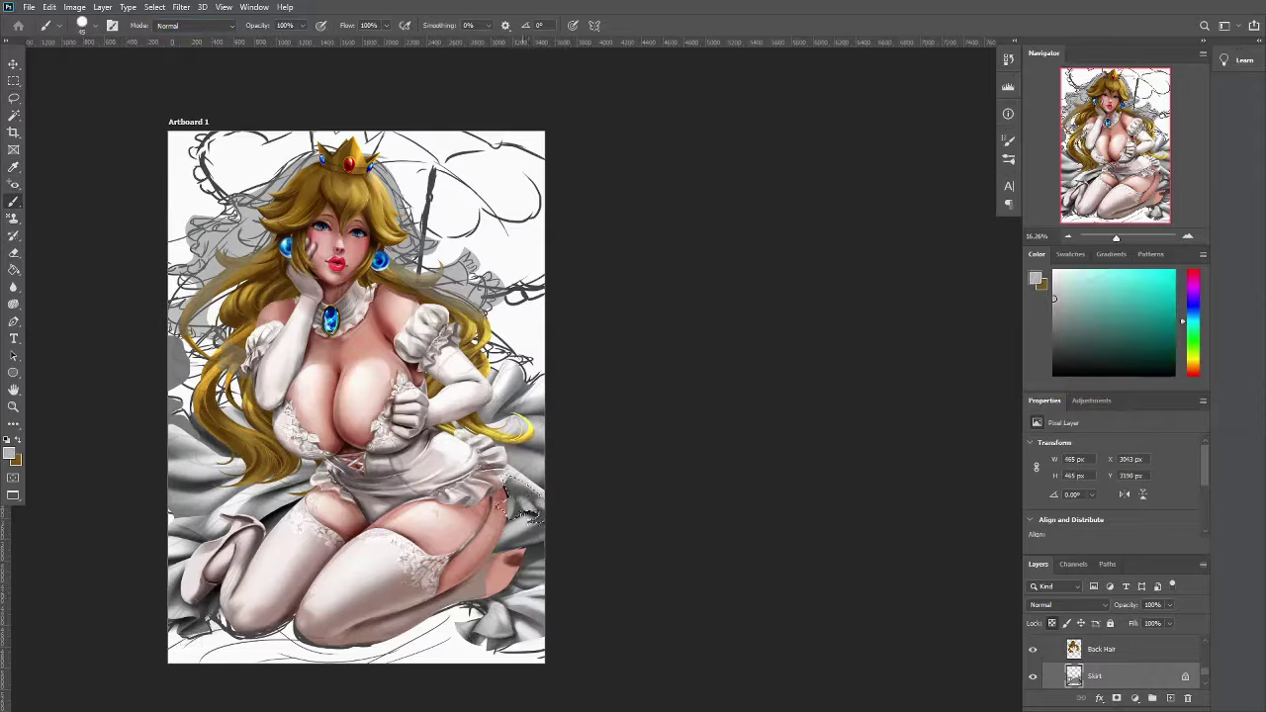
# Define the skirt folds below the hip and around the bare foot with dark and light grey inside small lasso selections
pyautogui.keyDown('alt'); pyautogui.click(519, 505); pyautogui.keyUp('alt')
pyautogui.moveTo(579, 514); pyautogui.dragTo(494, 618)
pyautogui.press('i')
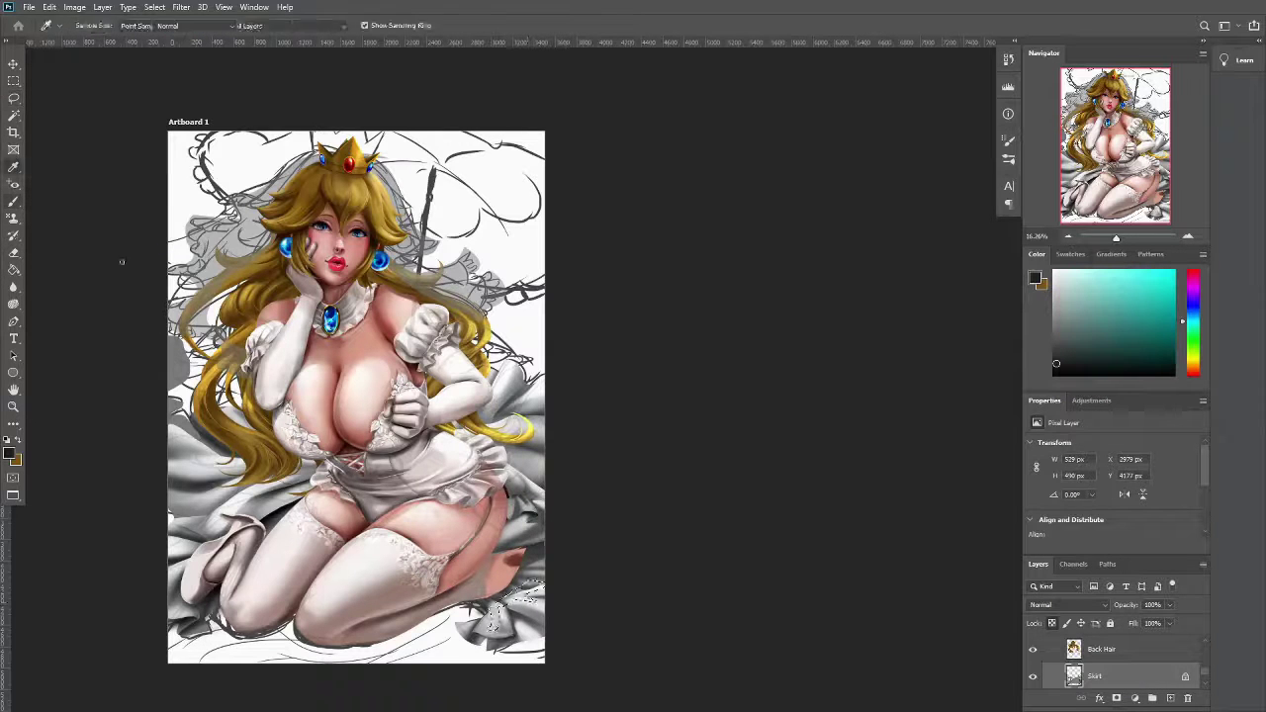
pyautogui.hotkey('ctrl', 'd')
pyautogui.keyDown('alt'); pyautogui.click(516, 597); pyautogui.keyUp('alt')
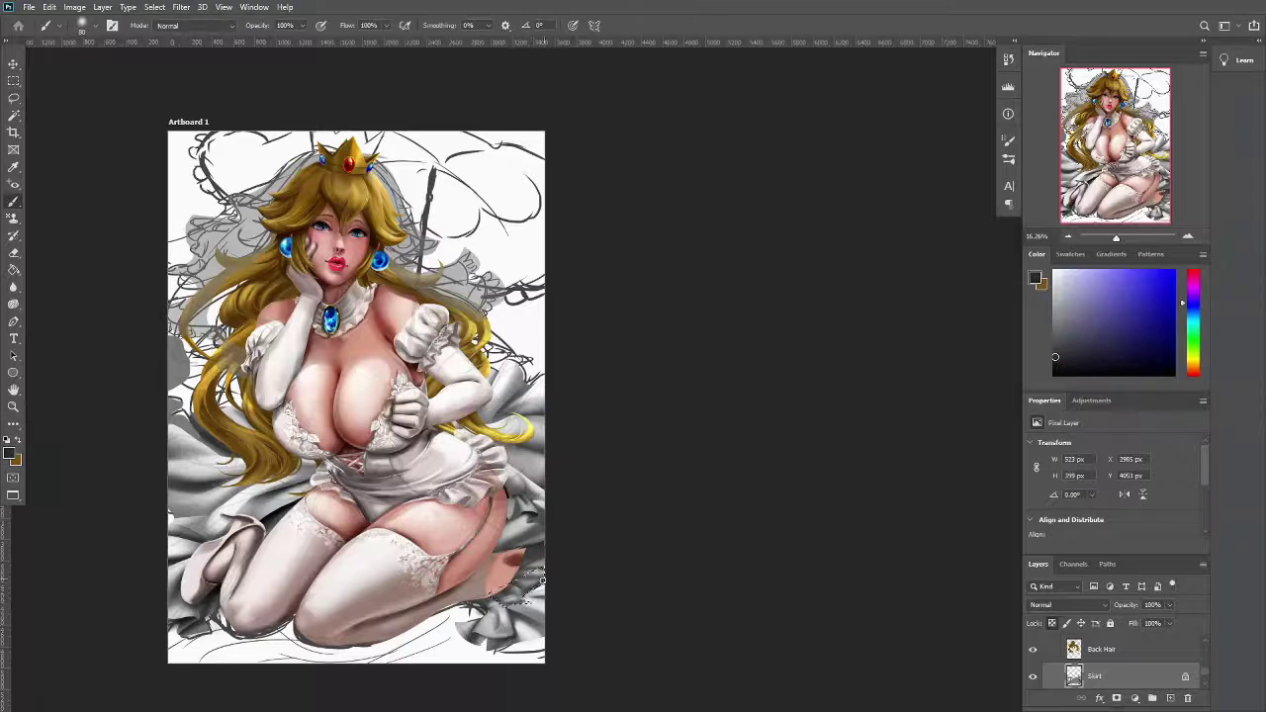
pyautogui.press('b')
pyautogui.keyDown('alt'); pyautogui.click(537, 613); pyautogui.keyUp('alt')
pyautogui.keyDown('alt'); pyautogui.click(540, 615); pyautogui.keyUp('alt')
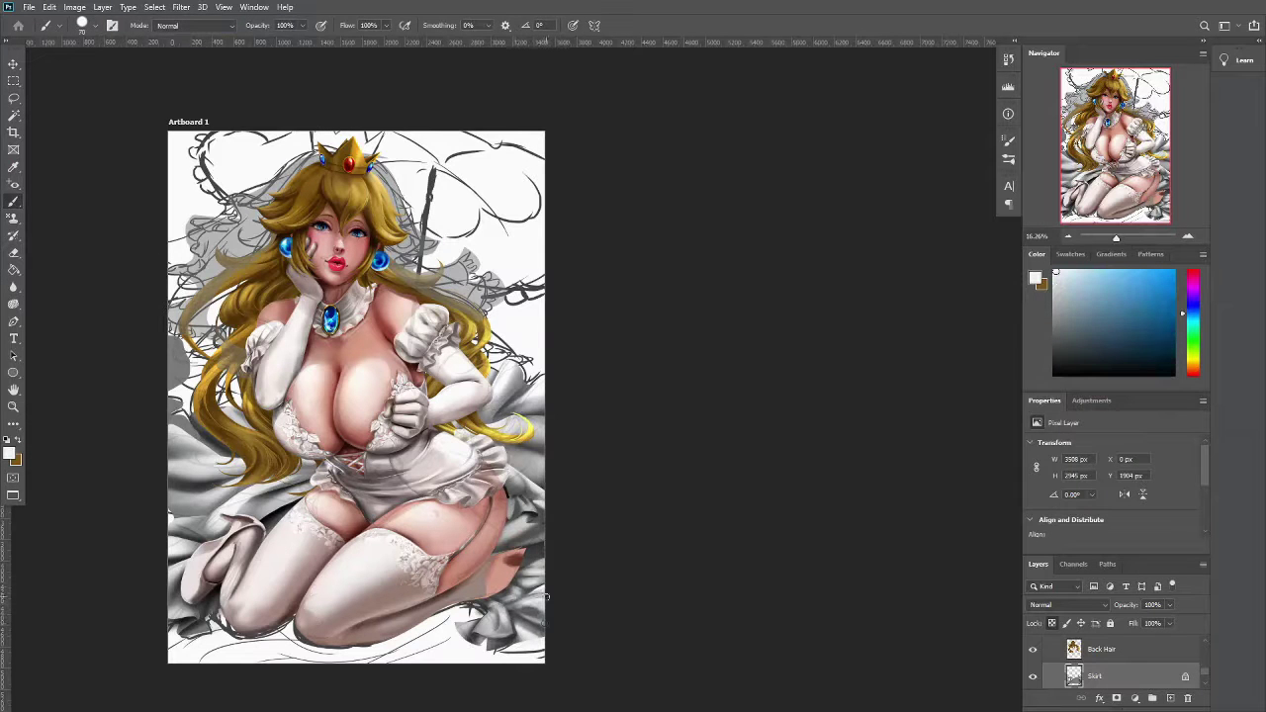
# Lasso the skirt folds between the hip ruffle and the canvas edge and deepen their shadows with the brush in Multiply mode
pyautogui.press('l')
pyautogui.moveTo(539, 512); pyautogui.dragTo(495, 549)
pyautogui.press('i')
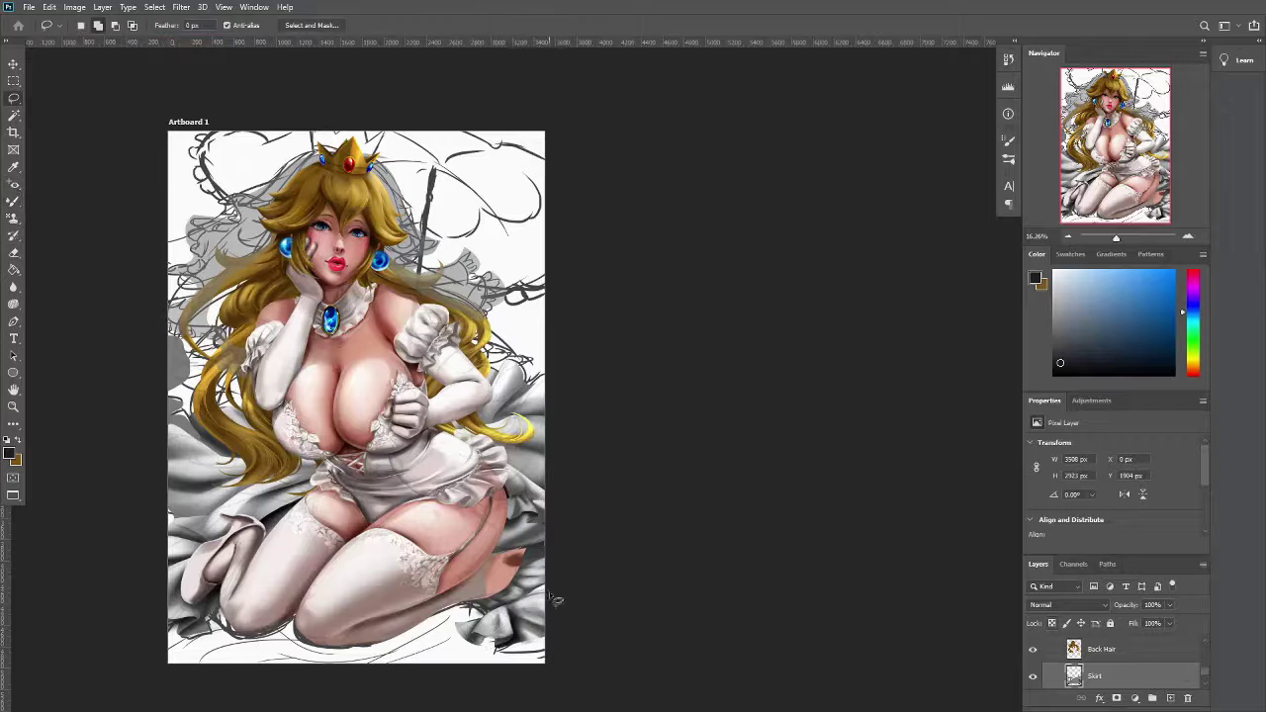
pyautogui.press('b')
pyautogui.press('d')
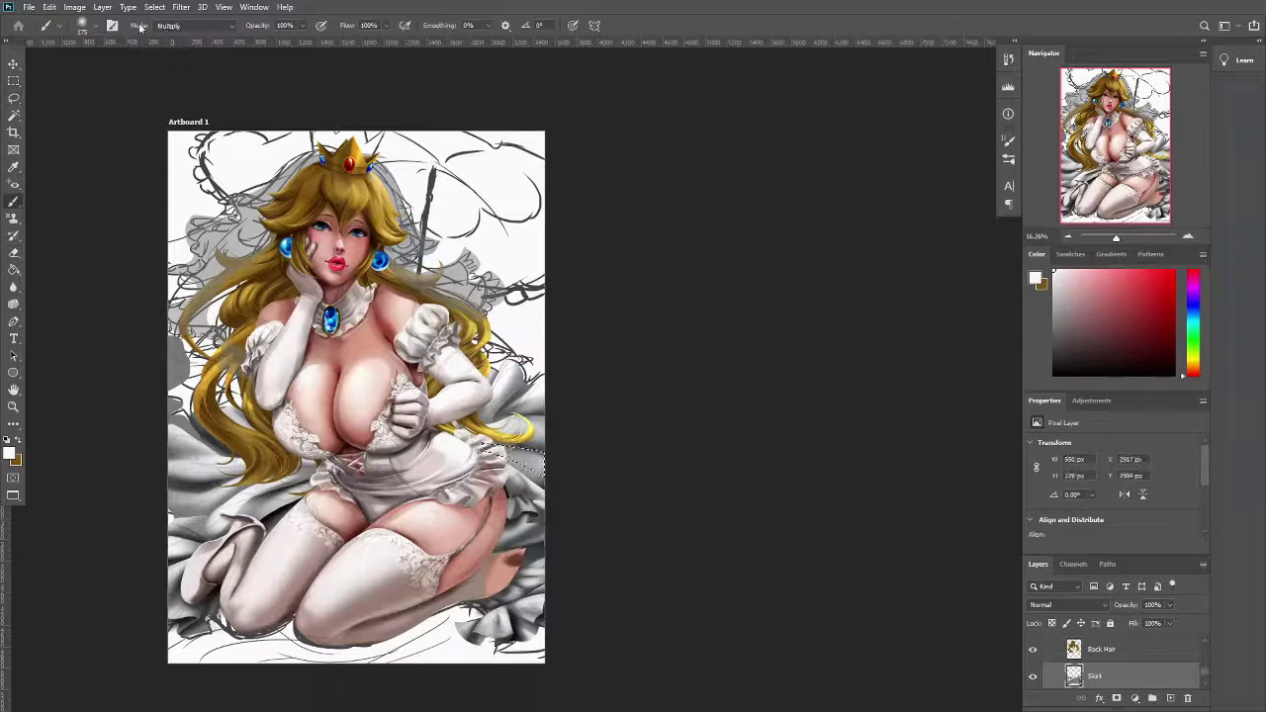
# Select the skirt areas between the shoe and thigh and paint their folds in dark and light grey
pyautogui.moveTo(260, 507)
pyautogui.mouseDown()
pyautogui.moveTo(302, 490)
pyautogui.moveTo(311, 519)
pyautogui.moveTo(253, 529)
pyautogui.mouseUp()
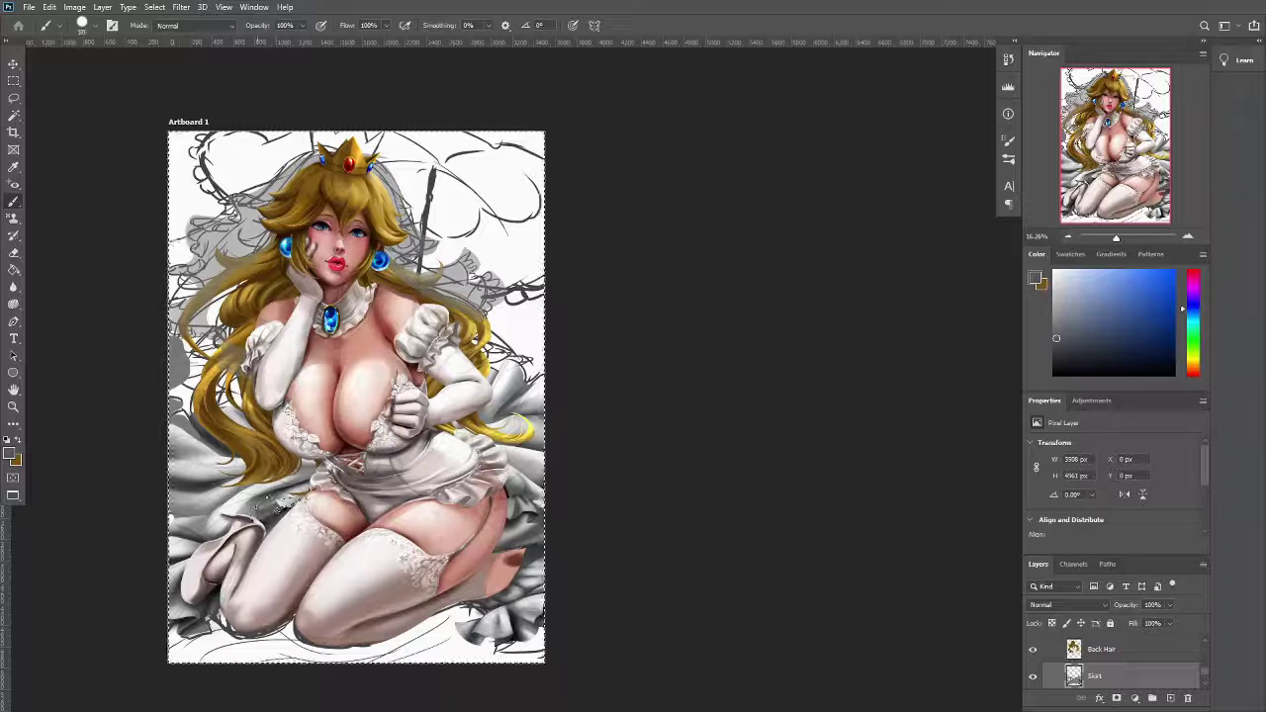
pyautogui.press('i')
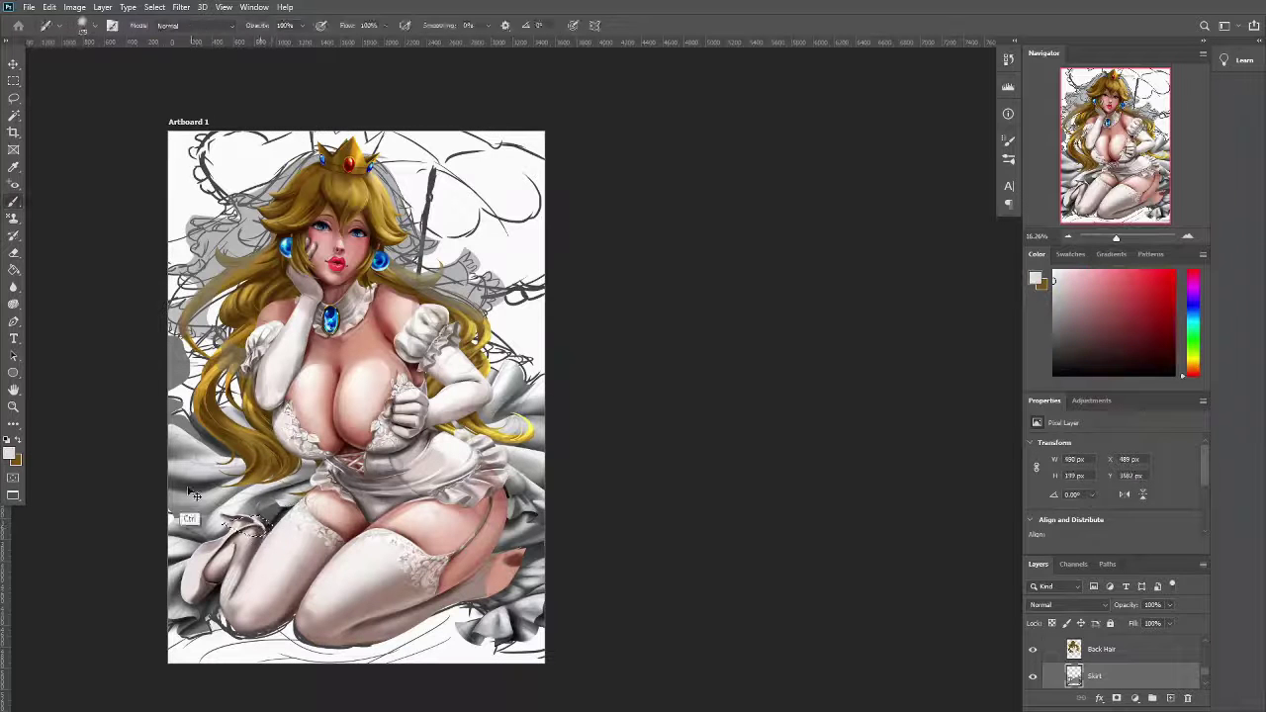
pyautogui.press('i')
pyautogui.hotkey('ctrl', 'a')
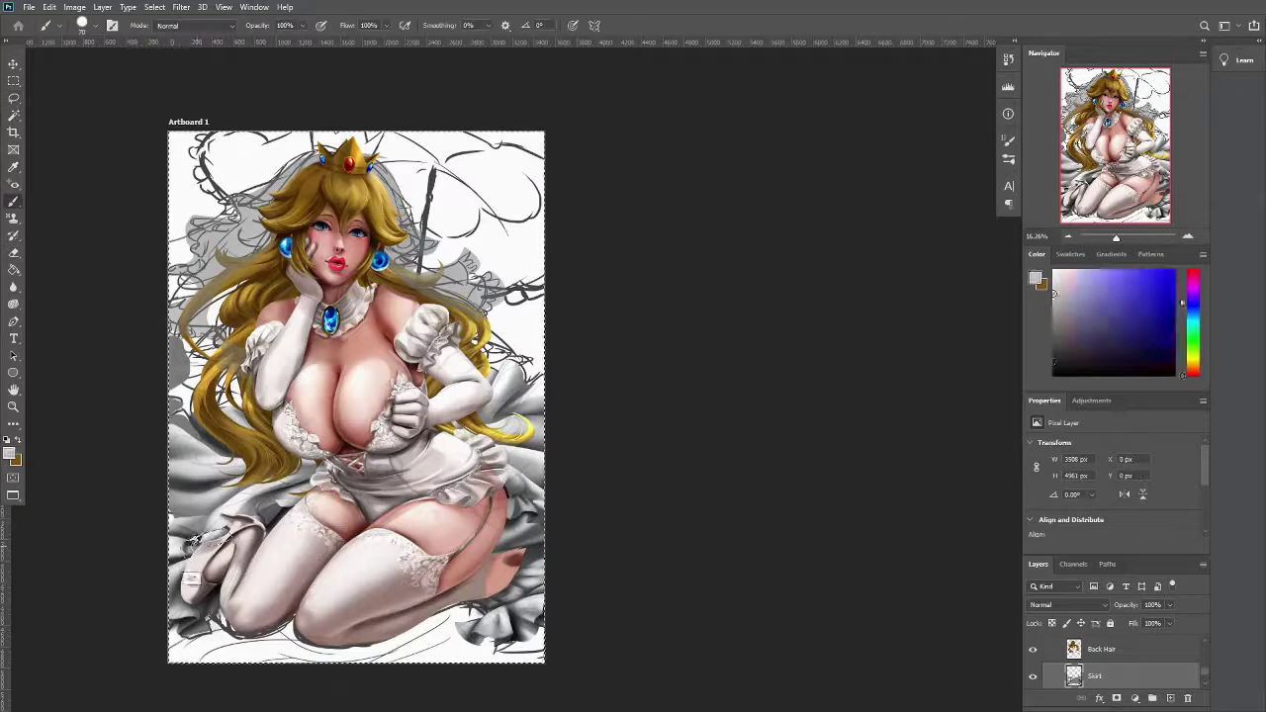
pyautogui.press('b')
pyautogui.press('x')
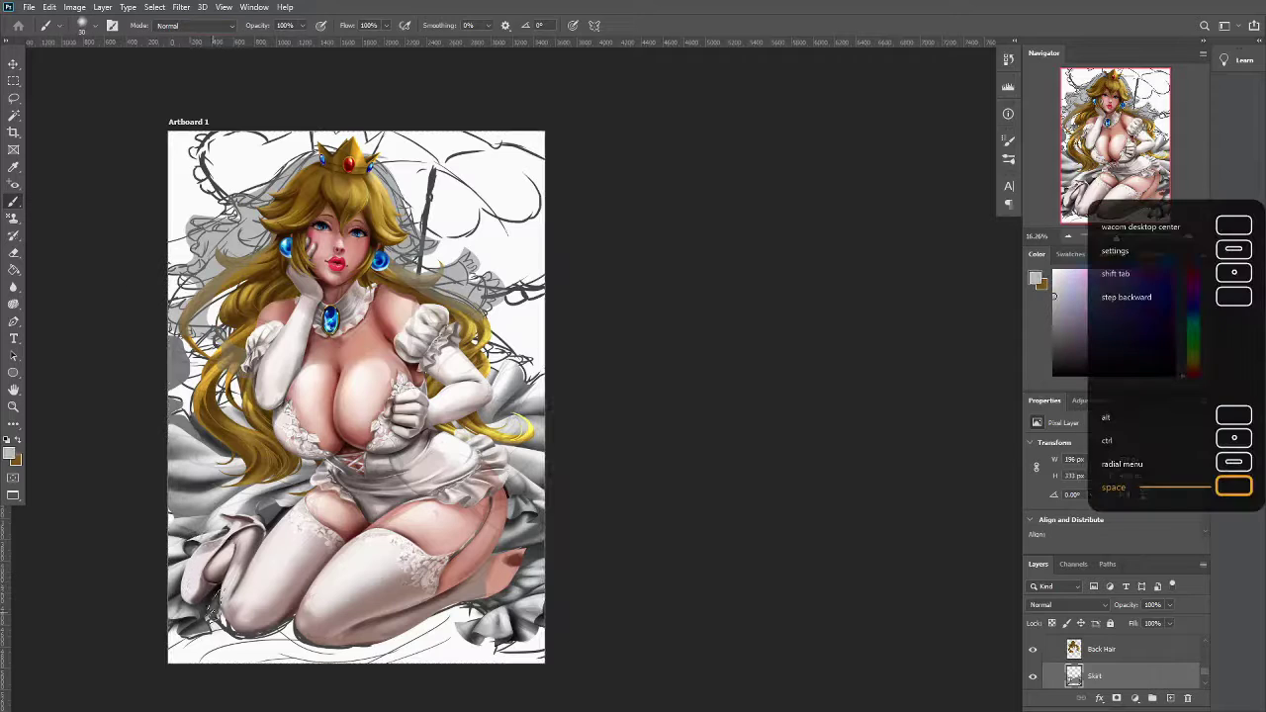
# Paint grey highlights and near-black creases into the skirt folds around and above the shoe
pyautogui.moveTo(170, 493); pyautogui.dragTo(214, 529)
pyautogui.press('b')
pyautogui.press('b')
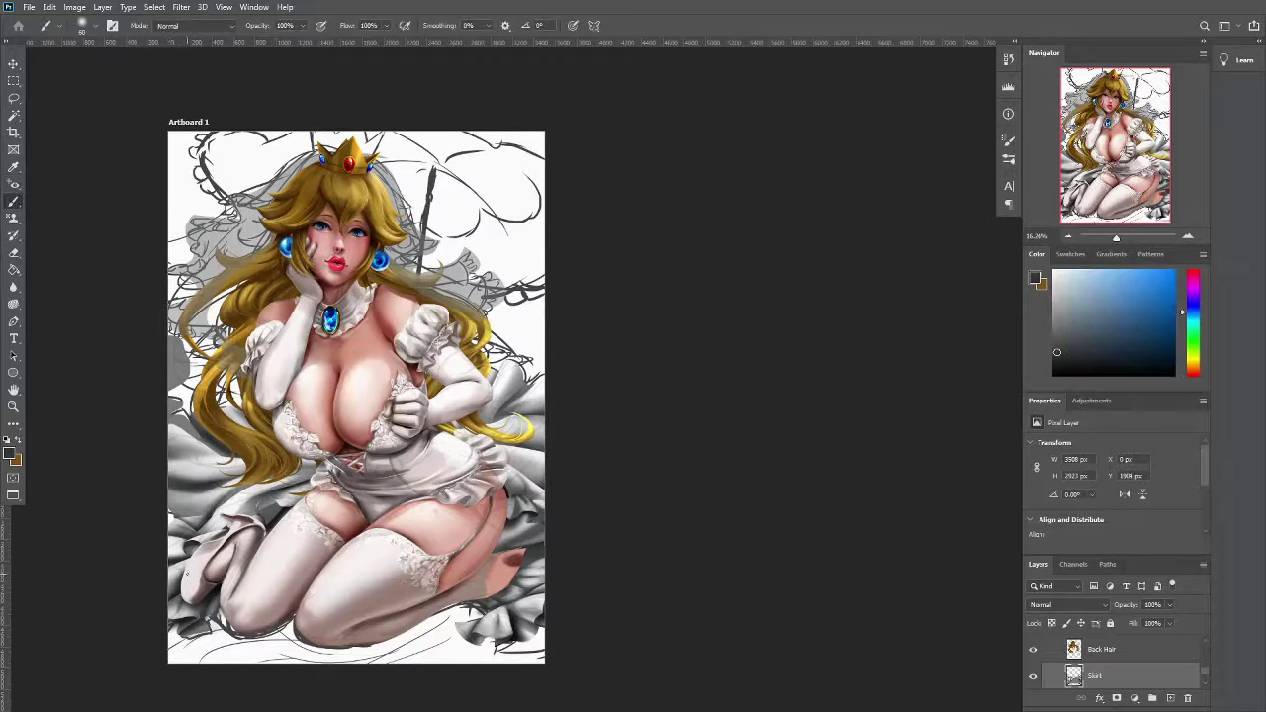
pyautogui.keyDown('alt'); pyautogui.click(218, 588); pyautogui.keyUp('alt')
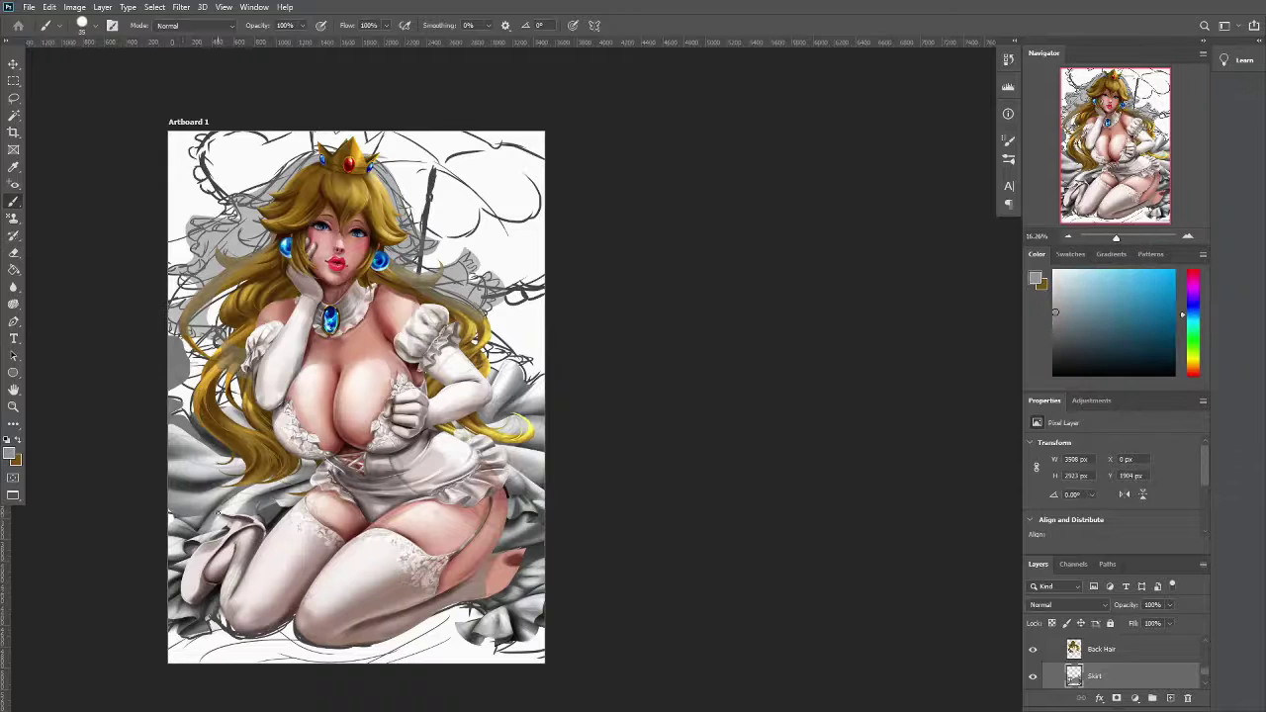
pyautogui.press('i')
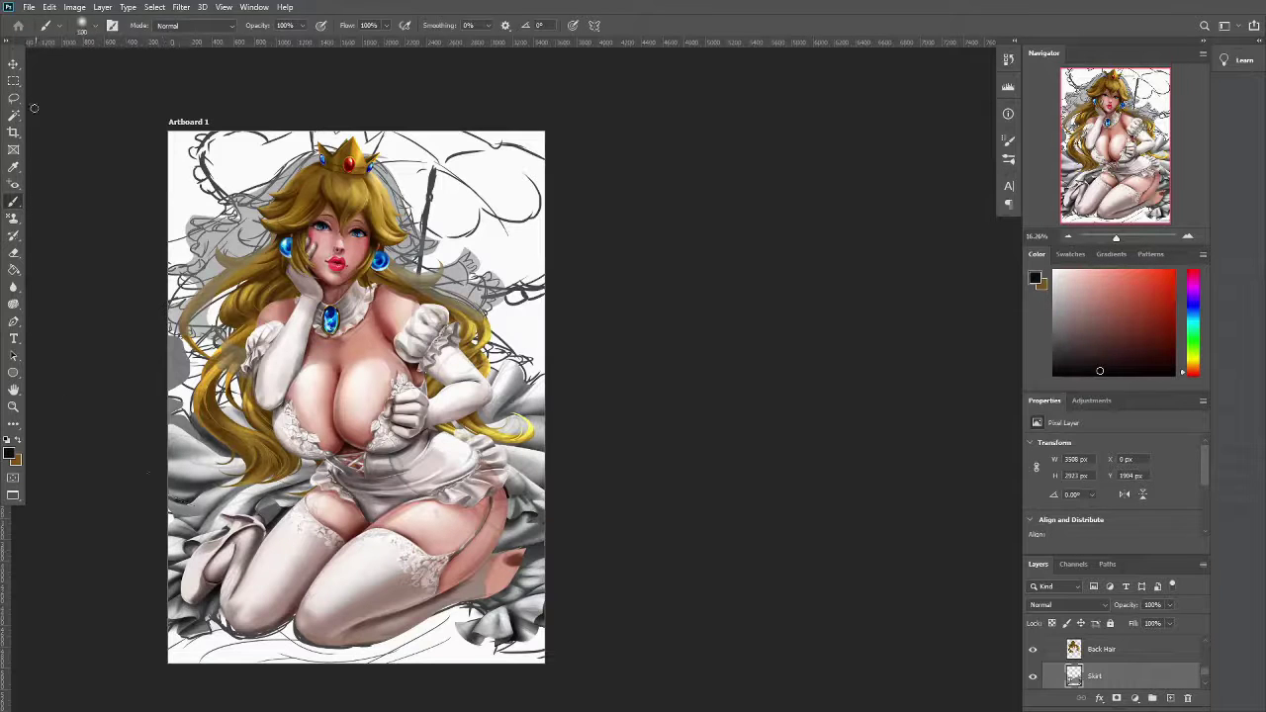
pyautogui.click(178, 505)
pyautogui.press('b')
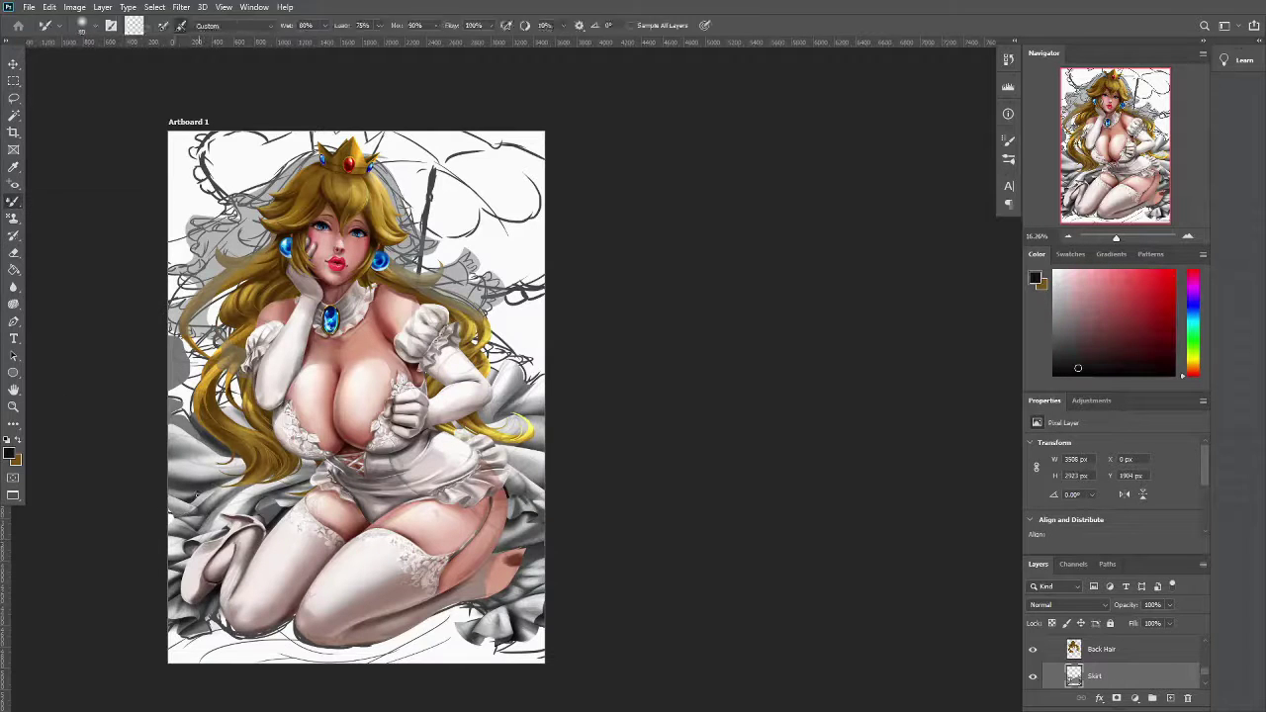
# Lasso the skirt's upper edge beside the long hair curl and extend it with light grey folds
pyautogui.click(82, 25)
pyautogui.press('Escape')
pyautogui.hotkey('shift', 'b')
pyautogui.keyDown('alt'); pyautogui.click(176, 407); pyautogui.keyUp('alt')
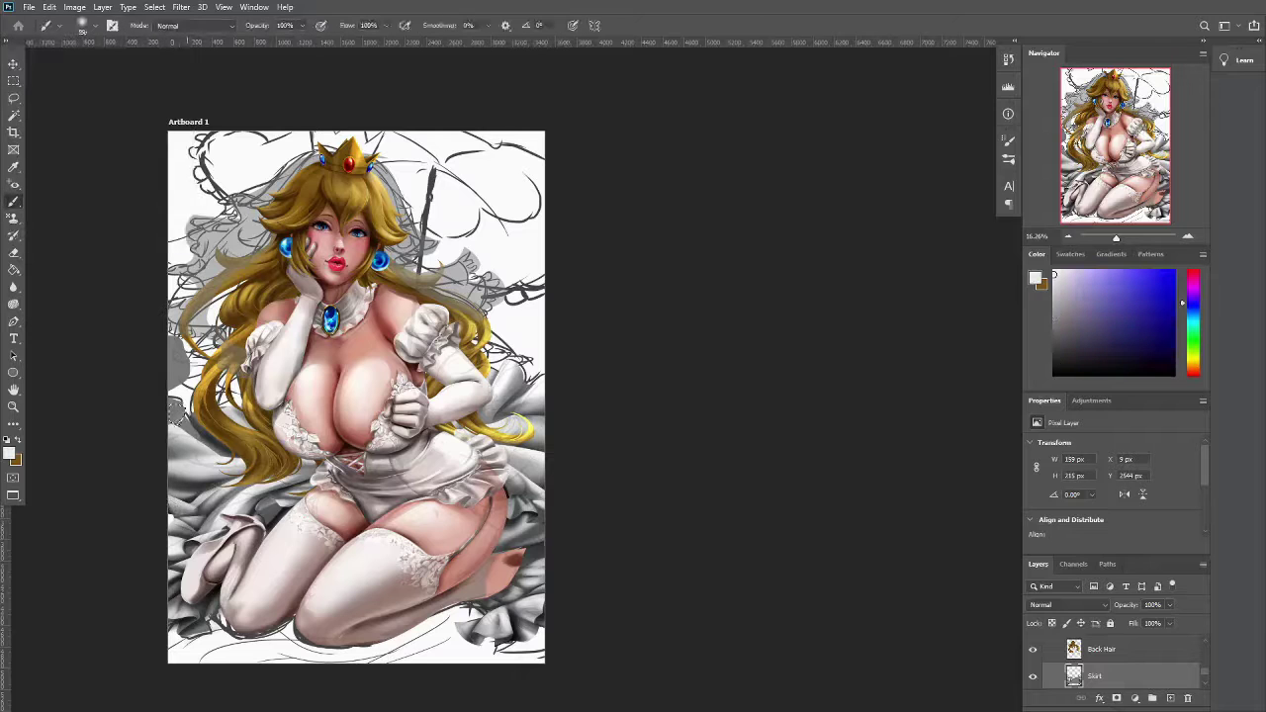
pyautogui.press('i')
pyautogui.click(181, 413)
pyautogui.press('b')
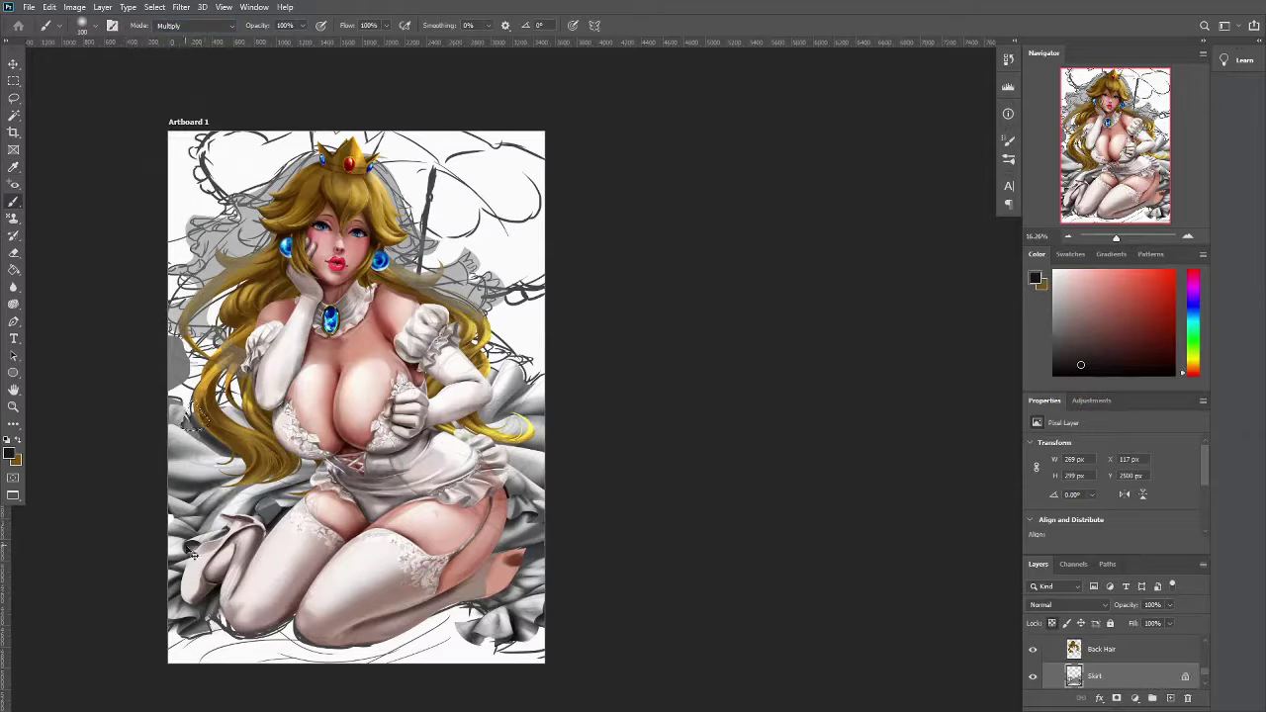
# Darken the skirt creases at the canvas edge above the shoe with near-black in Normal mode inside a lasso selection
pyautogui.hotkey('shift', 'alt', 'n')
pyautogui.keyDown('alt'); pyautogui.keyDown('shift'); pyautogui.rightClick(127, 481); pyautogui.keyUp('shift'); pyautogui.keyUp('alt')
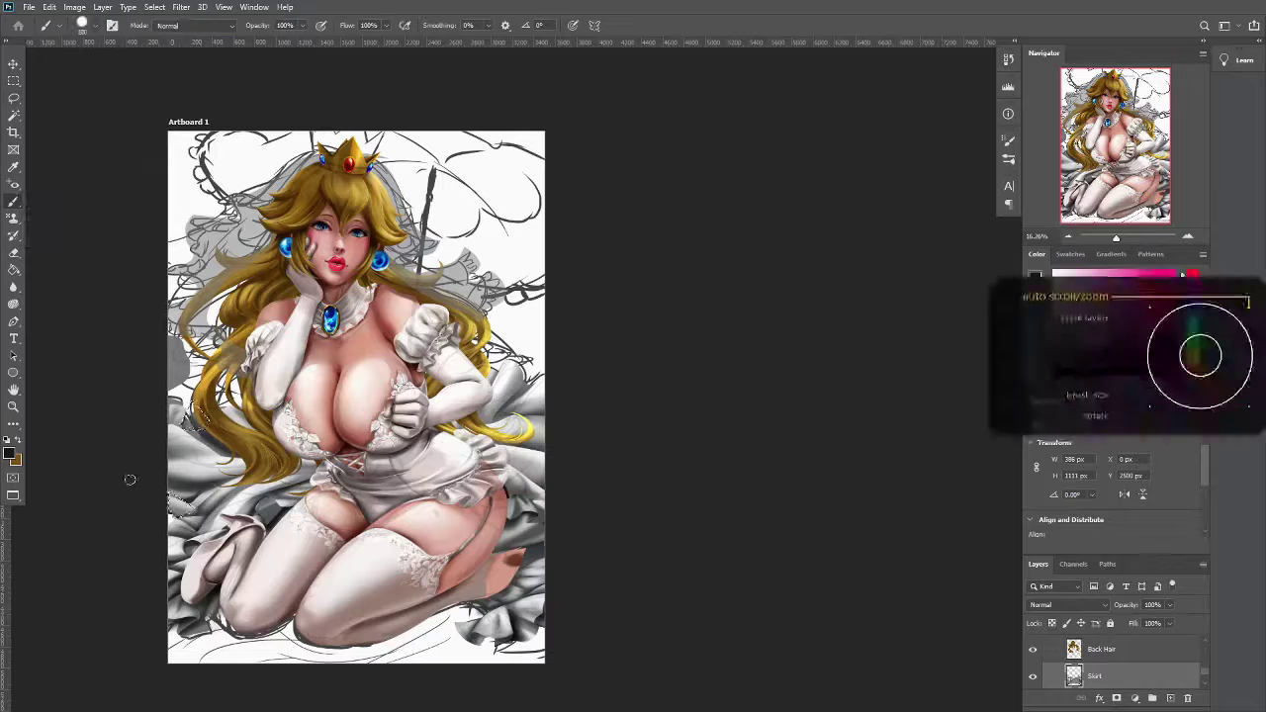
pyautogui.moveTo(178, 500); pyautogui.dragTo(193, 514)
pyautogui.hotkey('shift', 'b')
# Paint light grey and white folds on the skirt beside the bent elbow and beneath the gloved forearm
pyautogui.moveTo(546, 401)
pyautogui.mouseDown()
pyautogui.moveTo(514, 376)
pyautogui.moveTo(540, 377)
pyautogui.mouseUp()
pyautogui.hotkey('shift', 'b')
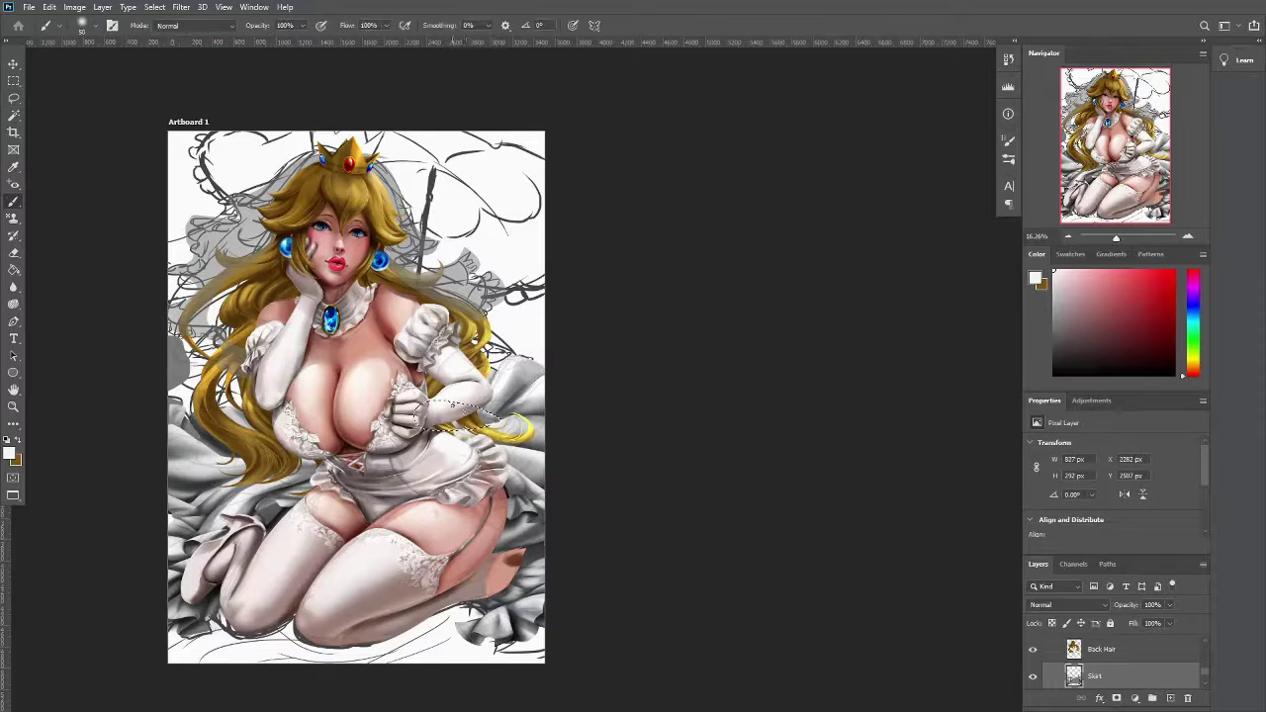
pyautogui.keyDown('alt'); pyautogui.click(455, 415); pyautogui.keyUp('alt')
pyautogui.scroll(-1, 1155, 685)
# Add a new layer below Skirt and paint a crumpled light and dark grey fold rising behind the bent elbow
pyautogui.click(1170, 698)
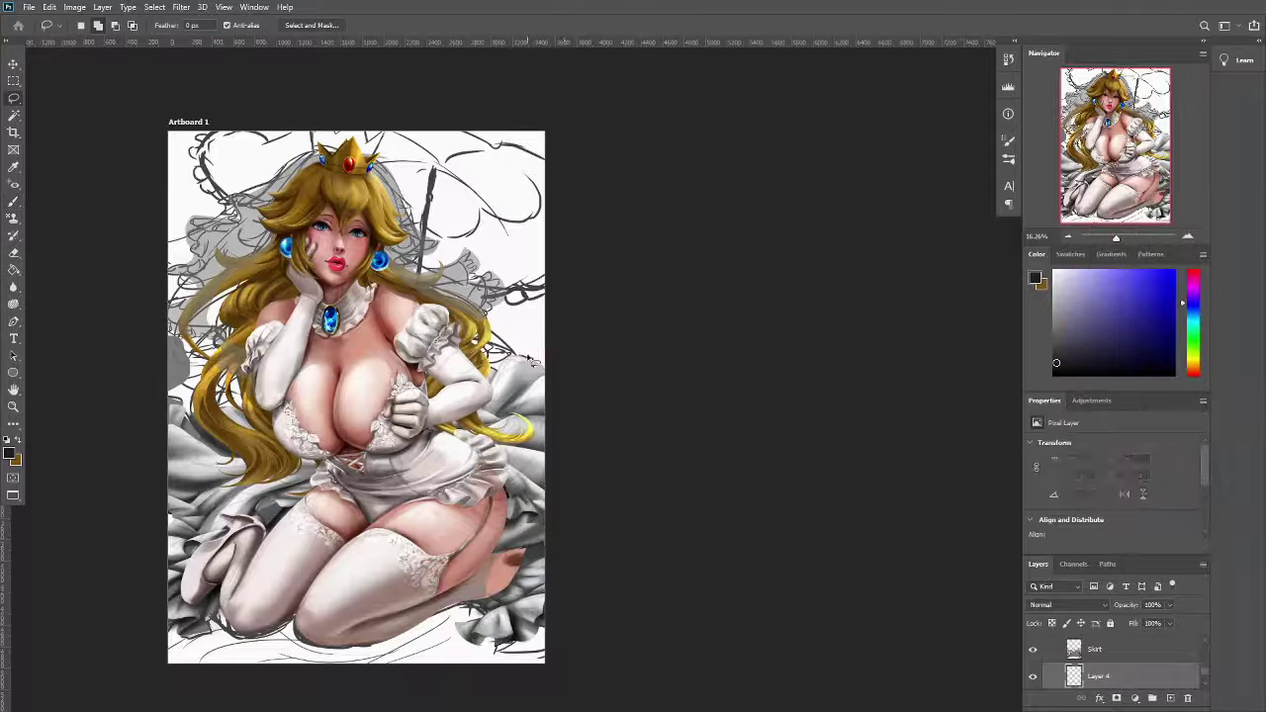
pyautogui.keyDown('alt'); pyautogui.click(526, 368); pyautogui.keyUp('alt')
pyautogui.moveTo(536, 344)
pyautogui.mouseDown()
pyautogui.moveTo(447, 465)
pyautogui.moveTo(517, 352)
pyautogui.mouseUp()
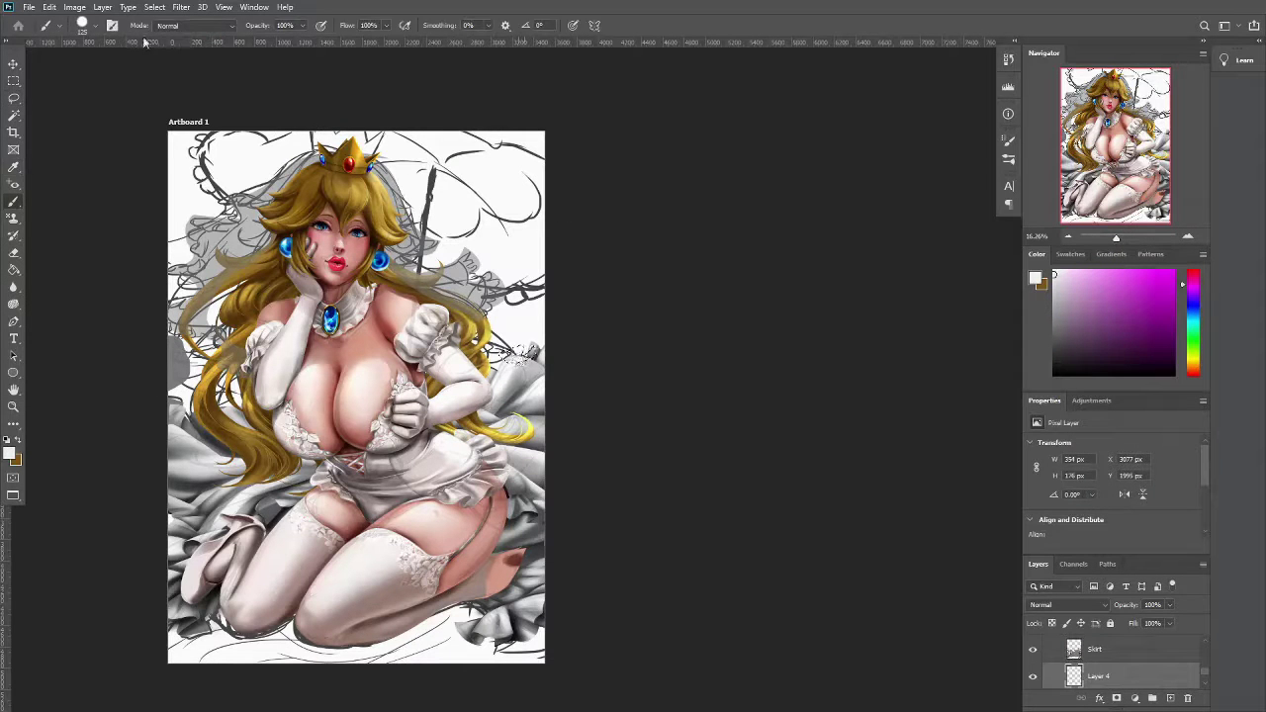
pyautogui.keyDown('alt'); pyautogui.click(516, 354); pyautogui.keyUp('alt')
pyautogui.keyDown('alt'); pyautogui.click(515, 347); pyautogui.keyUp('alt')
pyautogui.keyDown('alt'); pyautogui.click(493, 370); pyautogui.keyUp('alt')
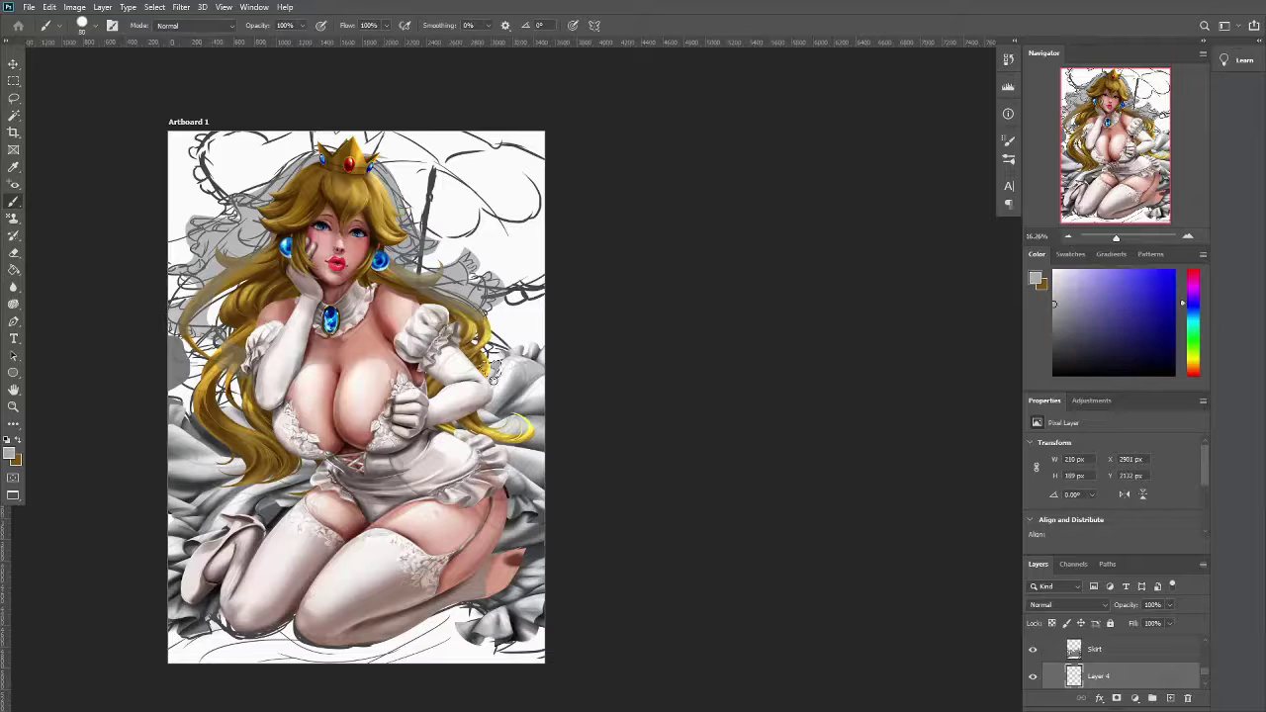
pyautogui.hotkey('shift', 'alt', 'n')
pyautogui.keyDown('alt'); pyautogui.click(518, 350); pyautogui.keyUp('alt')
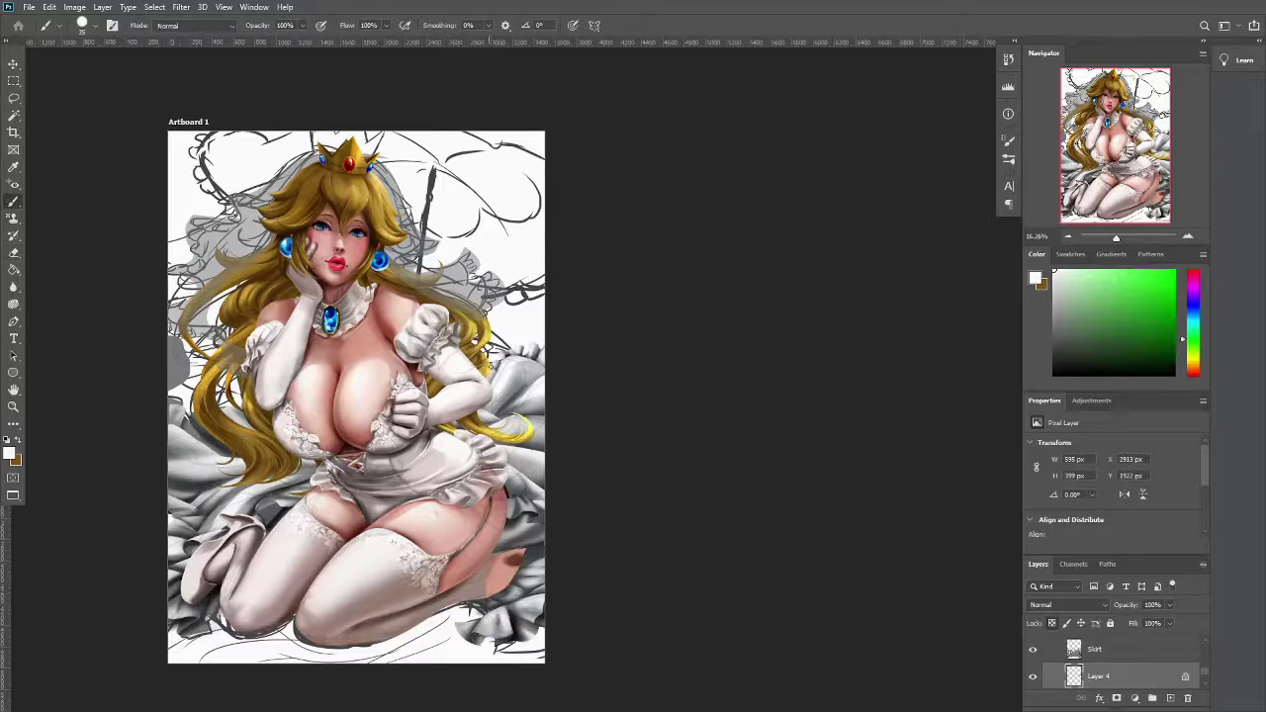
# Return to the Skirt layer, darken the crease beside the long hair, and extend the fabric up the canvas edge in white
pyautogui.hotkey('alt', ']')
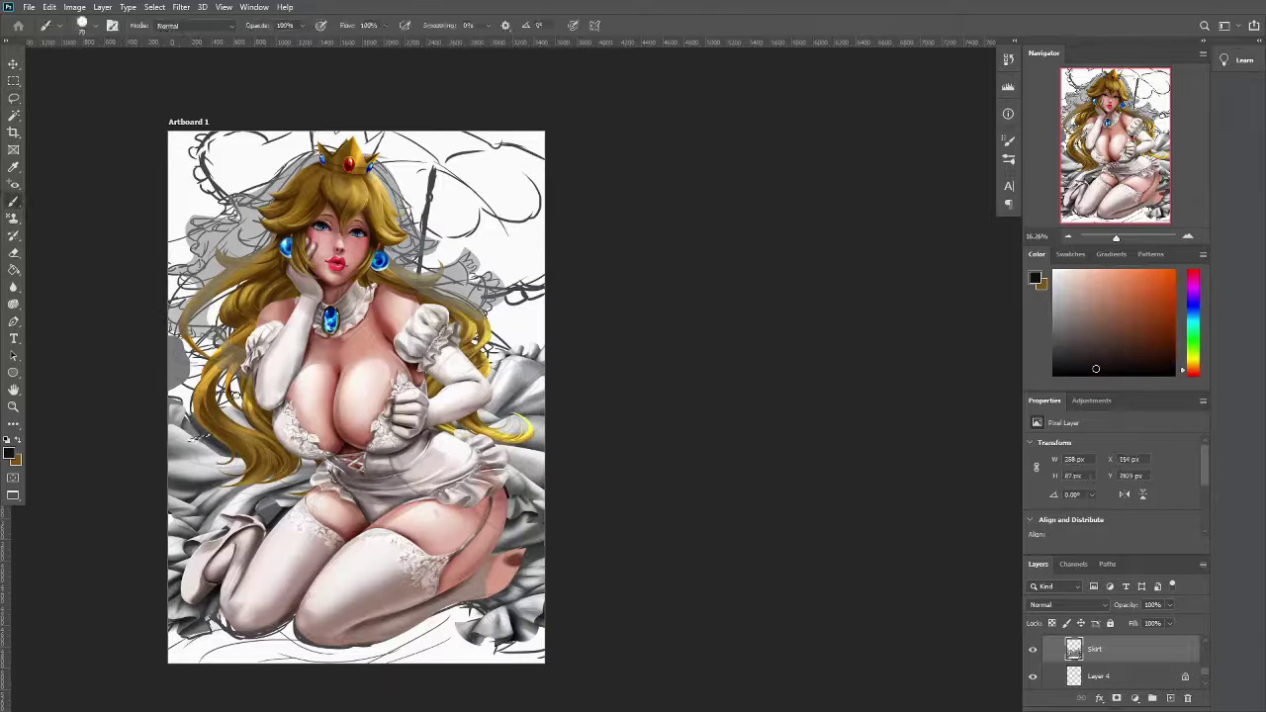
pyautogui.keyDown('alt'); pyautogui.click(198, 439); pyautogui.keyUp('alt')
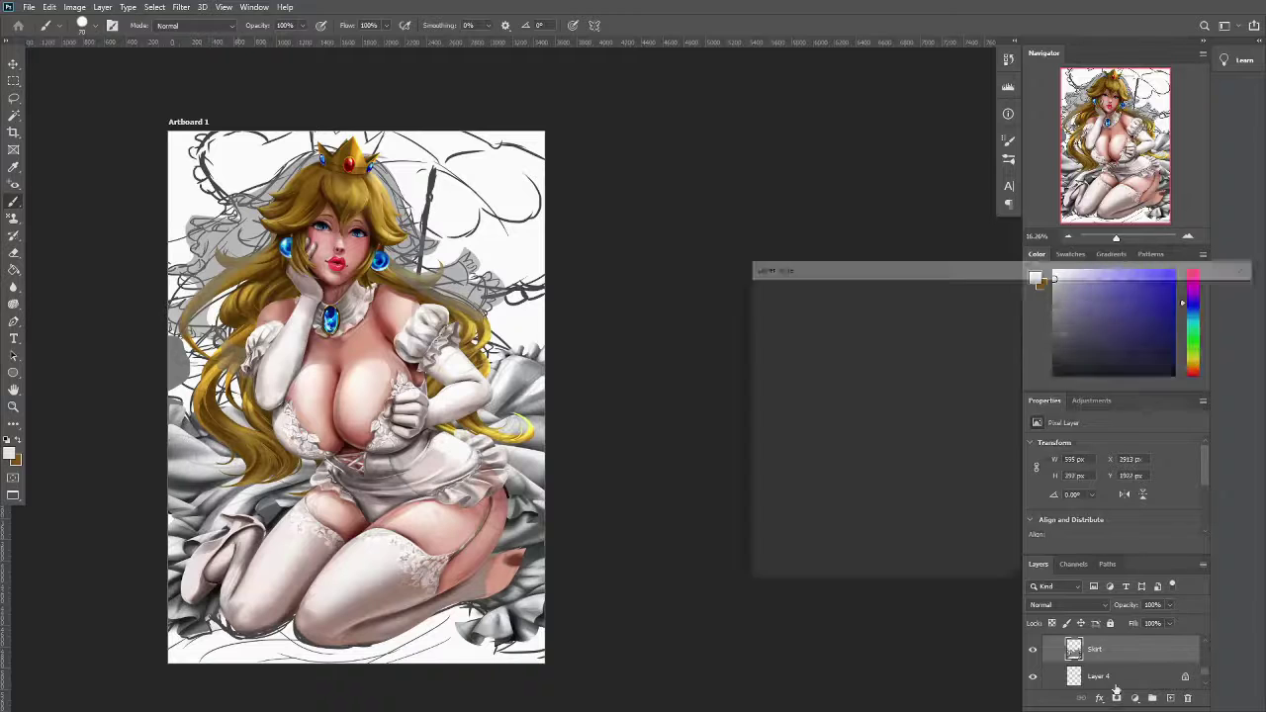
pyautogui.press('v')
pyautogui.press('b')
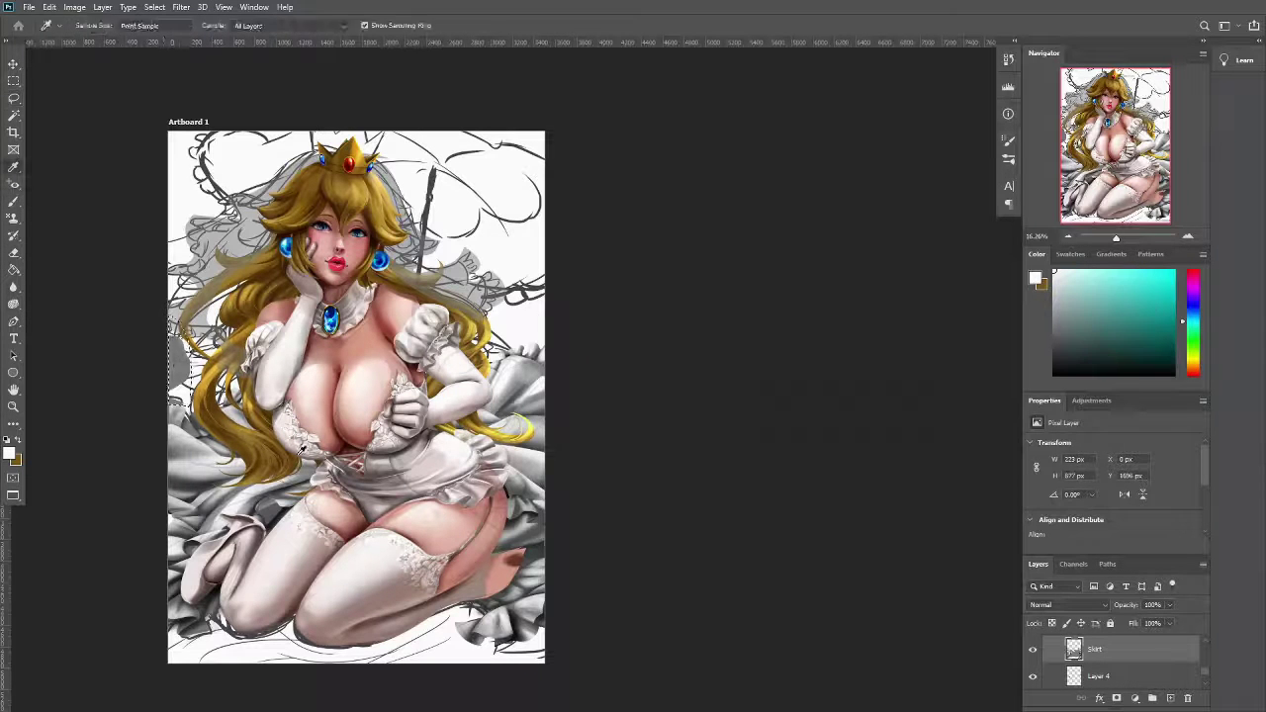
pyautogui.keyDown('alt'); pyautogui.click(161, 370); pyautogui.keyUp('alt')
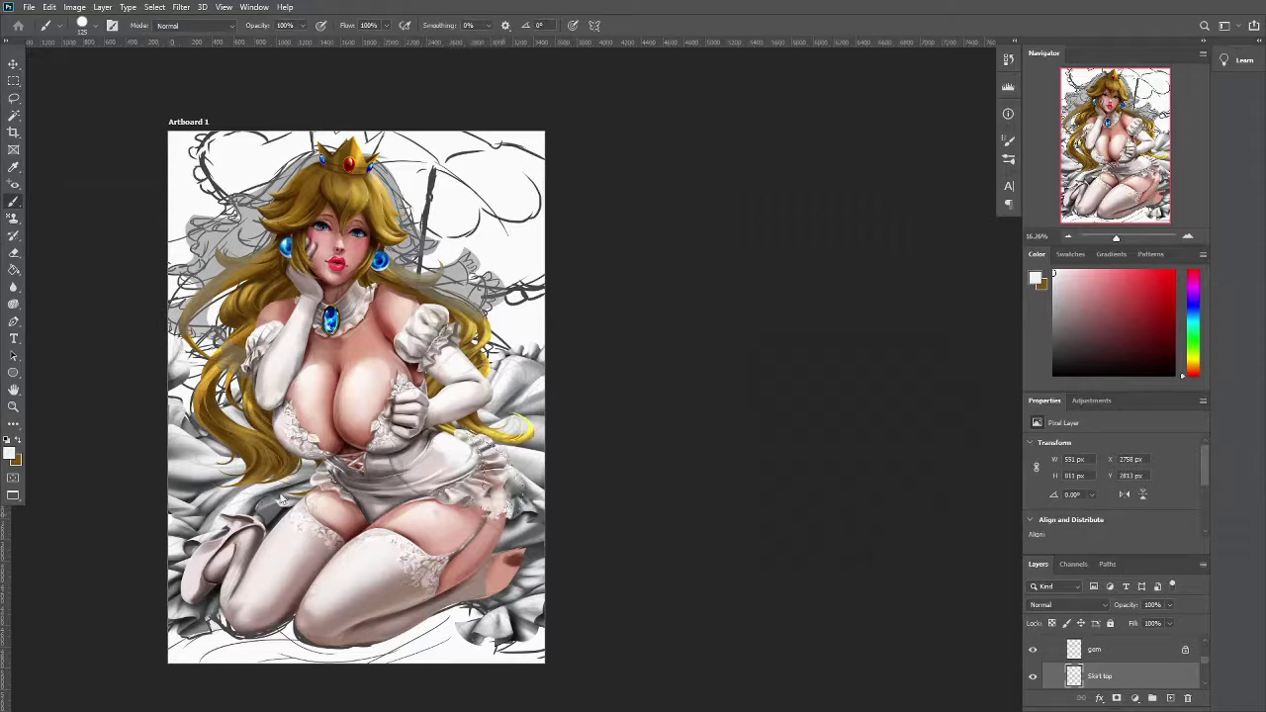
# Paint the ruffled hem over the hip with dark grey and off-white frills on the Skirt top layer
pyautogui.keyDown('alt'); pyautogui.click(495, 480); pyautogui.keyUp('alt')
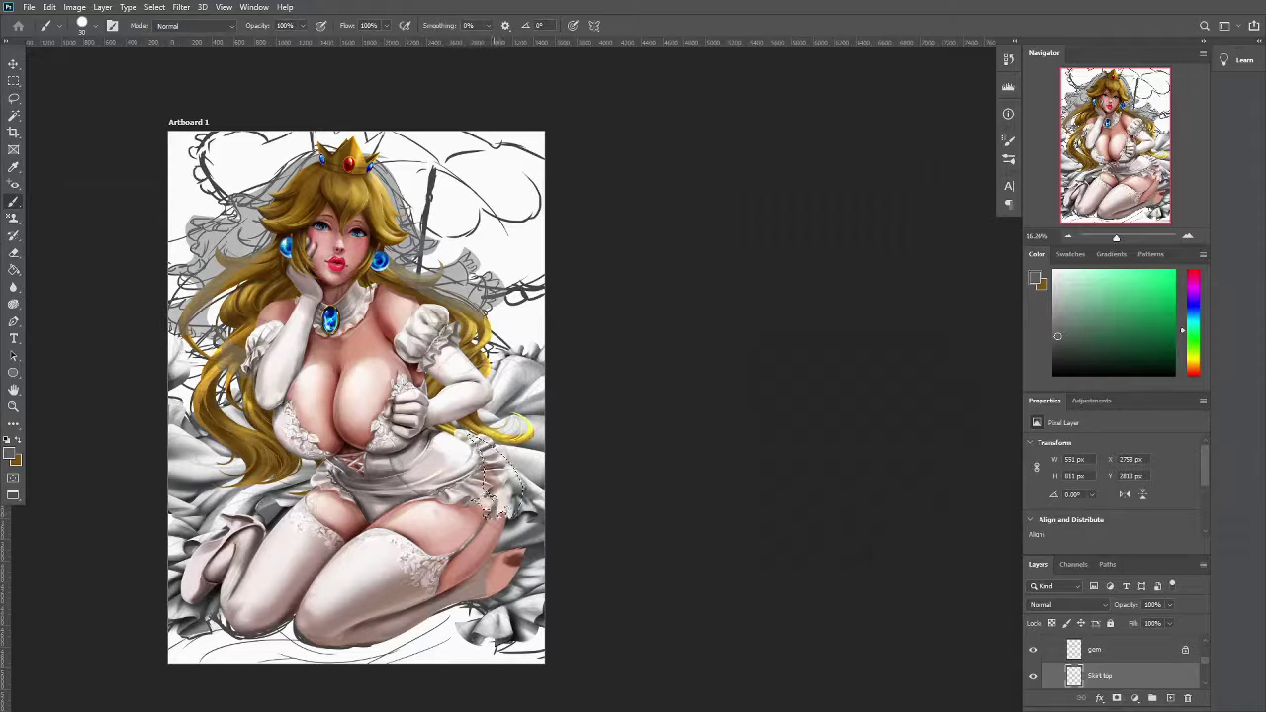
pyautogui.keyDown('alt'); pyautogui.click(485, 509); pyautogui.keyUp('alt')
pyautogui.keyDown('alt'); pyautogui.click(490, 495); pyautogui.keyUp('alt')
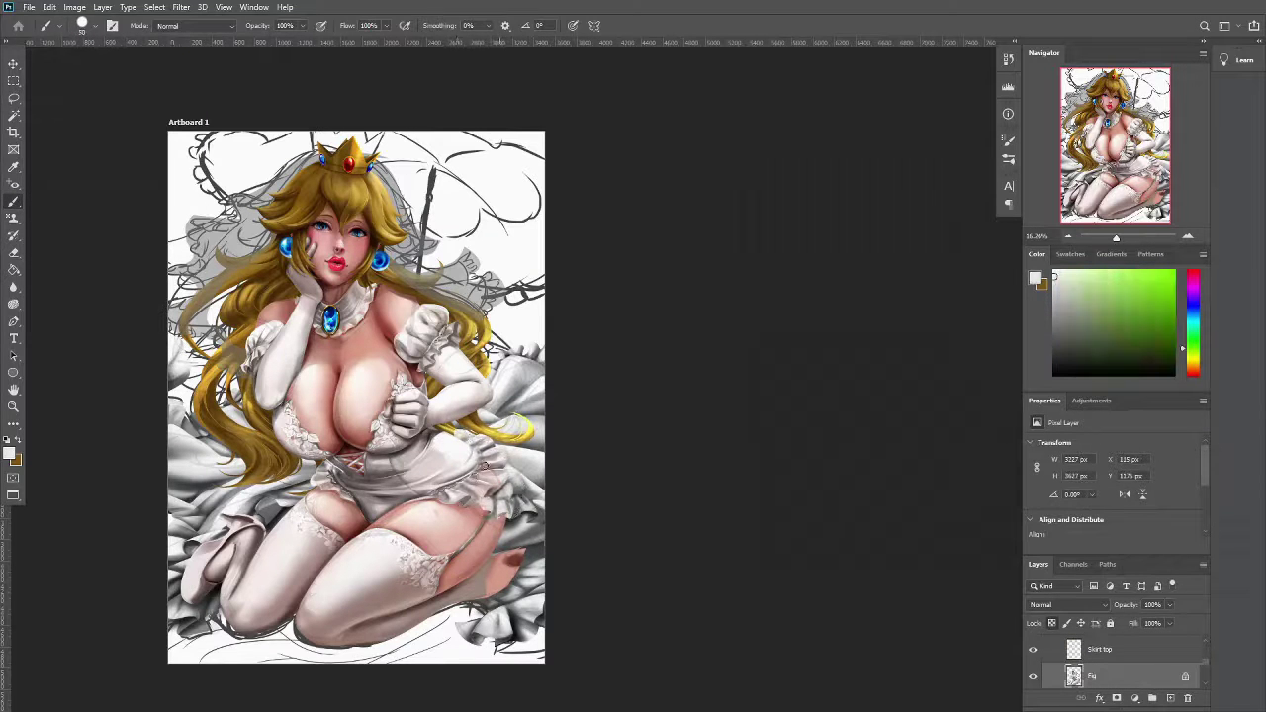
pyautogui.keyDown('alt'); pyautogui.click(493, 517); pyautogui.keyUp('alt')
pyautogui.keyDown('ctrl'); pyautogui.click(494, 515); pyautogui.keyUp('ctrl')
pyautogui.keyDown('alt'); pyautogui.click(498, 514); pyautogui.keyUp('alt')
pyautogui.keyDown('alt'); pyautogui.click(487, 507); pyautogui.keyUp('alt')
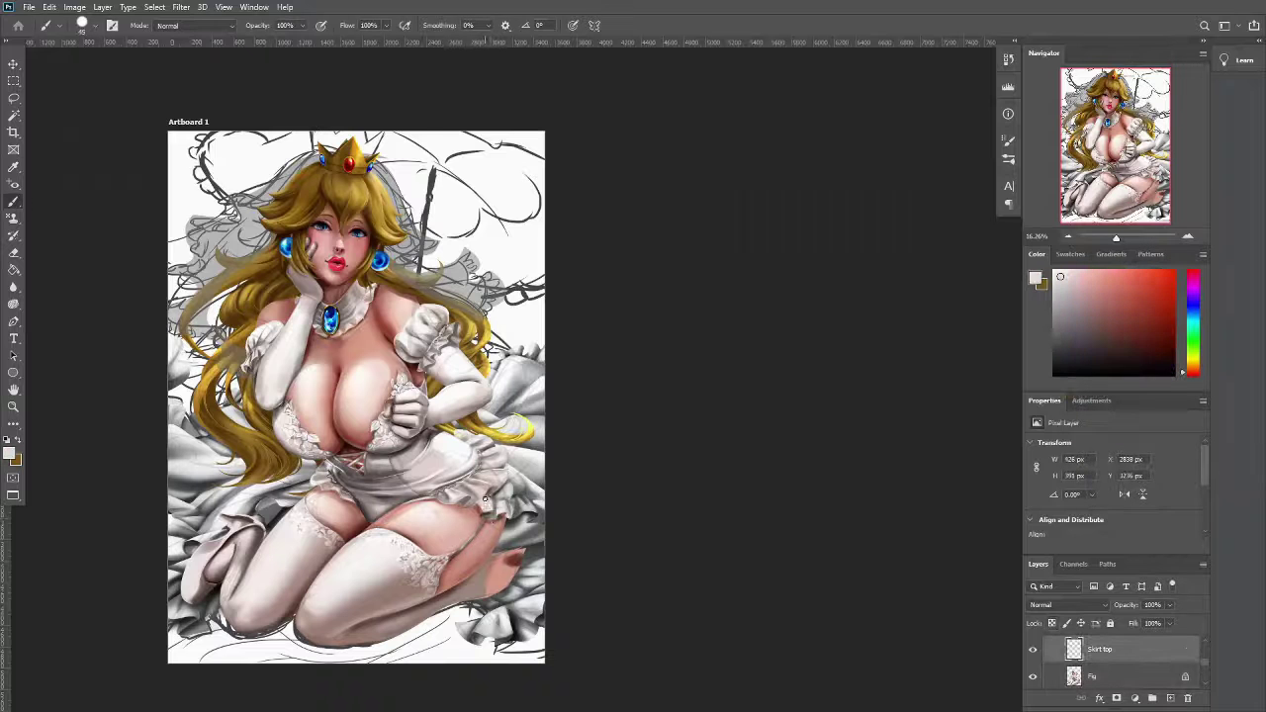
pyautogui.keyDown('alt'); pyautogui.click(489, 505); pyautogui.keyUp('alt')
pyautogui.keyDown('alt'); pyautogui.click(492, 509); pyautogui.keyUp('alt')
# Blend the lassoed folds beside the hip ruffle on the Skirt layer with the Mixer Brush
pyautogui.keyDown('alt'); pyautogui.scroll(-1, 539, 490); pyautogui.keyUp('alt')
pyautogui.rightClick(14, 200)
pyautogui.keyDown('ctrl'); pyautogui.click(514, 475); pyautogui.keyUp('ctrl')
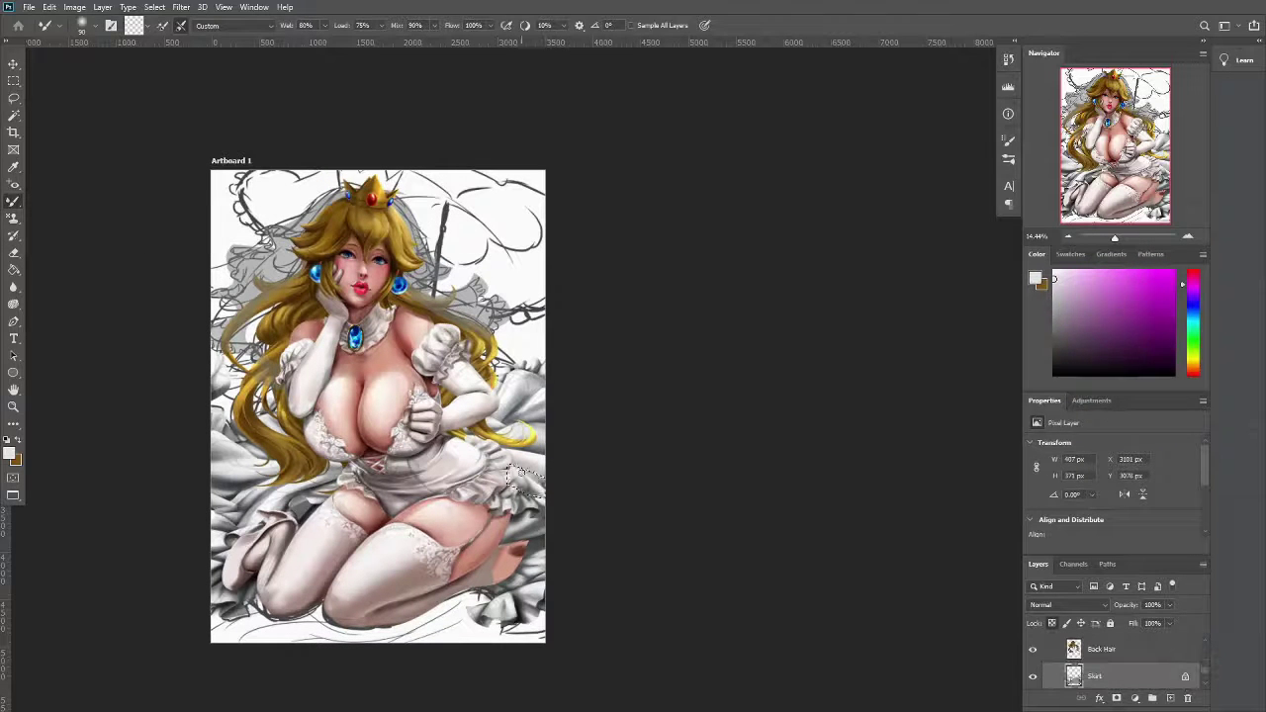
pyautogui.keyDown('alt'); pyautogui.click(336, 576); pyautogui.keyUp('alt')
pyautogui.keyDown('alt'); pyautogui.click(524, 473); pyautogui.keyUp('alt')
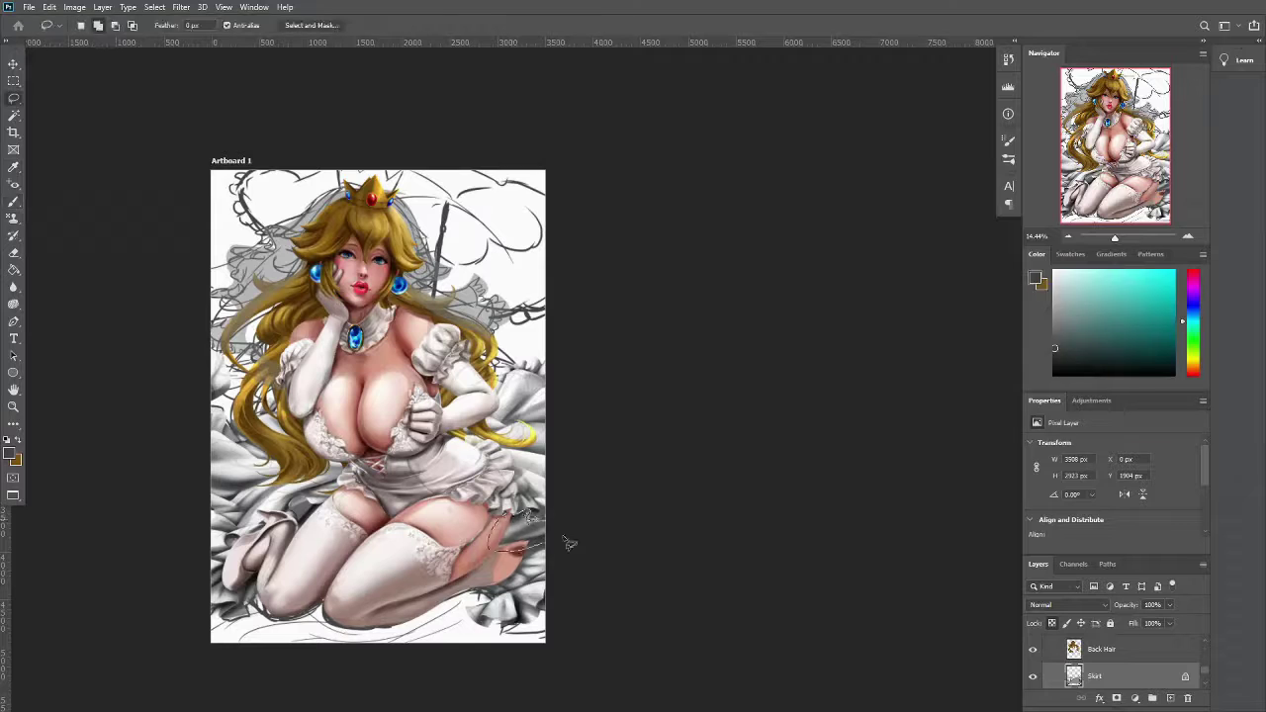
# Lasso the skirt gap between the hair tips and the thigh and shade it with dark grey
pyautogui.moveTo(299, 501); pyautogui.dragTo(325, 496)
pyautogui.keyDown('alt'); pyautogui.click(309, 495); pyautogui.keyUp('alt')
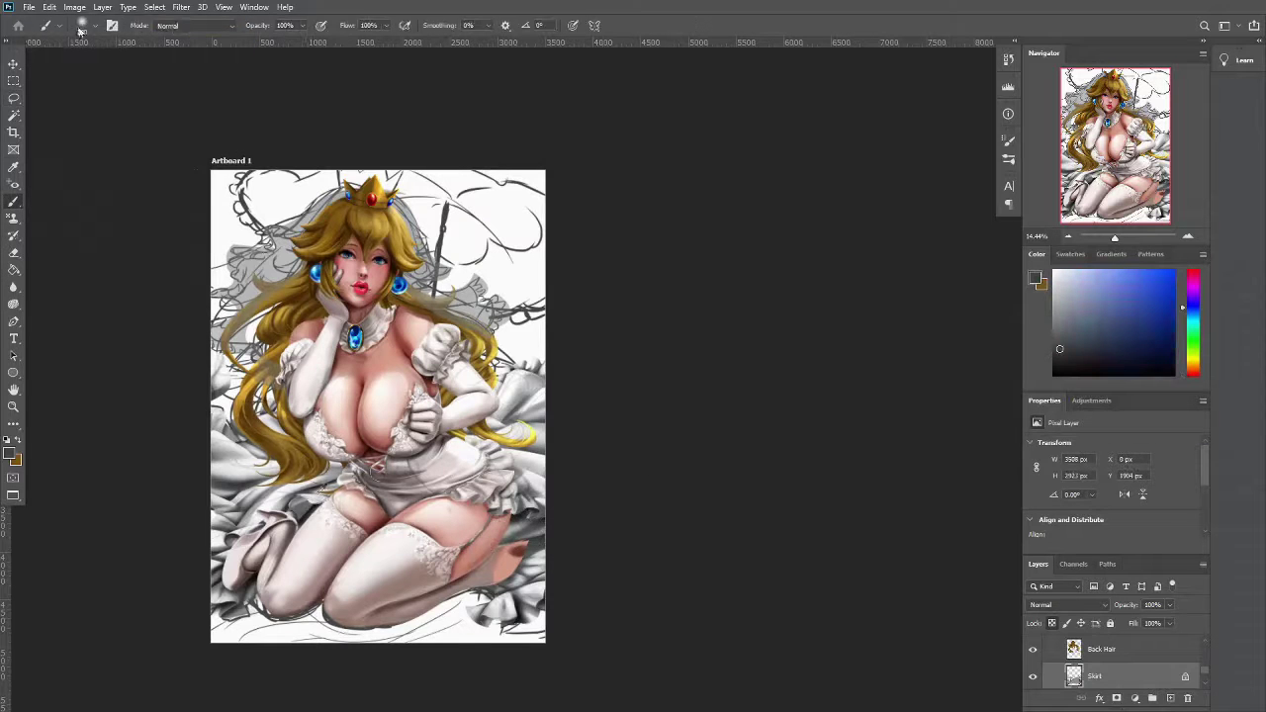
pyautogui.keyDown('alt'); pyautogui.click(306, 500); pyautogui.keyUp('alt')
pyautogui.keyDown('alt'); pyautogui.click(277, 500); pyautogui.keyUp('alt')
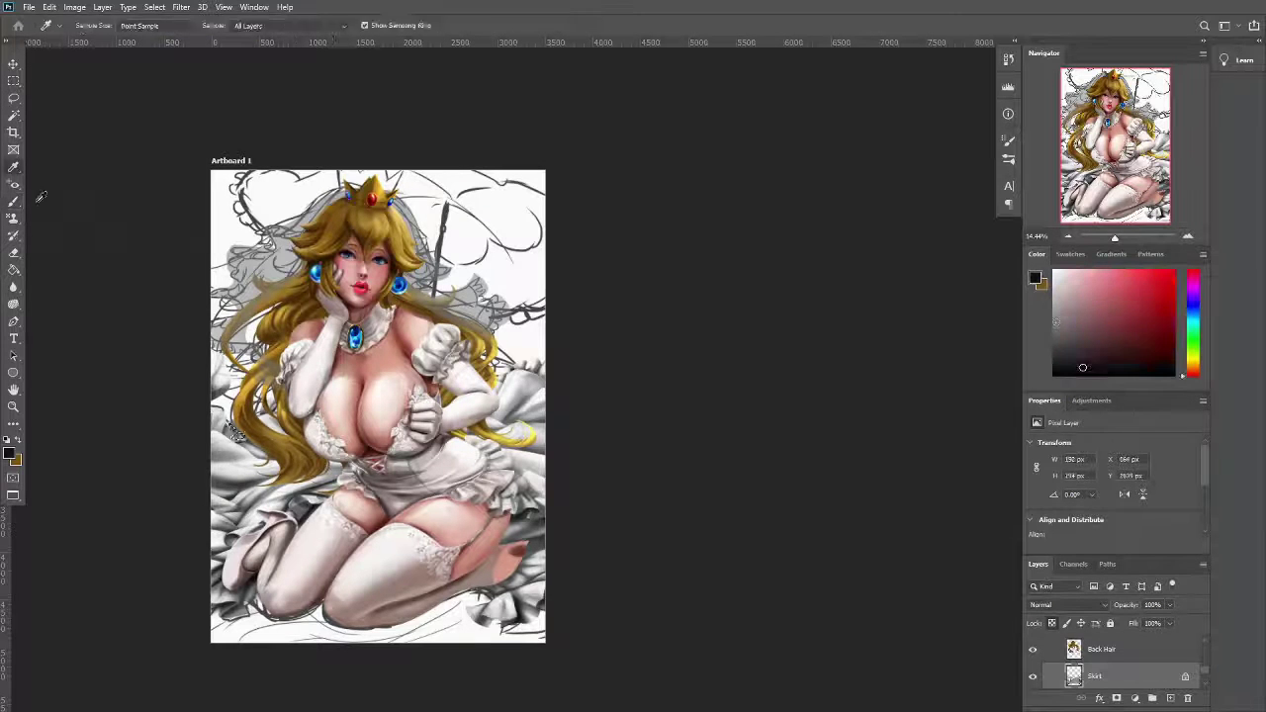
# Lasso the bare foot beside the hip on the Fig layer and paint grey and white folds over it
pyautogui.hotkey('ctrl', 'b')
pyautogui.press('Escape')
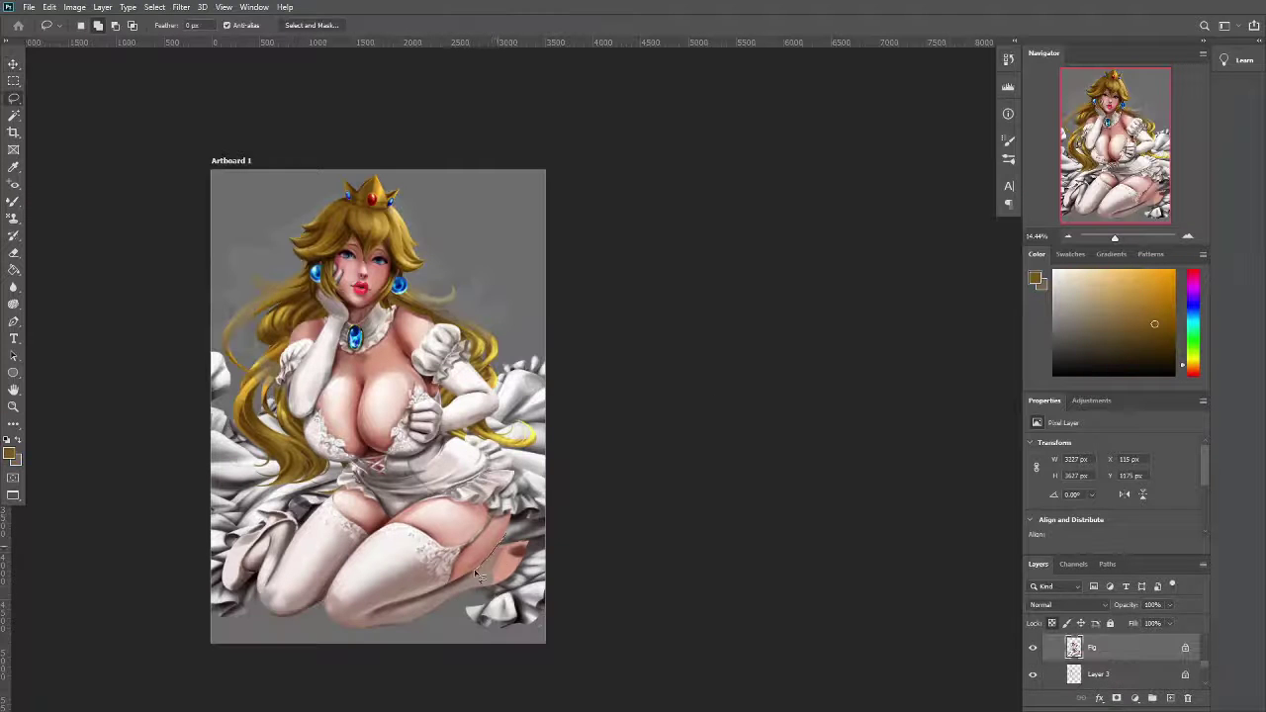
pyautogui.moveTo(477, 573); pyautogui.dragTo(481, 585)
pyautogui.press('b')
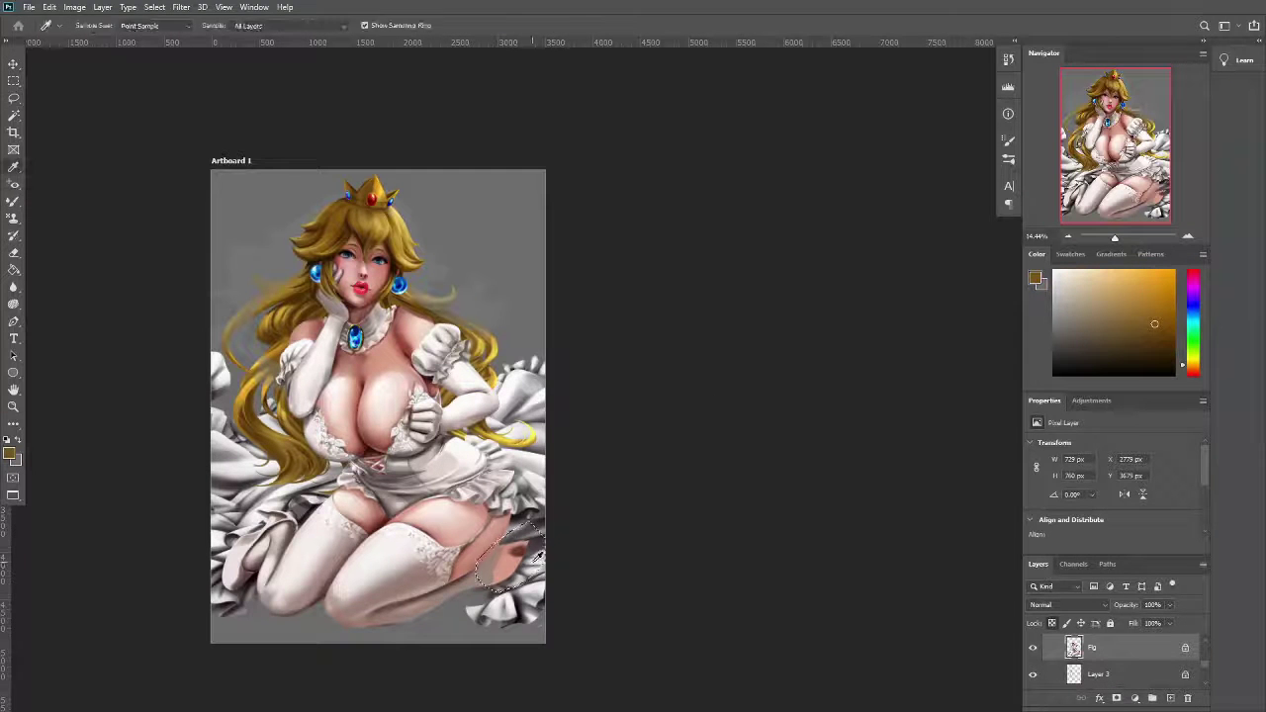
pyautogui.keyDown('alt'); pyautogui.click(509, 554); pyautogui.keyUp('alt')
pyautogui.keyDown('alt'); pyautogui.click(514, 544); pyautogui.keyUp('alt')
pyautogui.keyDown('alt'); pyautogui.click(505, 579); pyautogui.keyUp('alt')
pyautogui.keyDown('alt'); pyautogui.click(504, 559); pyautogui.keyUp('alt')
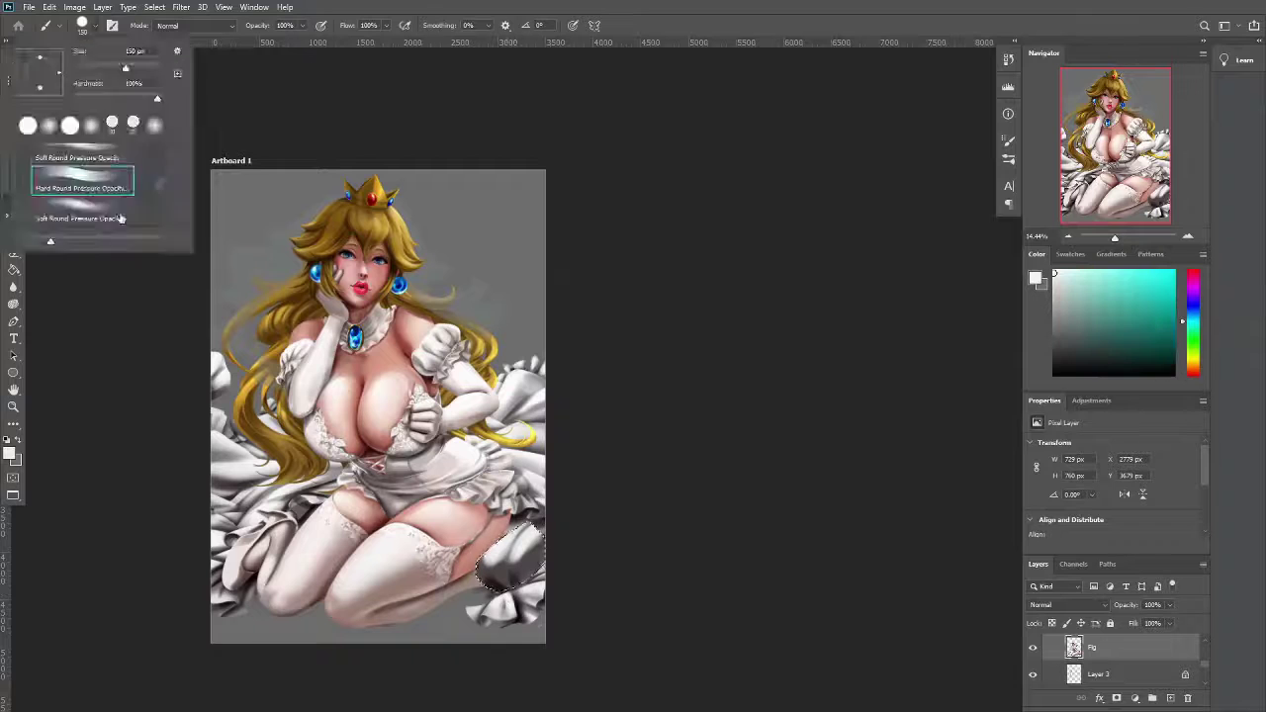
pyautogui.keyDown('alt'); pyautogui.click(509, 564); pyautogui.keyUp('alt')
pyautogui.keyDown('alt'); pyautogui.click(499, 568); pyautogui.keyUp('alt')
pyautogui.keyDown('alt'); pyautogui.click(494, 564); pyautogui.keyUp('alt')
pyautogui.press('l')
pyautogui.hotkey('ctrl', 'd')
# Shade the new folds behind the thigh in grey and retouch the thigh's edge in a sampled skin tone
pyautogui.press('b')
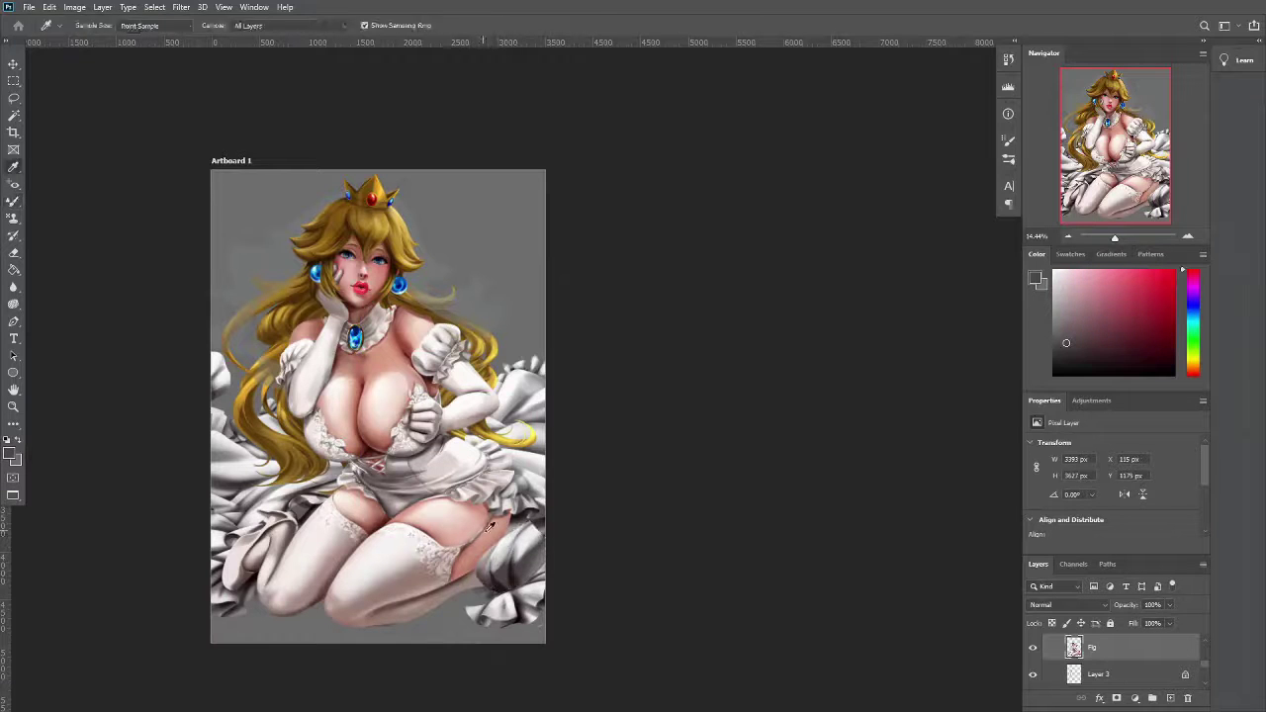
pyautogui.keyDown('alt'); pyautogui.click(527, 554); pyautogui.keyUp('alt')
pyautogui.keyDown('alt'); pyautogui.click(531, 572); pyautogui.keyUp('alt')
pyautogui.keyDown('alt'); pyautogui.click(522, 516); pyautogui.keyUp('alt')
pyautogui.press('/')
pyautogui.keyDown('alt'); pyautogui.click(484, 536); pyautogui.keyUp('alt')
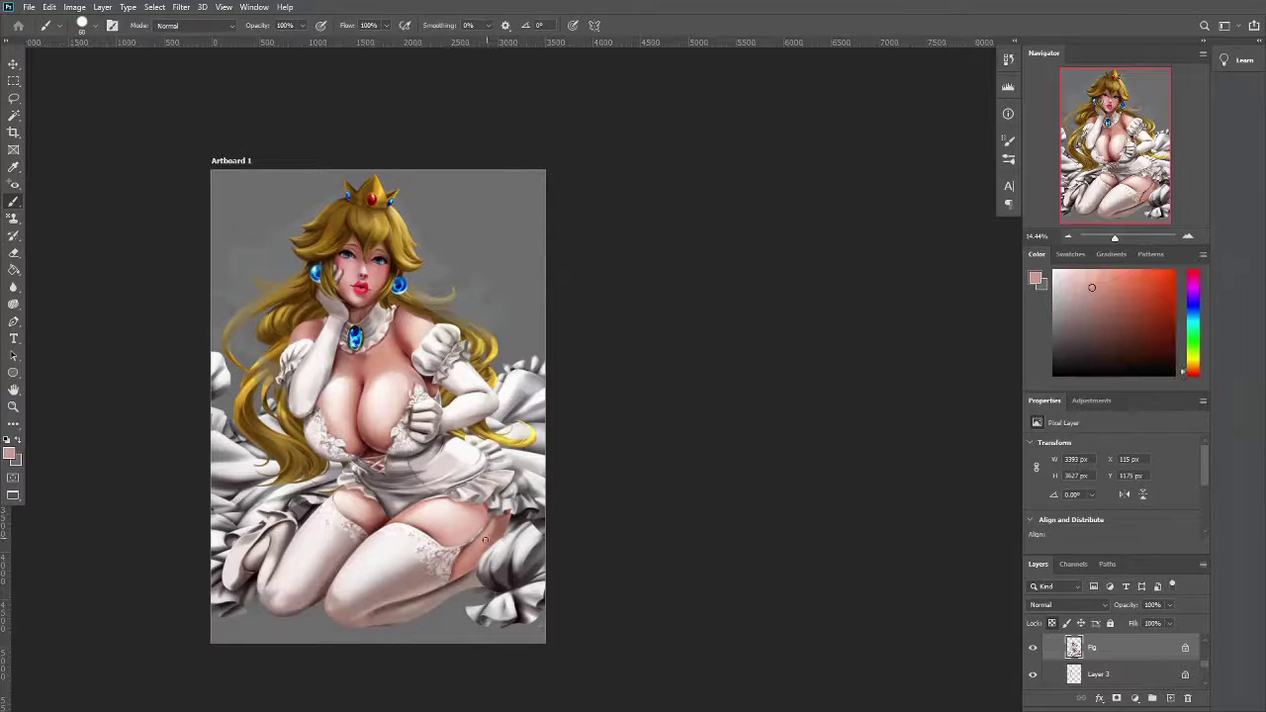
# Darken the gathered centre of the folds behind the thigh with sampled greys and blend it with the Mixer Brush
pyautogui.keyDown('alt'); pyautogui.click(514, 529); pyautogui.keyUp('alt')
pyautogui.keyDown('alt'); pyautogui.click(527, 554); pyautogui.keyUp('alt')
pyautogui.keyDown('ctrl'); pyautogui.click(534, 556); pyautogui.keyUp('ctrl')
pyautogui.keyDown('alt'); pyautogui.click(505, 590); pyautogui.keyUp('alt')
pyautogui.hotkey('shift', 'b')
pyautogui.hotkey('shift', 'b')
pyautogui.hotkey('shift', 'b')
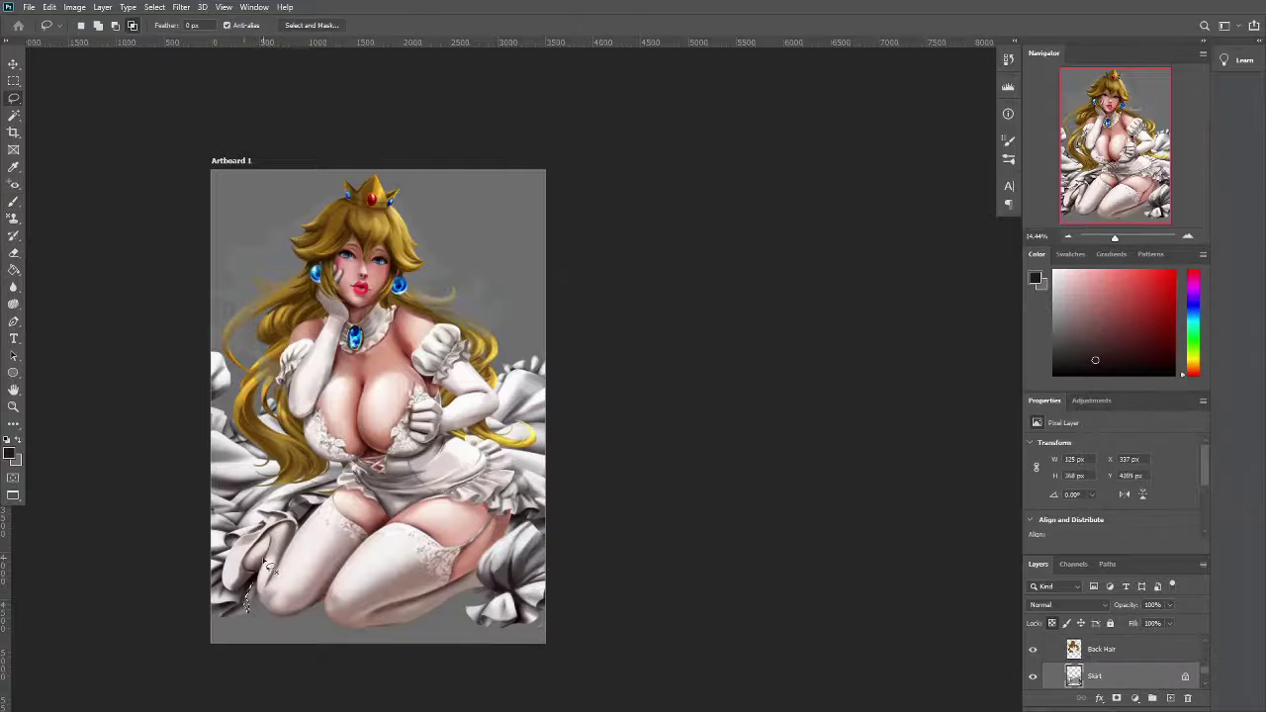
# Rework the ruffled hem below the heeled shoe on the Skirt layer with black shadows and off-white highlights
pyautogui.keyDown('ctrl'); pyautogui.click(255, 585); pyautogui.keyUp('ctrl')
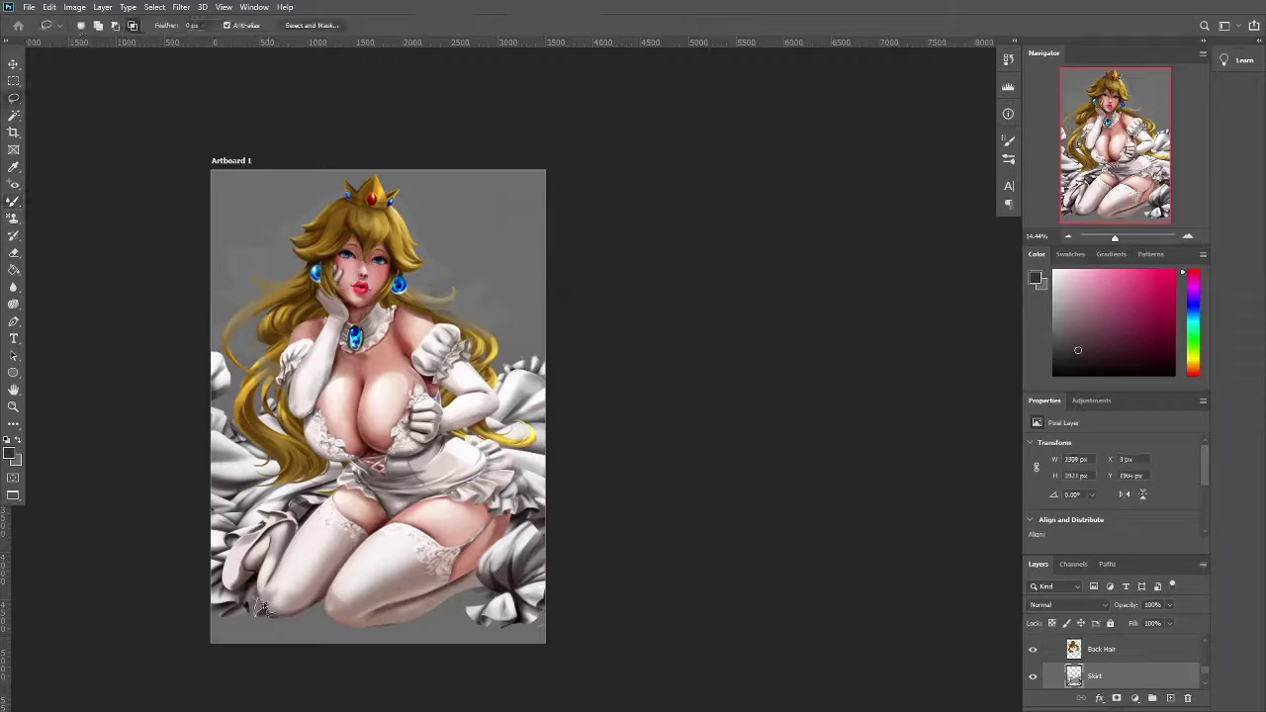
pyautogui.hotkey('shift', 'b')
pyautogui.keyDown('alt'); pyautogui.click(247, 594); pyautogui.keyUp('alt')
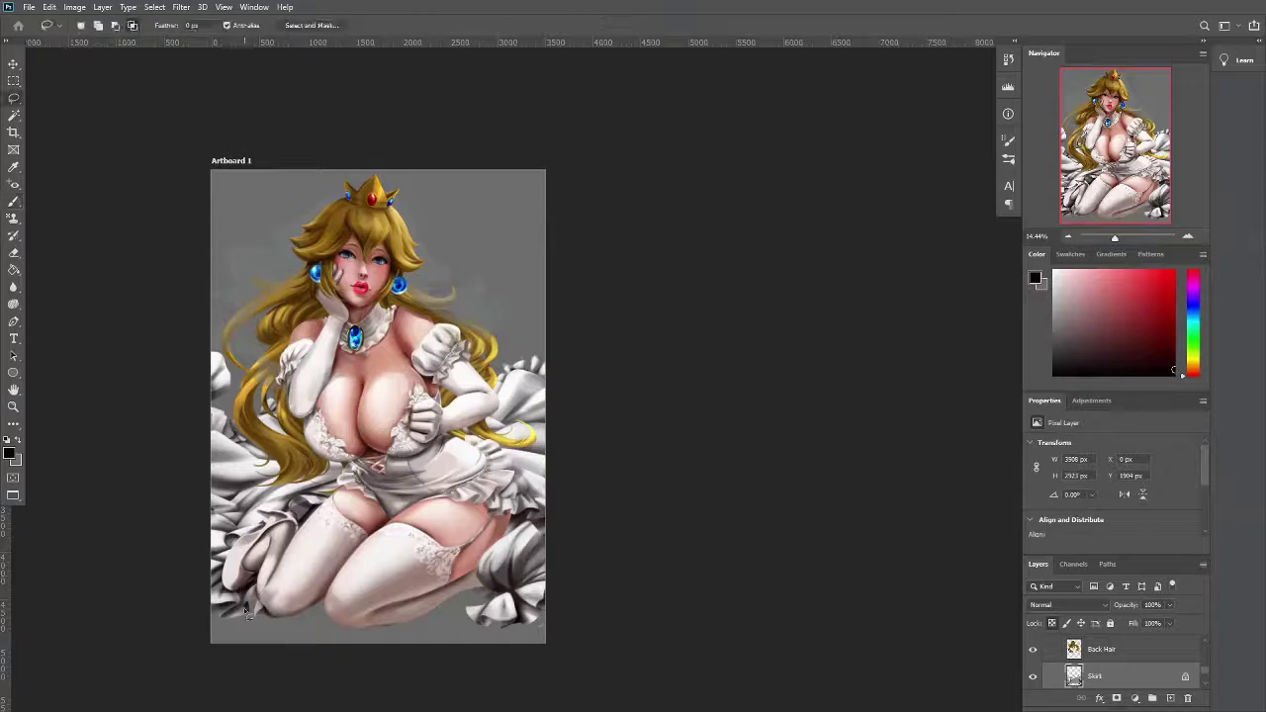
pyautogui.keyDown('ctrl'); pyautogui.click(209, 611); pyautogui.keyUp('ctrl')
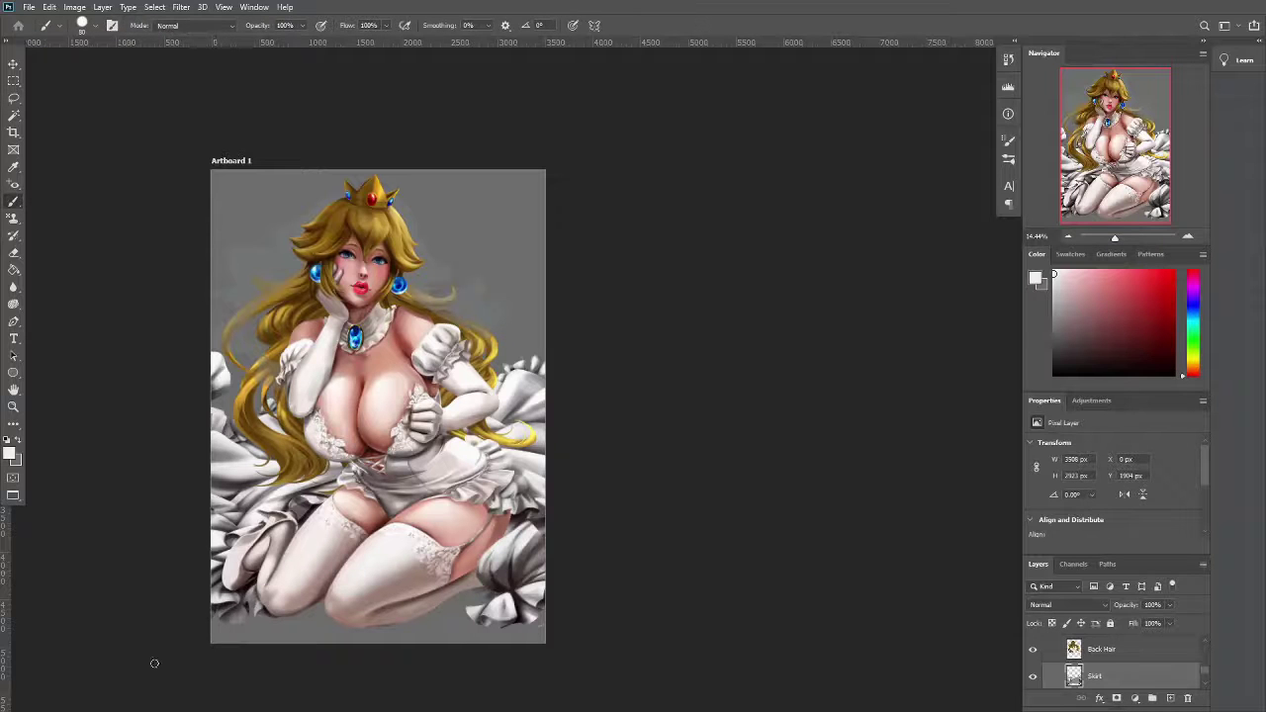
pyautogui.keyDown('ctrl'); pyautogui.click(255, 605); pyautogui.keyUp('ctrl')
# Select the fabric beside the gathered knot on the Skirt layer, paint dark creases in it, and blend with the Mixer Brush
pyautogui.press('p')
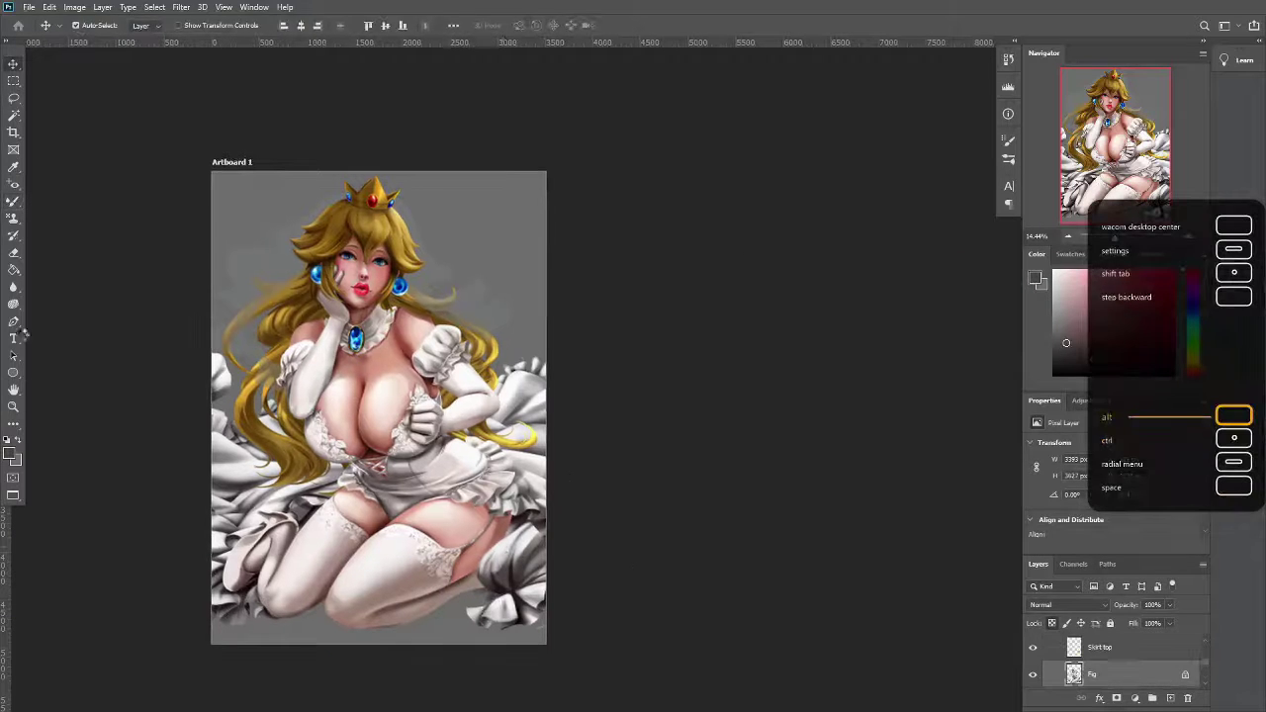
pyautogui.hotkey('ctrl', 'Return')
pyautogui.press('b')
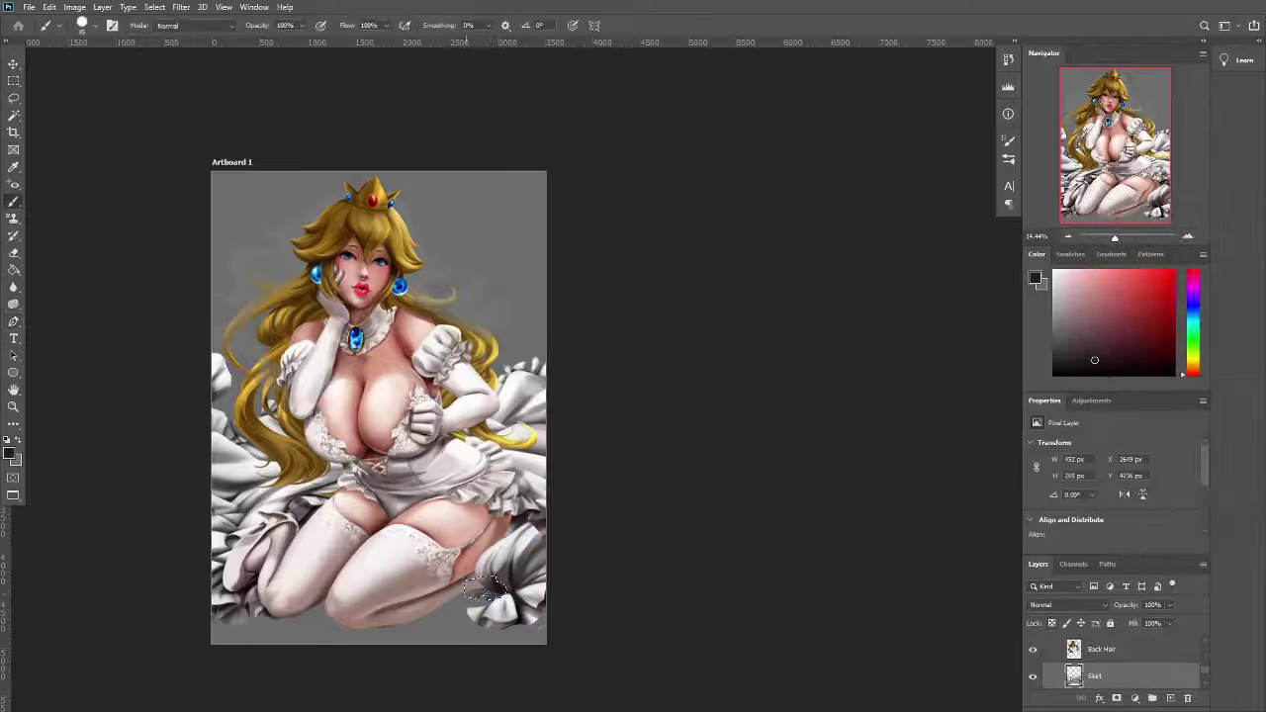
pyautogui.rightClick(14, 202)
pyautogui.click(67, 201)
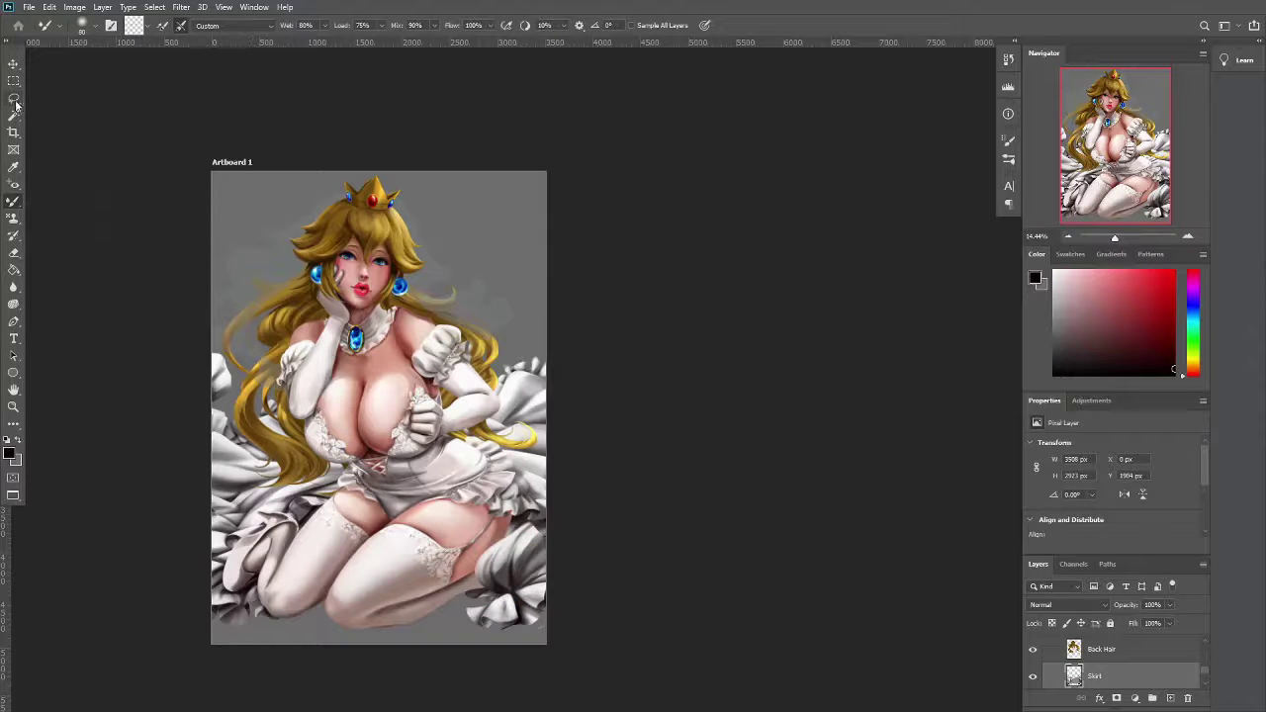
# Lasso the skirt folds between the canvas edge and the long hair and brighten them with white
pyautogui.rightClick(14, 202)
pyautogui.click(67, 200)
pyautogui.press('space')
pyautogui.press('x')
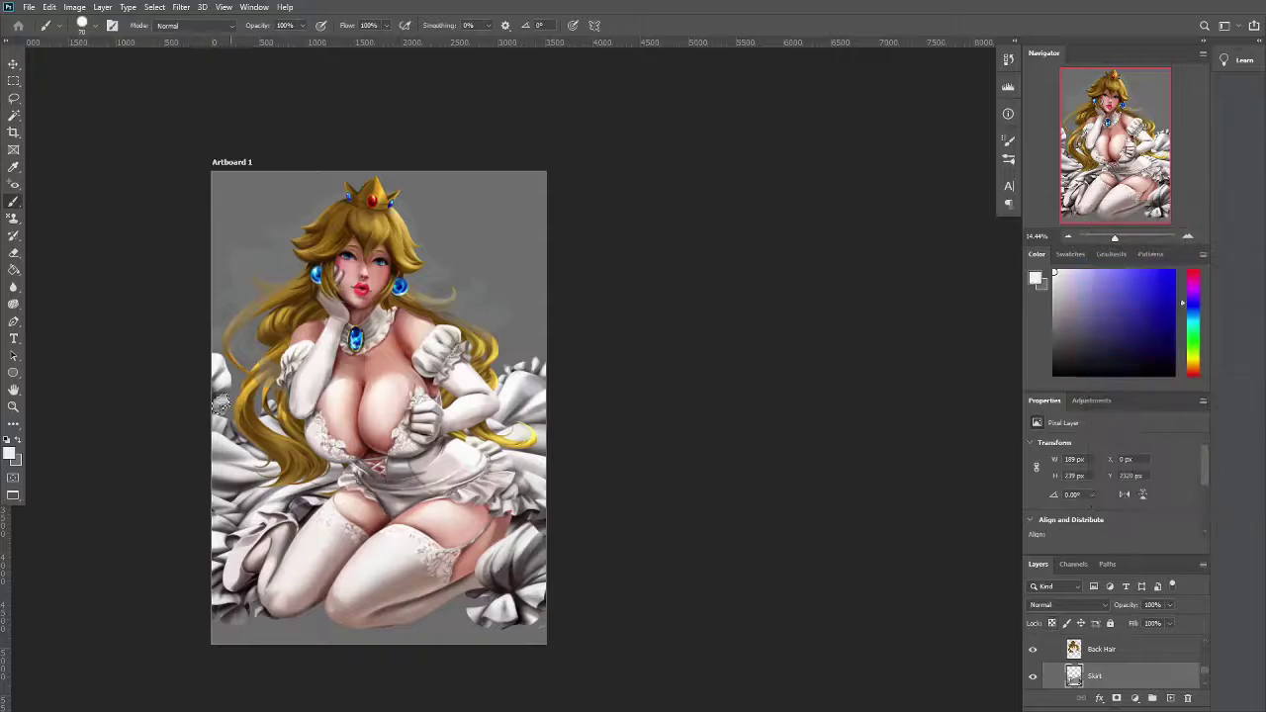
pyautogui.hotkey('shift', 'alt', 'w')
pyautogui.hotkey('shift', 'alt', 'n')
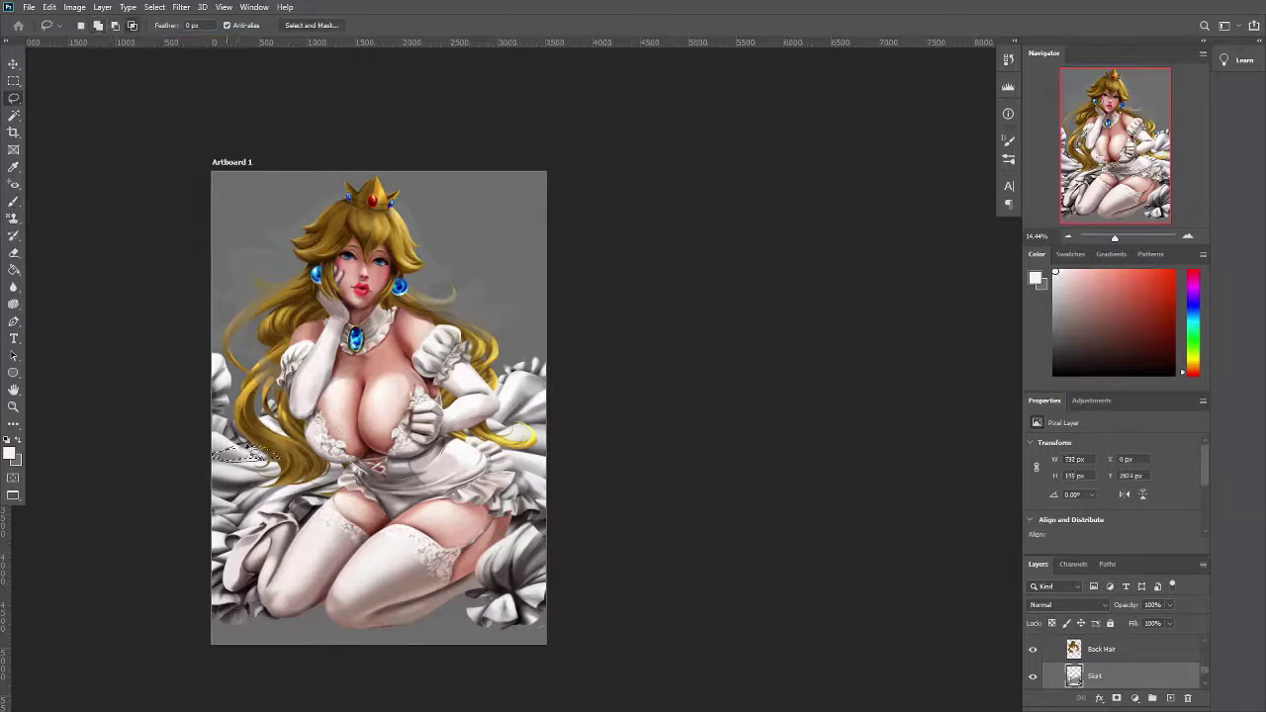
pyautogui.press('x')
# Retouch the small hip ruffle above the far stocking on the Fig layer with sampled warm grey
pyautogui.keyDown('ctrl'); pyautogui.click(336, 488); pyautogui.keyUp('ctrl')
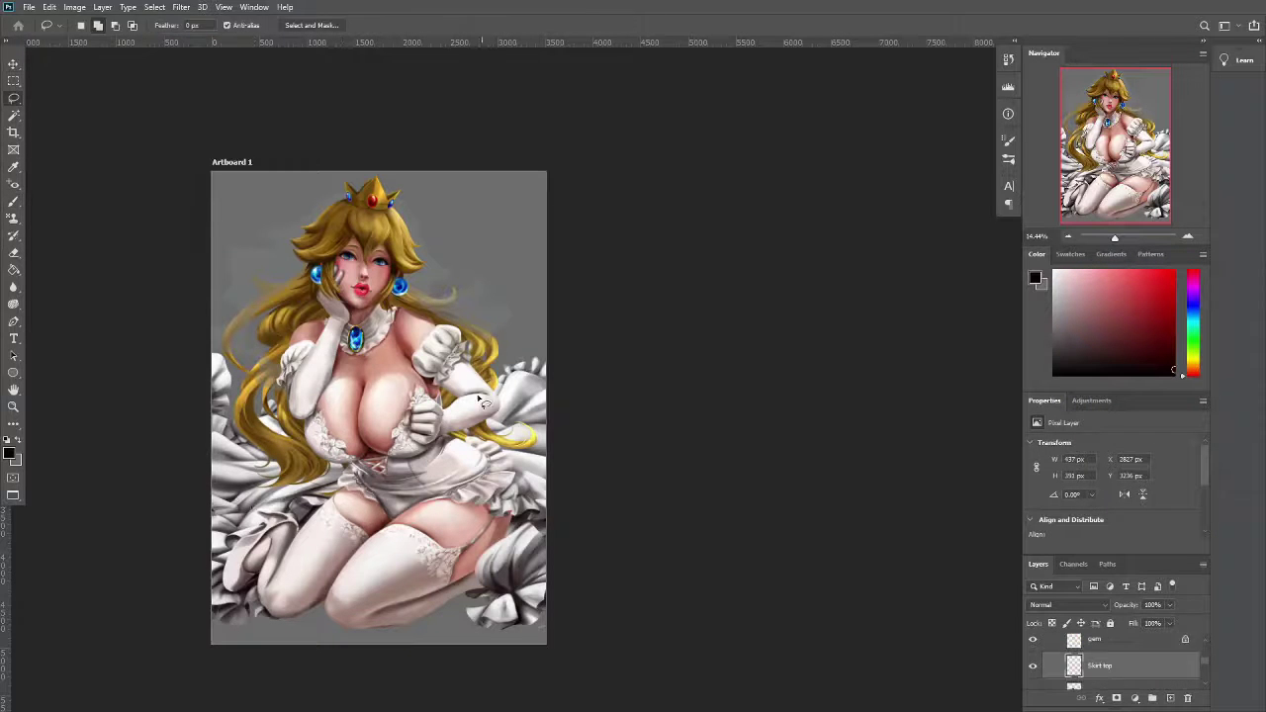
pyautogui.keyDown('alt'); pyautogui.click(337, 489); pyautogui.keyUp('alt')
pyautogui.scroll(5, 336, 489)
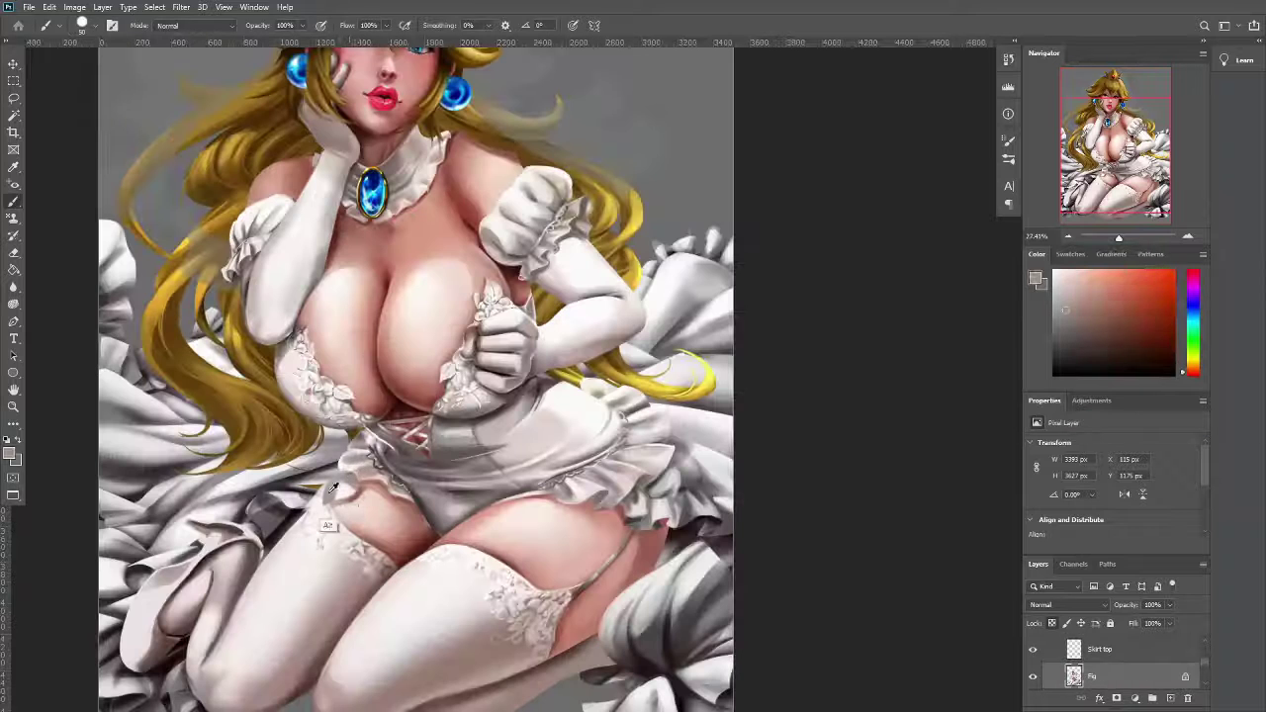
pyautogui.scroll(-4, 337, 488)
pyautogui.press('x')
pyautogui.scroll(-2, 329, 467)
pyautogui.scroll(1, 297, 499)
# Lasso the corset's side beside the lacing on the Fig layer and repaint the waist in off-white and greys
pyautogui.keyDown('ctrl'); pyautogui.click(297, 499); pyautogui.keyUp('ctrl')
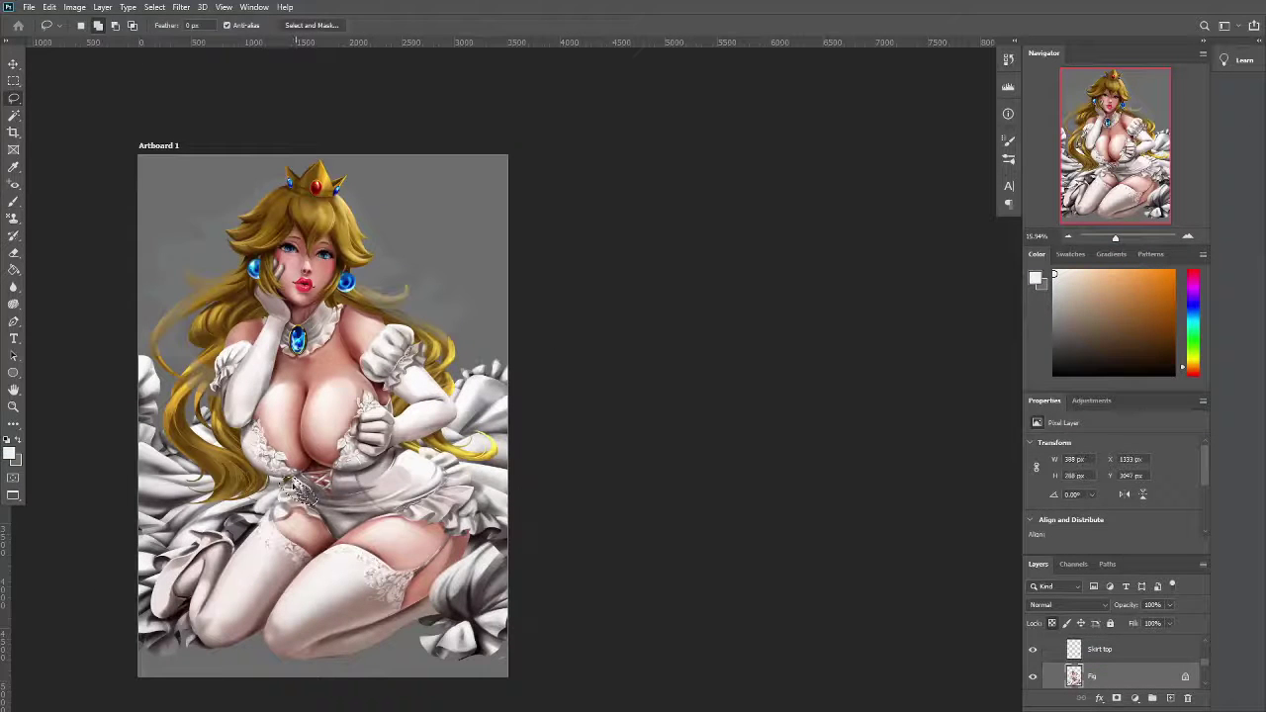
pyautogui.keyDown('alt'); pyautogui.click(296, 503); pyautogui.keyUp('alt')
pyautogui.scroll(3, 297, 500)
pyautogui.scroll(-1, 296, 500)
pyautogui.keyDown('alt'); pyautogui.click(297, 499); pyautogui.keyUp('alt')
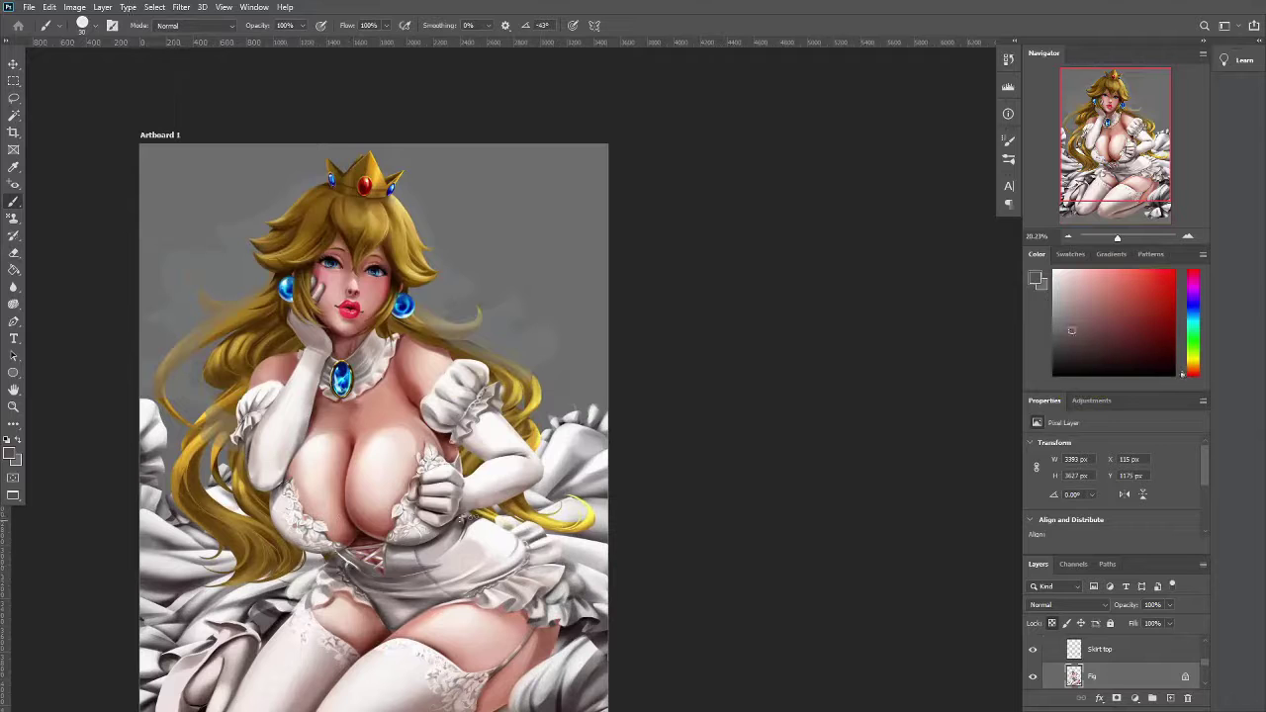
pyautogui.keyDown('alt'); pyautogui.click(461, 549); pyautogui.keyUp('alt')
pyautogui.scroll(1, 461, 549)
pyautogui.scroll(-3, 461, 549)
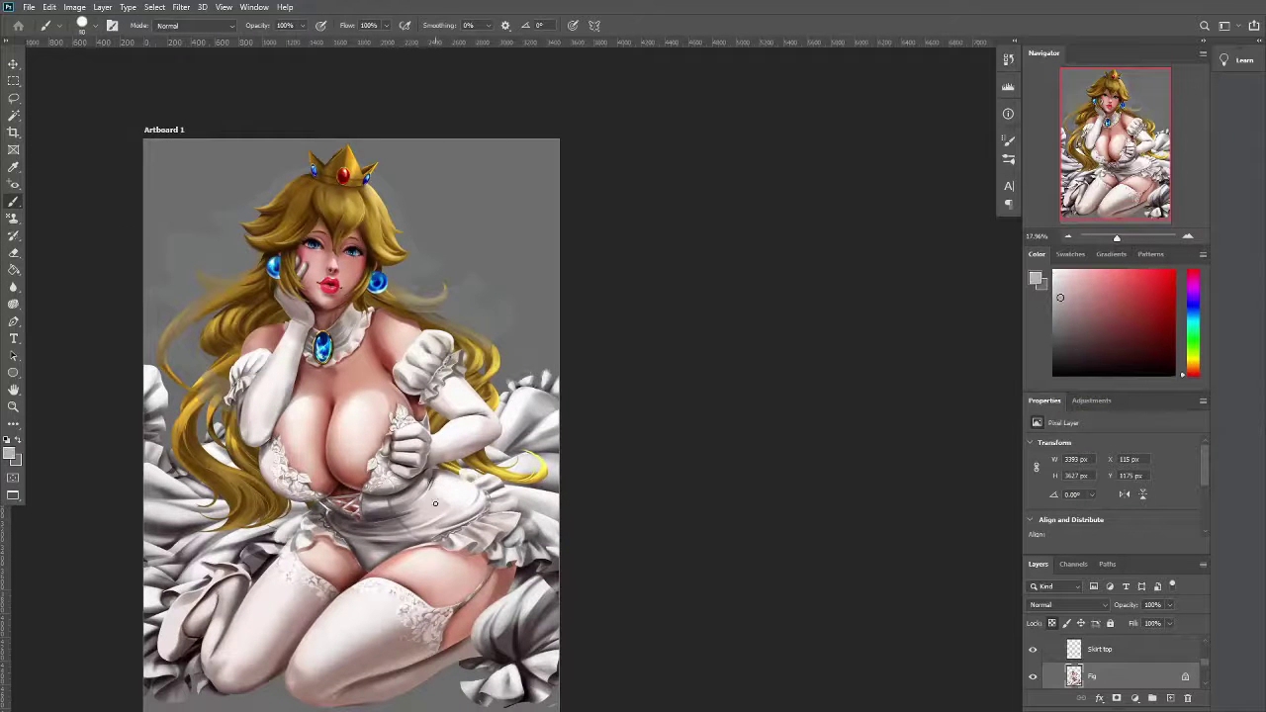
# Shade the bodice beneath the bust and along its lower band with grey, blending with the Mixer Brush
pyautogui.click(14, 99)
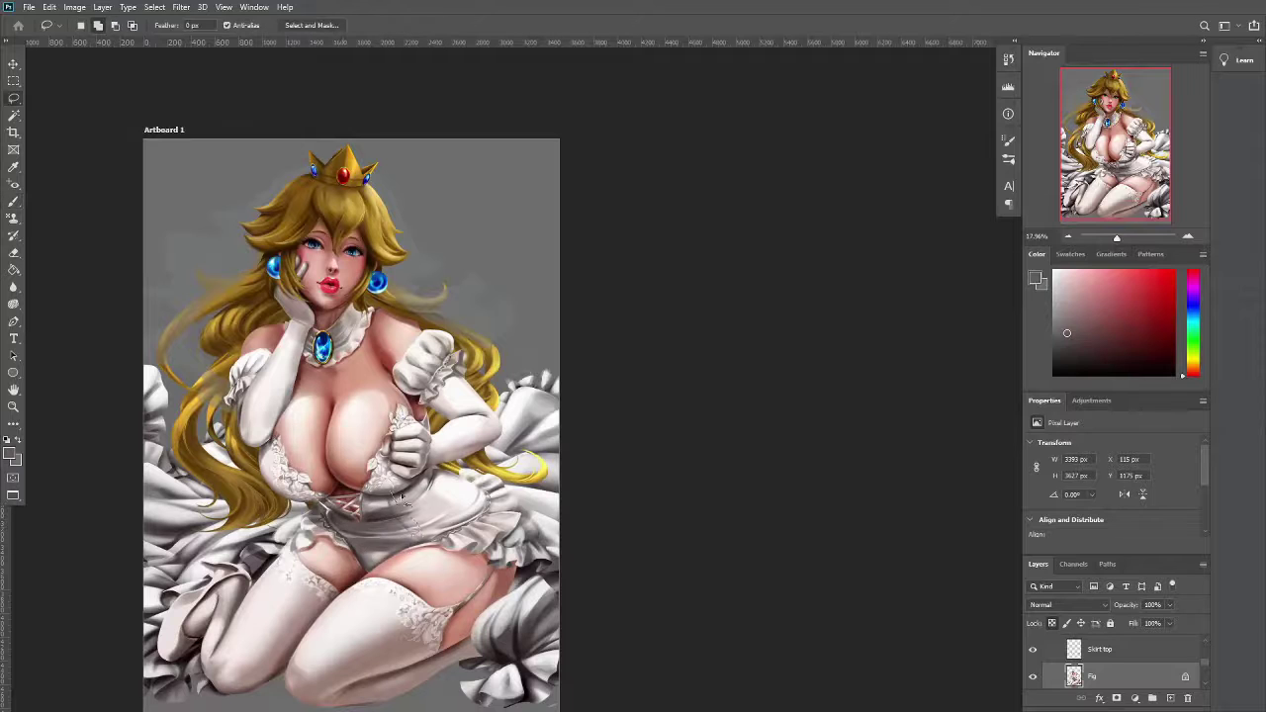
pyautogui.press('b')
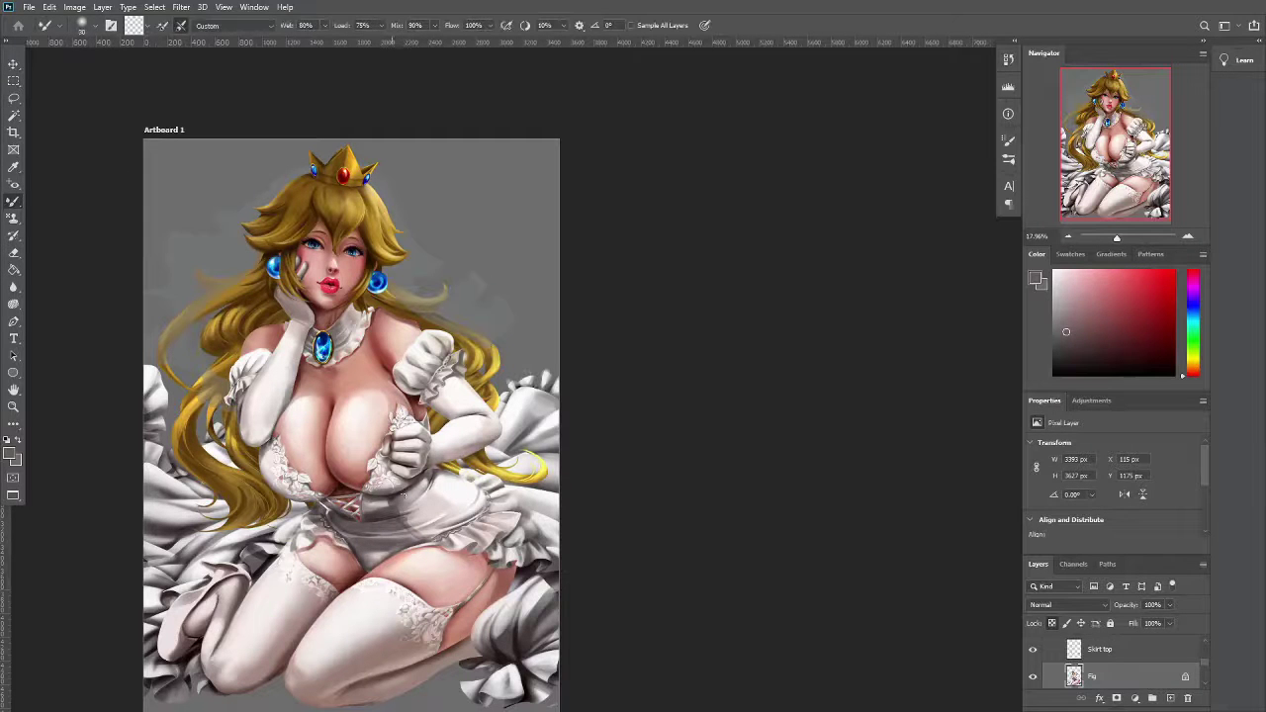
pyautogui.hotkey('shift', 'b')
pyautogui.keyDown('alt'); pyautogui.click(454, 520); pyautogui.keyUp('alt')
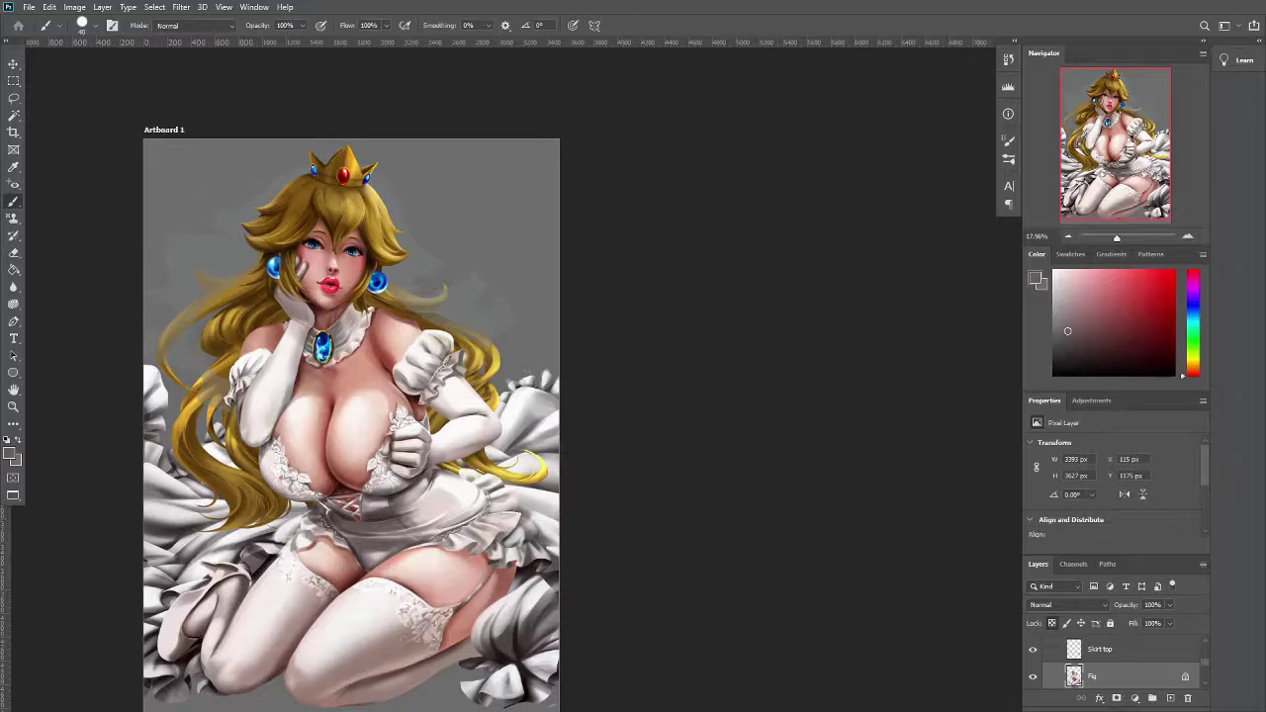
pyautogui.hotkey('shift', 'b')
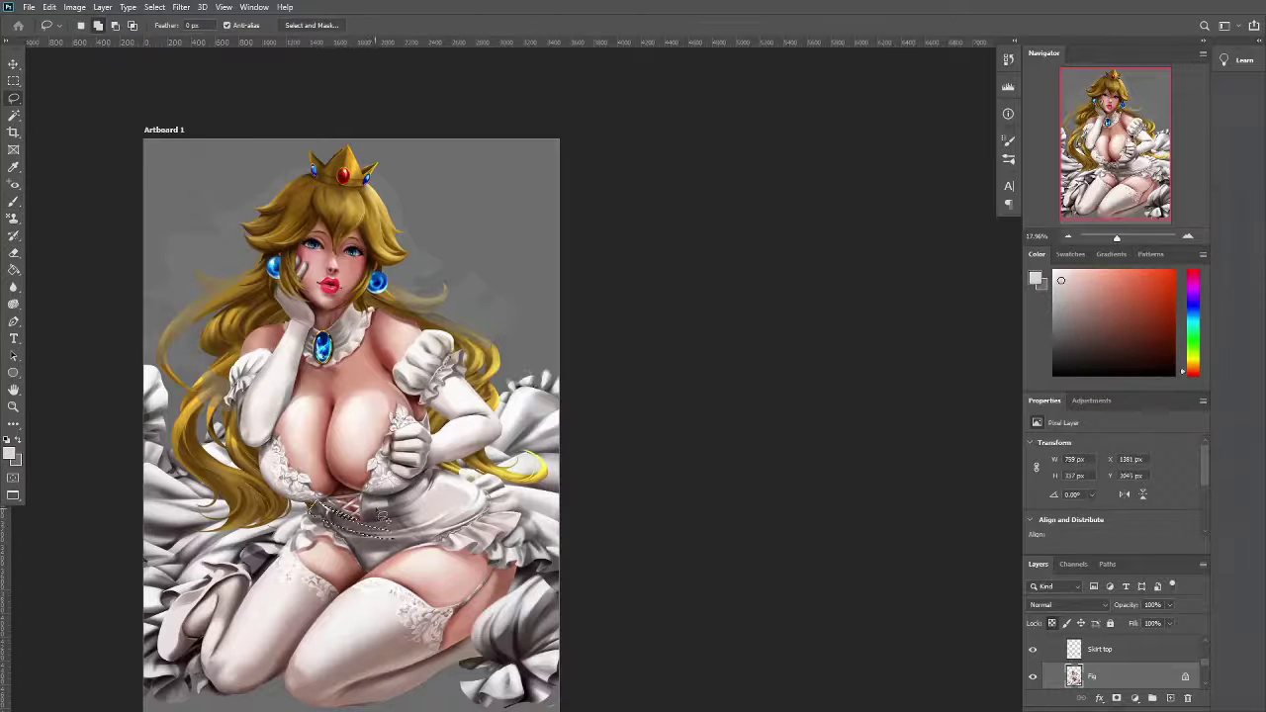
# Lasso the gap beside the corset's lacing and paint golden hair strands there, blended with the Mixer Brush
pyautogui.scroll(5, 309, 484)
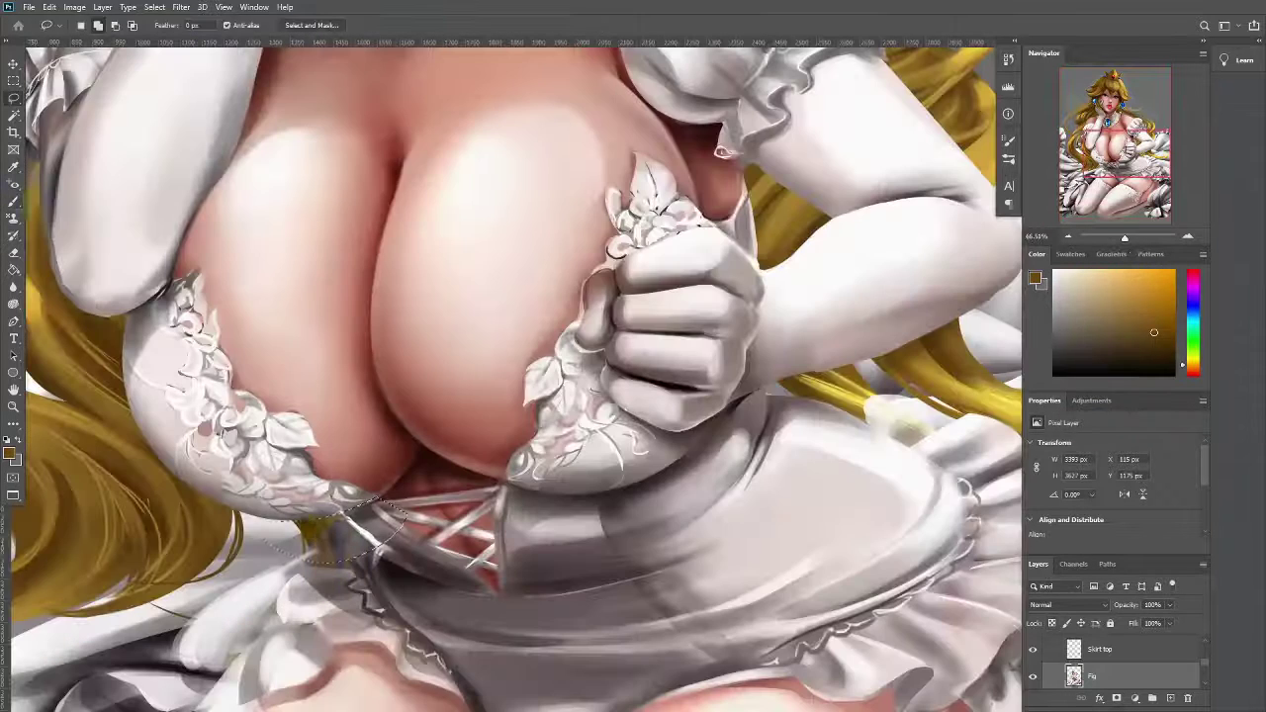
pyautogui.press('b')
pyautogui.keyDown('alt'); pyautogui.click(331, 525); pyautogui.keyUp('alt')
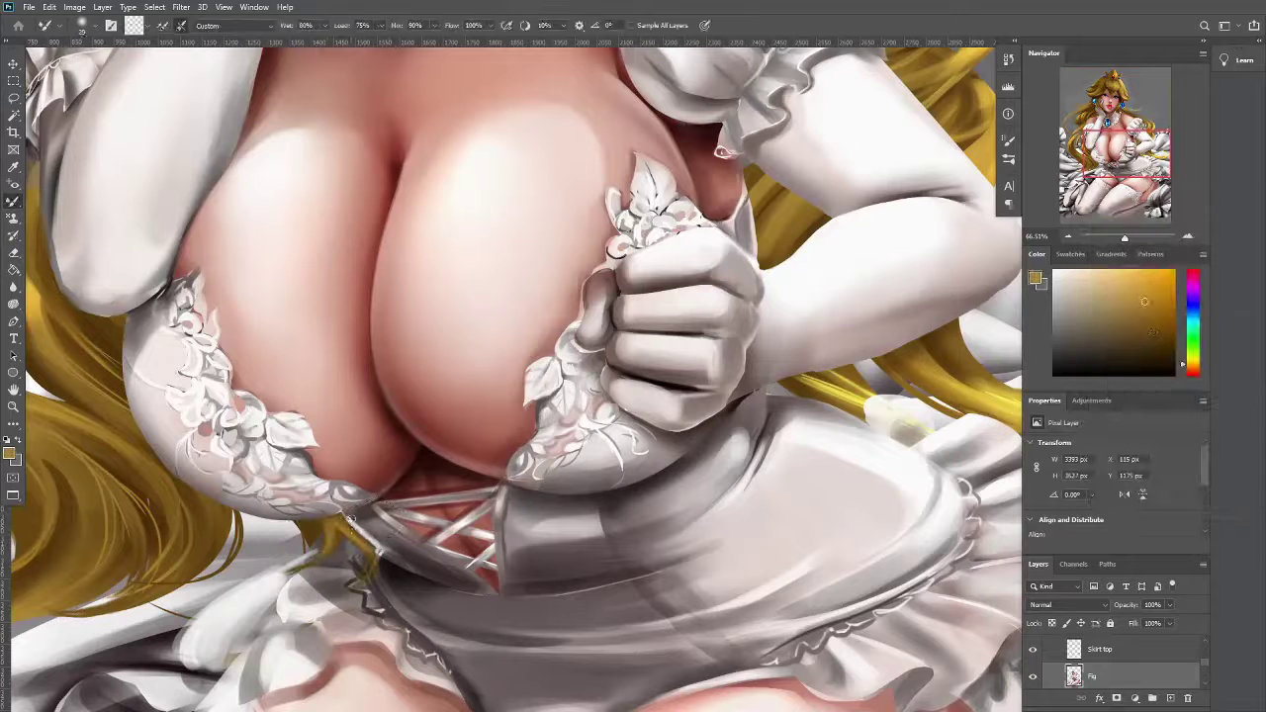
pyautogui.hotkey('shift', 'b')
pyautogui.scroll(-5, 348, 519)
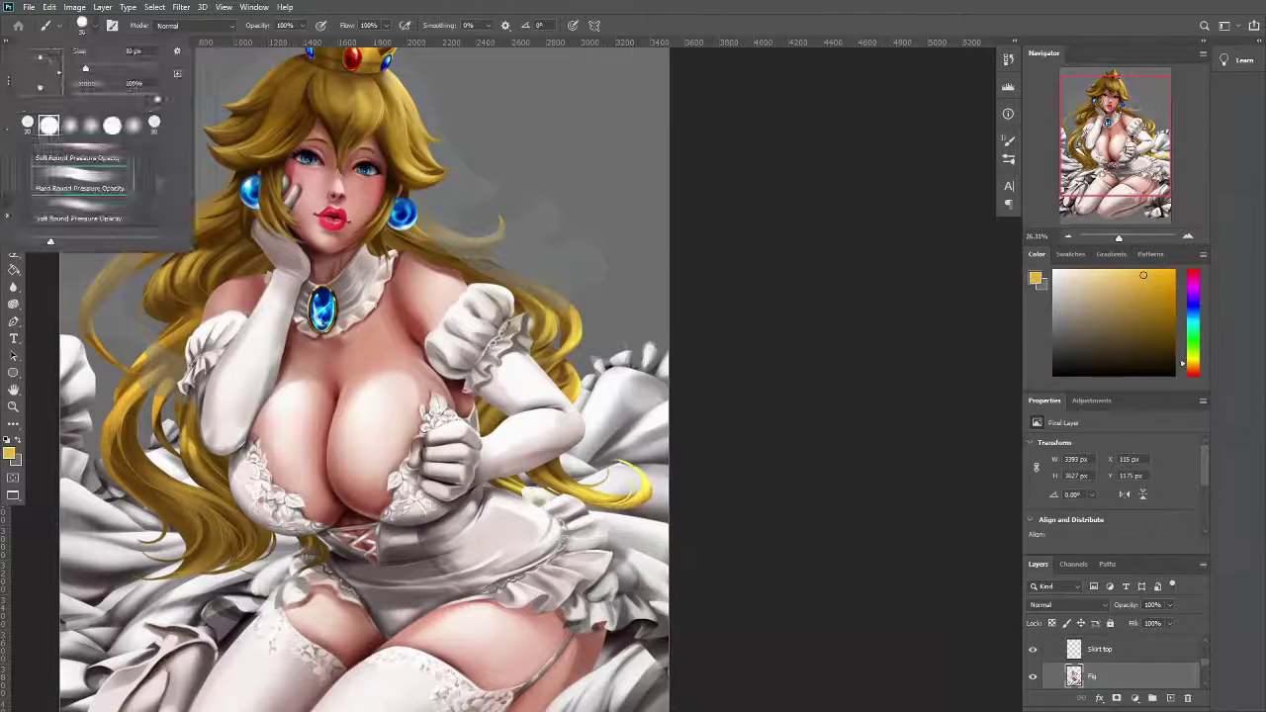
# Paint a golden strand curling over the hip on the Hair layer and lock the layer's transparent pixels
pyautogui.press('v')
pyautogui.scroll(-3, 366, 527)
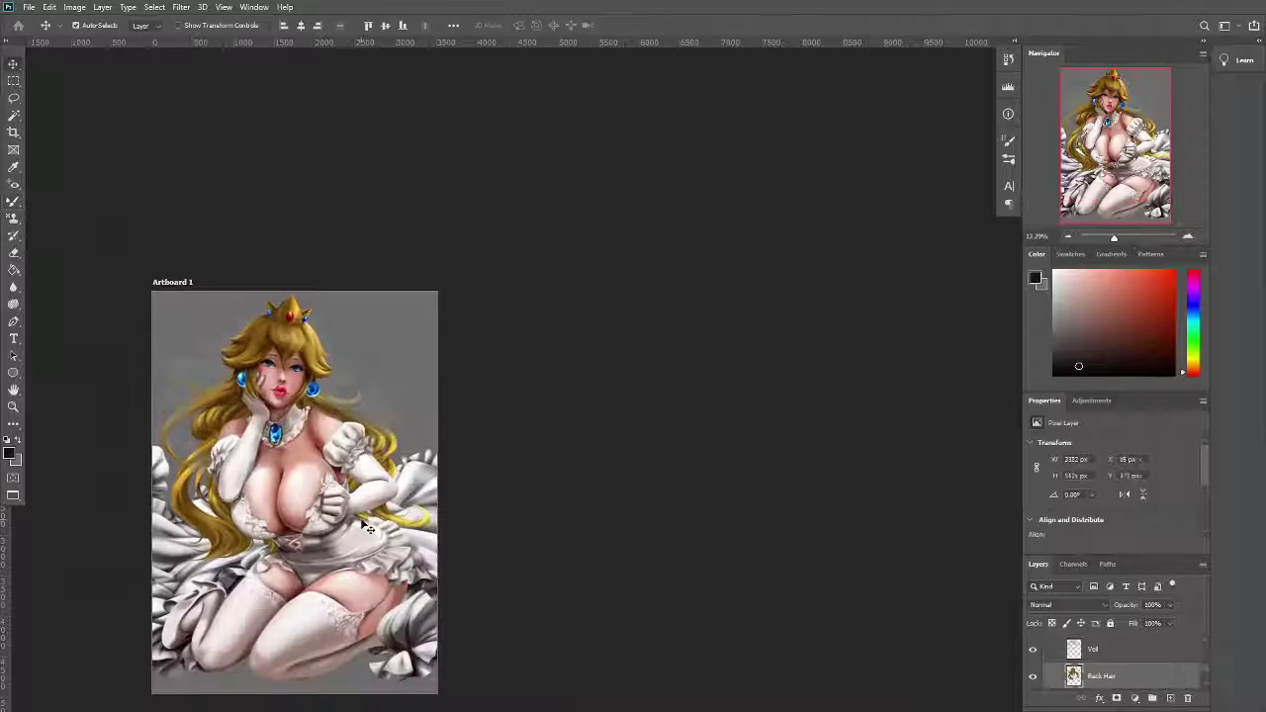
pyautogui.click(366, 528)
pyautogui.press('b')
pyautogui.keyDown('alt'); pyautogui.click(366, 528); pyautogui.keyUp('alt')
pyautogui.scroll(2, 327, 637)
pyautogui.moveTo(396, 458); pyautogui.dragTo(413, 485)
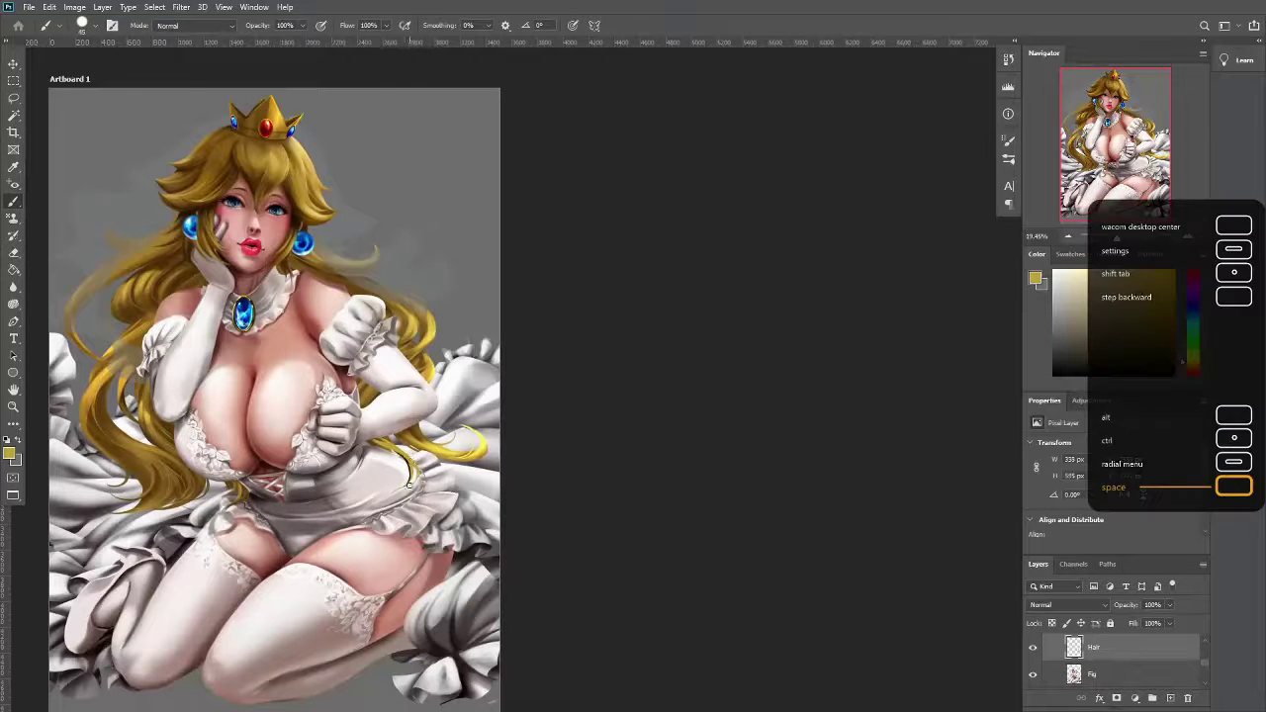
pyautogui.press('/')
# Darken the curled strand over the hip and shade the bodice around it on the Fig layer with dark grey
pyautogui.press('d')
pyautogui.press('x')
pyautogui.keyDown('ctrl'); pyautogui.click(369, 490); pyautogui.keyUp('ctrl')
pyautogui.hotkey('shift', 'alt', 'n')
pyautogui.keyDown('alt'); pyautogui.click(369, 490); pyautogui.keyUp('alt')
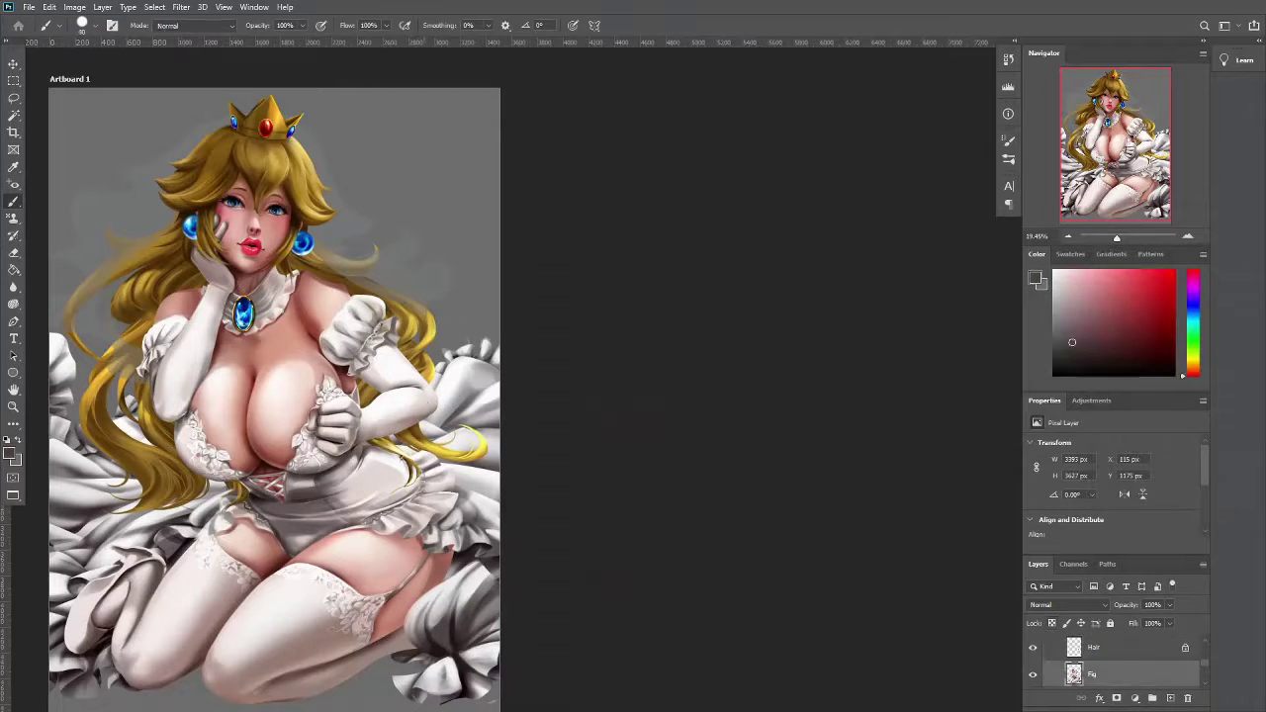
# Open Liquify on the Fig layer and freeze the bust, gloved hand and bent arm with the Freeze Mask
pyautogui.scroll(-3, 277, 395)
pyautogui.hotkey('shift', 'ctrl', 'x')
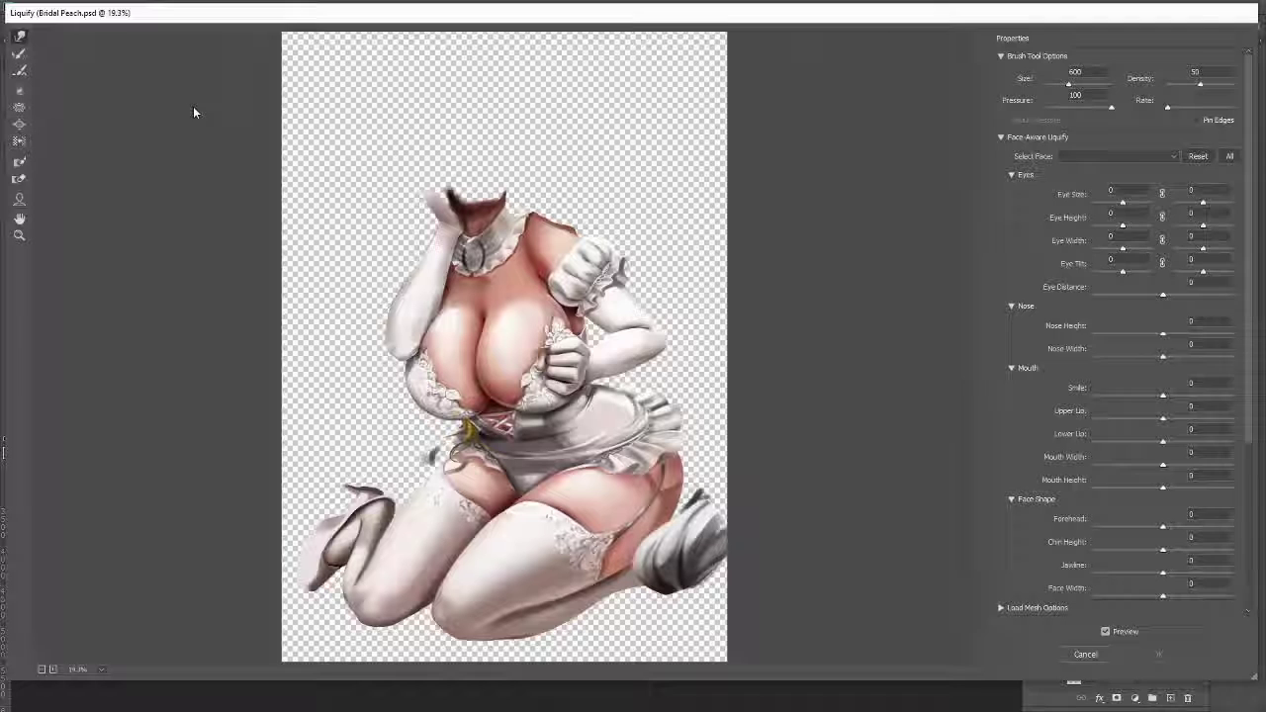
pyautogui.moveTo(594, 326)
pyautogui.mouseDown()
pyautogui.moveTo(470, 397)
pyautogui.moveTo(613, 292)
pyautogui.mouseUp()
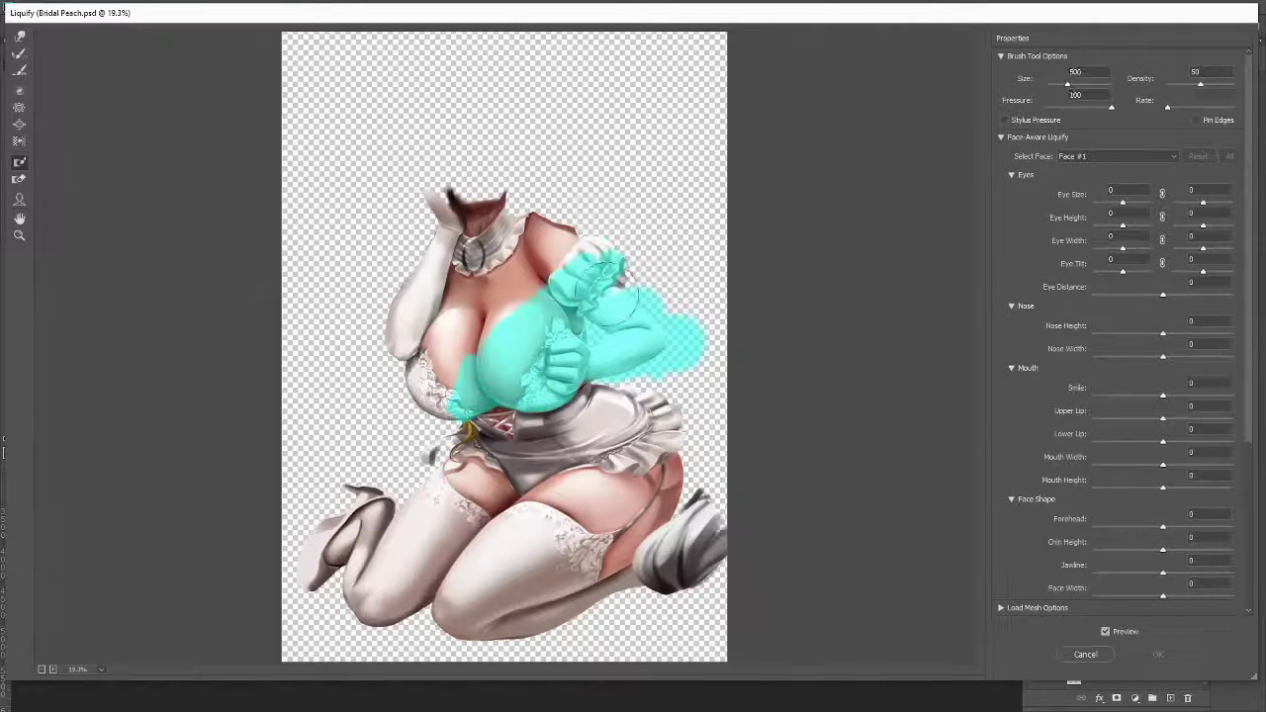
# Push the hip and its ruffle inward with the Forward Warp tool at brush sizes 300 and 800, and apply Liquify
pyautogui.press('[')
pyautogui.press('[')
pyautogui.press('[')
pyautogui.press('[')
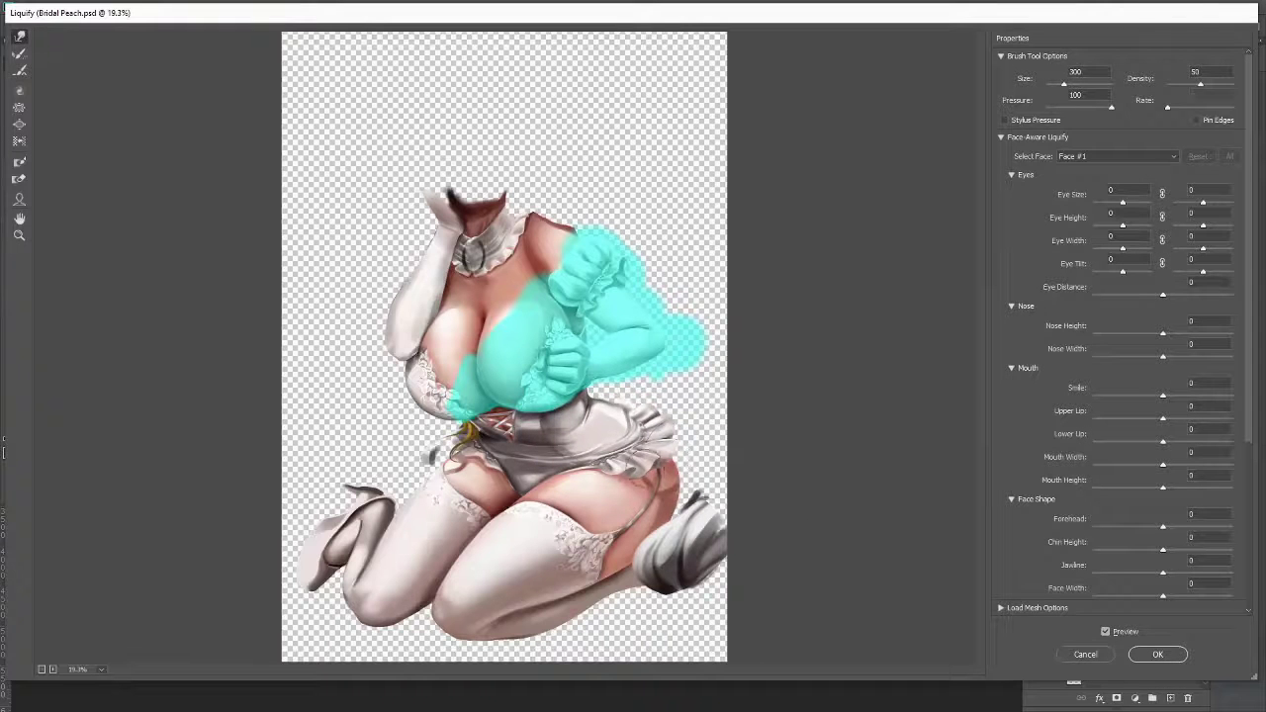
pyautogui.press(']')
pyautogui.press(']')
pyautogui.press(']')
pyautogui.press(']')
pyautogui.press(']')
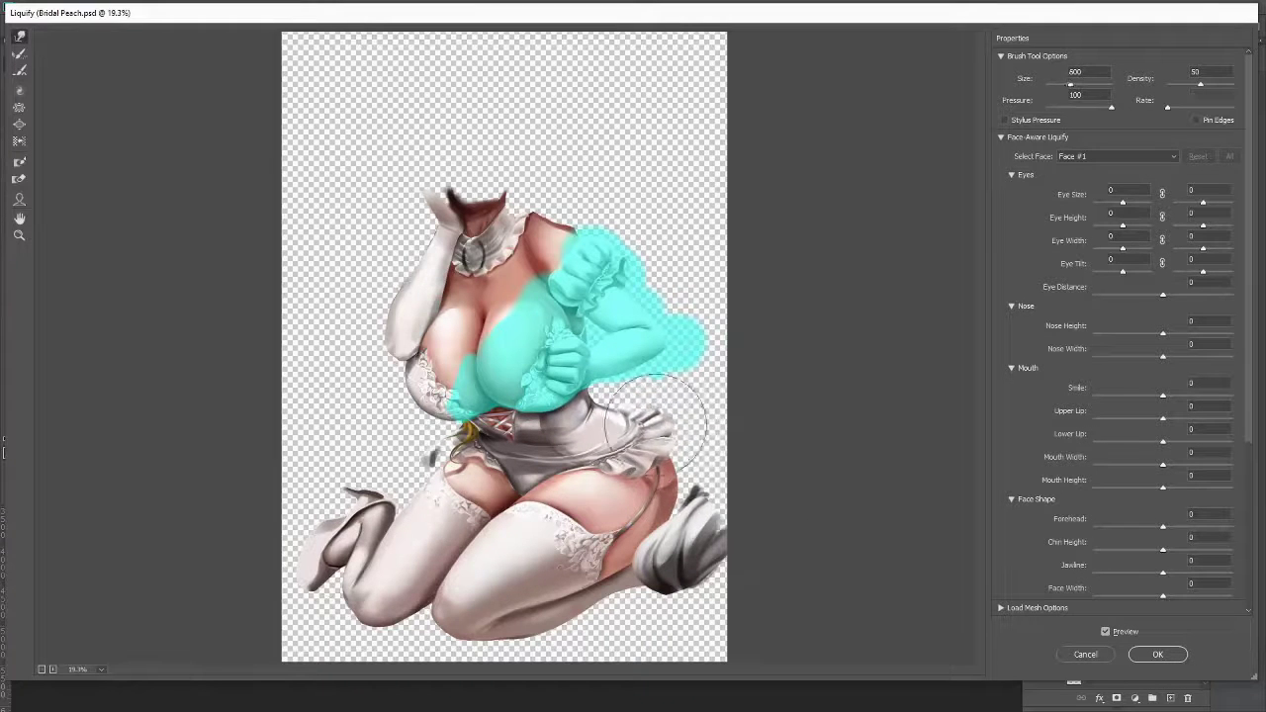
pyautogui.press(']')
pyautogui.press(']')
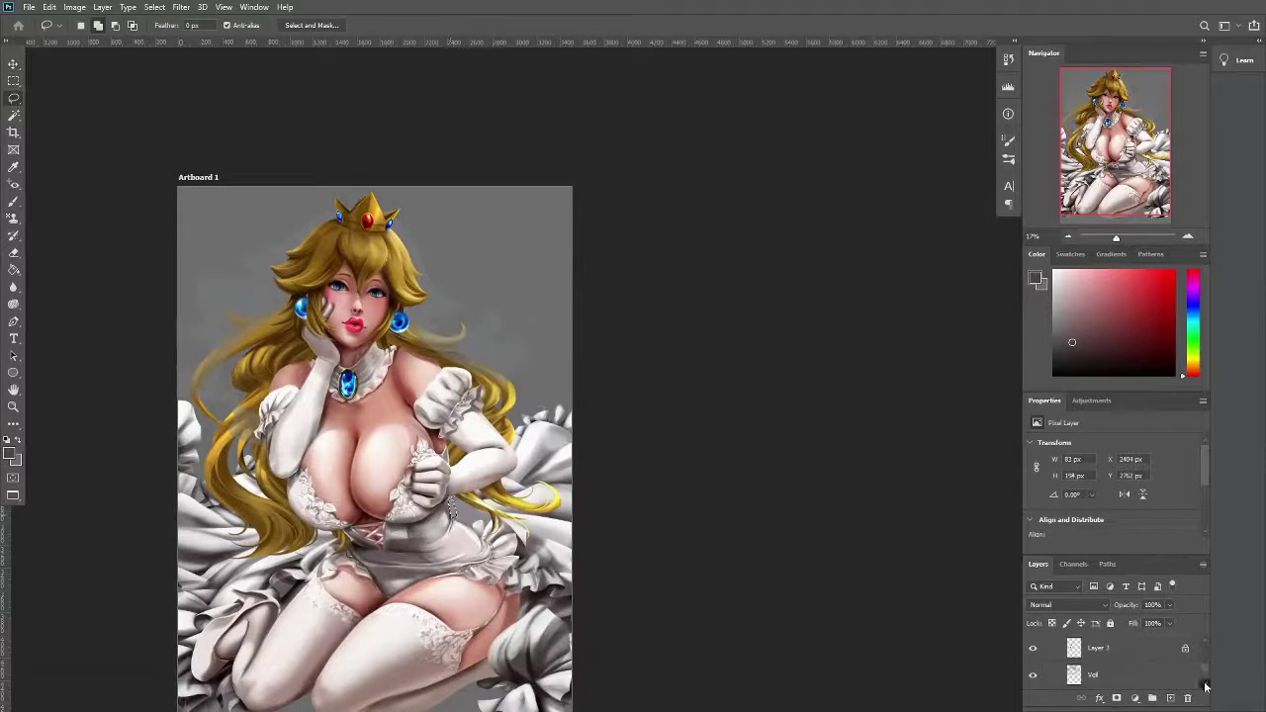
# Flip the canvas horizontally to check the figure and skirt in mirror view
pyautogui.scroll(-2, 1204, 686)
pyautogui.scroll(2, 64, 326)
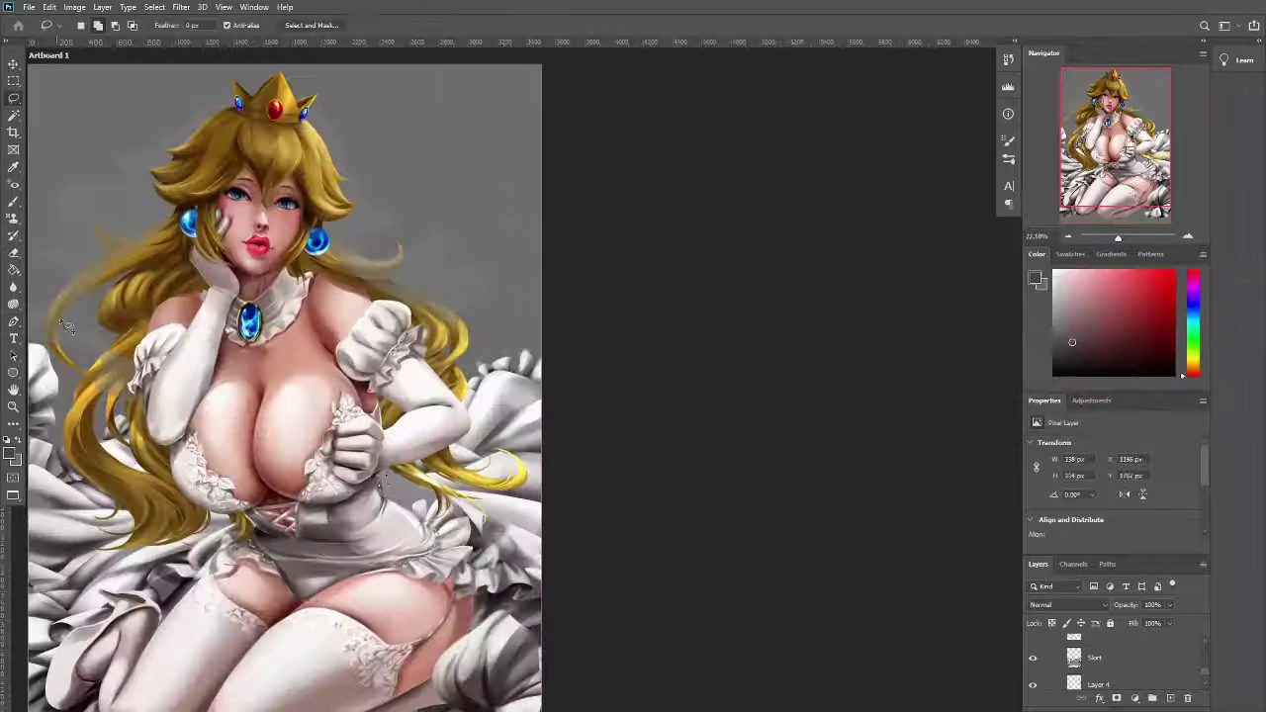
pyautogui.click(14, 202)
pyautogui.scroll(-2, 463, 432)
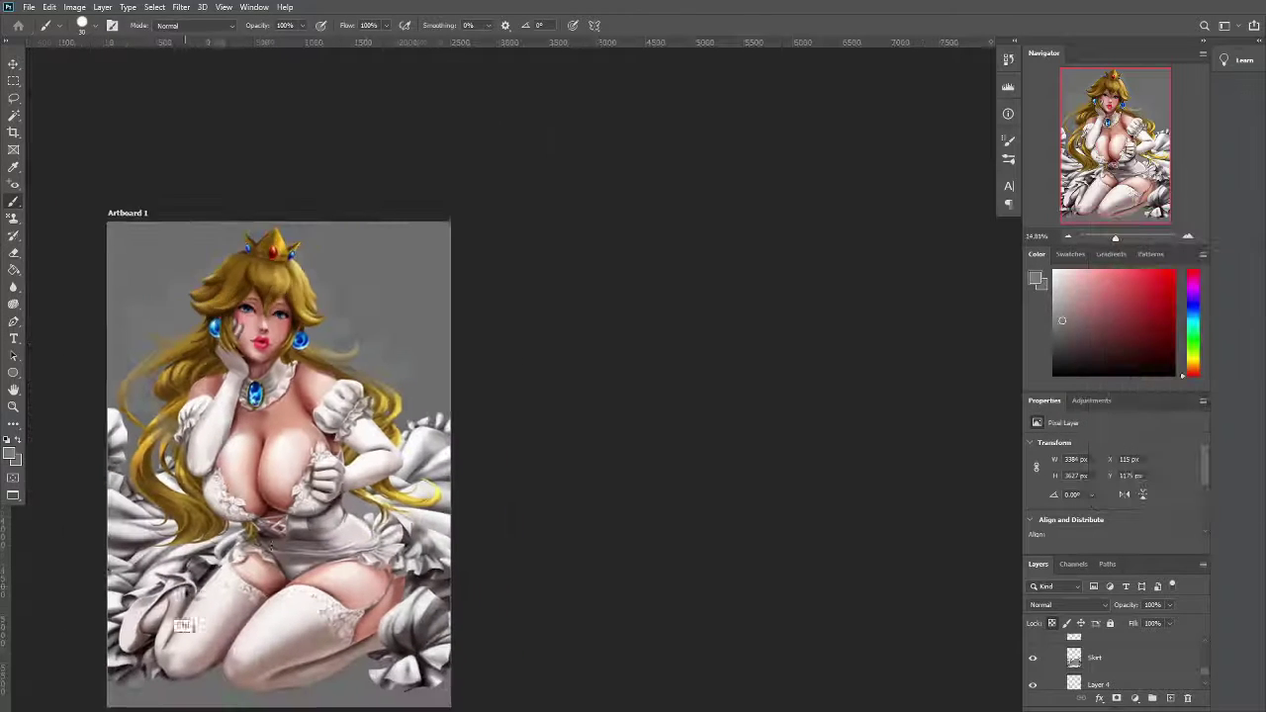
pyautogui.click(74, 7)
pyautogui.click(259, 207)
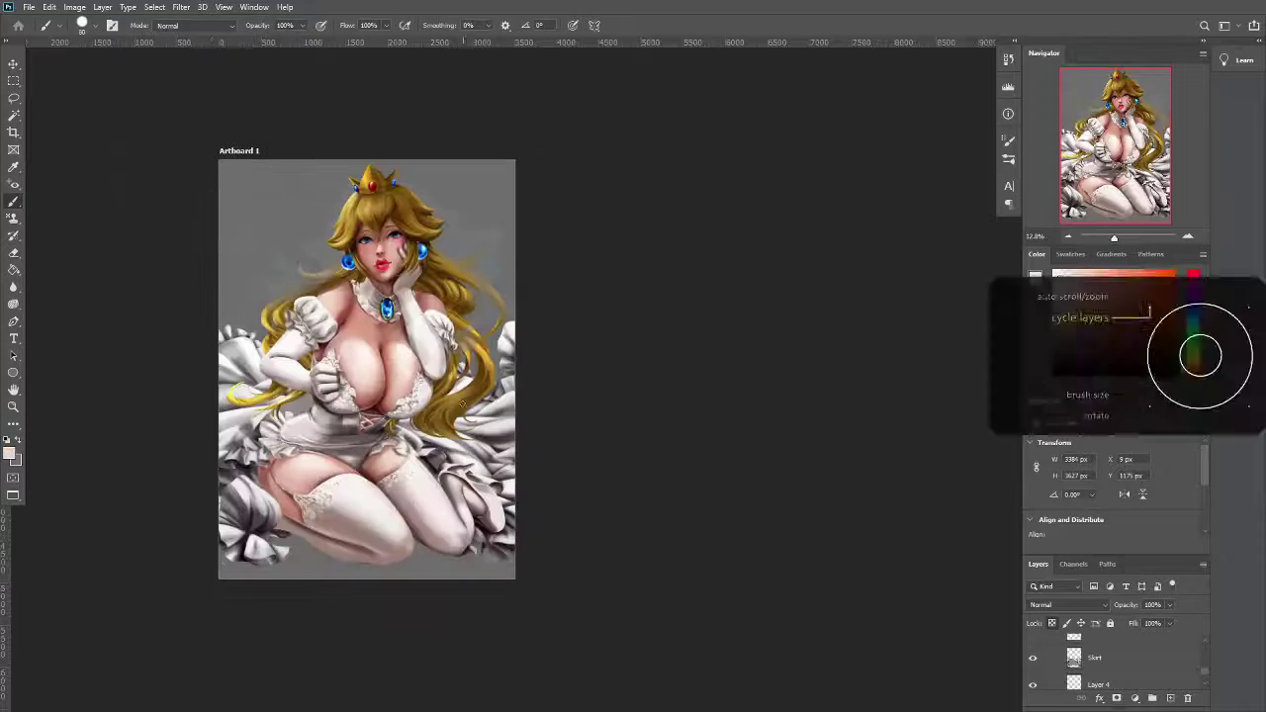
# Select the Fig layer and open it in the Liquify filter
pyautogui.press('l')
pyautogui.scroll(2, 405, 430)
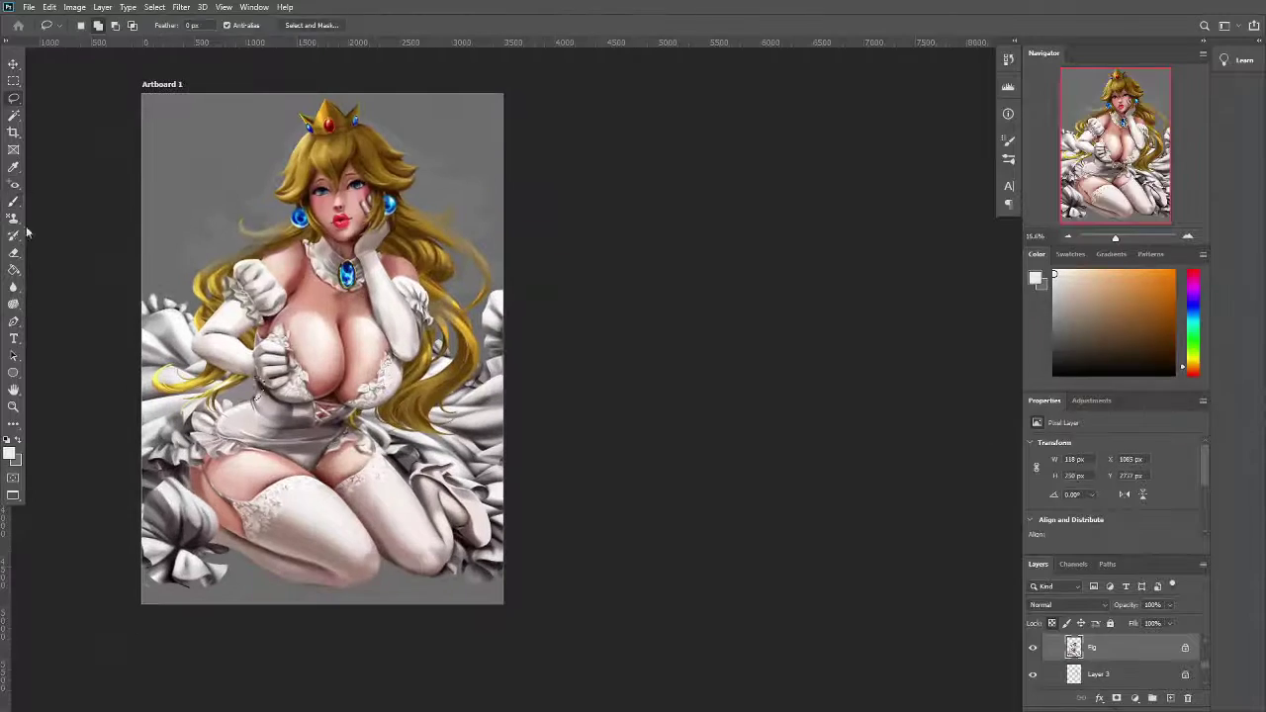
pyautogui.press('v')
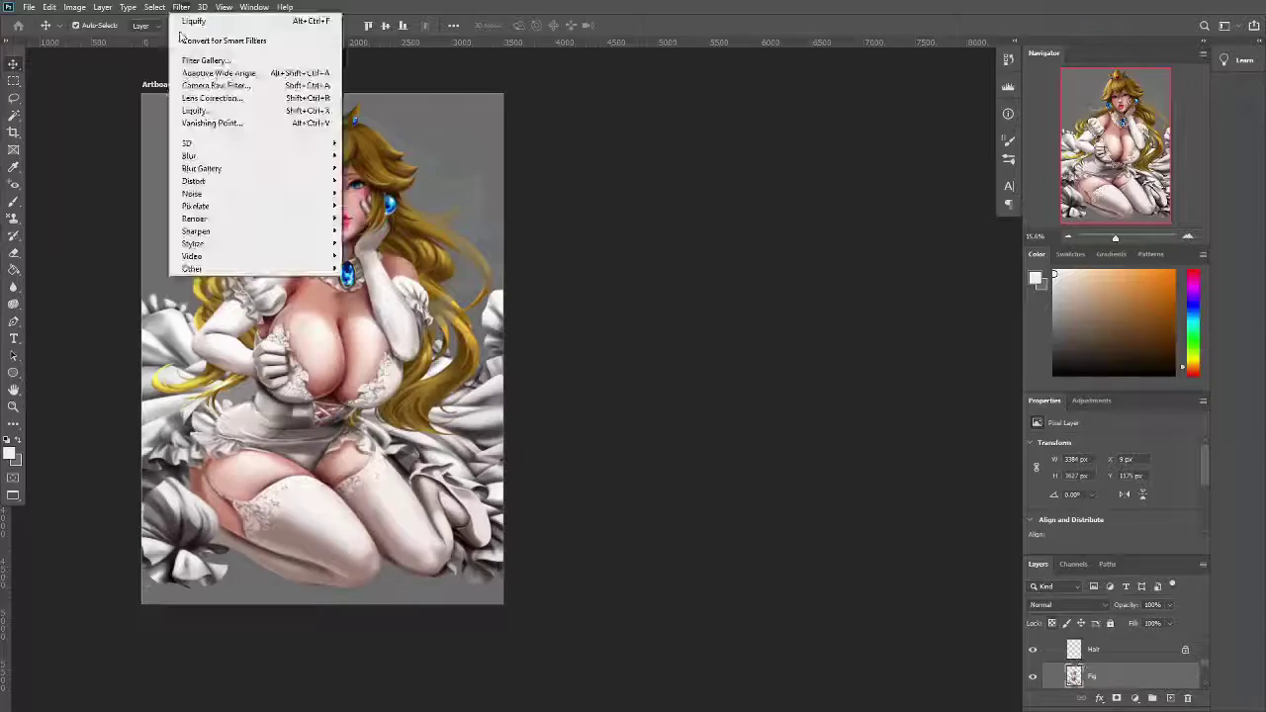
pyautogui.click(225, 119)
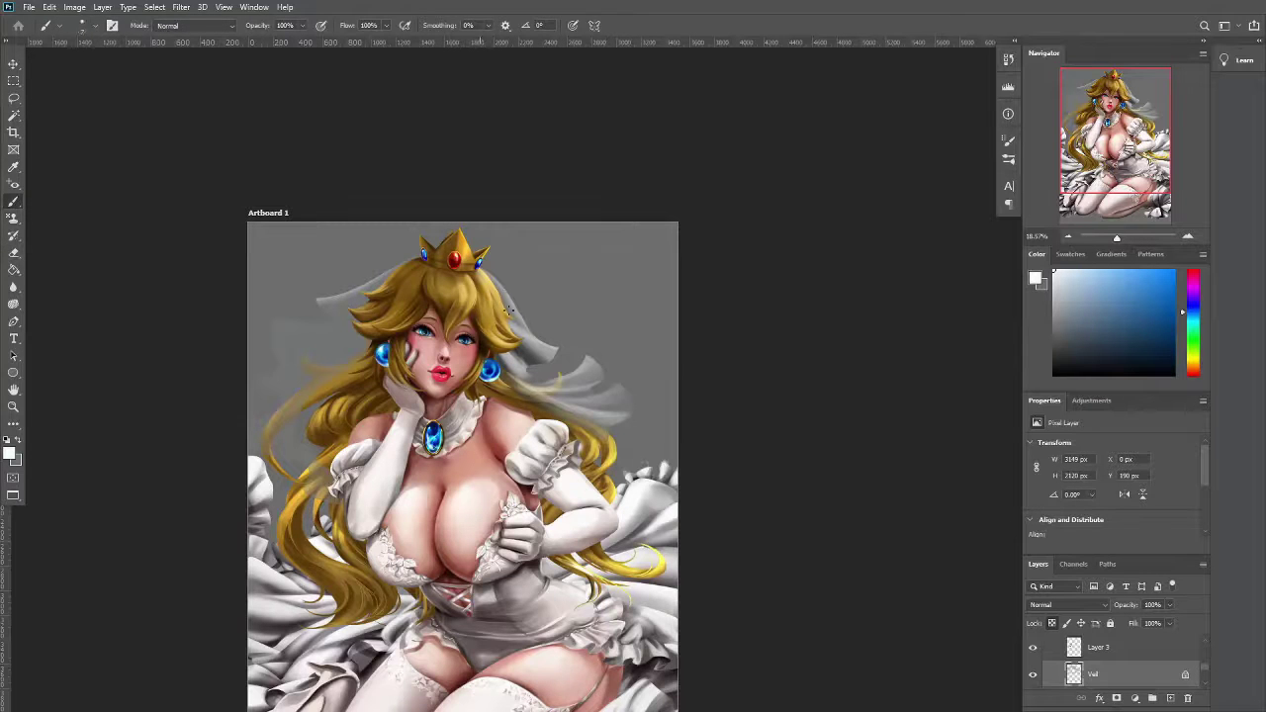
# Lasso the flowing veil folds beside the earring on the Veil layer and paint and blend them with soft and Mixer brushes
pyautogui.hotkey('shift', 'b')
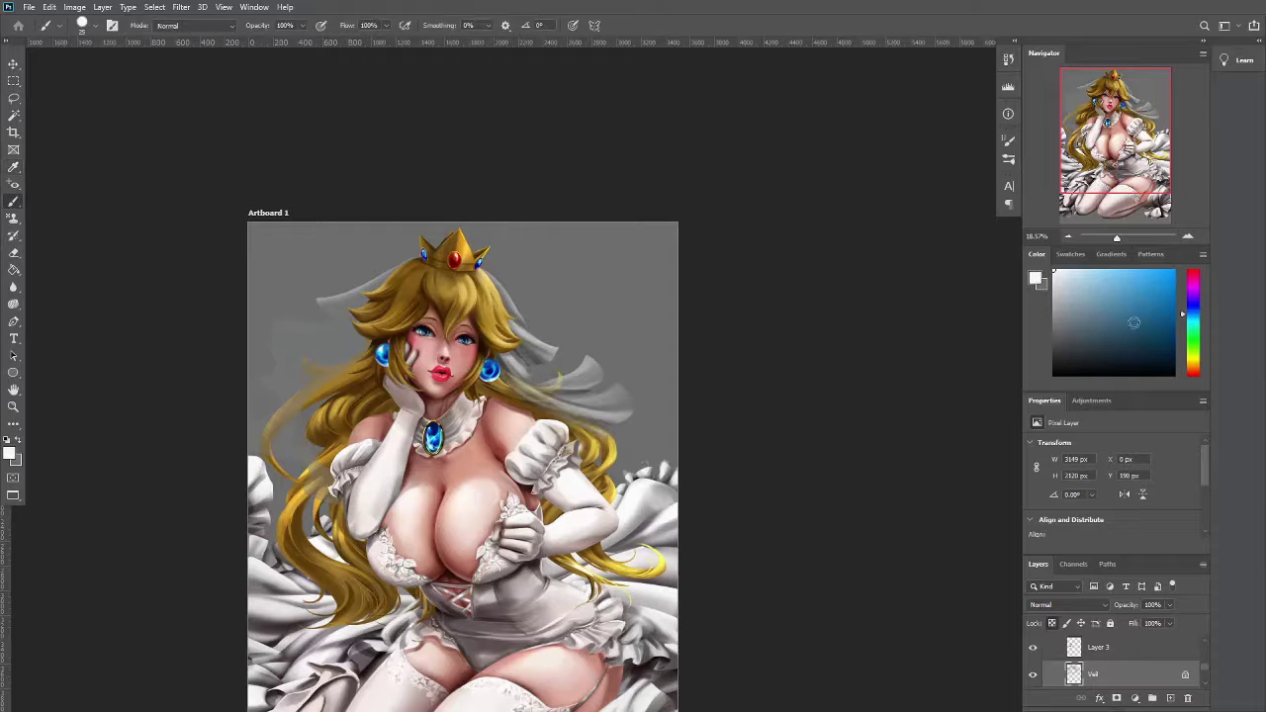
pyautogui.moveTo(585, 358); pyautogui.dragTo(533, 378)
pyautogui.press('b')
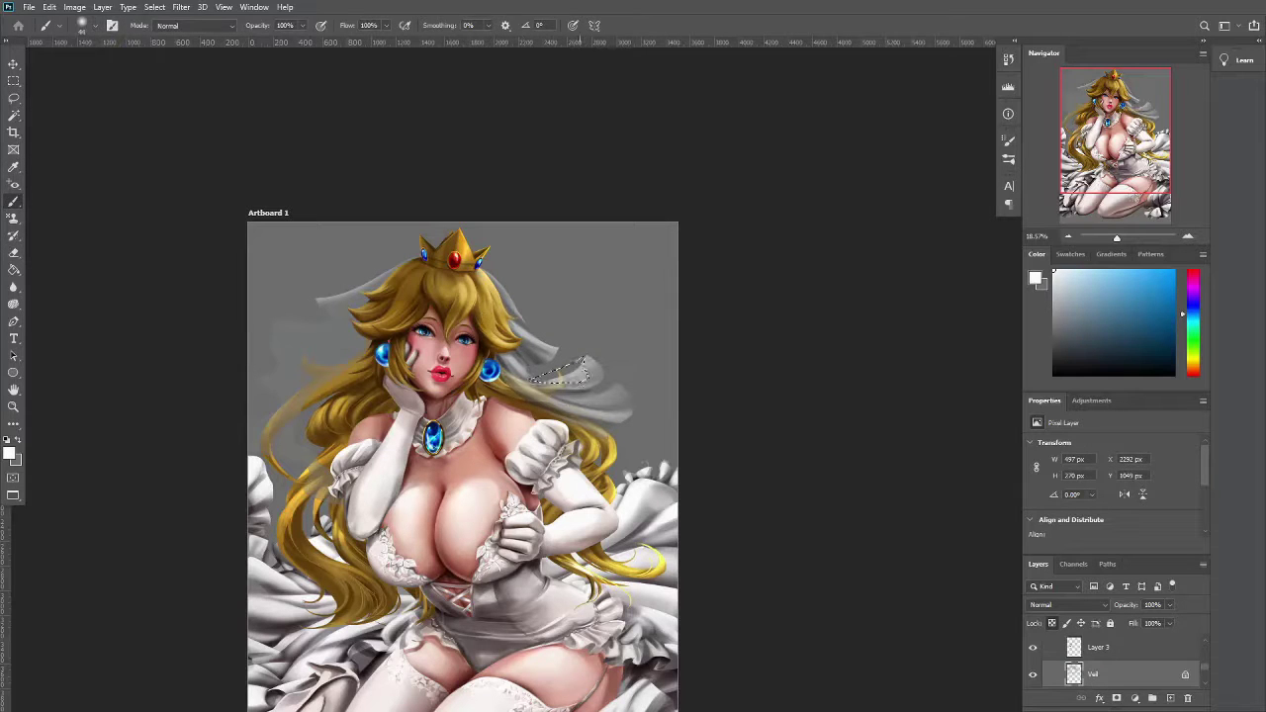
pyautogui.hotkey('shift', 'b')
pyautogui.hotkey('shift', 'b')
pyautogui.hotkey('shift', 'b')
pyautogui.hotkey('shift', 'b')
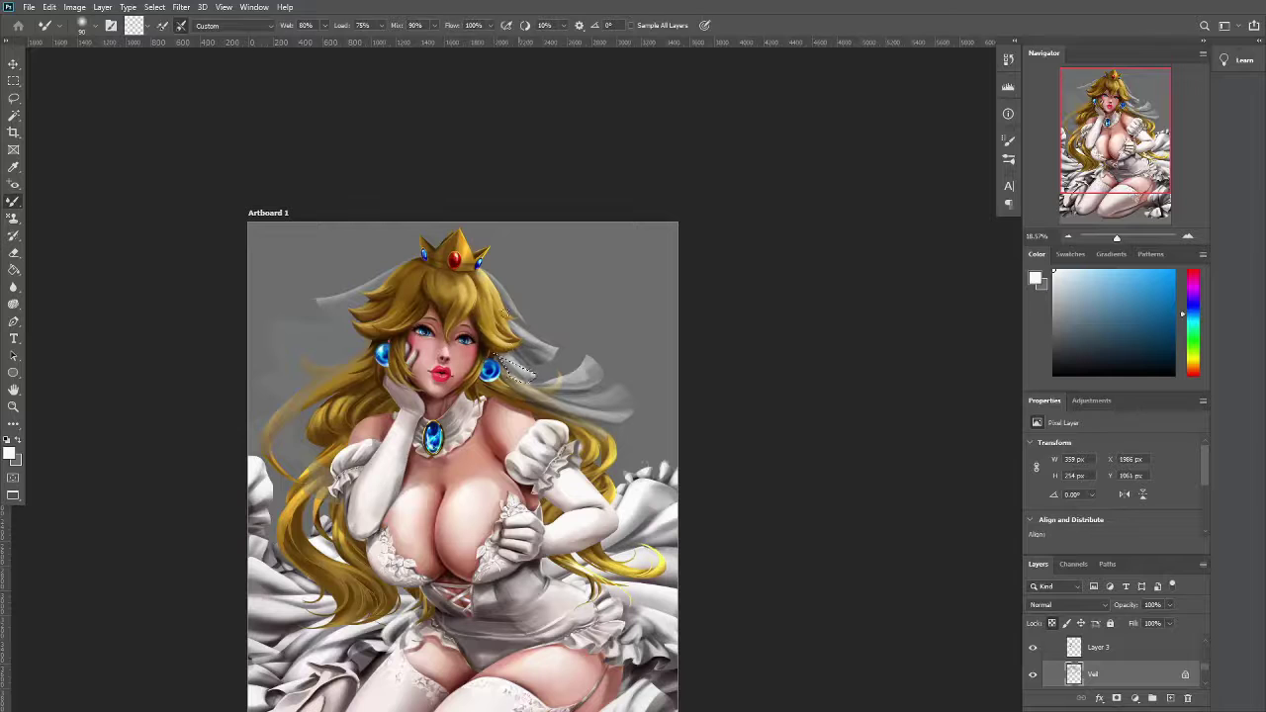
# Shade the selected veil fold behind the earring with a soft black brush and clear the selection
pyautogui.press('x')
pyautogui.click(94, 25)
pyautogui.click(86, 204)
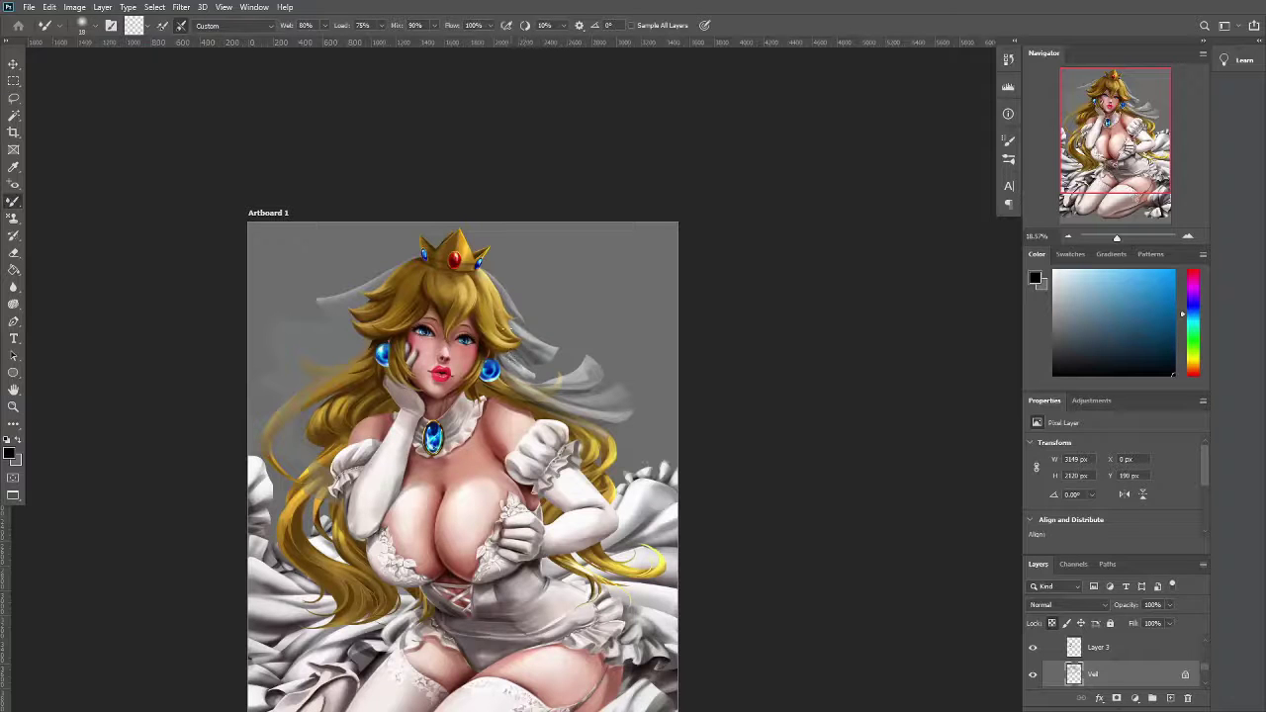
pyautogui.hotkey('ctrl', 'd')
# Brighten the veil's edges and tips beside the hair with a sampled light grey in Linear Dodge (Add) mode
pyautogui.hotkey('shift', 'b')
pyautogui.keyDown('alt'); pyautogui.click(542, 363); pyautogui.keyUp('alt')
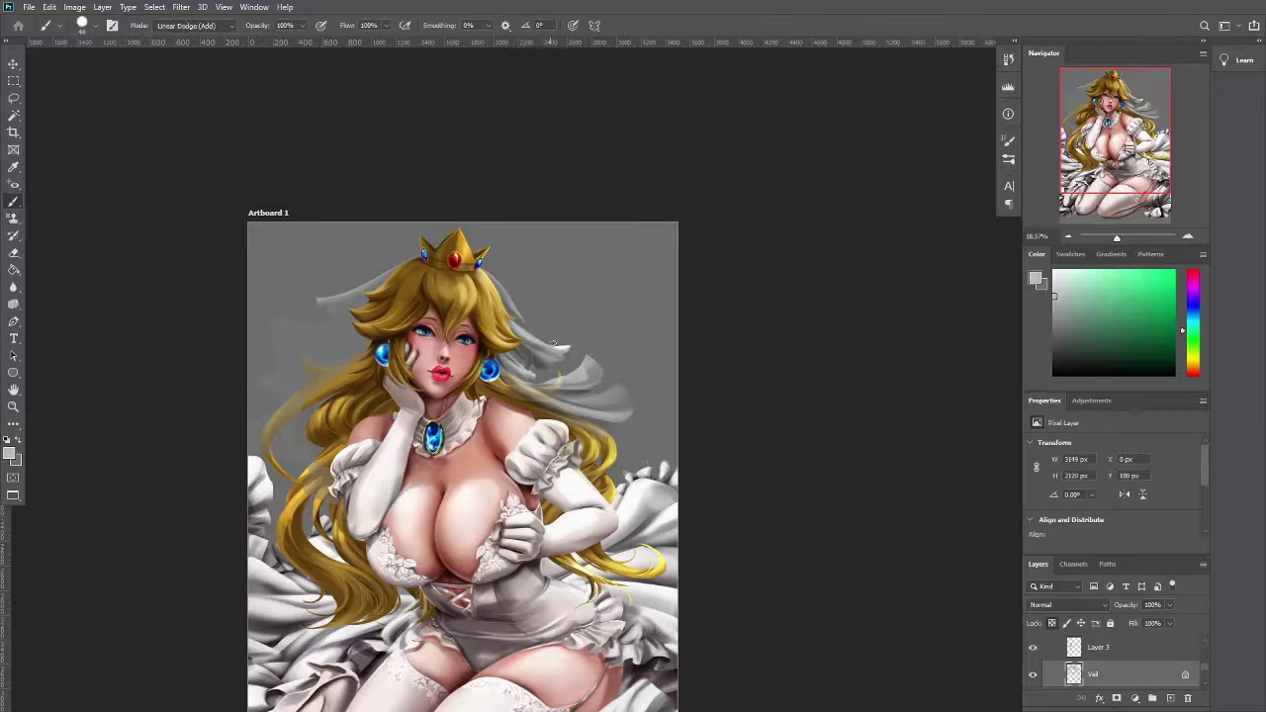
pyautogui.press('d')
pyautogui.press('e')
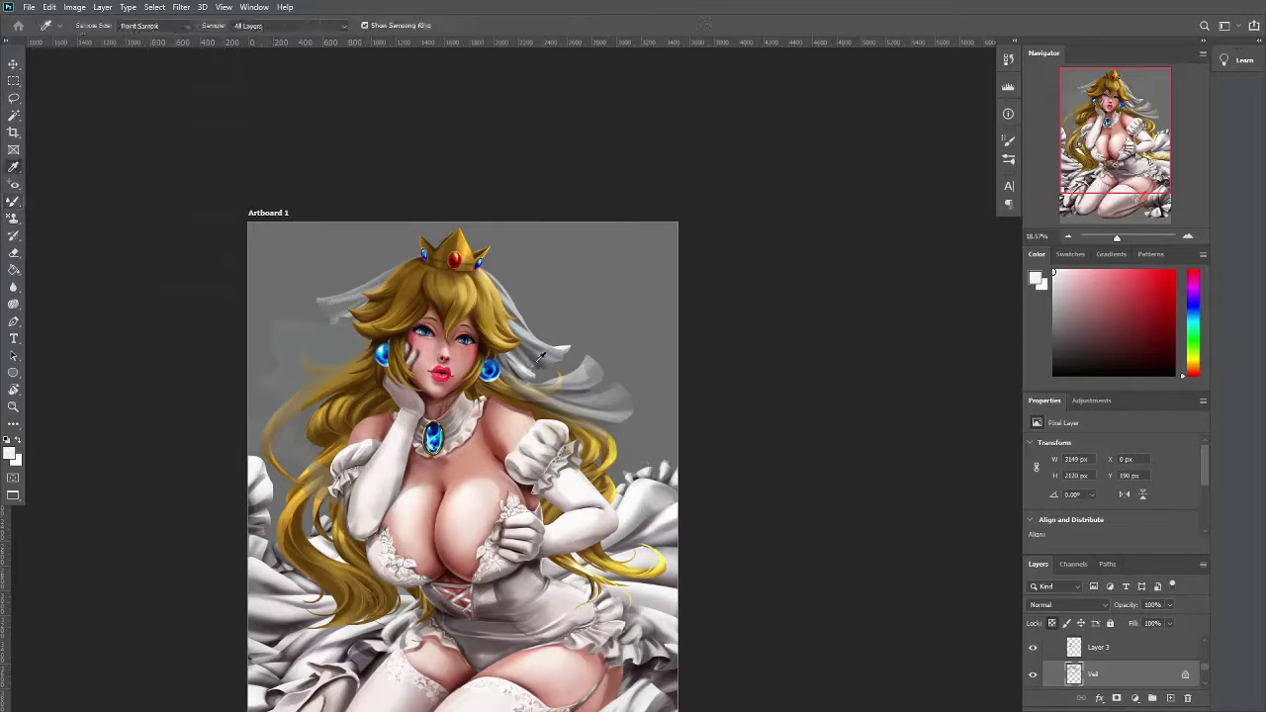
# Shade the lassoed veil fold on the raised-hand side of the head with the Soft Round Pressure Opacity brush in dark grey
pyautogui.click(94, 25)
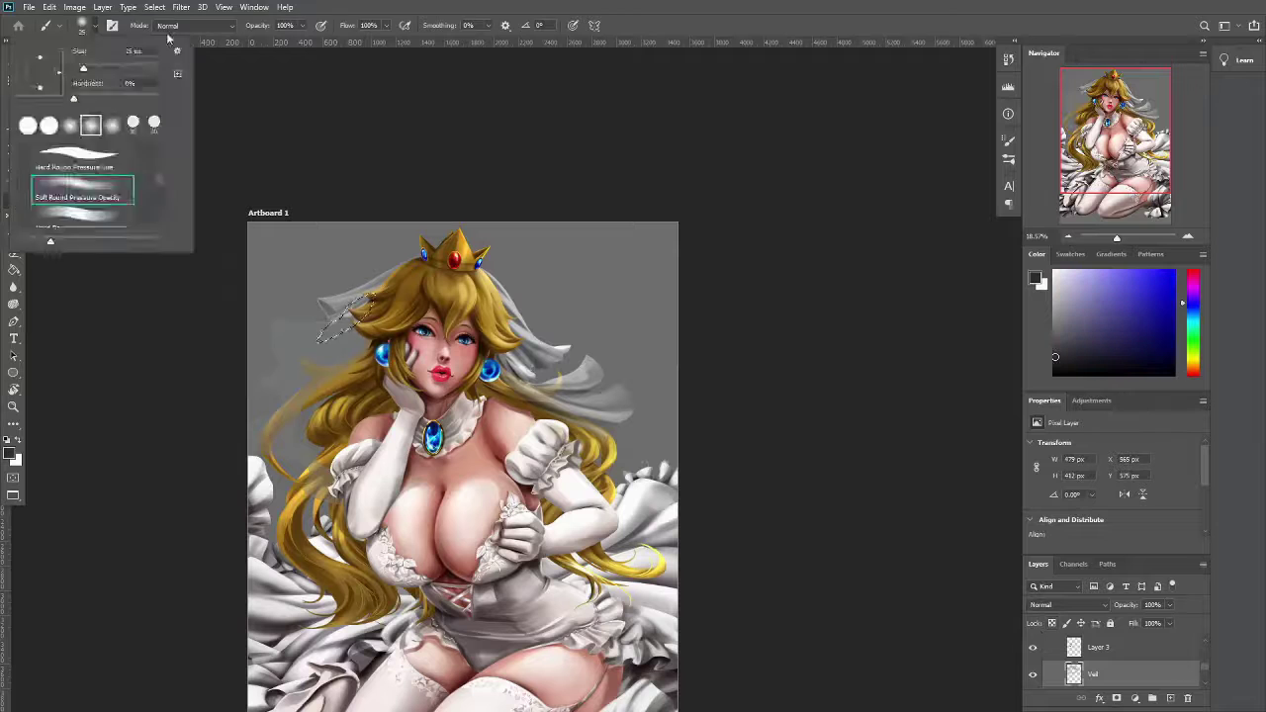
pyautogui.press('Escape')
pyautogui.hotkey('alt', 'shift', 'm')
pyautogui.hotkey('ctrl', '+')
pyautogui.hotkey('ctrl', '+')
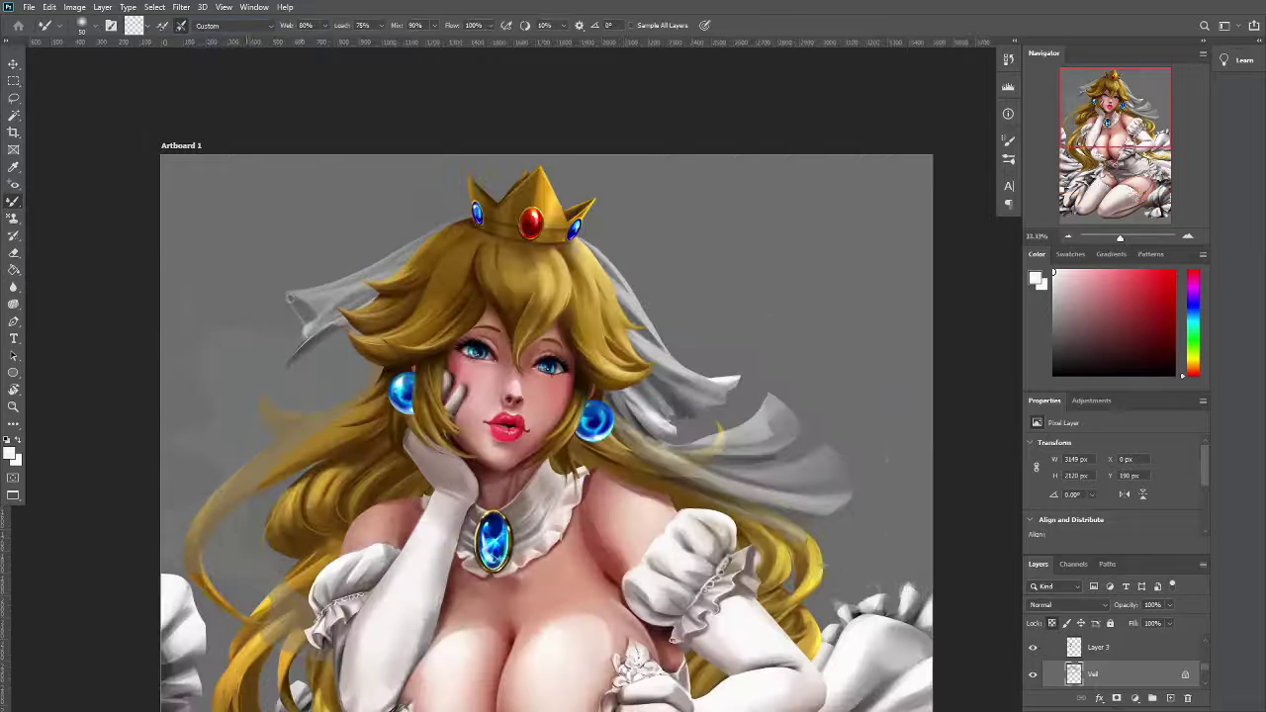
# Lasso the narrow veil fold next to the earring and brighten it with white in Linear Dodge (Add) mode
pyautogui.click(82, 25)
pyautogui.press('Escape')
pyautogui.press('l')
pyautogui.hotkey('ctrl', 'shift', 'alt', 'n')
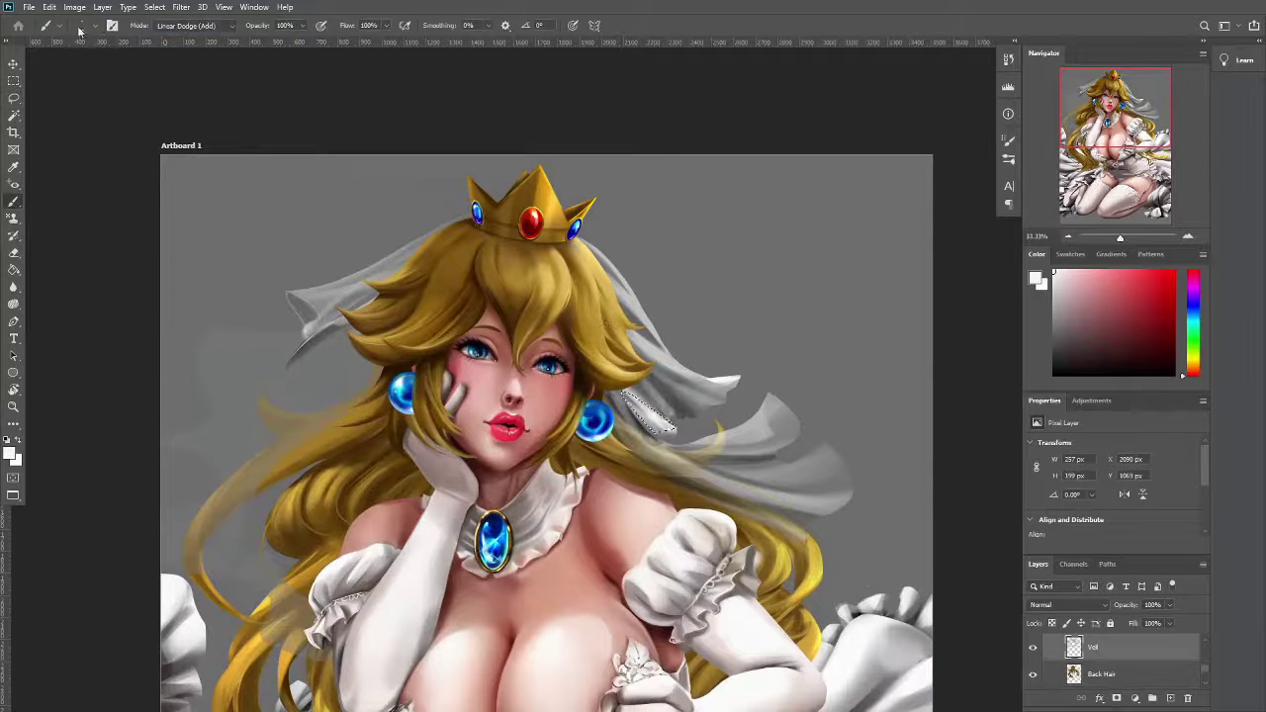
# Lock the Veil layer's transparent pixels and paint the veil tip on the raised-hand side with a colour sampled there
pyautogui.hotkey('ctrl', '-')
pyautogui.press('i')
pyautogui.press('/')
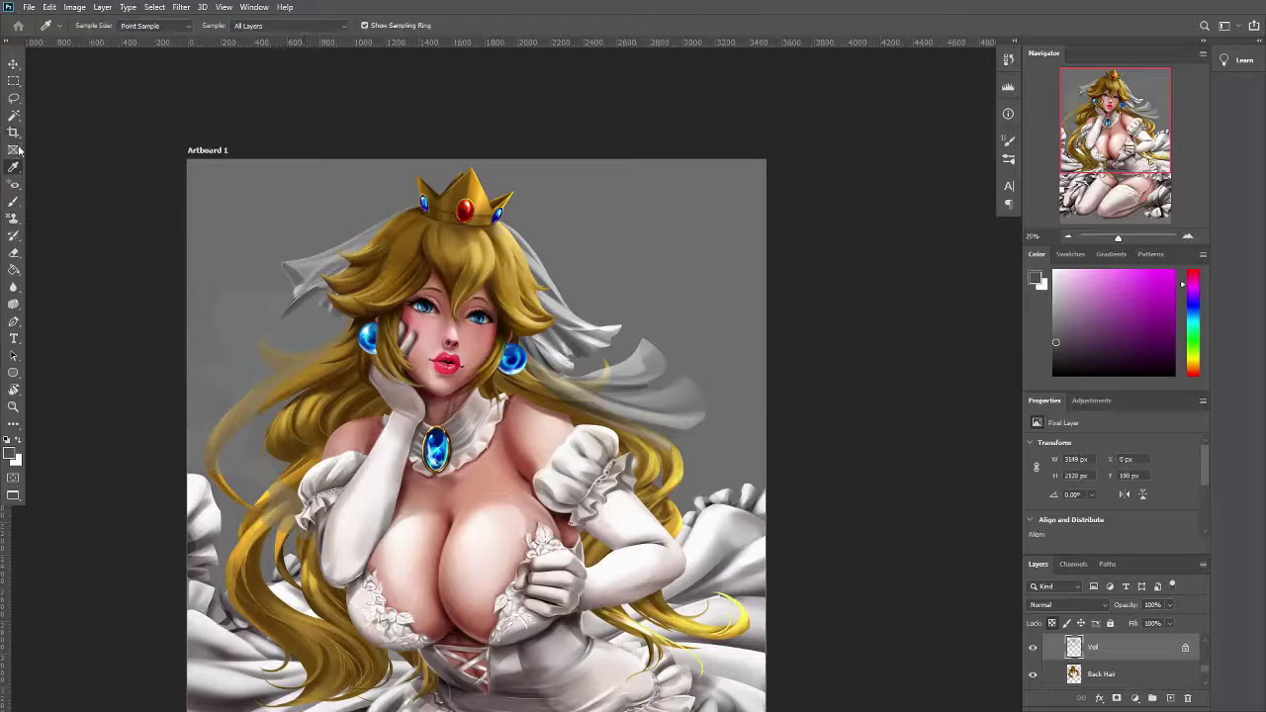
pyautogui.click(304, 287)
pyautogui.press('b')
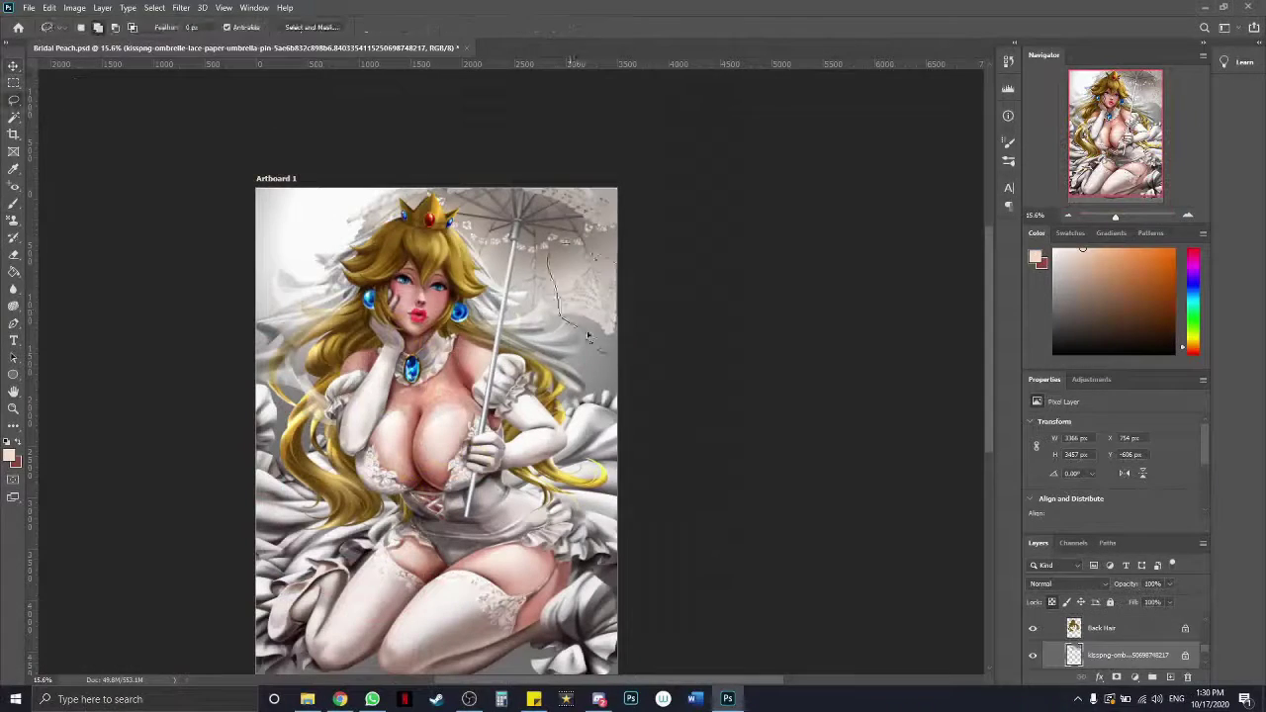
# Lasso part of the umbrella's hanging lace and flip the lace shadow on Layer 5 copy 2 vertically
pyautogui.rightClick(591, 296)
pyautogui.click(643, 531)
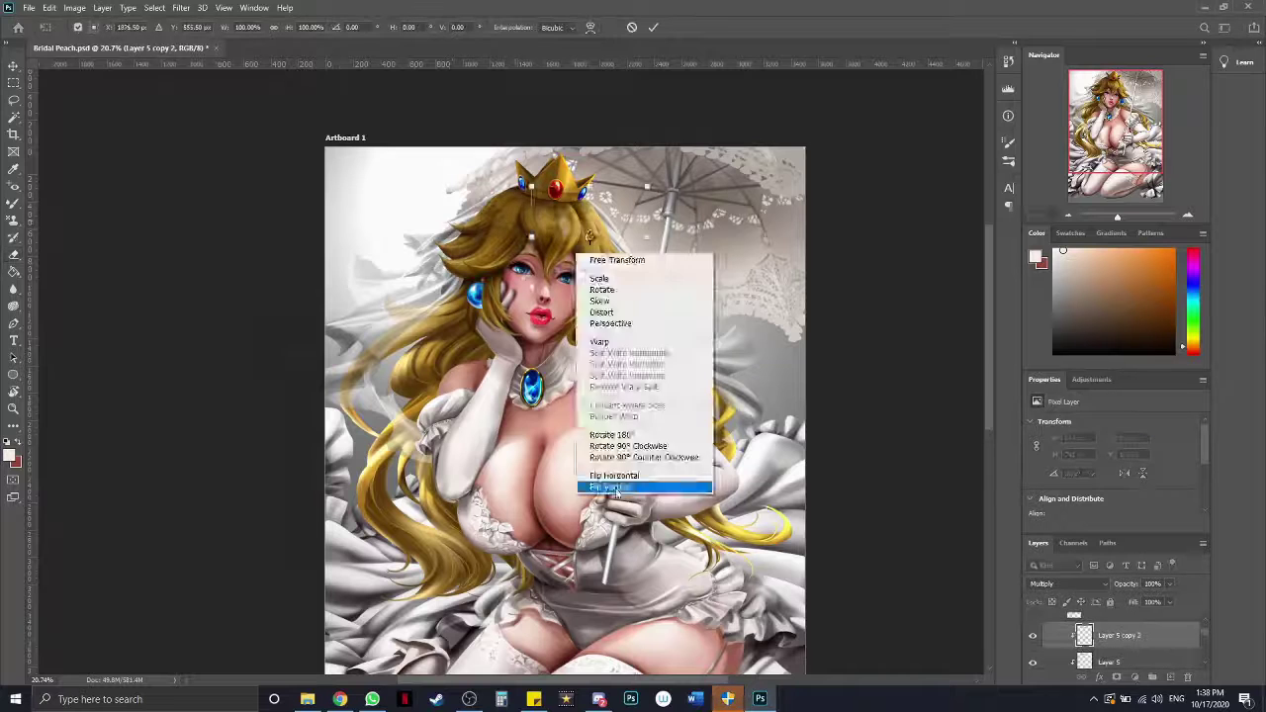
pyautogui.click(616, 487)
pyautogui.press('Return')
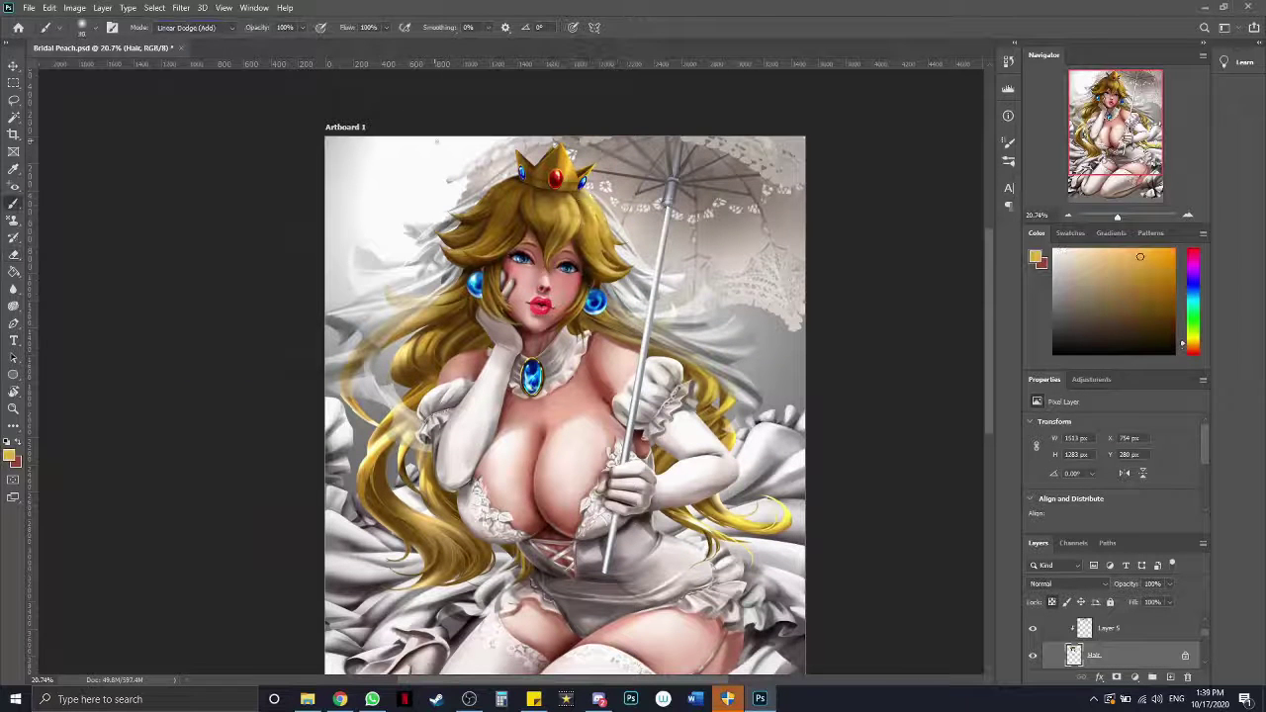
# Erase parts of the lace shadow over the shoulder on Layer 5 copy 2 with a soft eraser and lower the layer's opacity
pyautogui.scroll(-2, 580, 414)
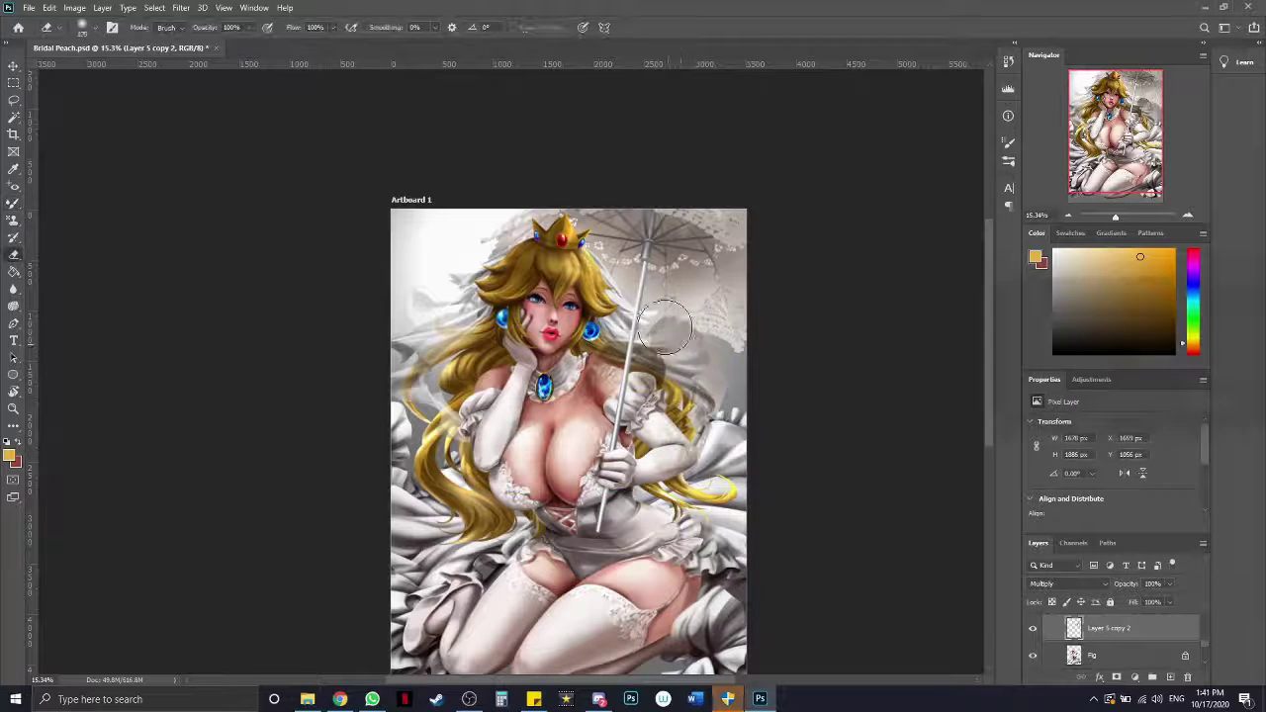
pyautogui.scroll(2, 610, 376)
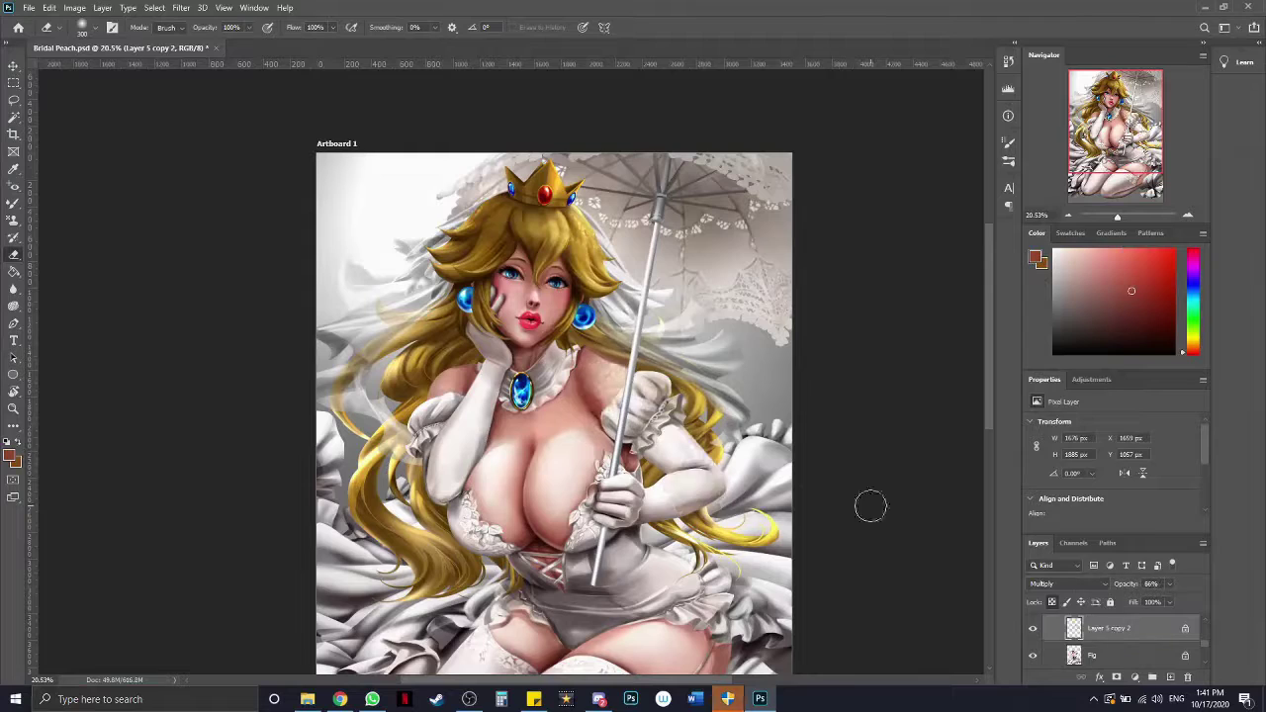
pyautogui.click(1068, 584)
pyautogui.rightClick(578, 392)
pyautogui.click(593, 513)
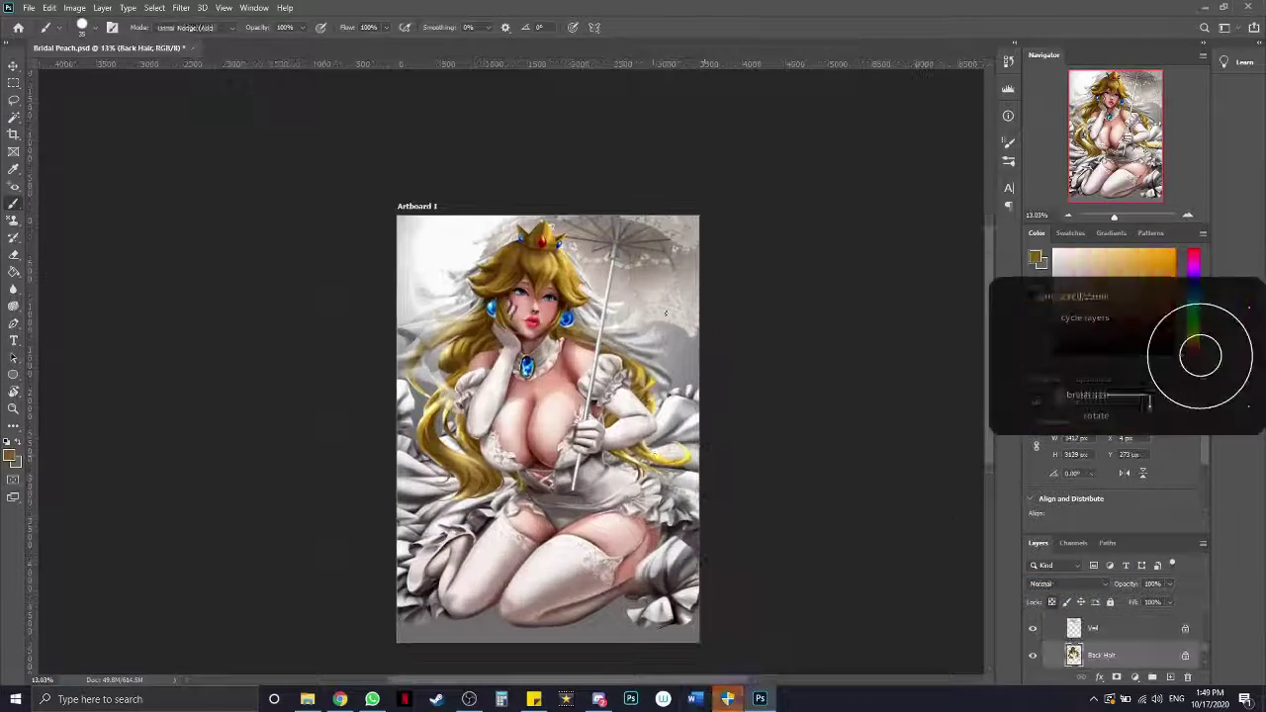
# Refine the loose strands on the Back Hair layer with a small golden-brown brush in Normal mode
pyautogui.scroll(3, 629, 539)
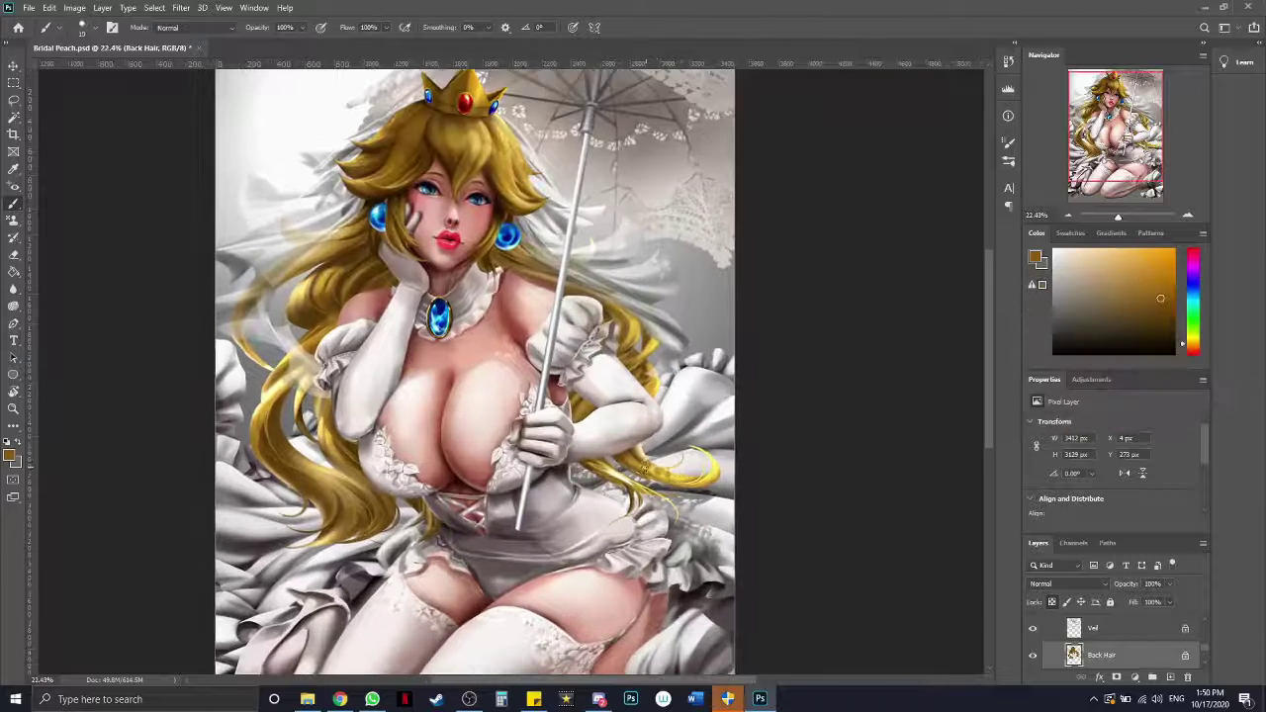